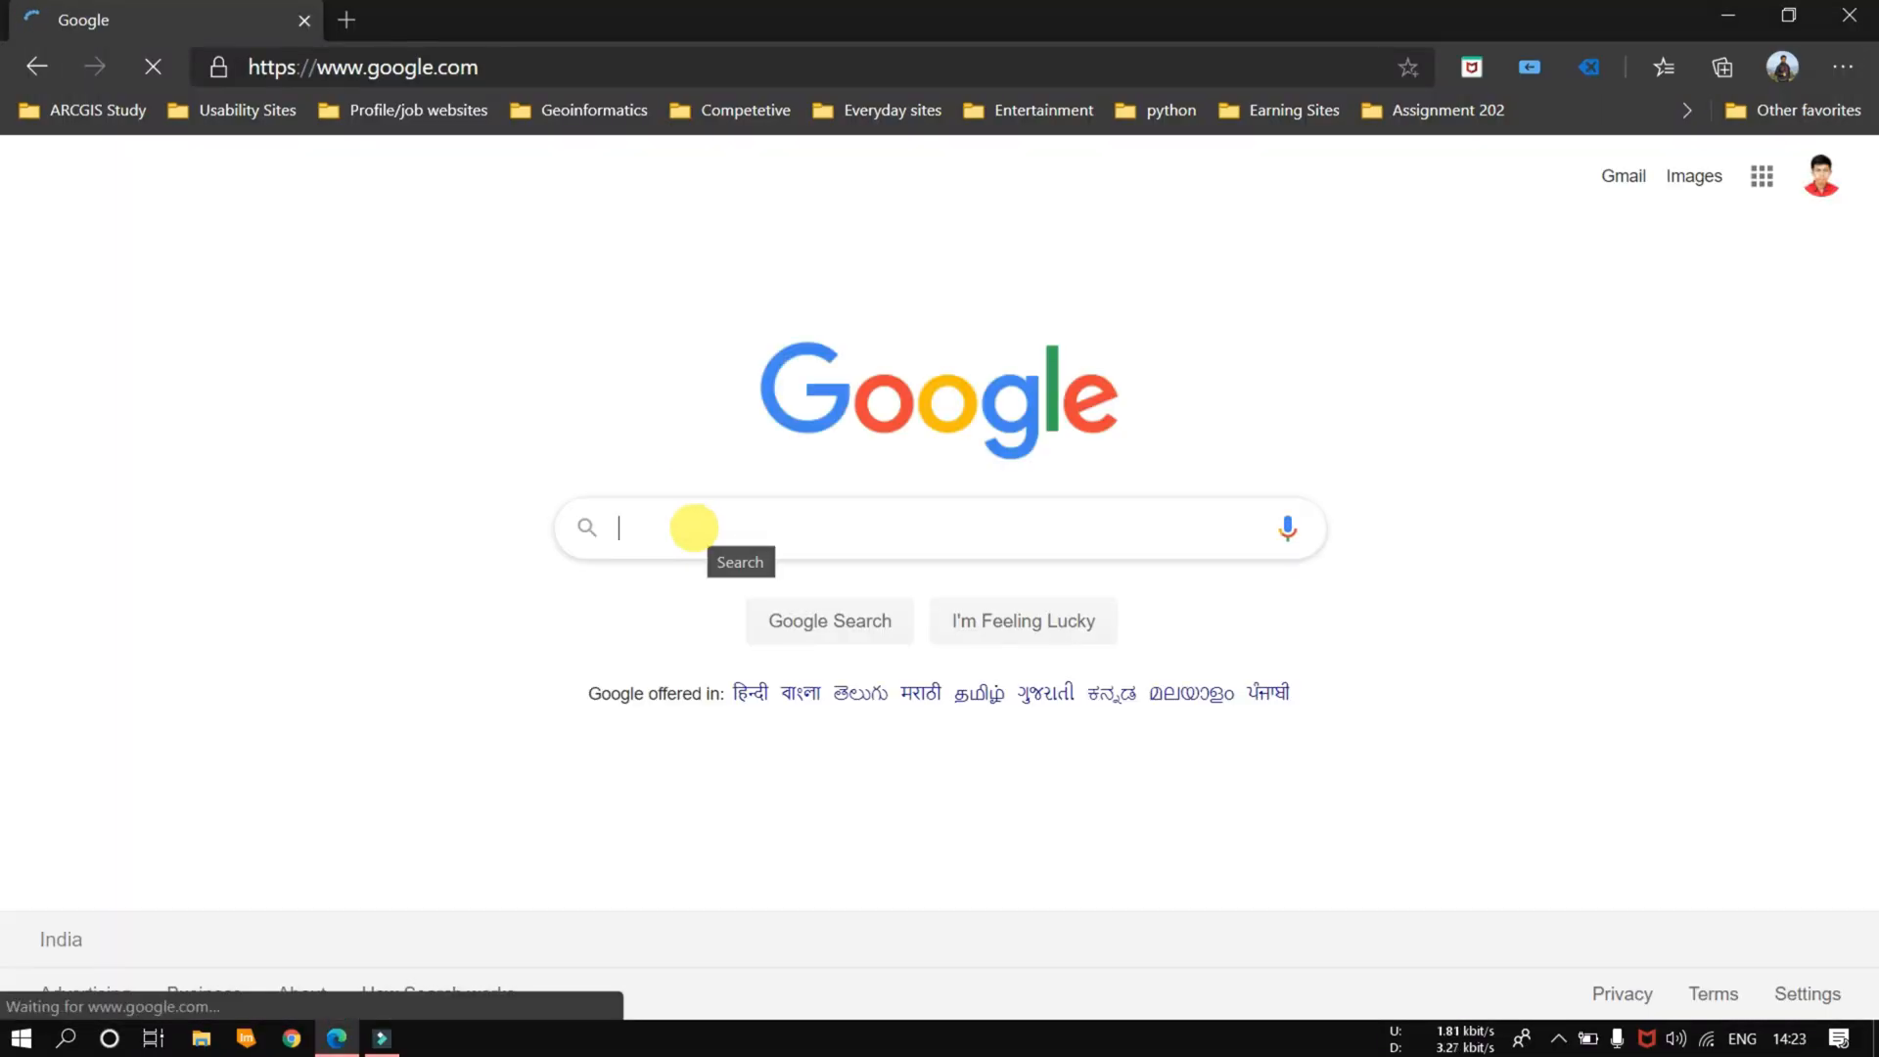
Step: Search the web for "nagpur covid 19 arcgis"
type("nagp")
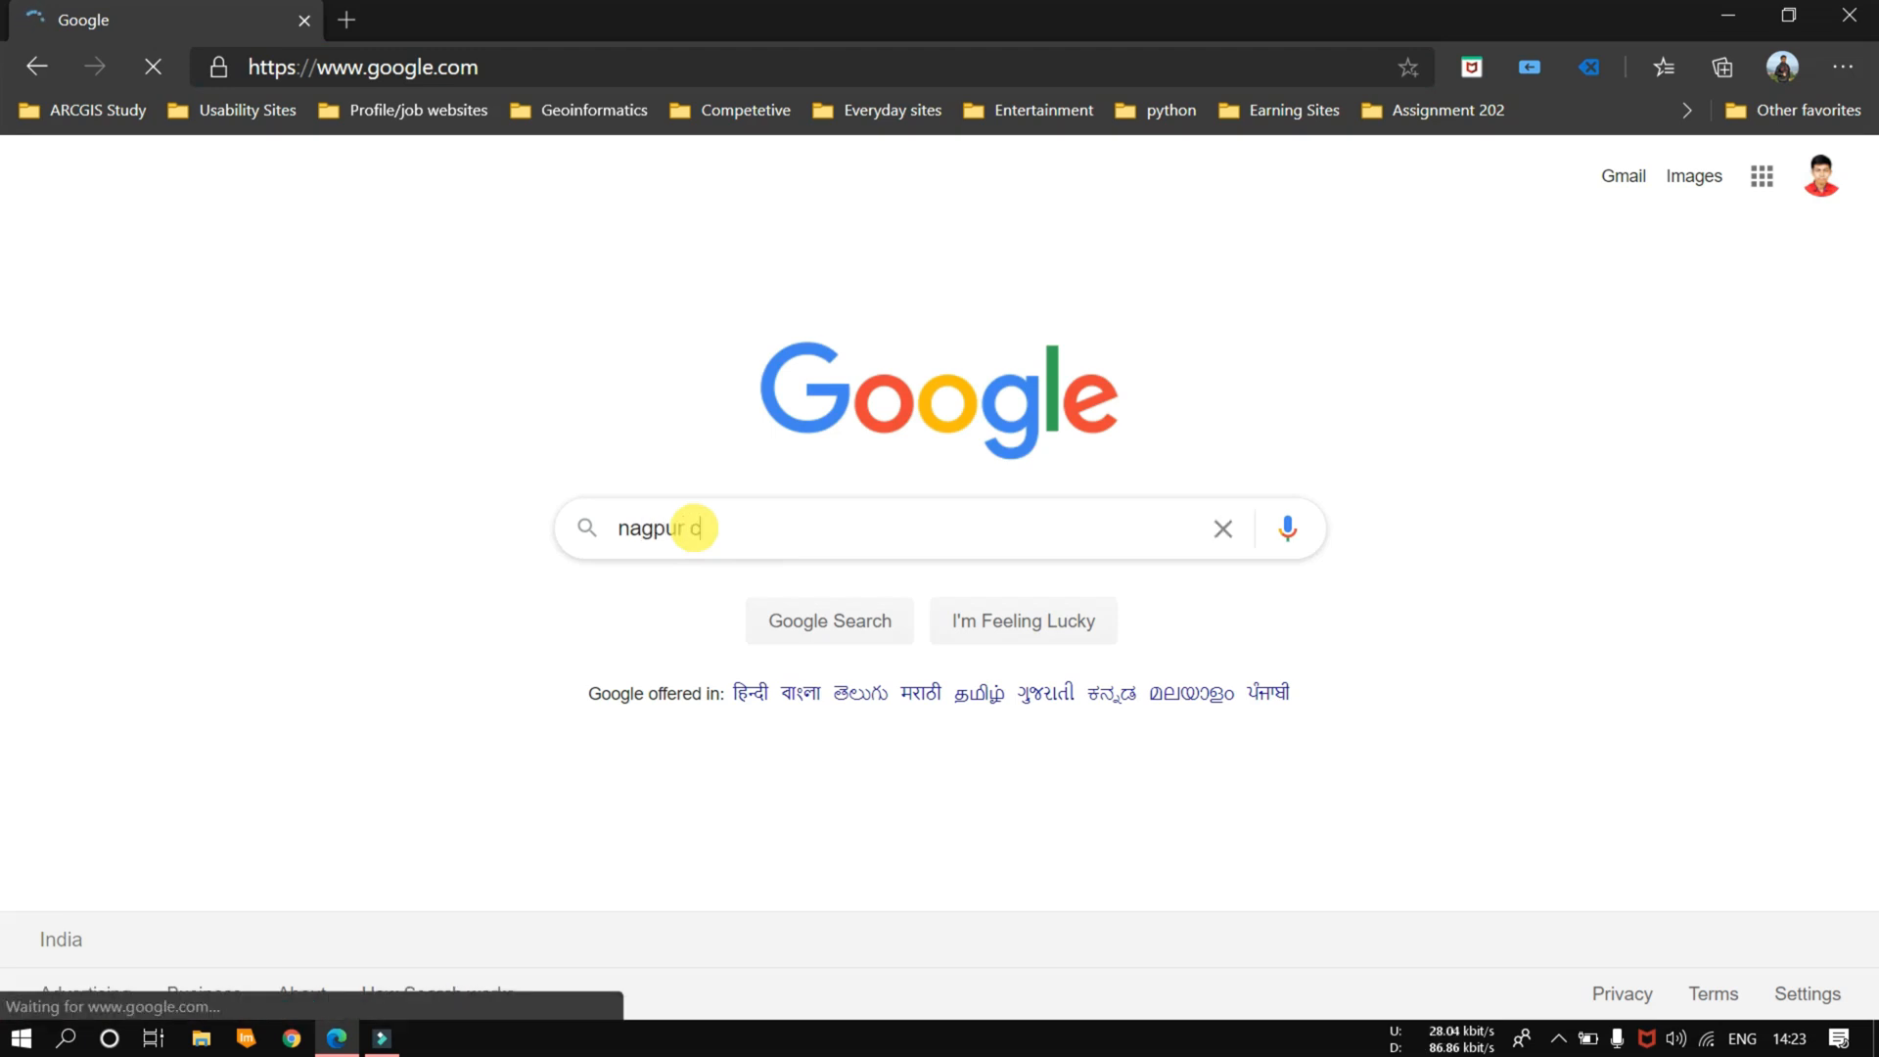
type("ur covid")
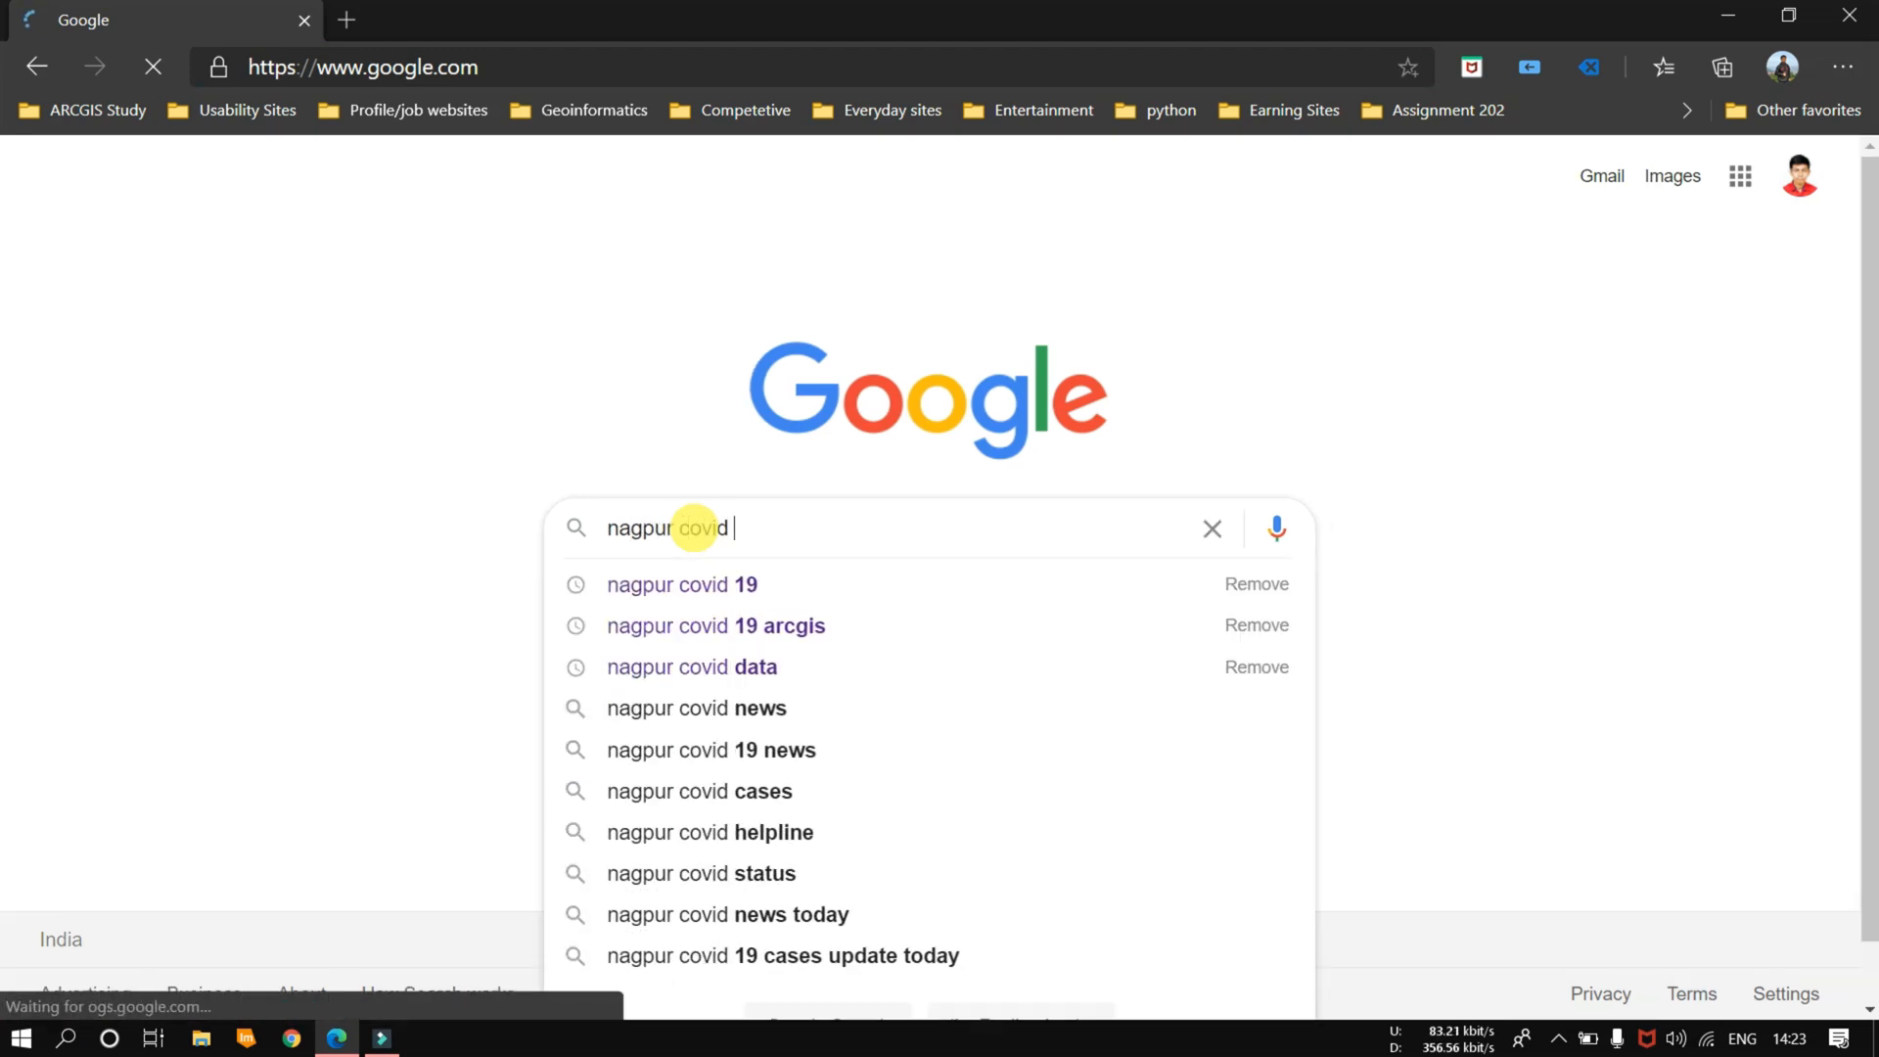
key("Down")
key("Down")
key("Return")
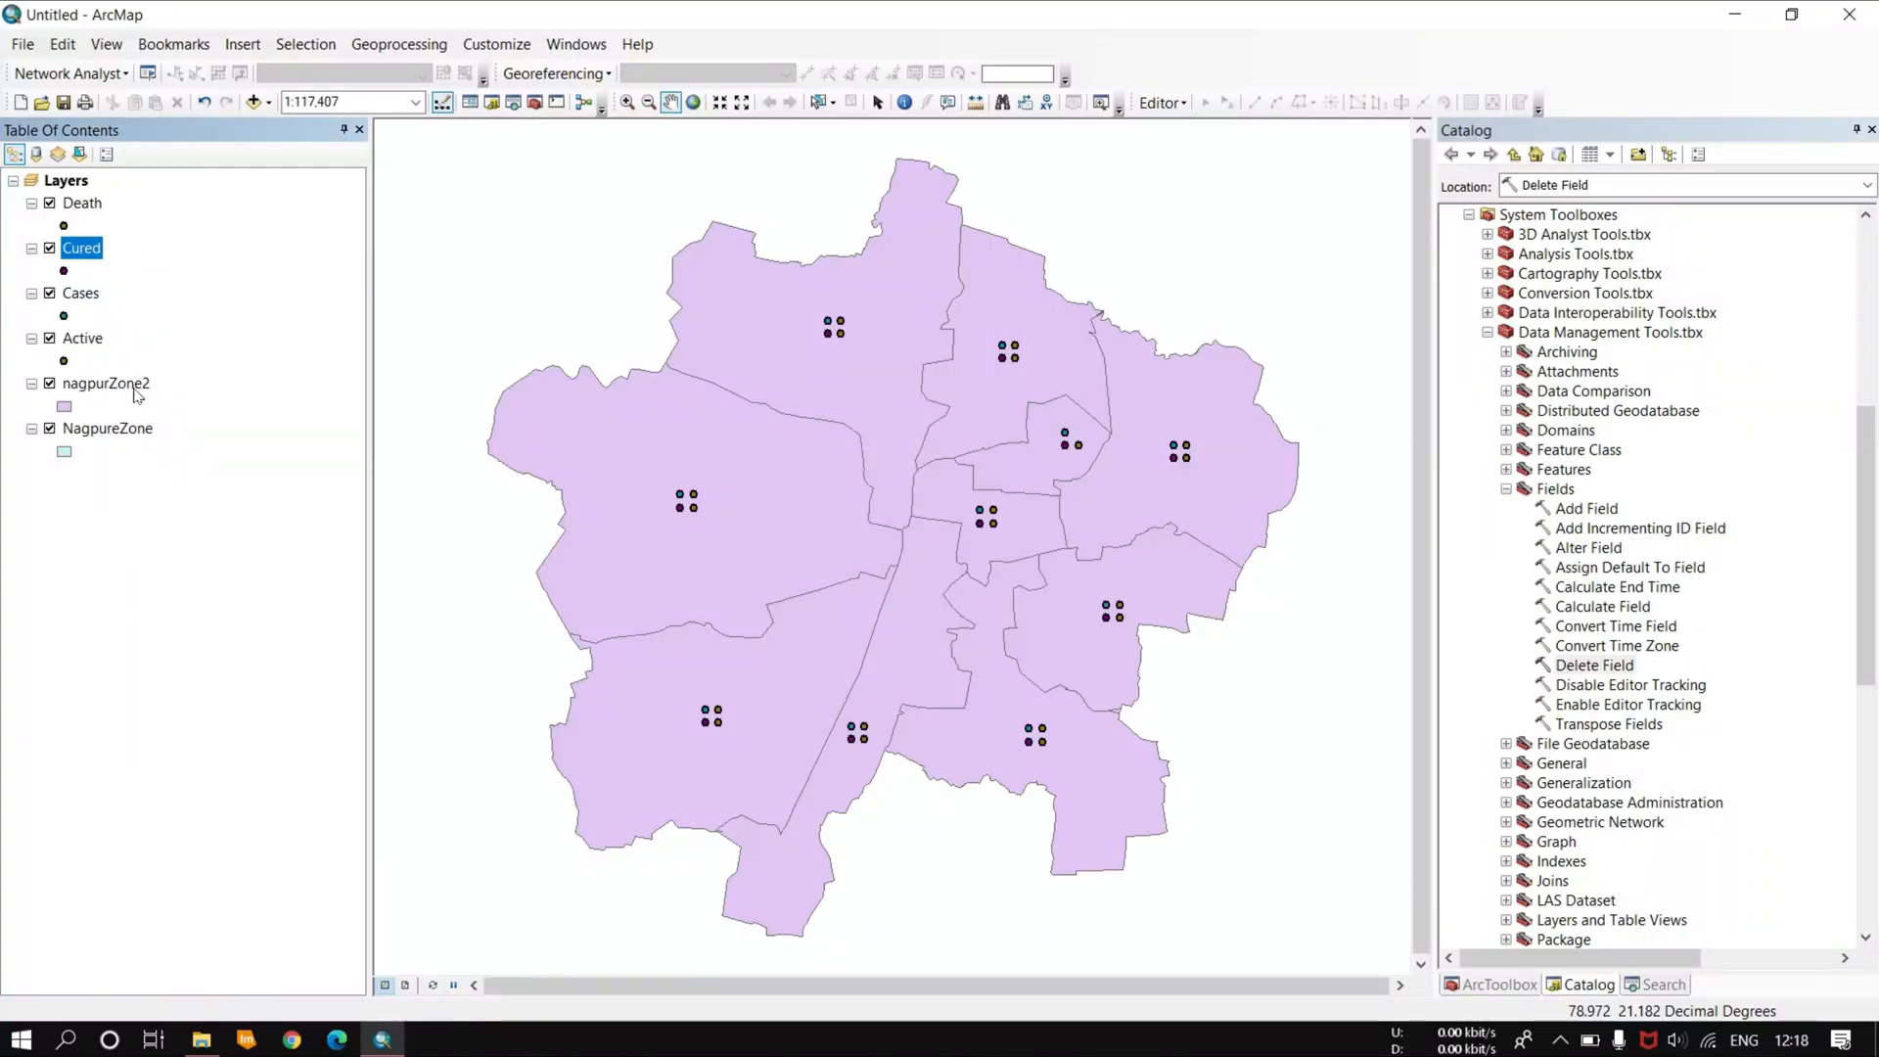
Step: In ArcMap, open the attribute table of the nagpurZone2 layer to inspect its fields
right_click(137, 394)
left_click(184, 440)
left_click(1871, 12)
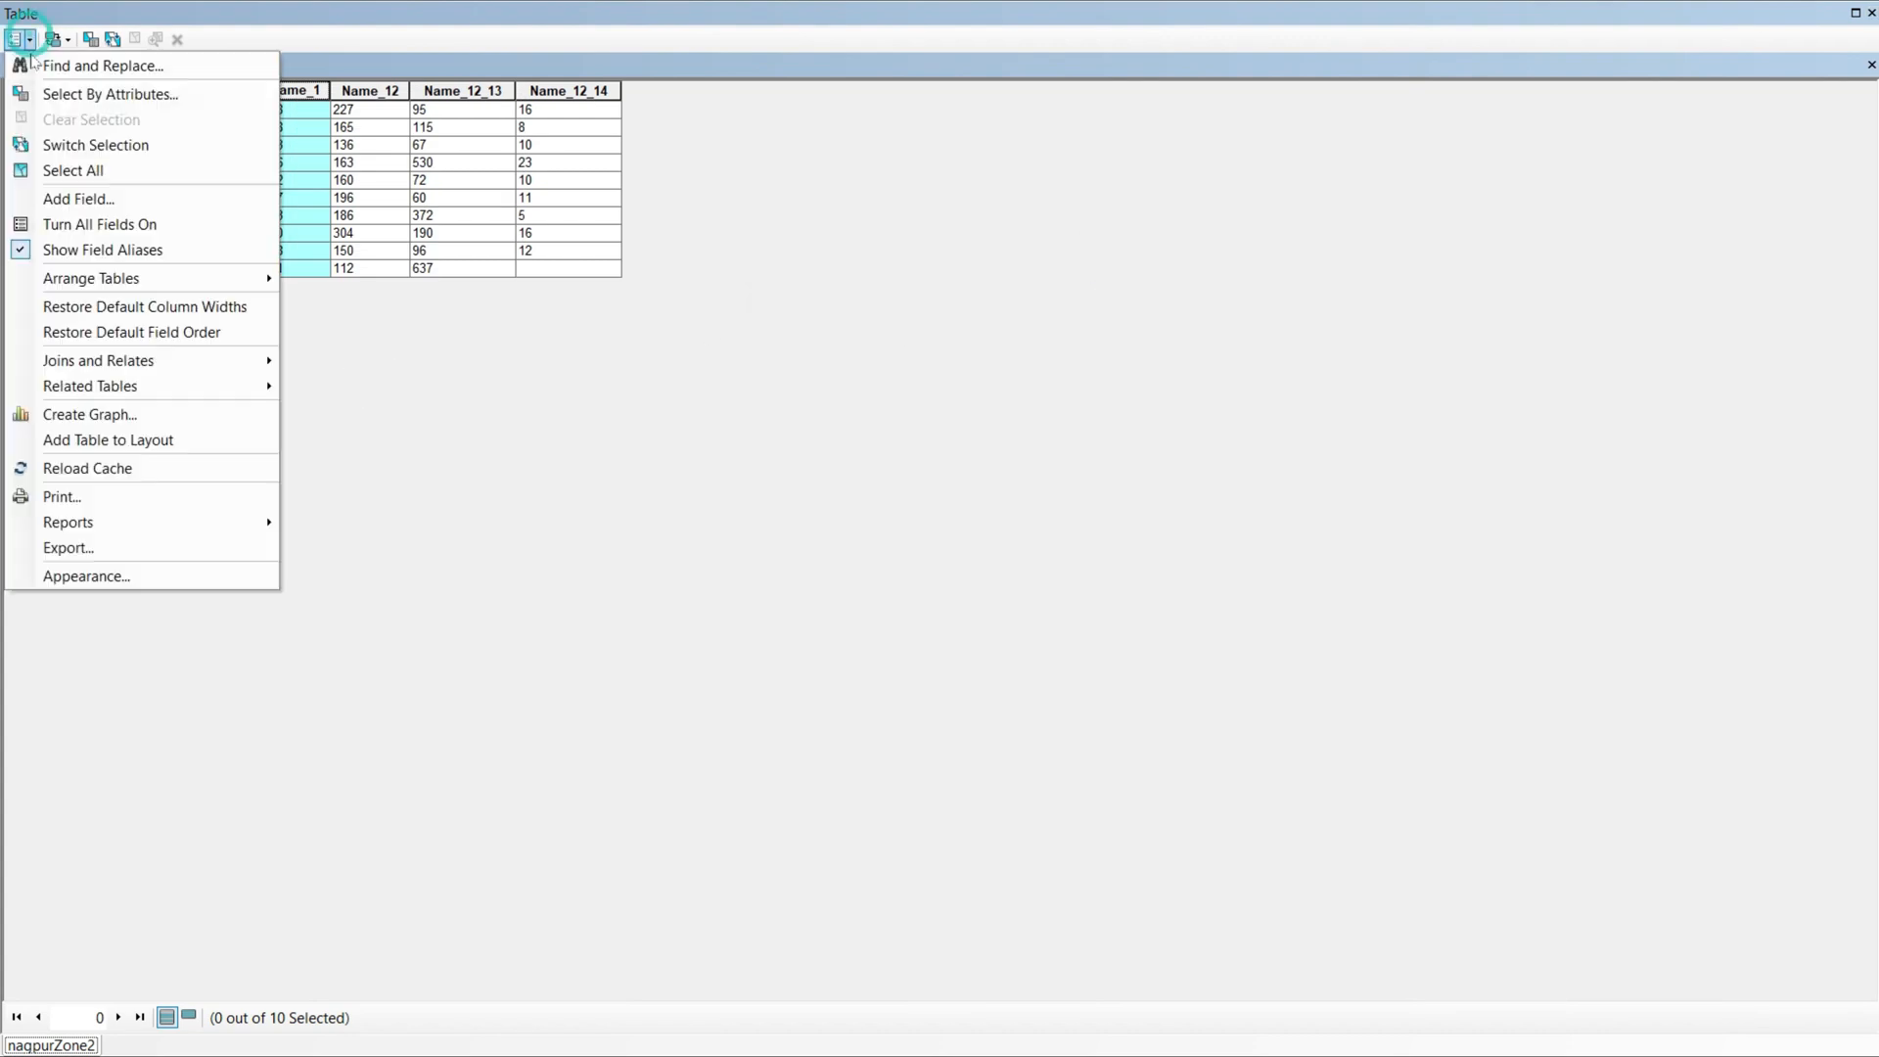
left_click(85, 197)
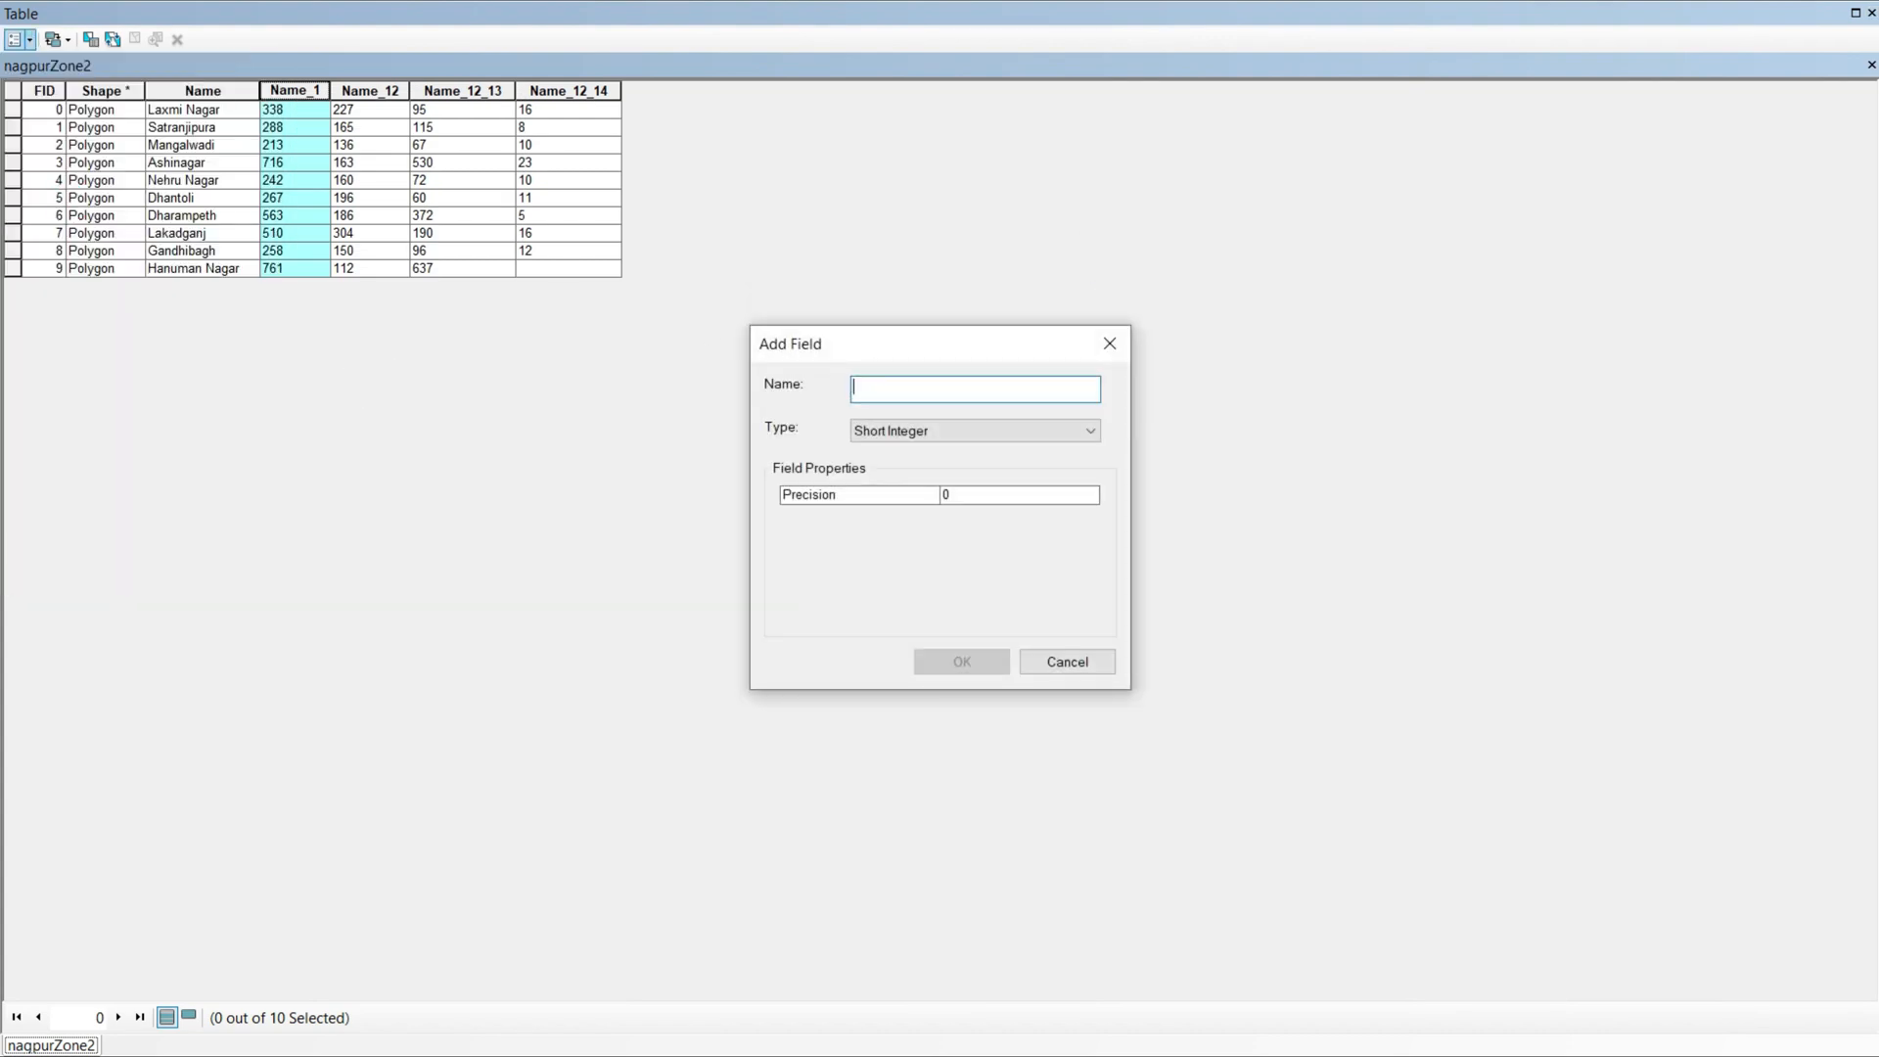
type("Cases")
left_click(930, 431)
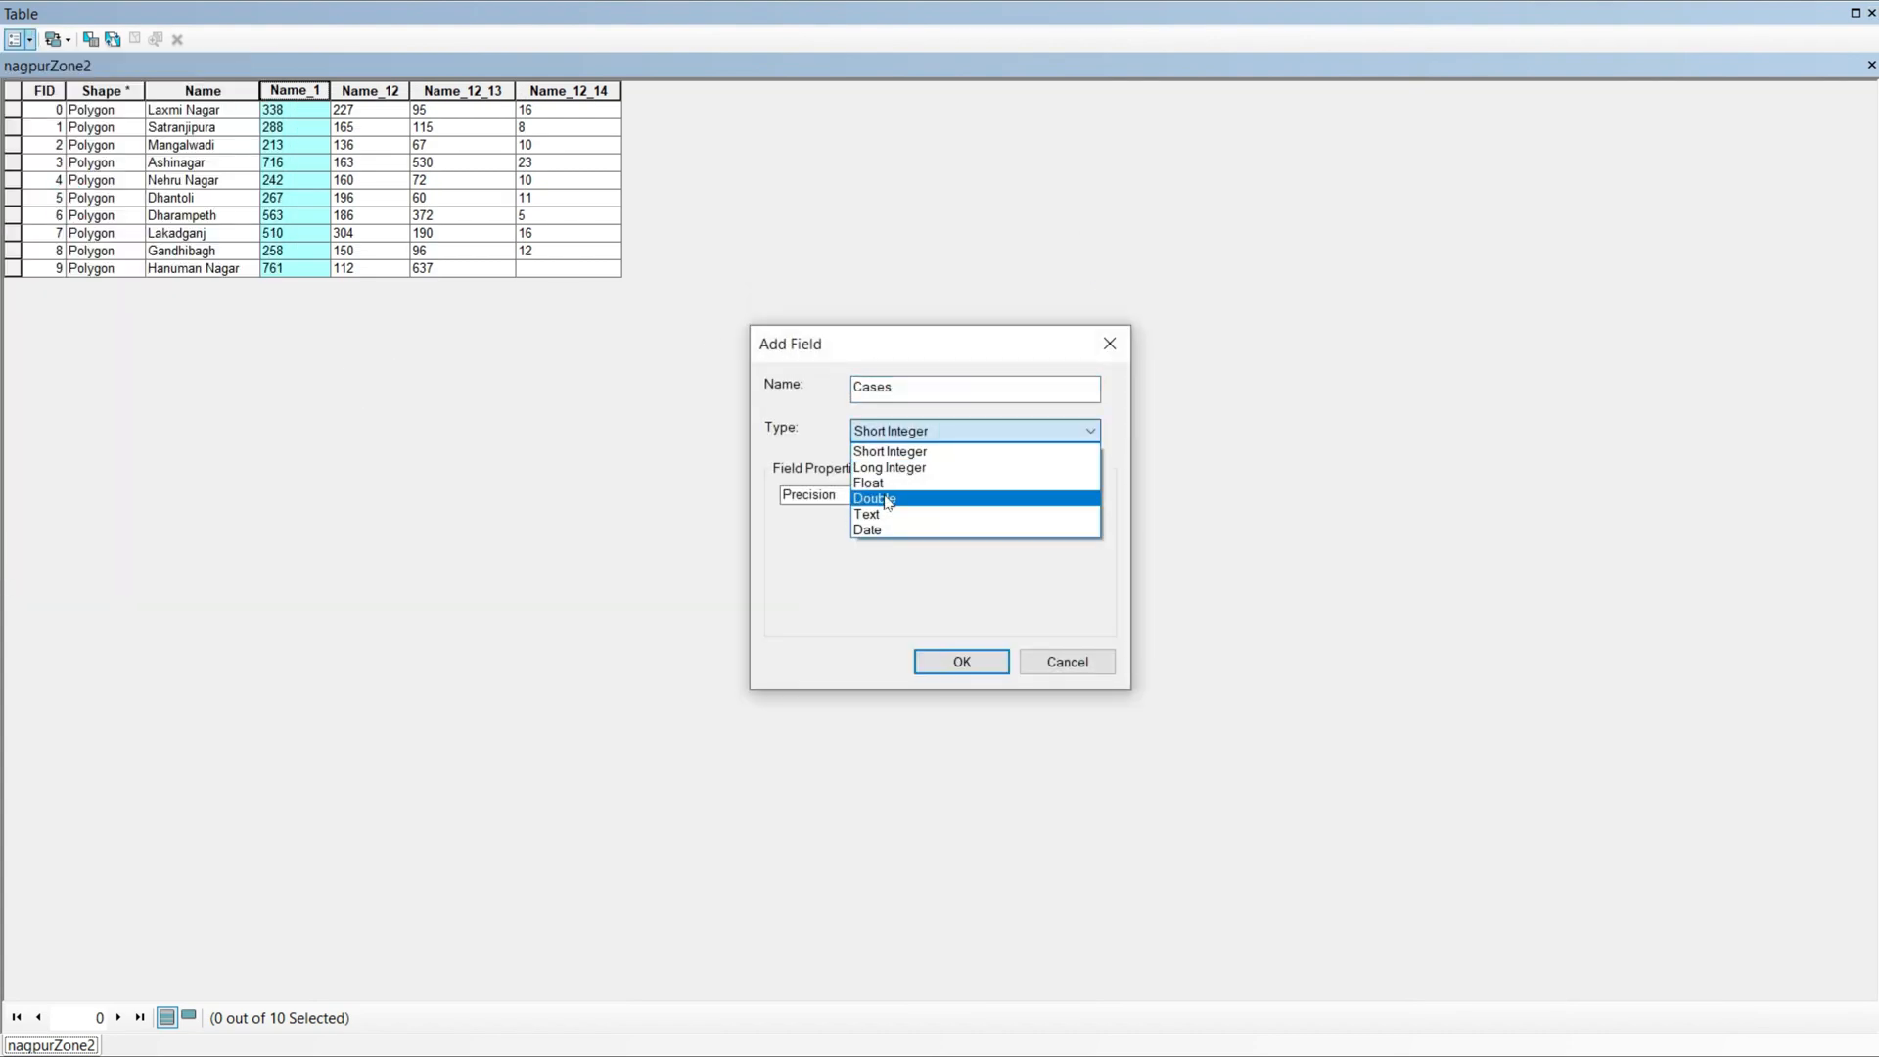
left_click(824, 560)
left_click(952, 436)
left_click(839, 543)
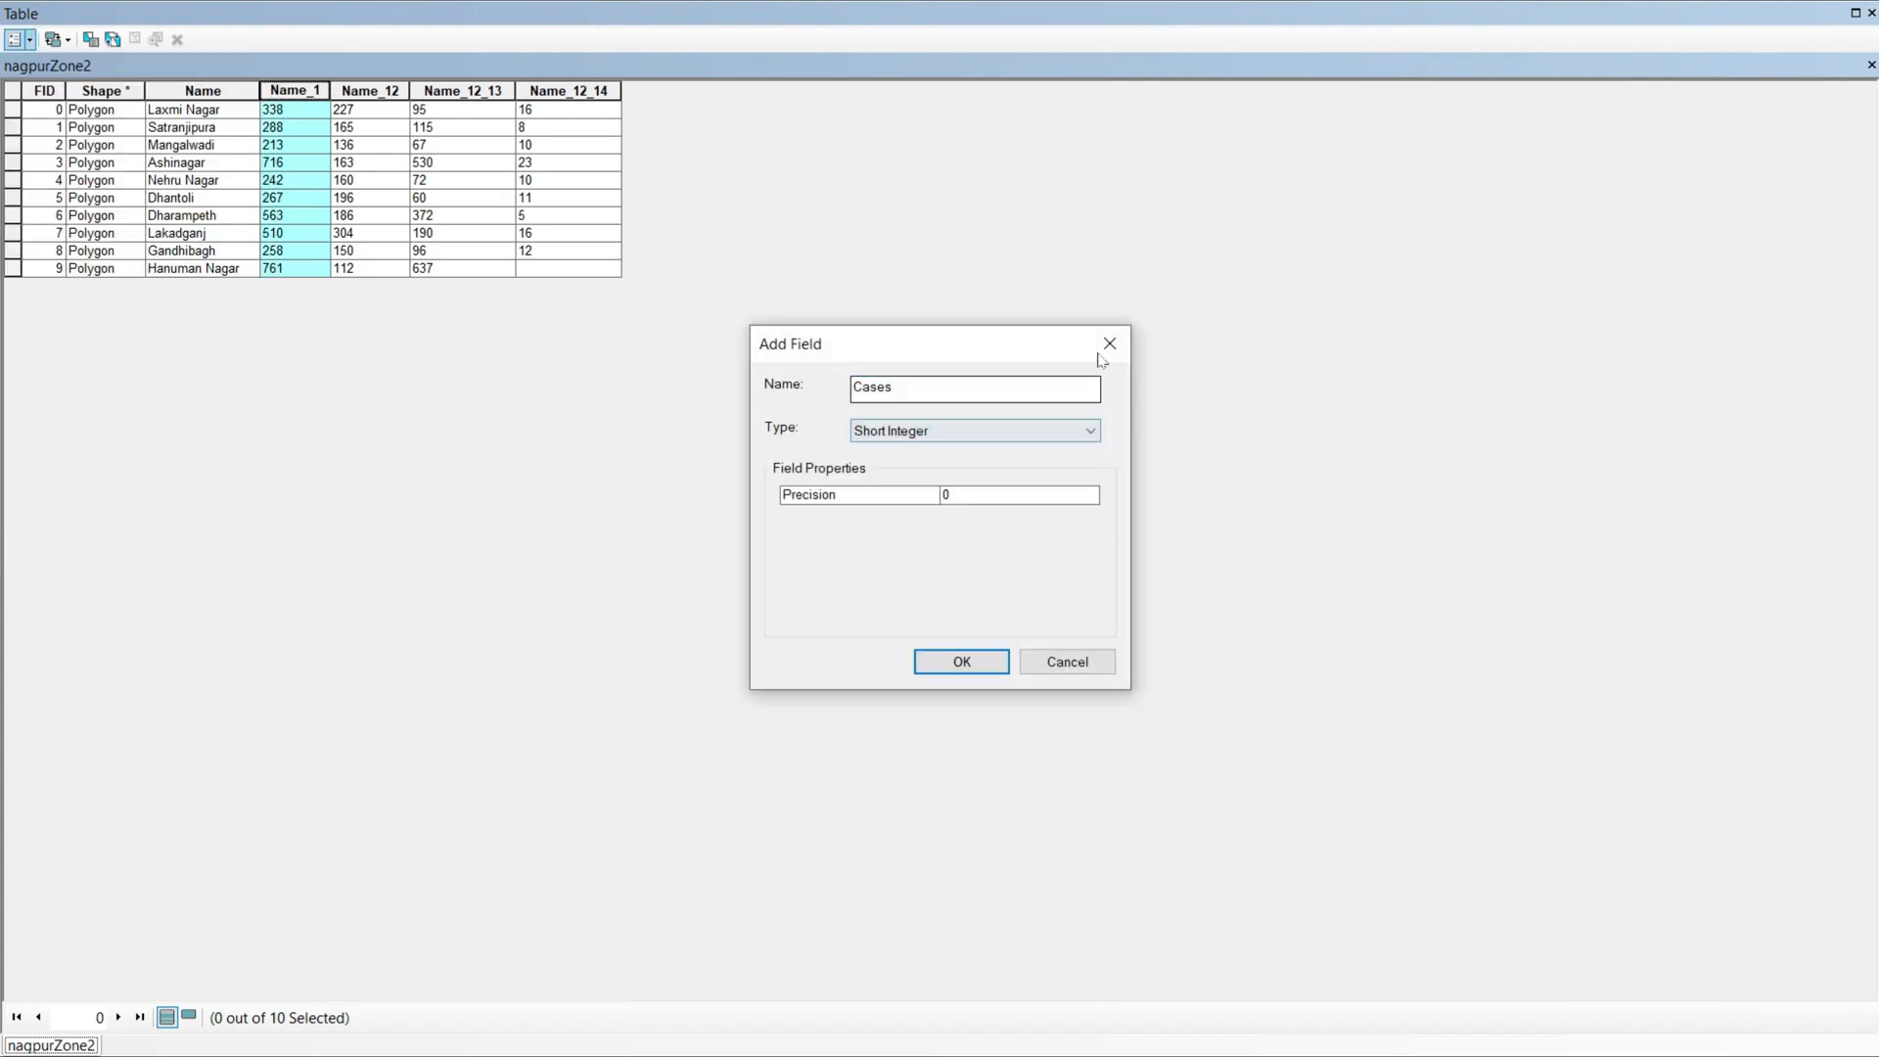
left_click(1108, 344)
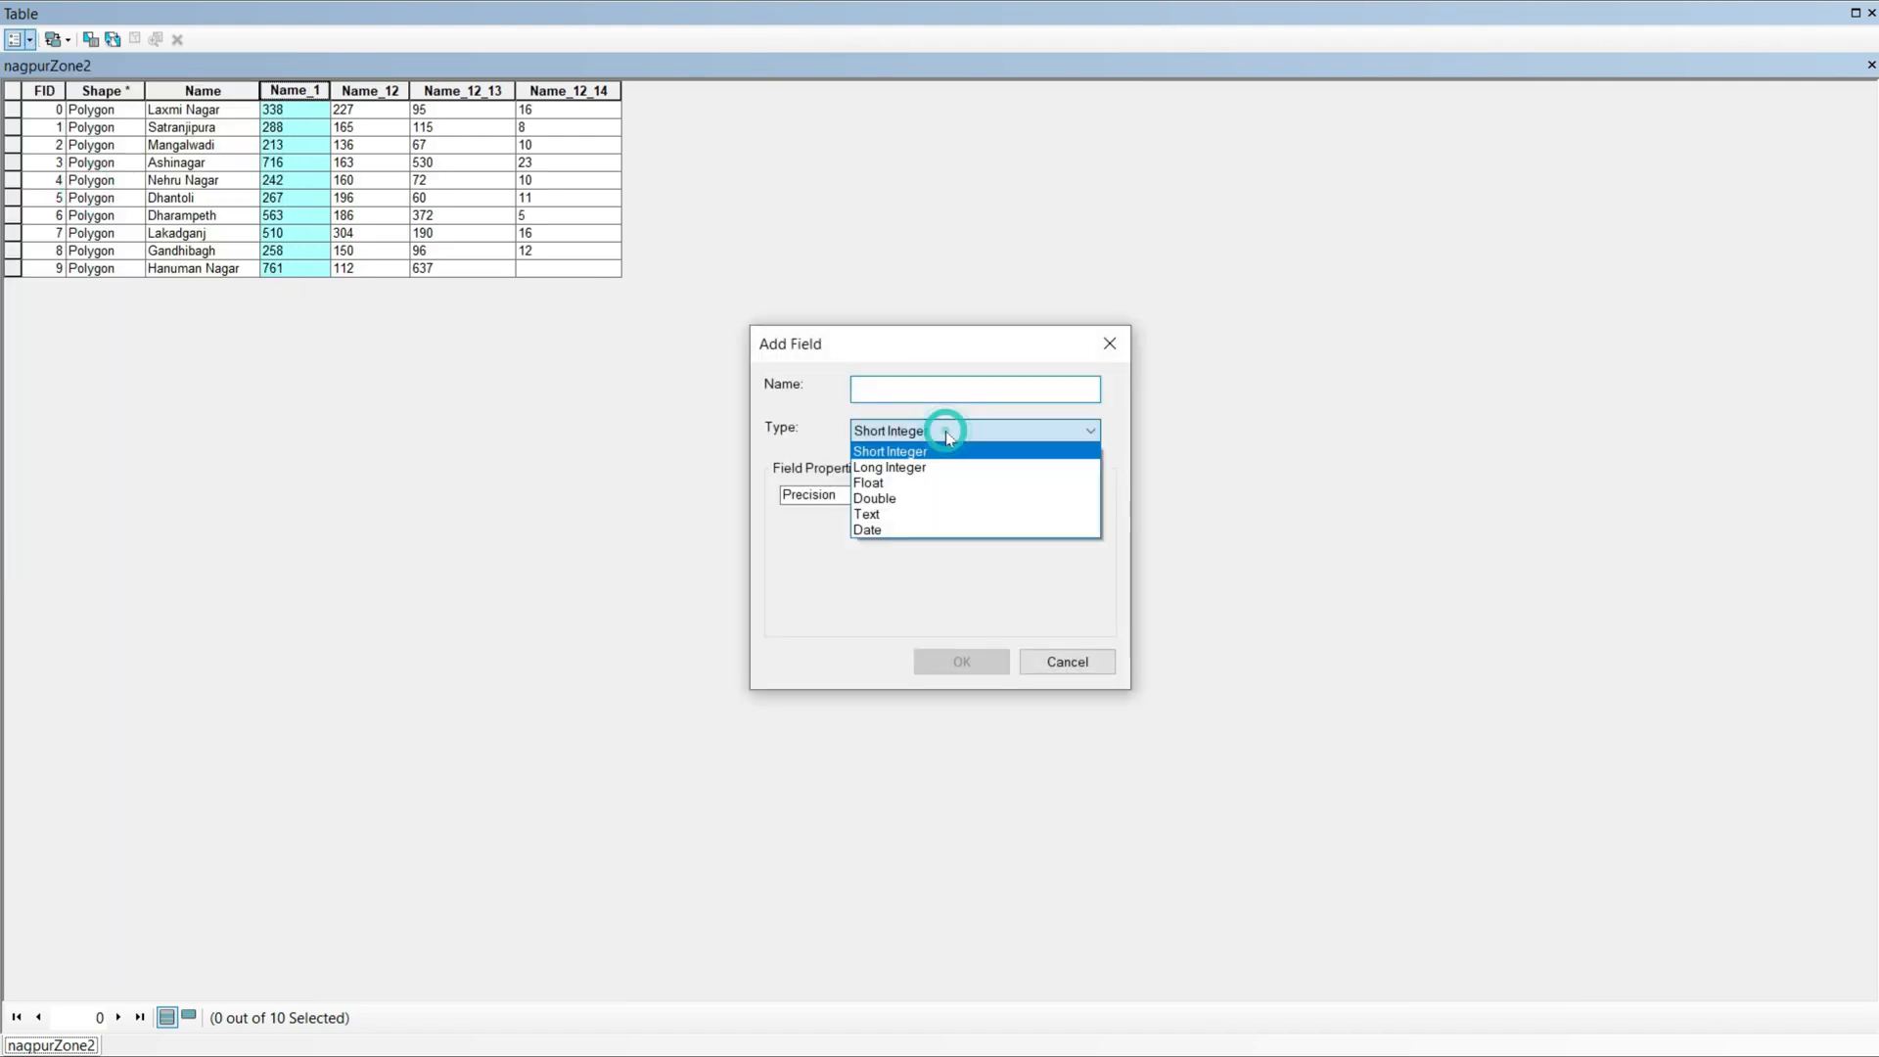
Step: Add a text field named Cases with a length of 50 to the nagpurZone2 table
left_click(868, 512)
type("Cases")
left_click(943, 657)
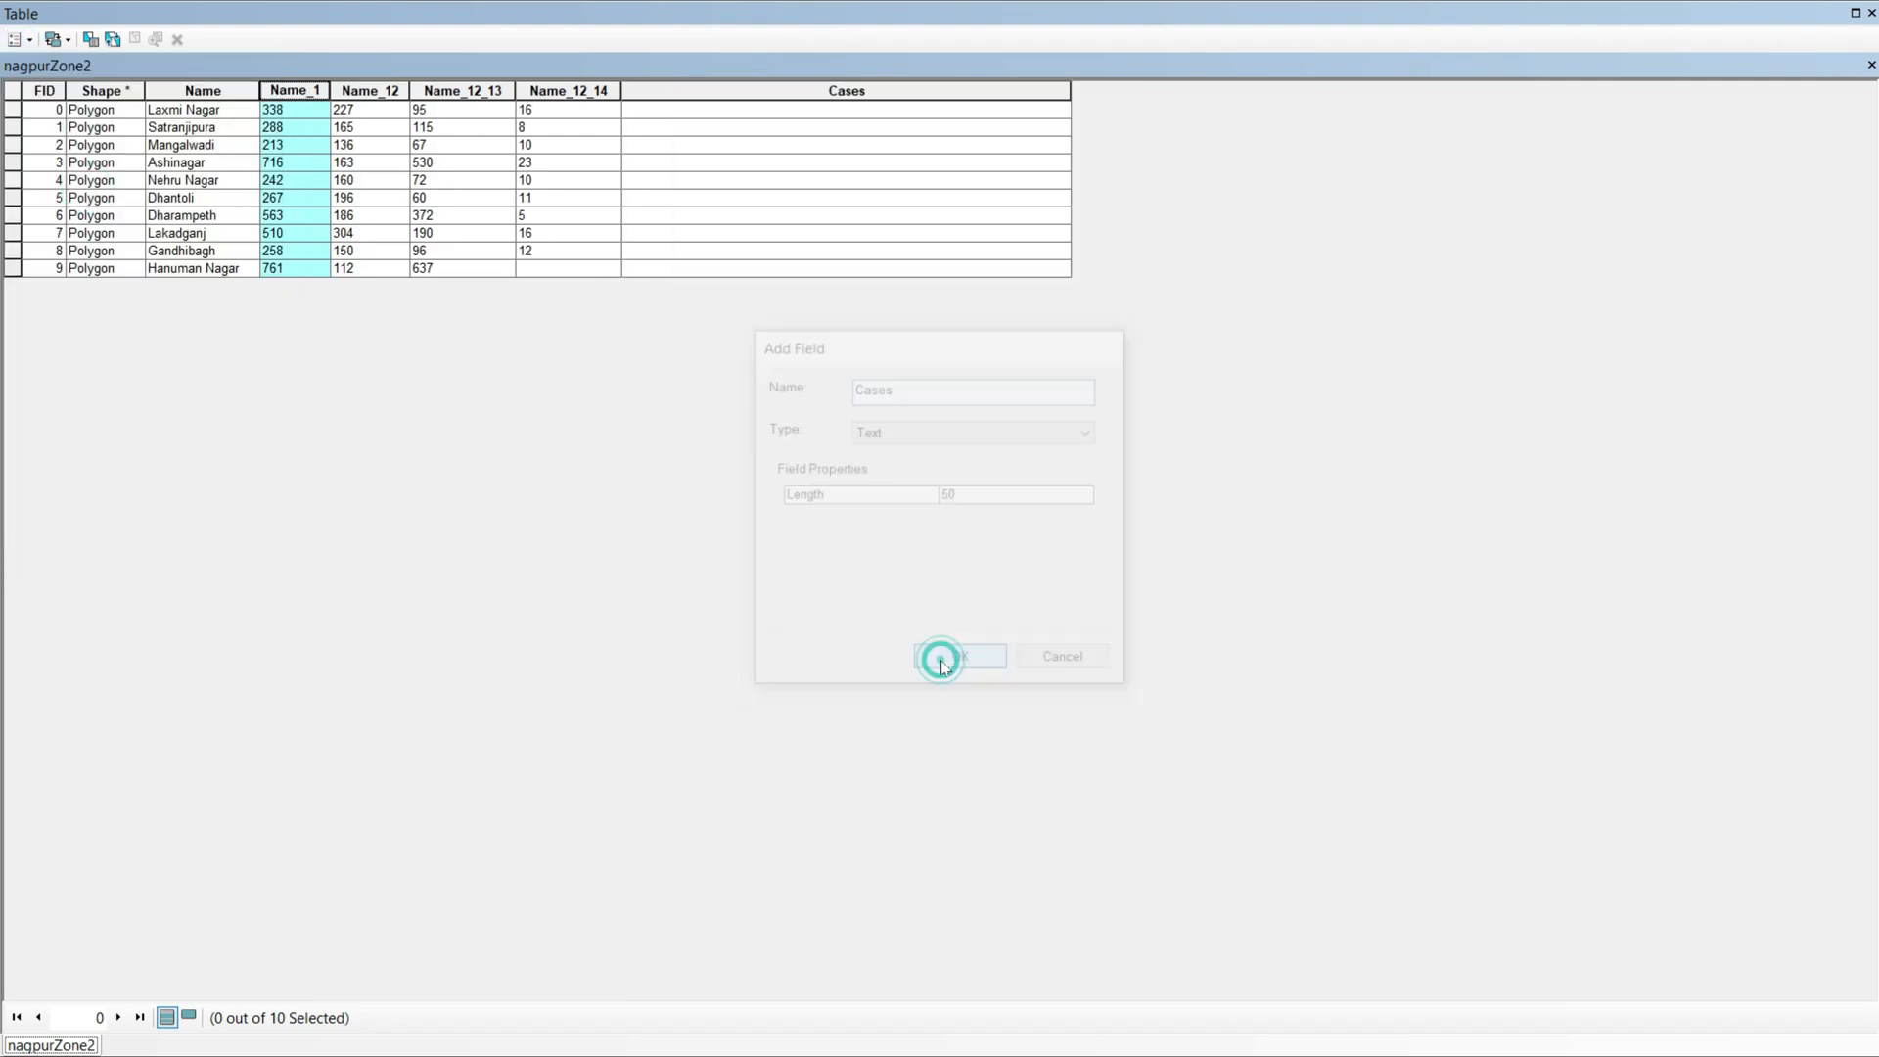
Step: Copy the Name_1 values into the Cases field with the Field Calculator and delete the Name_1 field
left_click(16, 40)
right_click(673, 93)
left_click(749, 244)
left_click(834, 569)
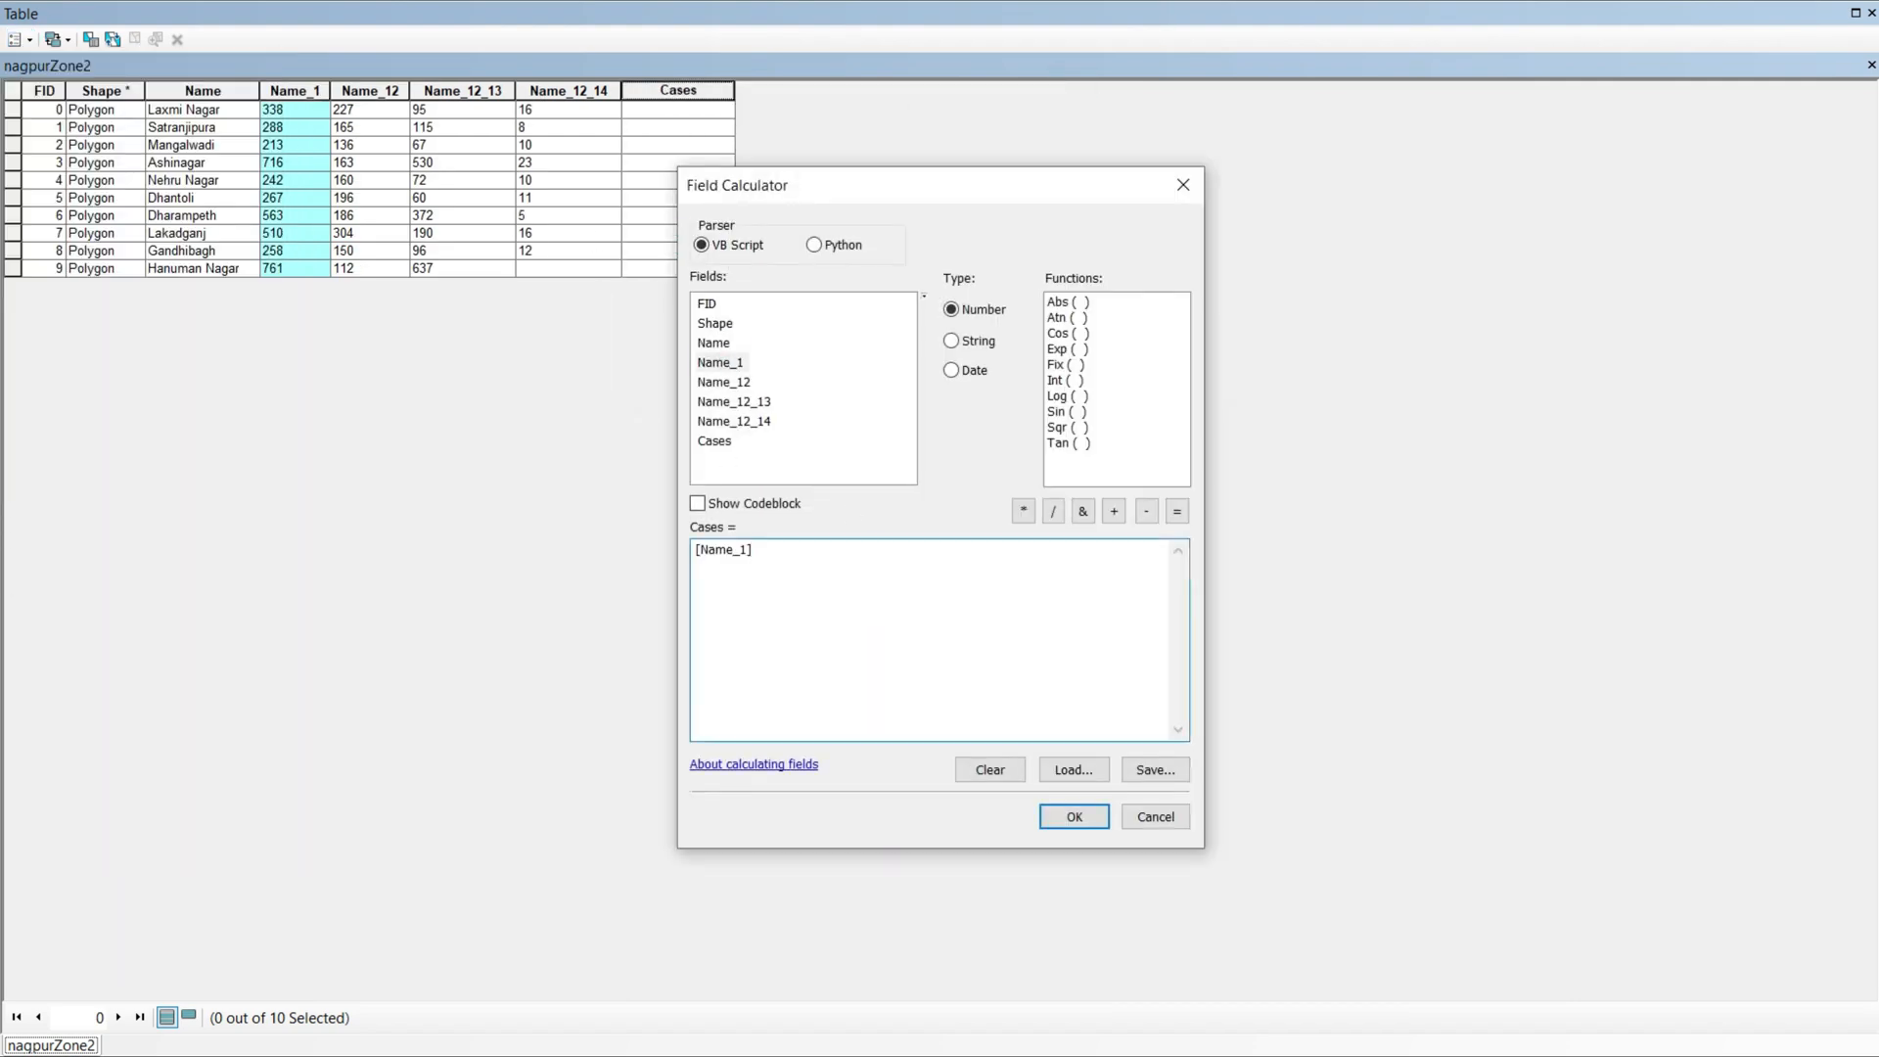
left_click(1073, 813)
right_click(295, 90)
left_click(369, 343)
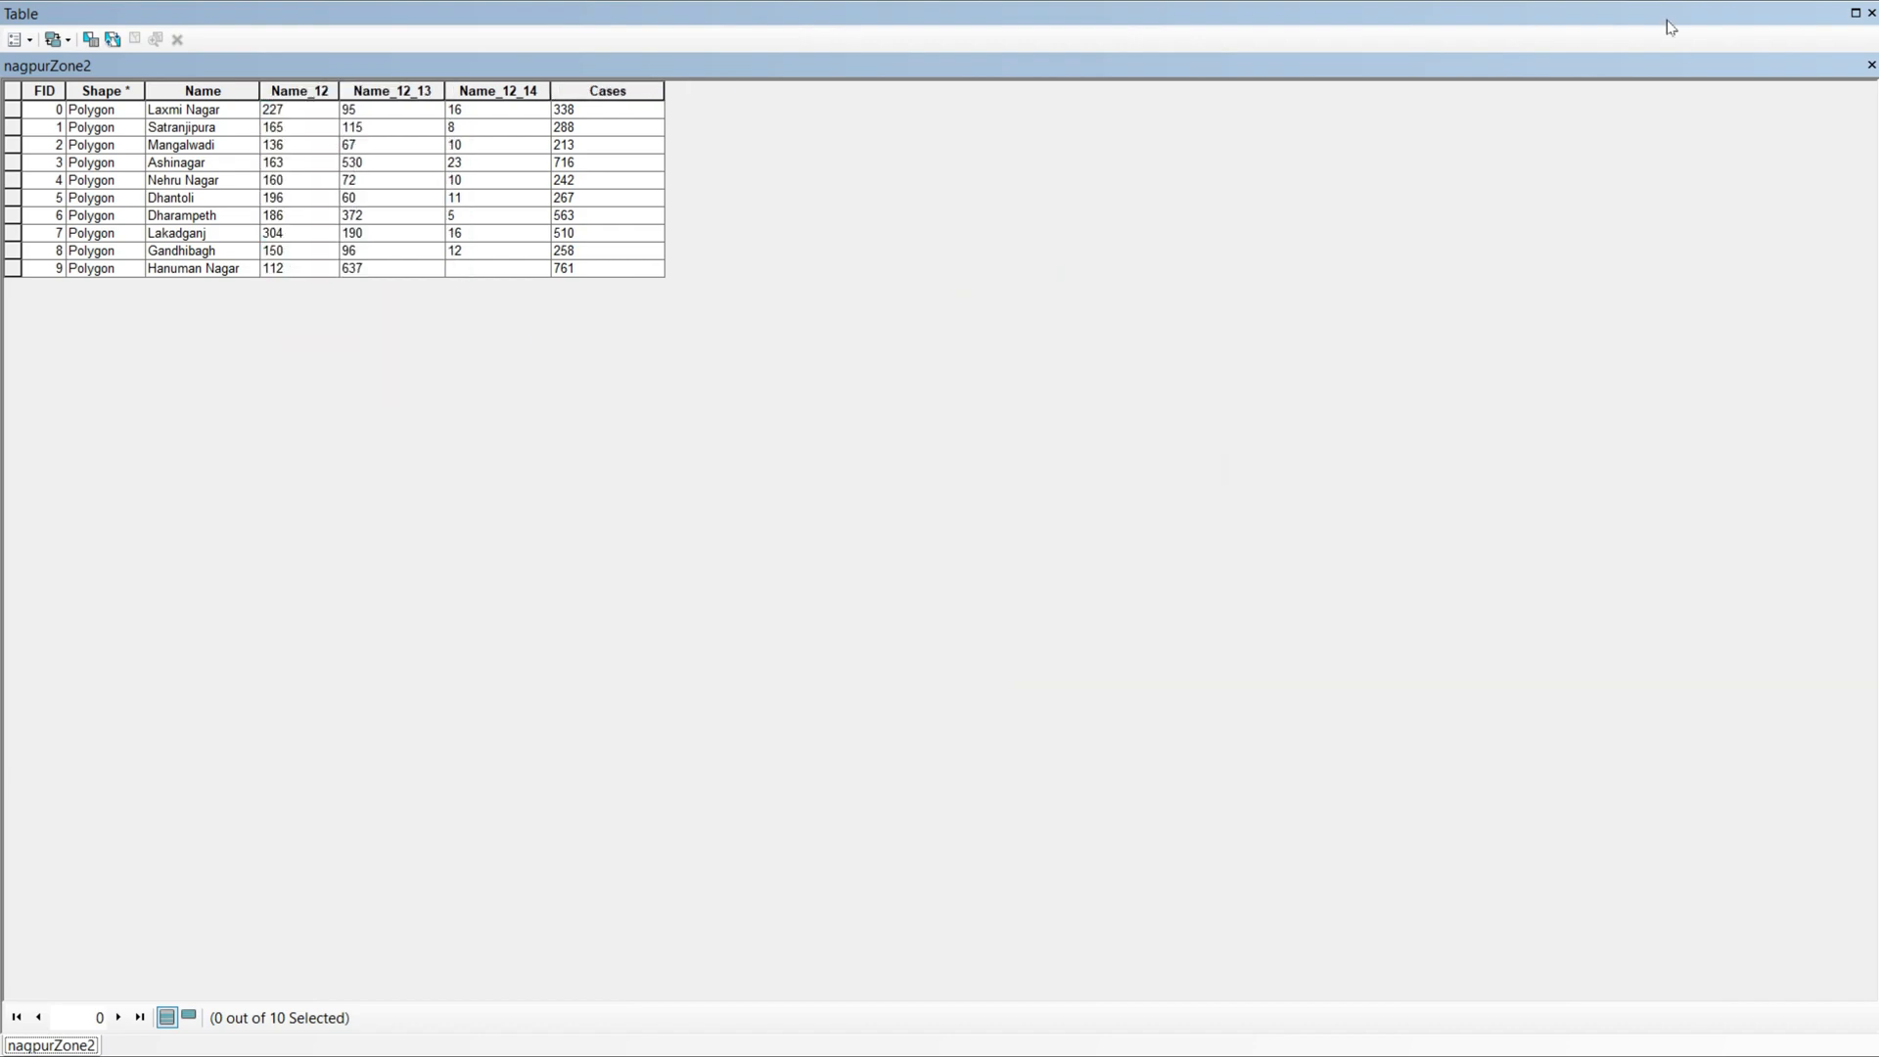
Step: Add a field named Cured to the nagpurZone2 attribute table
left_click(30, 40)
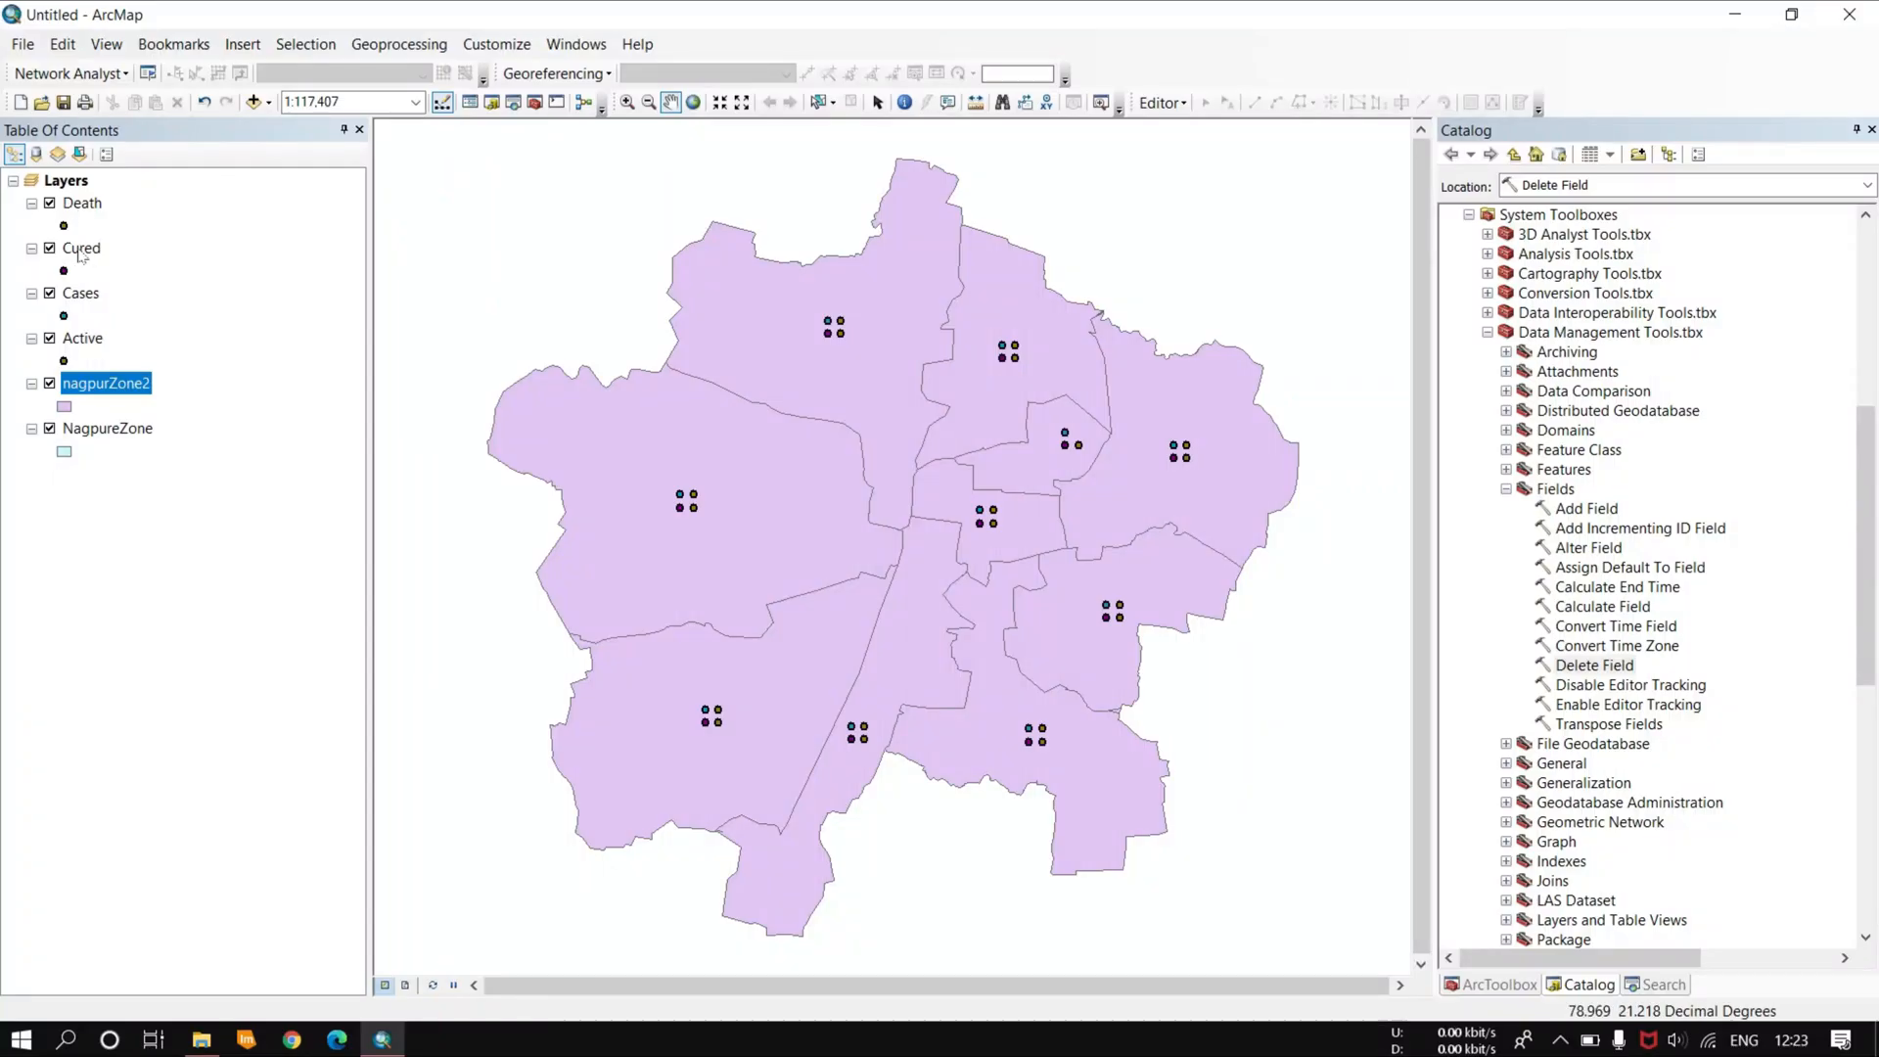
left_click(81, 252)
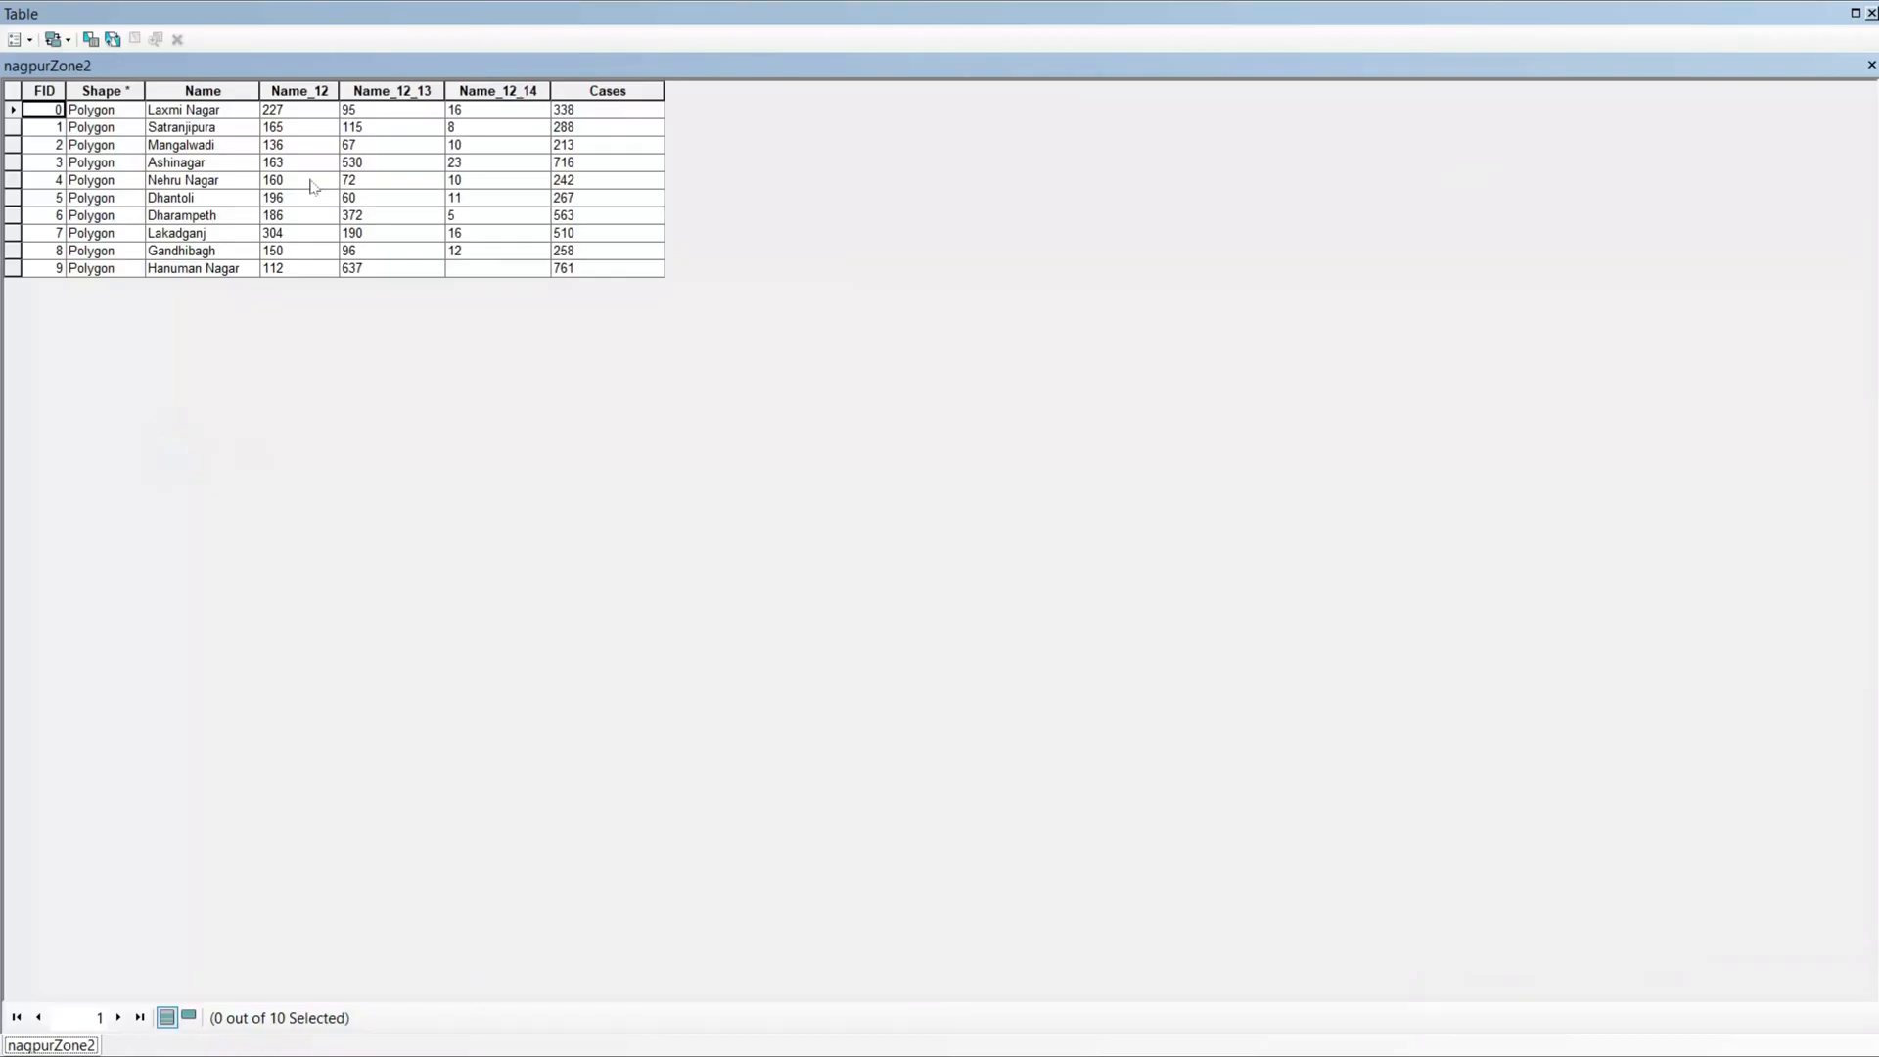
left_click(31, 40)
left_click(76, 197)
type("Cured")
left_click(962, 661)
Step: Fill the Cured field with the Name_12_13 values using the Field Calculator and delete the Name_12_13 field
right_click(746, 90)
left_click(822, 232)
double_click(734, 382)
left_click(1074, 817)
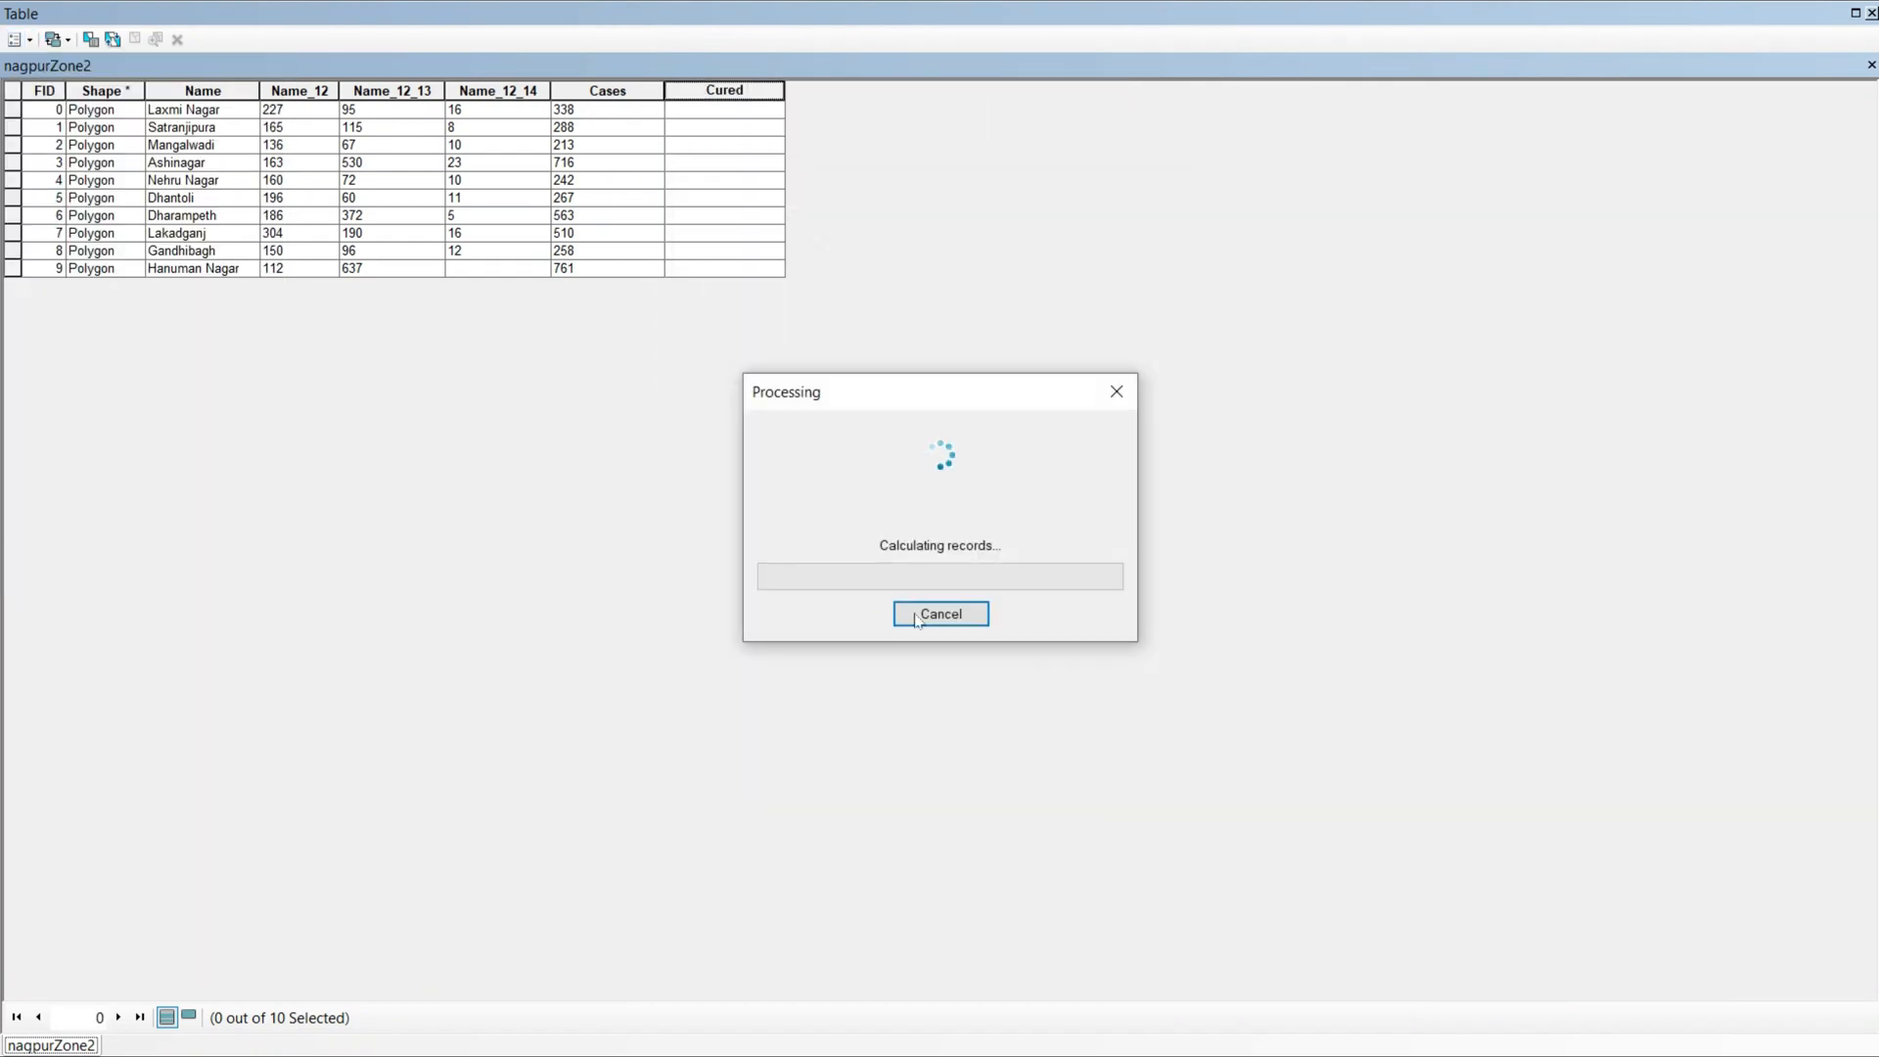
right_click(389, 90)
left_click(464, 349)
left_click(1007, 628)
Step: Add a text field named Active with a length of 50 to the attribute table
left_click(30, 40)
left_click(75, 197)
type("Active")
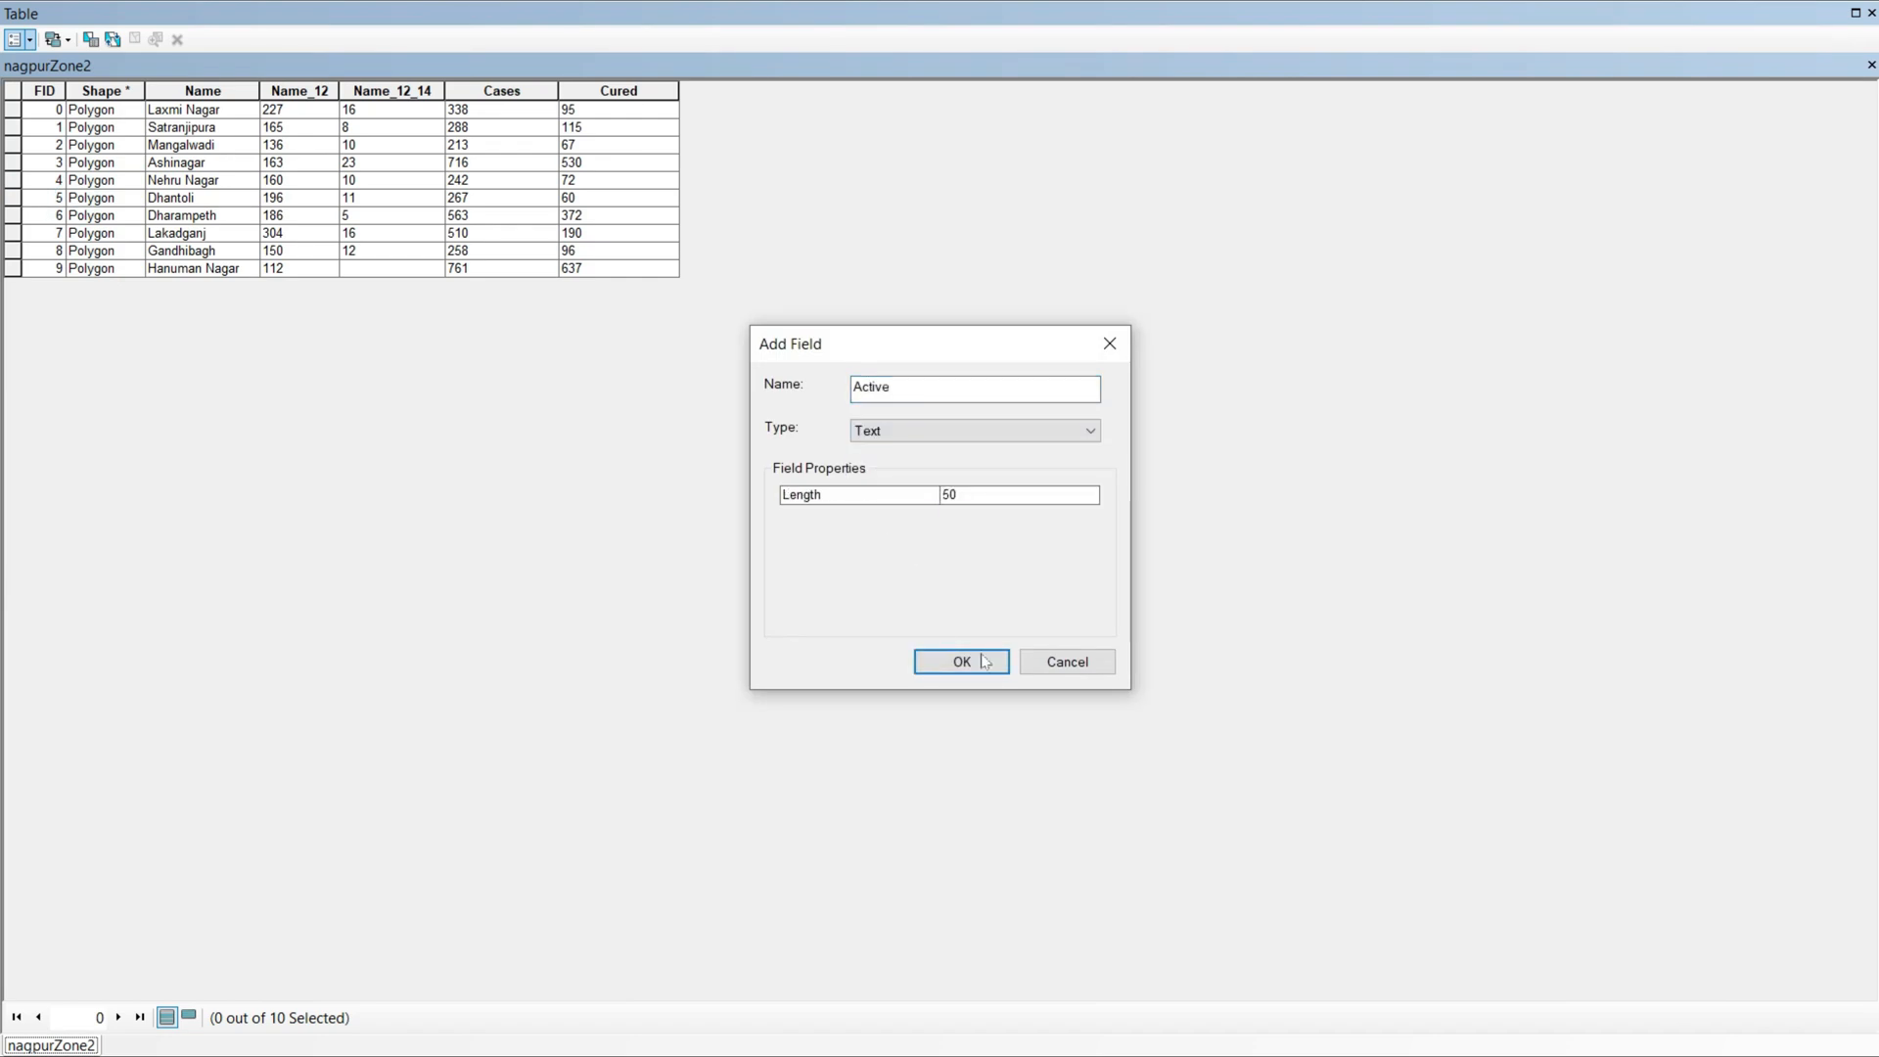
left_click(962, 661)
Step: Fill the Active field with the Name_12 values using the Field Calculator and delete the Name_12 field
right_click(730, 90)
left_click(806, 232)
left_click(881, 570)
key("BackSpace")
key("BackSpace")
key("BackSpace")
key("BackSpace")
key("BackSpace")
key("BackSpace")
key("BackSpace")
key("BackSpace")
key("BackSpace")
key("BackSpace")
key("BackSpace")
key("BackSpace")
double_click(723, 363)
left_click(1074, 817)
right_click(299, 90)
left_click(374, 348)
left_click(1007, 628)
Step: Add a text field named Deaths to the attribute table and narrow its column
left_click(30, 40)
left_click(75, 197)
type("Deaths")
left_click(979, 430)
left_click(939, 516)
left_click(960, 659)
left_click_drag(1153, 90, 798, 111)
Step: Fill the Deaths field with the Name_12_14 values using the Field Calculator and delete the Name_12_14 field
right_click(768, 90)
left_click(849, 241)
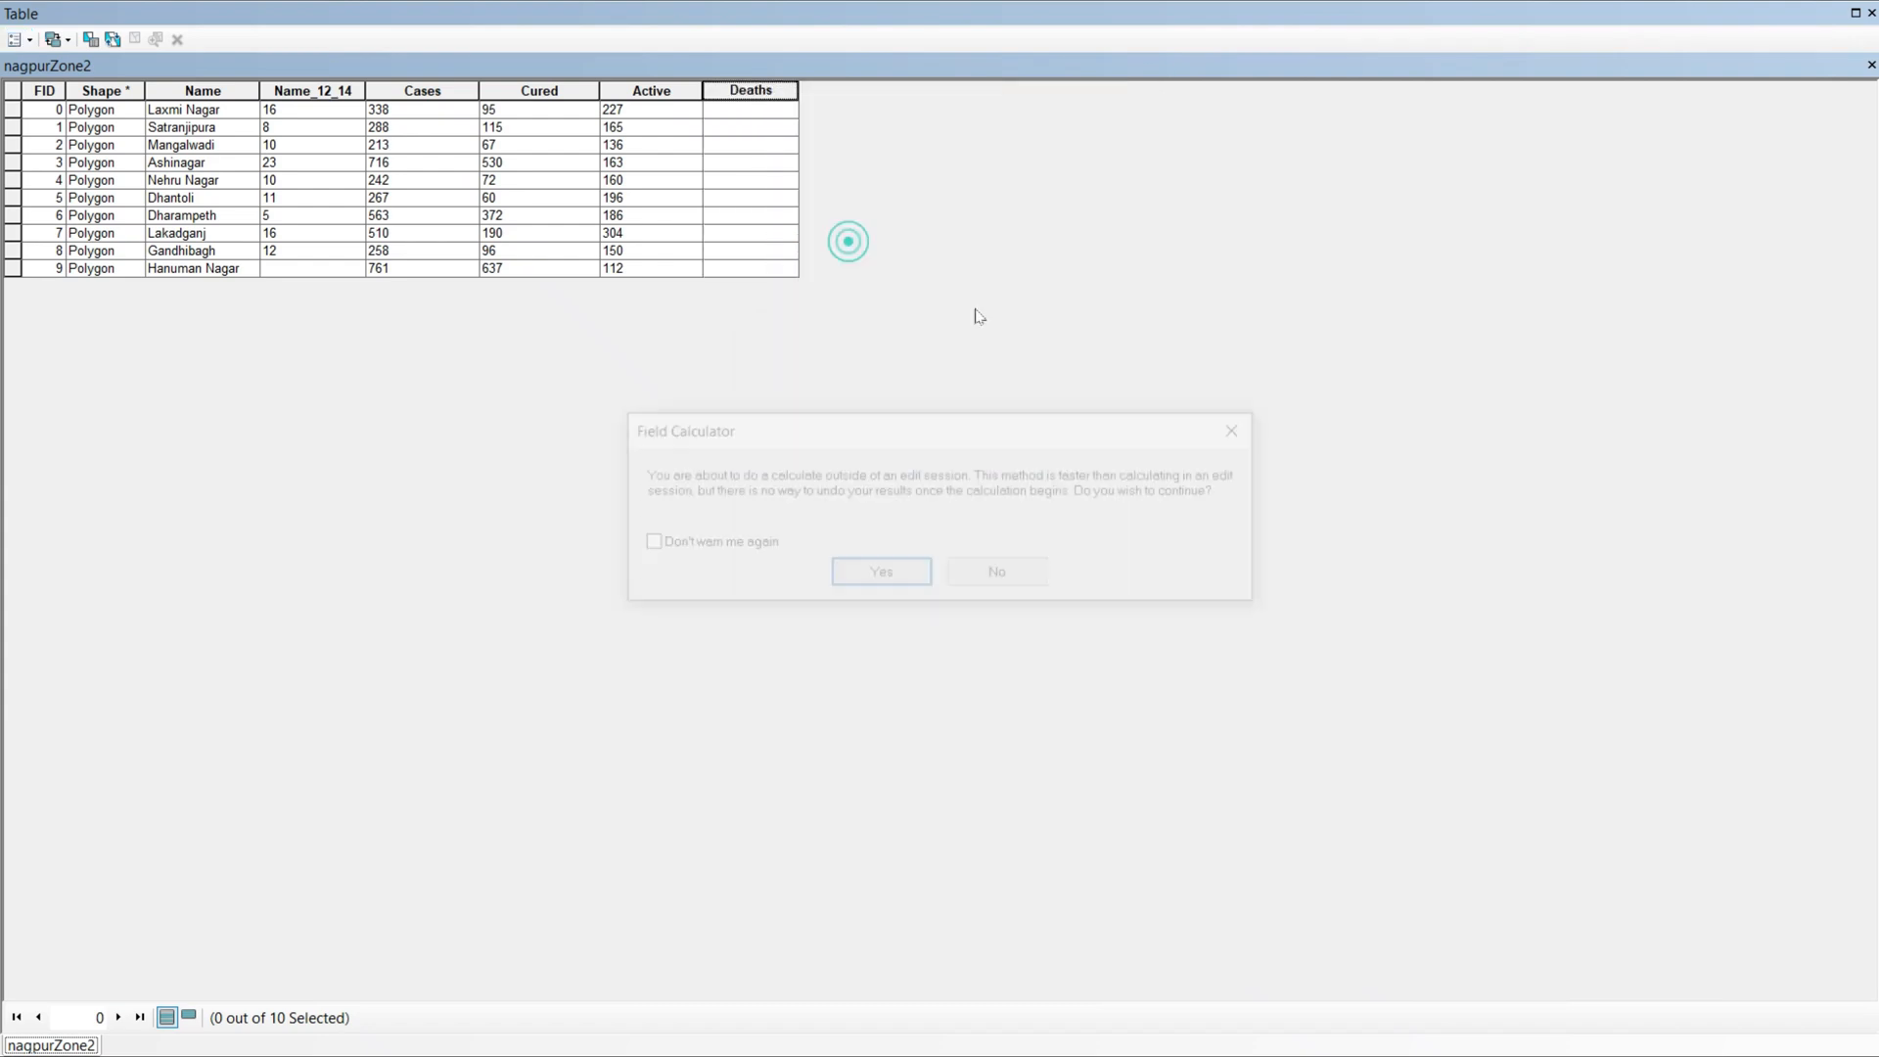
left_click(881, 571)
double_click(723, 363)
left_click(1069, 813)
right_click(299, 90)
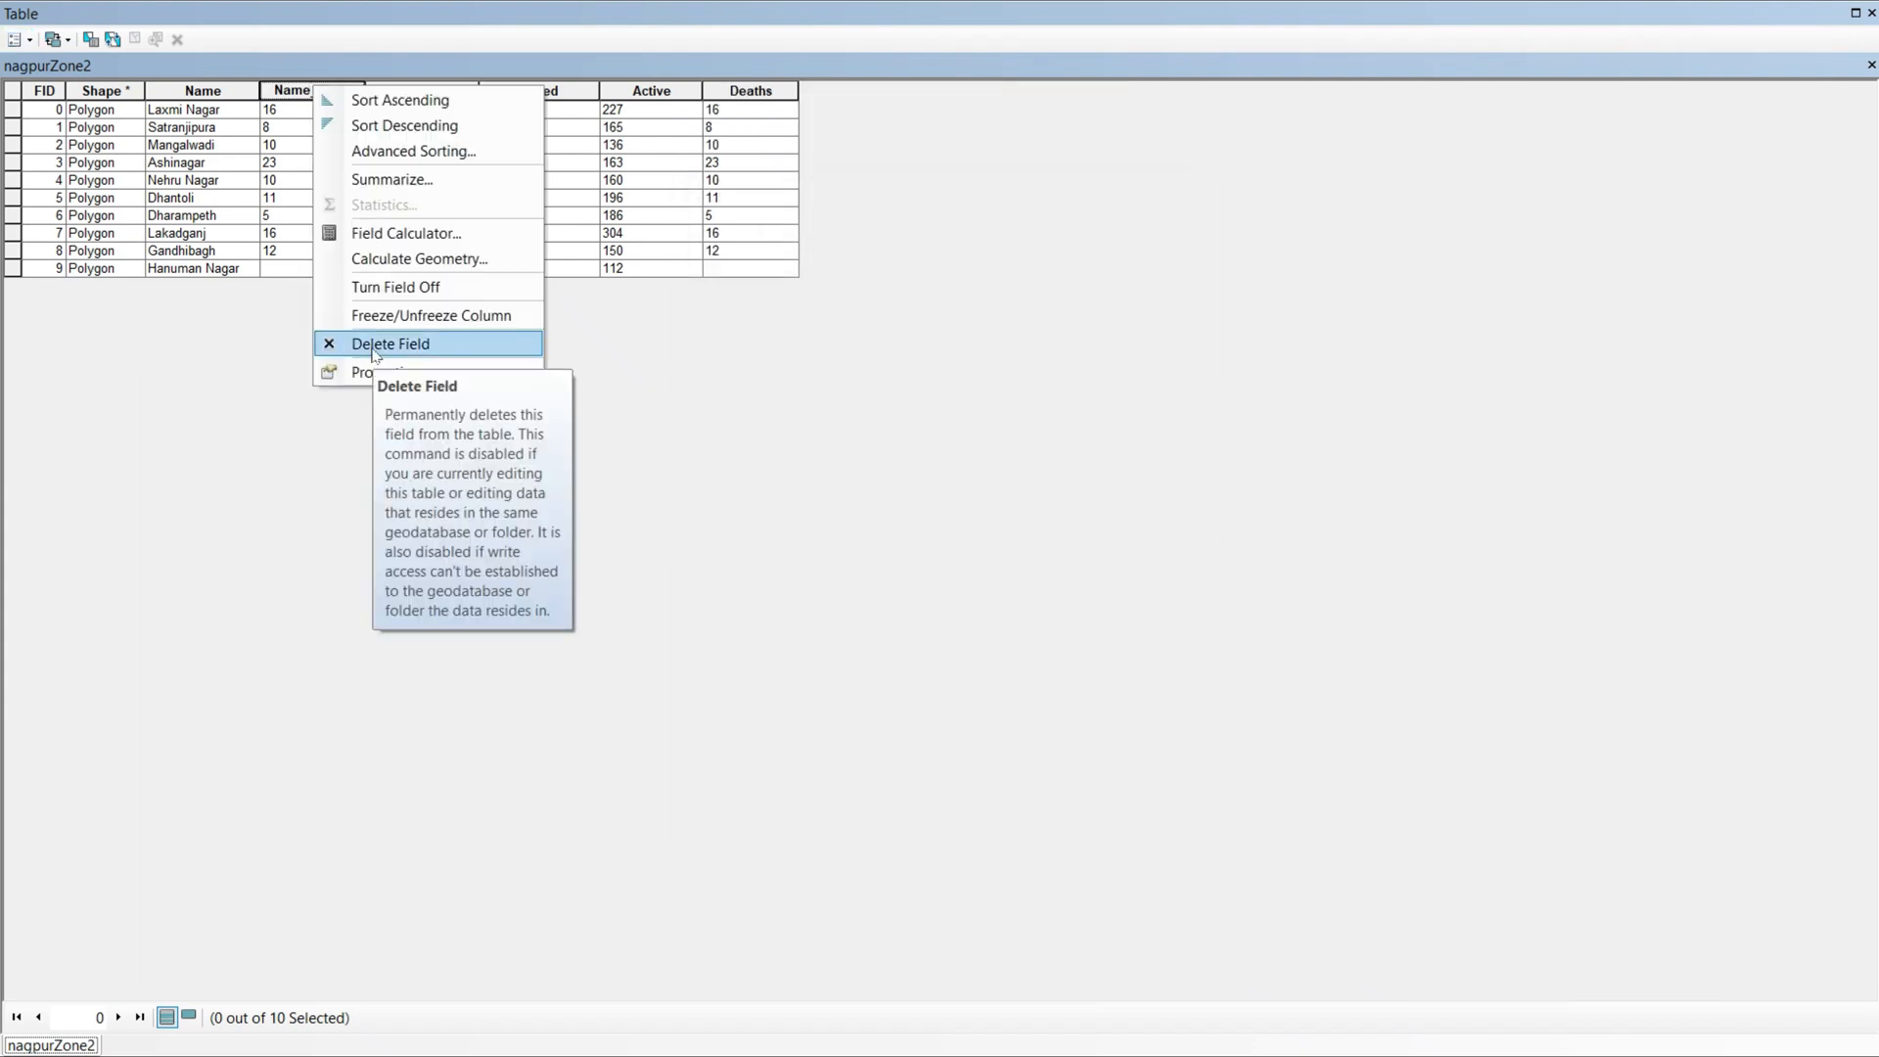
left_click(372, 348)
left_click(1007, 628)
left_click(25, 40)
left_click(810, 488)
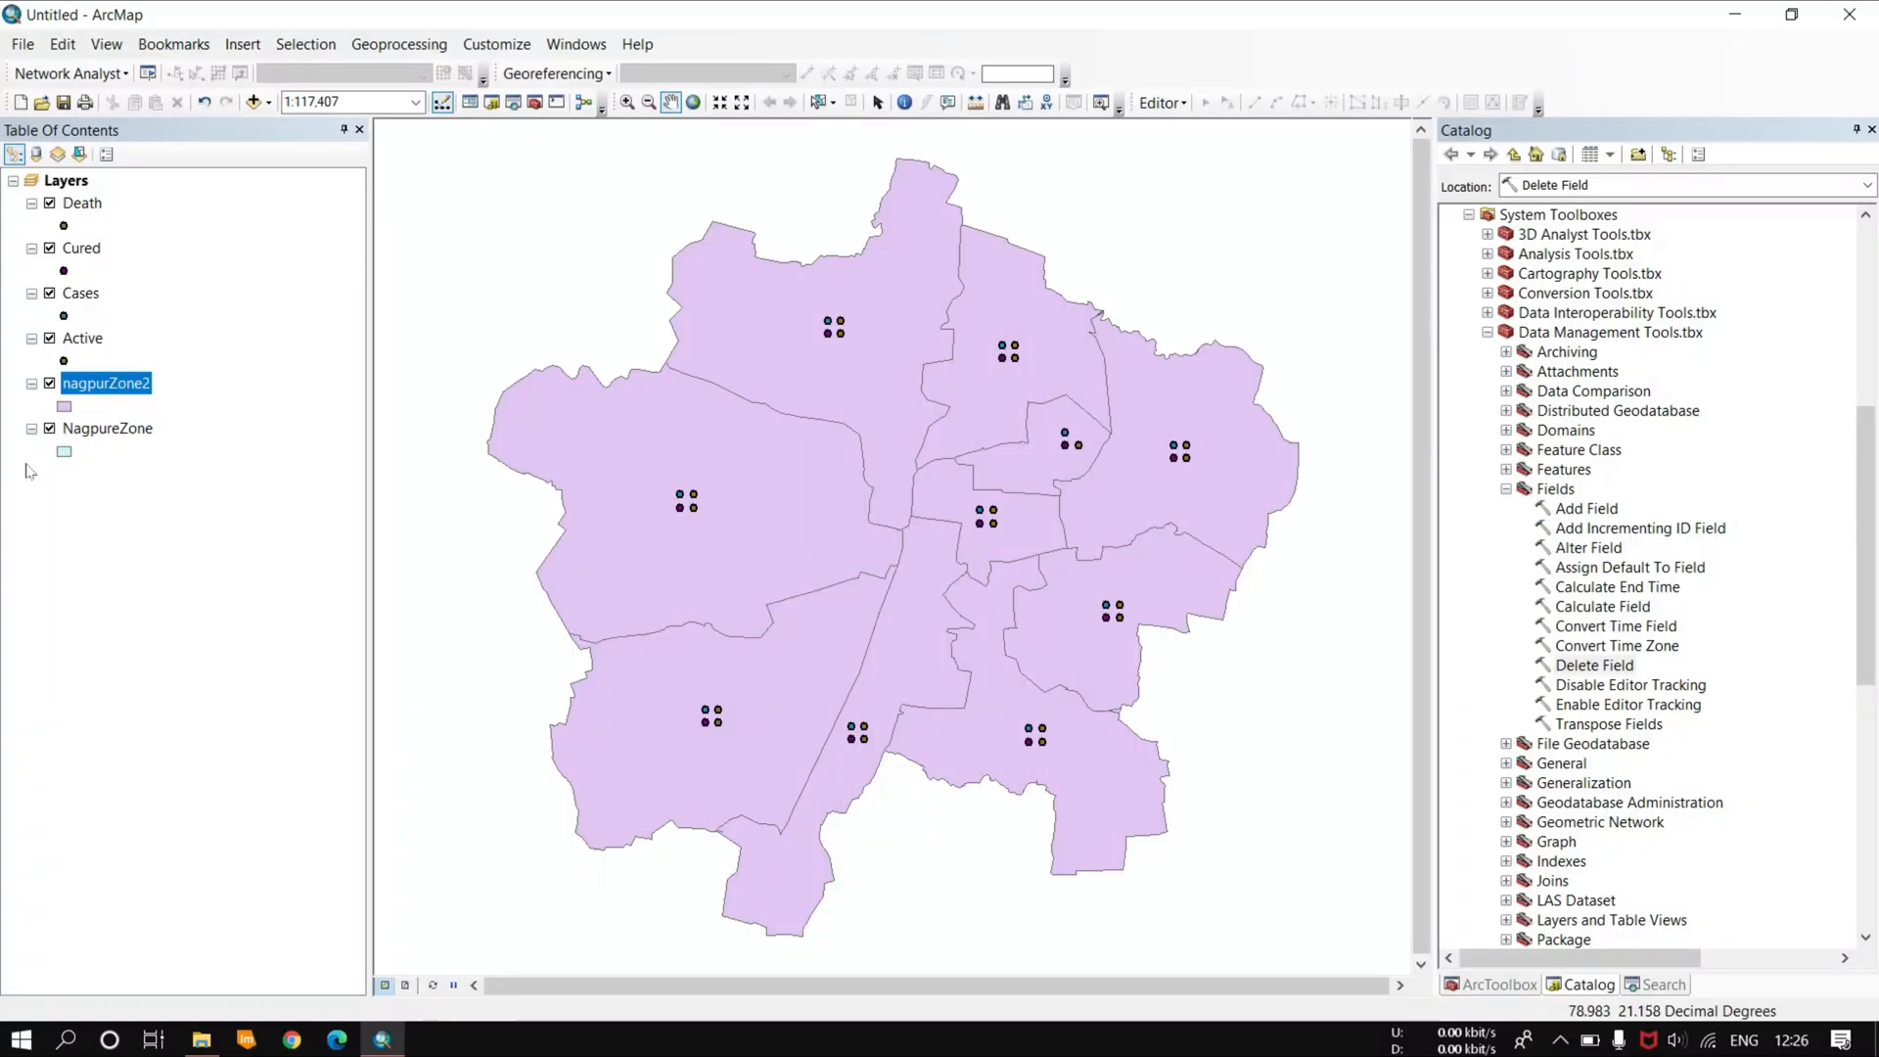
Step: Hide every layer on the map except nagpurZone2
left_click(49, 202)
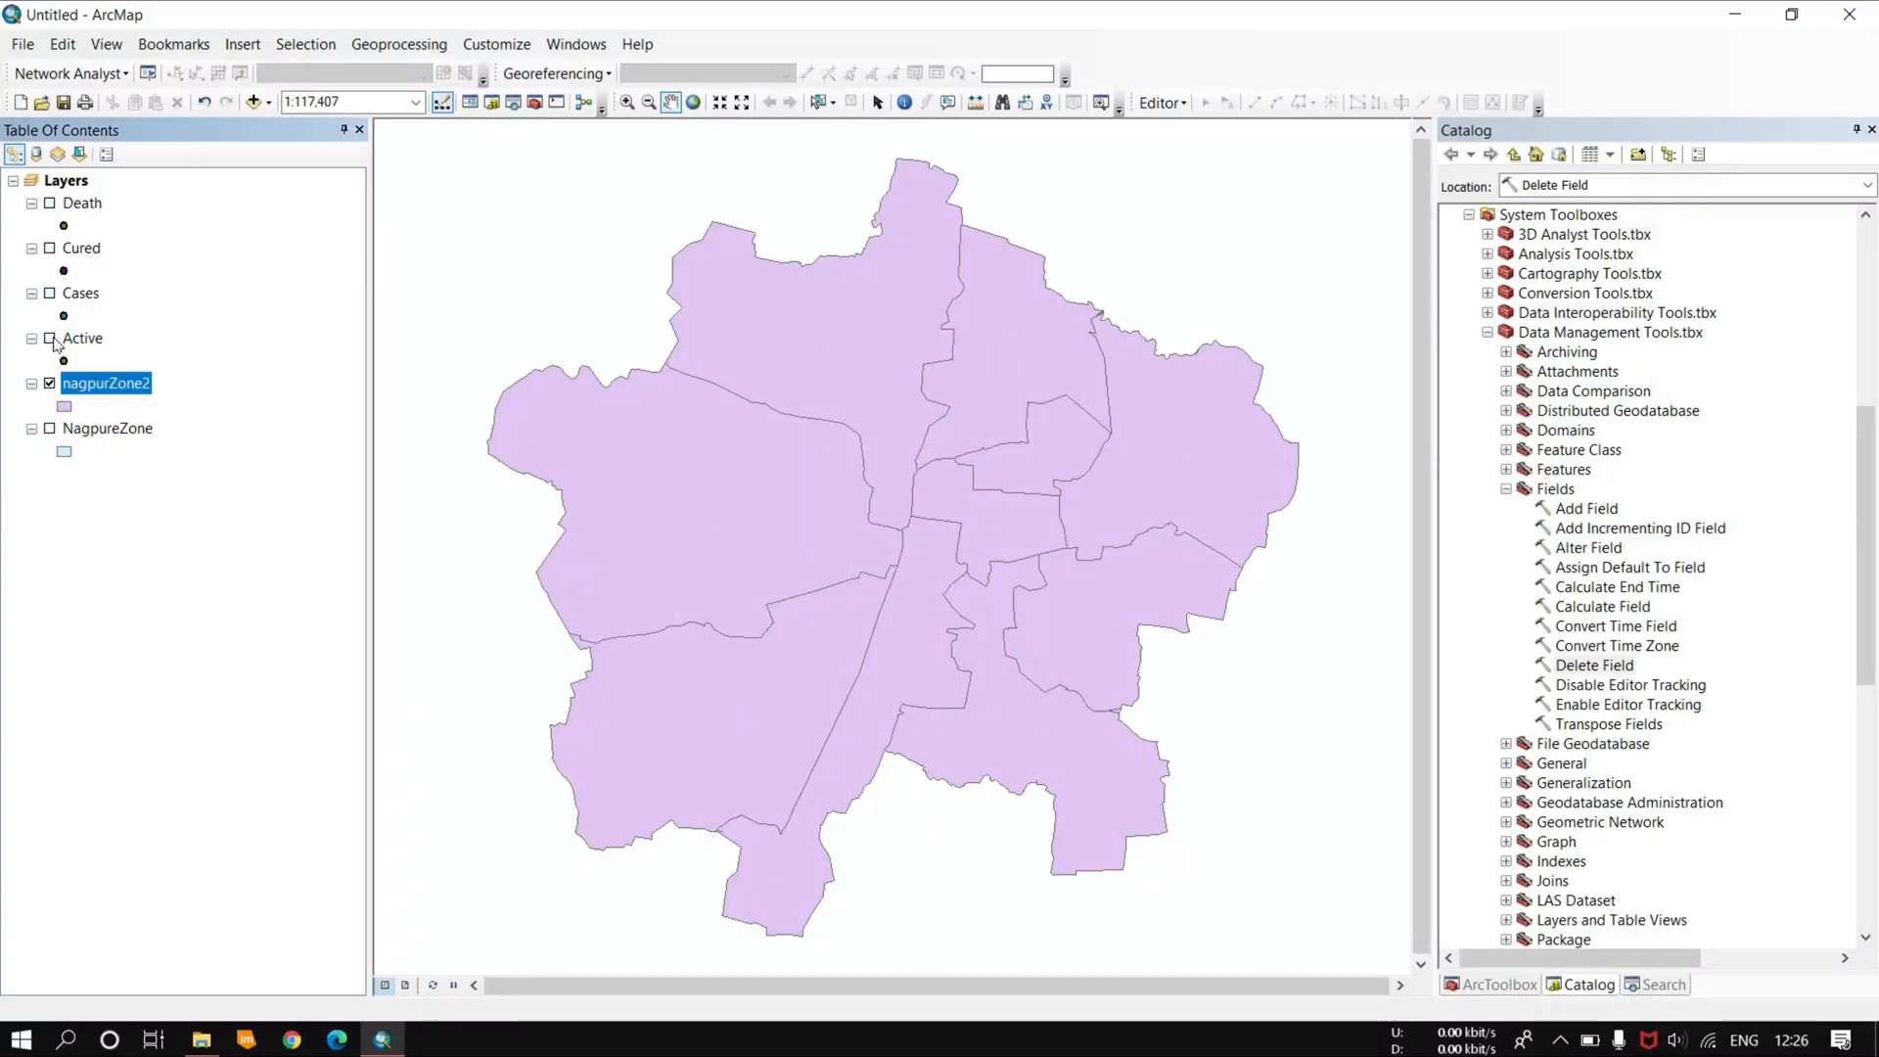
key("Up")
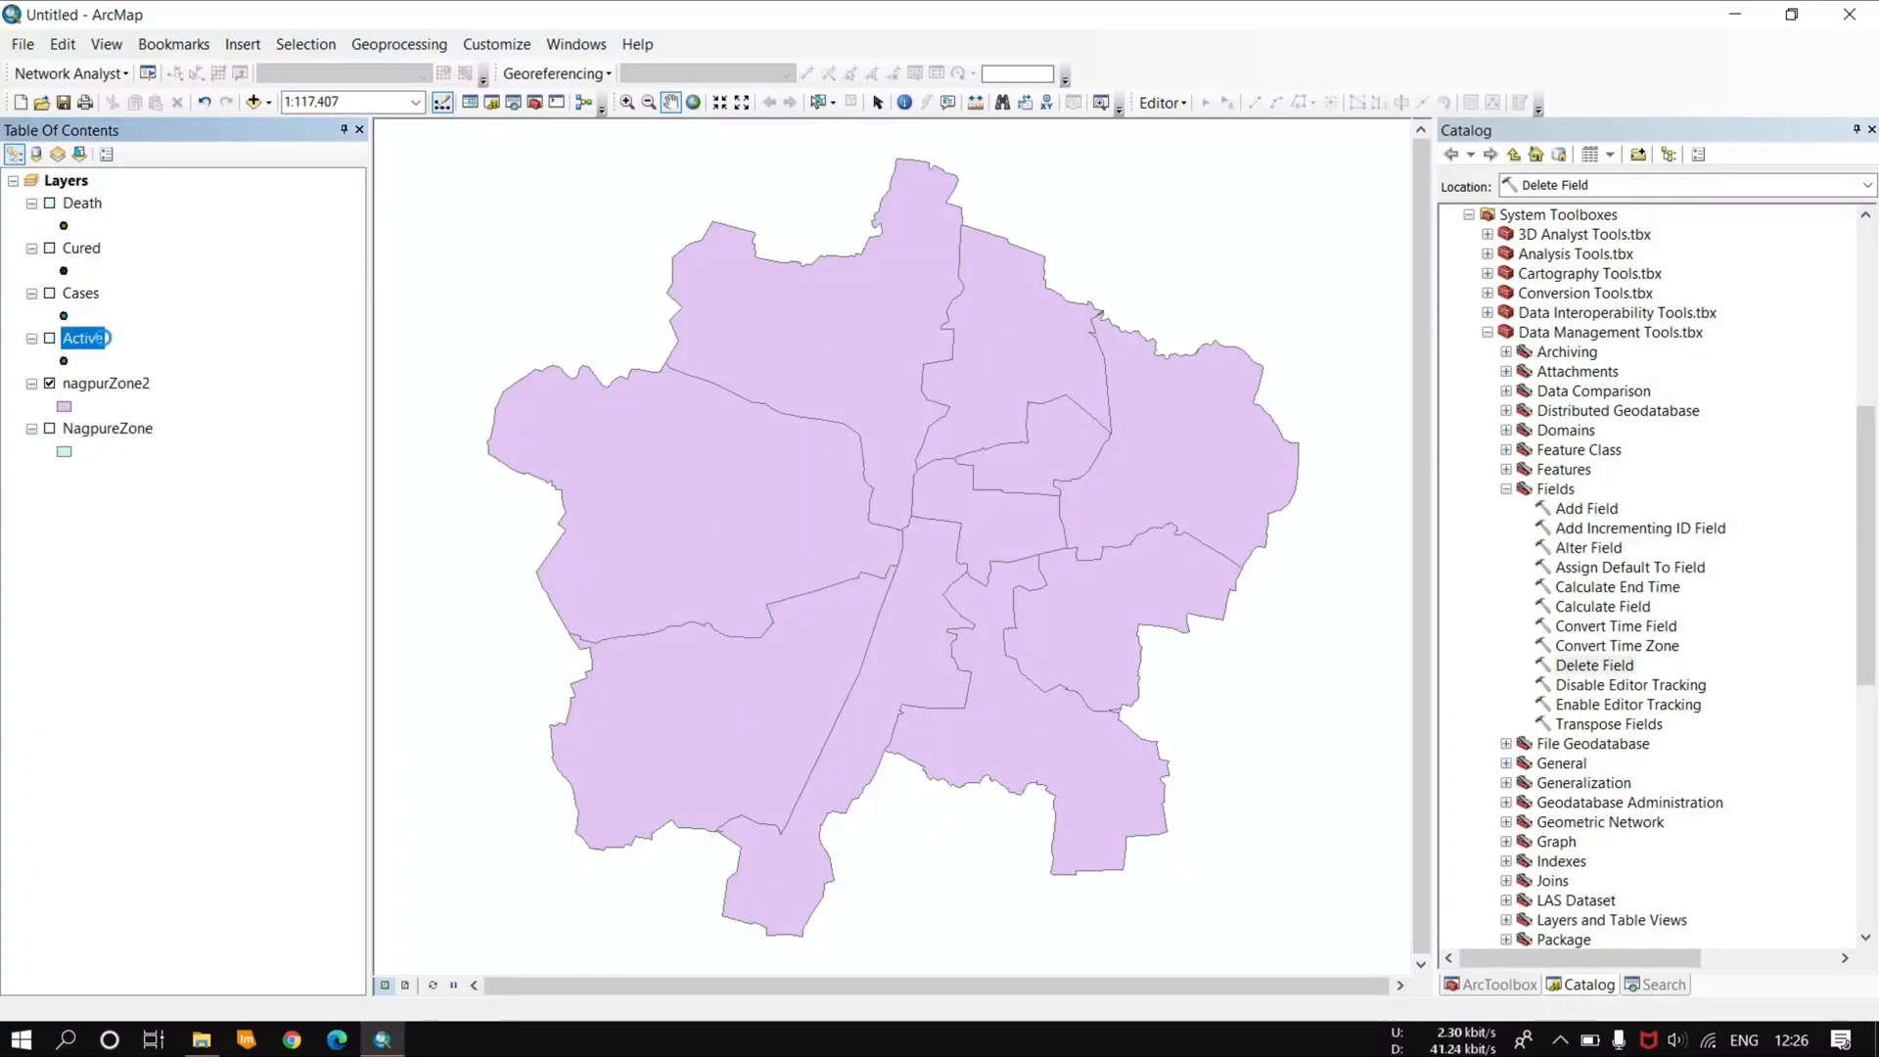
Step: Export the data of the nagpurZone2 layer
right_click(103, 338)
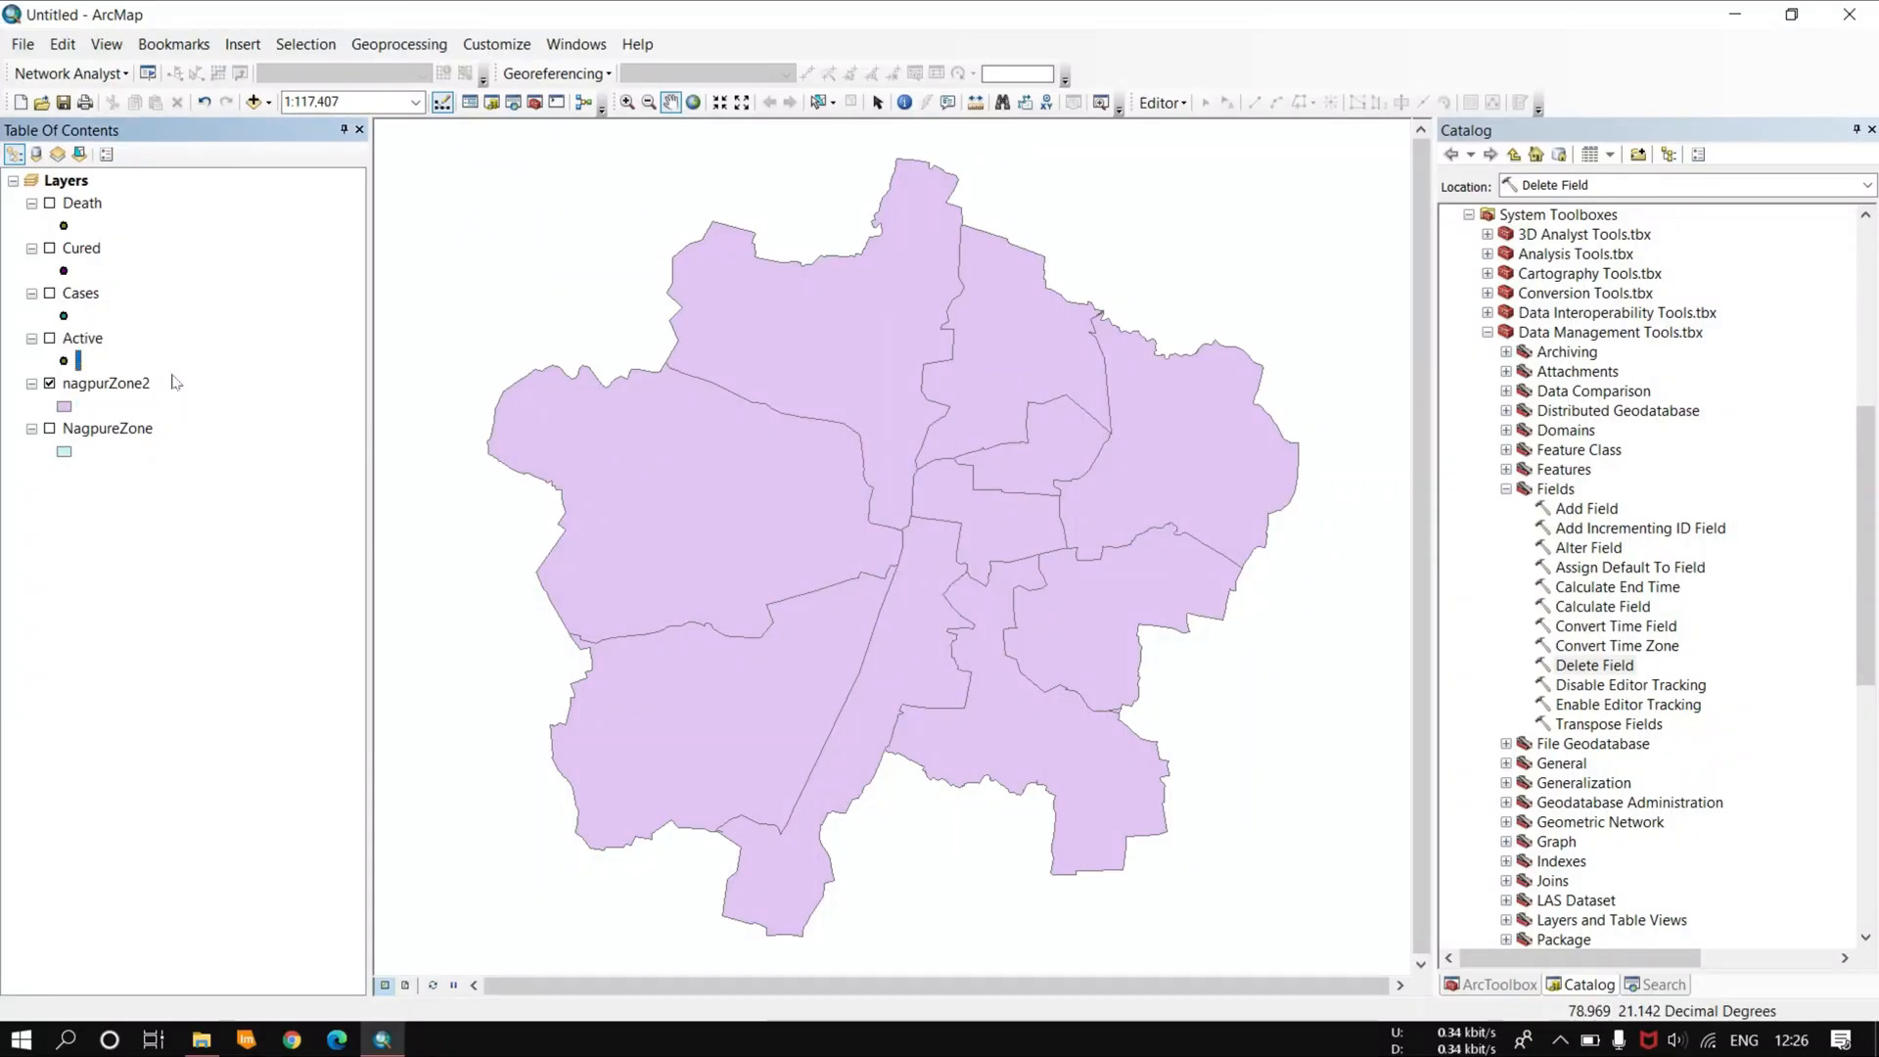
right_click(106, 383)
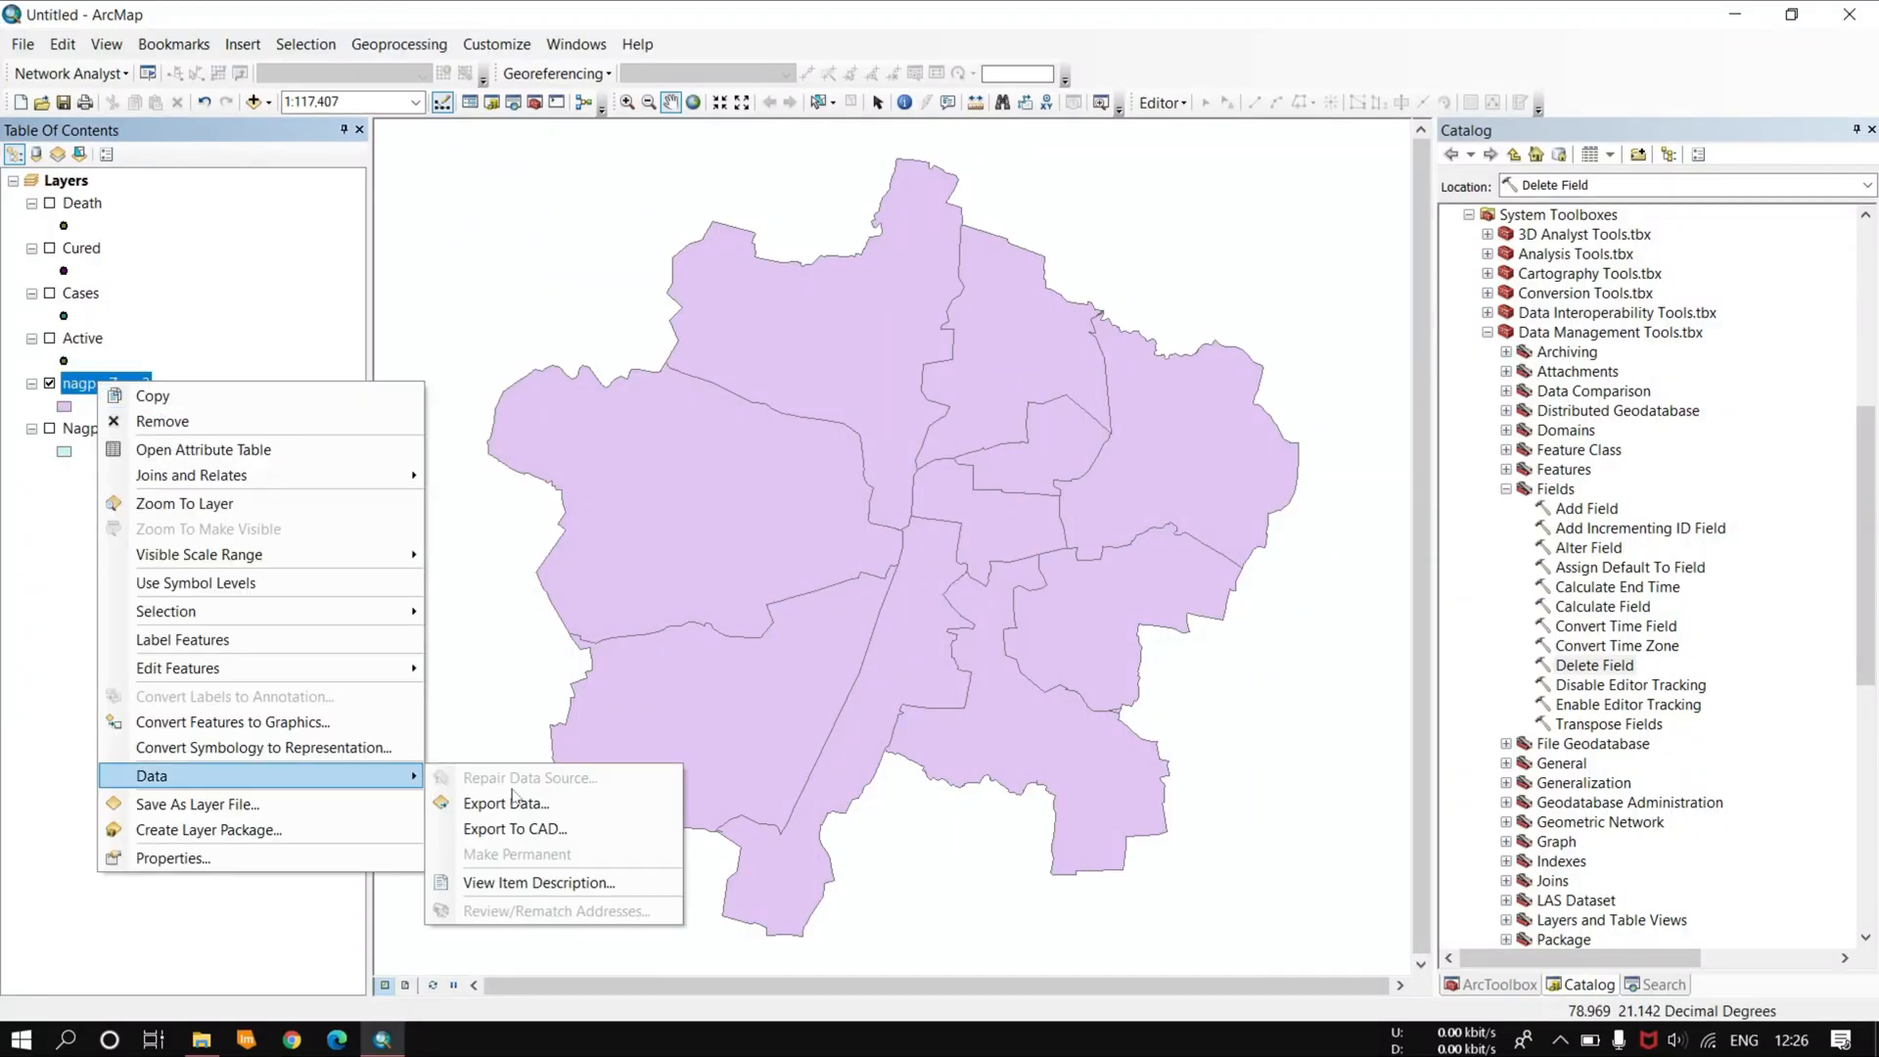
left_click(499, 772)
key("Return")
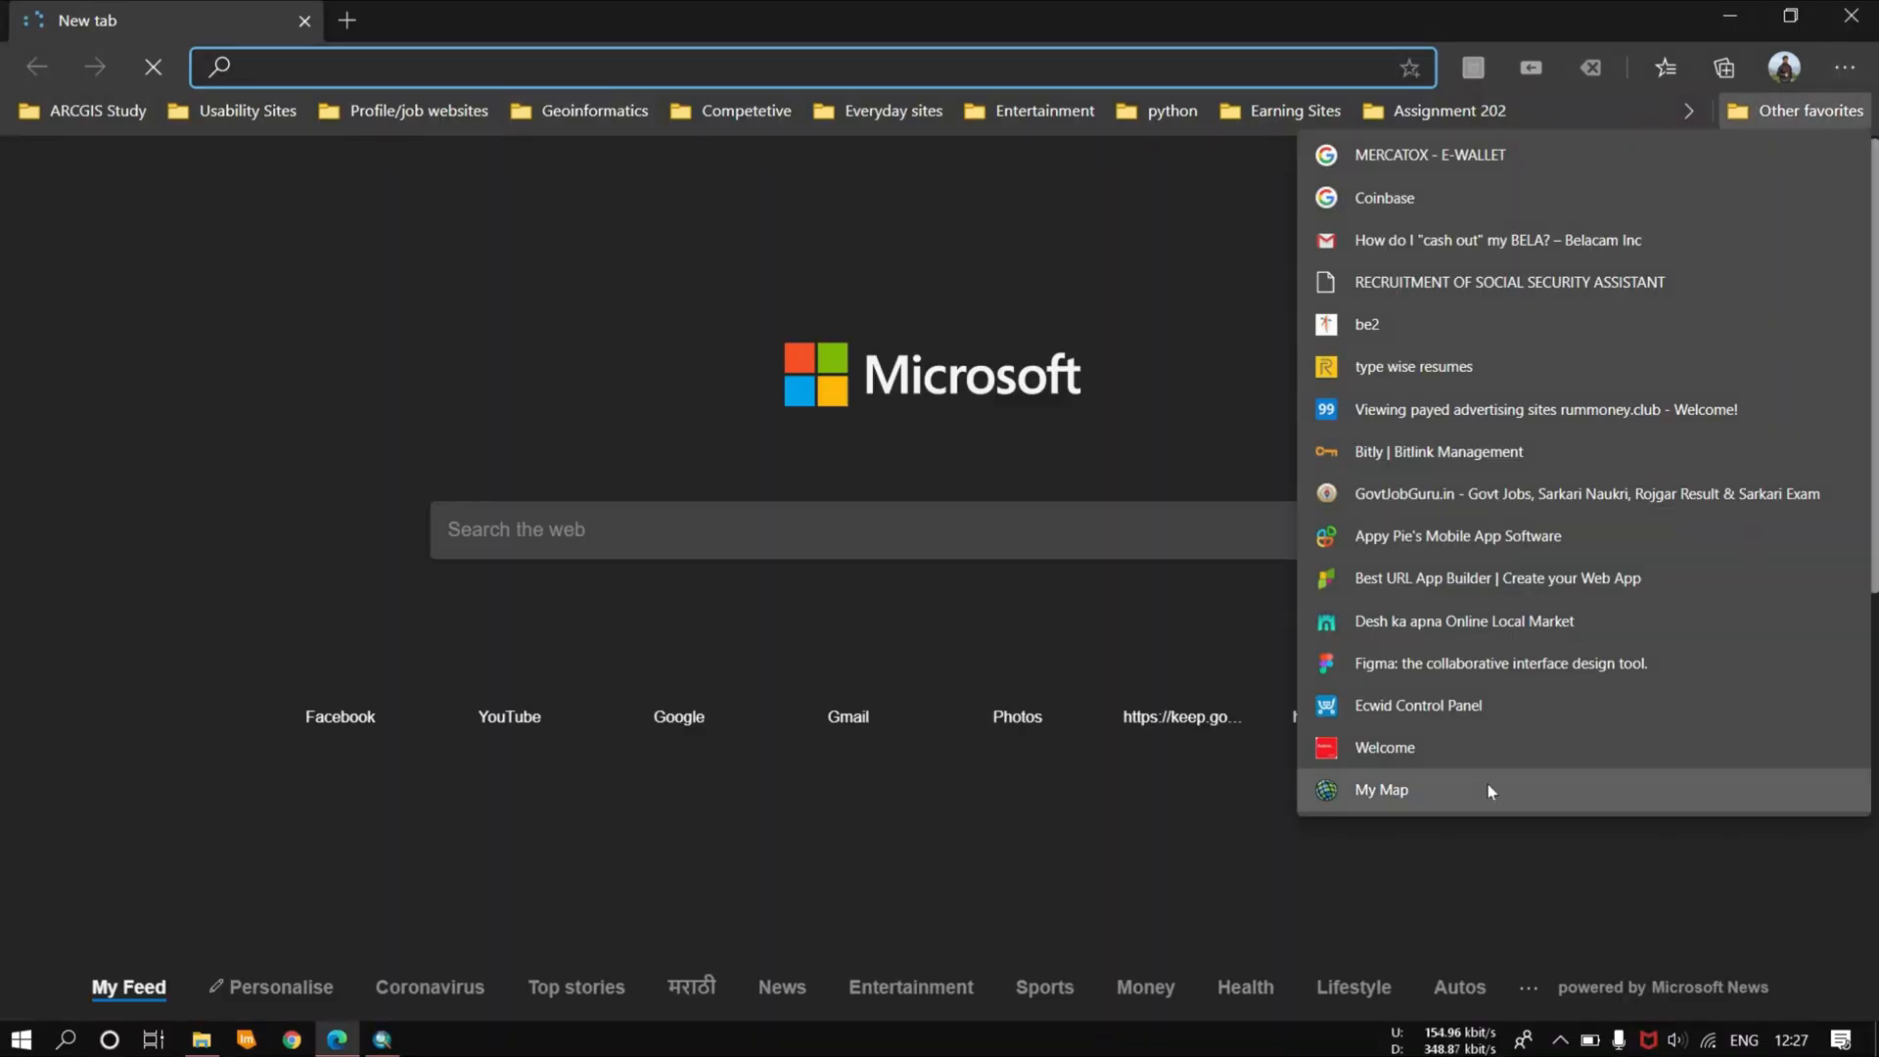
left_click(1487, 784)
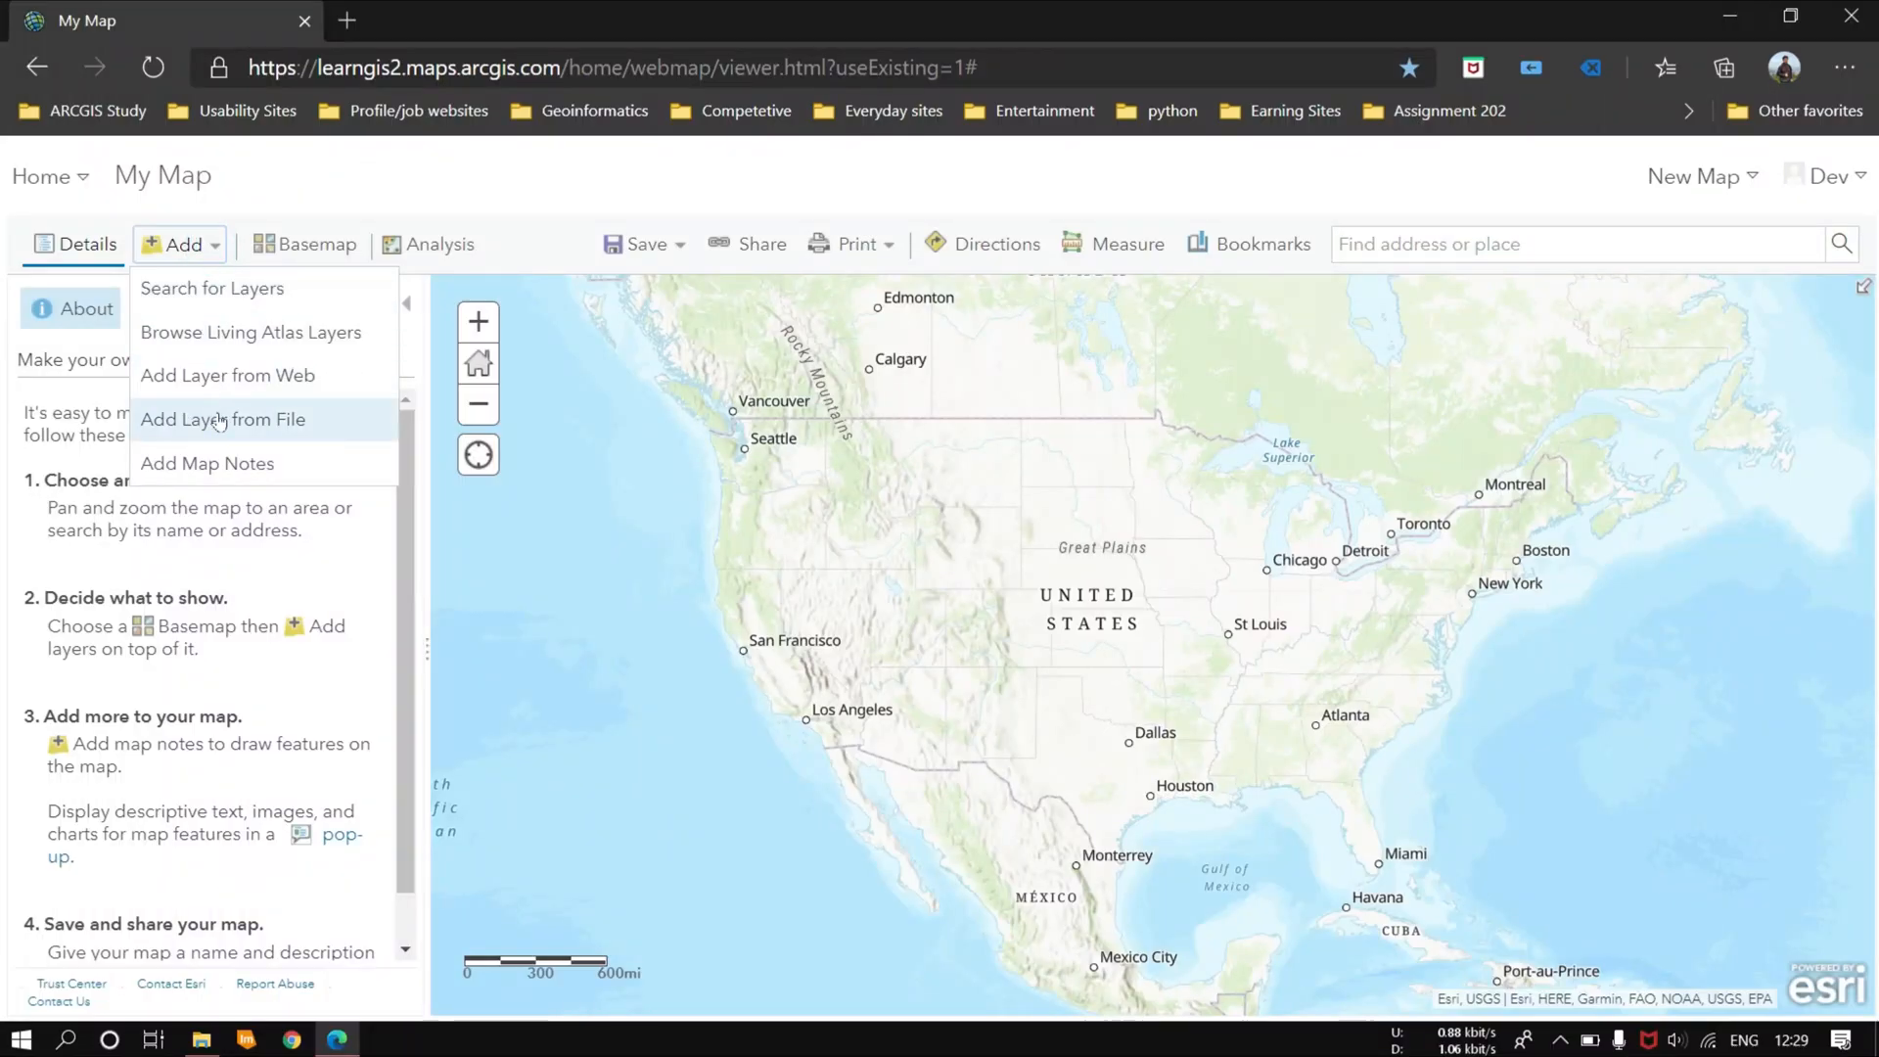
Step: In the ArcGIS Online map viewer, start adding a layer from a file and browse to the SMALL BOX (F:) drive
left_click(245, 419)
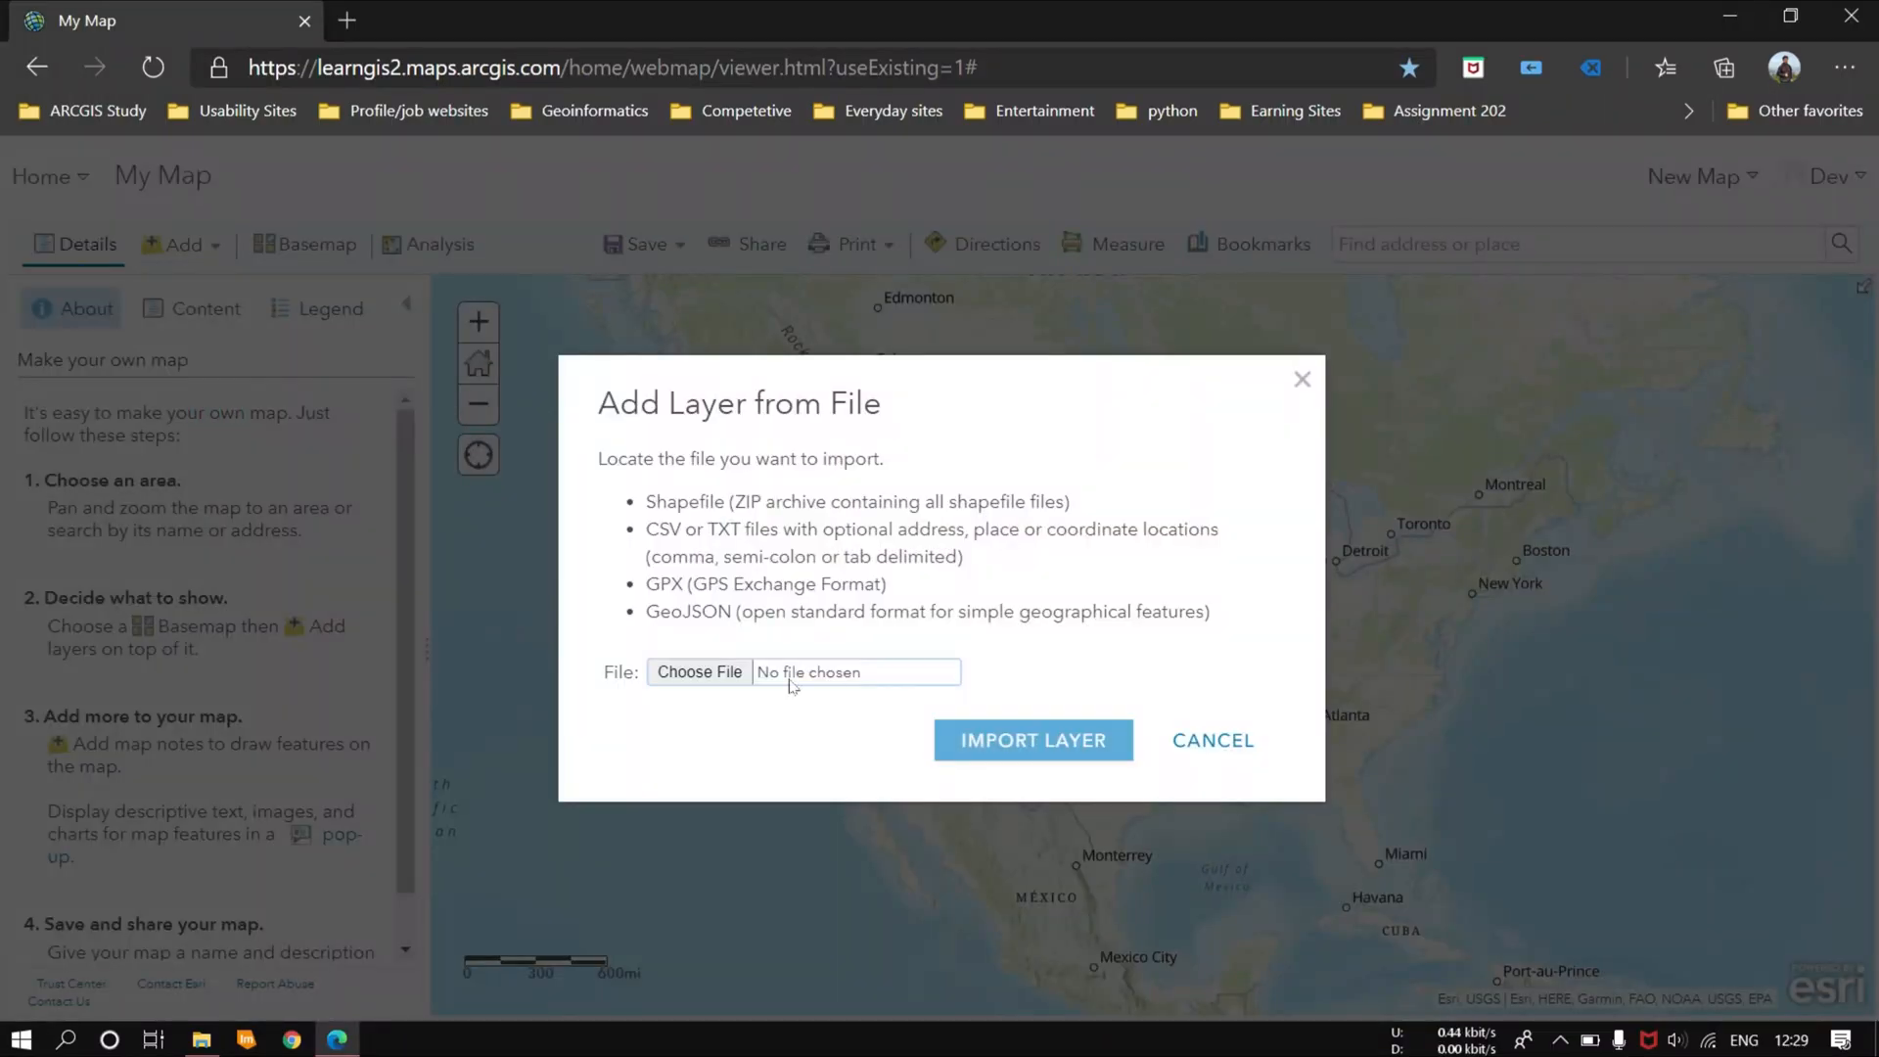
left_click(742, 684)
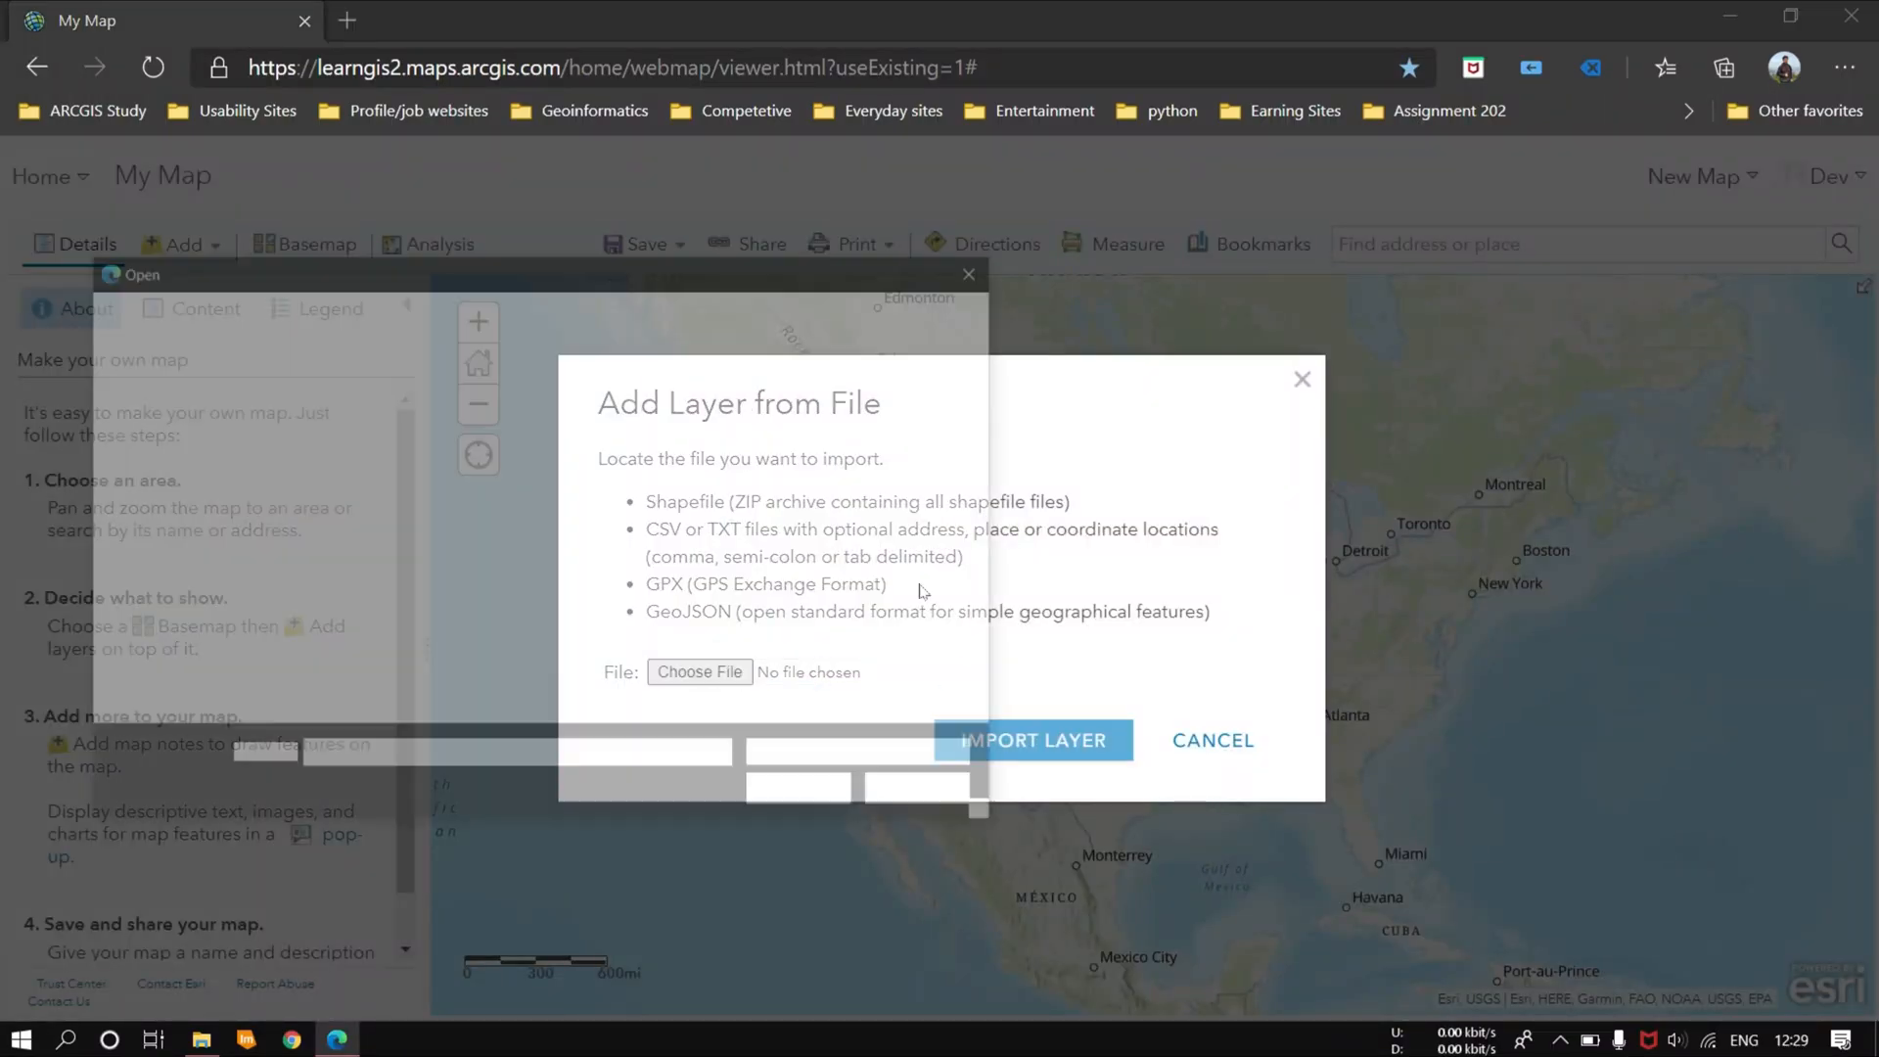
scroll(726, 509, "down", 2)
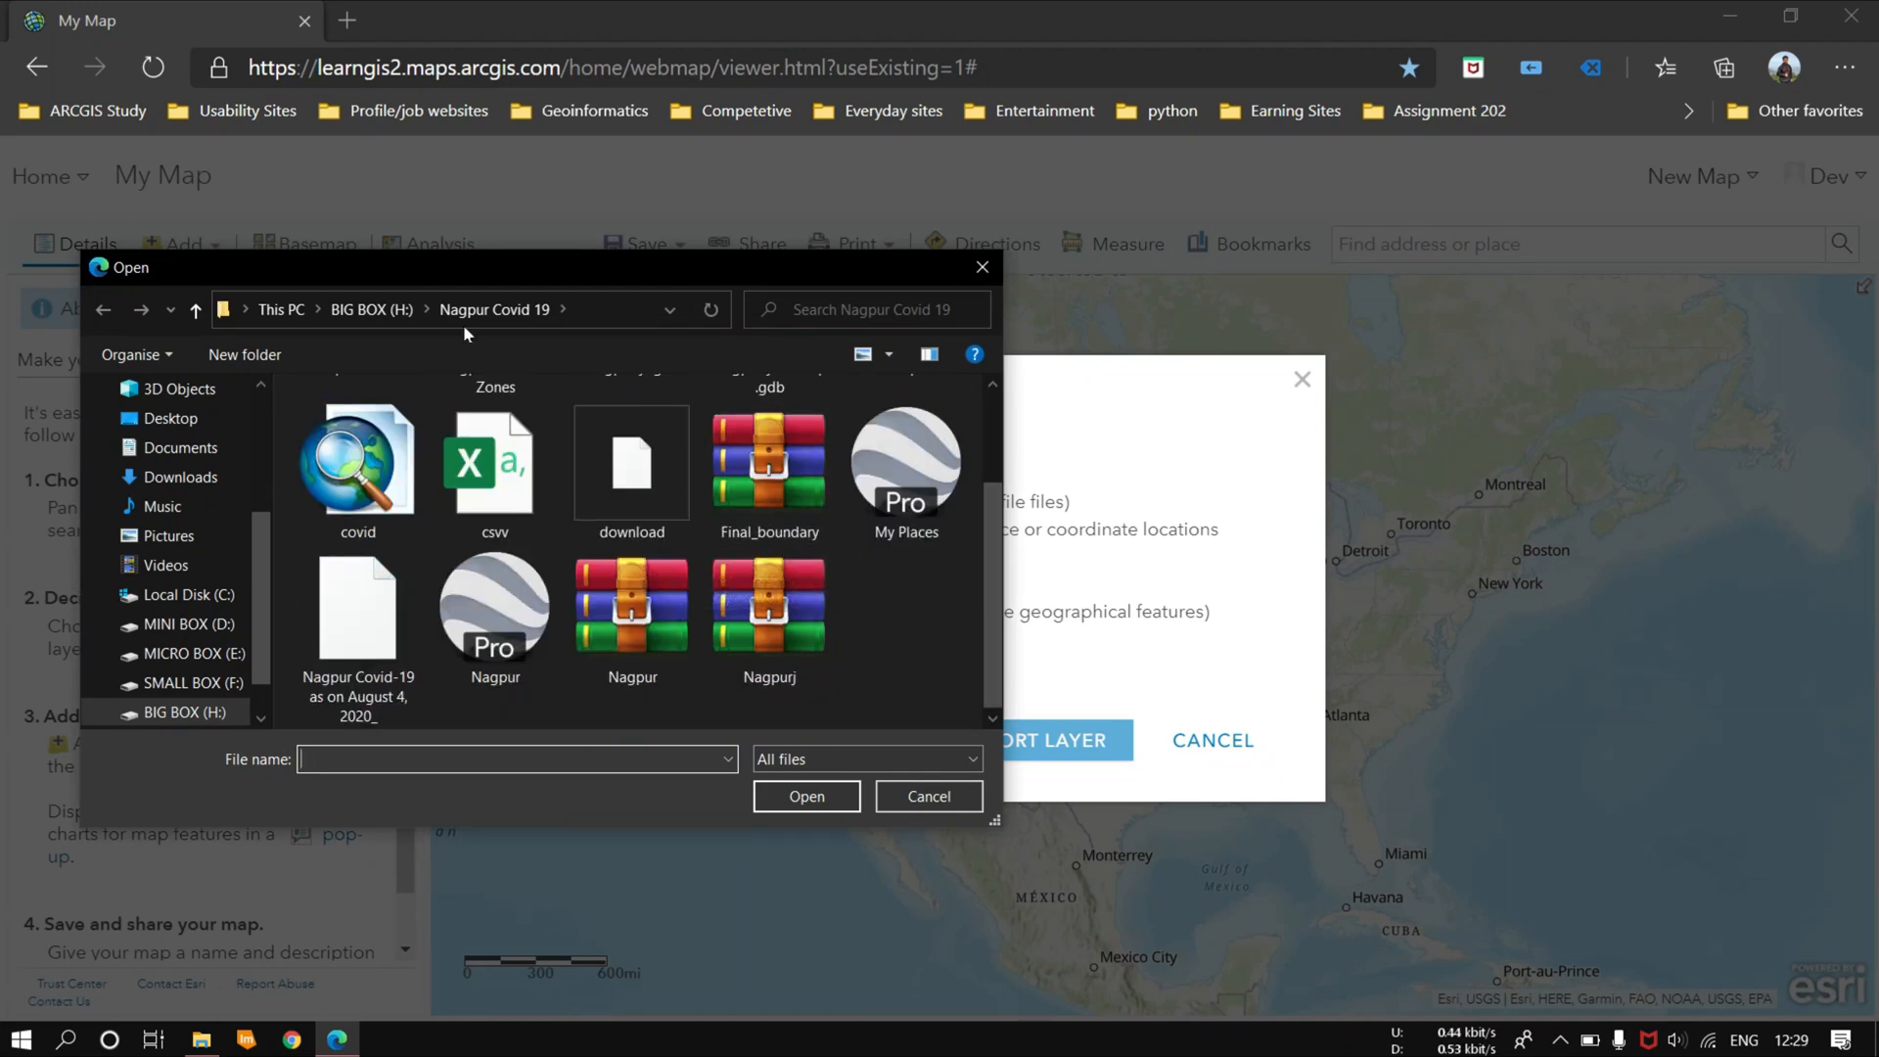
left_click(372, 309)
left_click(281, 309)
double_click(685, 612)
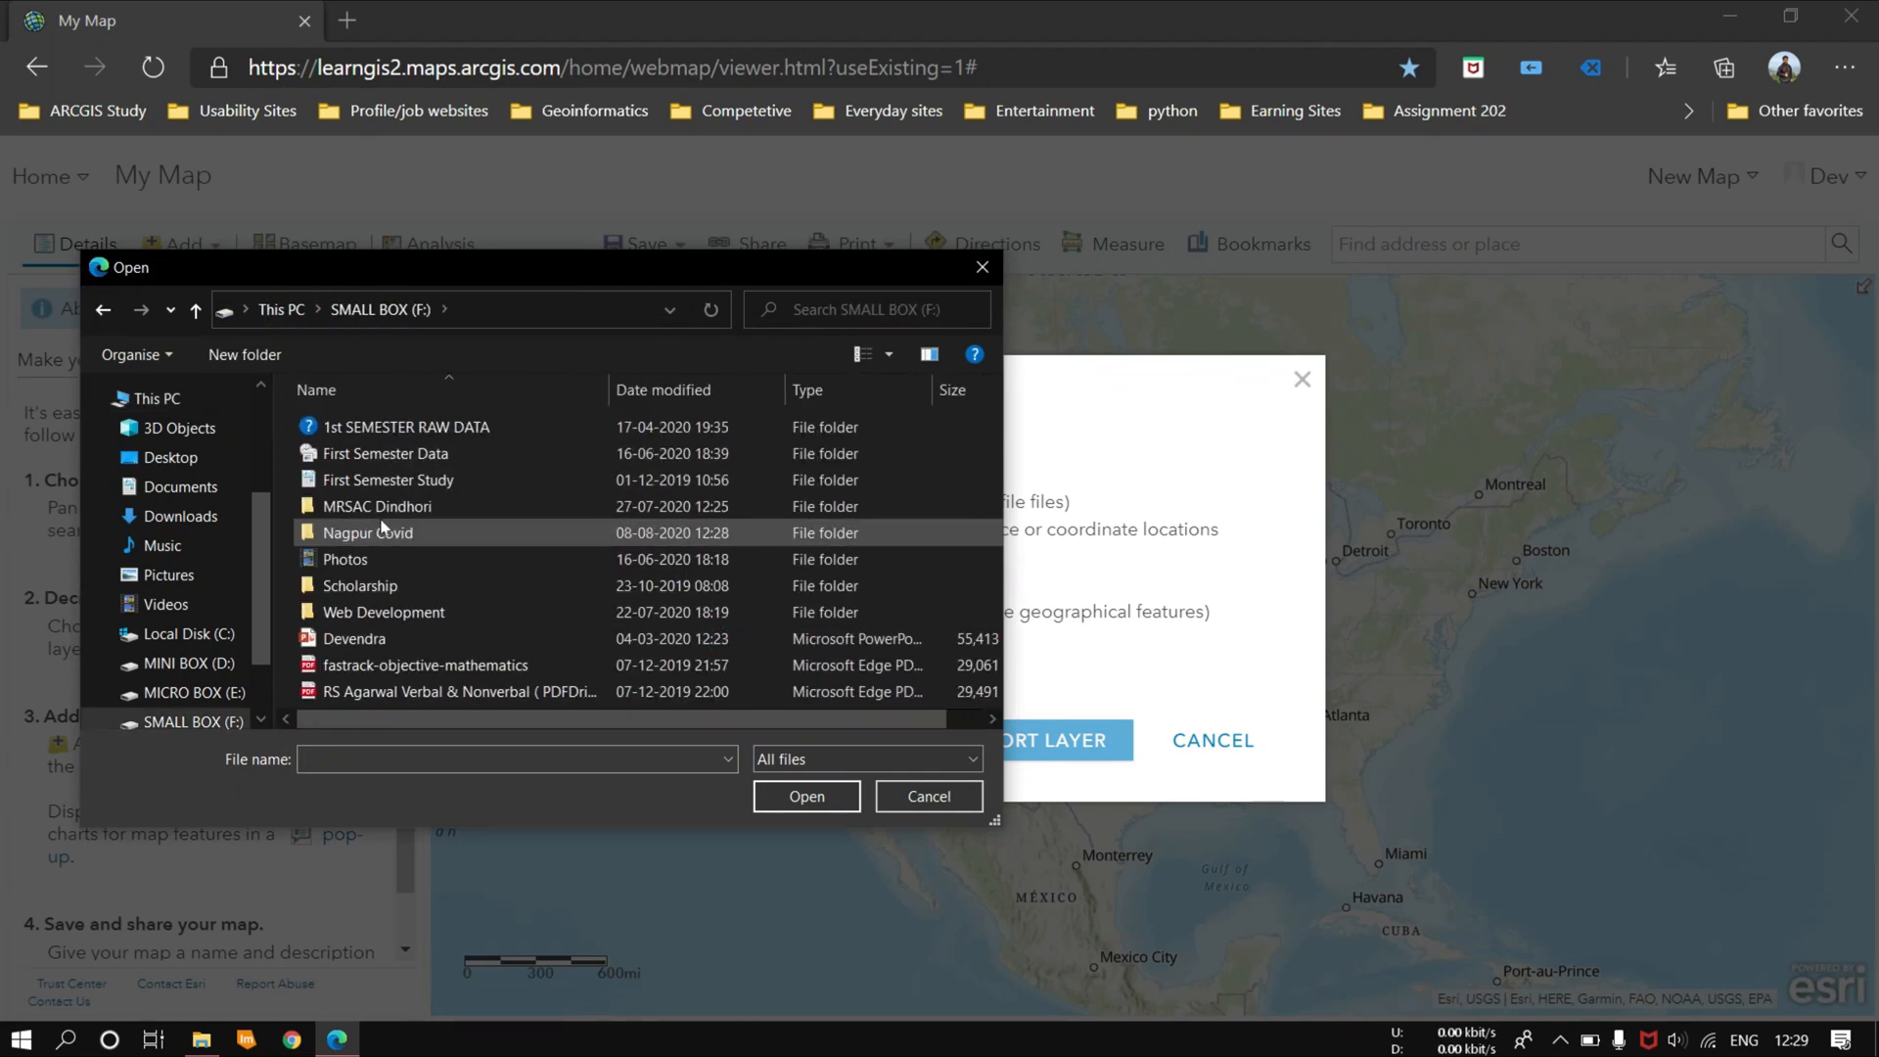
Step: Choose finalNagpurZone.zip inside the Nagpur Covid folder and import it as a layer with features generalized for web display
double_click(378, 532)
scroll(345, 560, "down", 1)
double_click(345, 560)
scroll(378, 549, "down", 3)
left_click(378, 525)
left_click(768, 792)
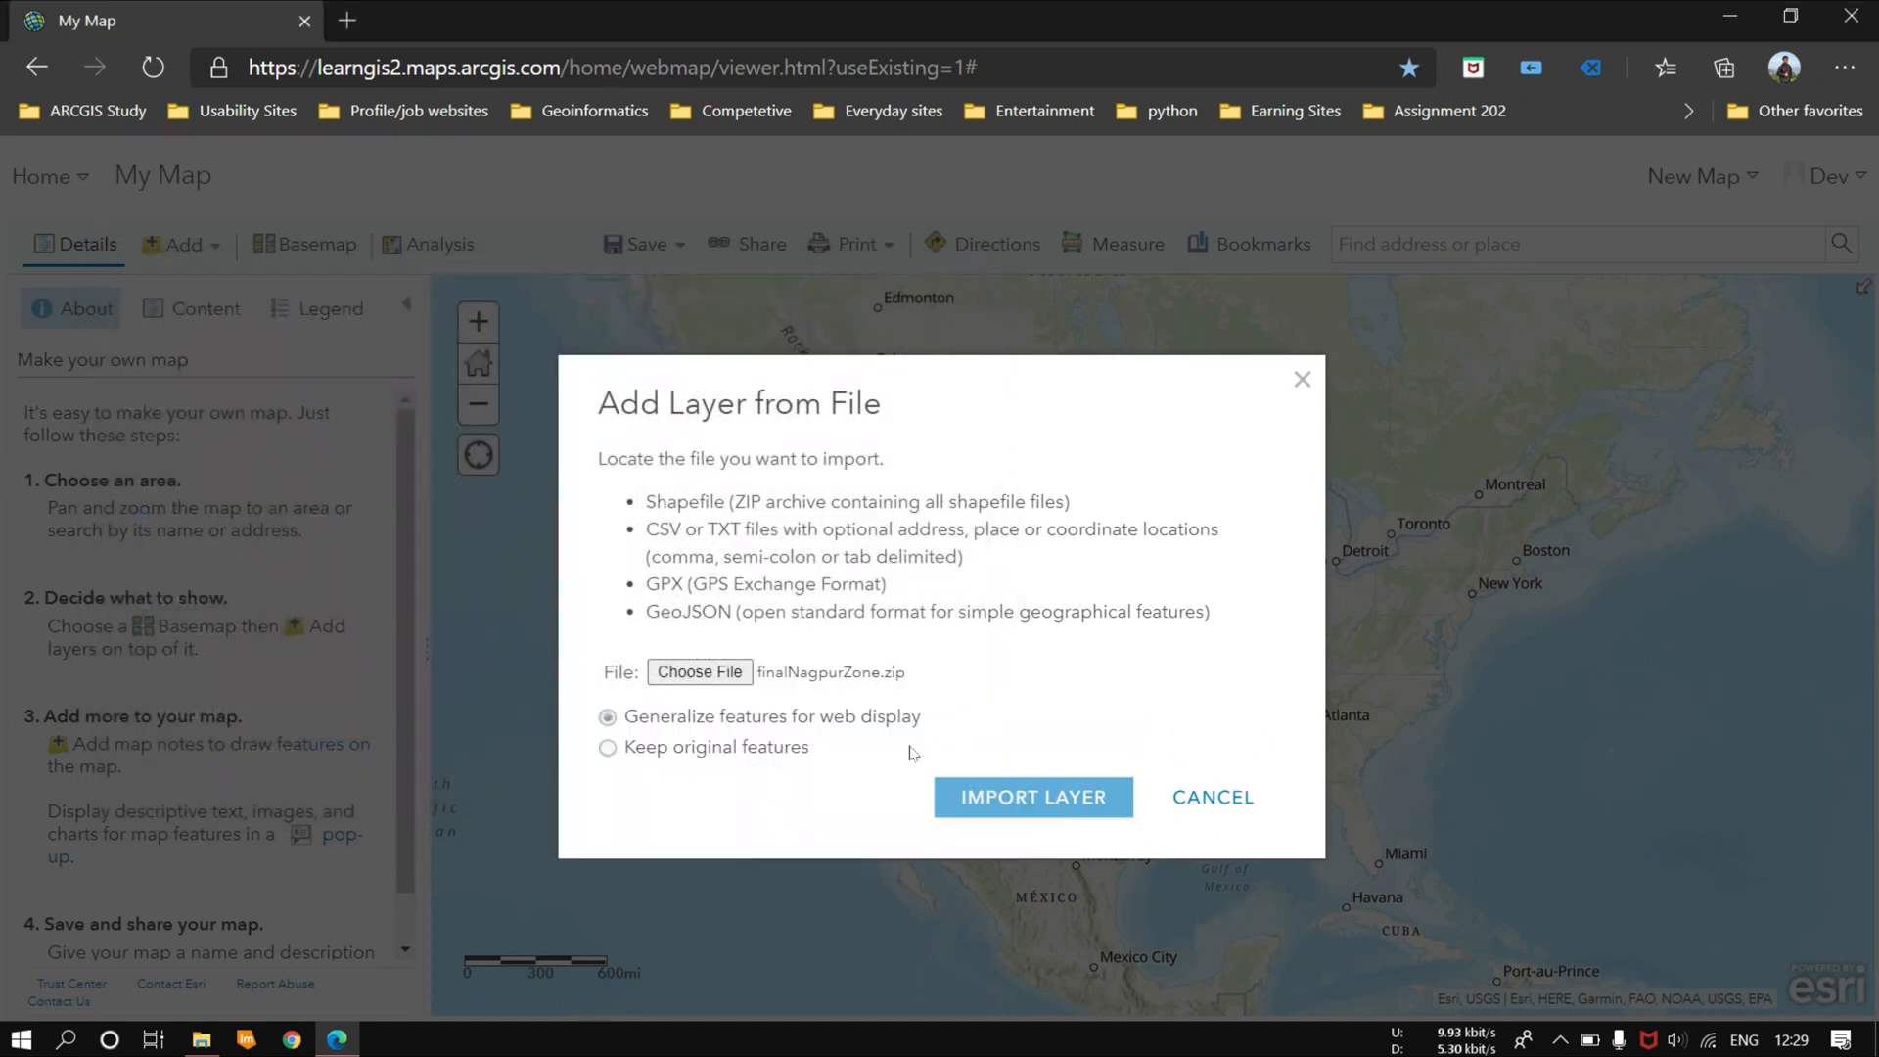
left_click(1020, 793)
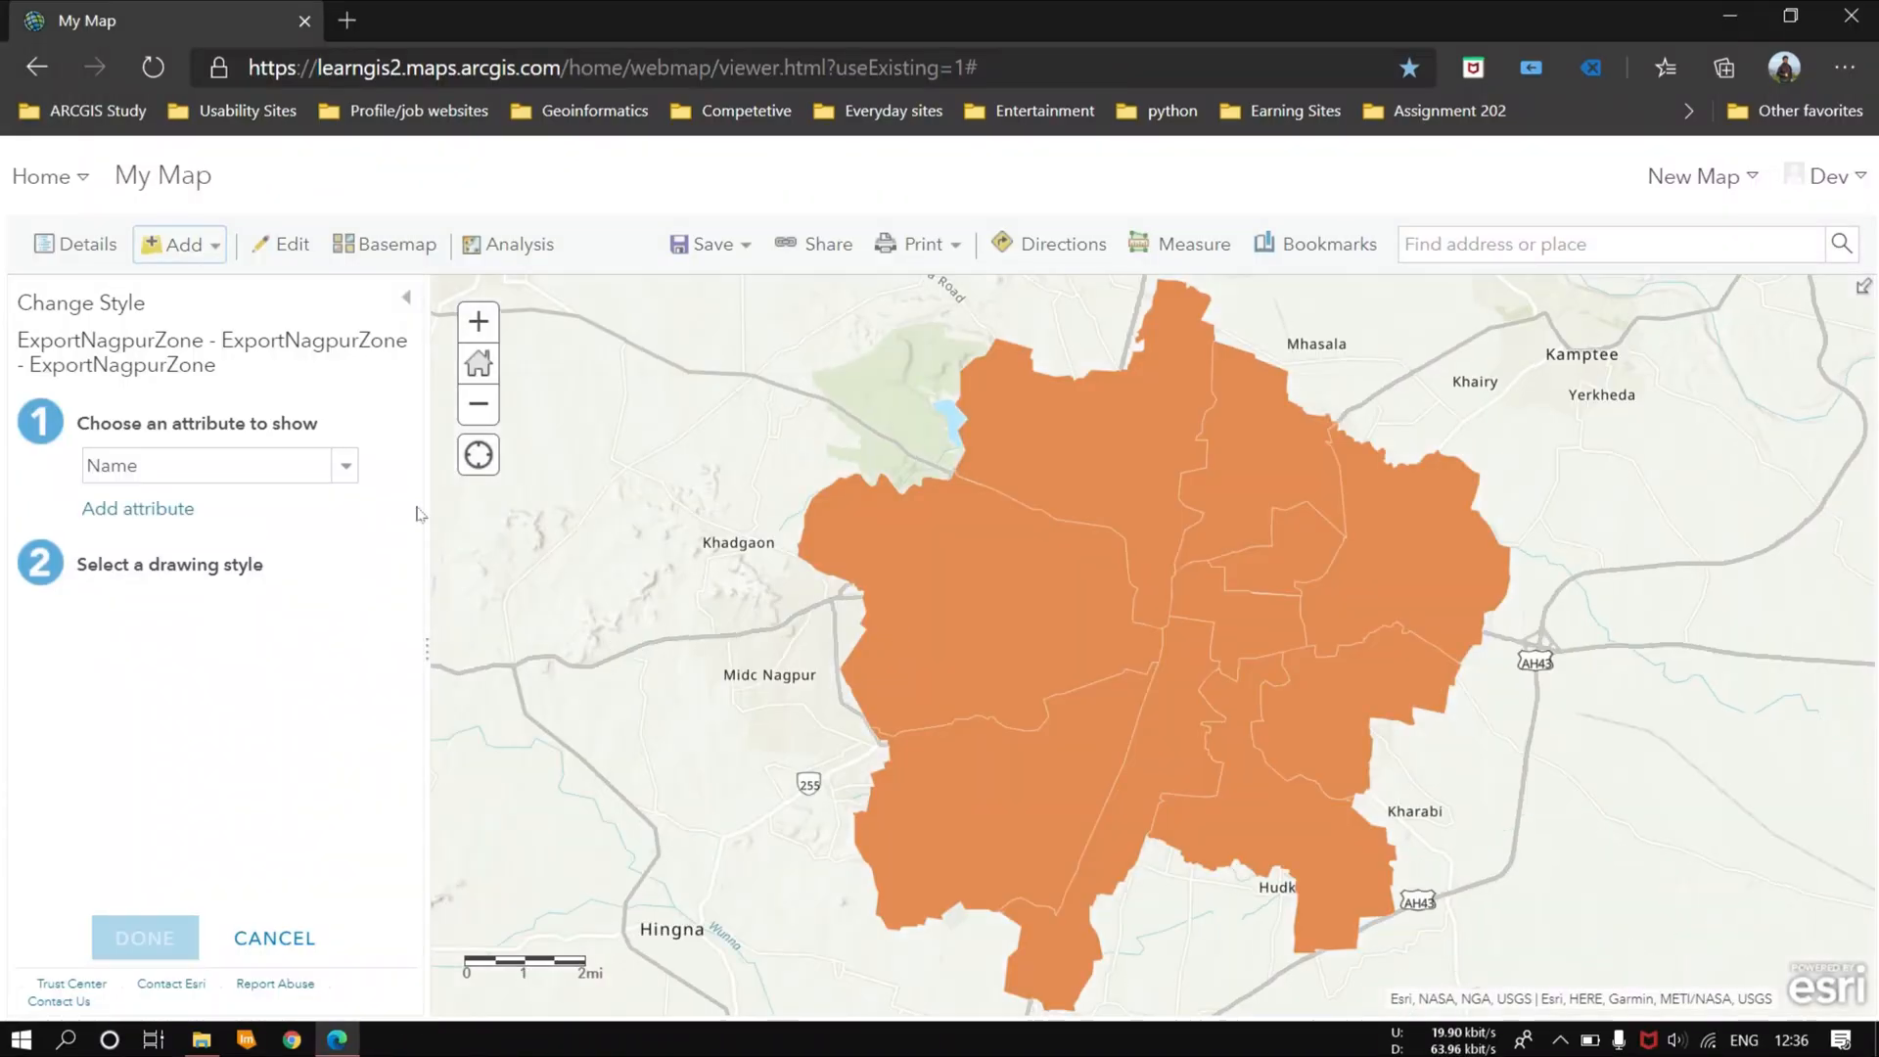
Step: Style the ExportNagpurZone layer by the All_active attribute and review the available drawing styles
left_click(338, 467)
left_click(183, 526)
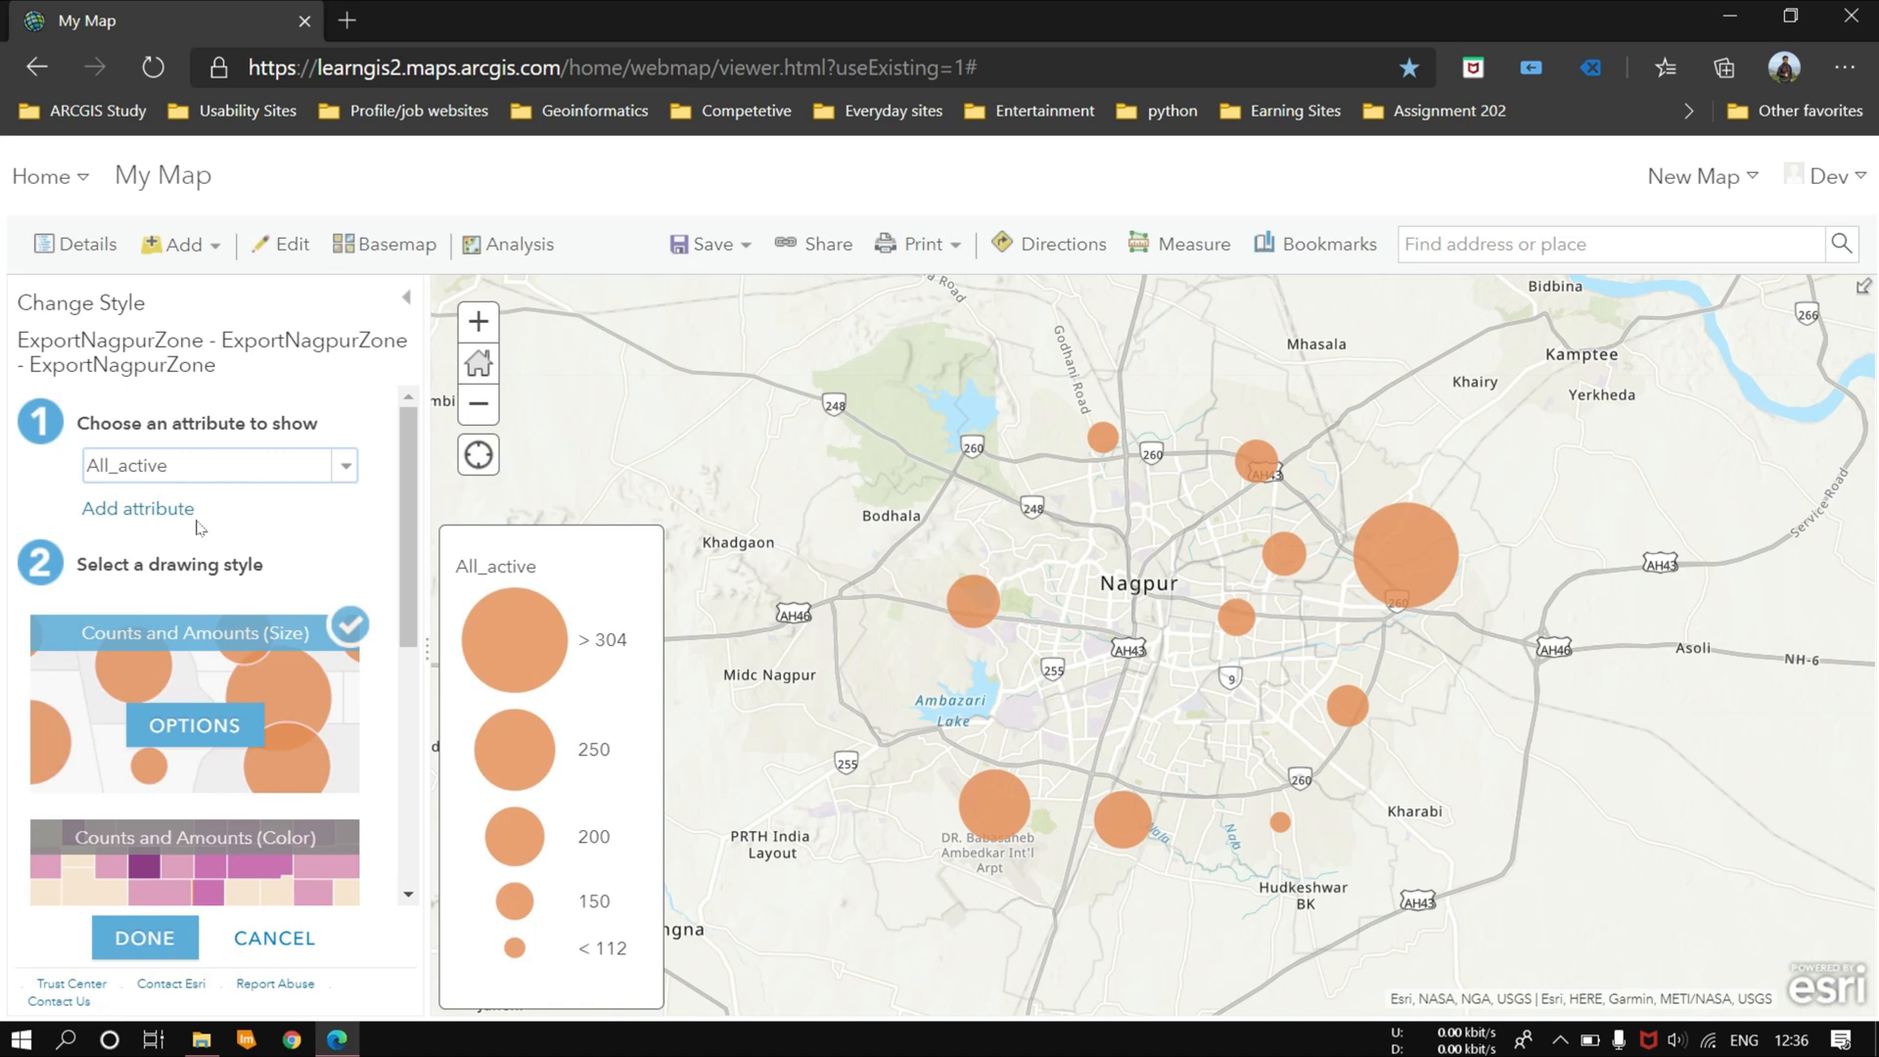
scroll(219, 661, "down", 5)
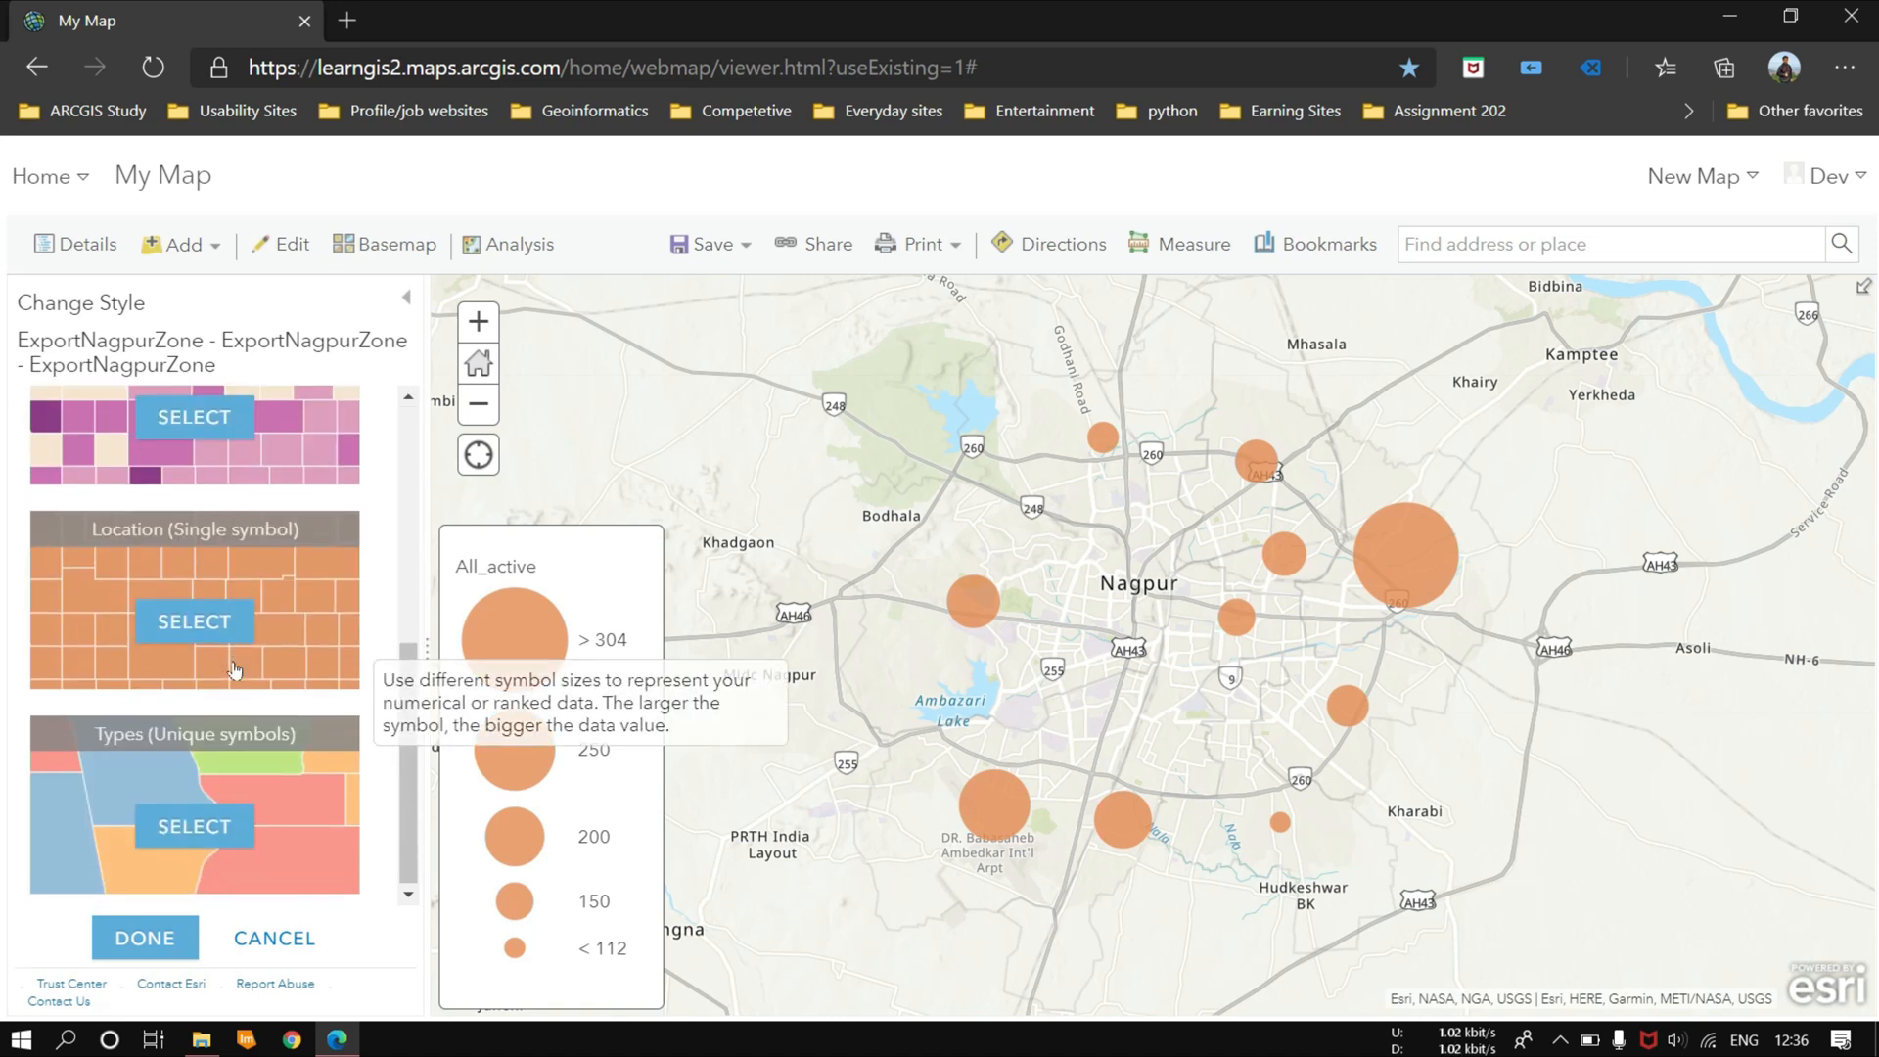
scroll(225, 627, "up", 5)
Step: Try styling the zone layer by the All_cases, All_Cured and Name attributes in turn
left_click(315, 466)
left_click(199, 540)
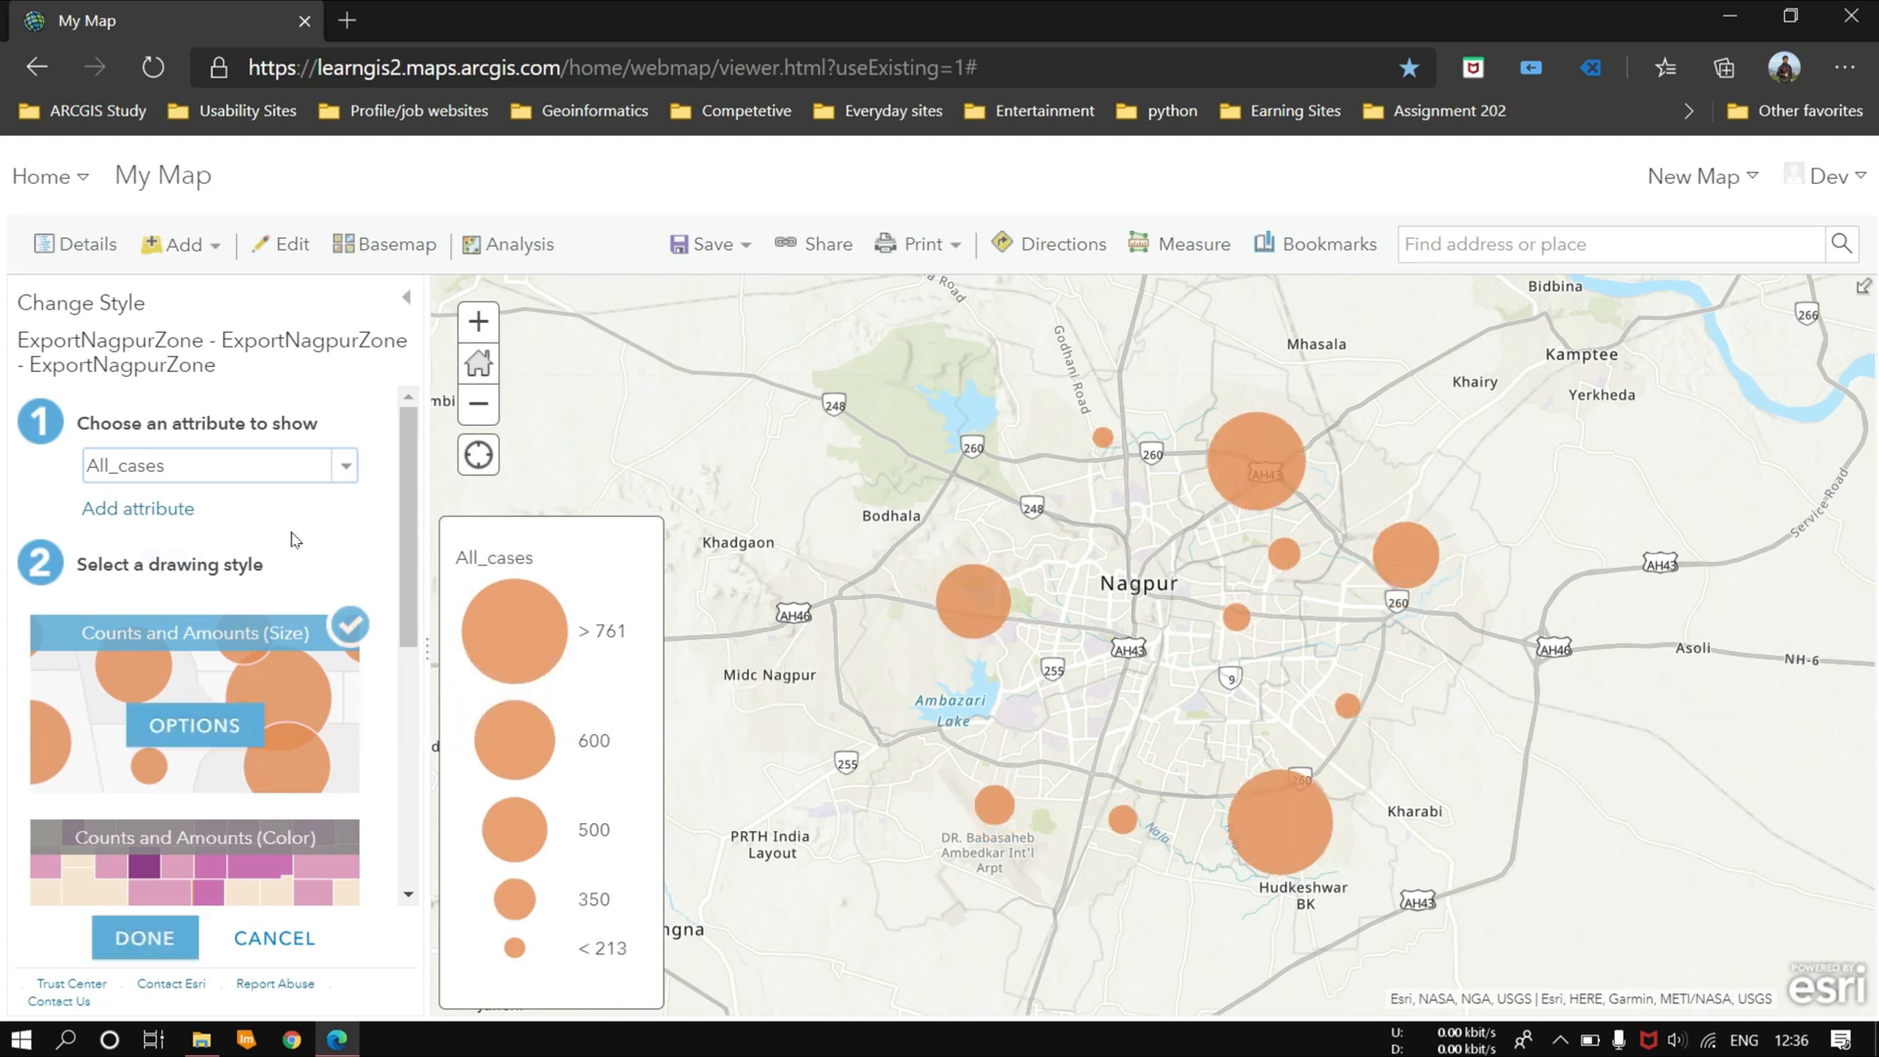
left_click(343, 470)
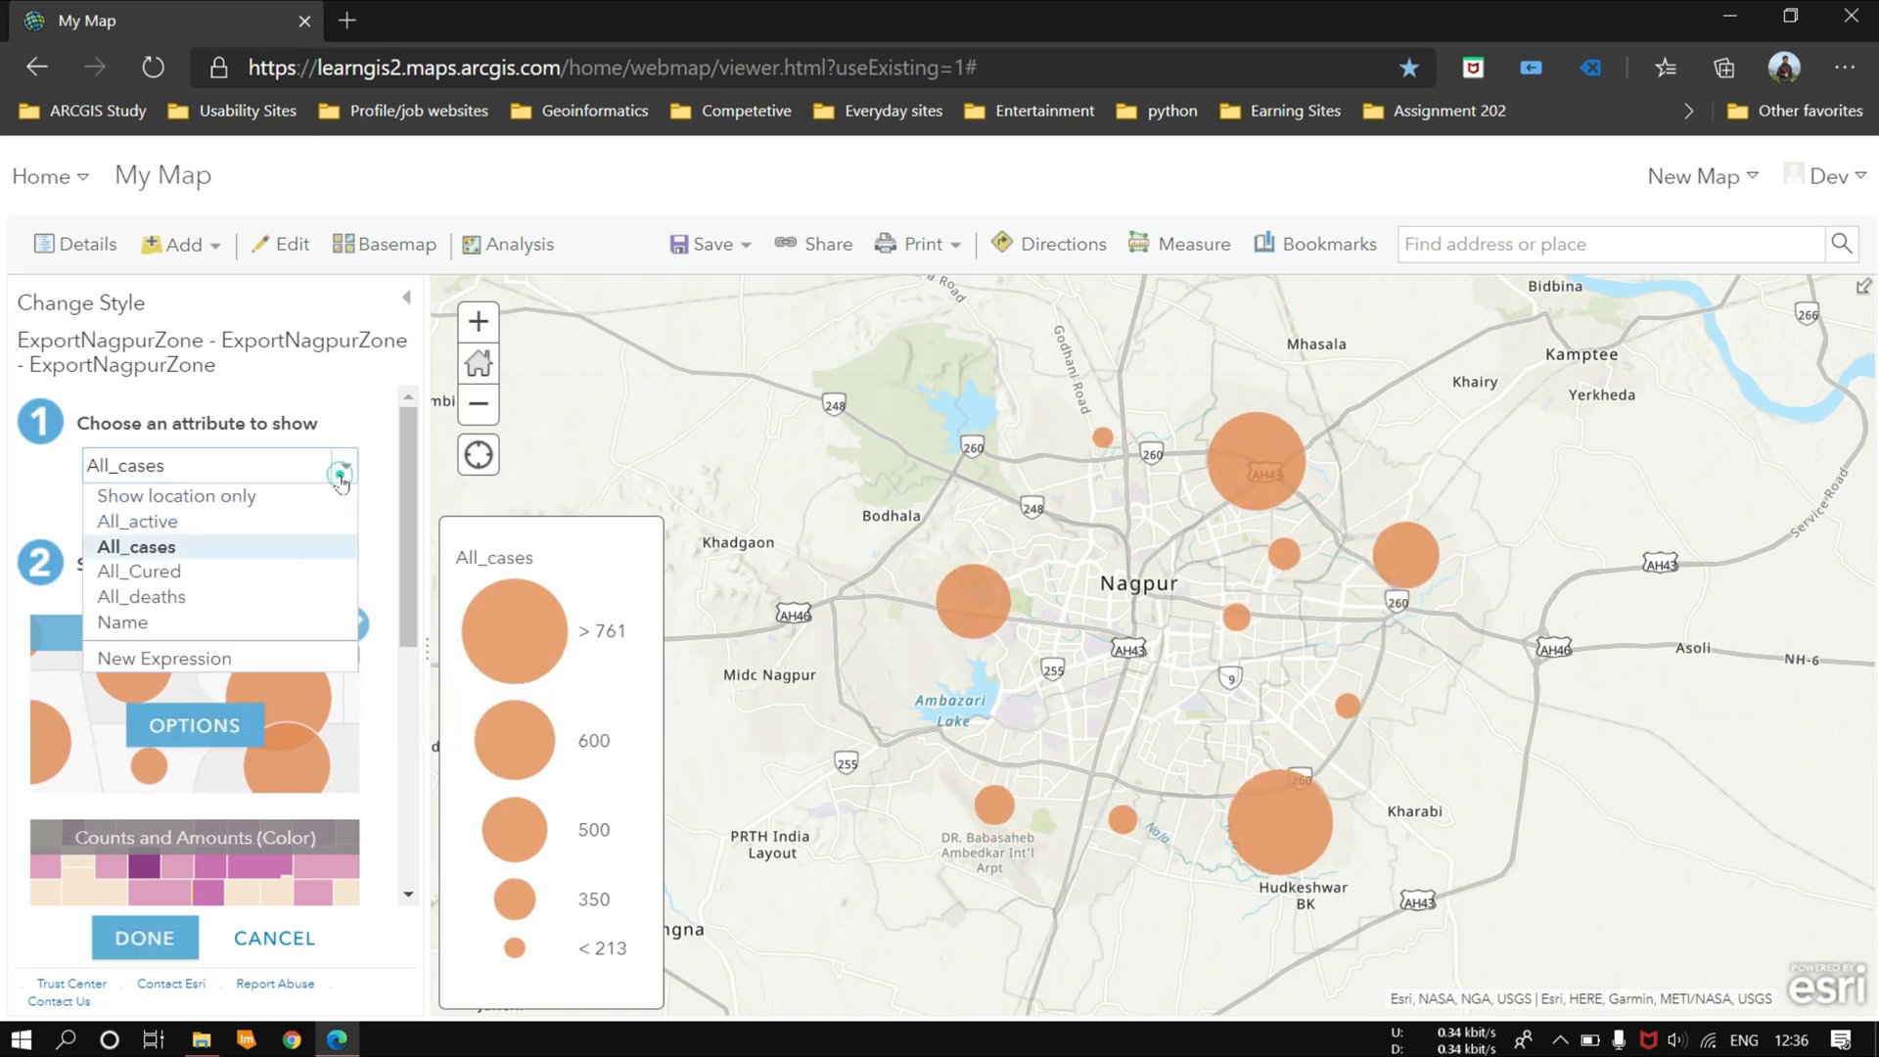
left_click(187, 574)
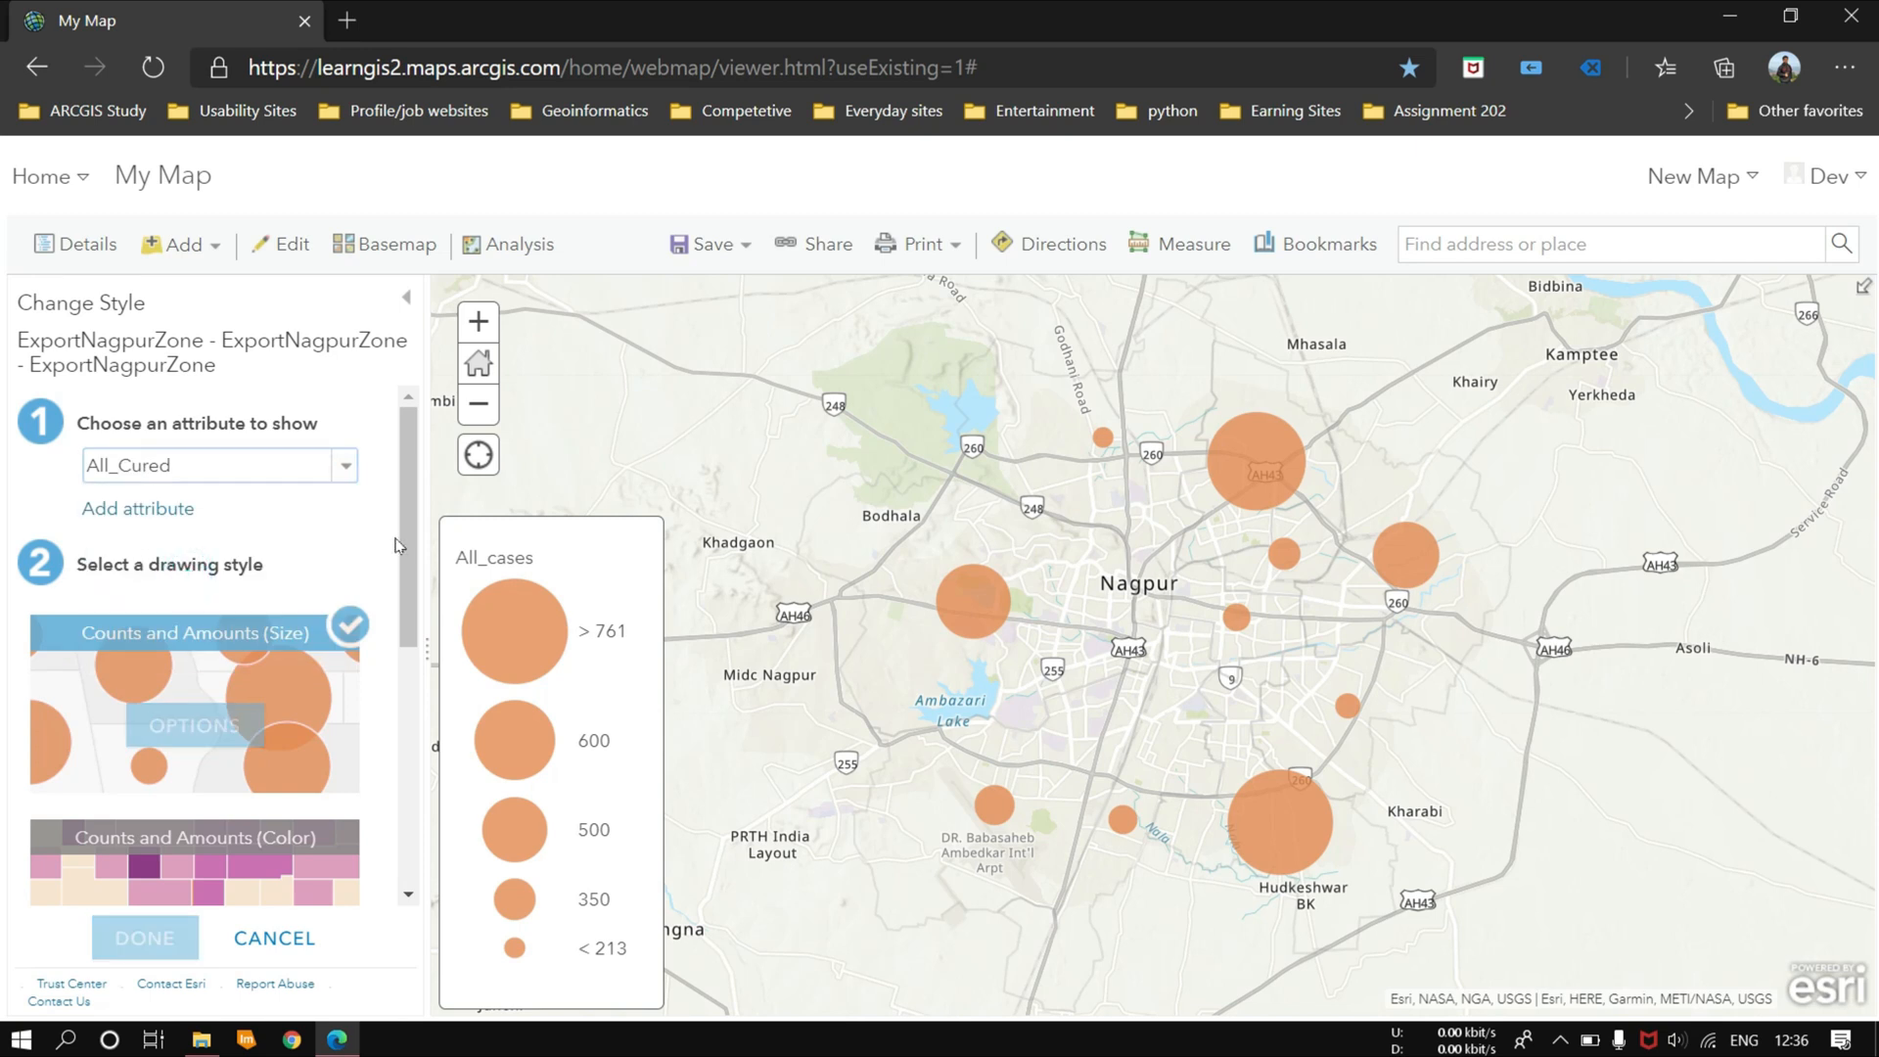
left_click(336, 470)
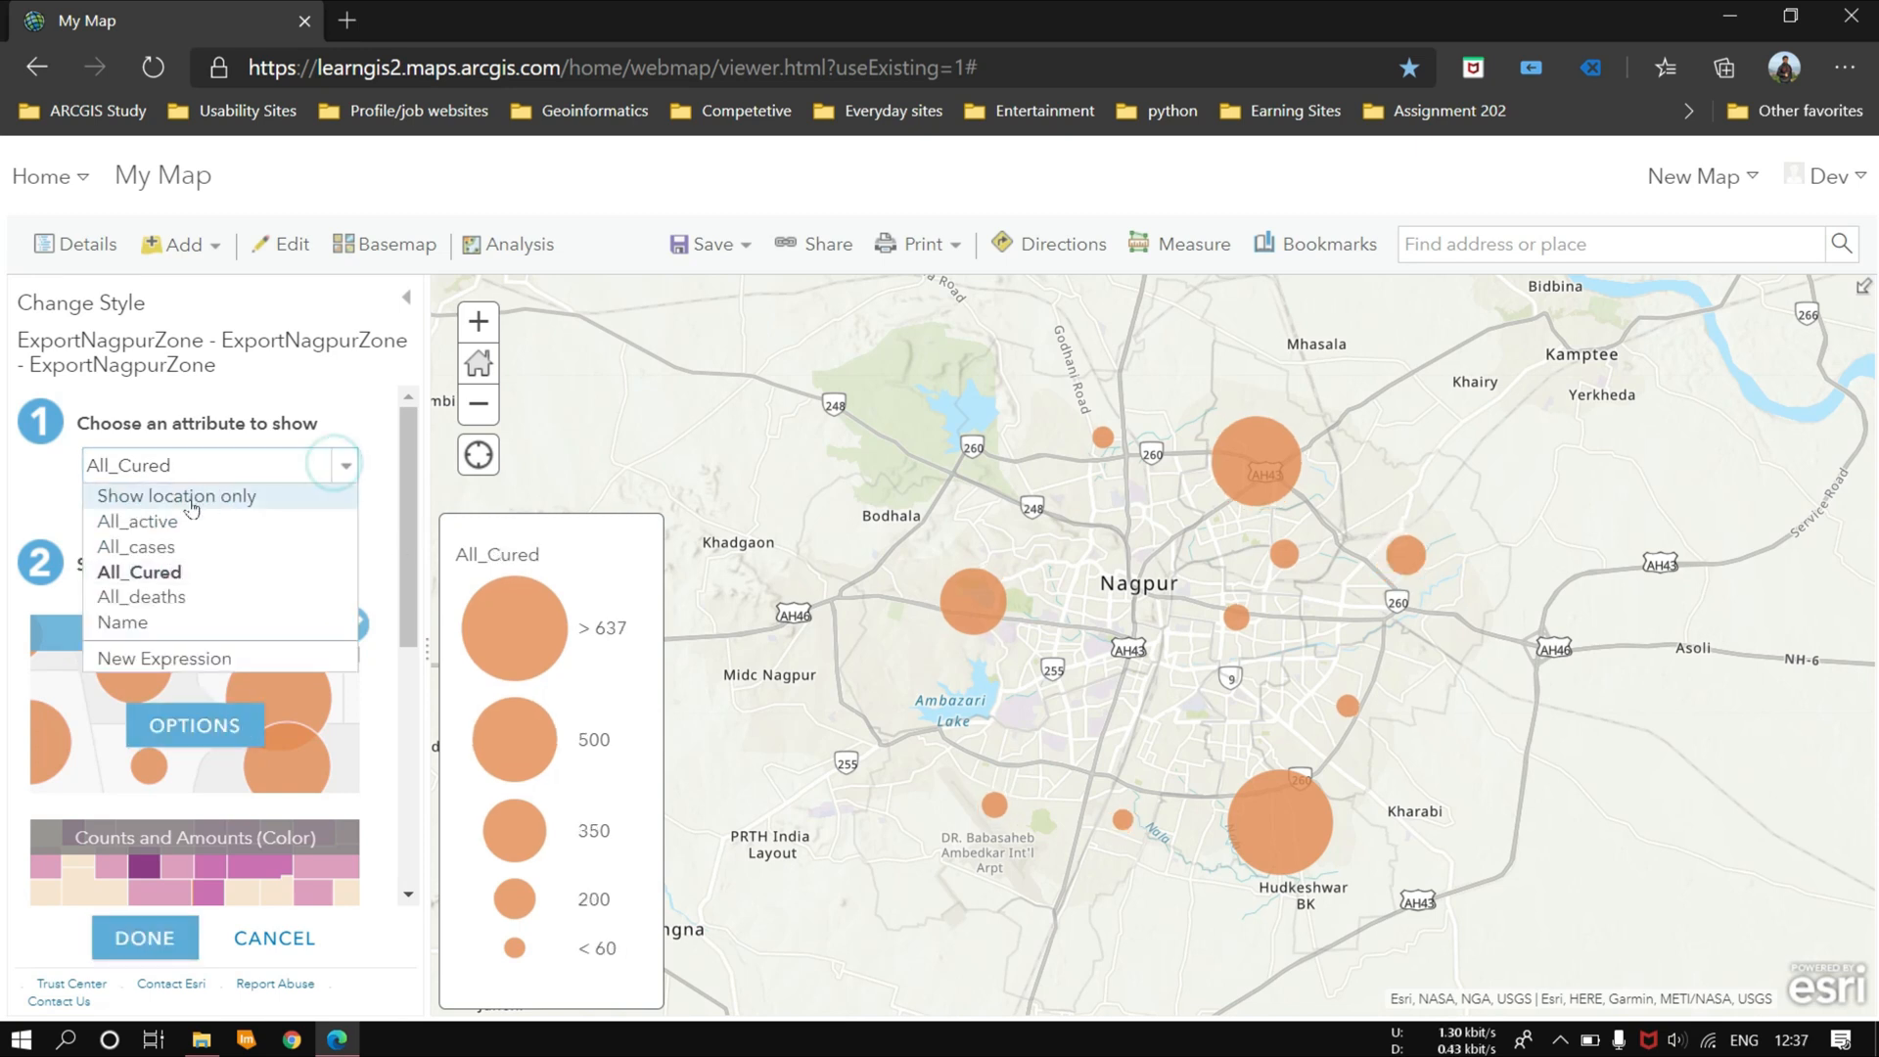
left_click(128, 623)
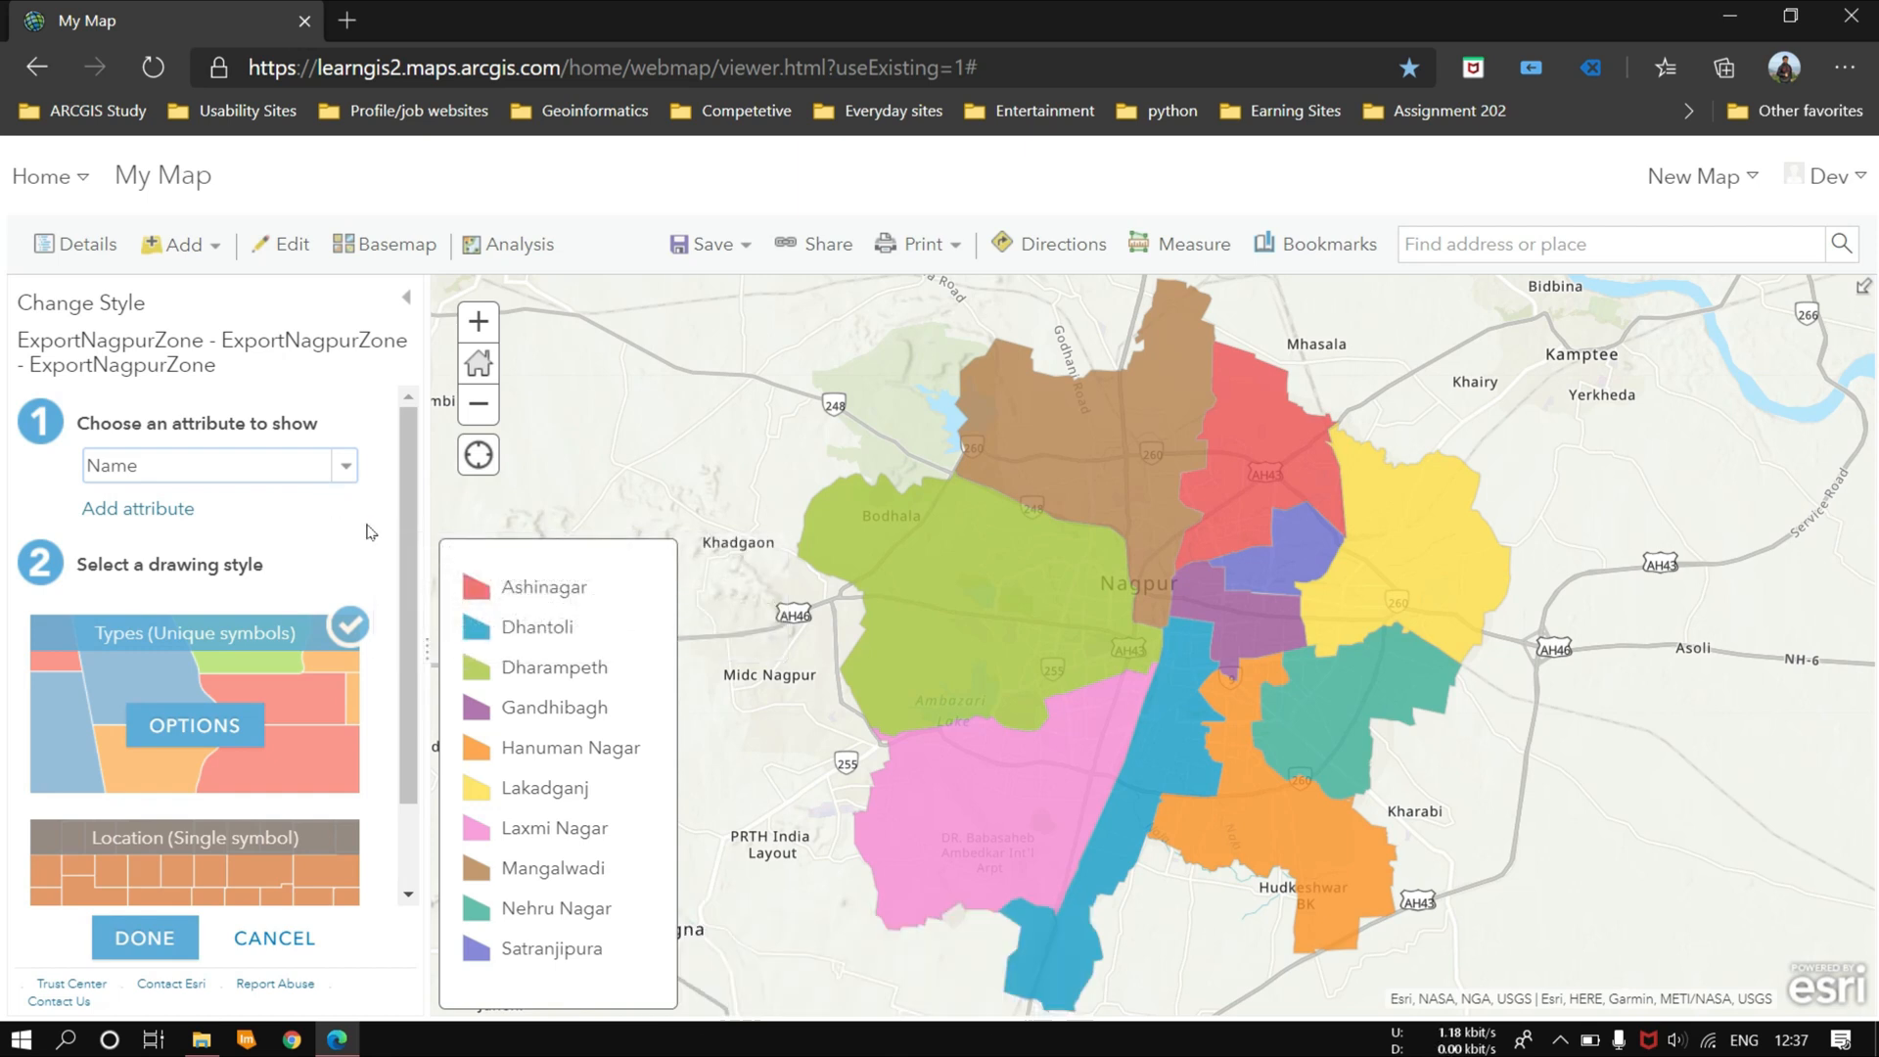
left_click(1727, 14)
left_click(1730, 14)
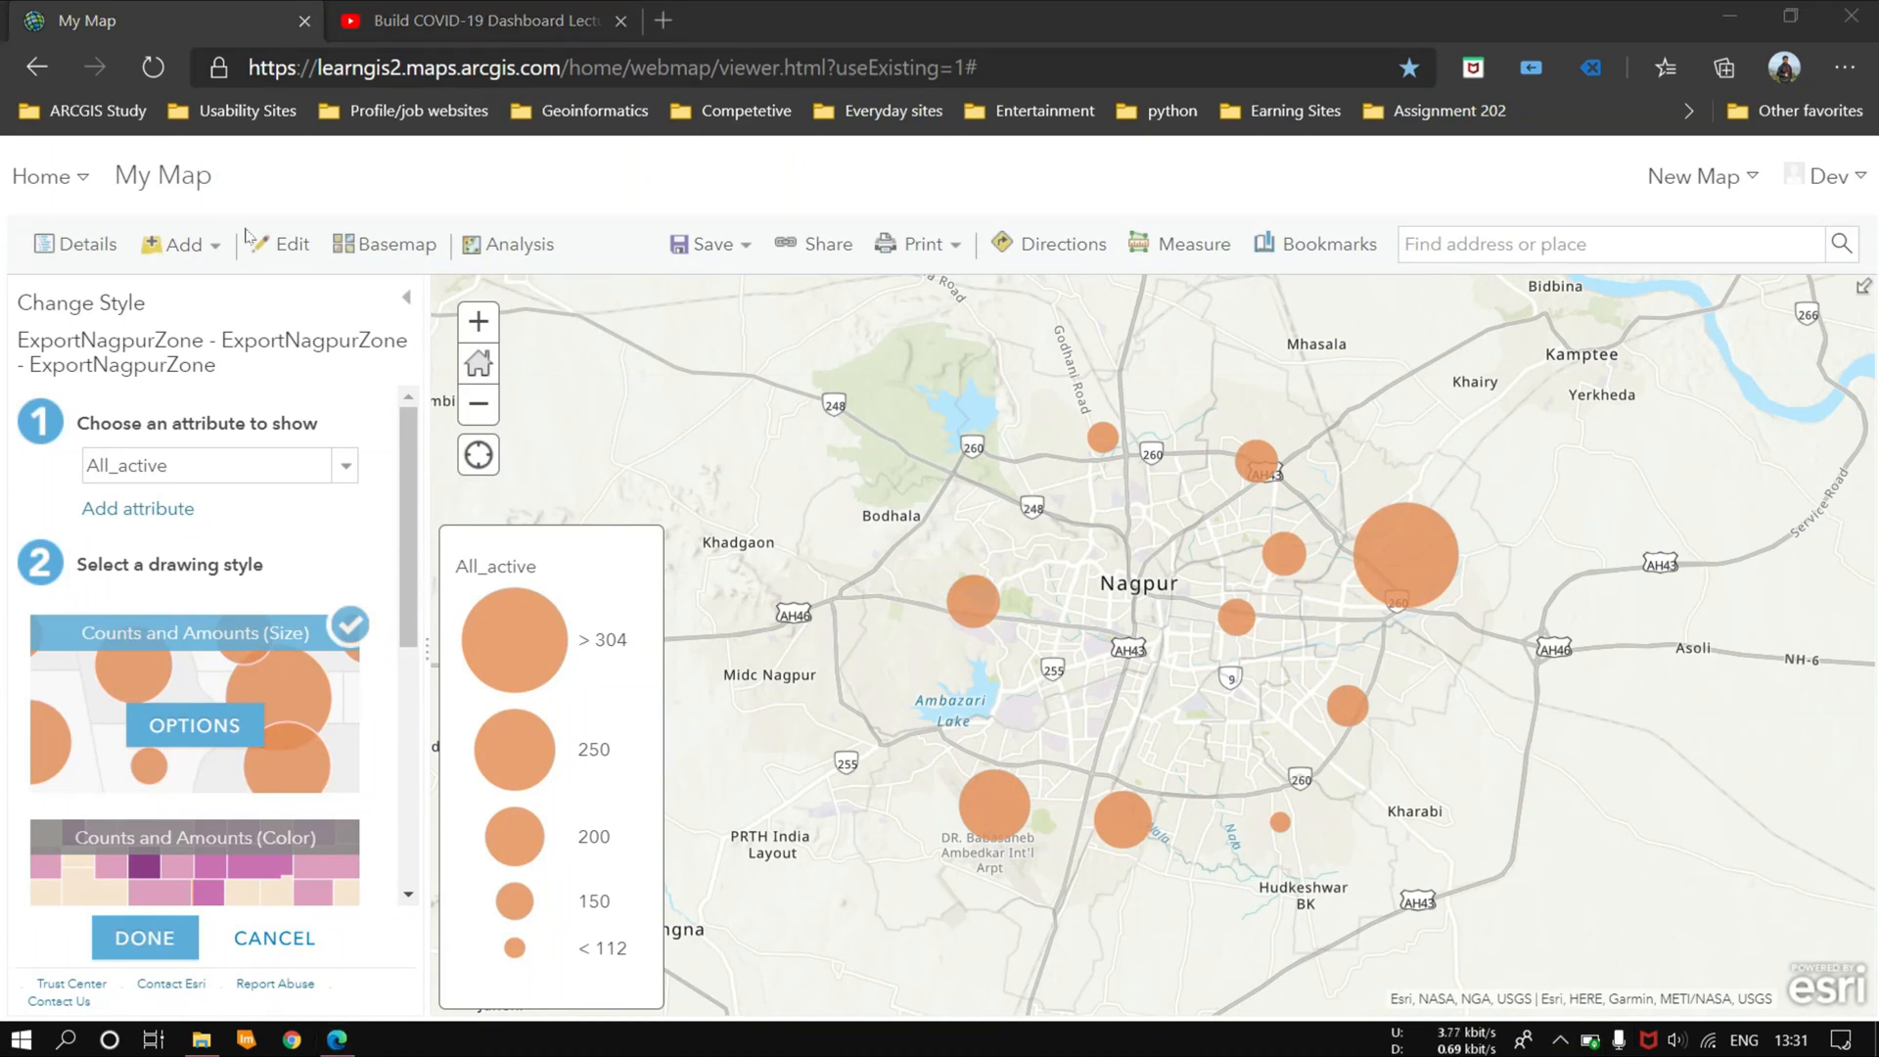
Step: Change the map's basemap to Streets (Night)
left_click(356, 247)
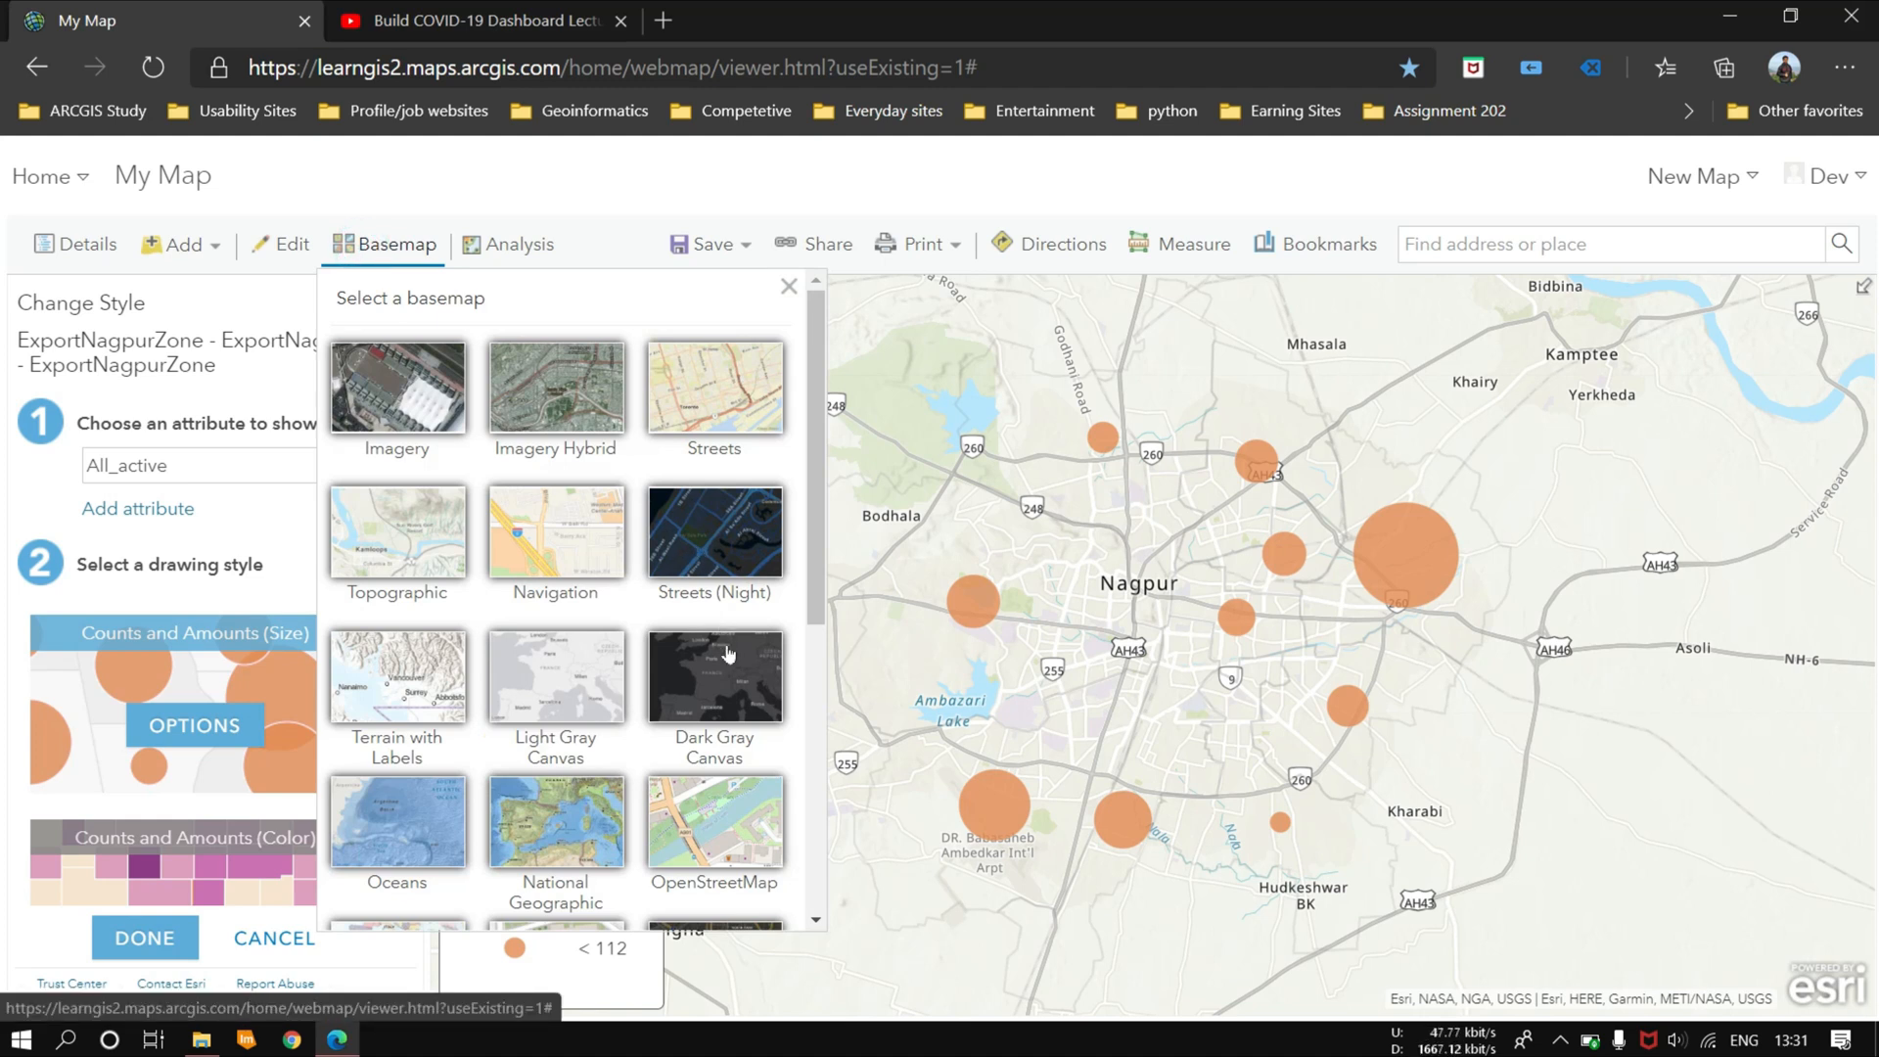
left_click(717, 553)
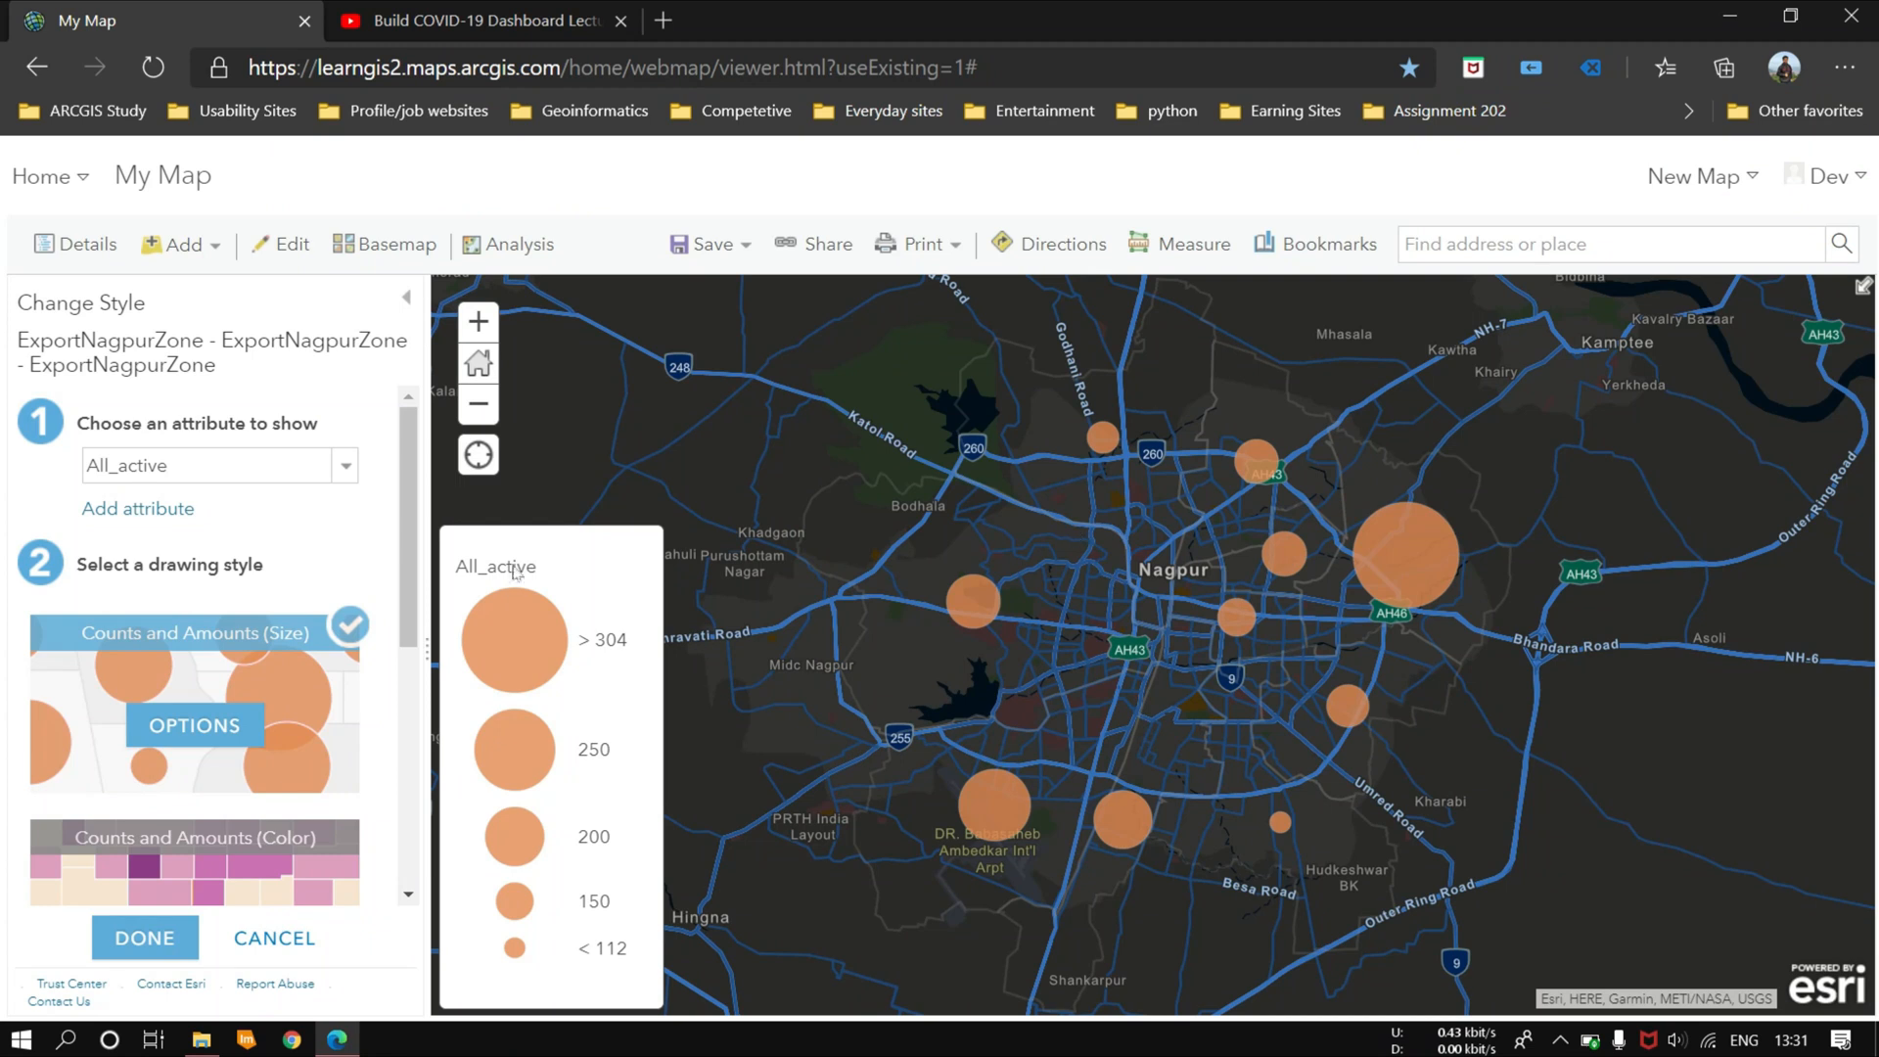
left_click(1561, 1040)
left_click(1561, 1043)
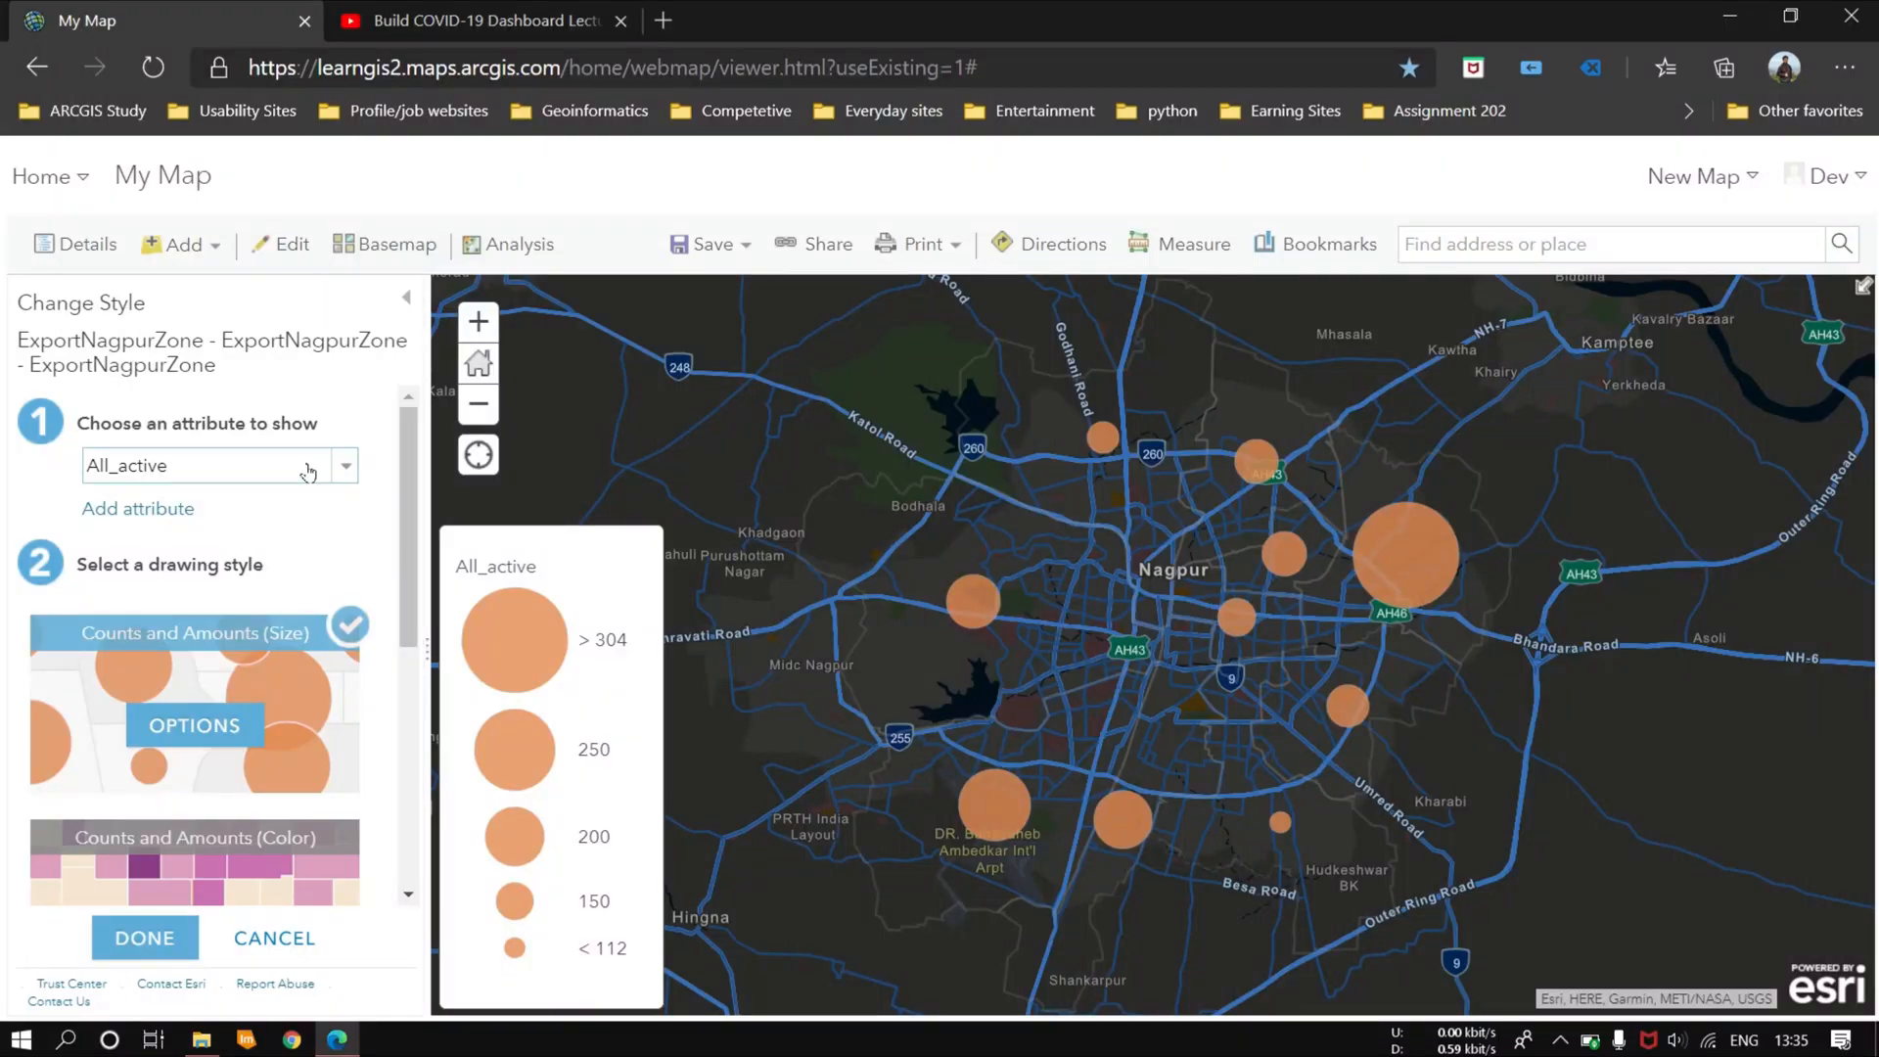
left_click(344, 464)
left_click(344, 465)
left_click(86, 244)
left_click(294, 246)
left_click(507, 250)
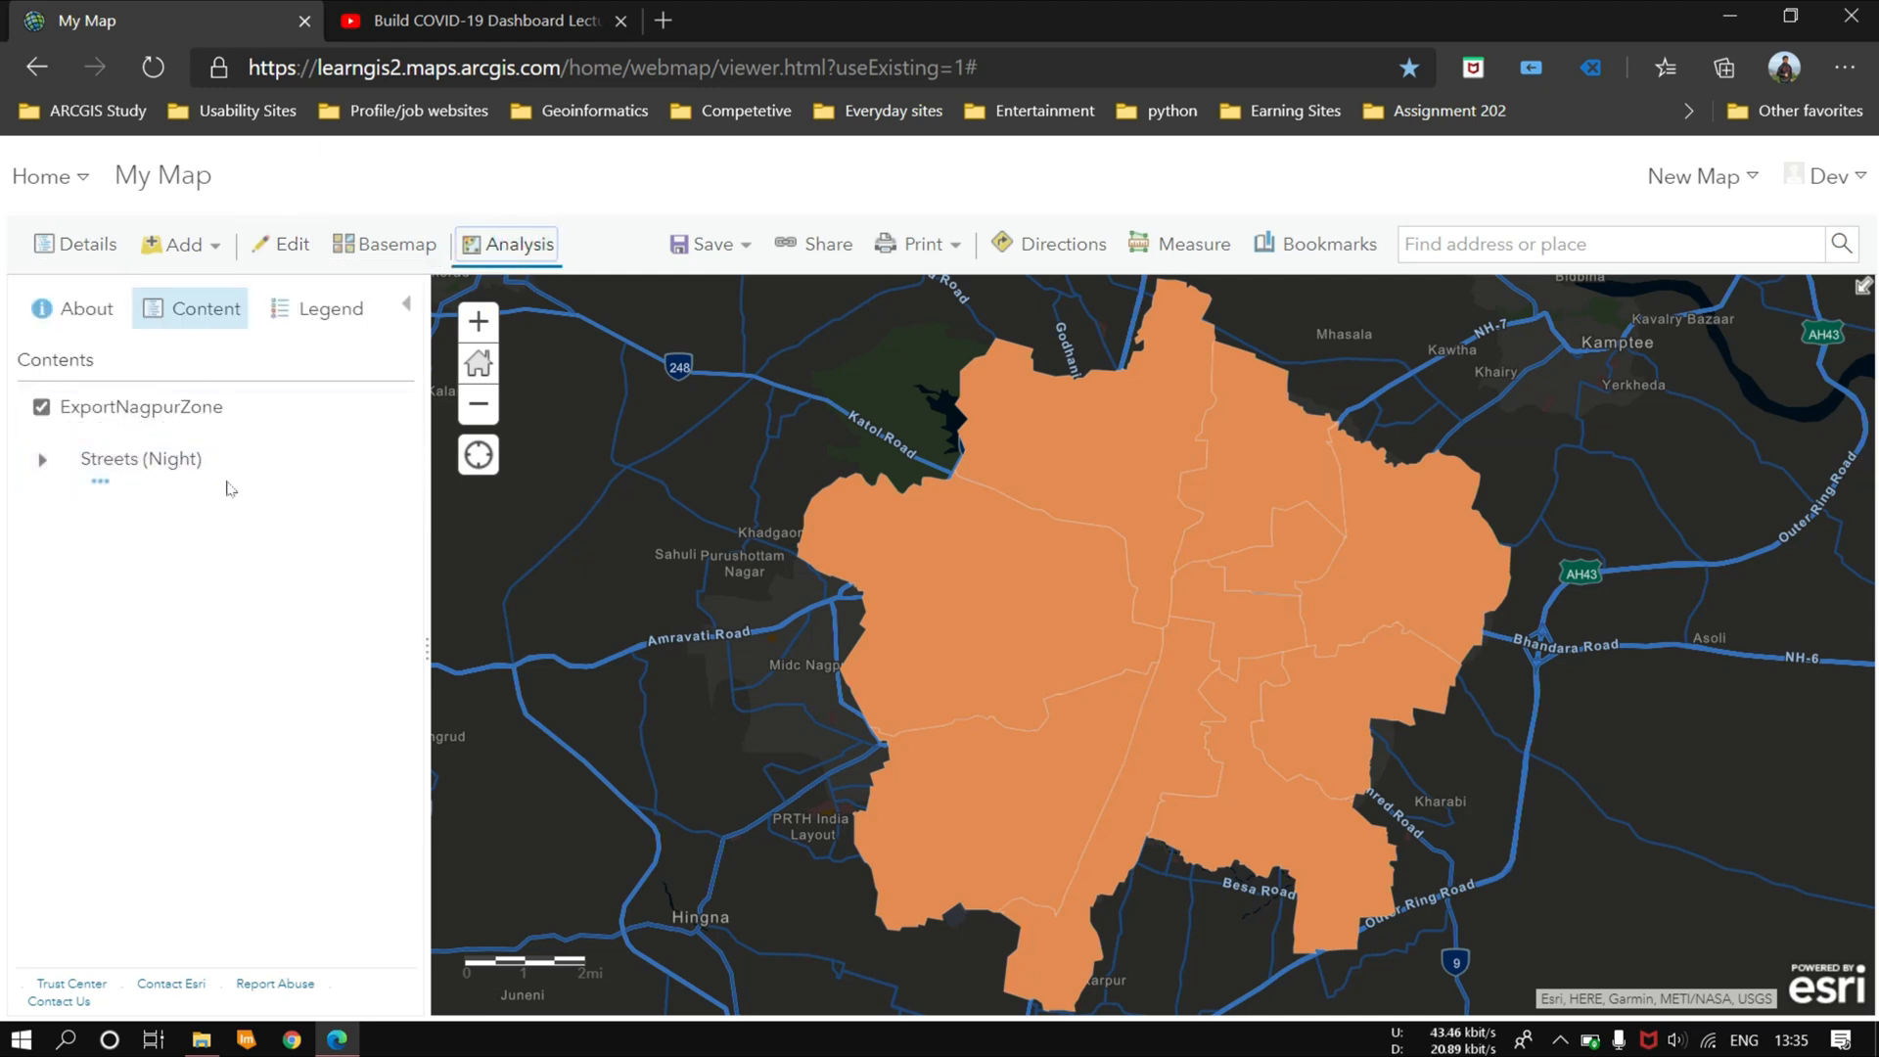
left_click(284, 245)
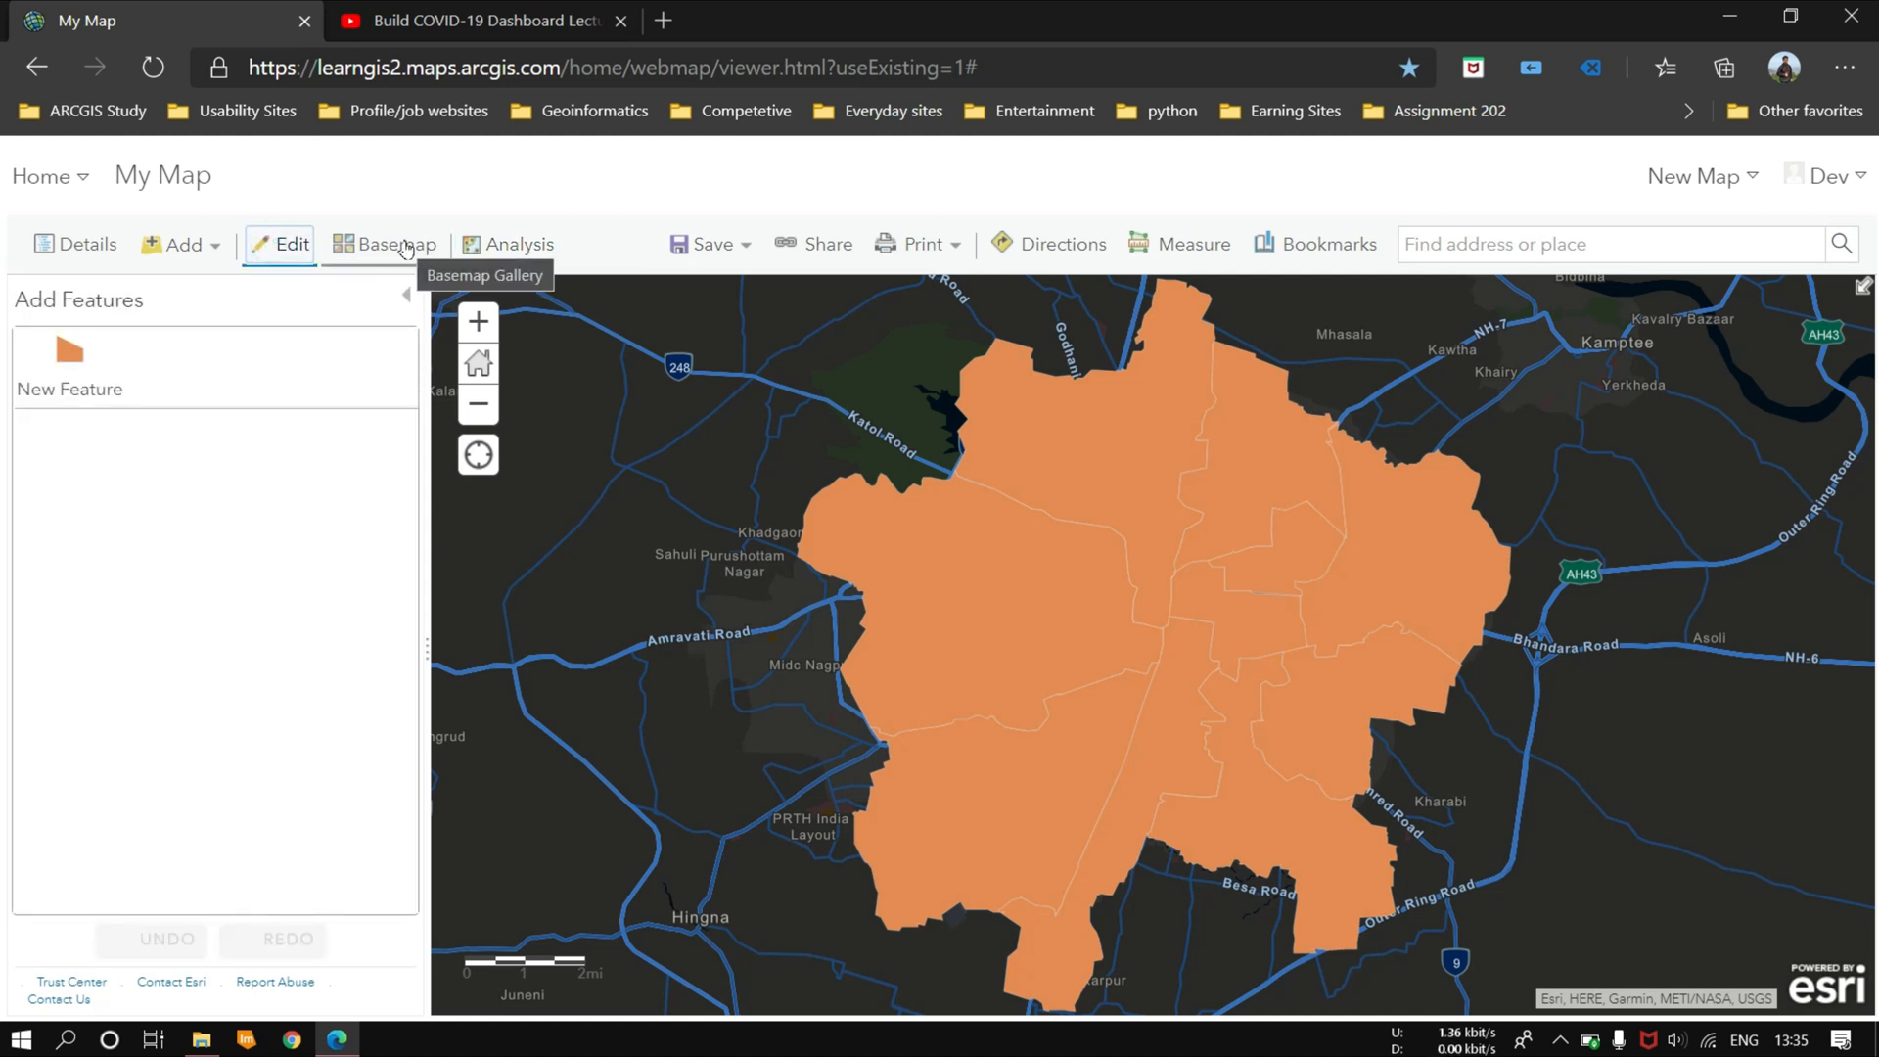
left_click(370, 240)
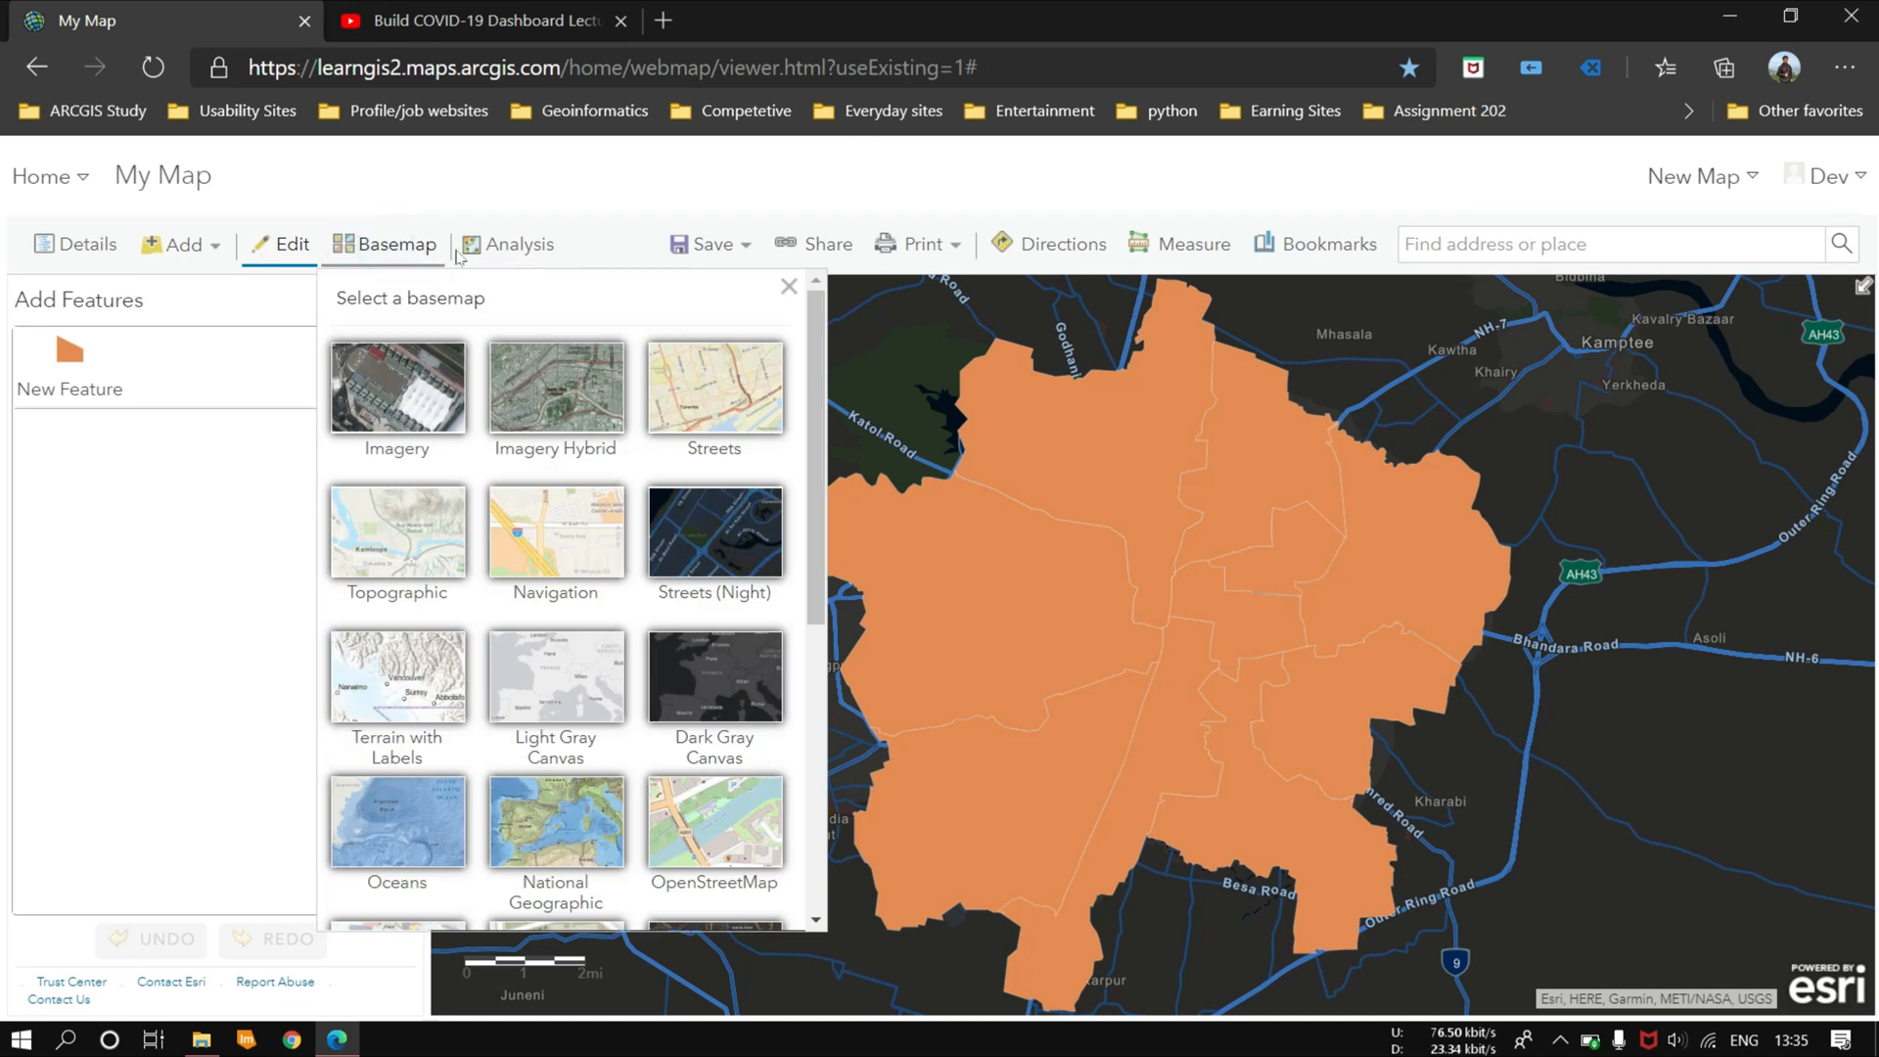
left_click(501, 245)
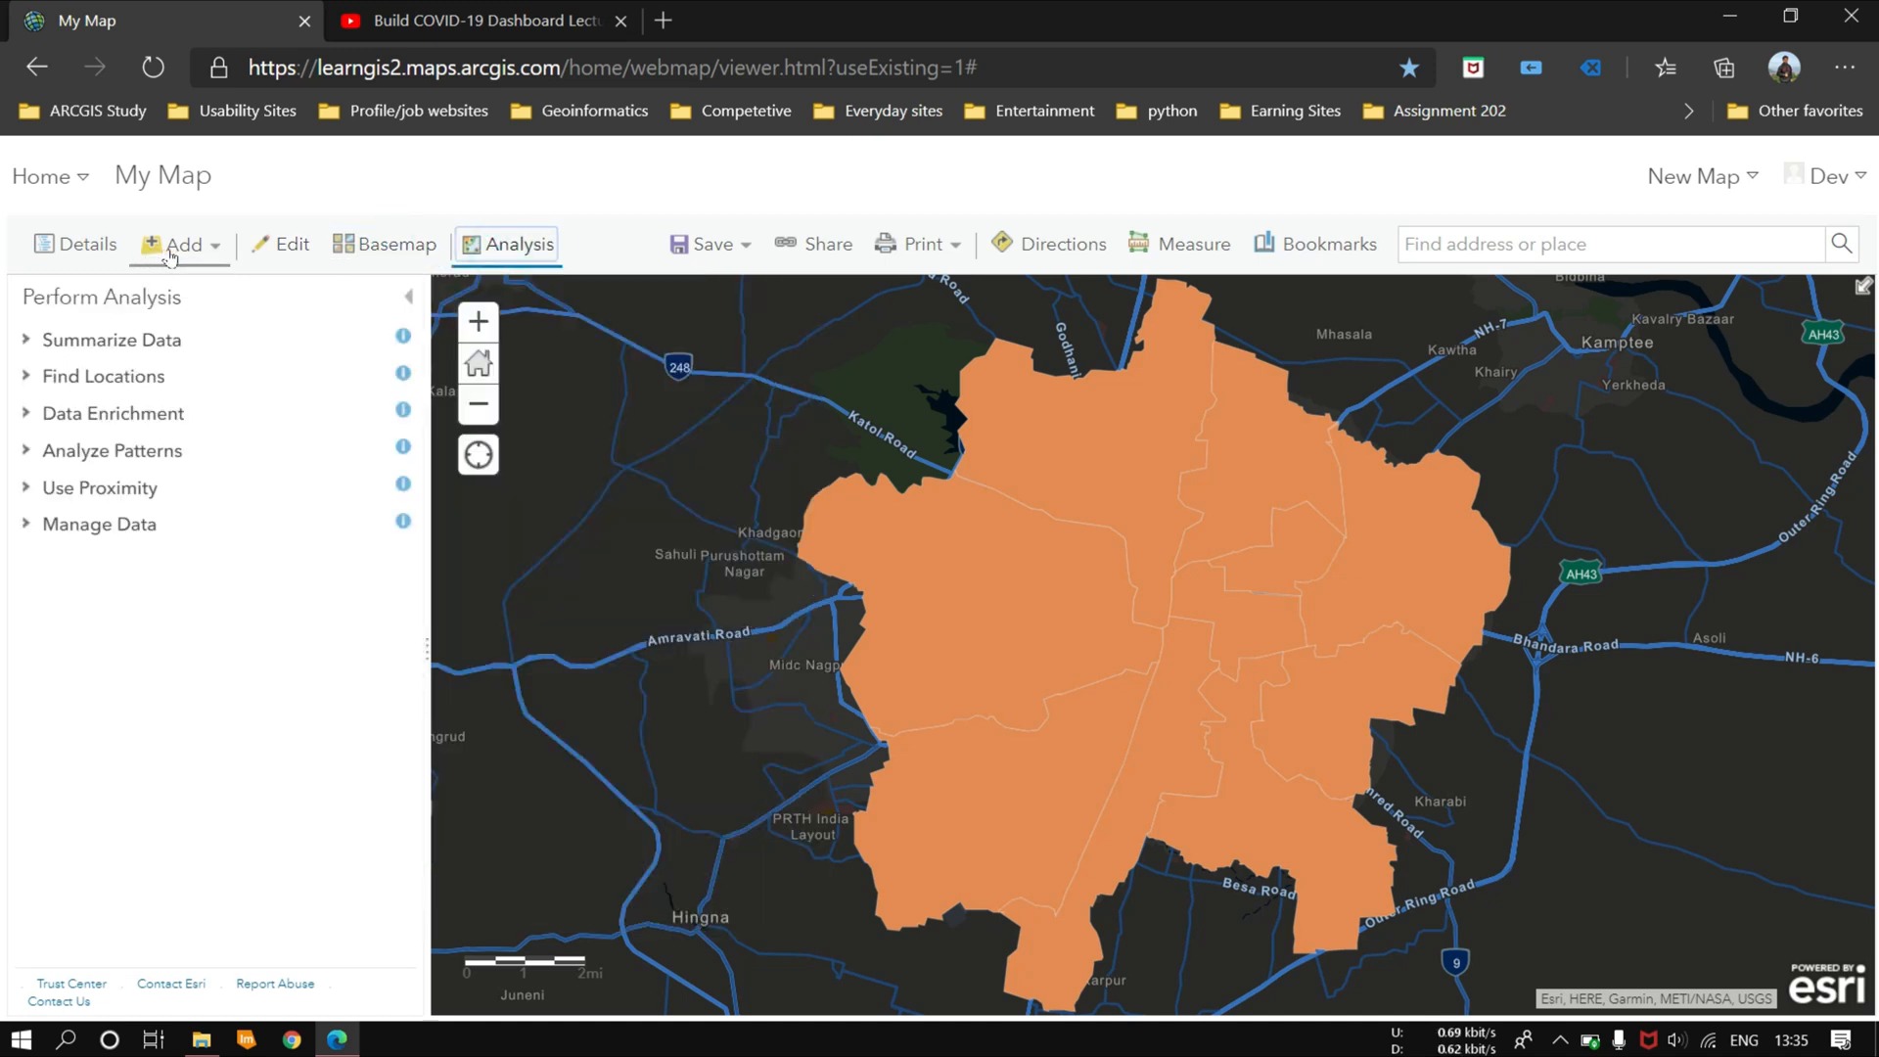
Step: Make three copies of the ExportNagpurZone layer in the map contents
left_click(84, 245)
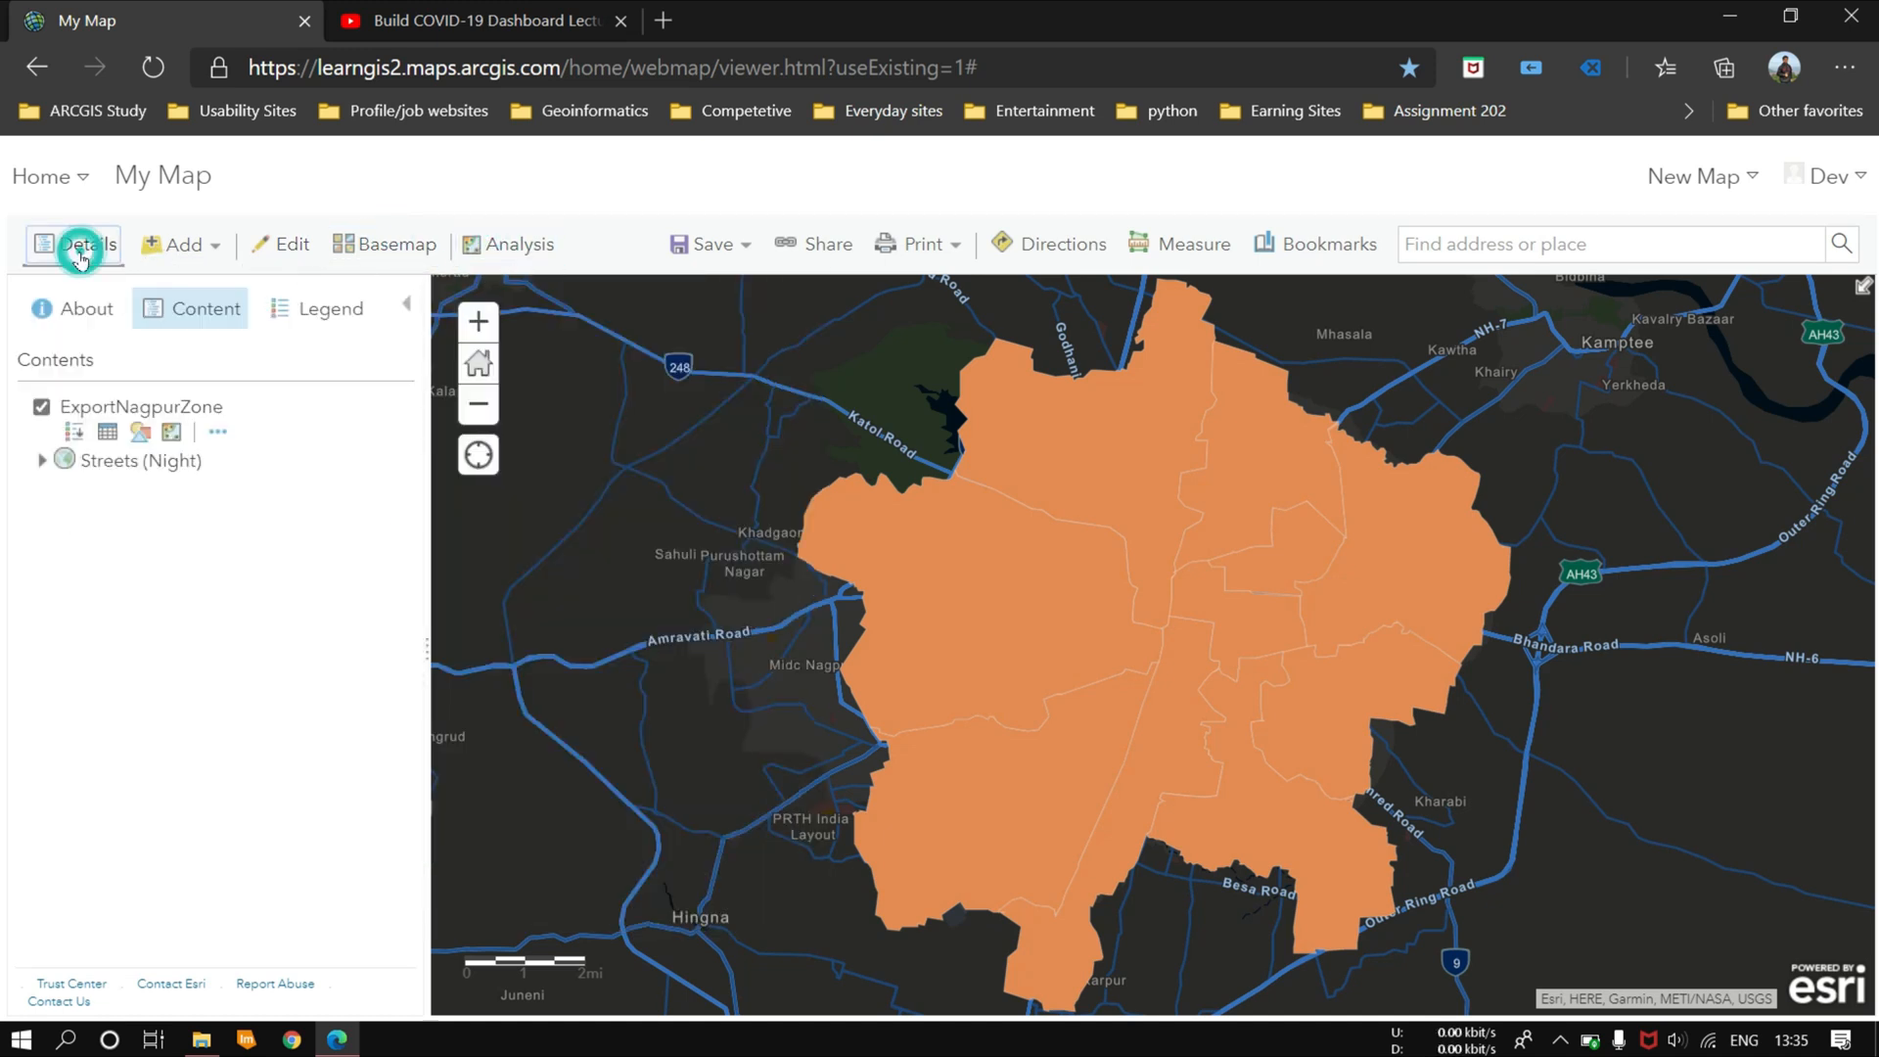
left_click(218, 432)
left_click(287, 668)
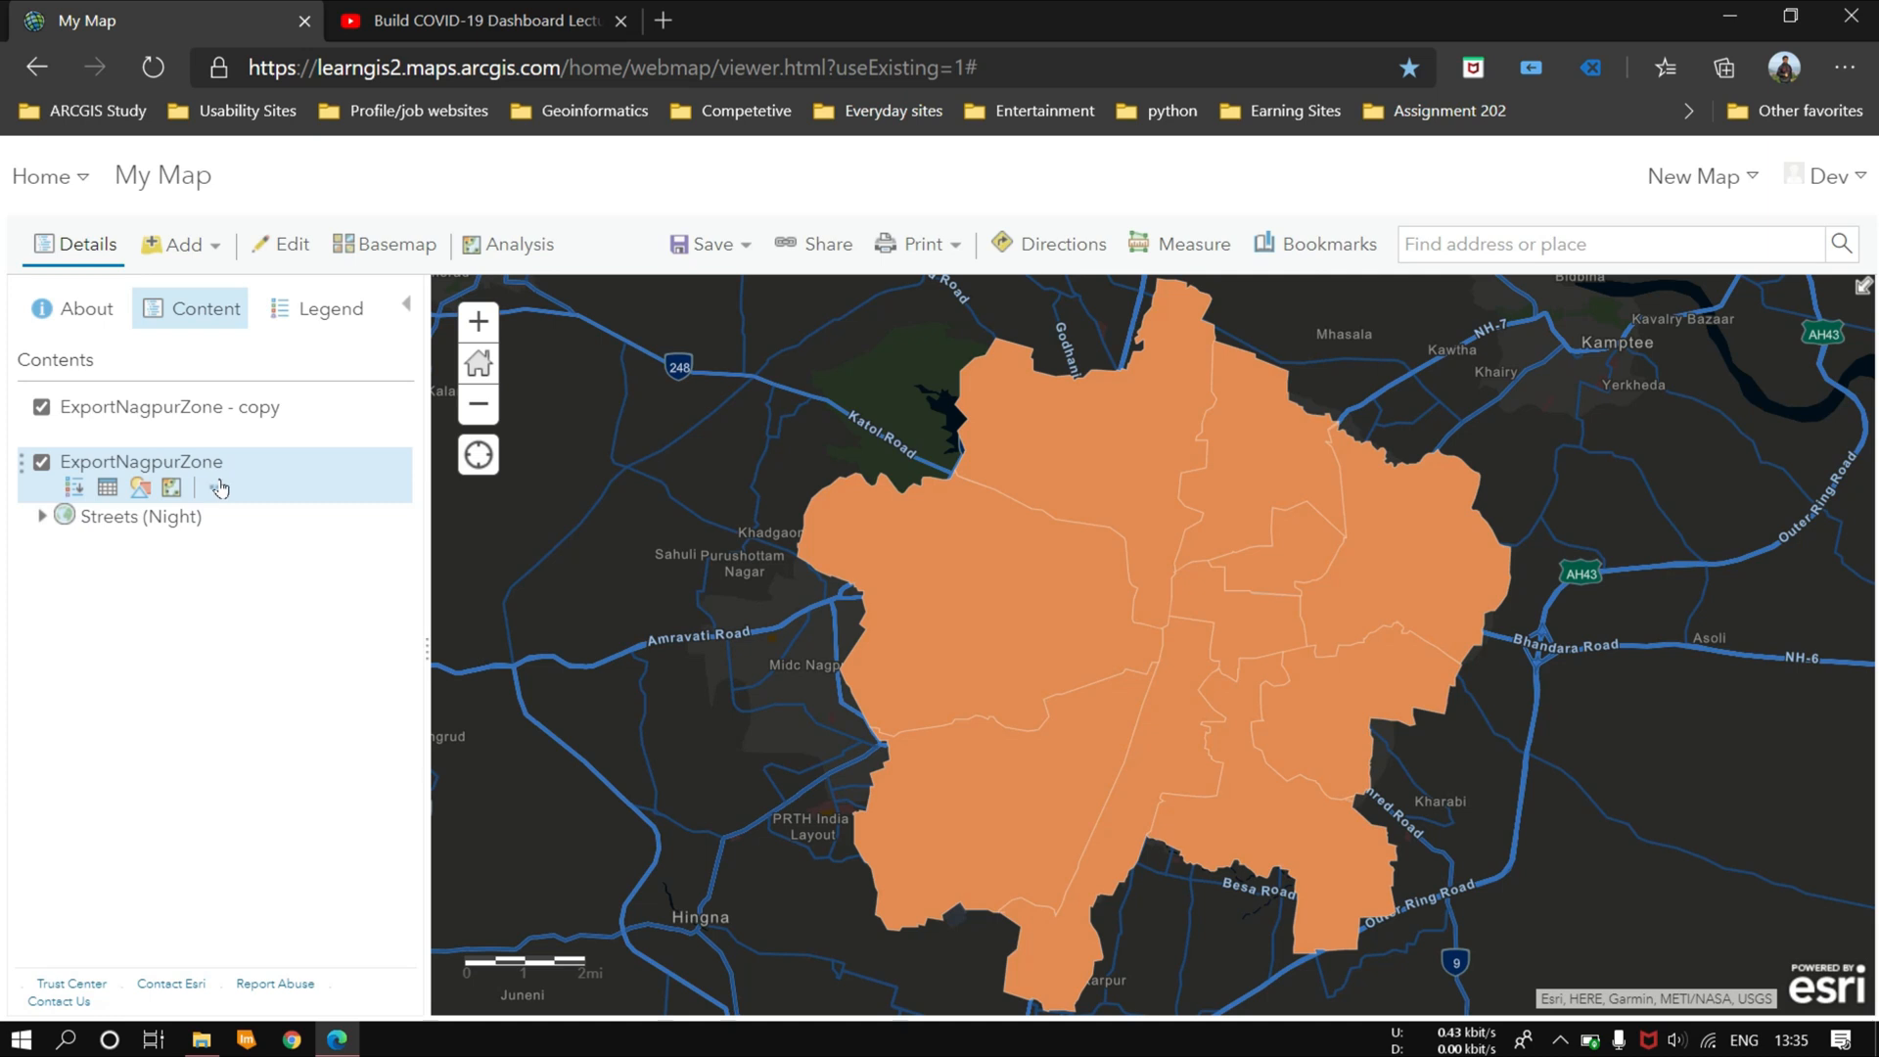
left_click(219, 487)
left_click(277, 719)
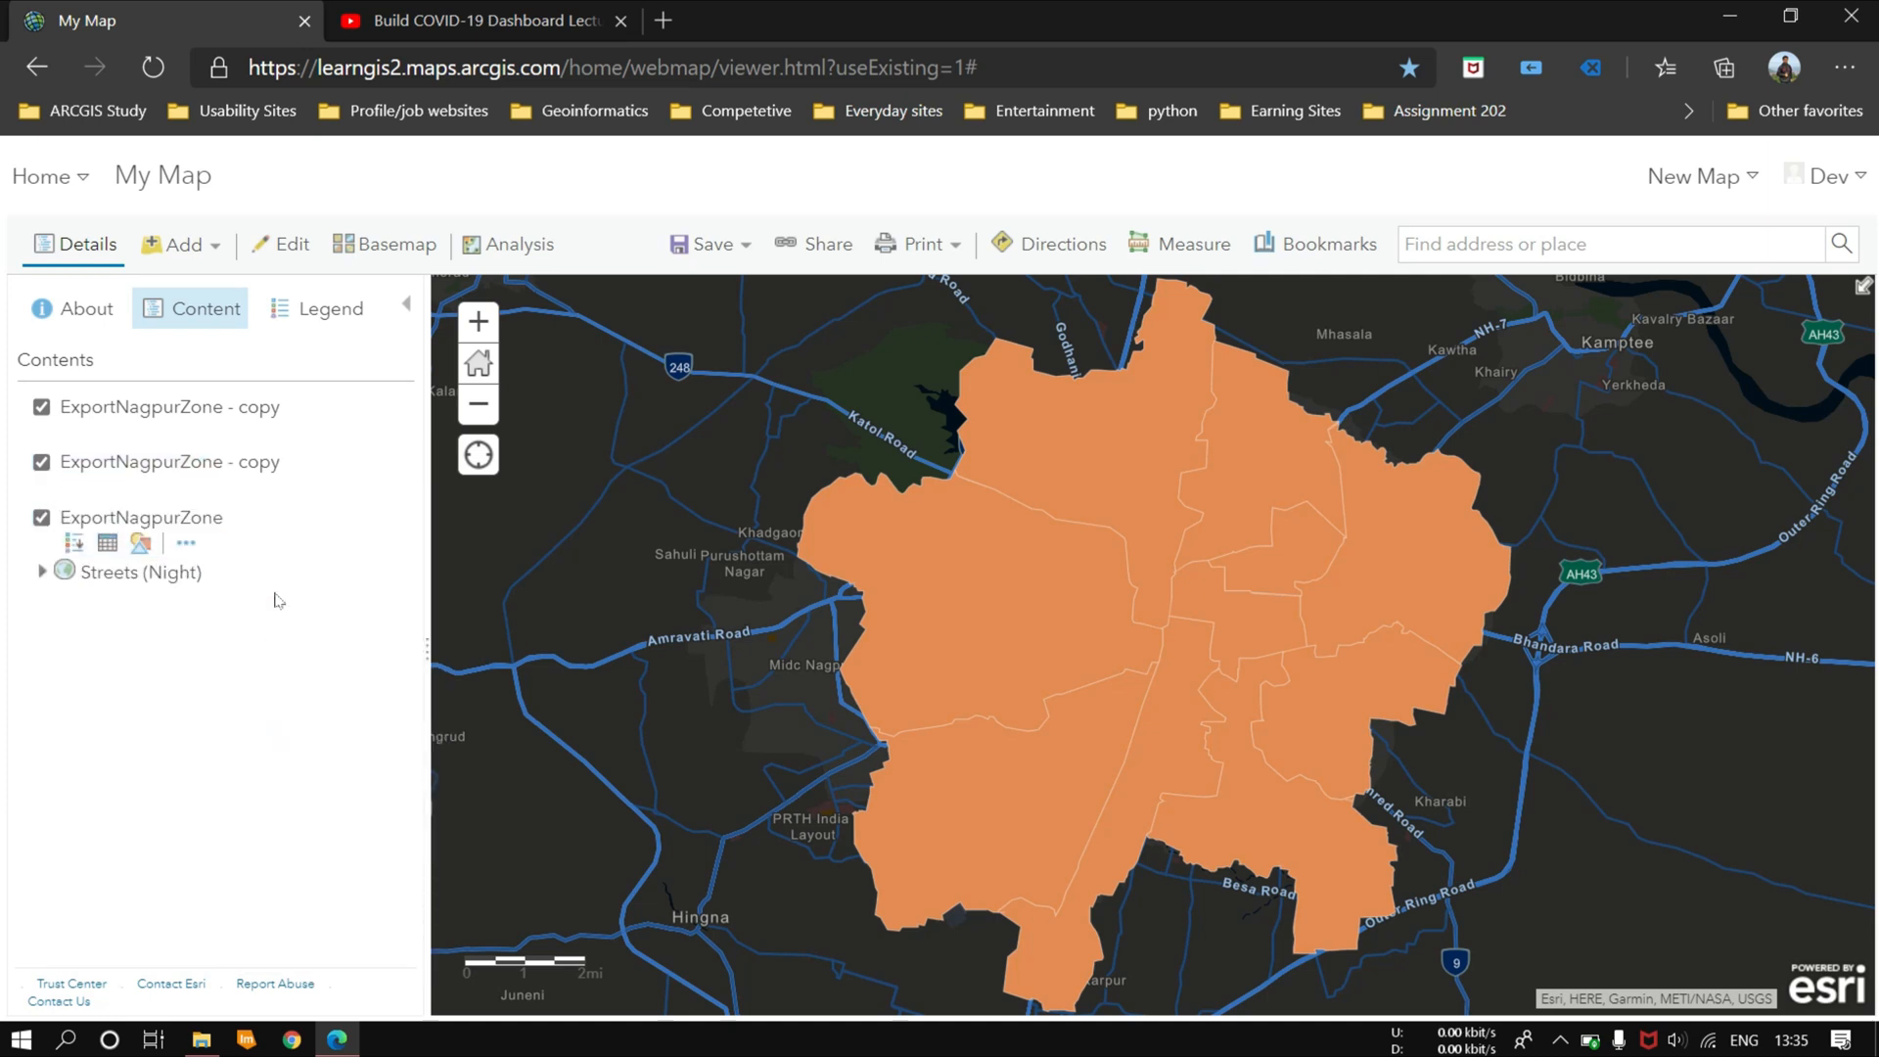
left_click(217, 550)
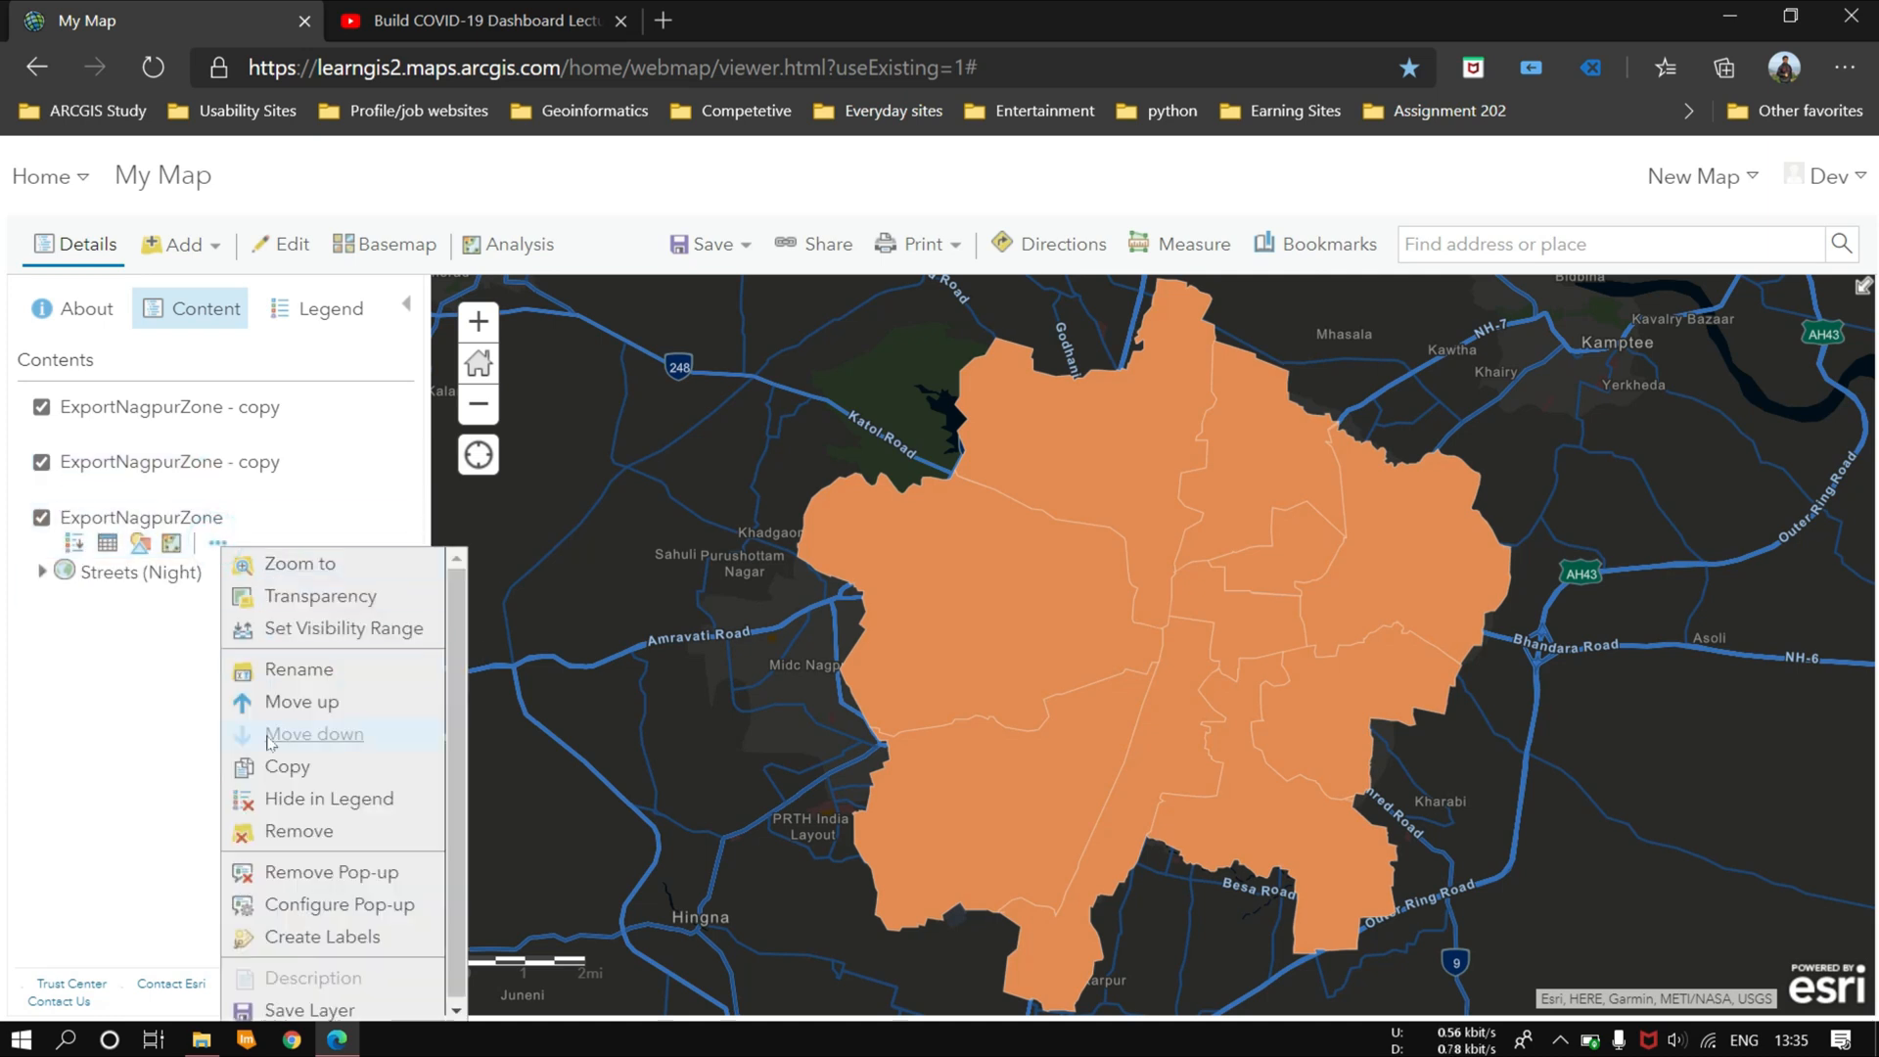
left_click(282, 769)
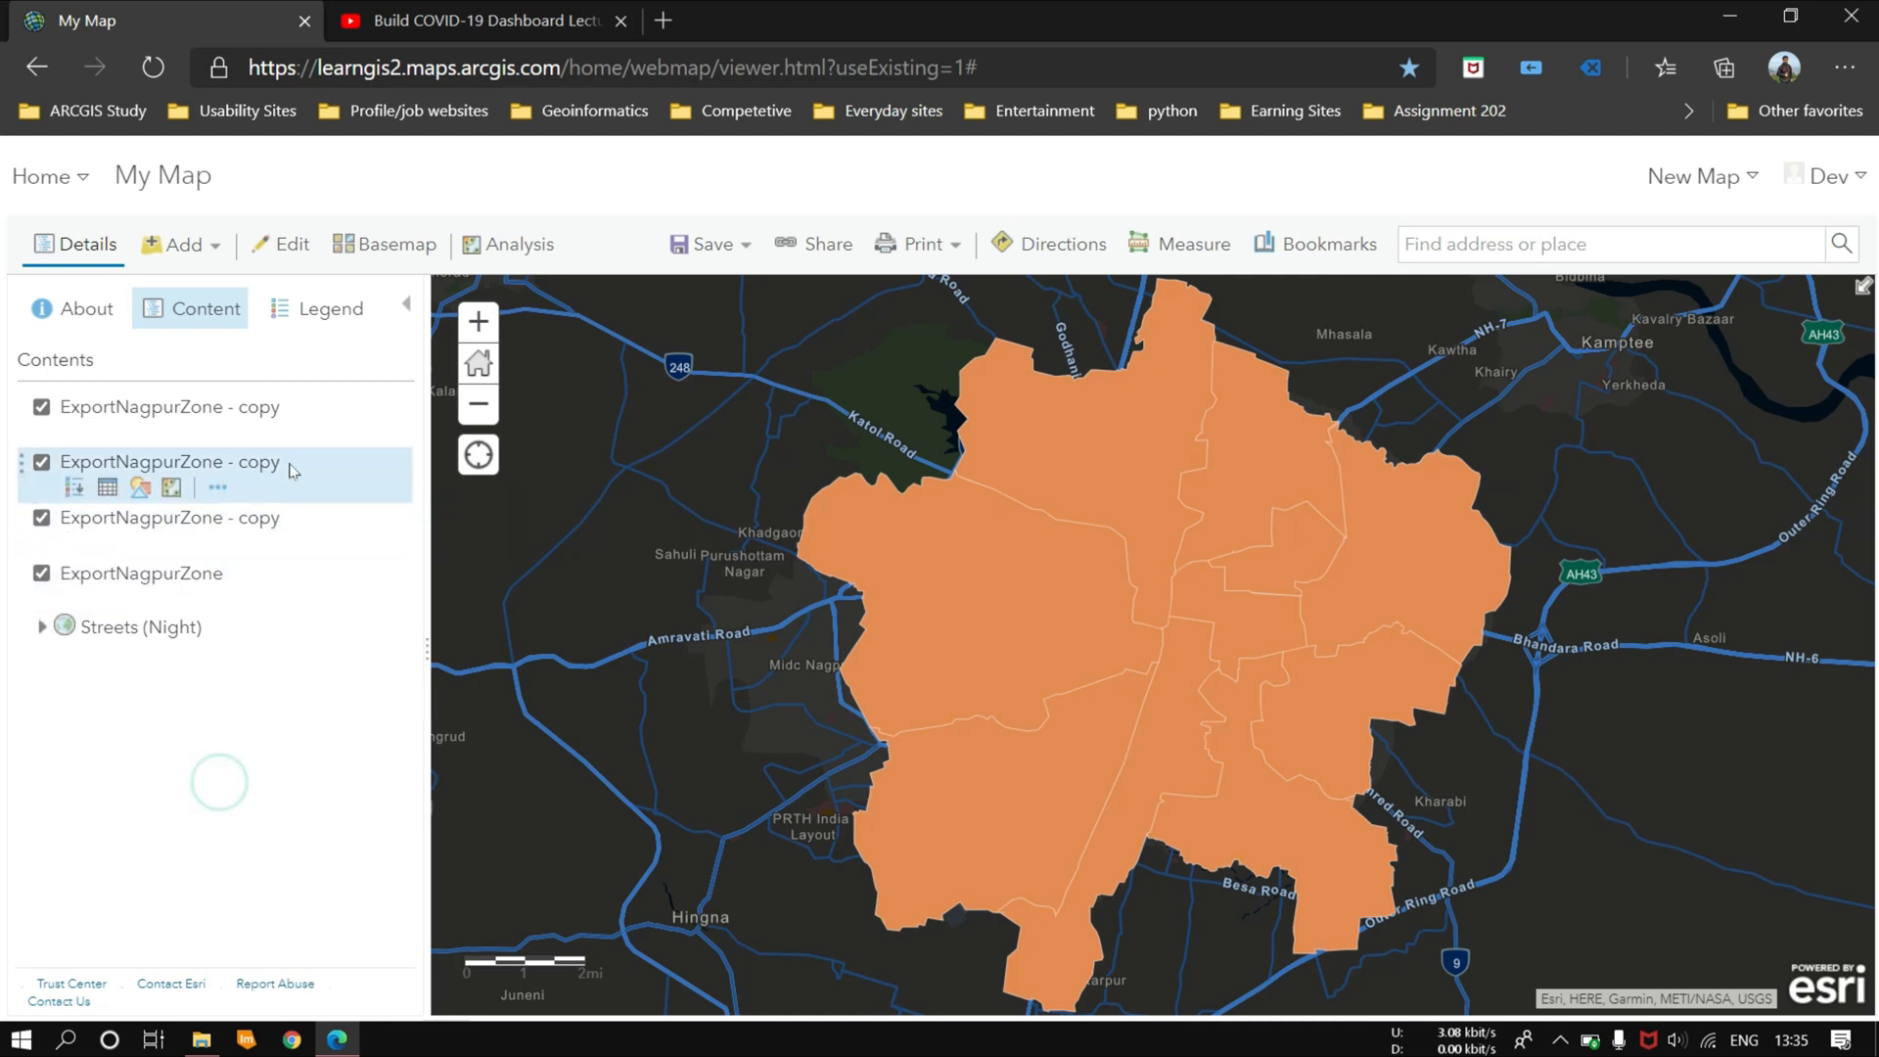
Step: Rename the uppermost ExportNagpurZone copy as All Cases
mouse_move(253, 407)
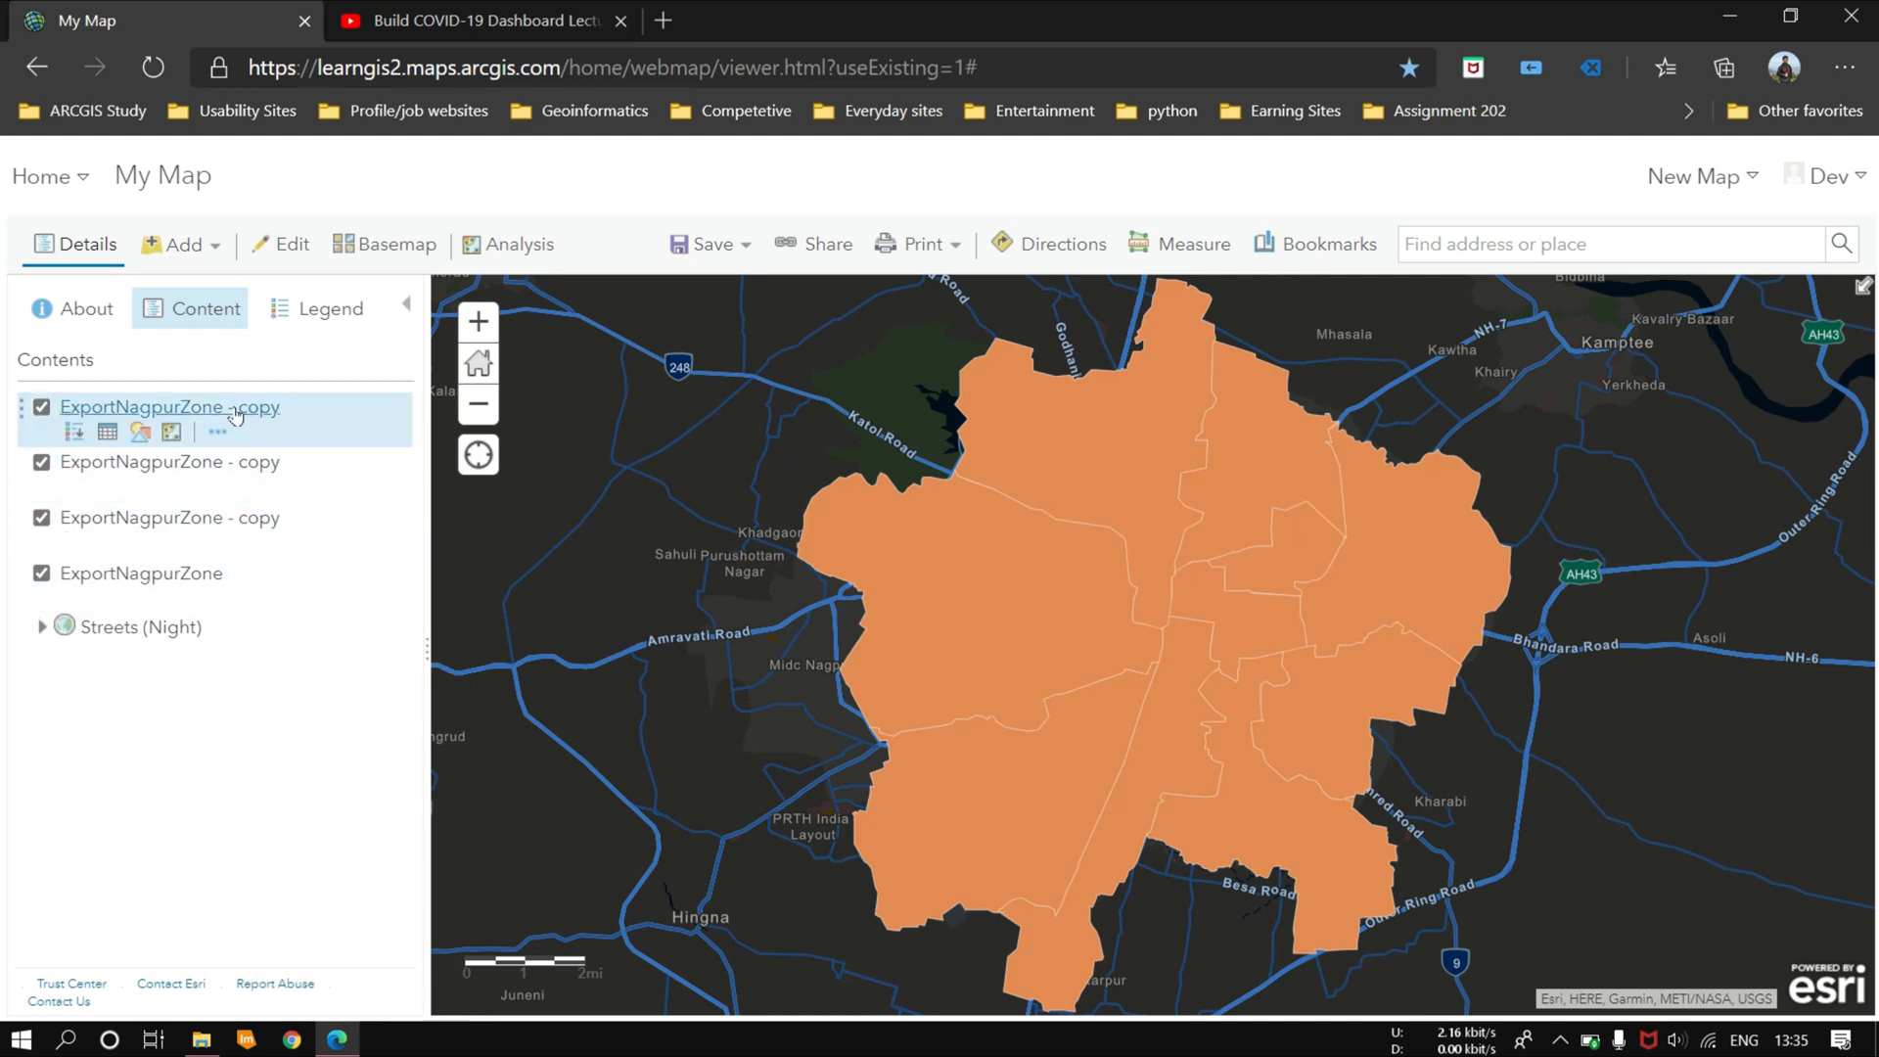
right_click(227, 409)
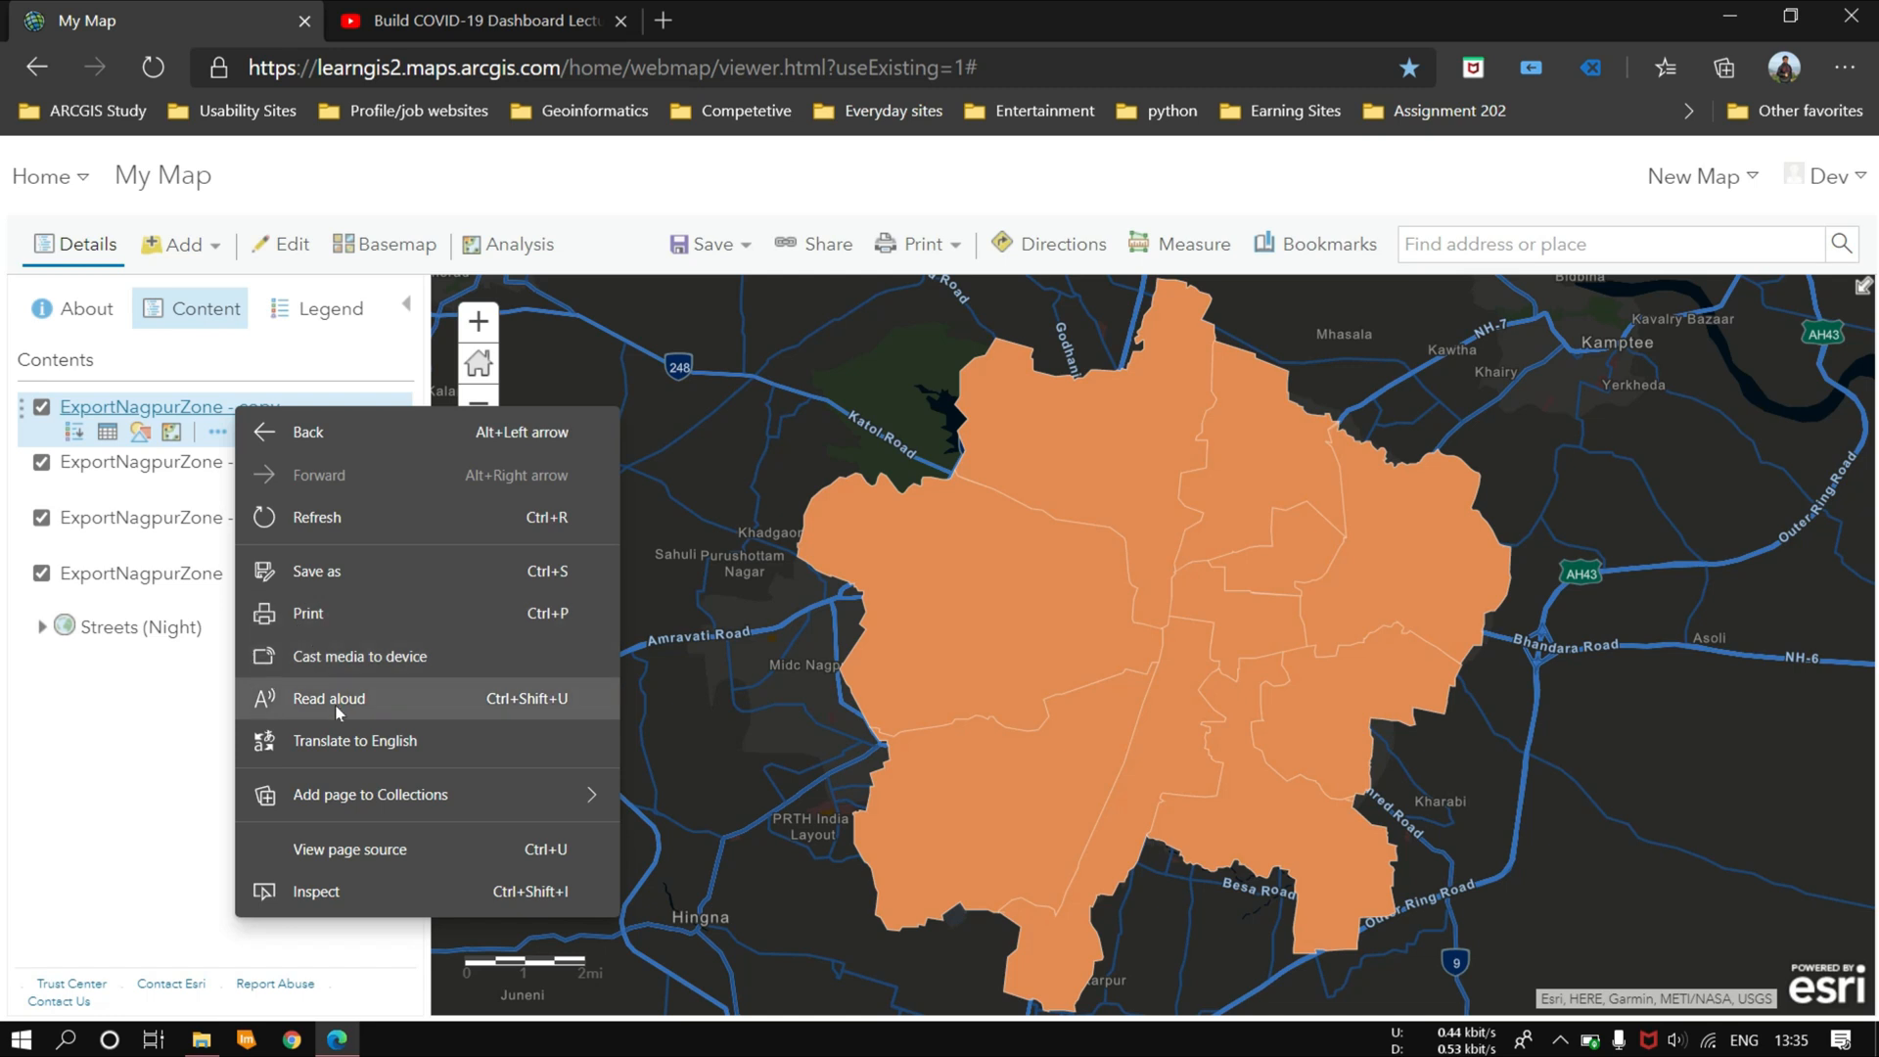
left_click(127, 776)
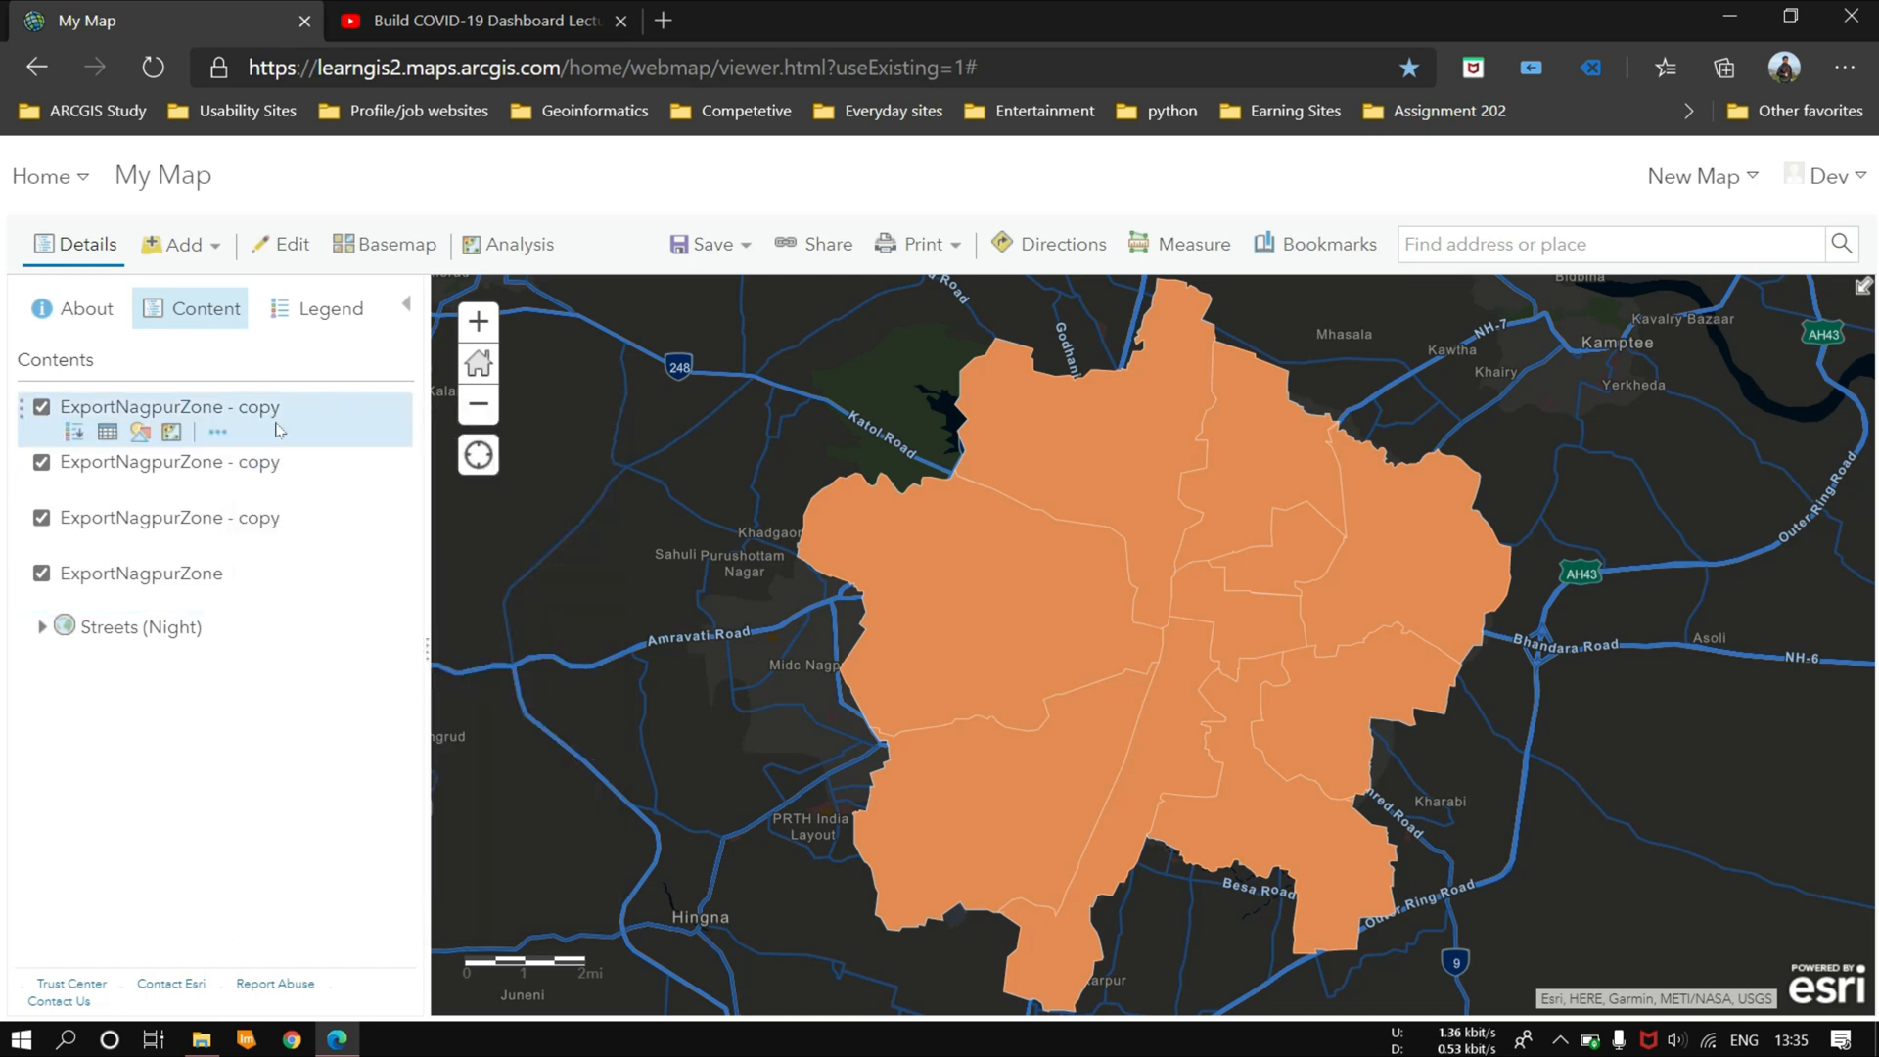
left_click(217, 432)
left_click(311, 573)
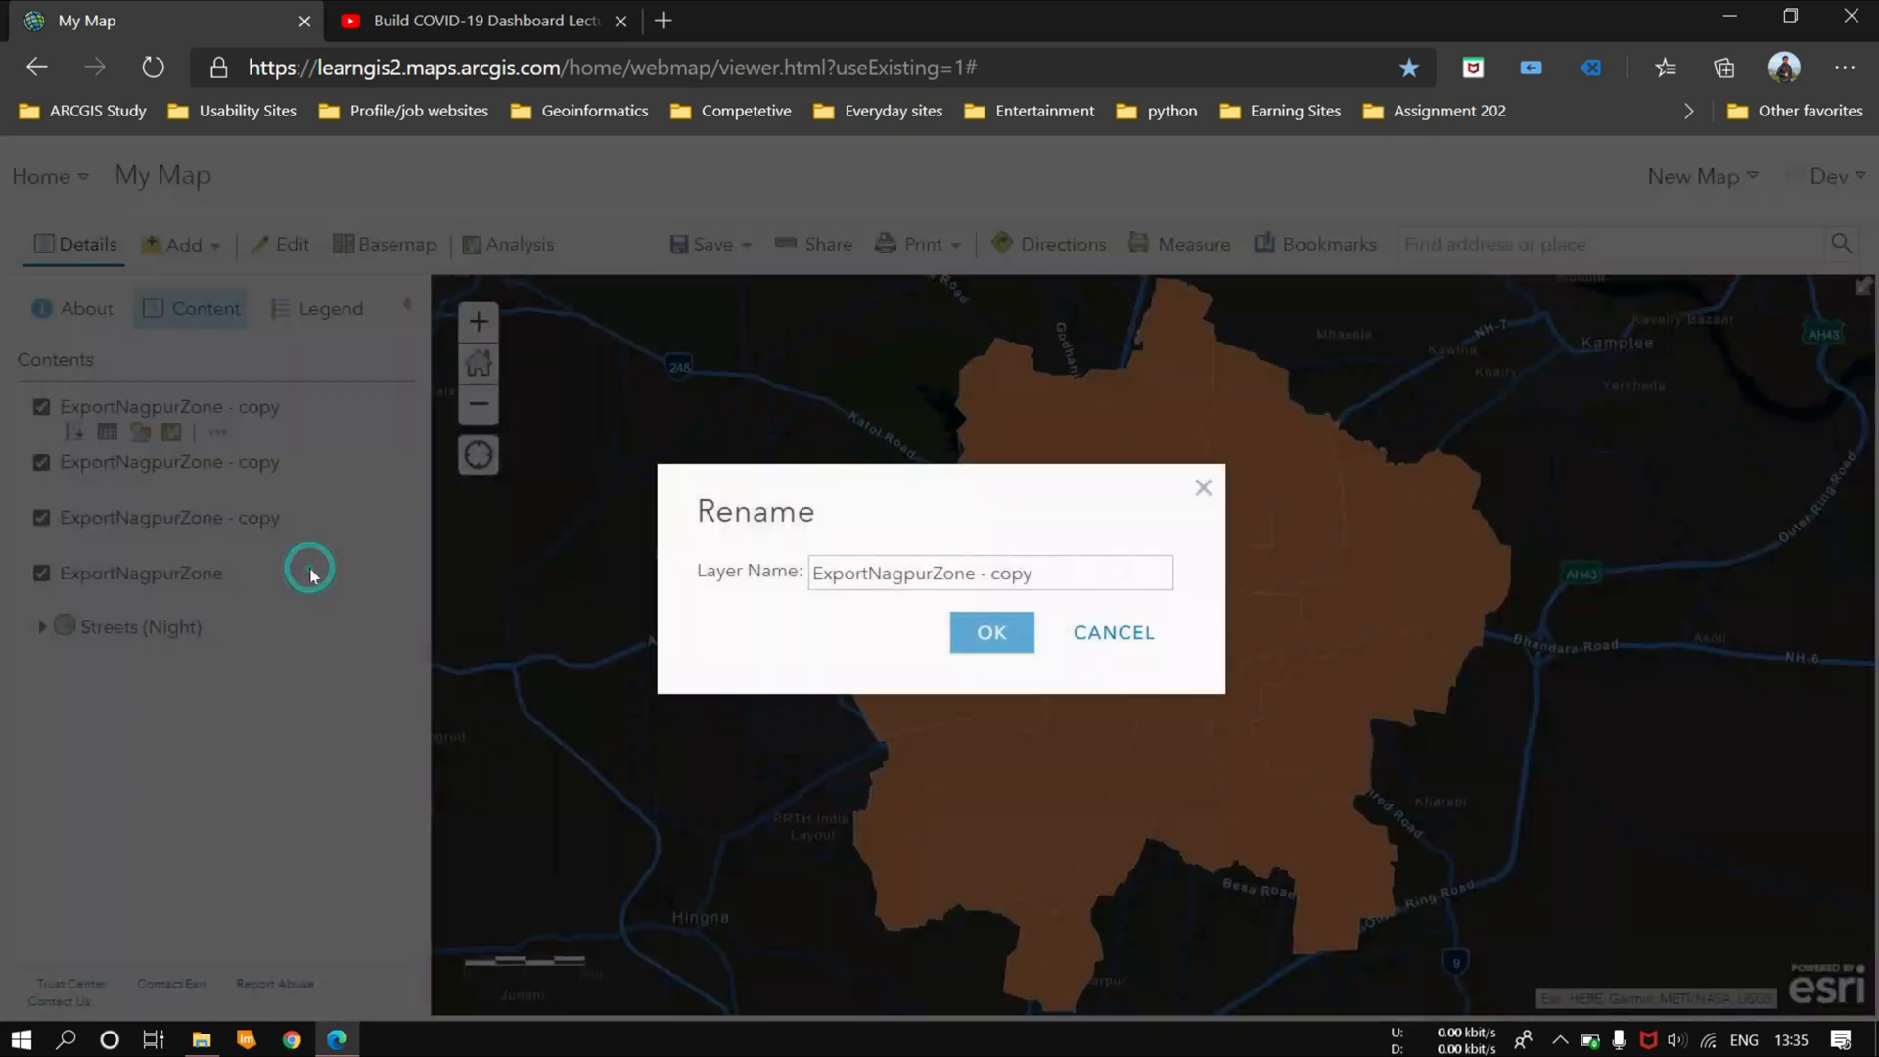
key("BackSpace")
key("BackSpace")
key("BackSpace")
key("BackSpace")
key("BackSpace")
key("BackSpace")
key("BackSpace")
key("BackSpace")
key("BackSpace")
key("BackSpace")
key("BackSpace")
key("BackSpace")
key("BackSpace")
key("BackSpace")
key("BackSpace")
key("BackSpace")
key("BackSpace")
key("BackSpace")
key("BackSpace")
key("BackSpace")
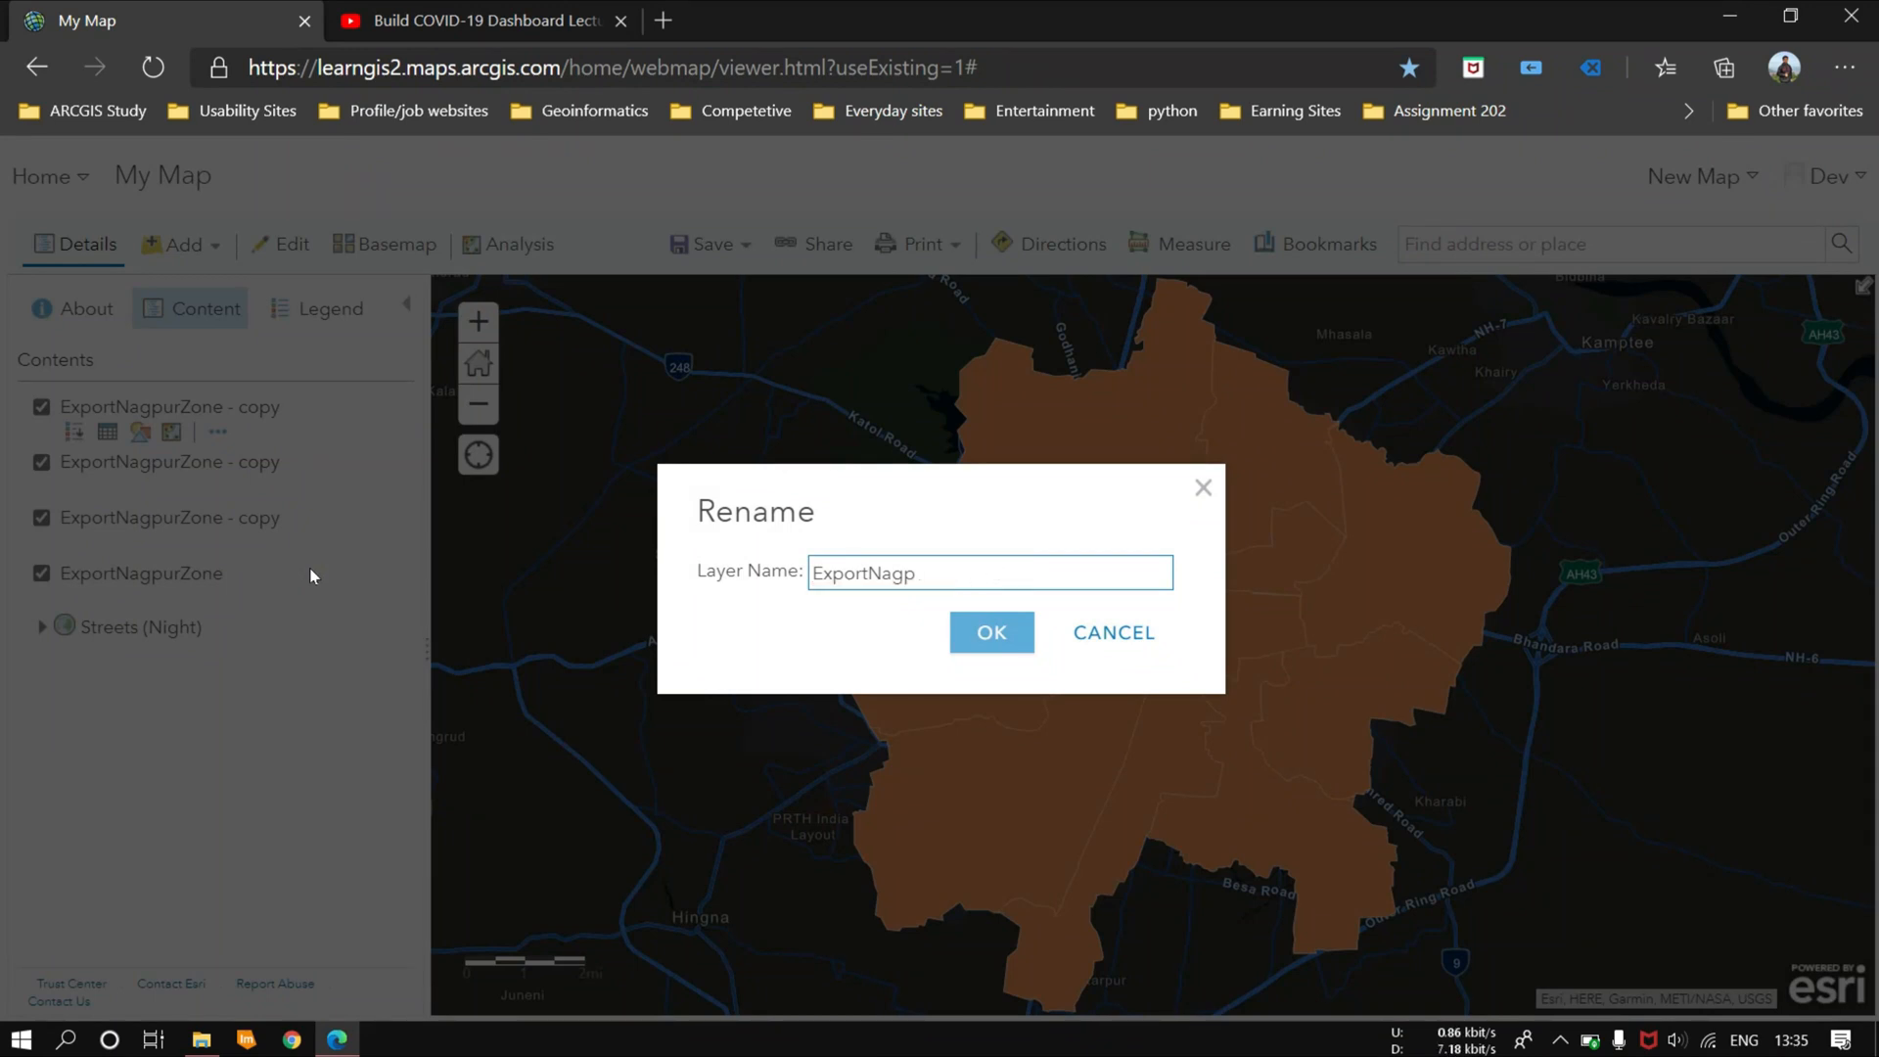
type("A")
left_click(991, 632)
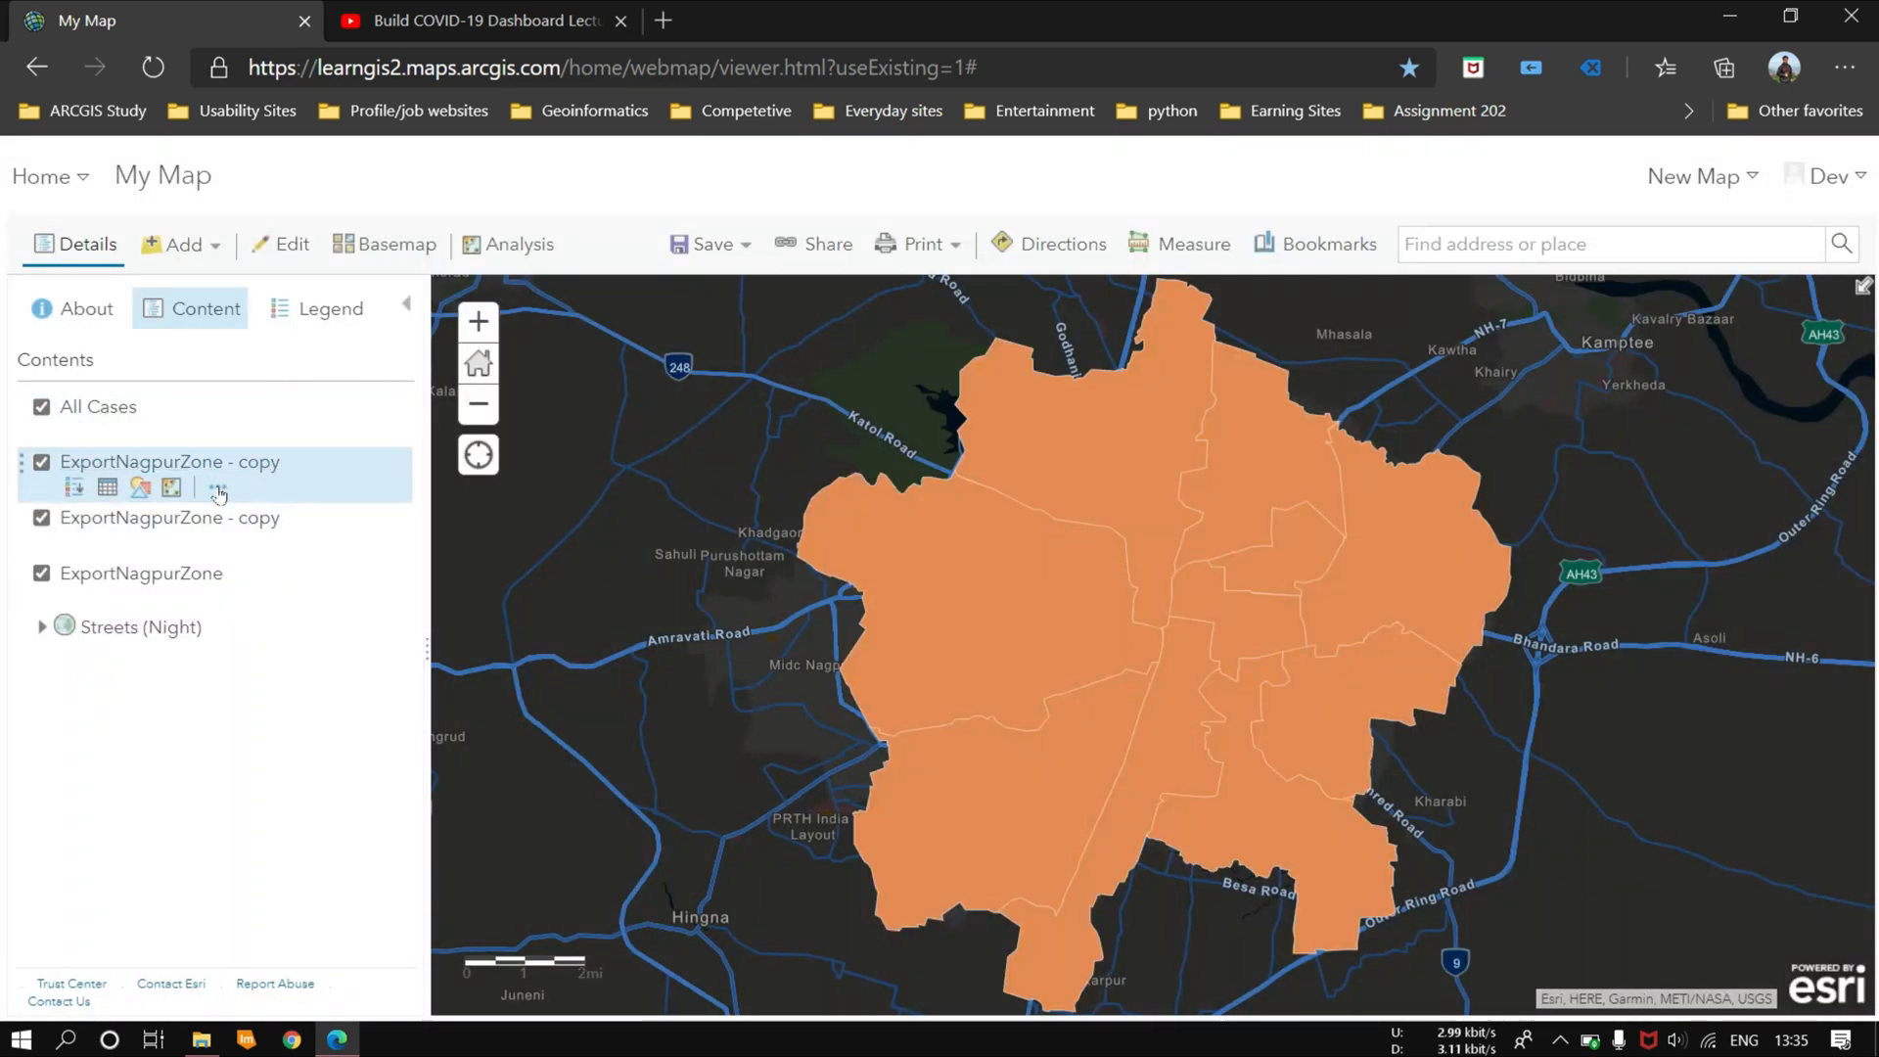
Step: Rename the layer copy directly below All Cases as Active
left_click(217, 486)
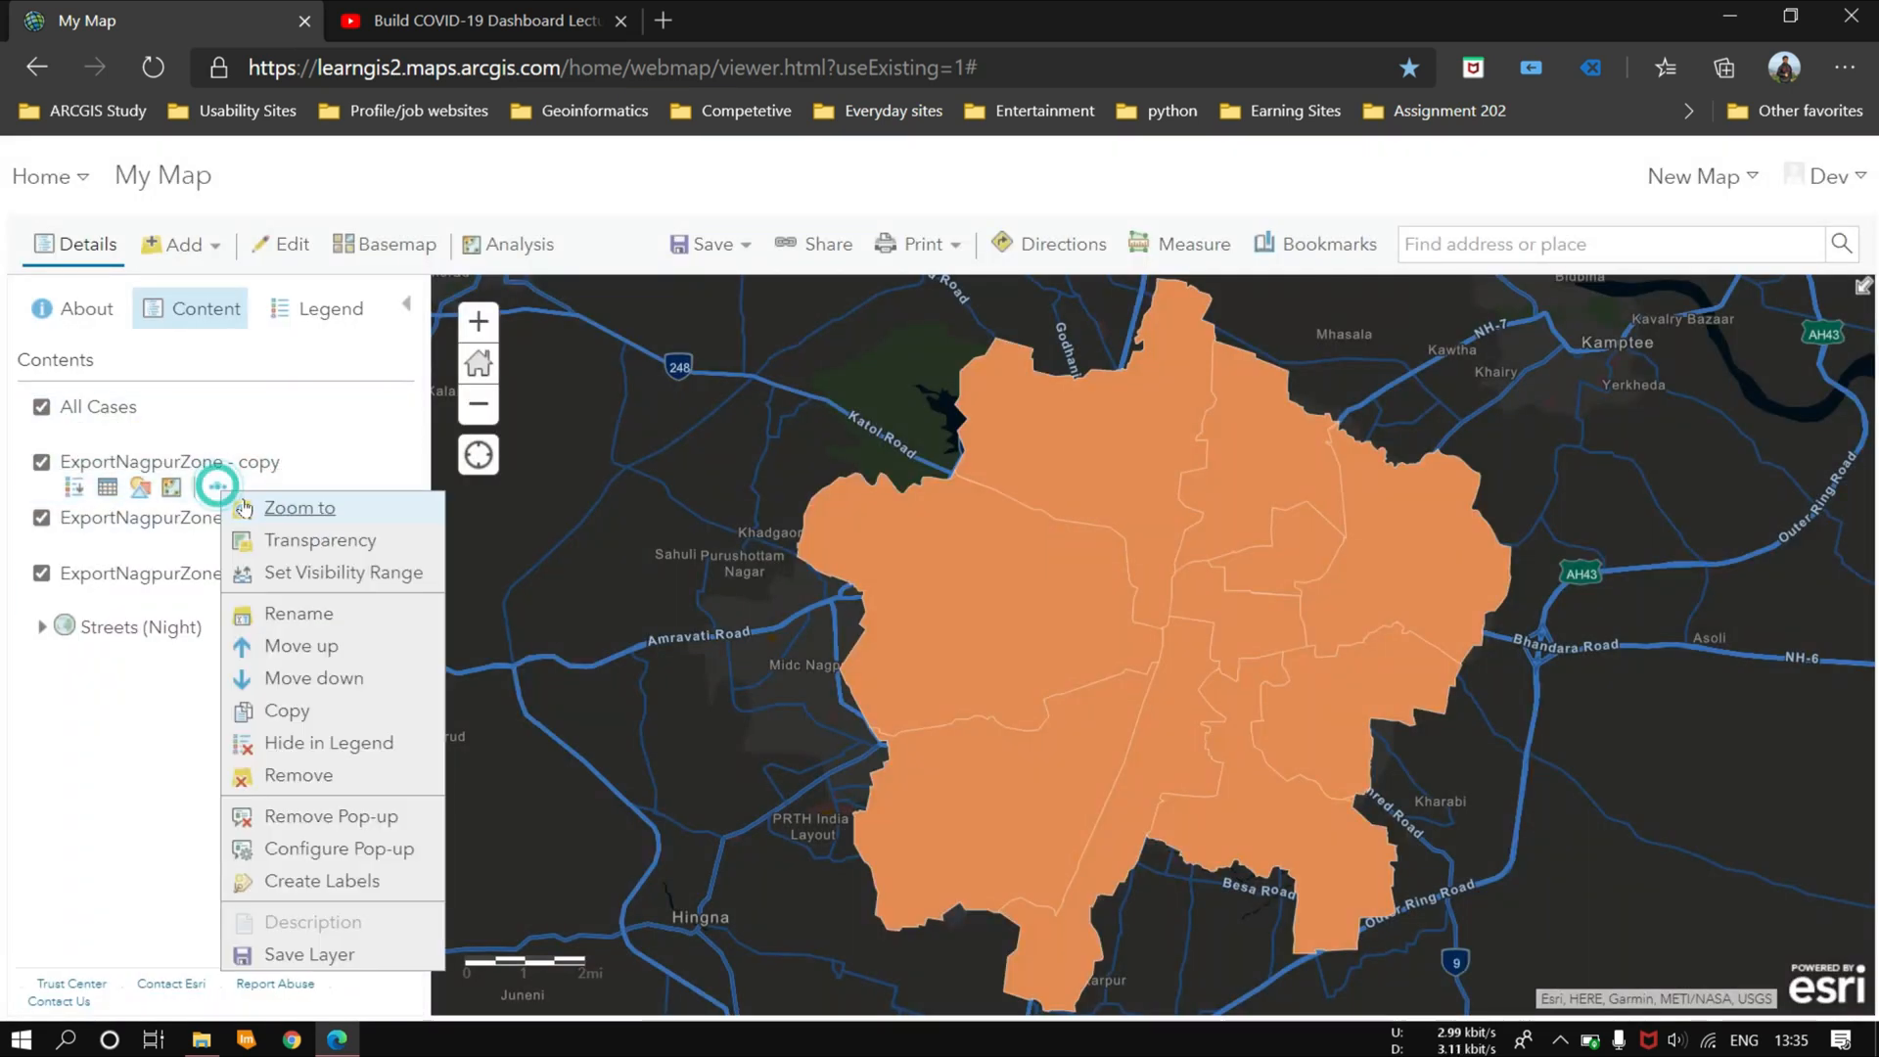
left_click(296, 614)
triple_click(1079, 577)
key("BackSpace")
type("Active")
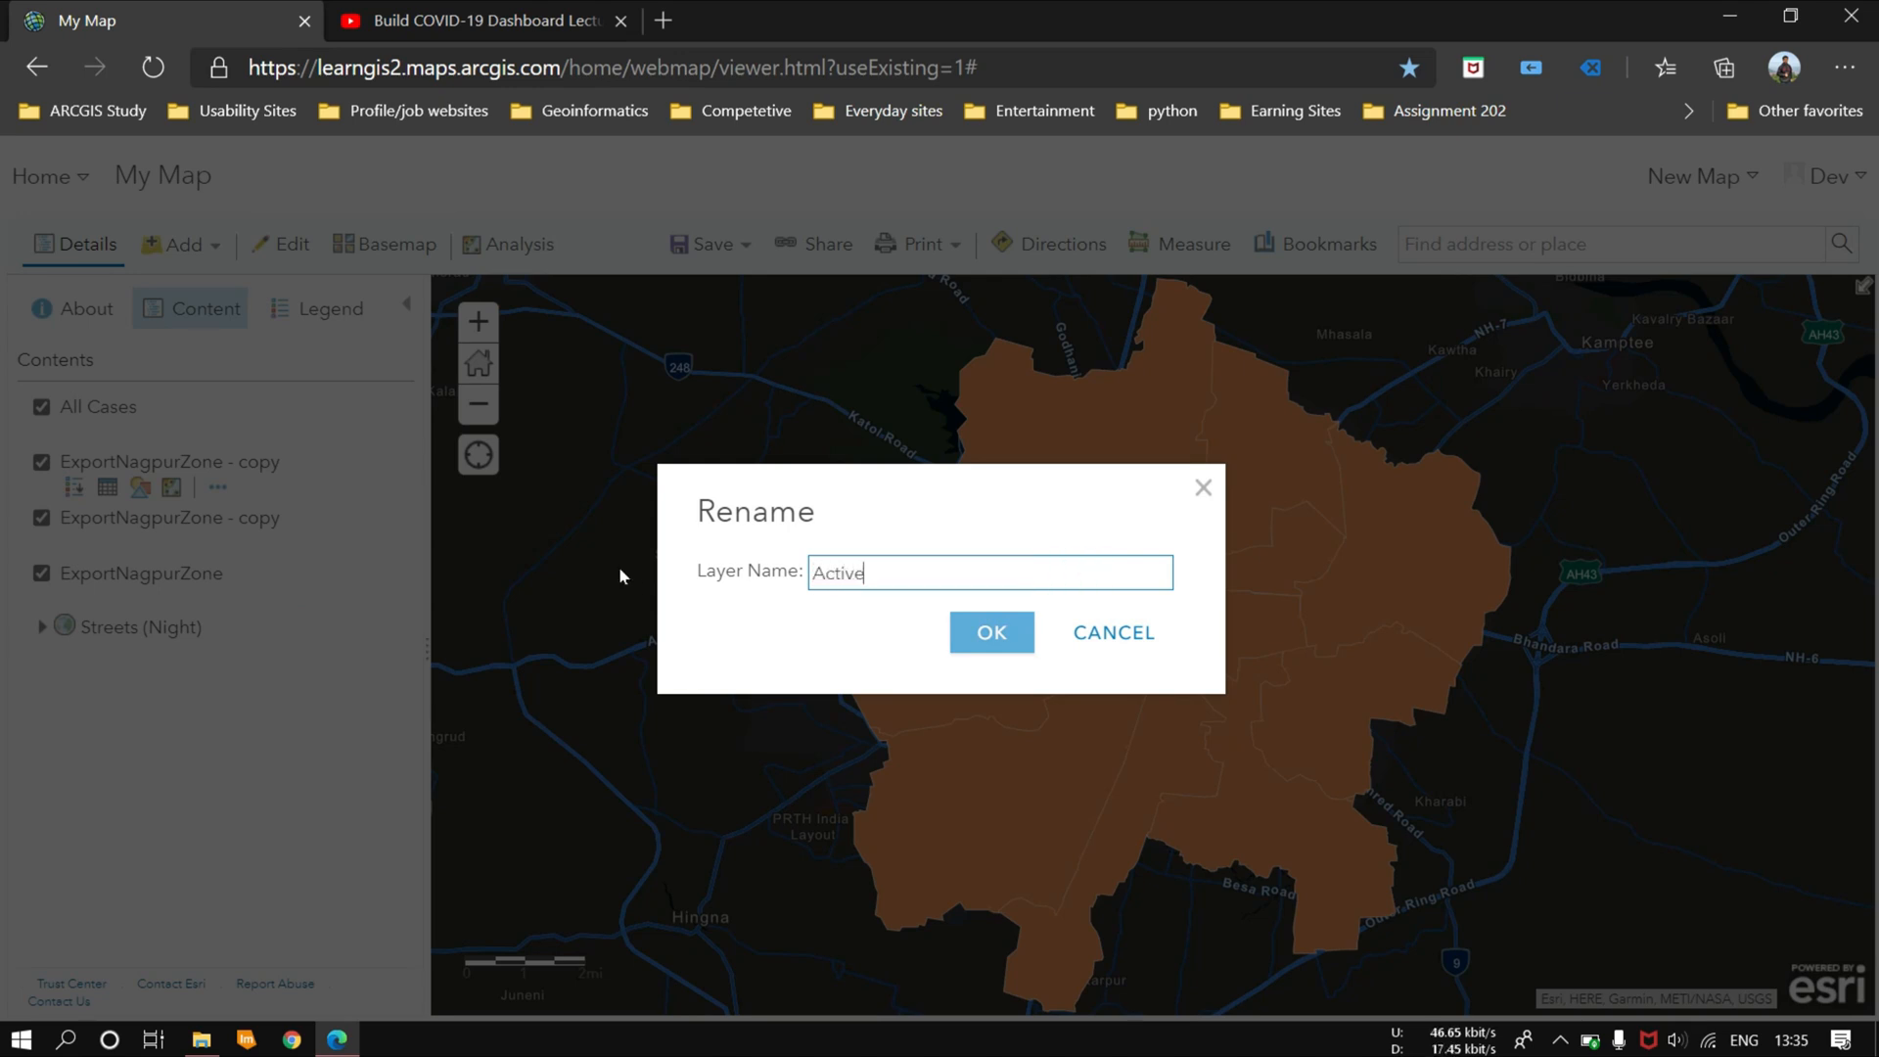
key("Return")
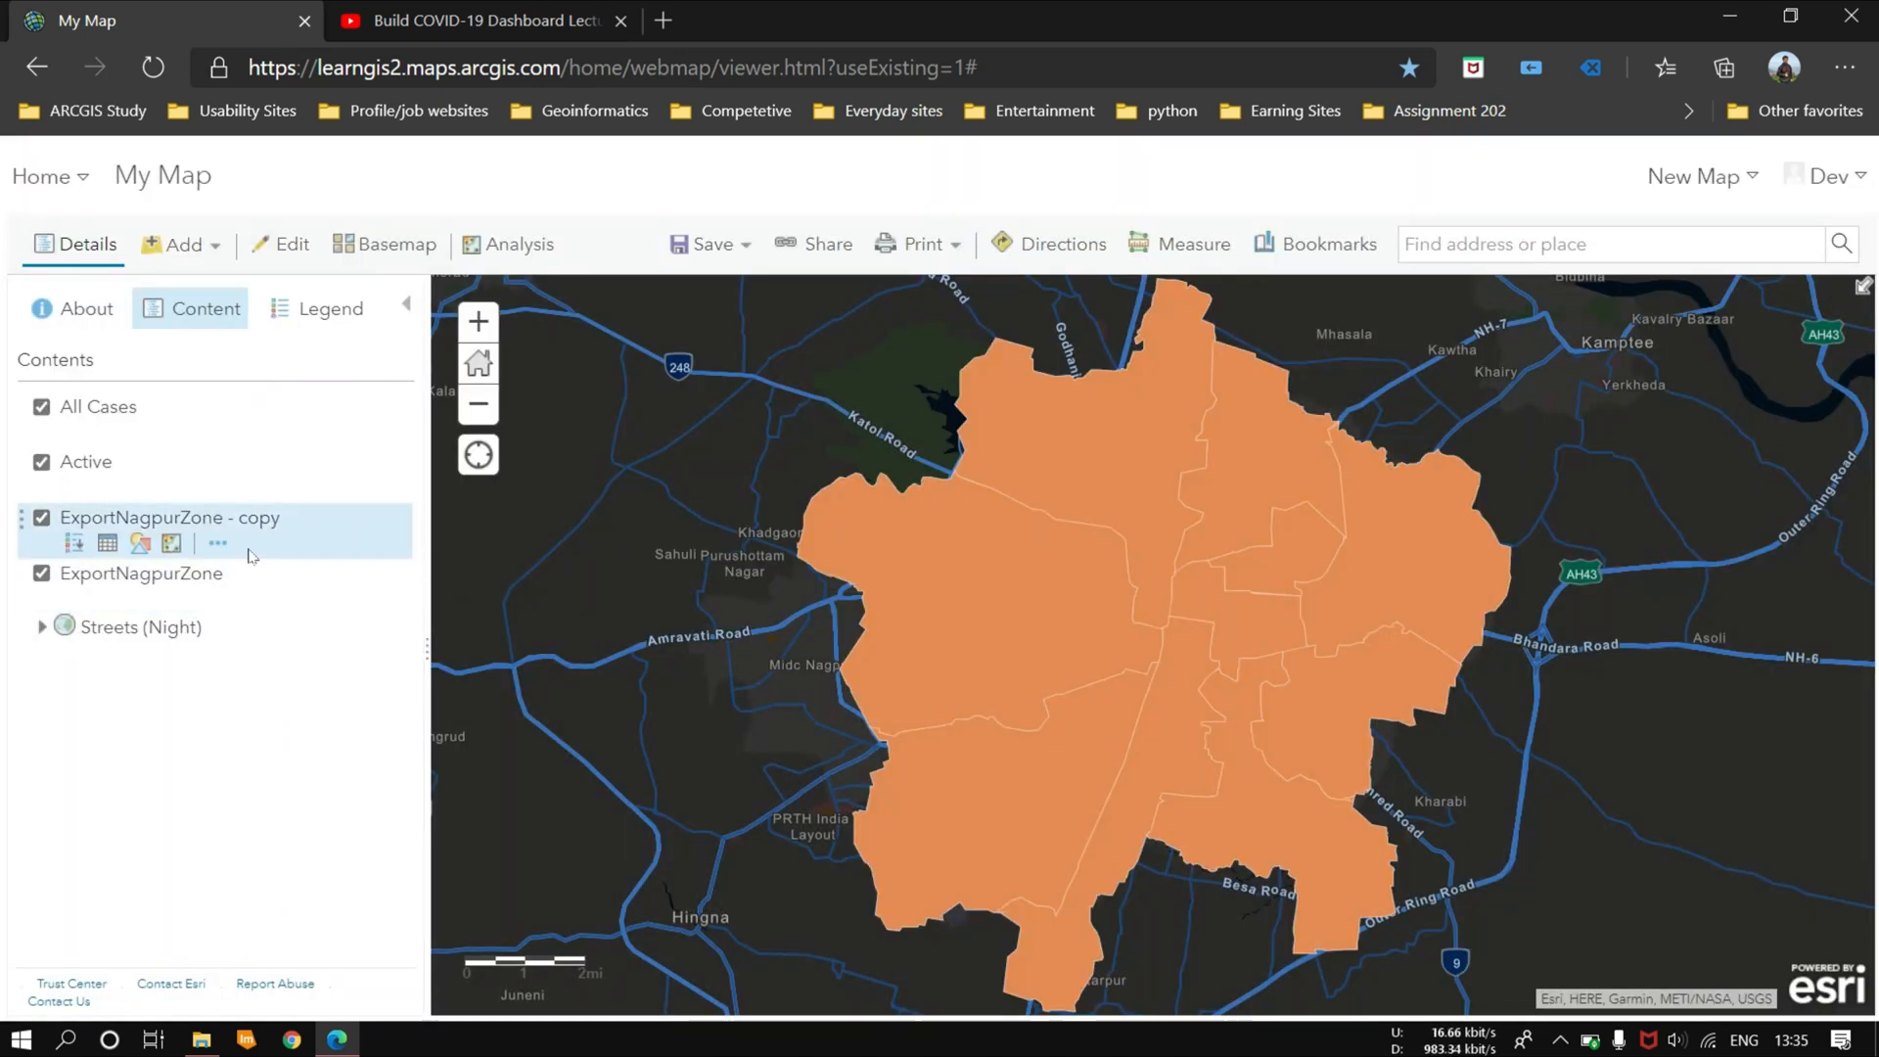
Step: Rename the remaining ExportNagpurZone copy as Cured
left_click(228, 542)
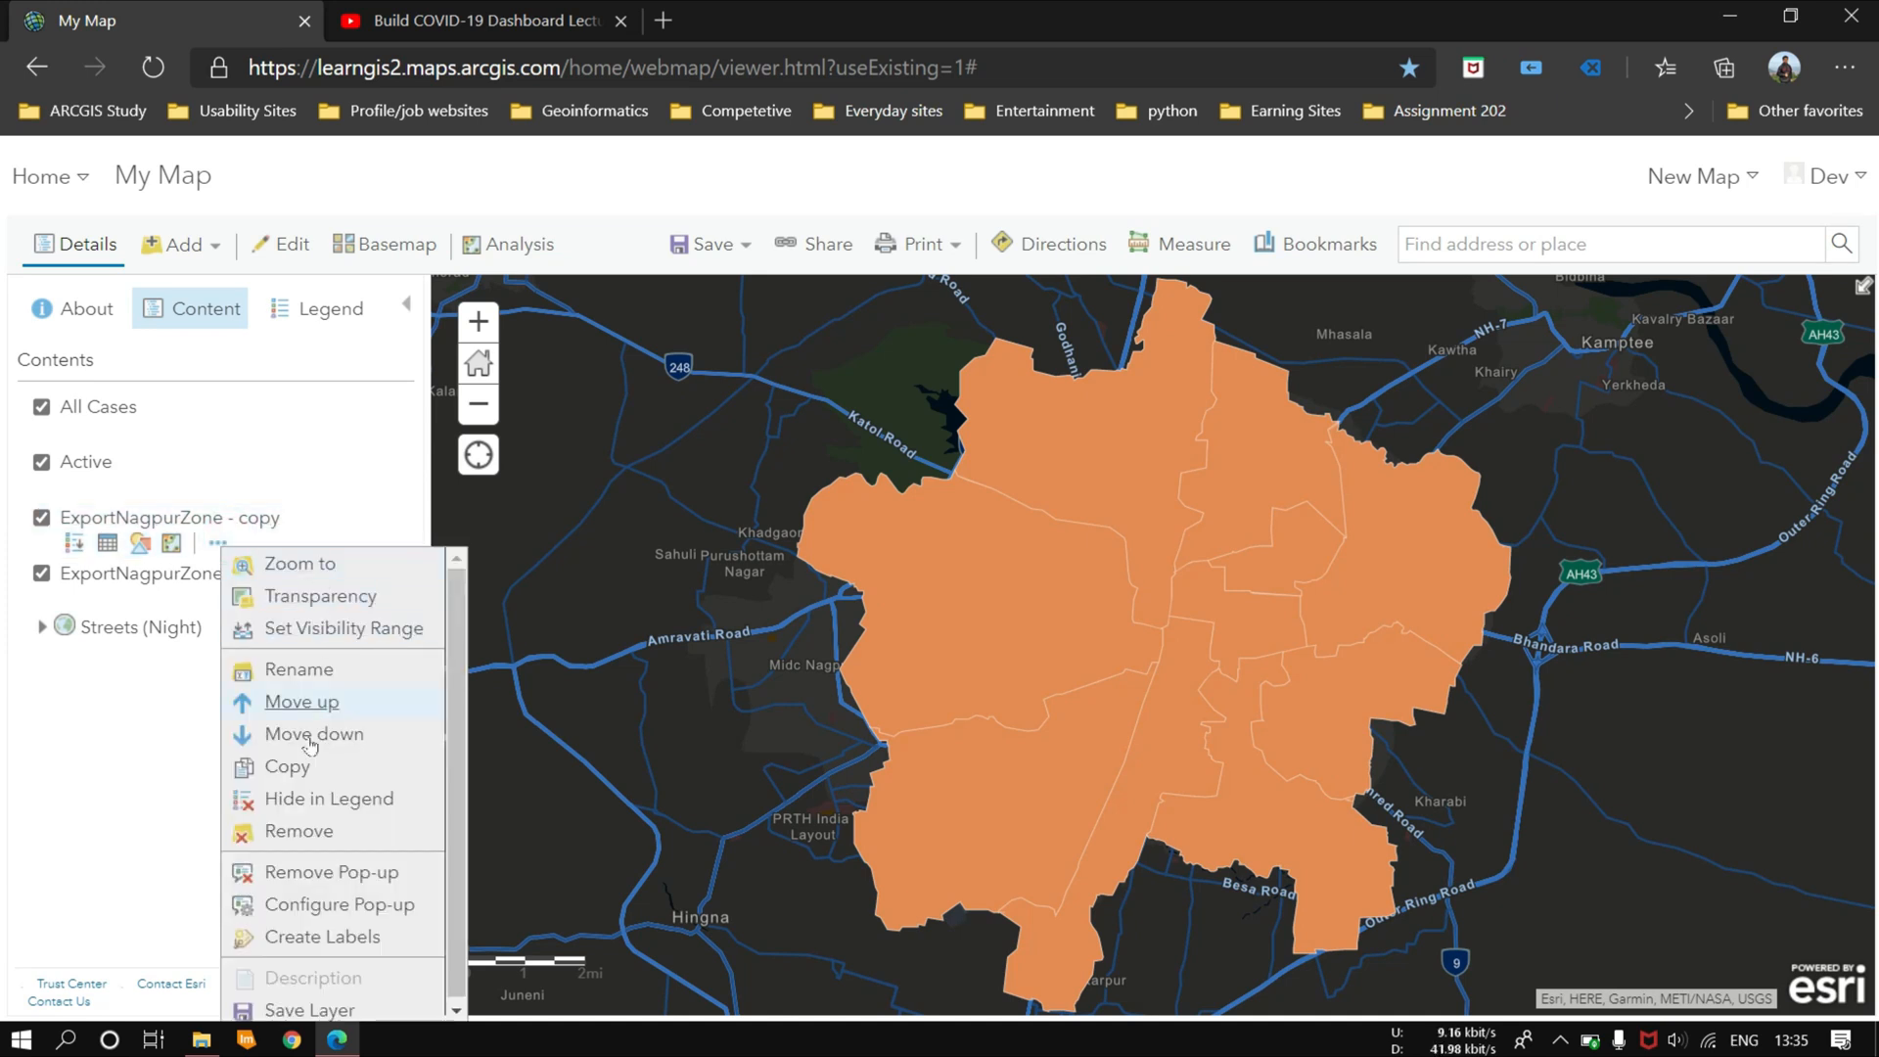
left_click(305, 671)
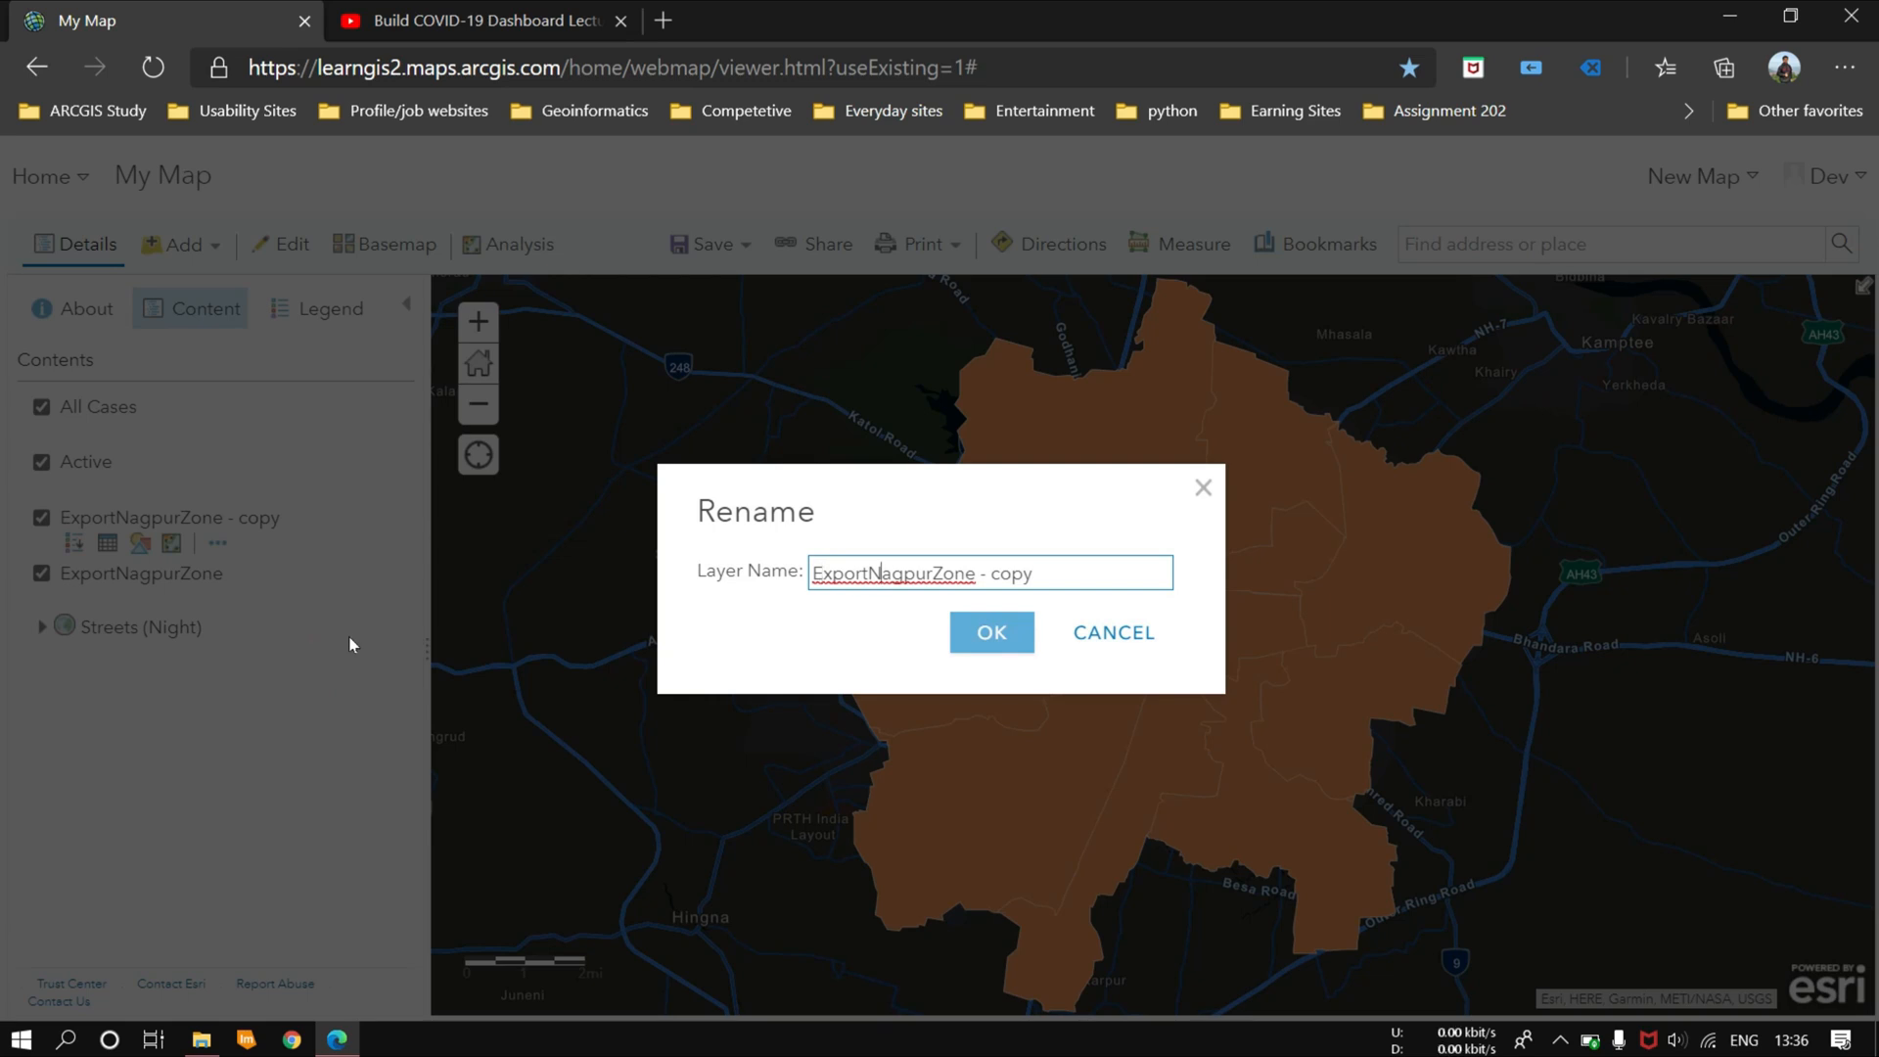
key("BackSpace")
key("BackSpace")
key("BackSpace")
key("BackSpace")
key("BackSpace")
key("BackSpace")
key("BackSpace")
key("BackSpace")
key("BackSpace")
key("BackSpace")
key("BackSpace")
key("BackSpace")
key("BackSpace")
key("BackSpace")
key("BackSpace")
key("BackSpace")
key("BackSpace")
key("BackSpace")
key("BackSpace")
key("BackSpace")
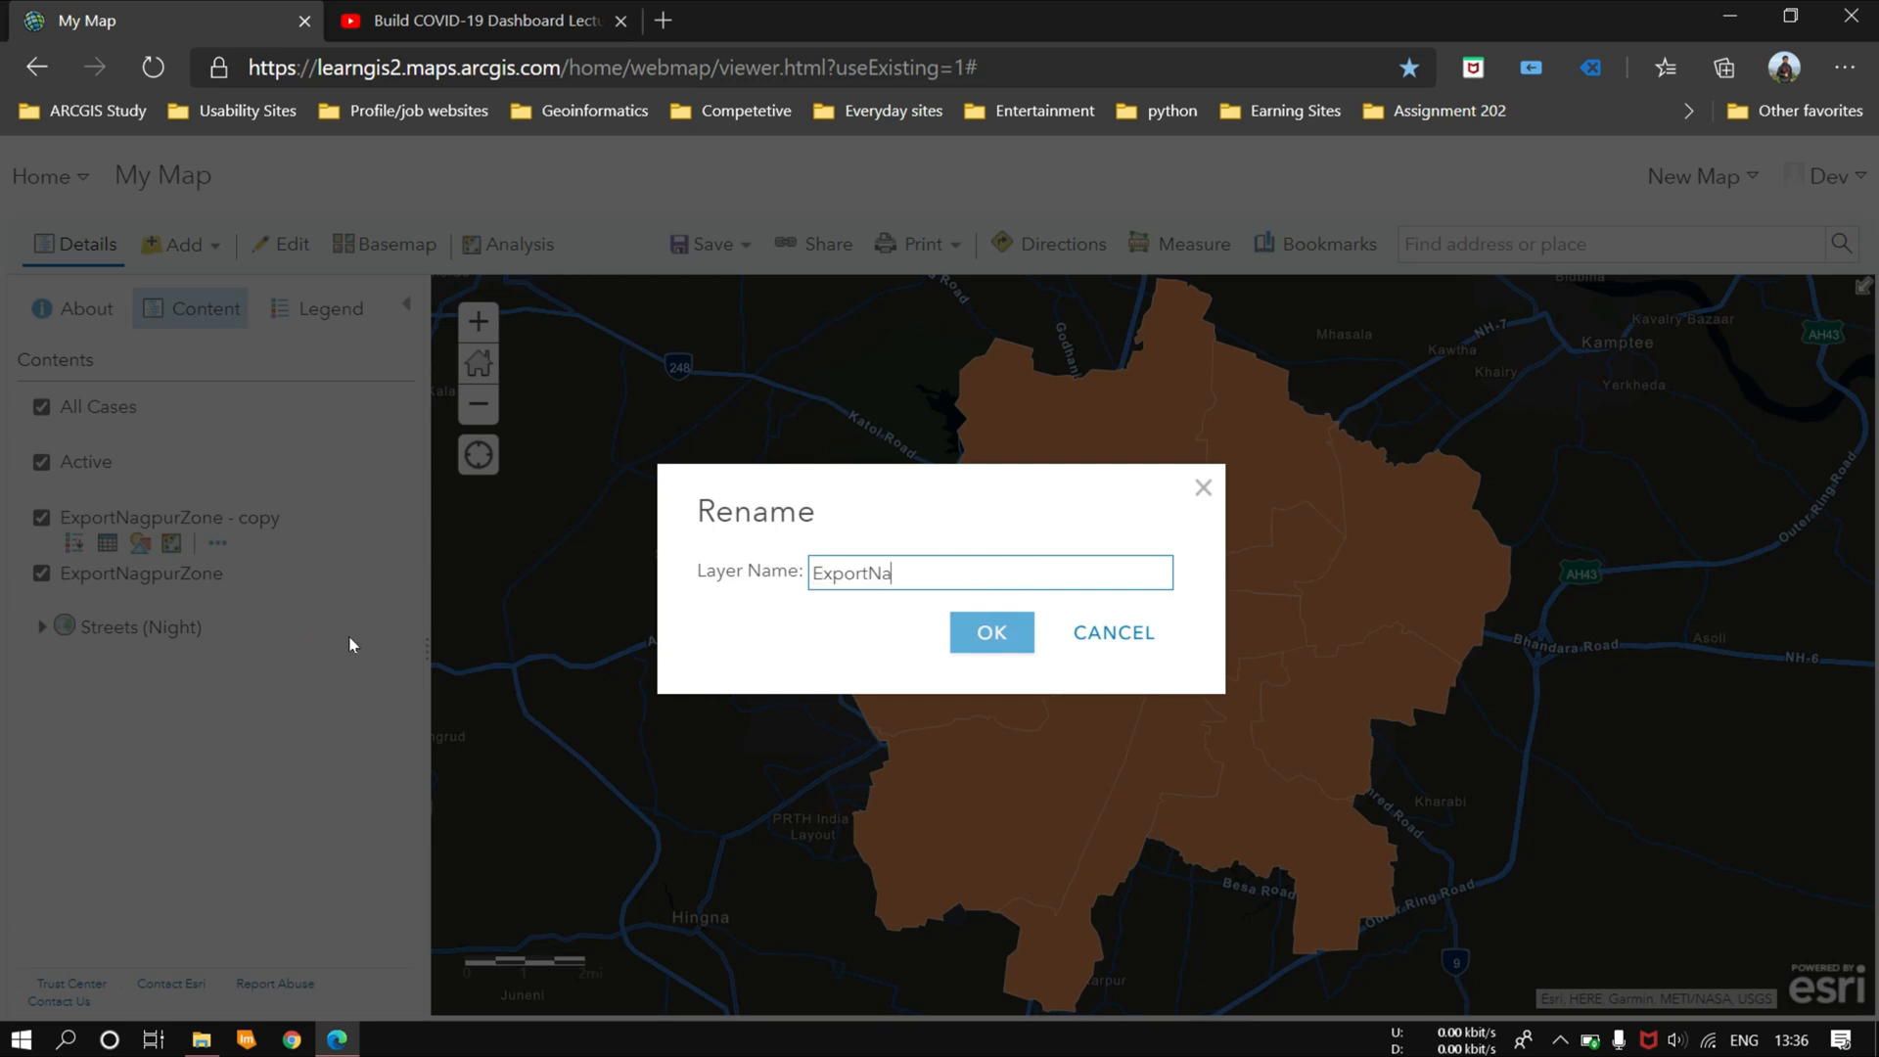
type("Cured")
left_click(984, 632)
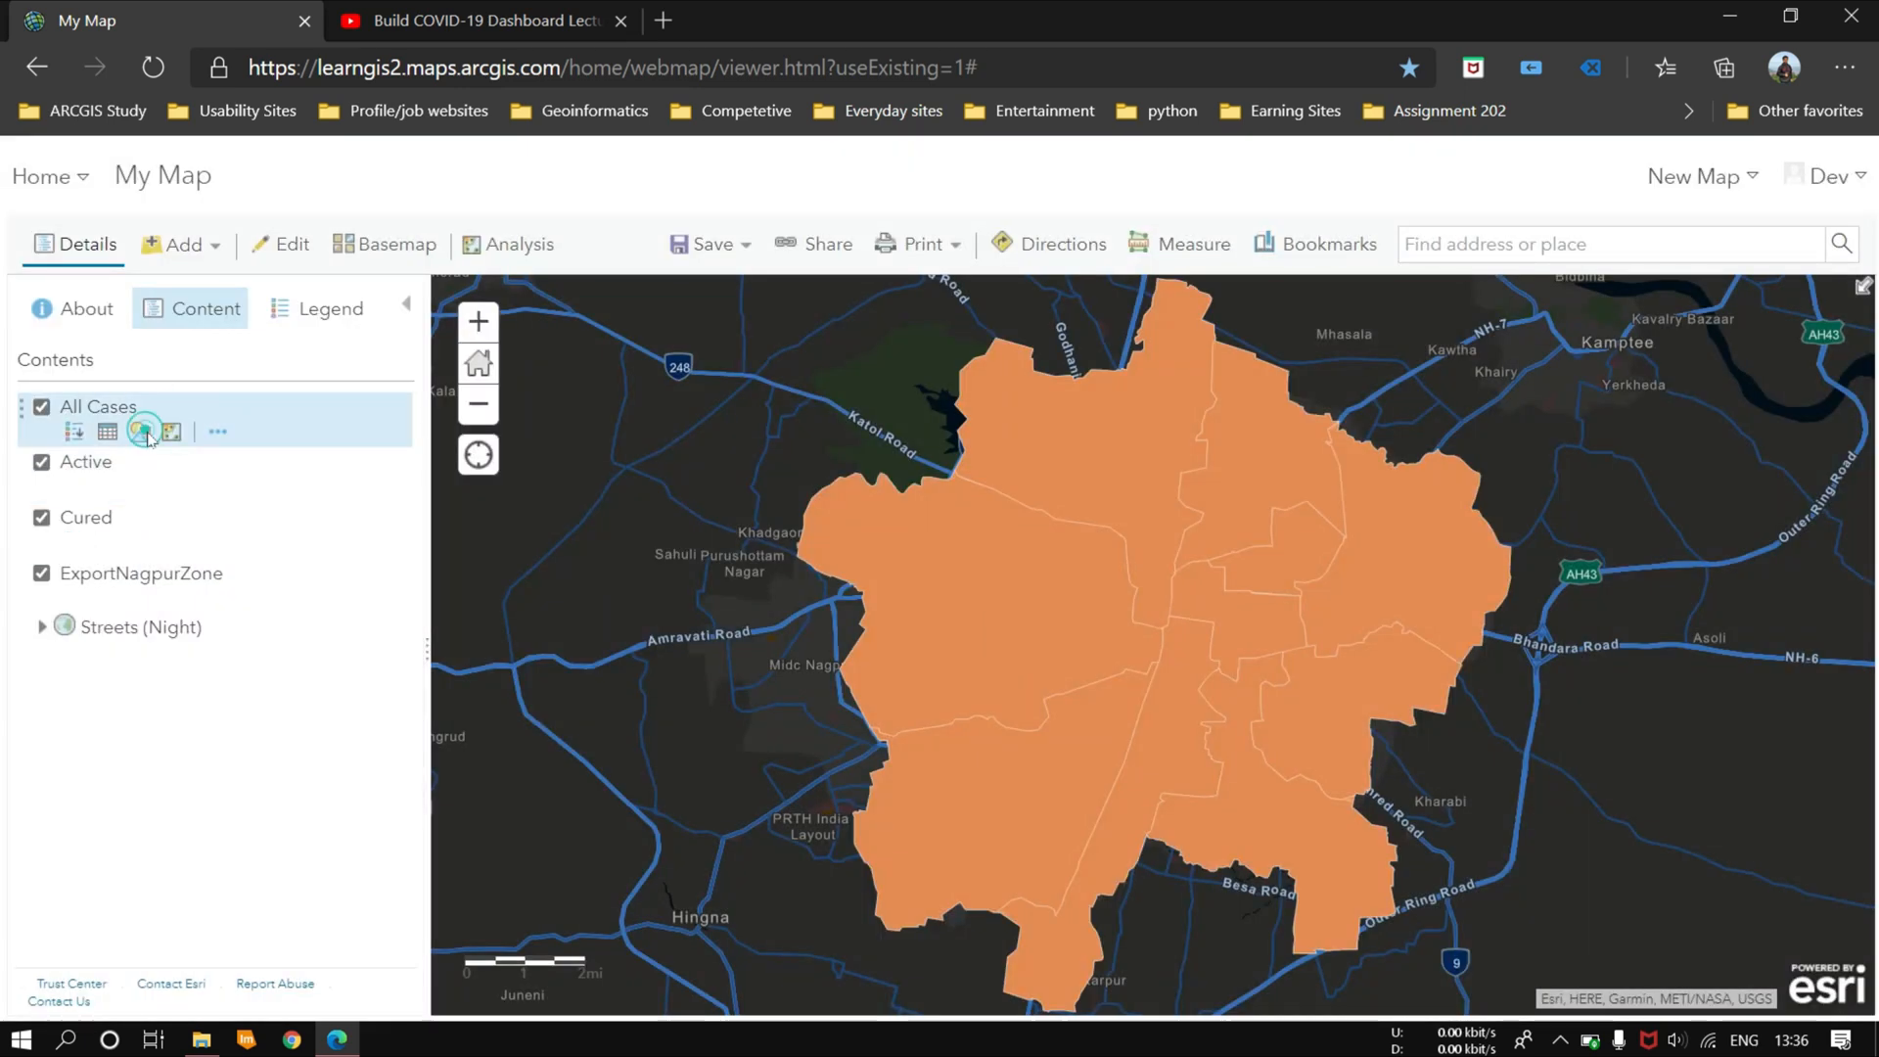
Step: Style the All Cases layer by the All_cases attribute with size-based symbols
left_click(142, 435)
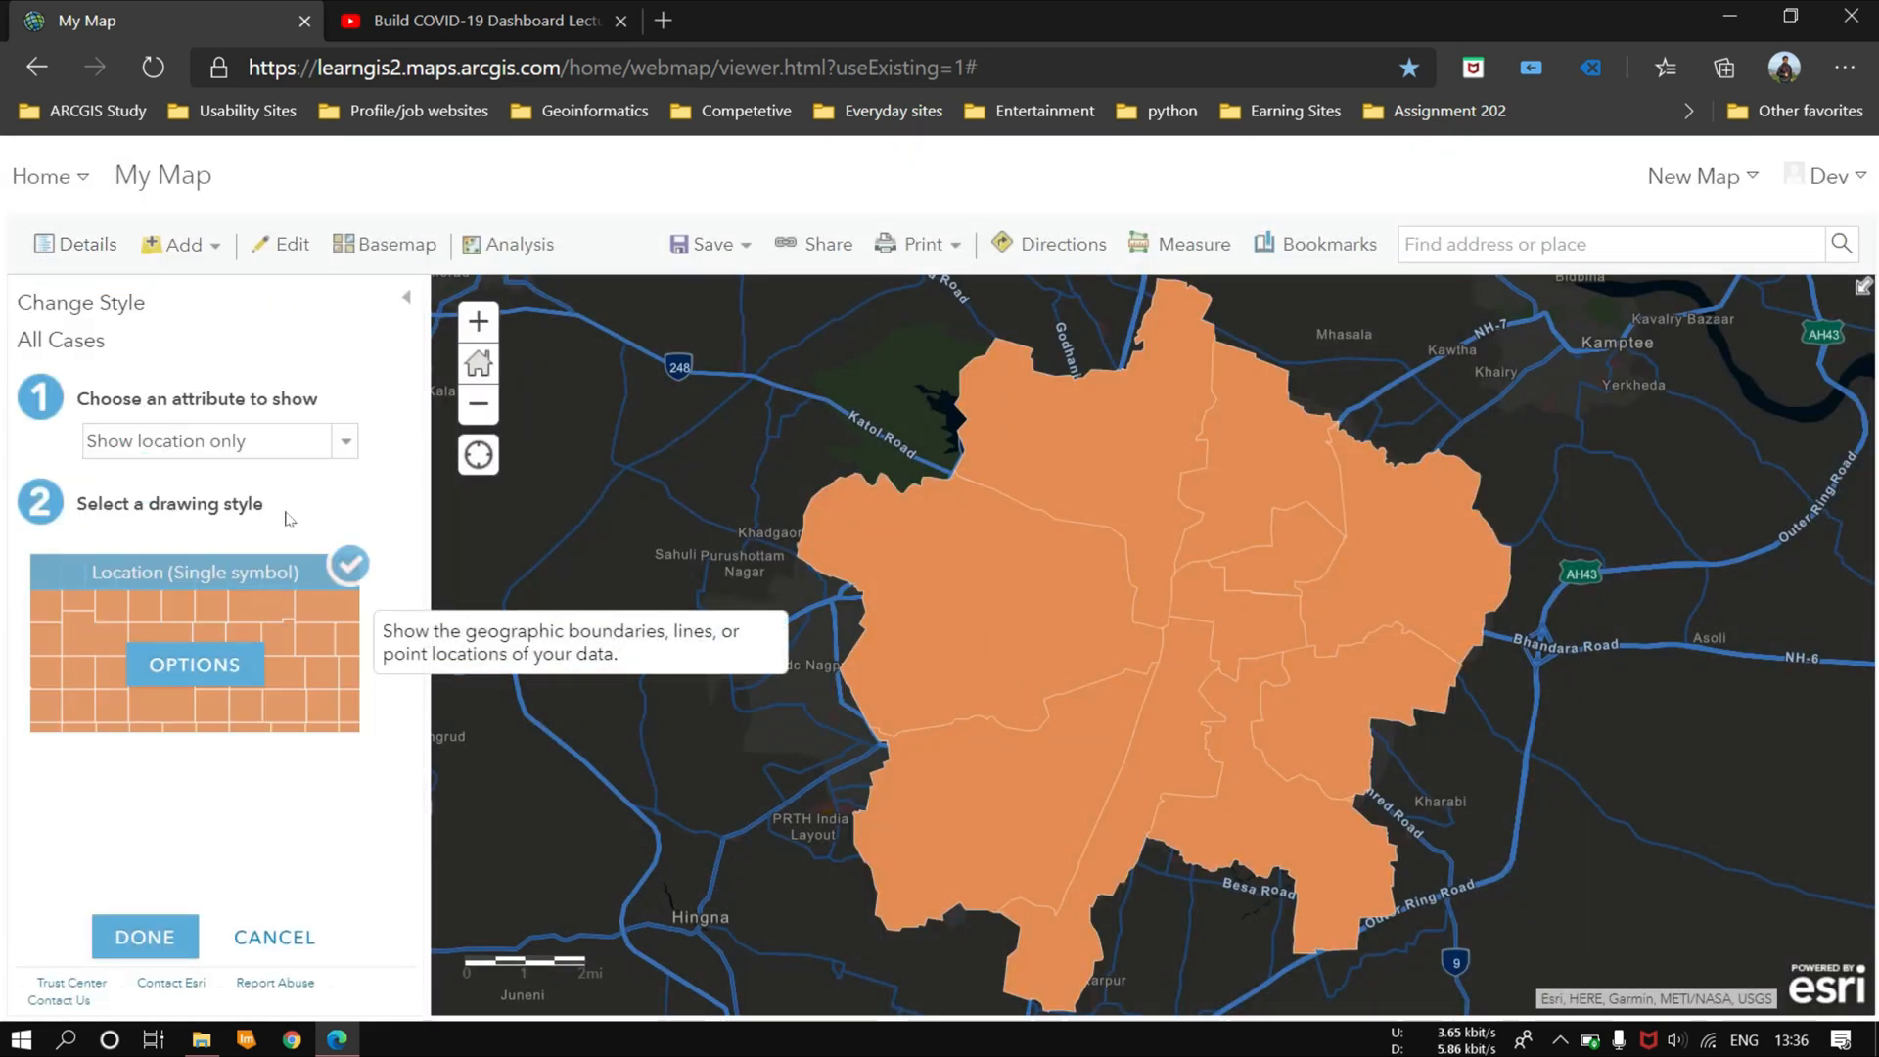
left_click(304, 450)
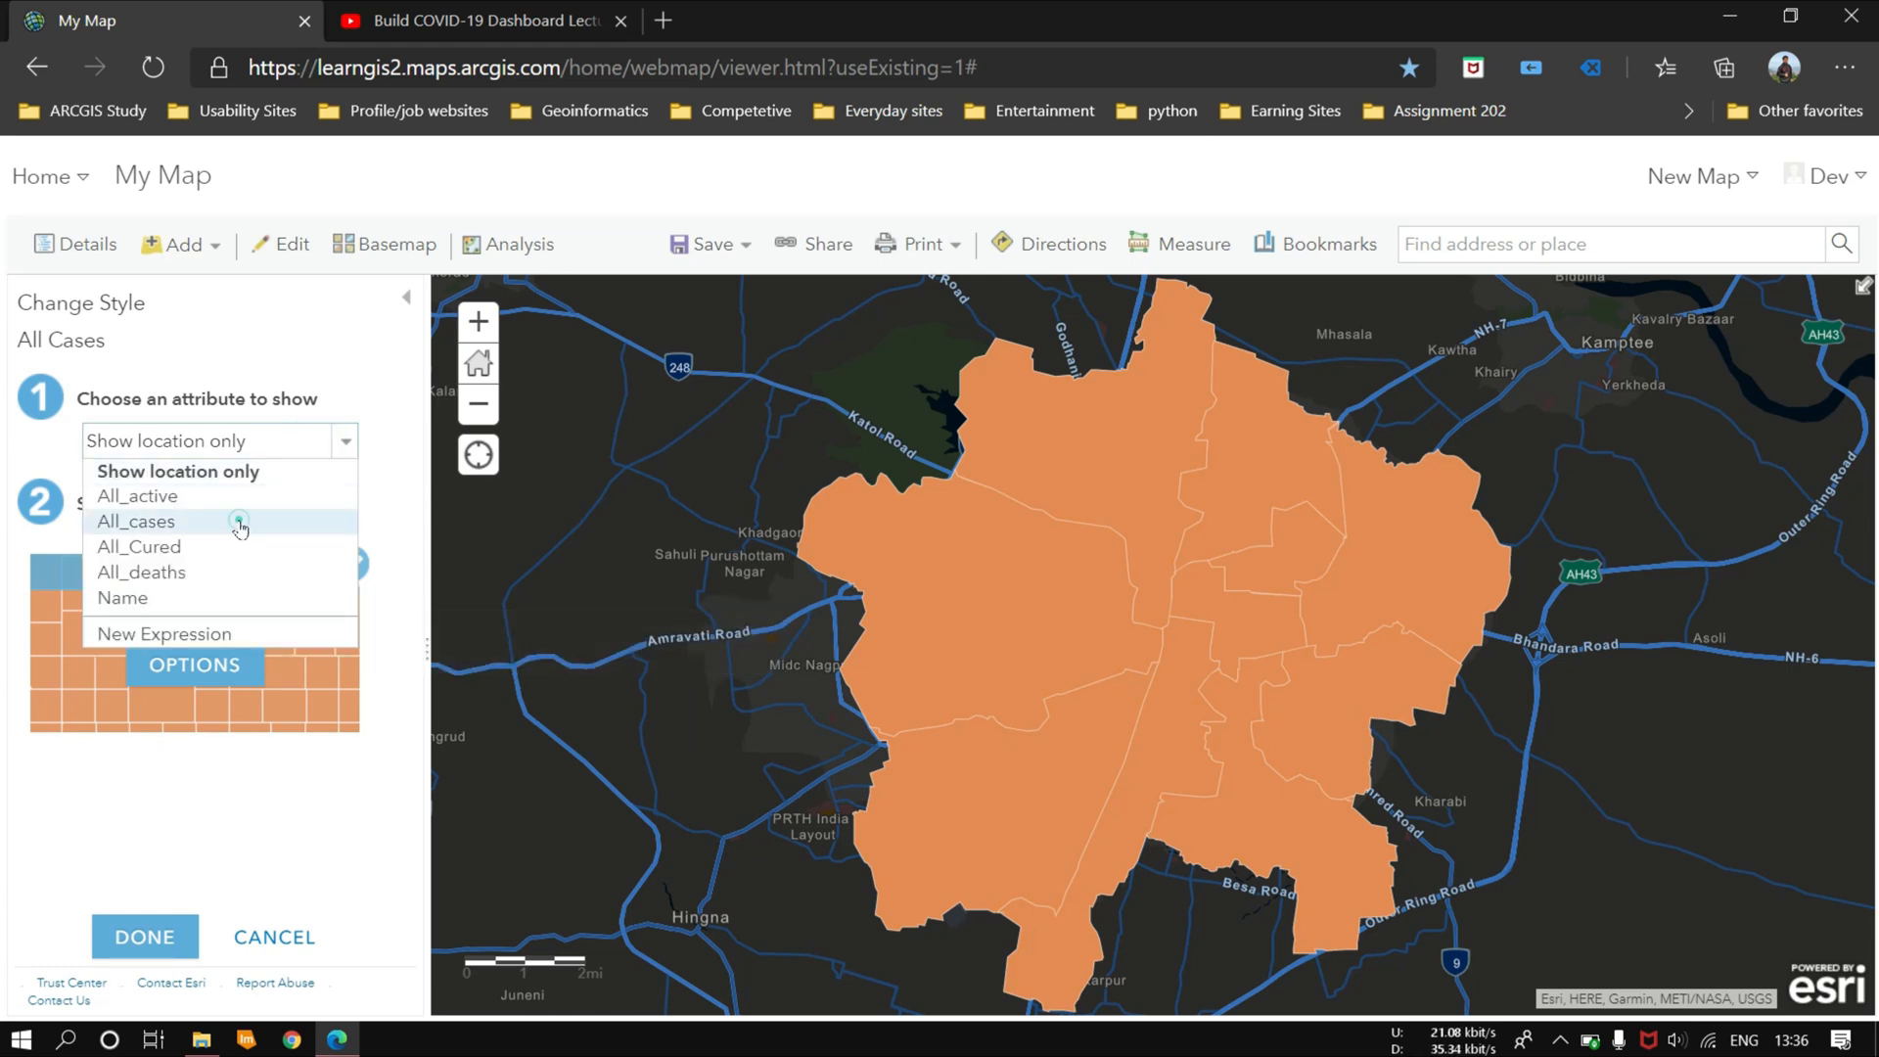
left_click(237, 521)
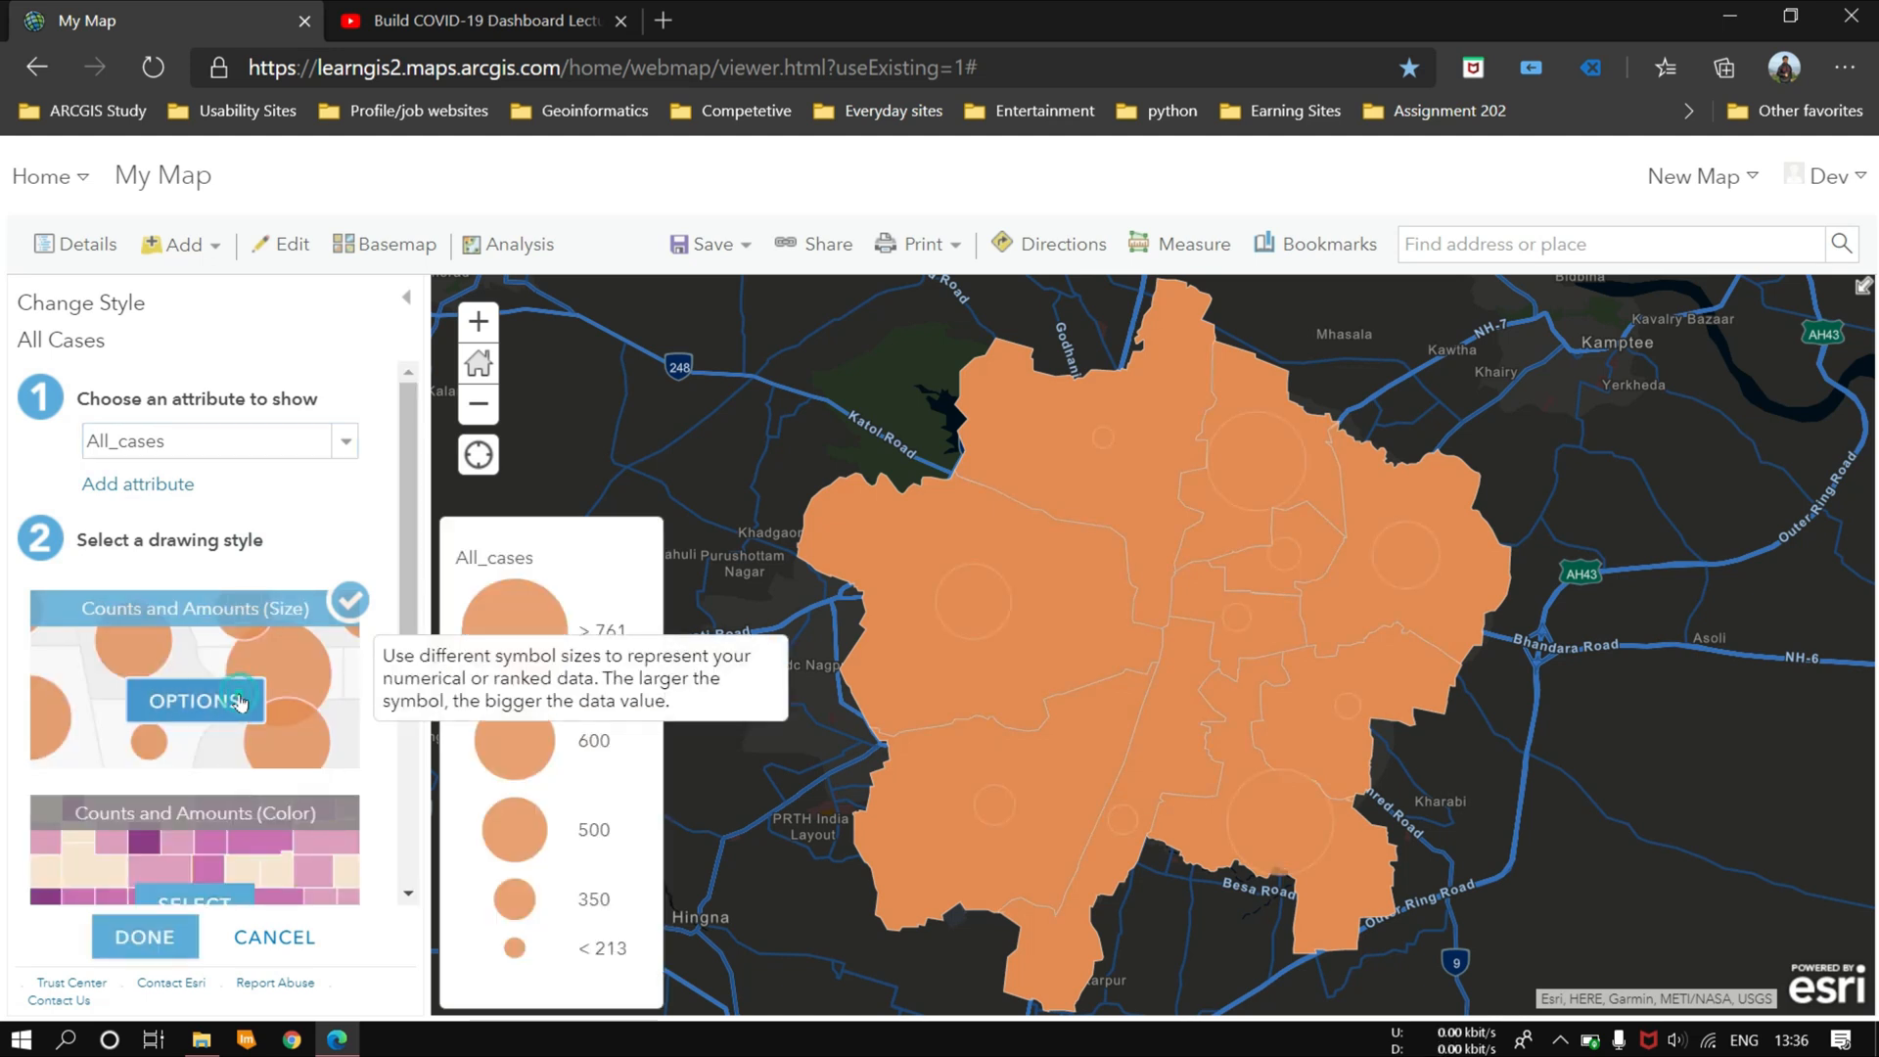
Step: Give the All Cases circle symbols a red #FF0000 fill with partial transparency
left_click(240, 702)
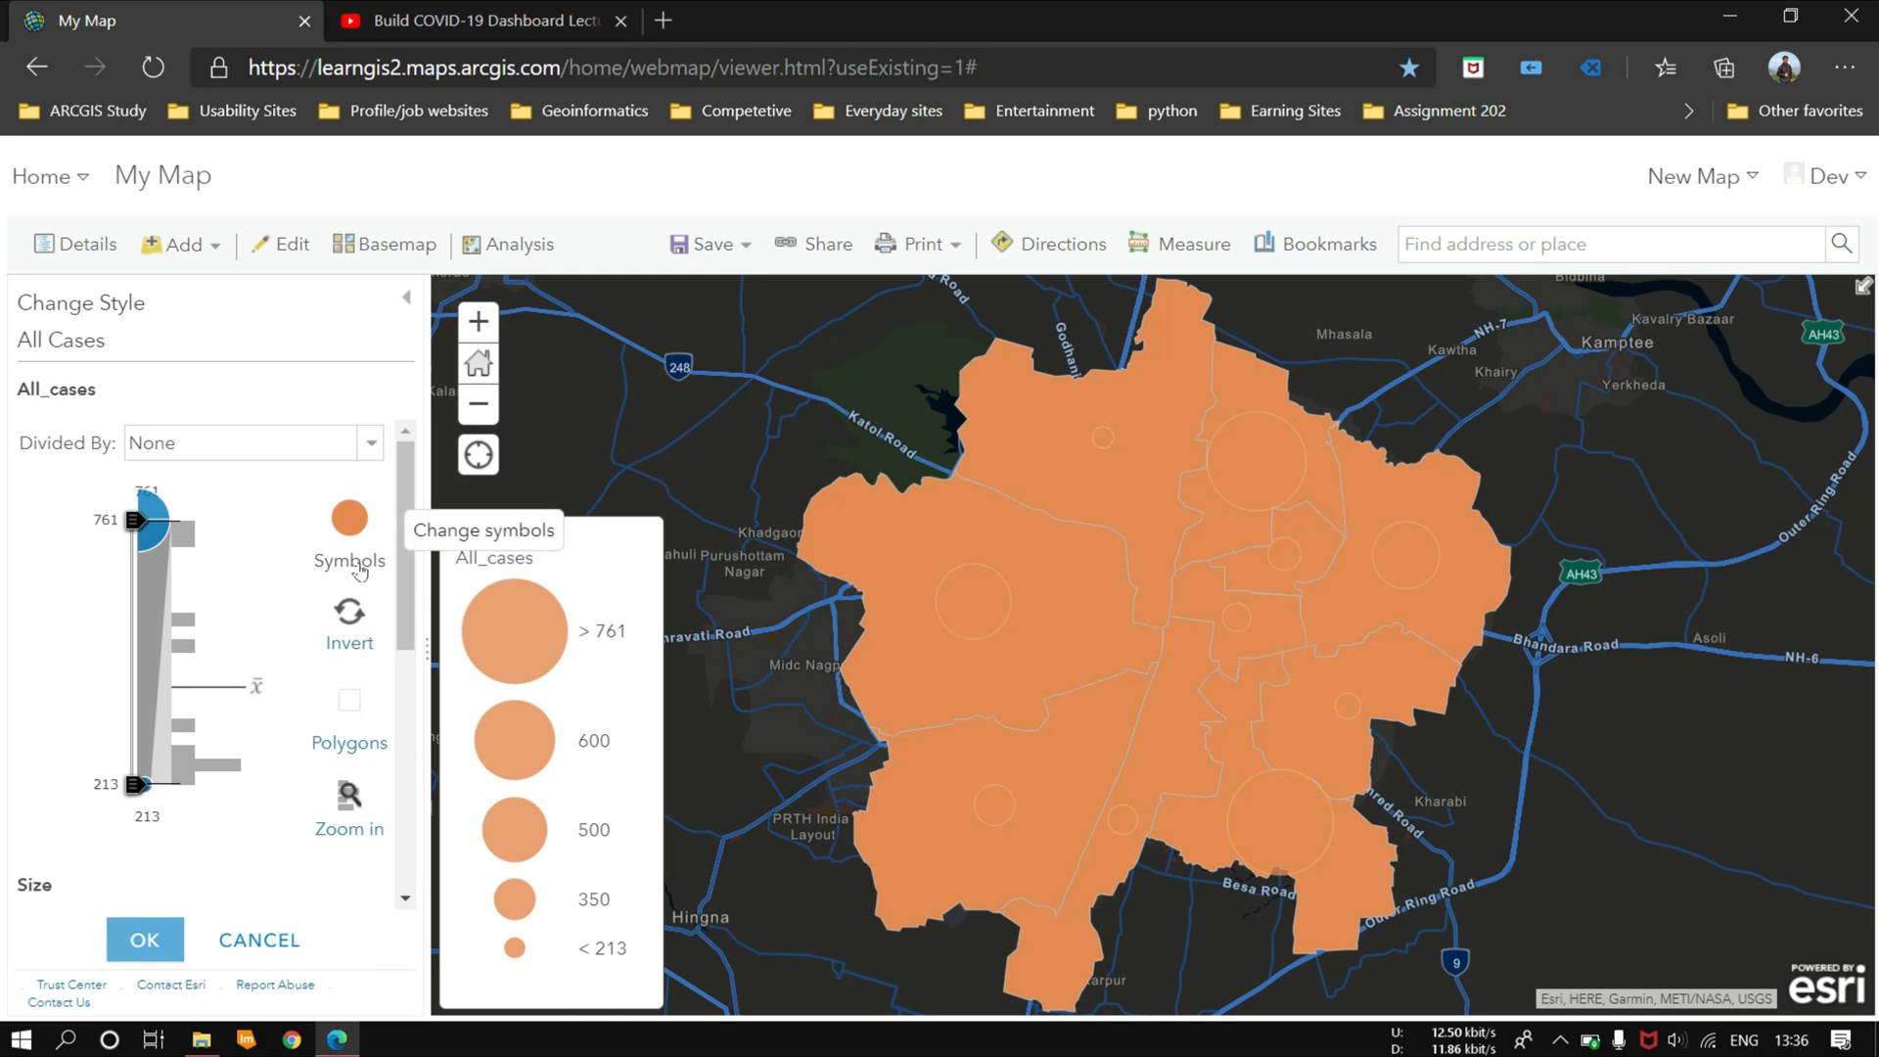
left_click(352, 521)
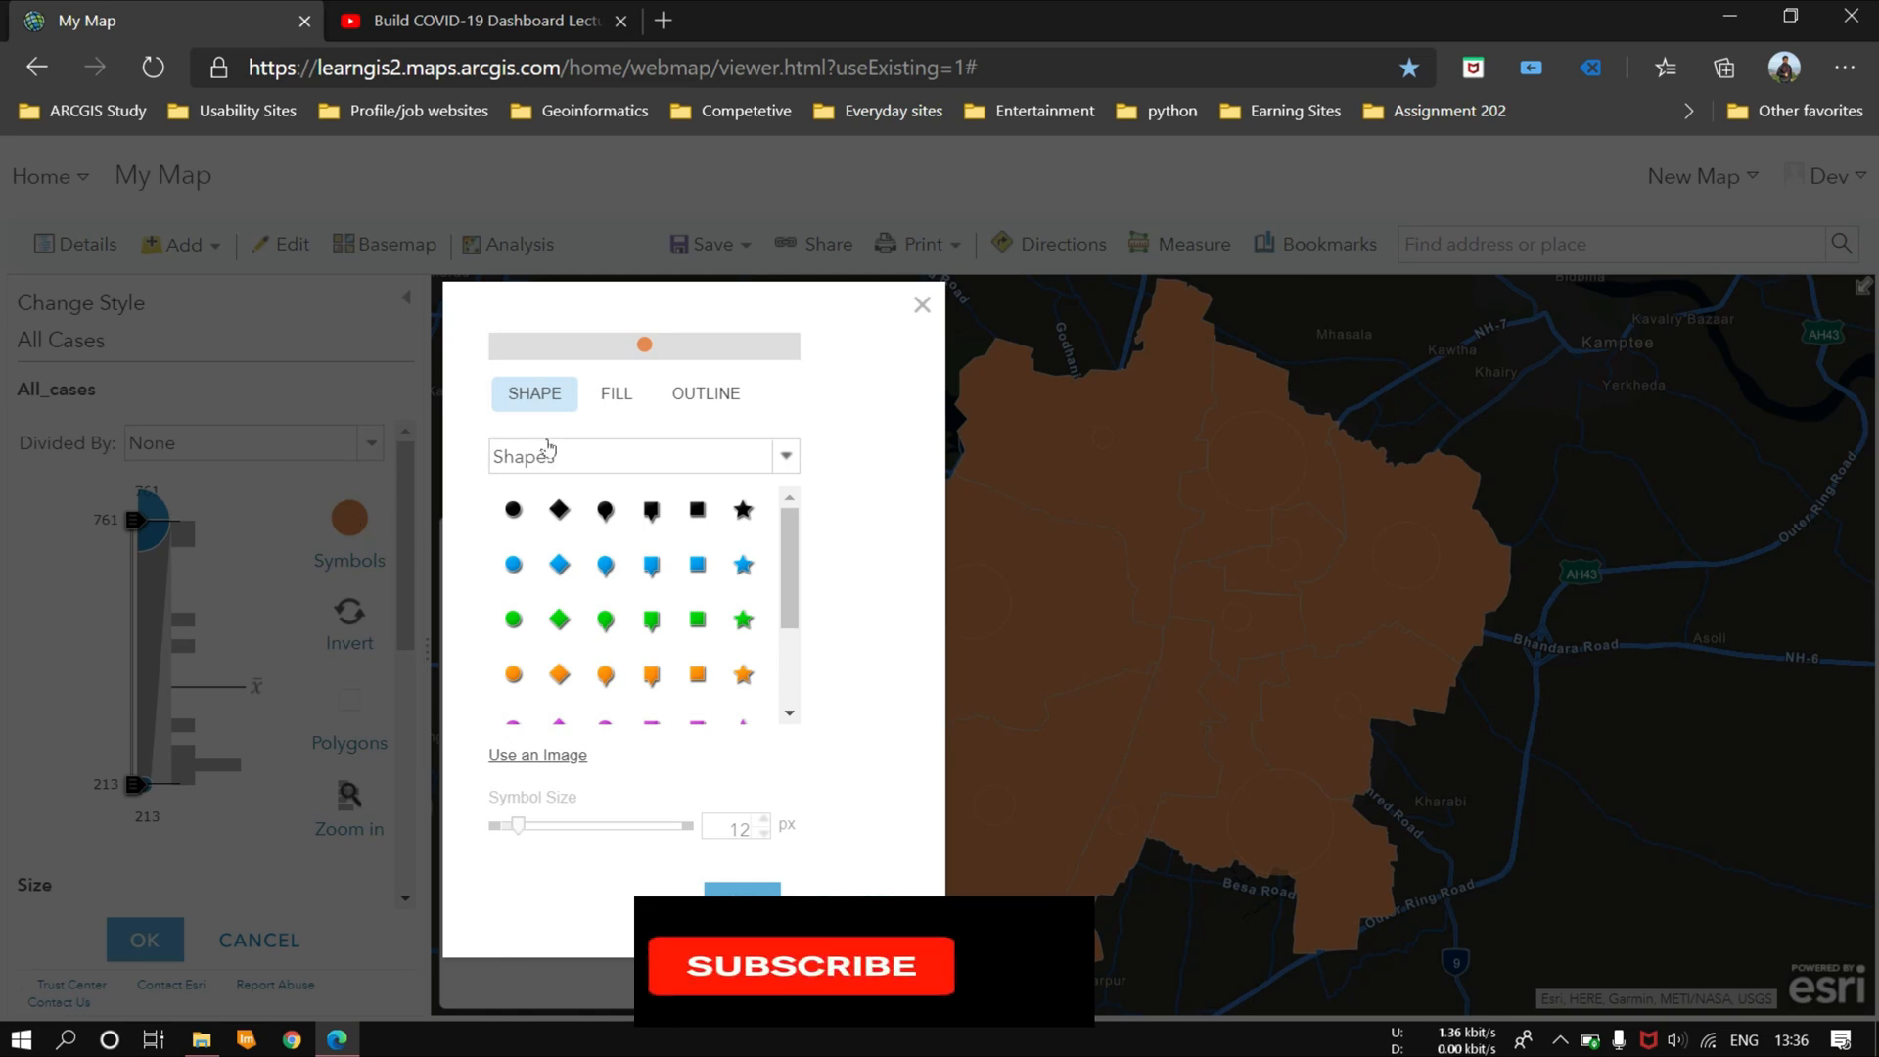
left_click(627, 396)
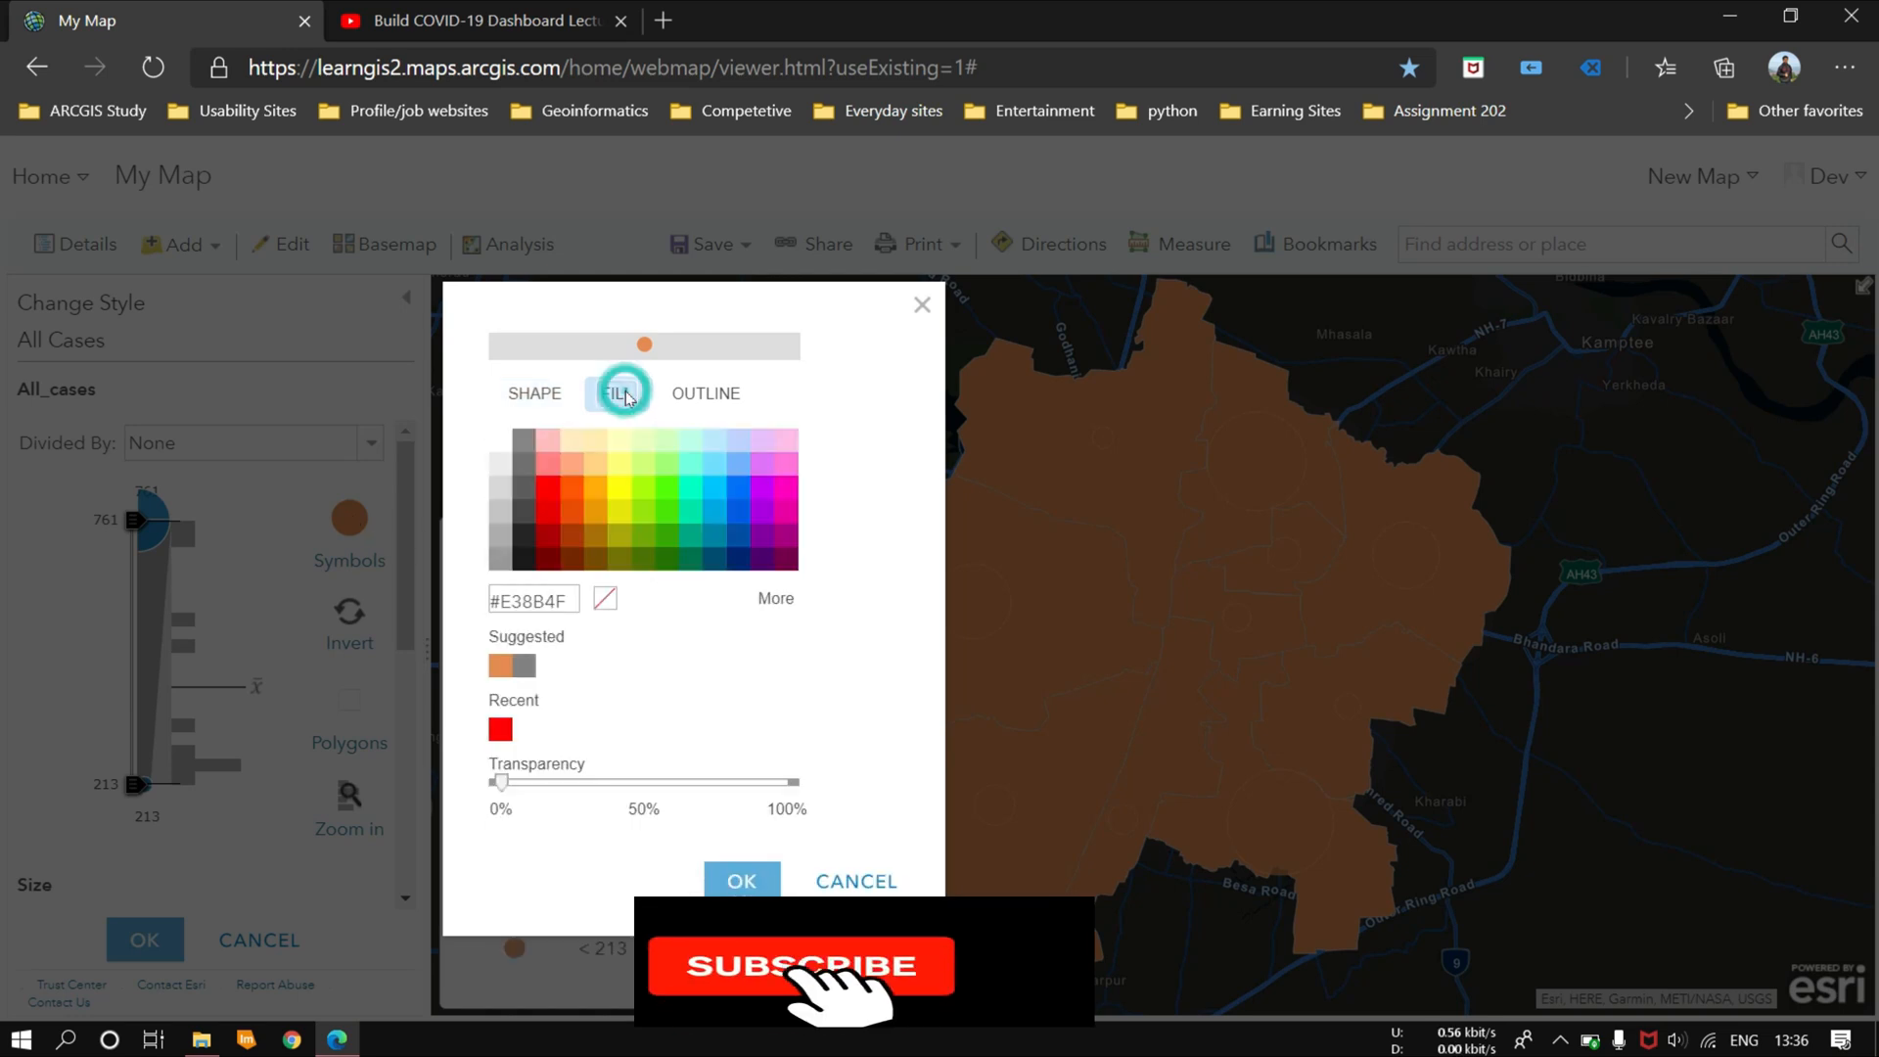
left_click(551, 490)
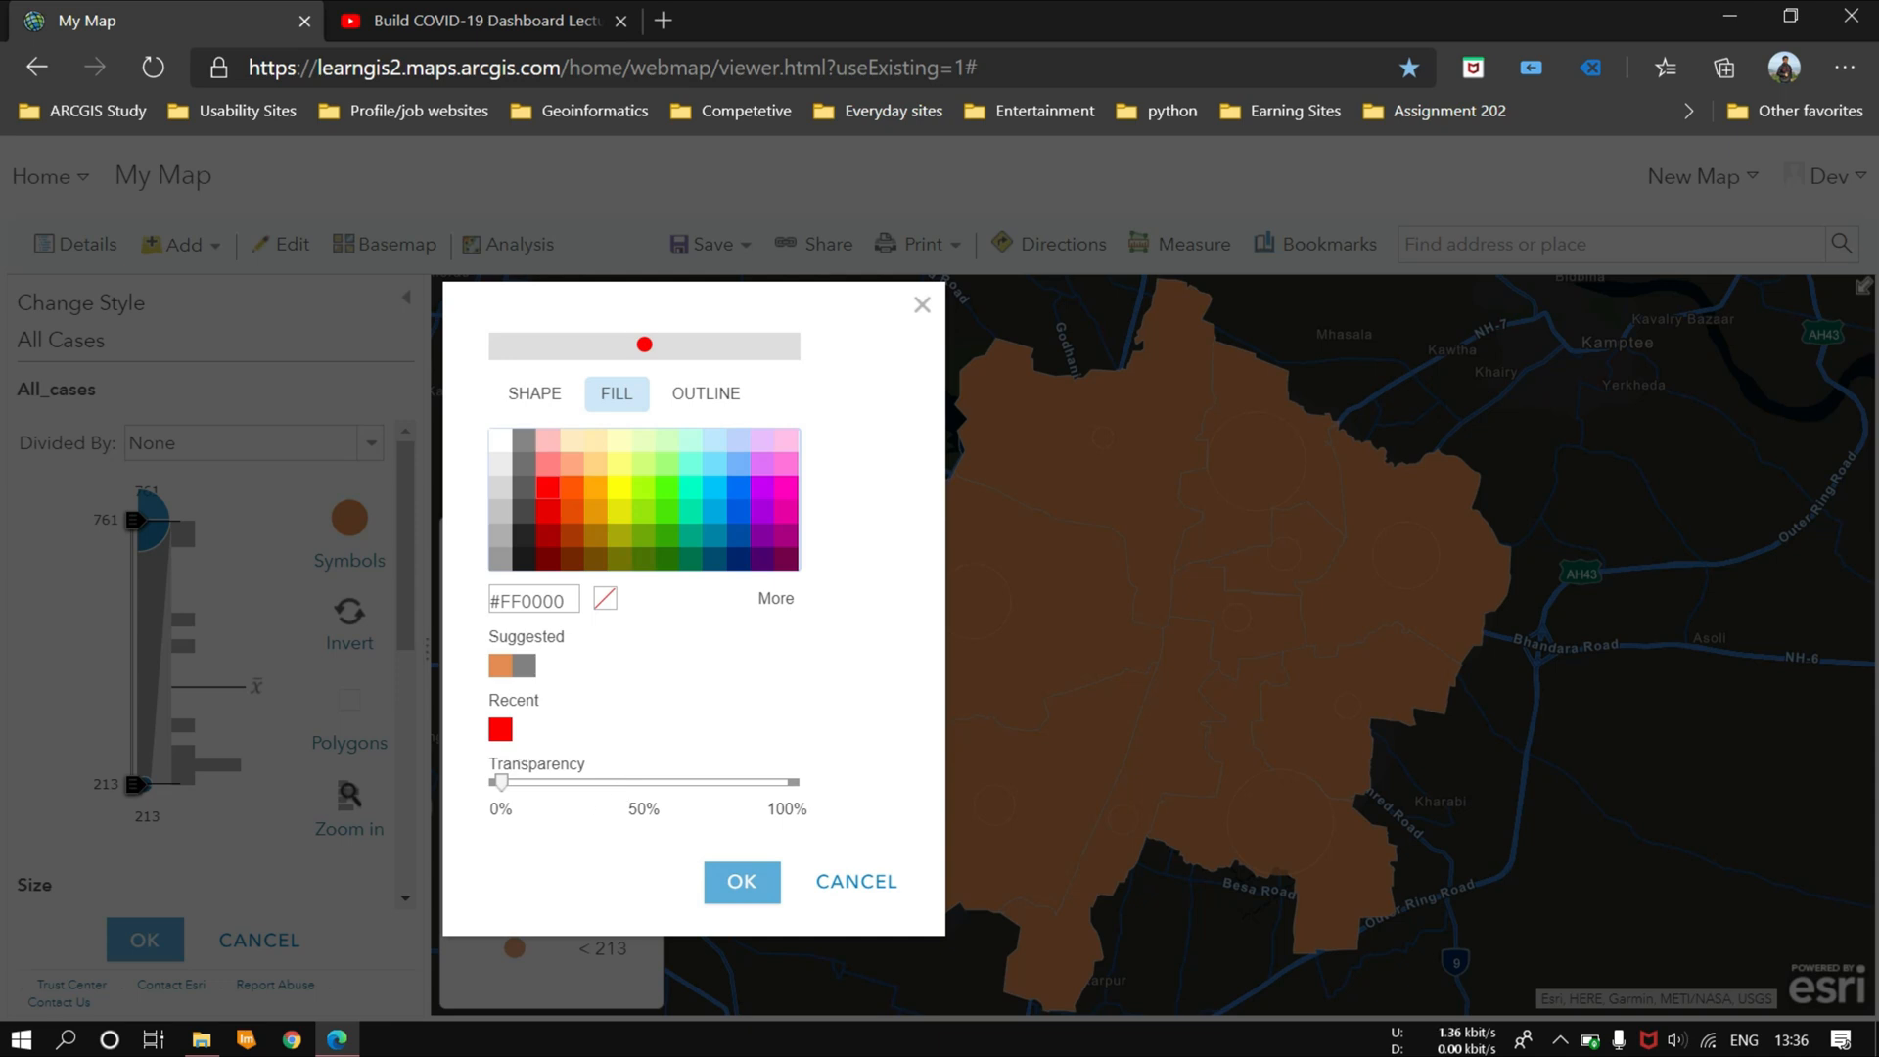
left_click_drag(504, 788, 562, 790)
left_click(742, 881)
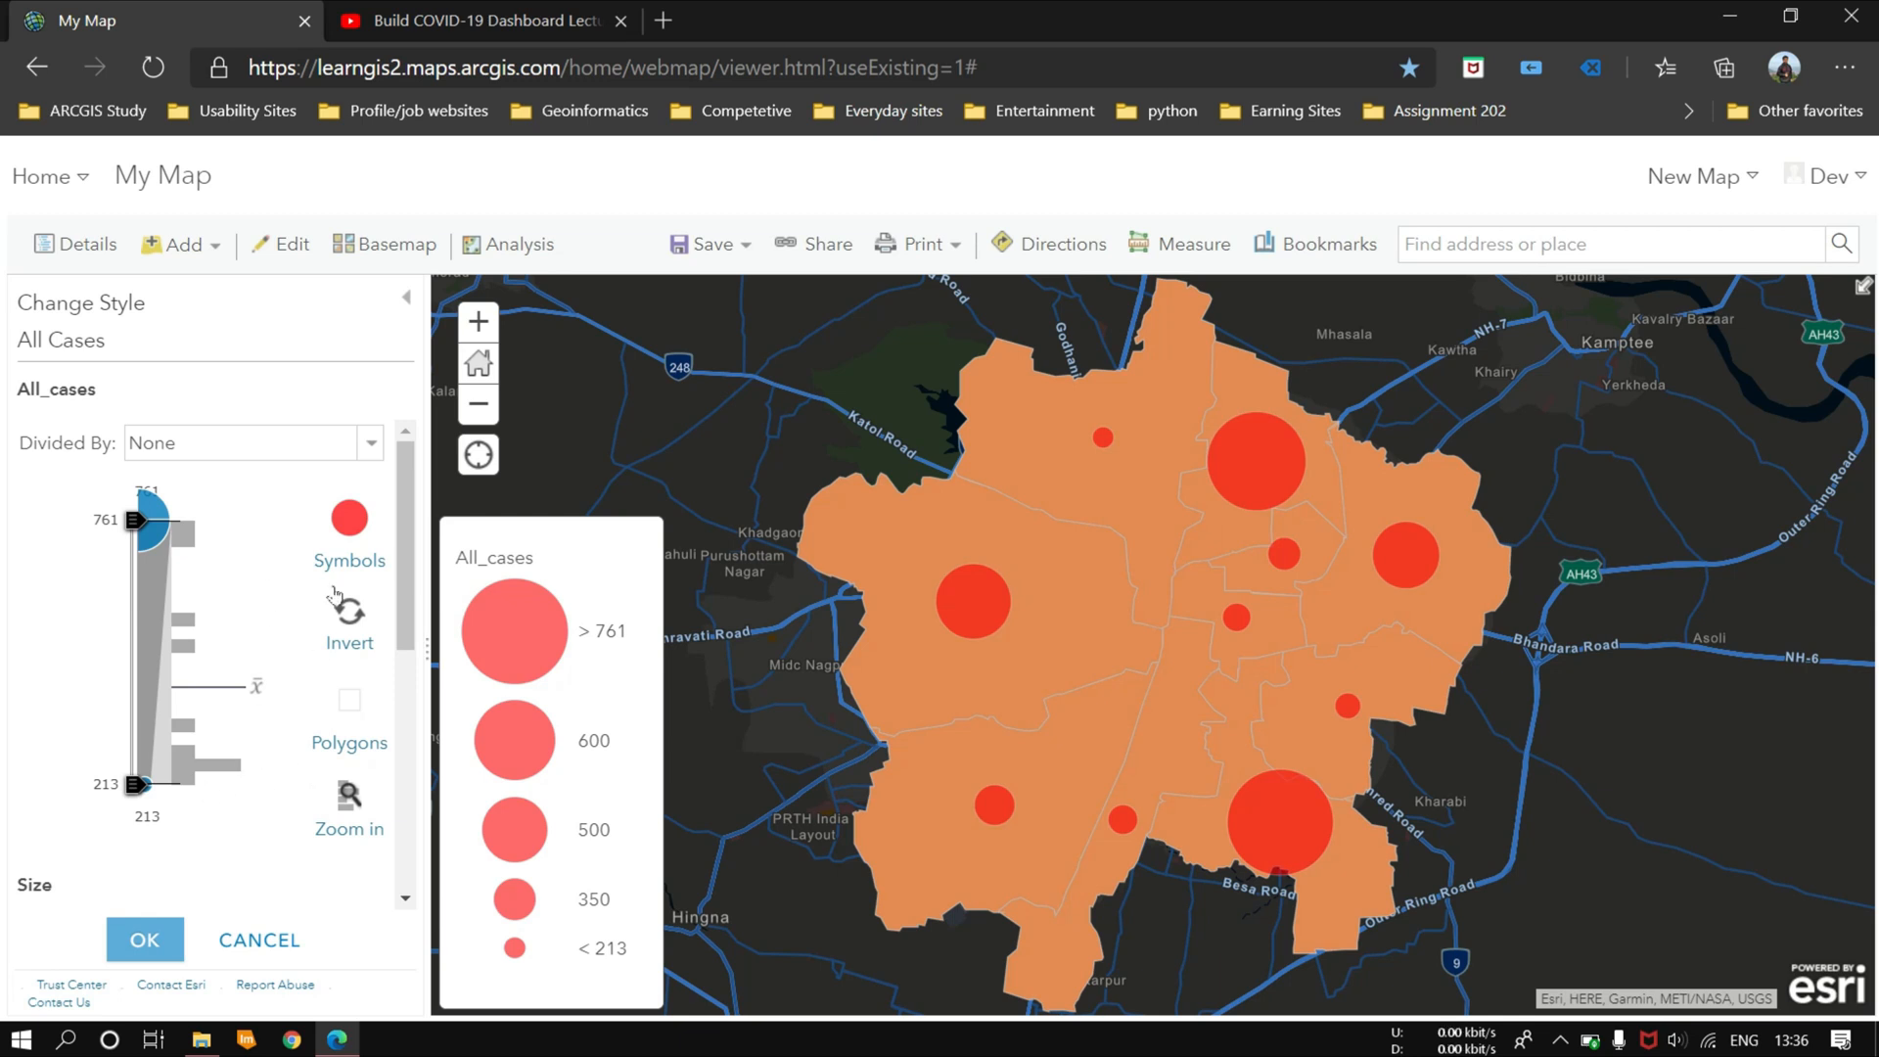
Step: Try classifying the All_cases data for the circle sizes, and switch the classification back off
scroll(265, 764, "down", 3)
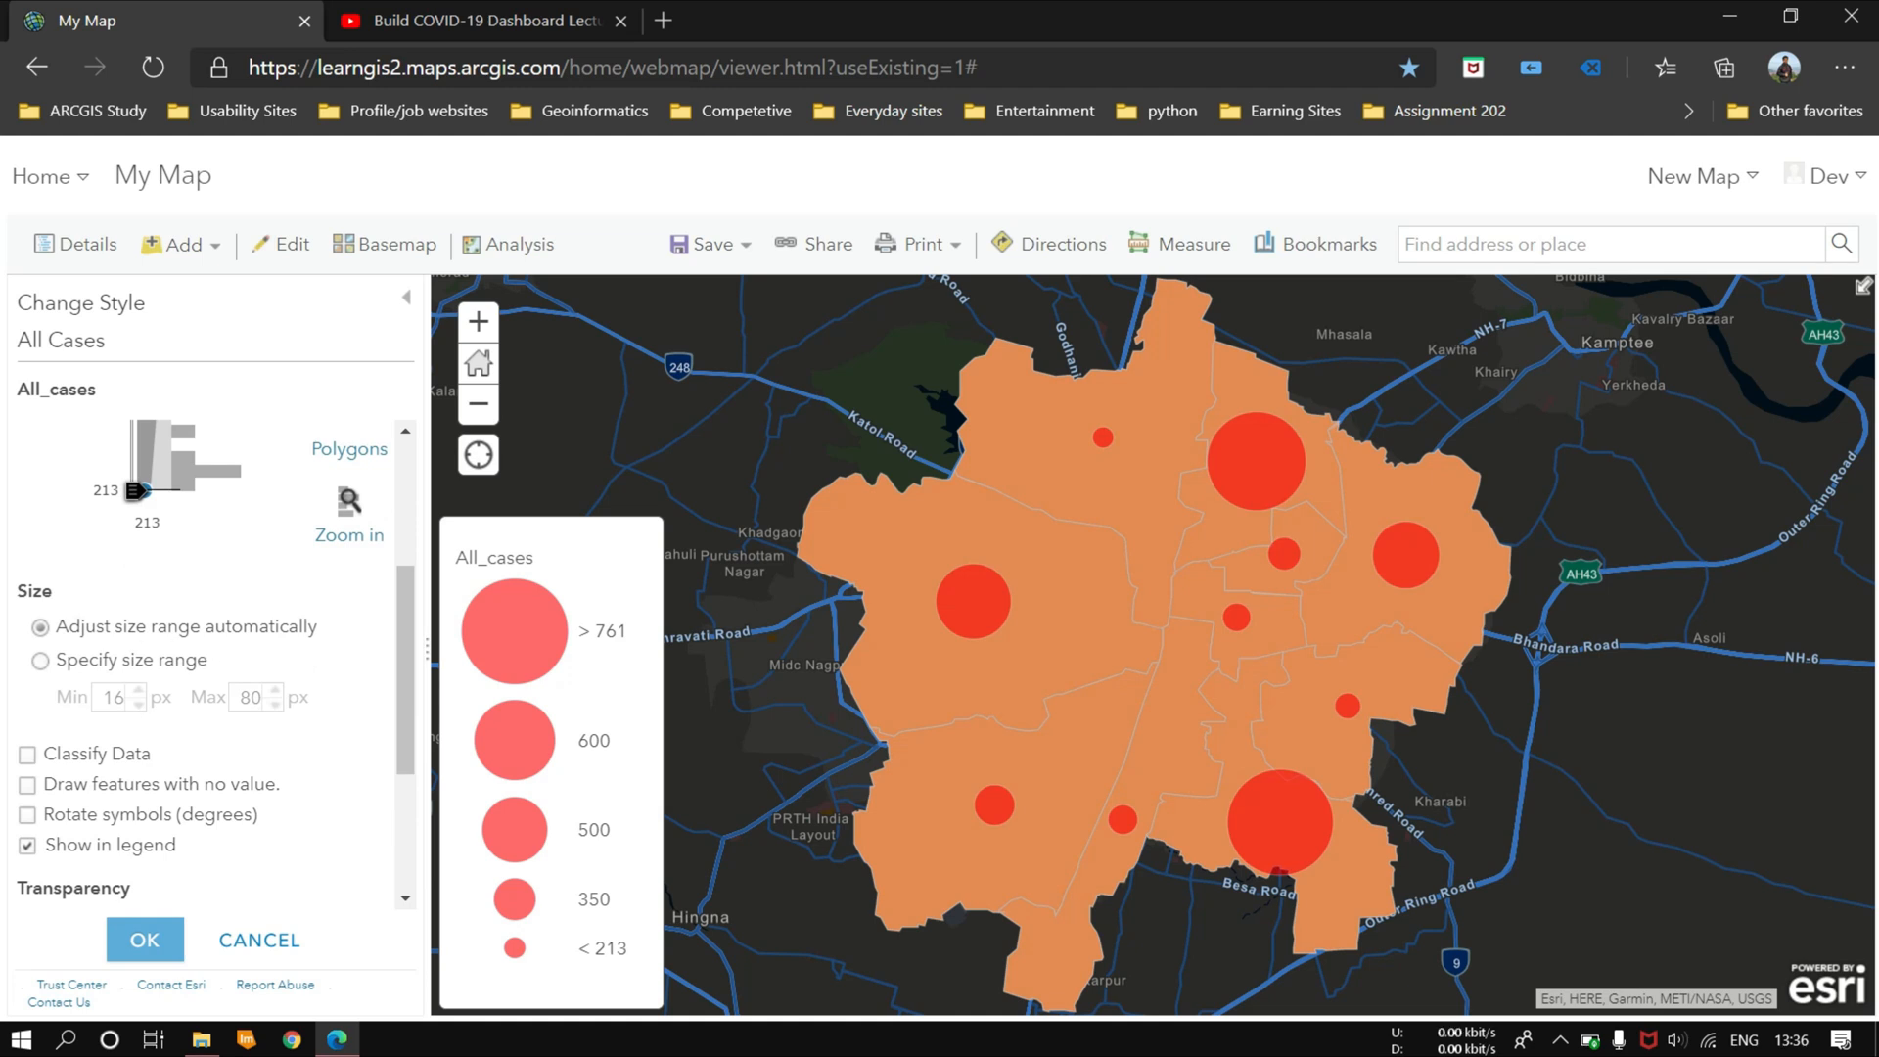
scroll(30, 717, "down", 1)
left_click(27, 681)
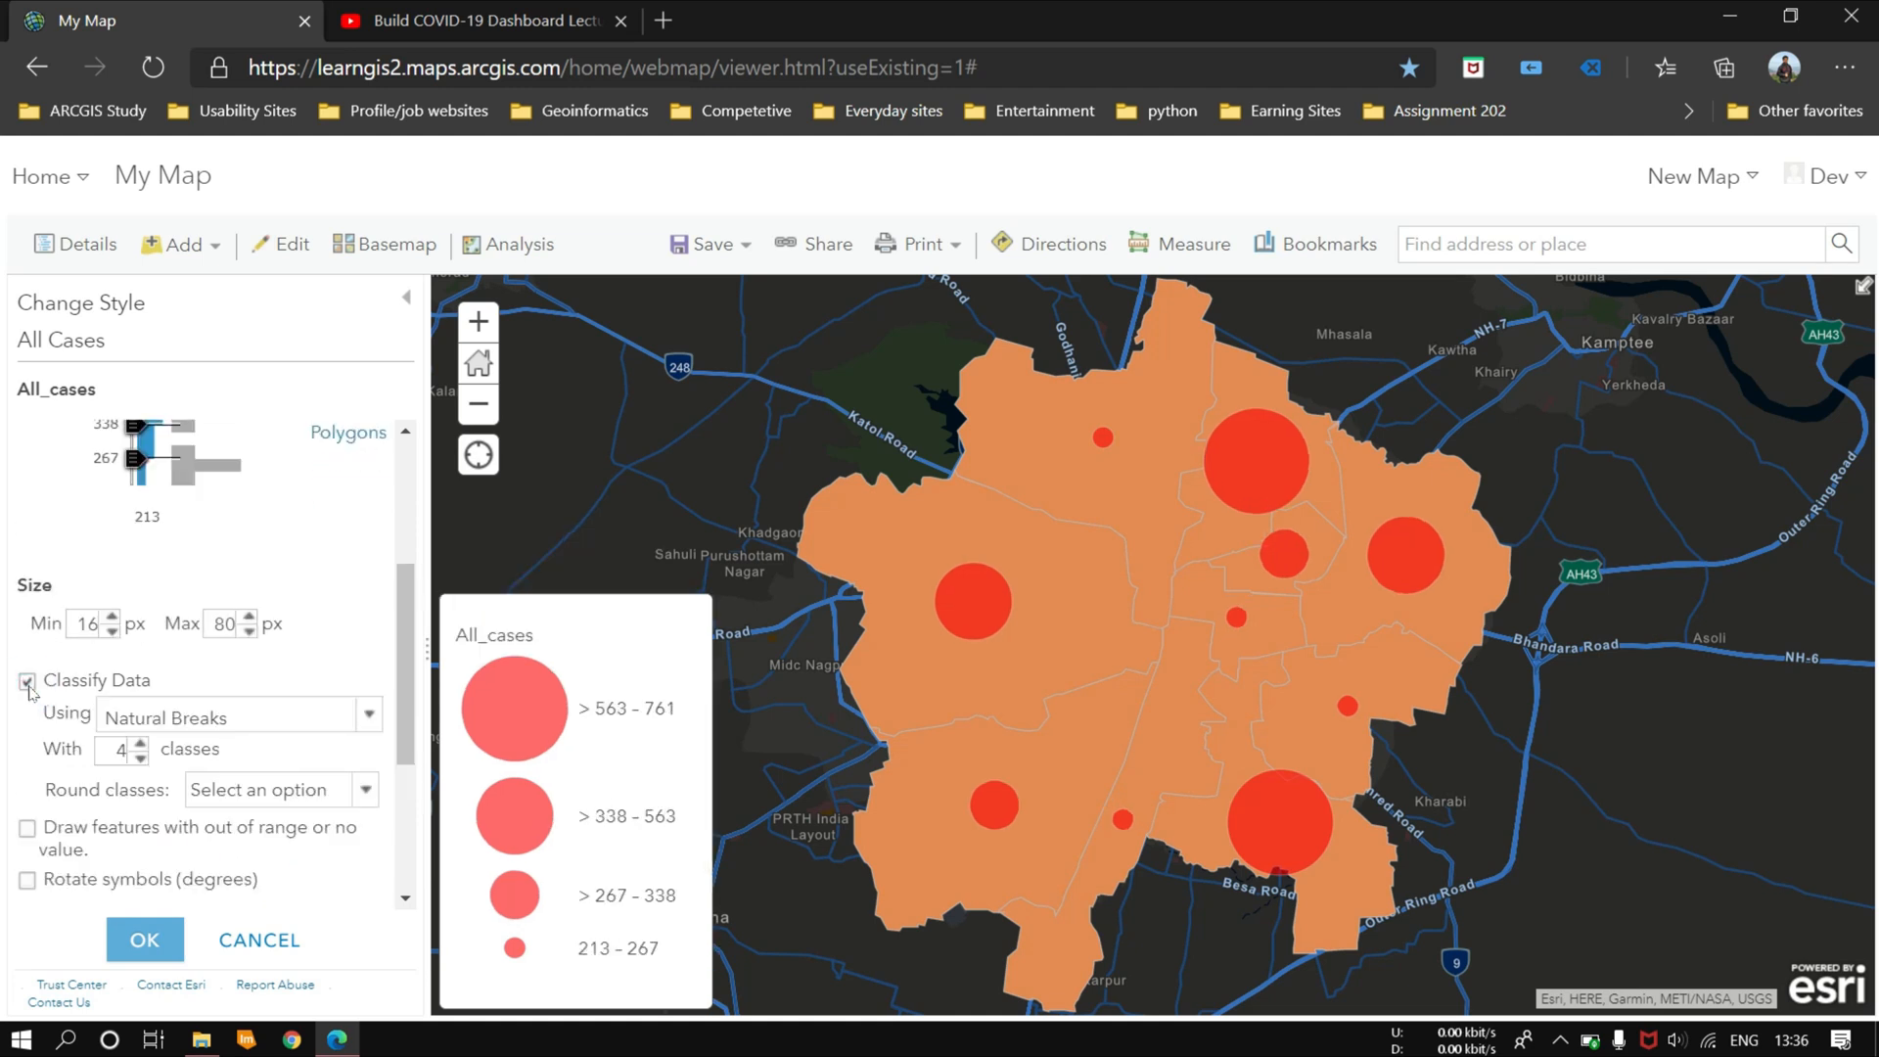
left_click(28, 681)
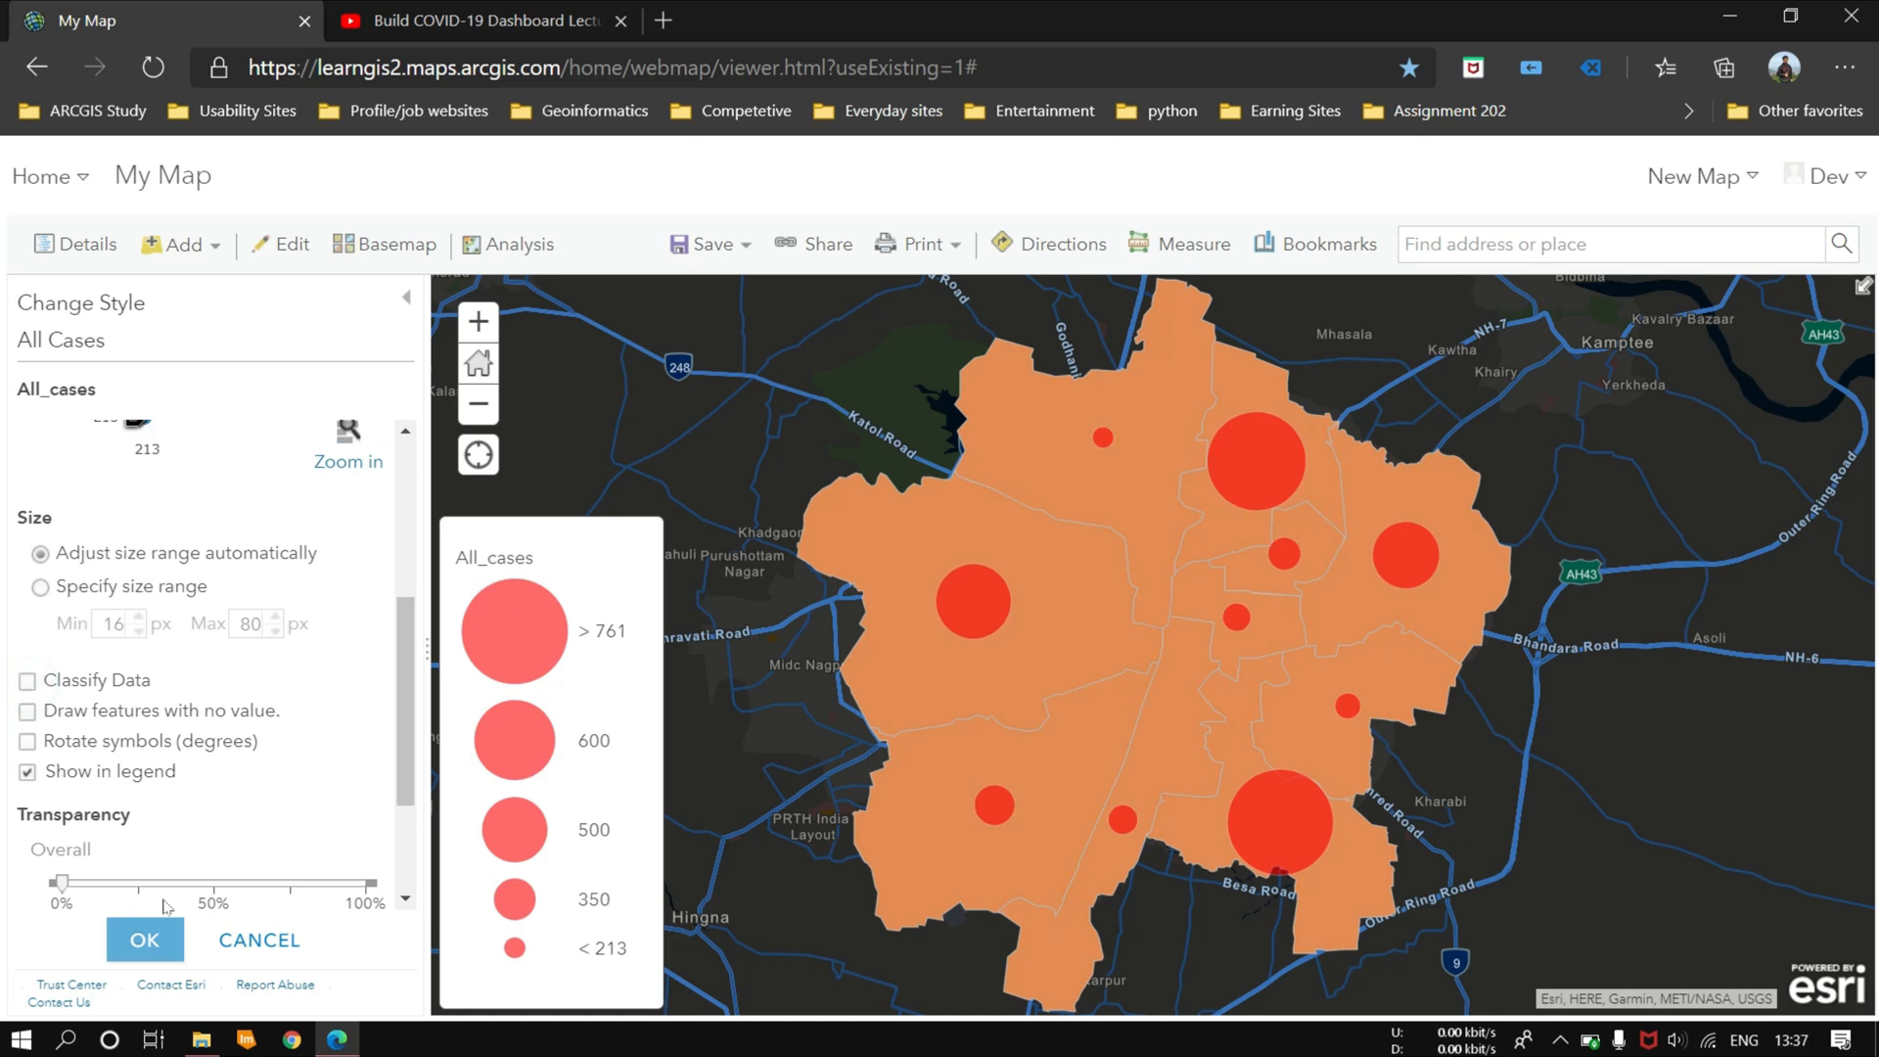
Step: Apply the size-based All_cases style to the All Cases layer and finish changing its style
scroll(260, 803, "down", 3)
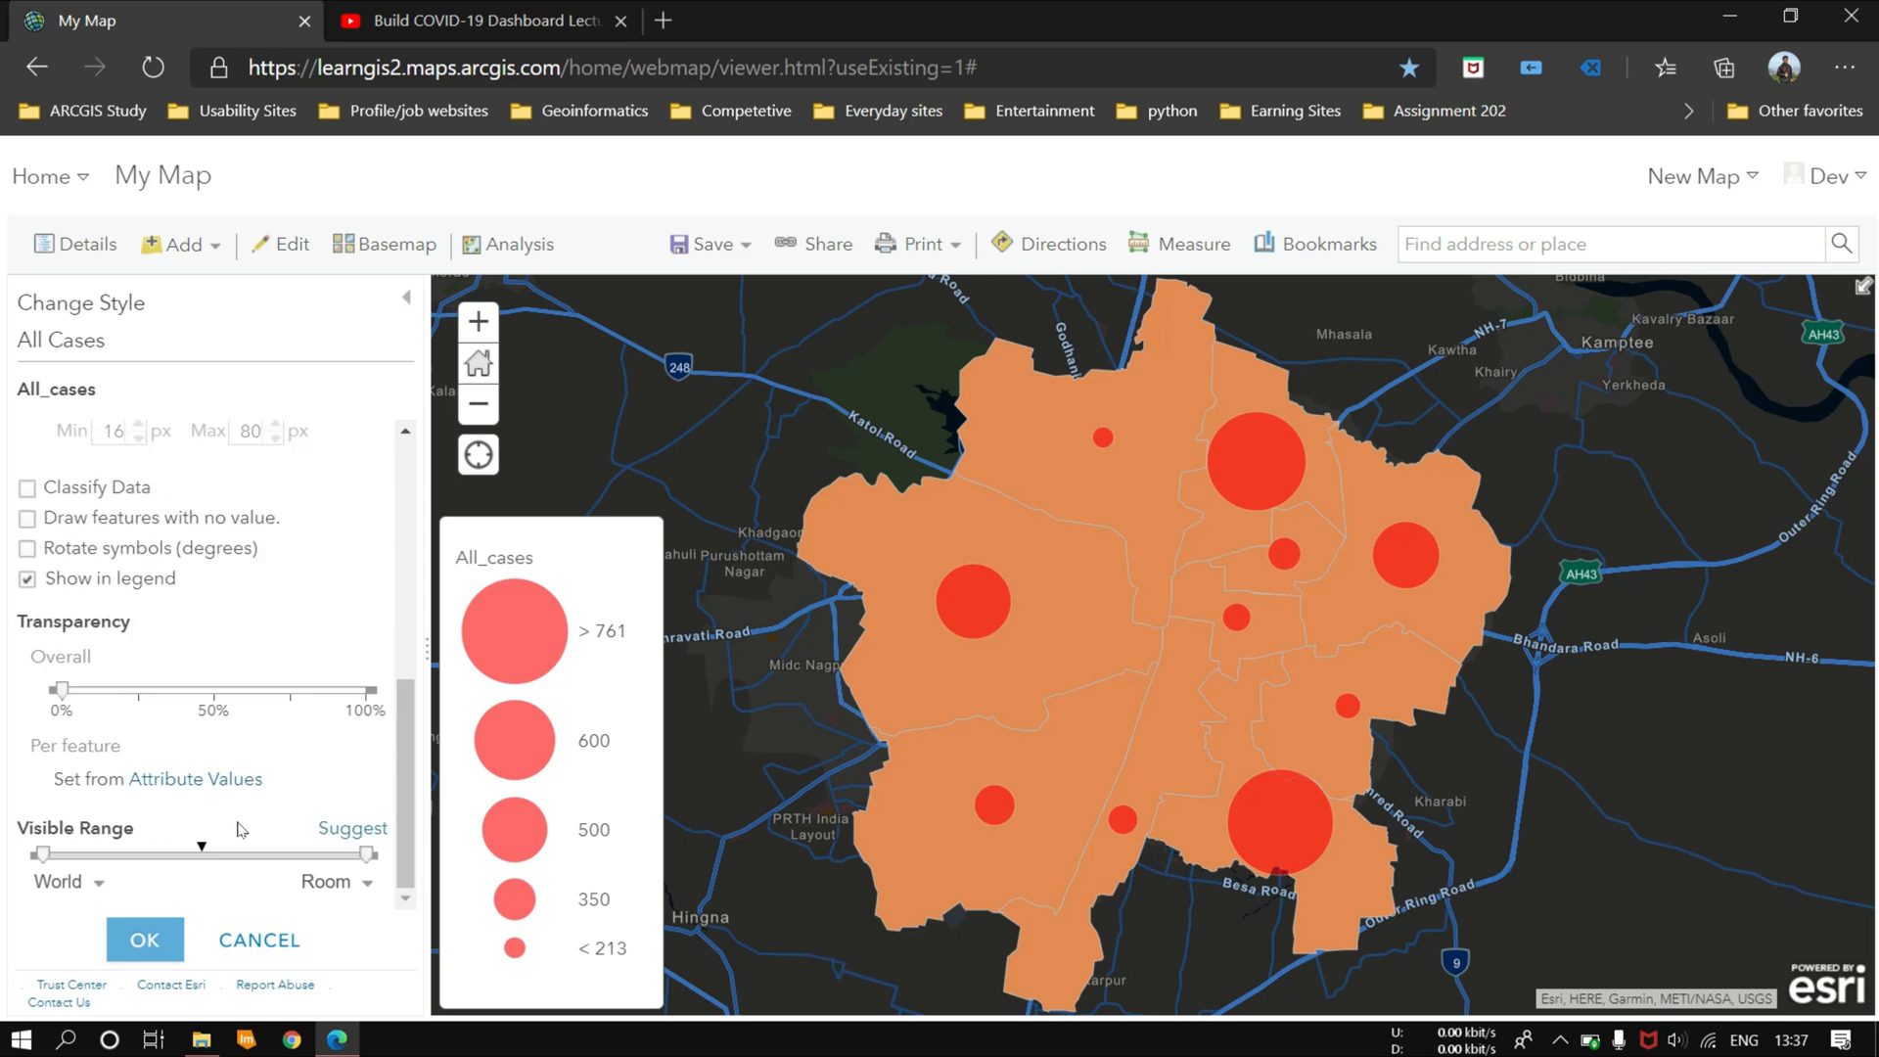
left_click(145, 940)
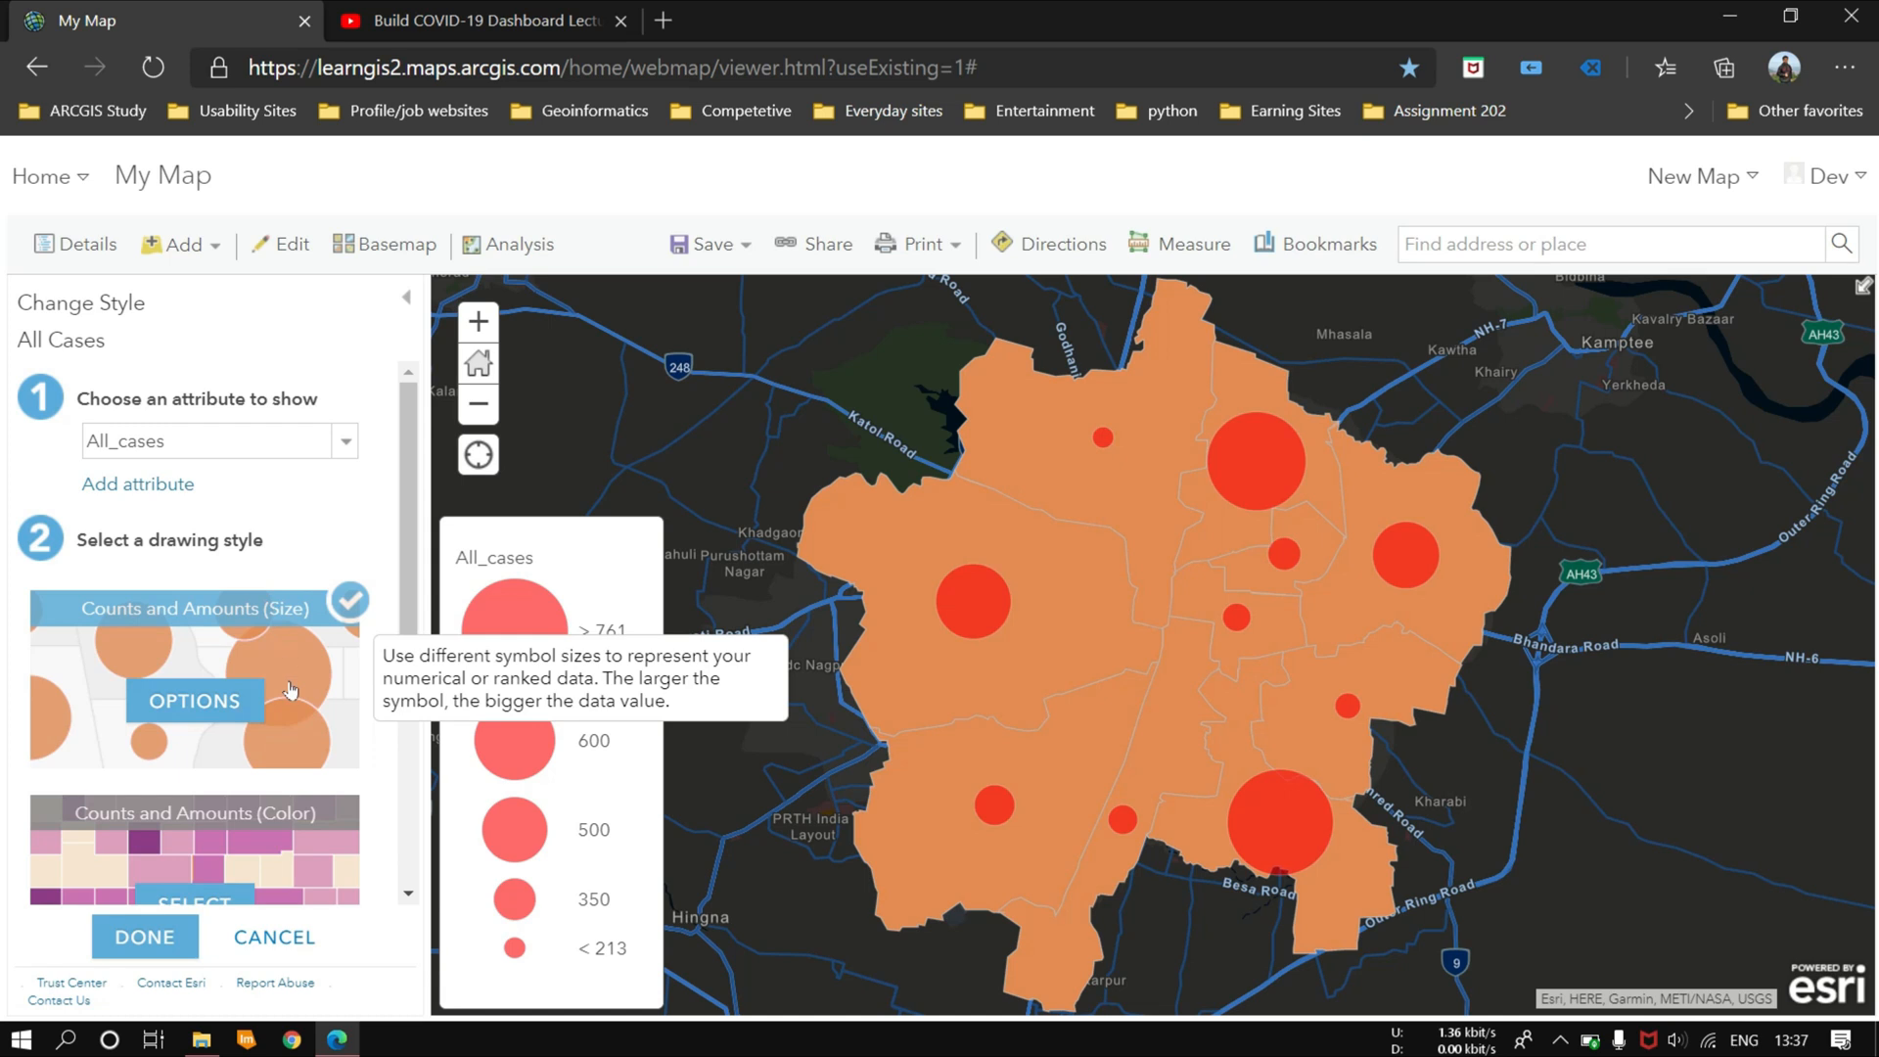
scroll(284, 695, "down", 5)
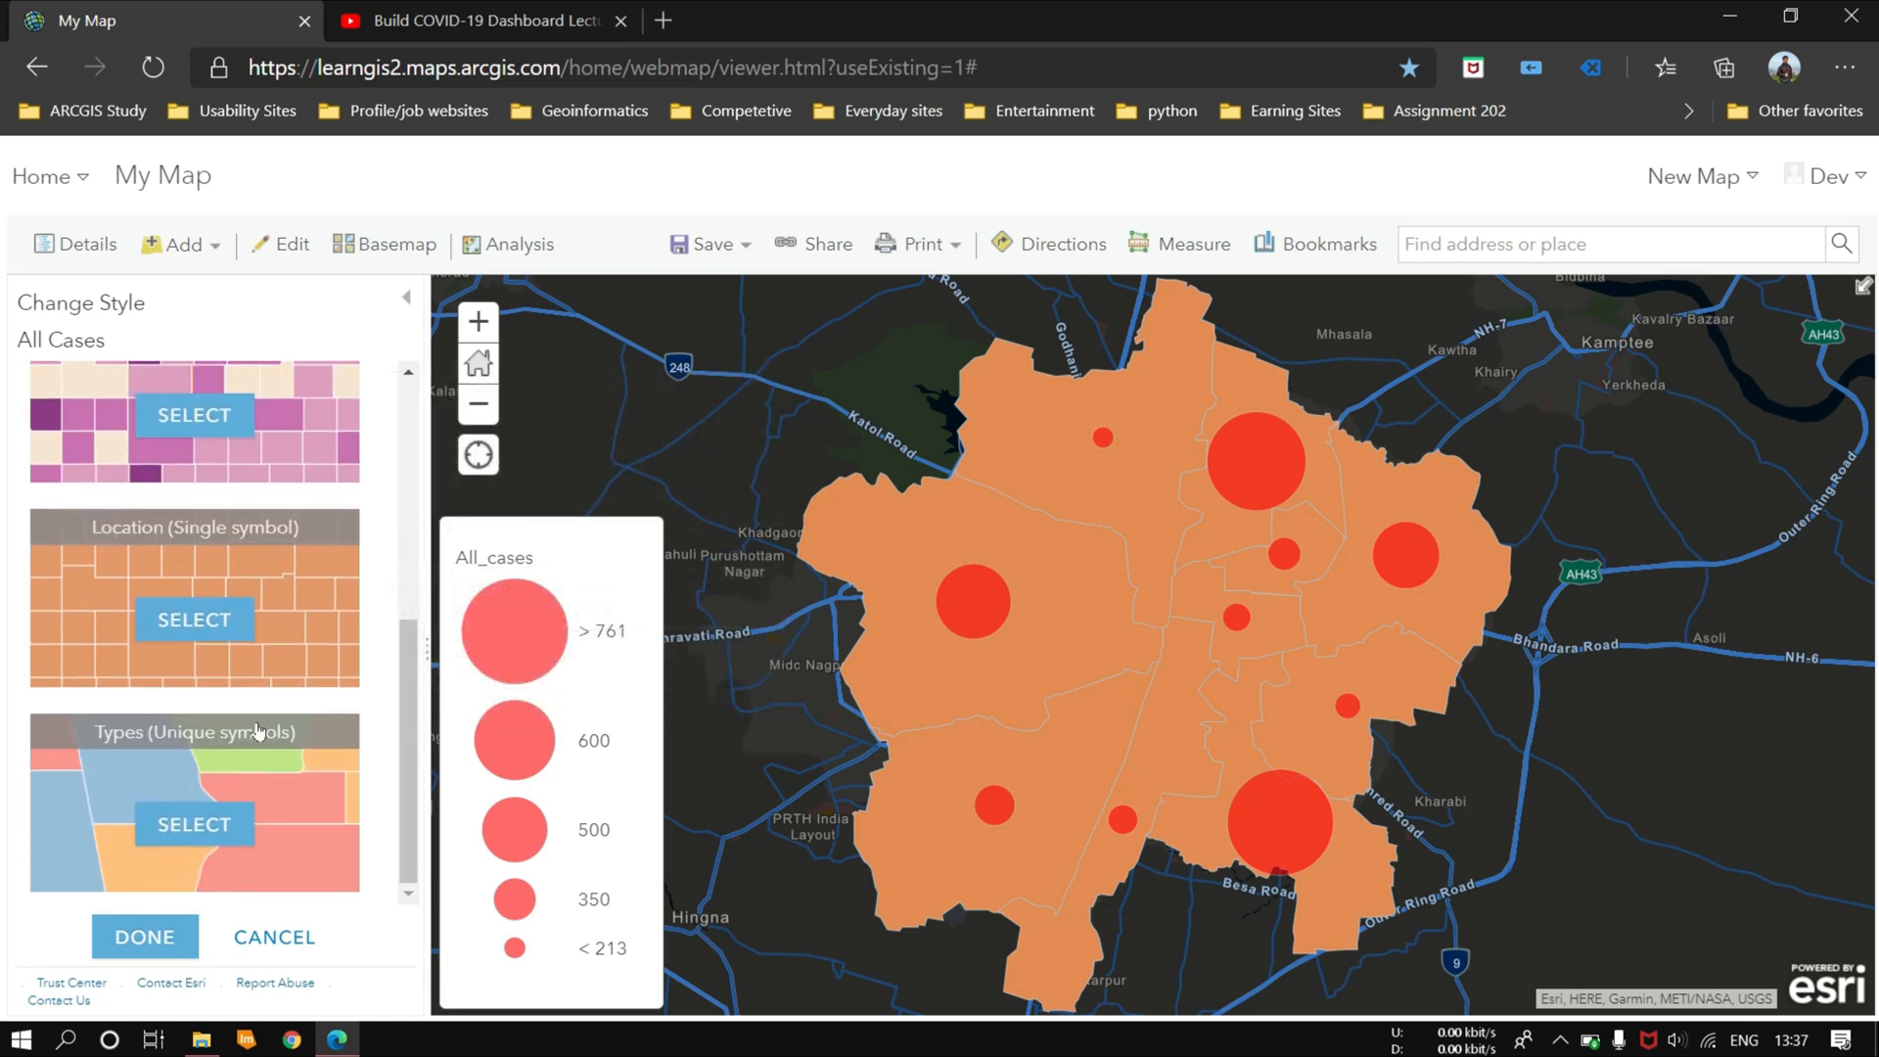
scroll(244, 773, "up", 4)
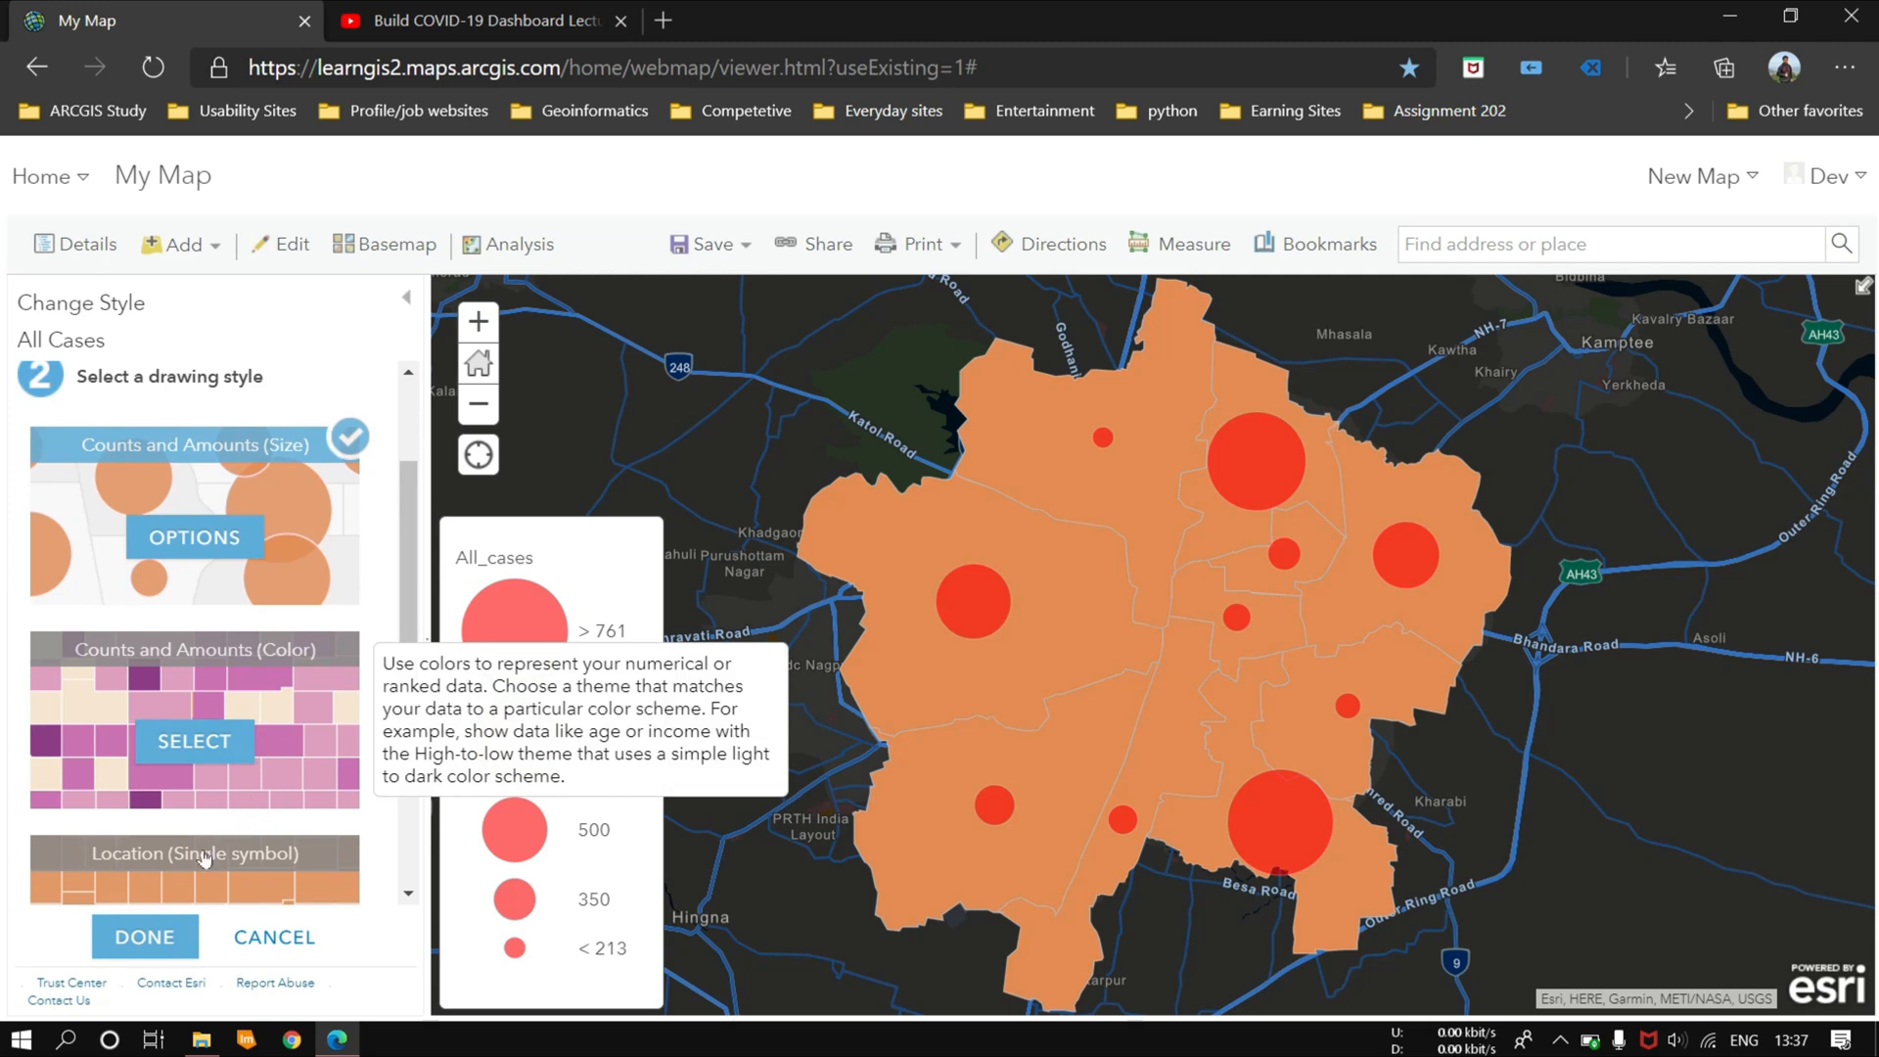
left_click(179, 935)
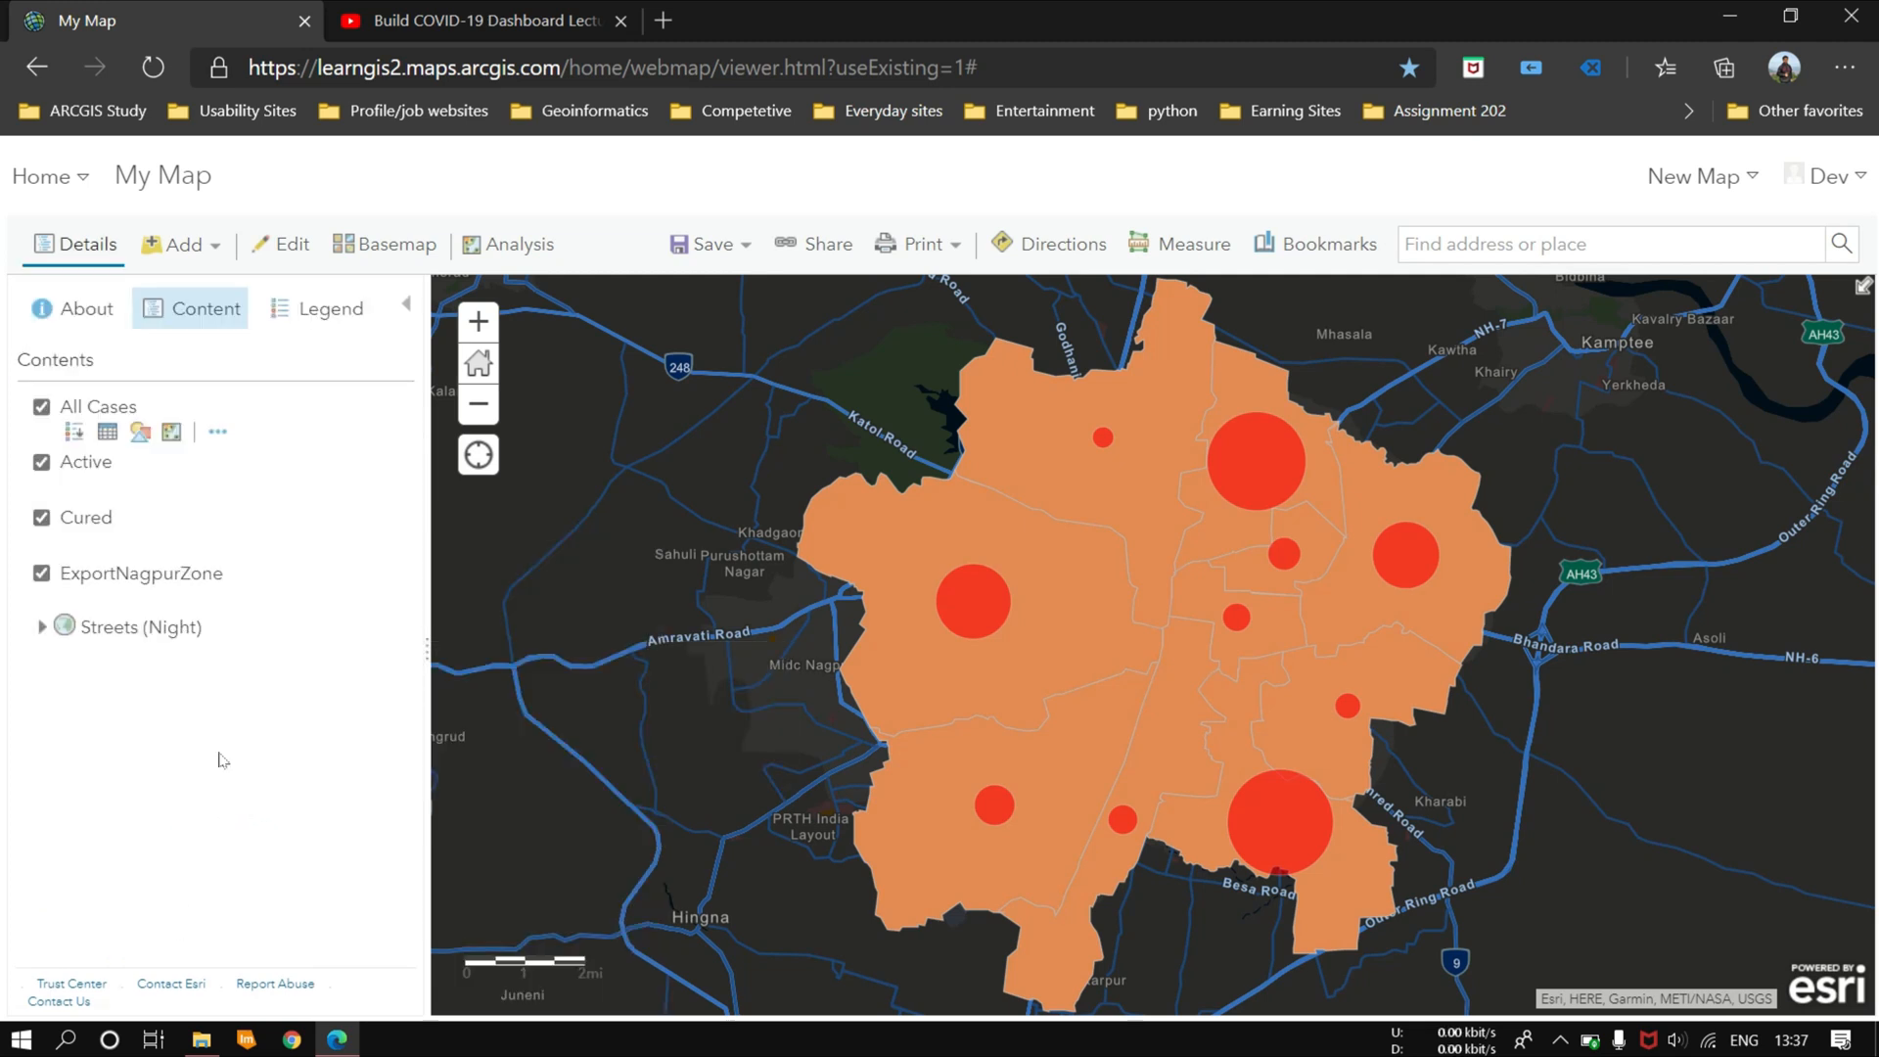
Step: Label the All Cases layer's features with the All_cases attribute
left_click(217, 432)
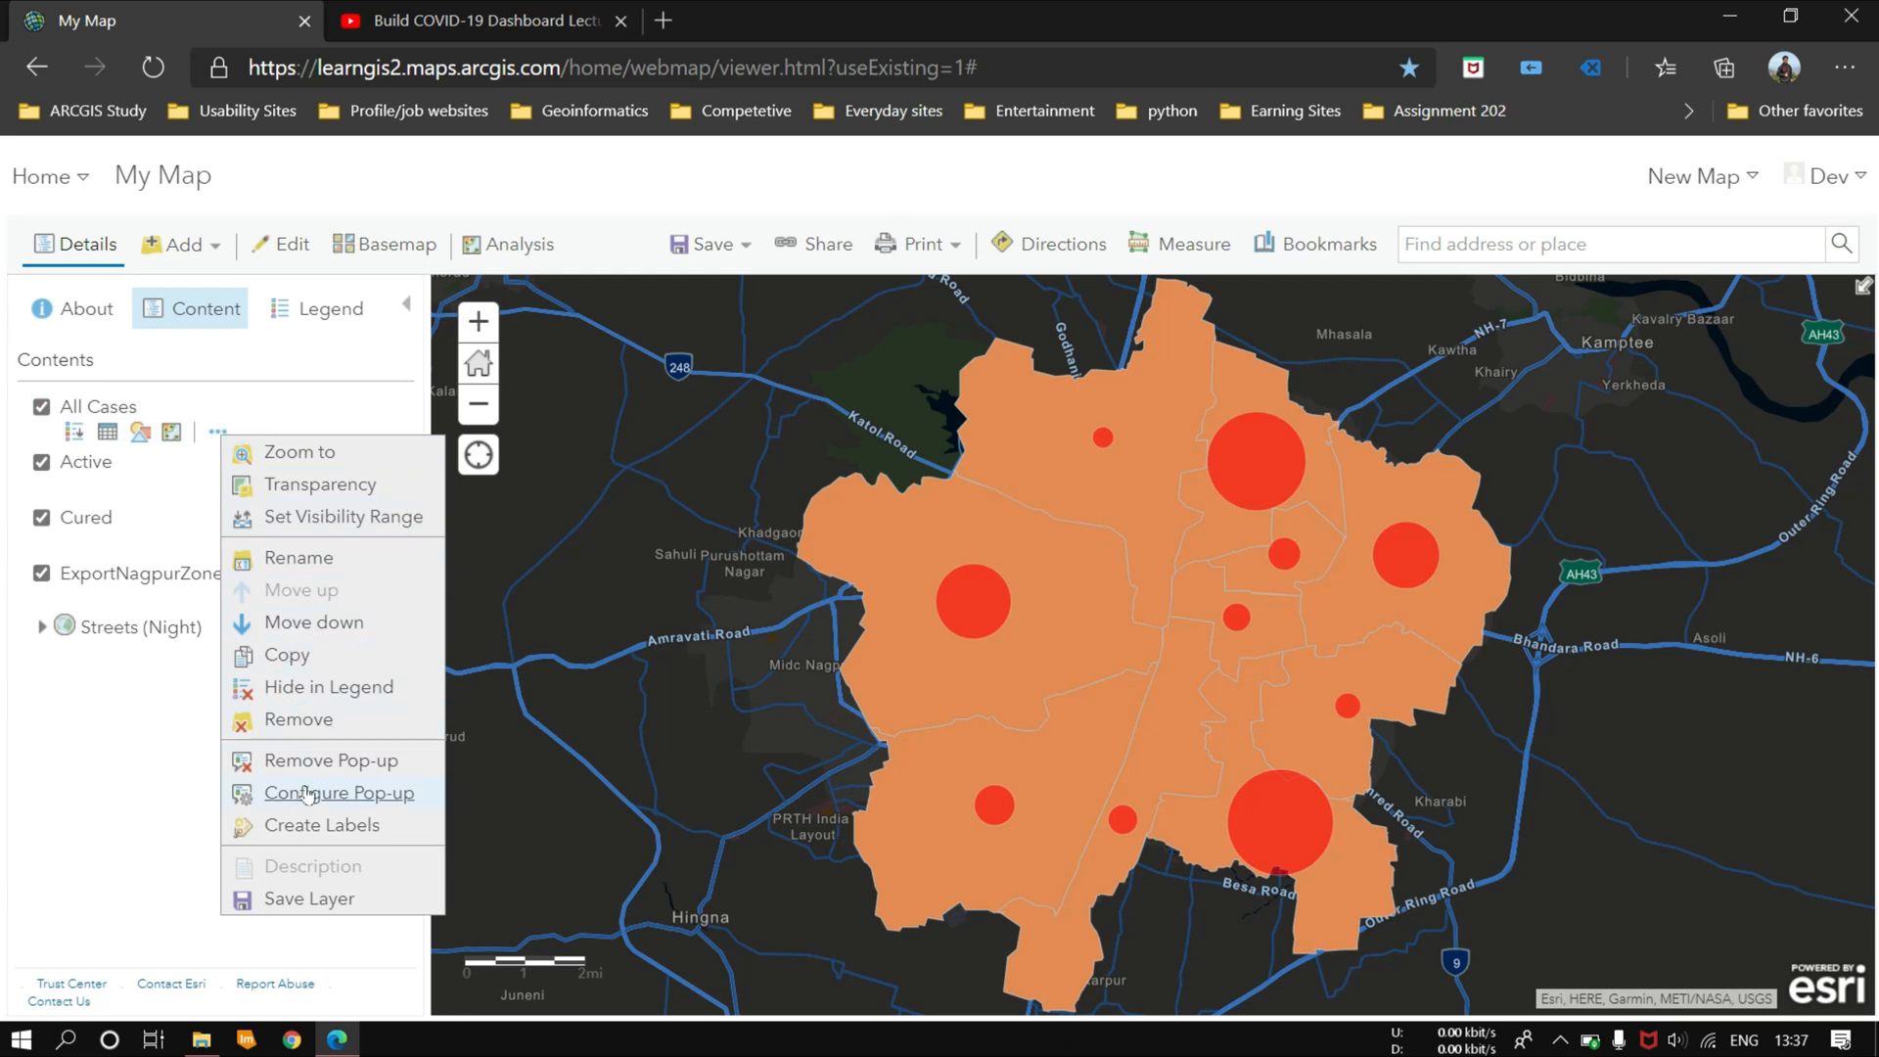
left_click(315, 825)
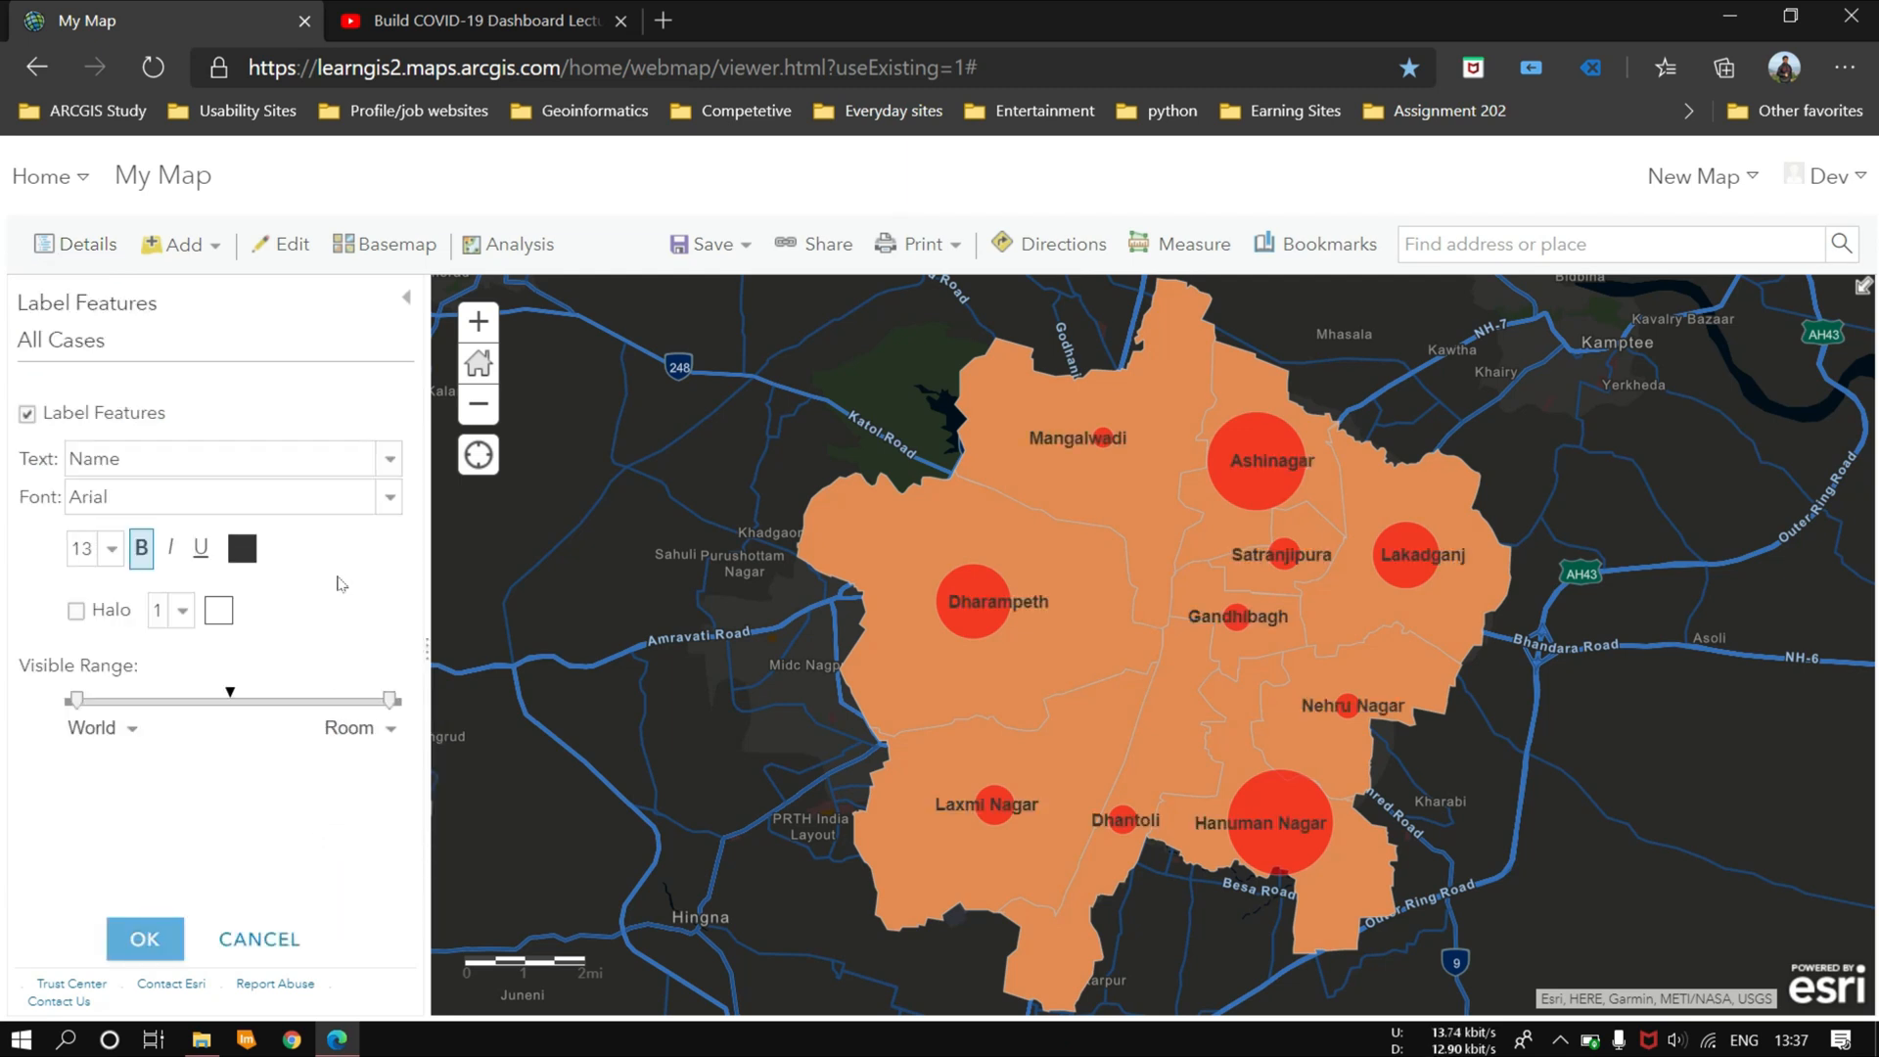
left_click(383, 458)
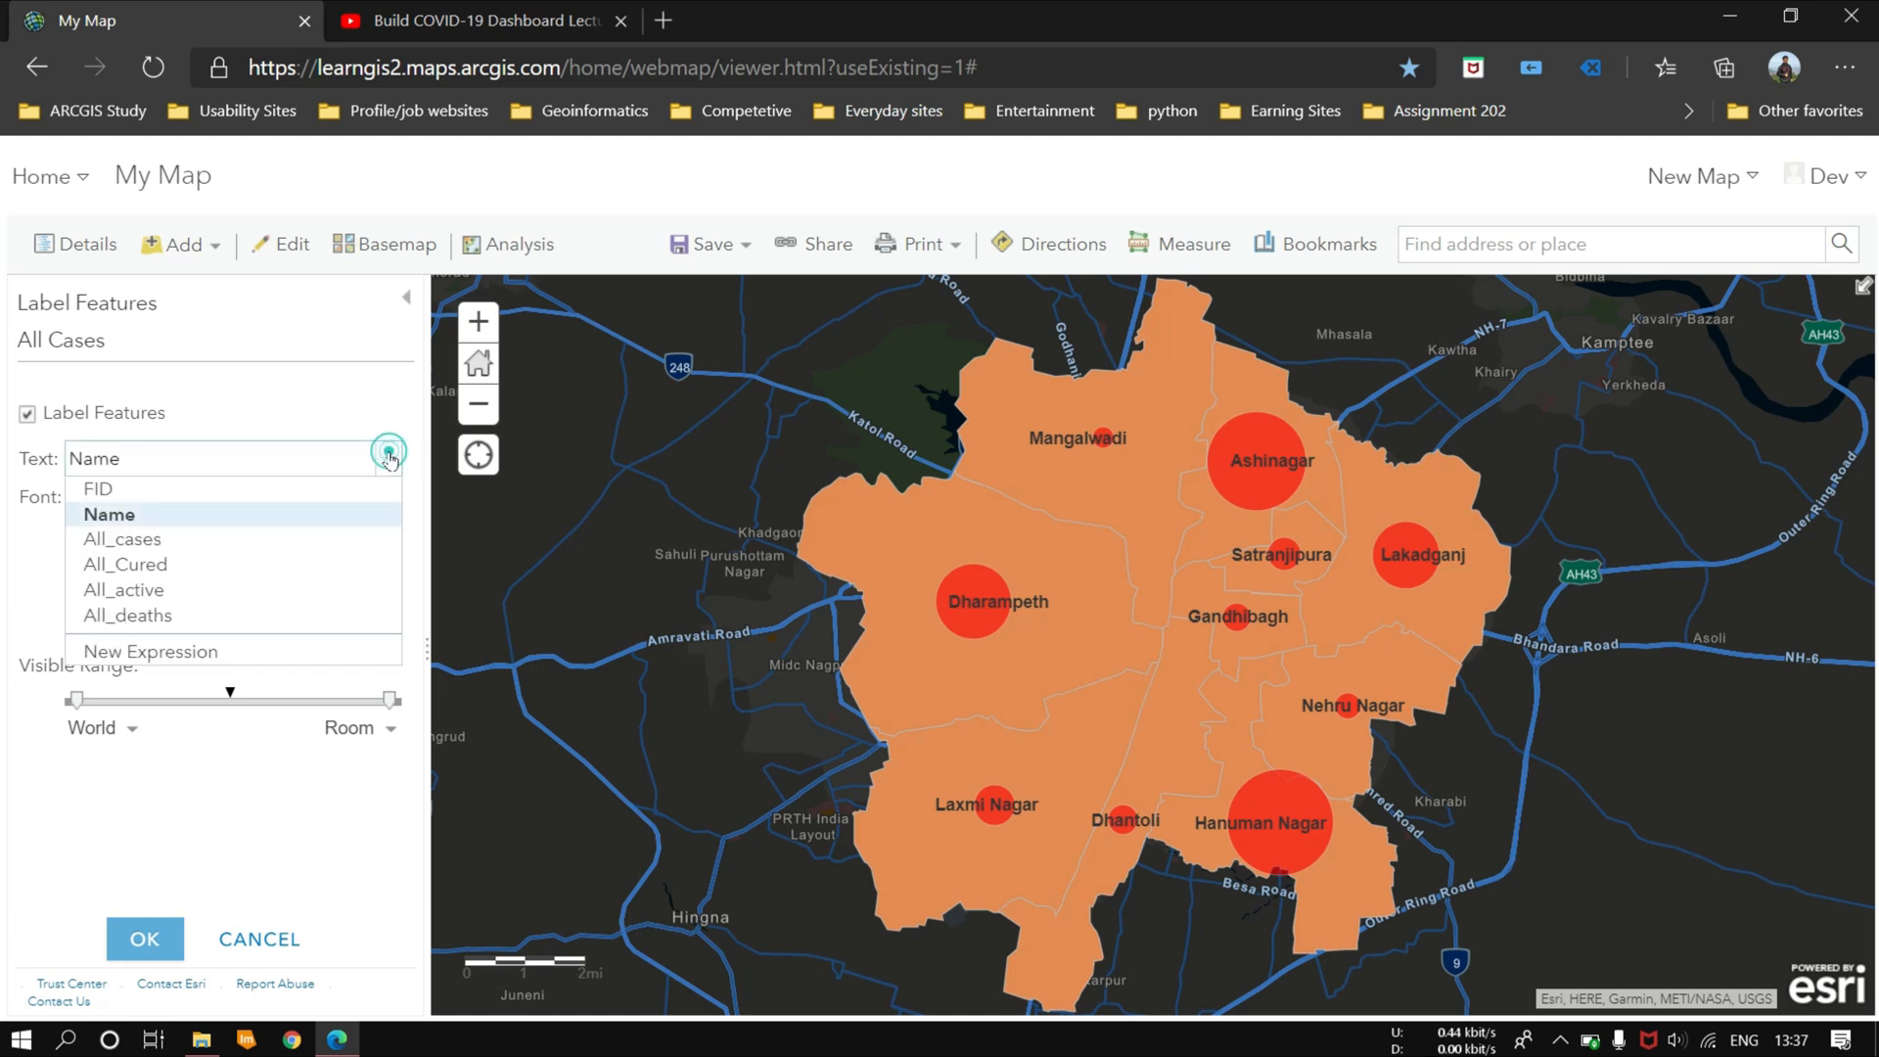
left_click(143, 539)
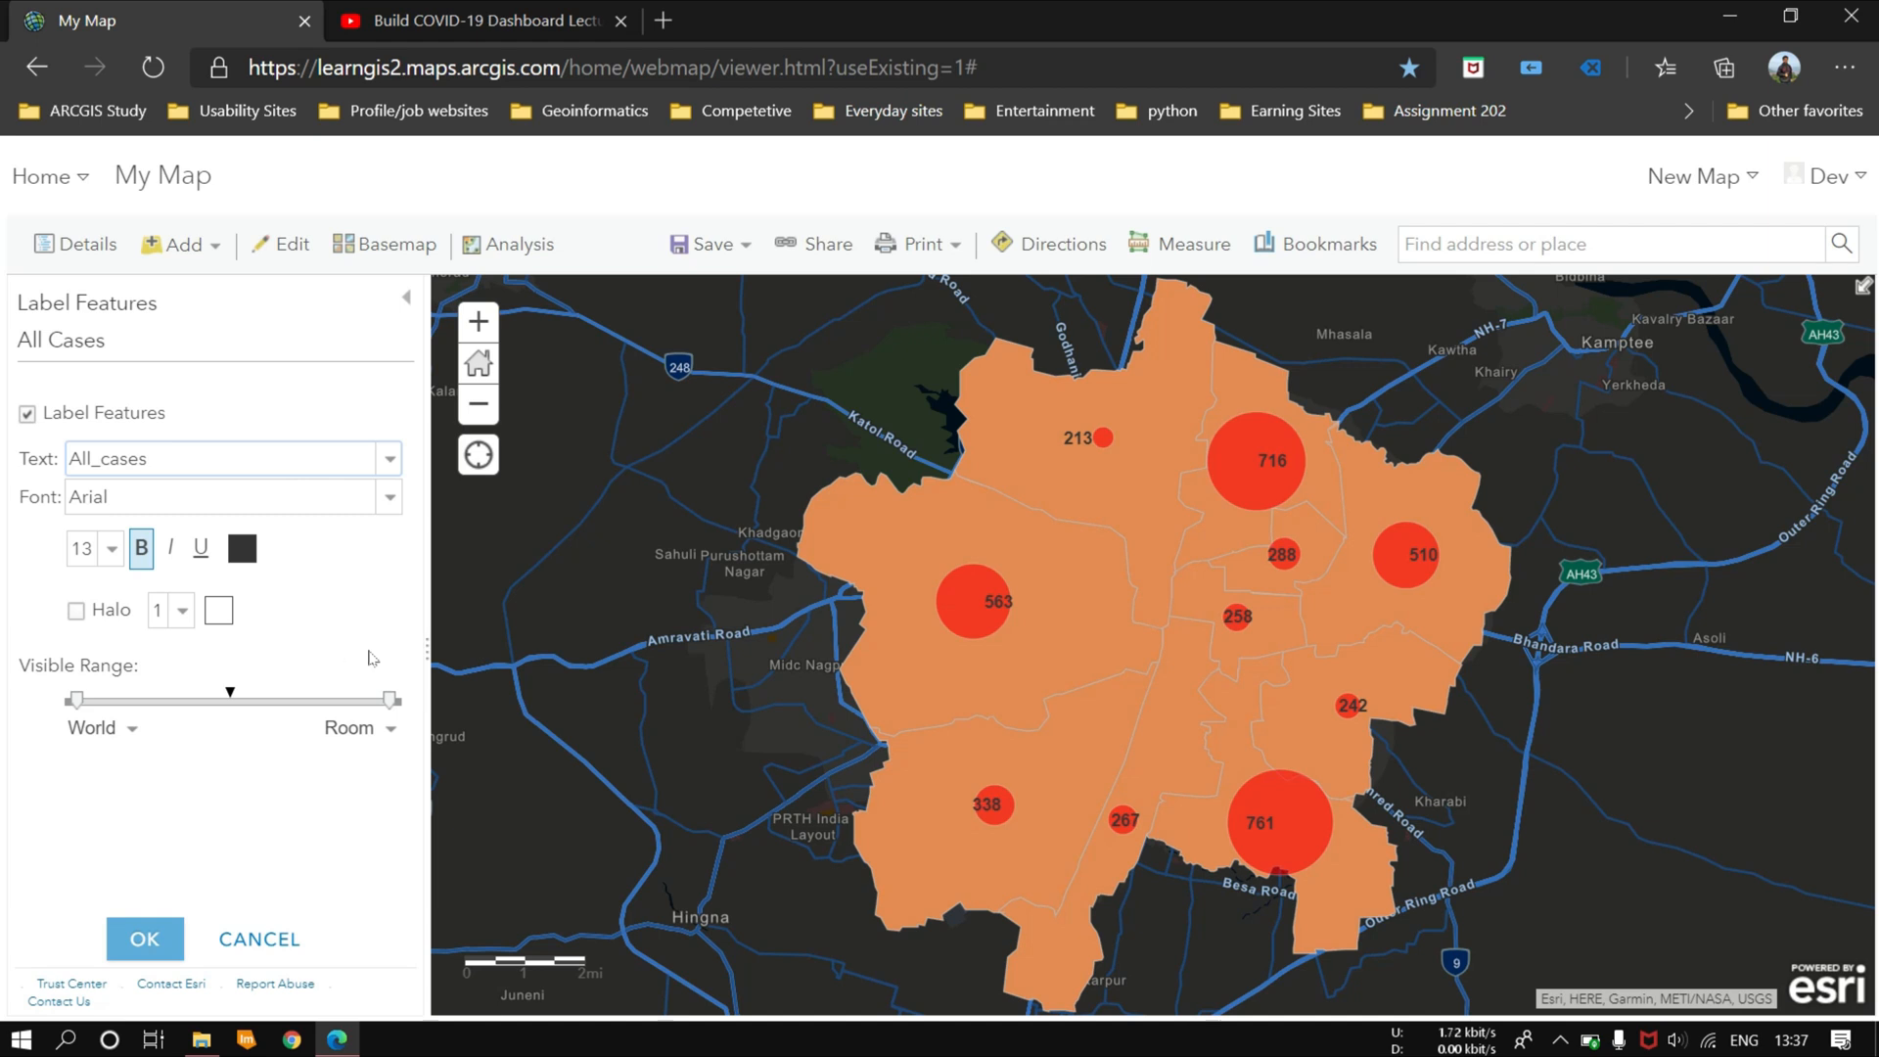
left_click(144, 941)
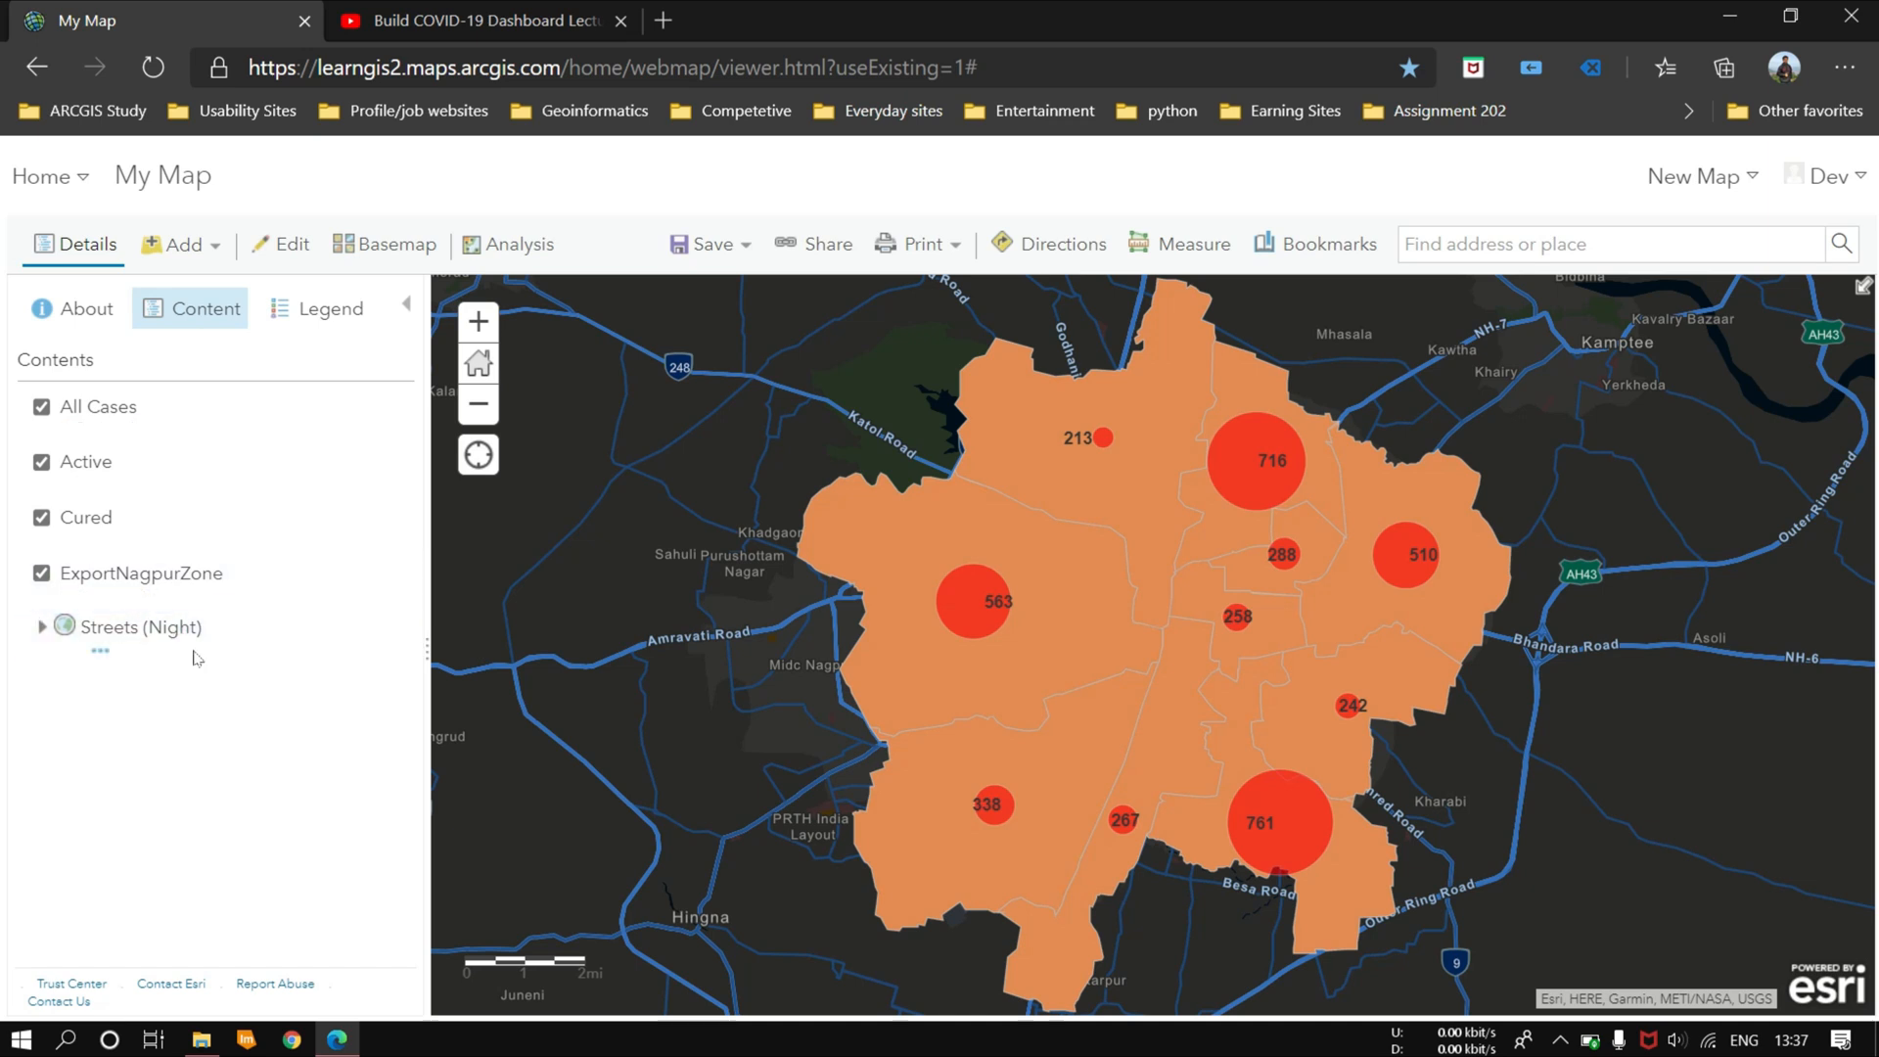
mouse_move(93, 472)
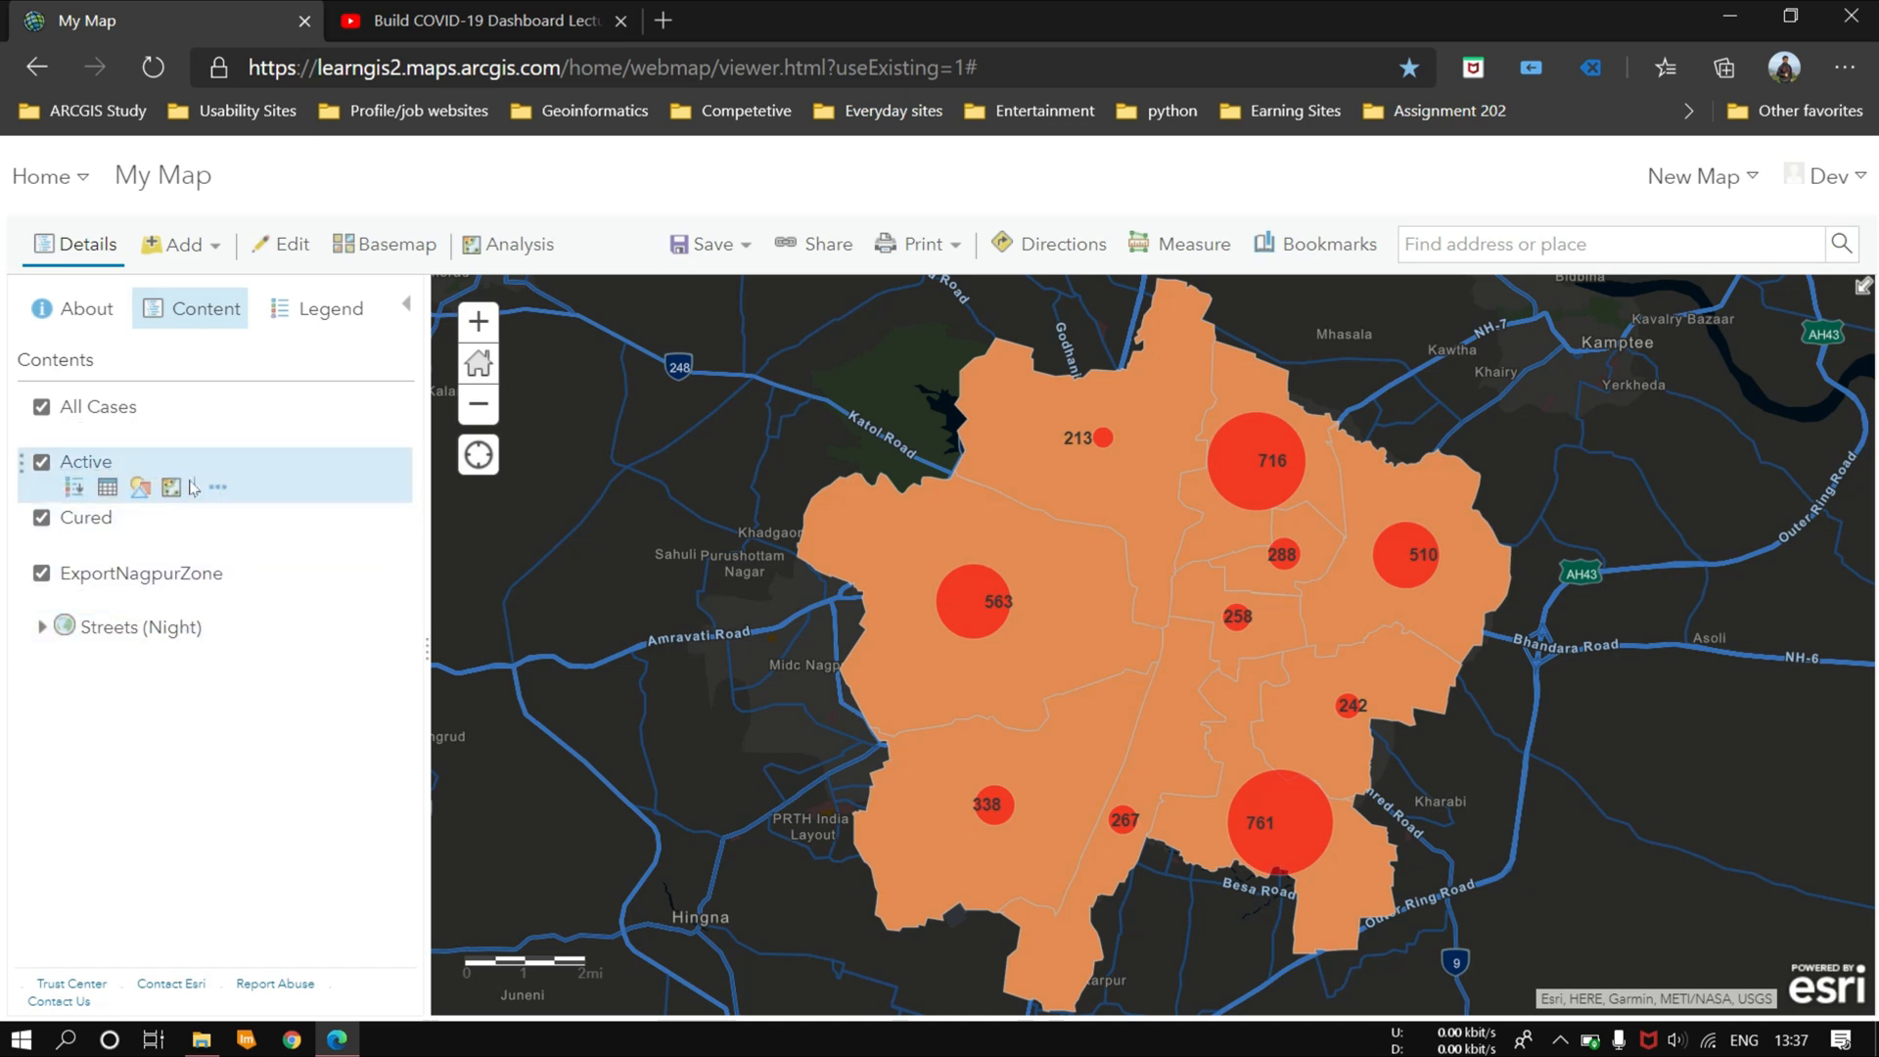
left_click(192, 487)
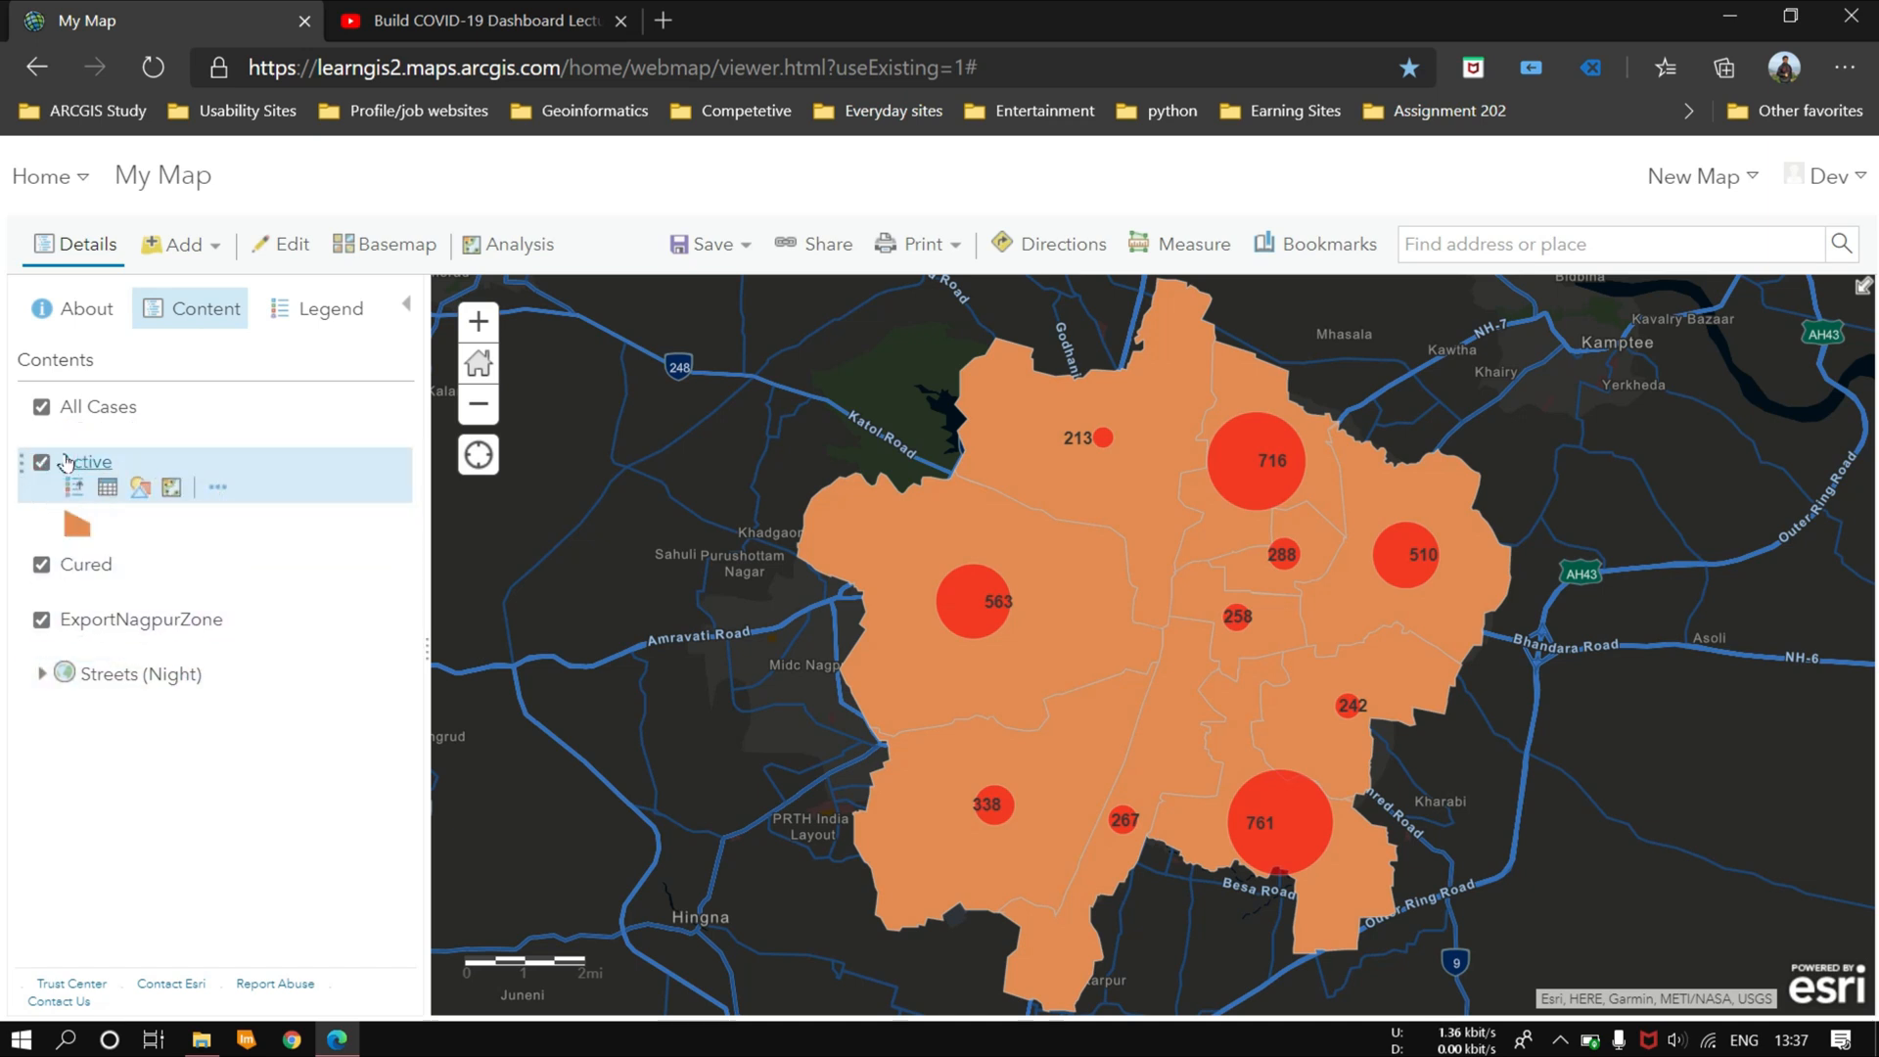
left_click(218, 490)
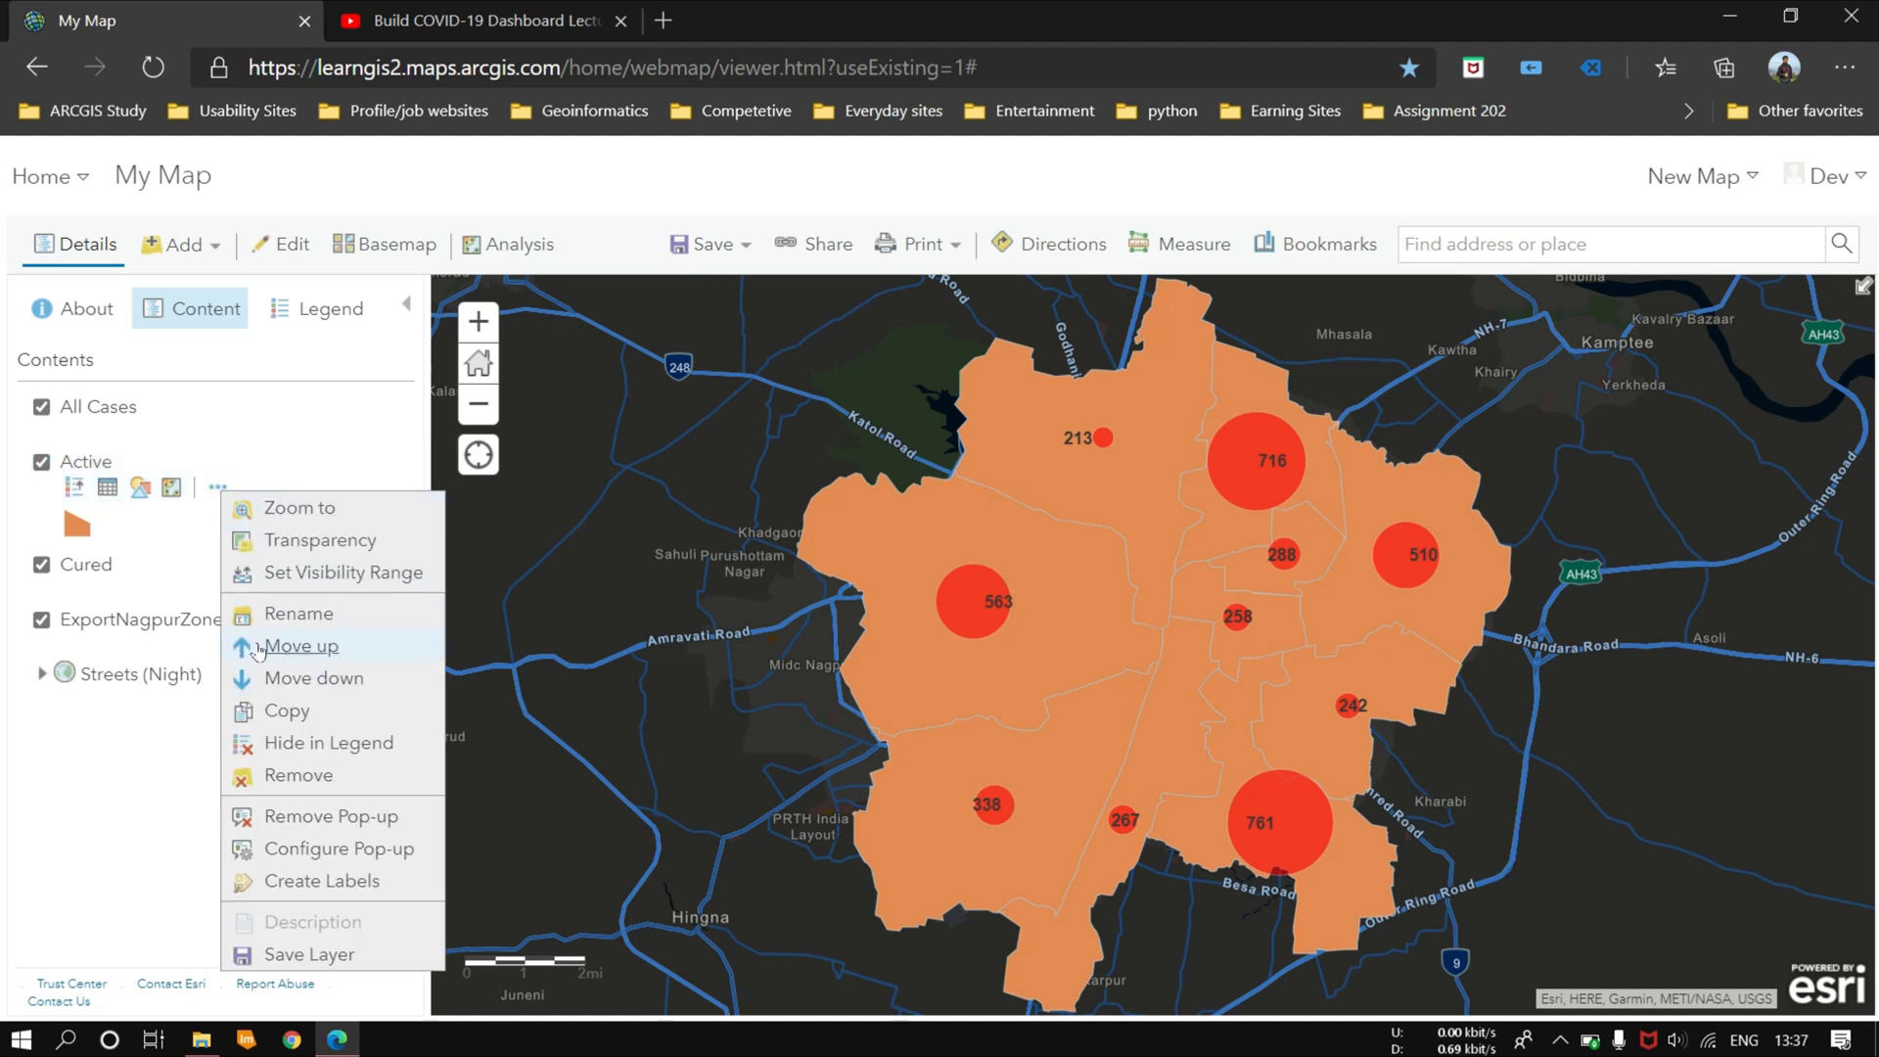
mouse_move(297, 592)
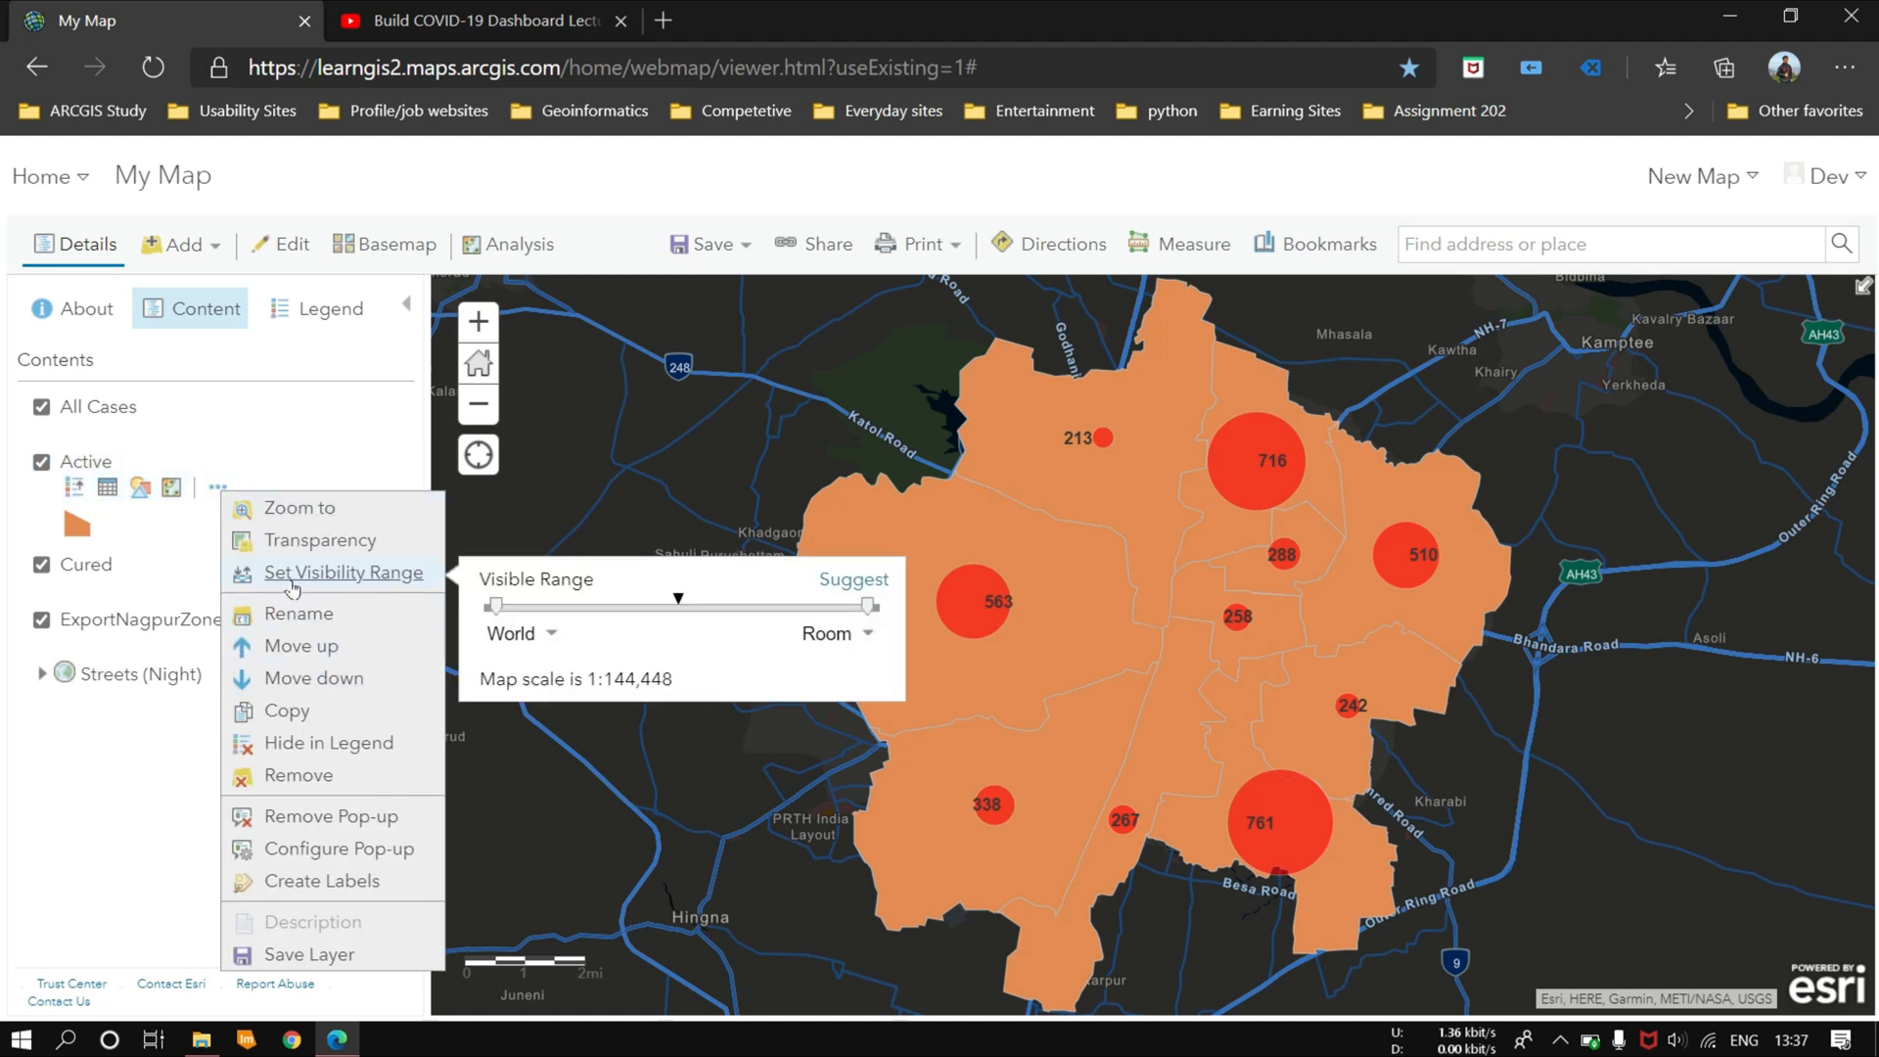
left_click(97, 822)
Step: Style the Active layer by the All_active attribute with size-based symbols
left_click(140, 486)
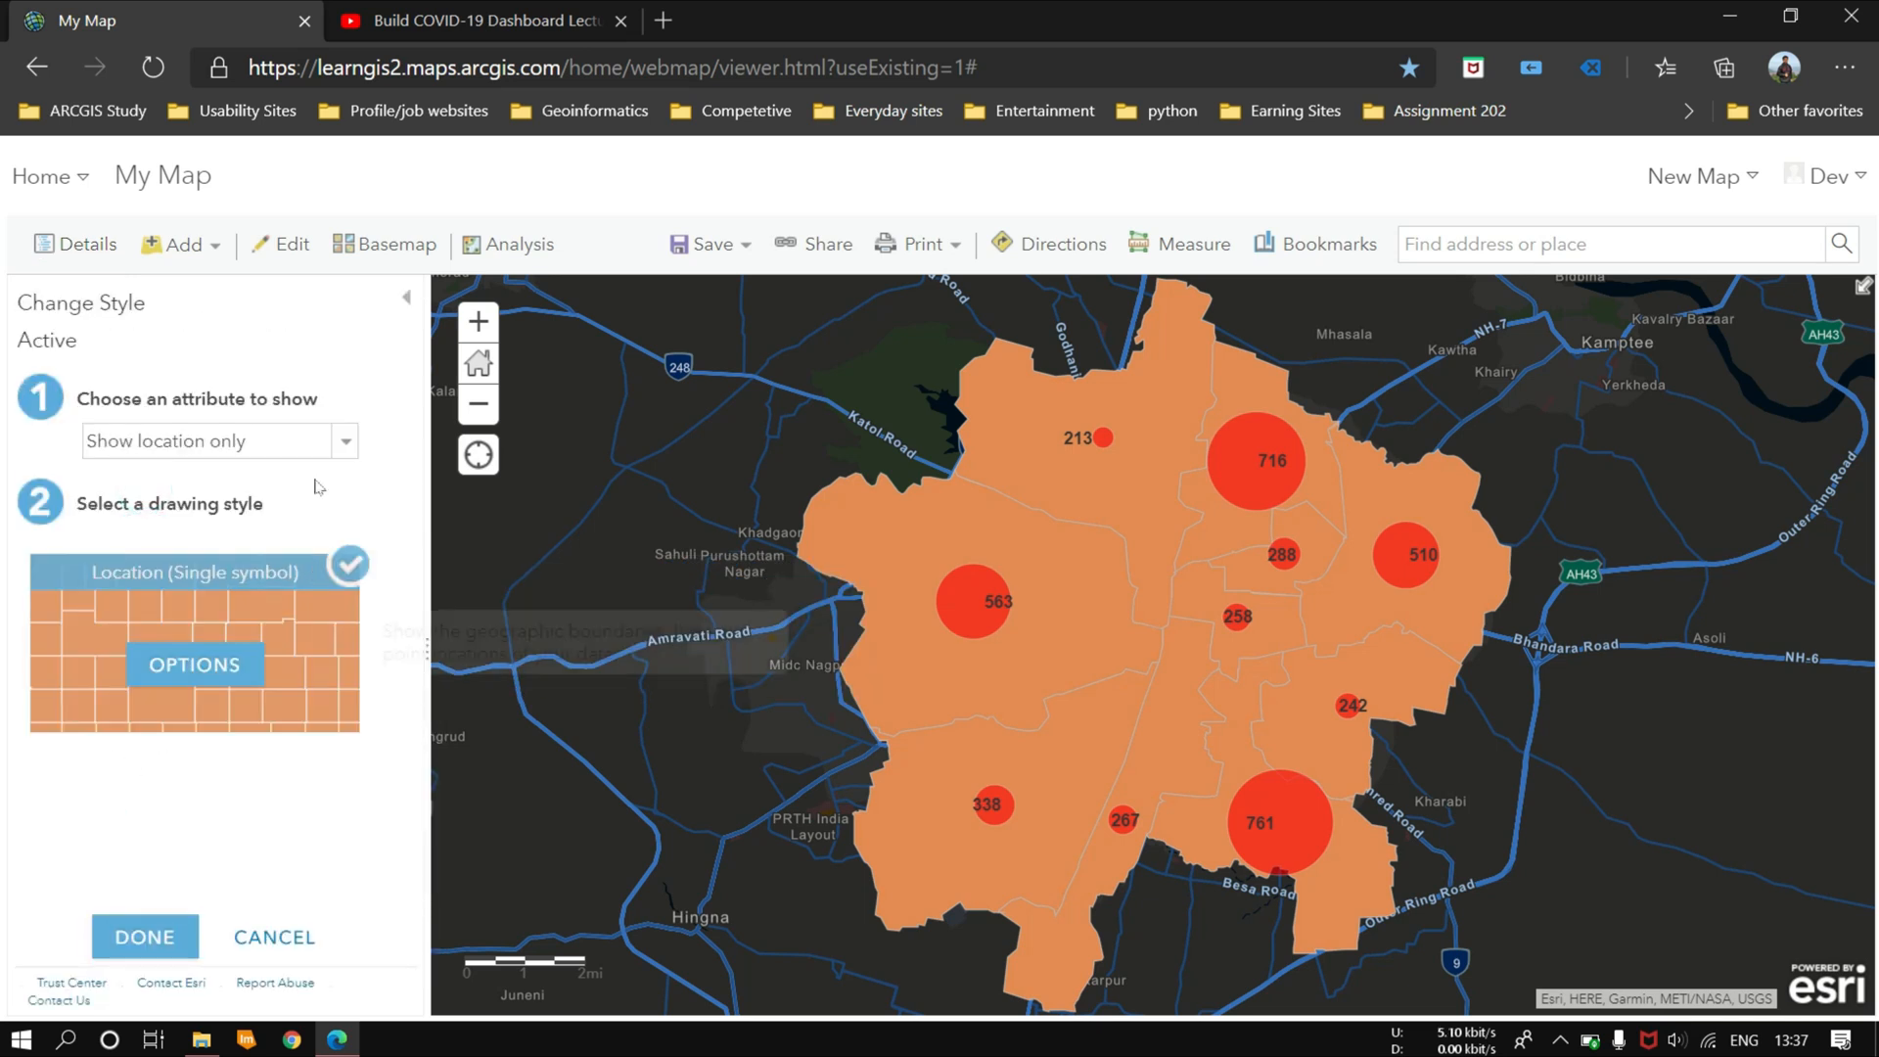
left_click(323, 442)
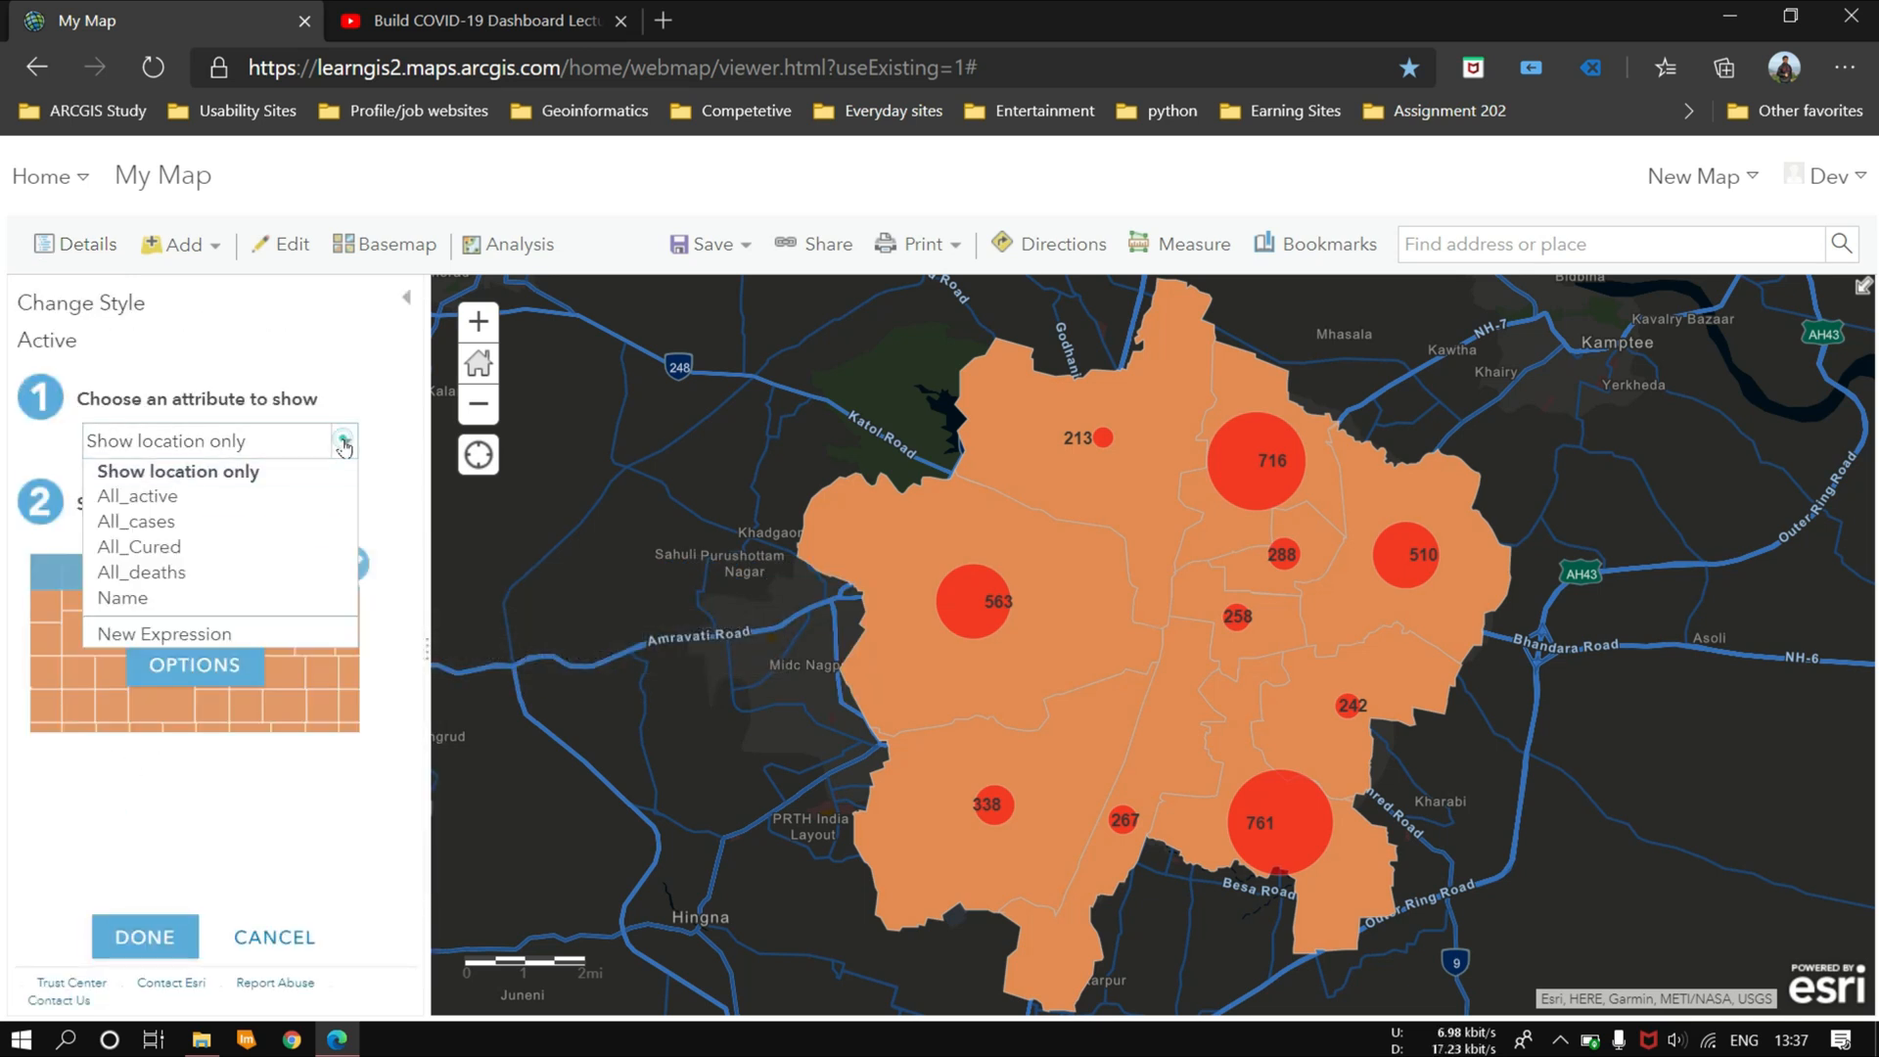
left_click(199, 498)
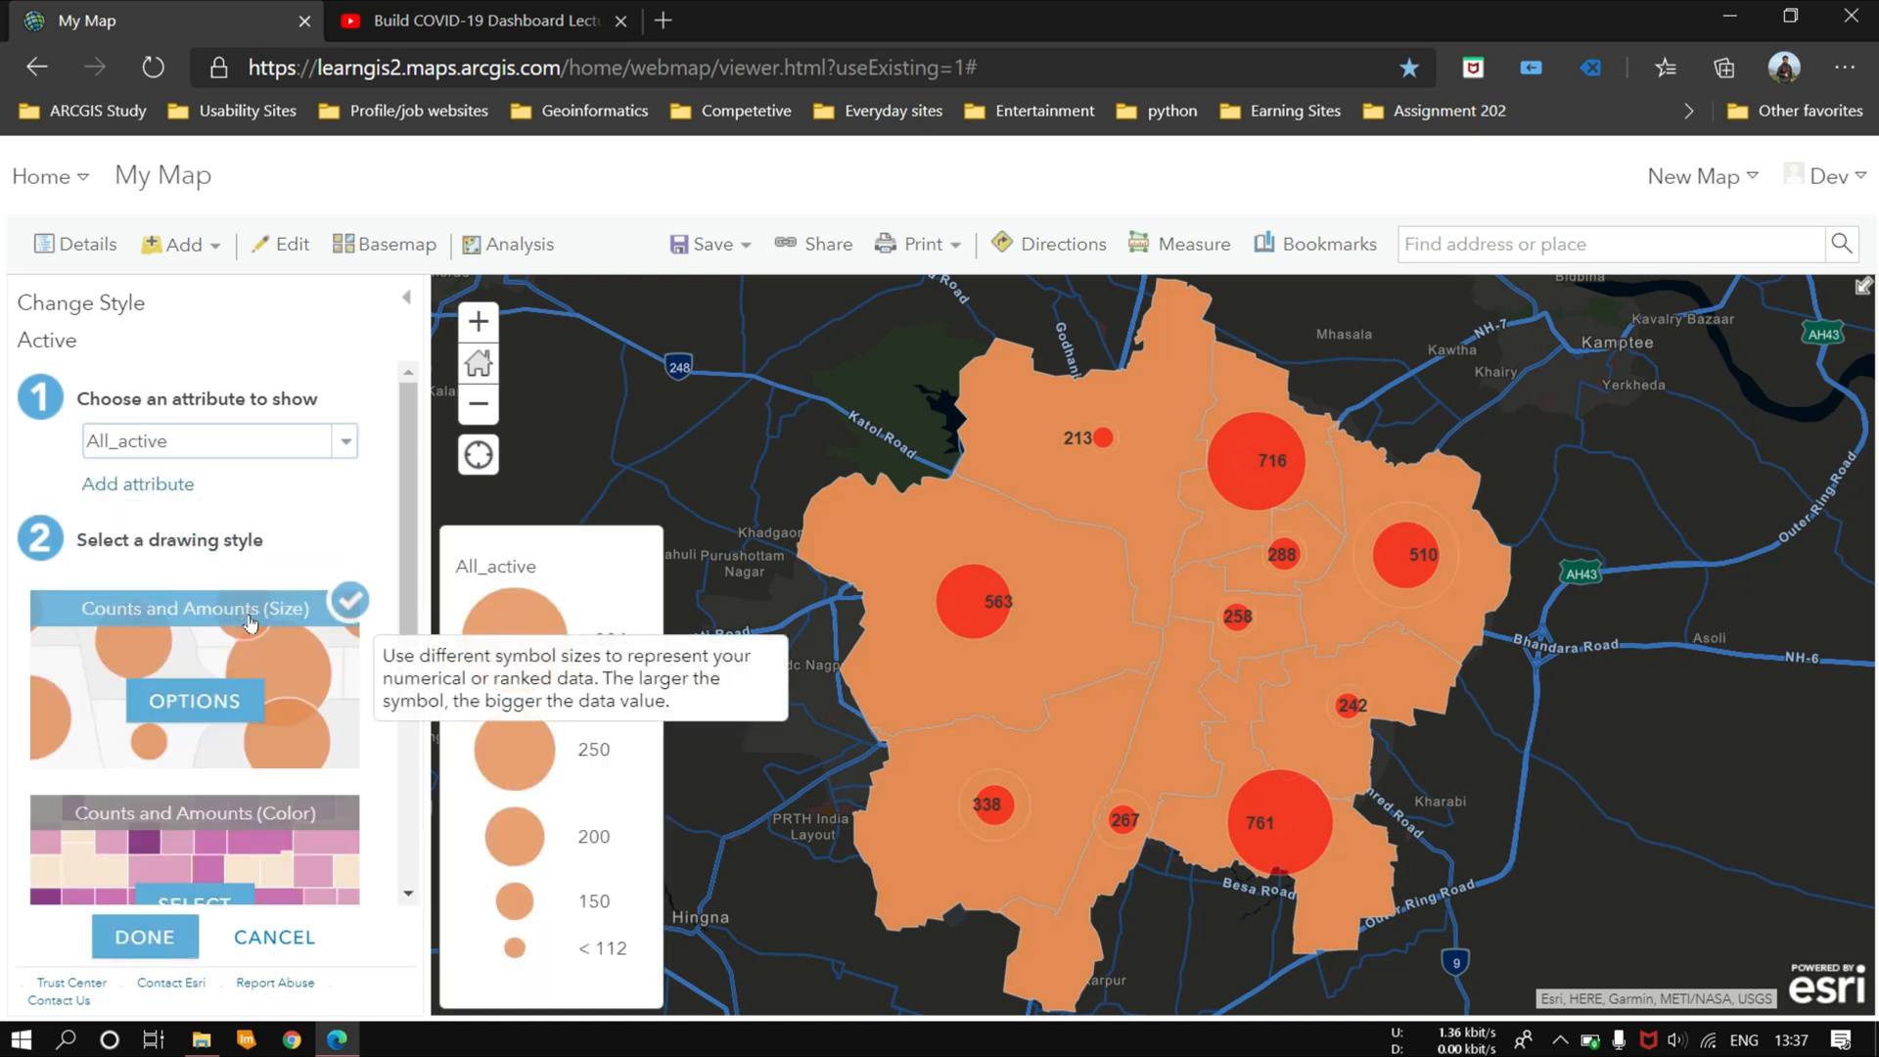
Step: Give the Active layer's circle symbols a yellow #FFFF00 fill and apply the style
left_click(209, 702)
left_click(350, 517)
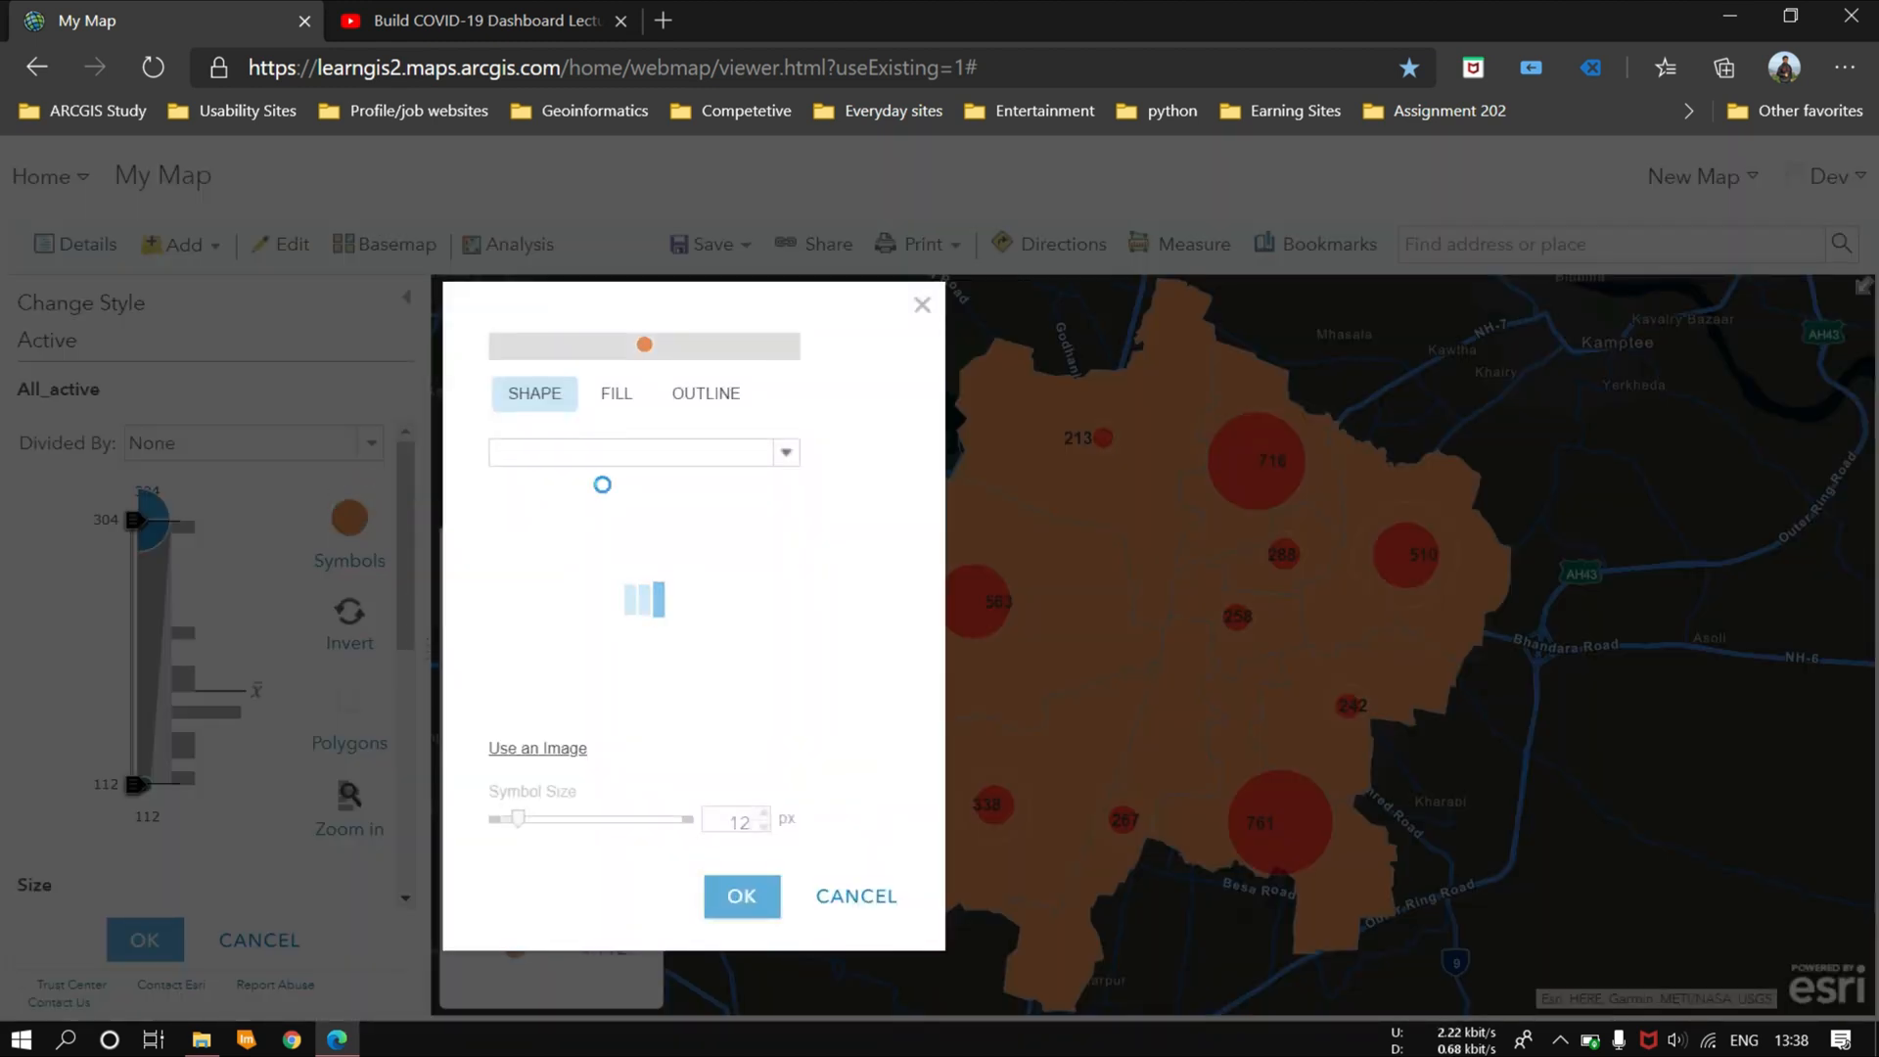
left_click(624, 400)
left_click(619, 487)
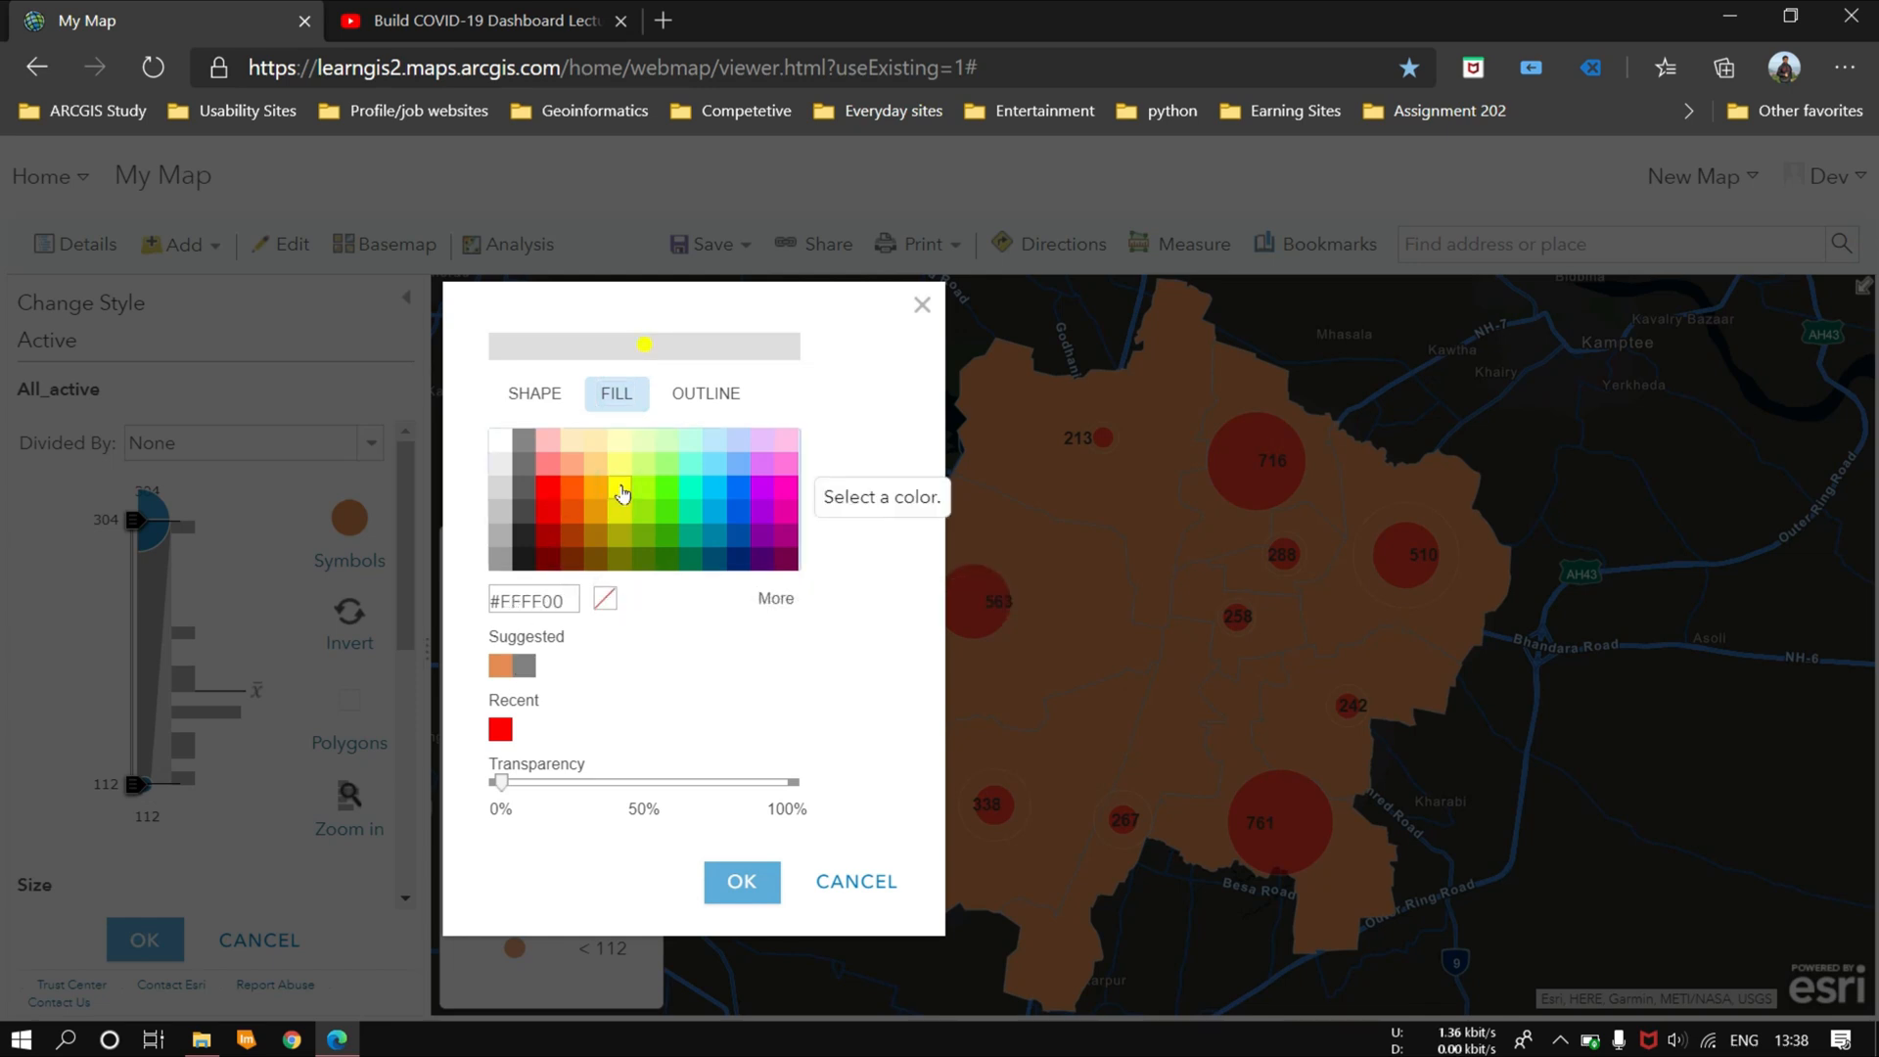
left_click(741, 882)
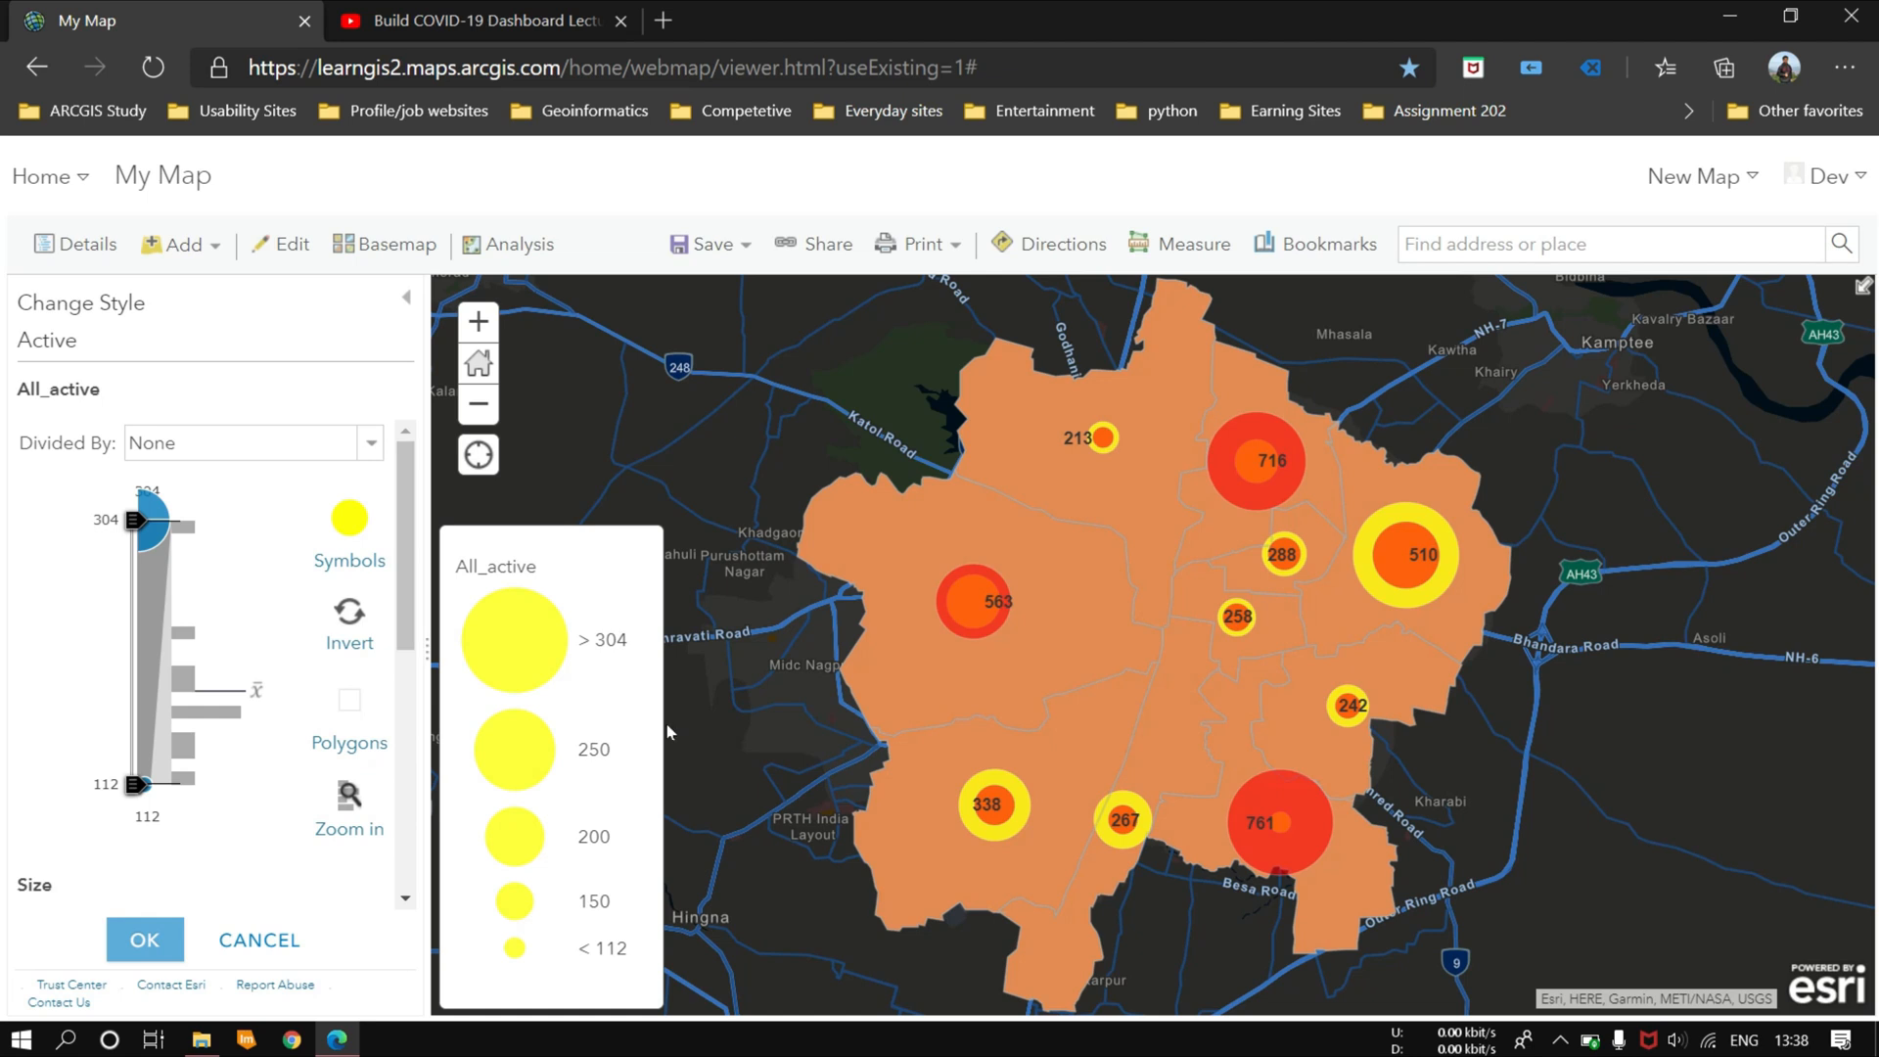
left_click(371, 444)
left_click(369, 444)
scroll(274, 636, "down", 2)
scroll(273, 638, "down", 3)
left_click(144, 939)
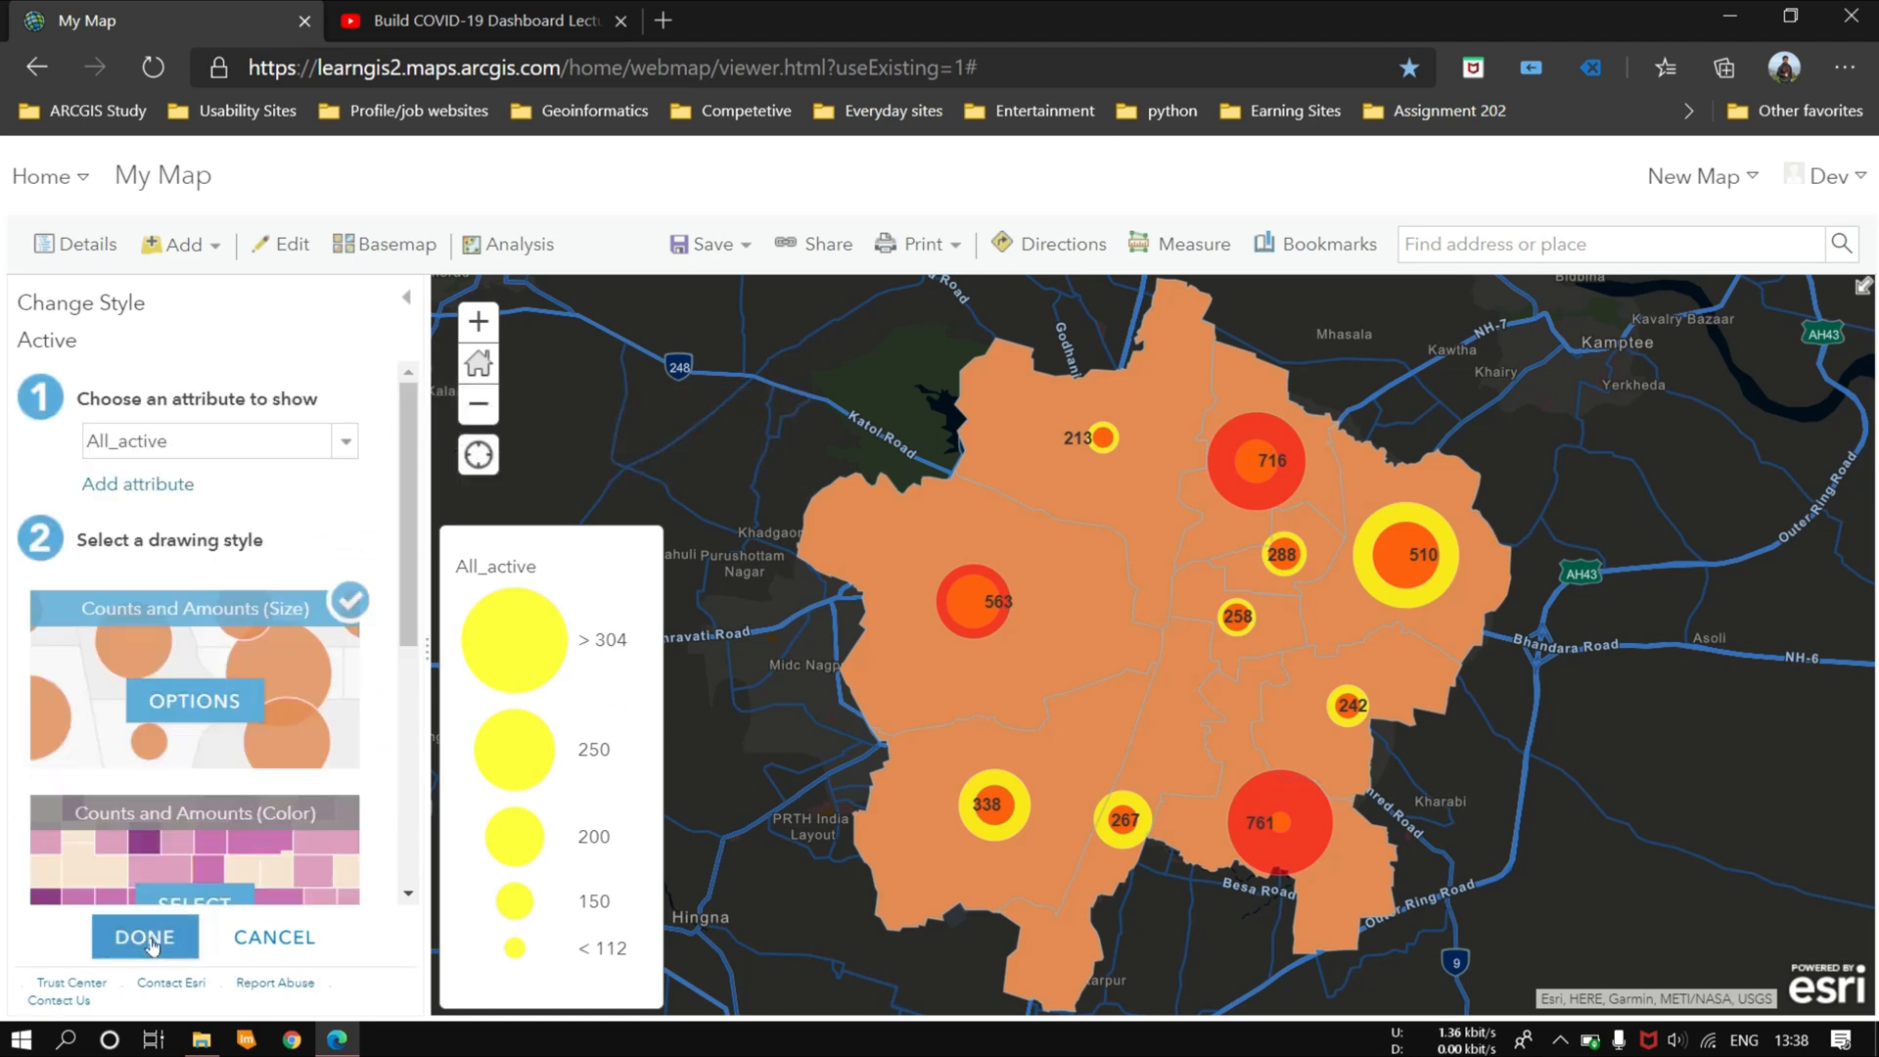
left_click(147, 938)
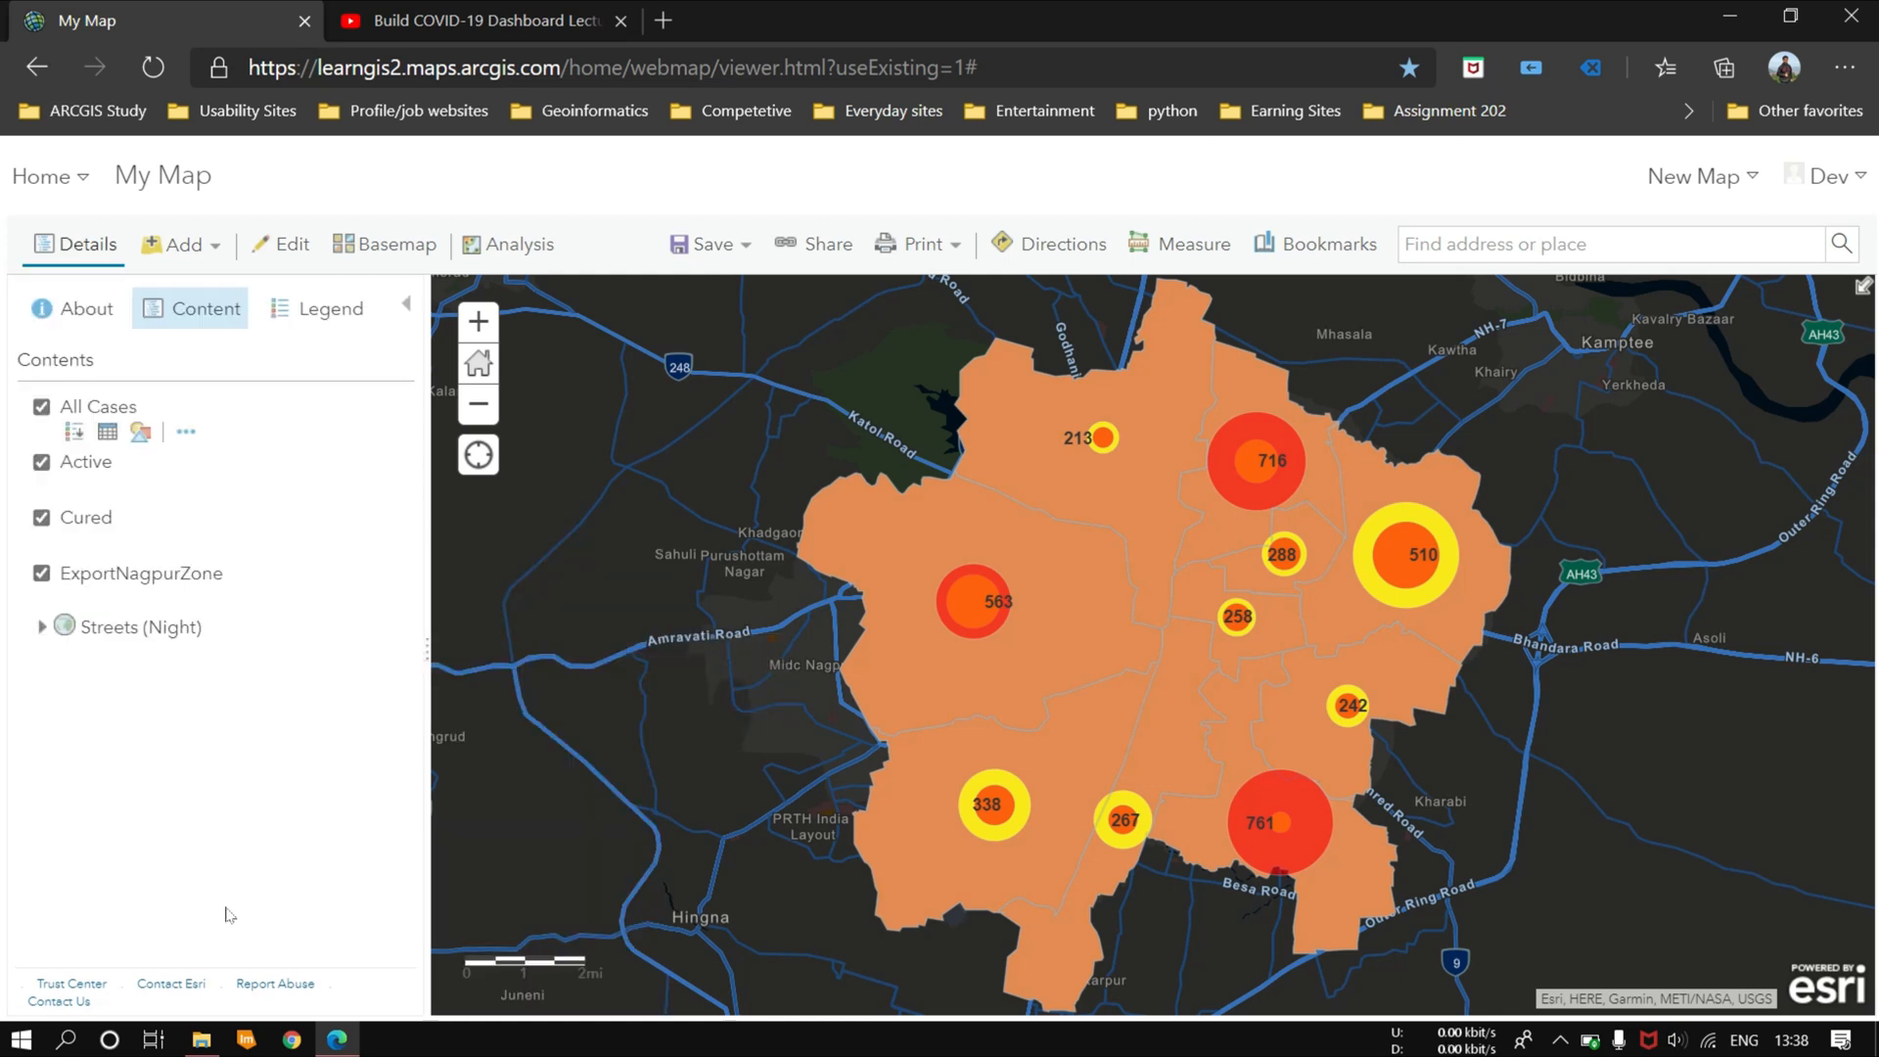
Step: Label the Active layer's features with the All_active attribute
left_click(217, 484)
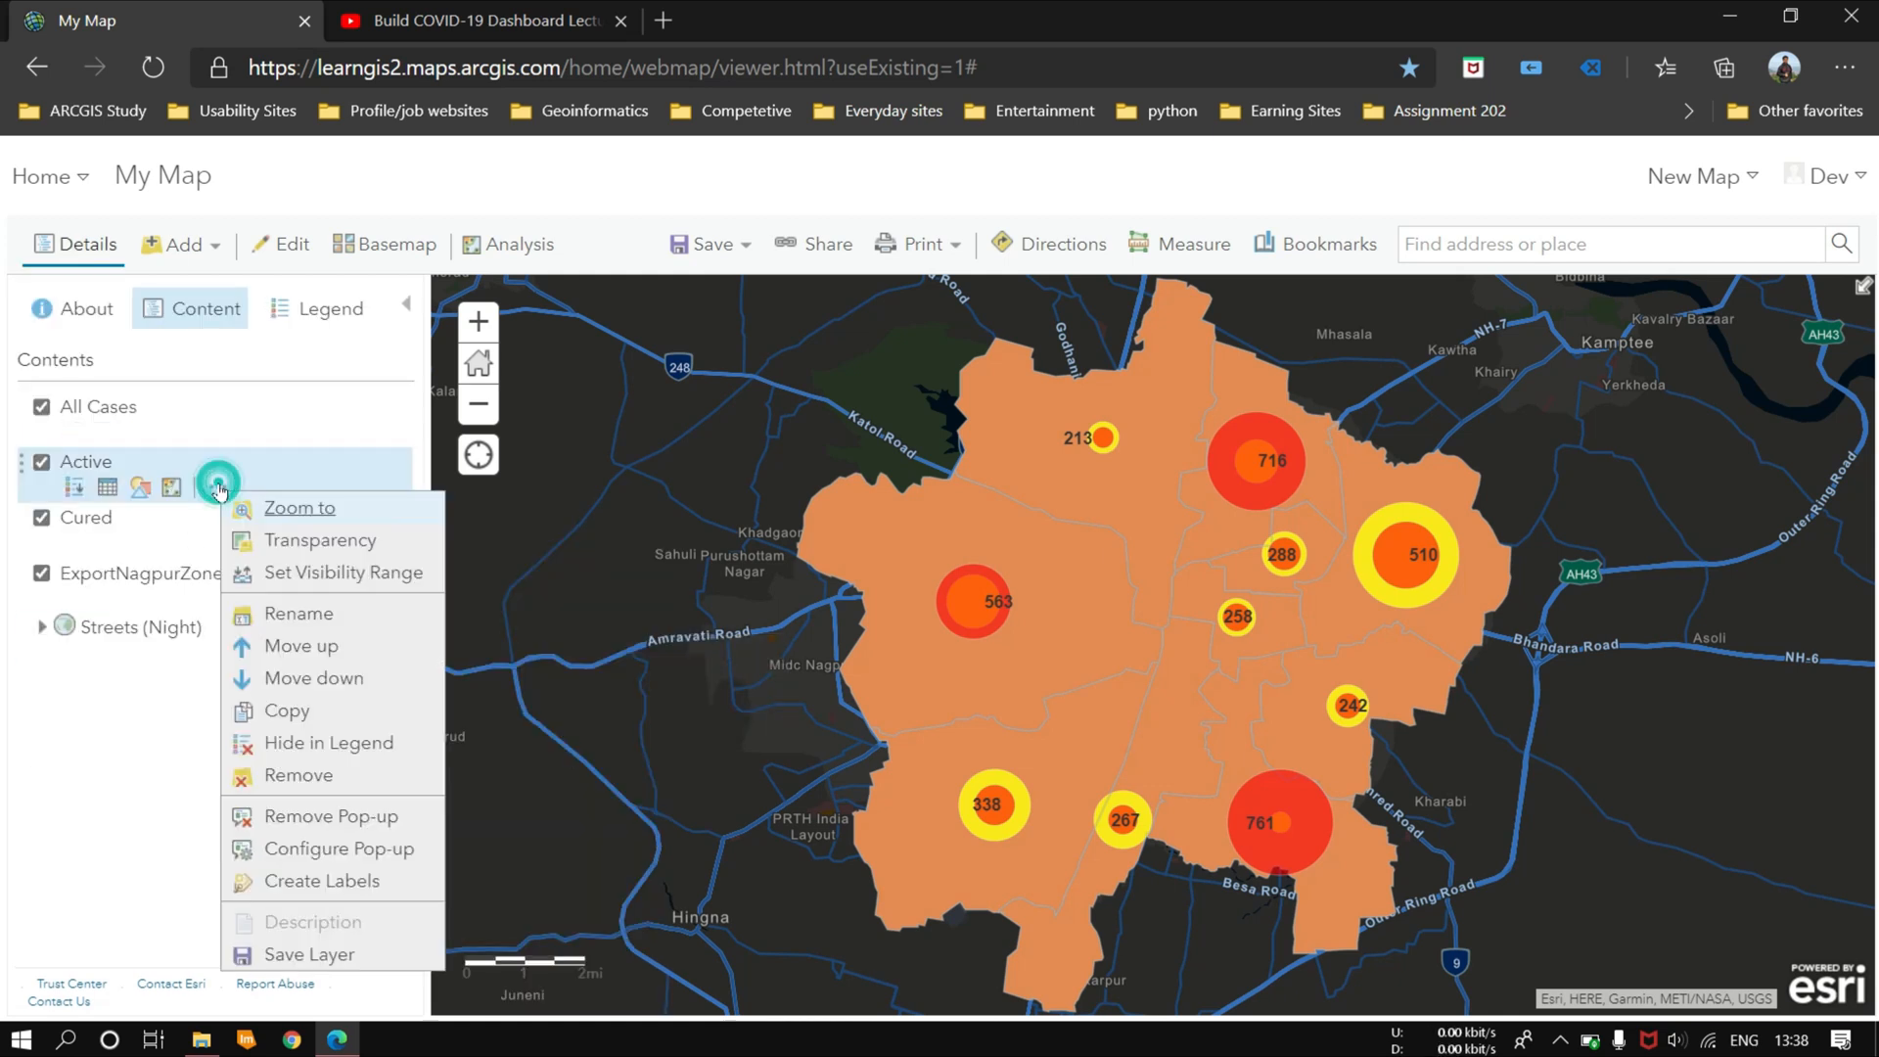
left_click(295, 885)
left_click(389, 459)
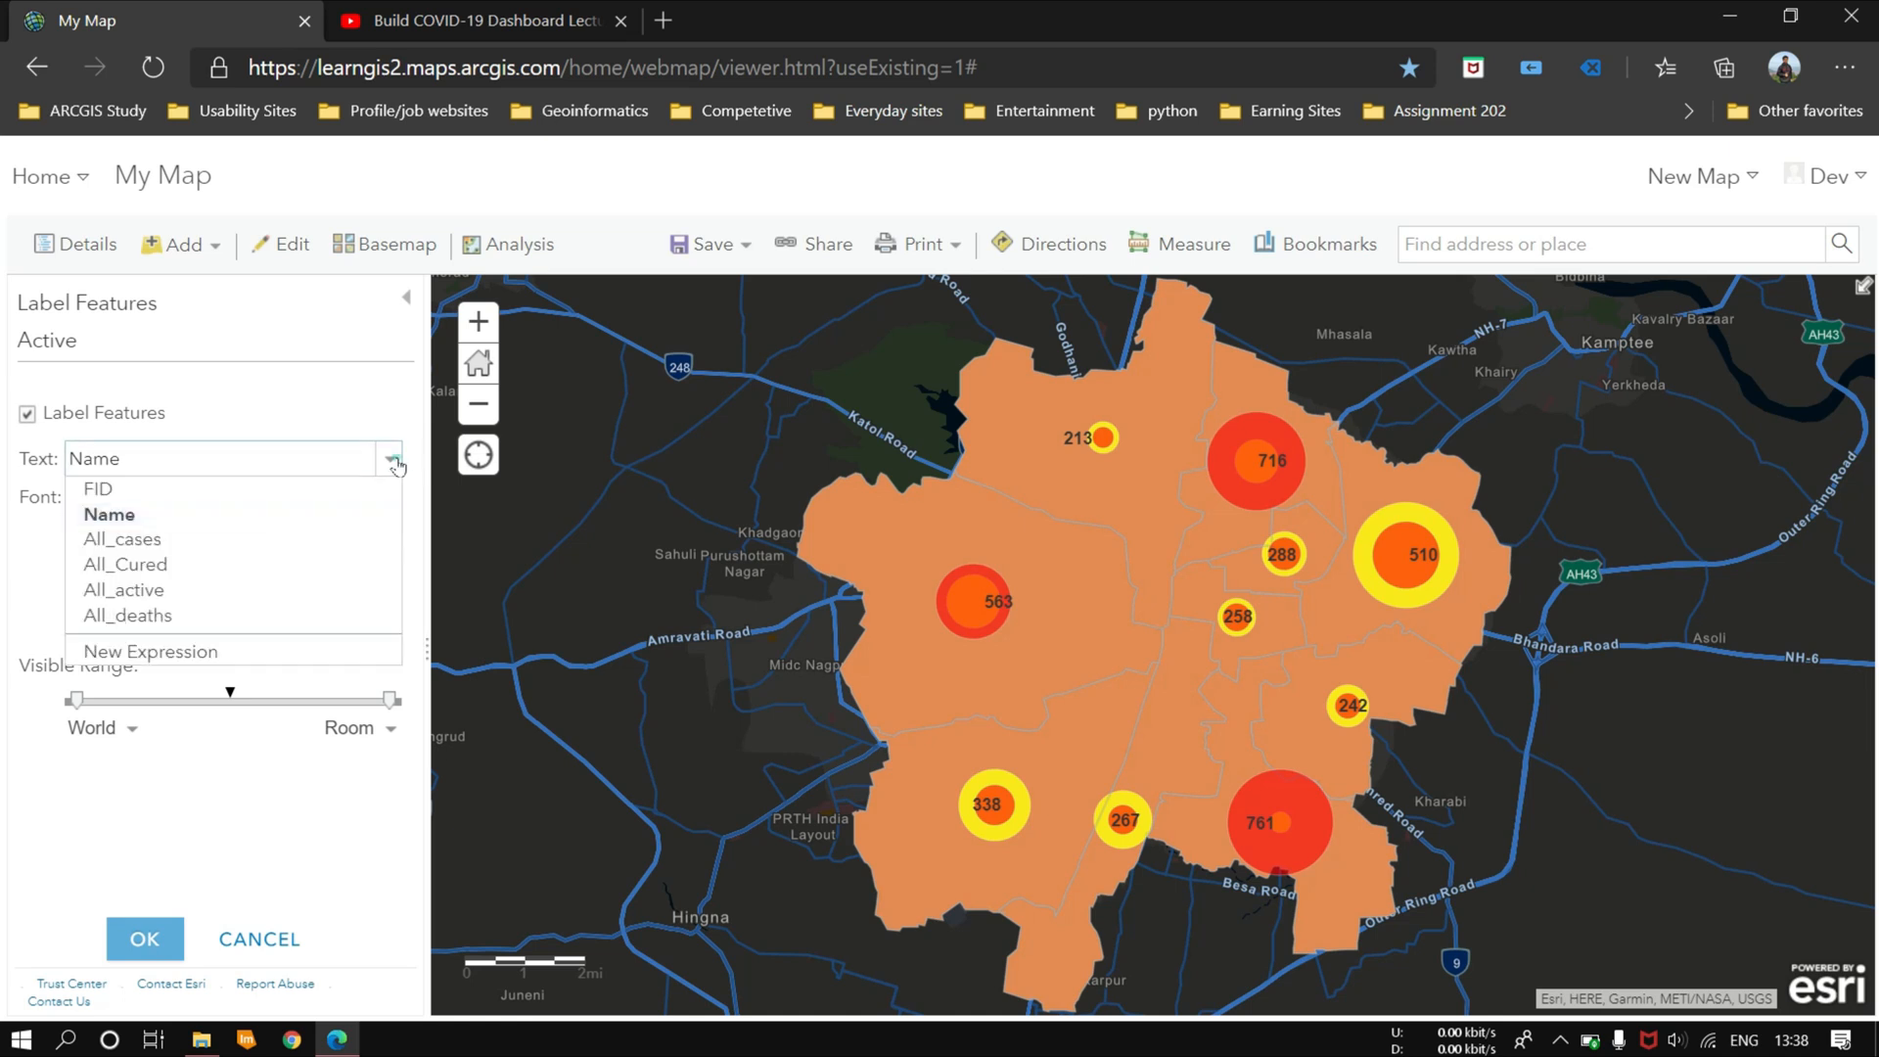
left_click(191, 592)
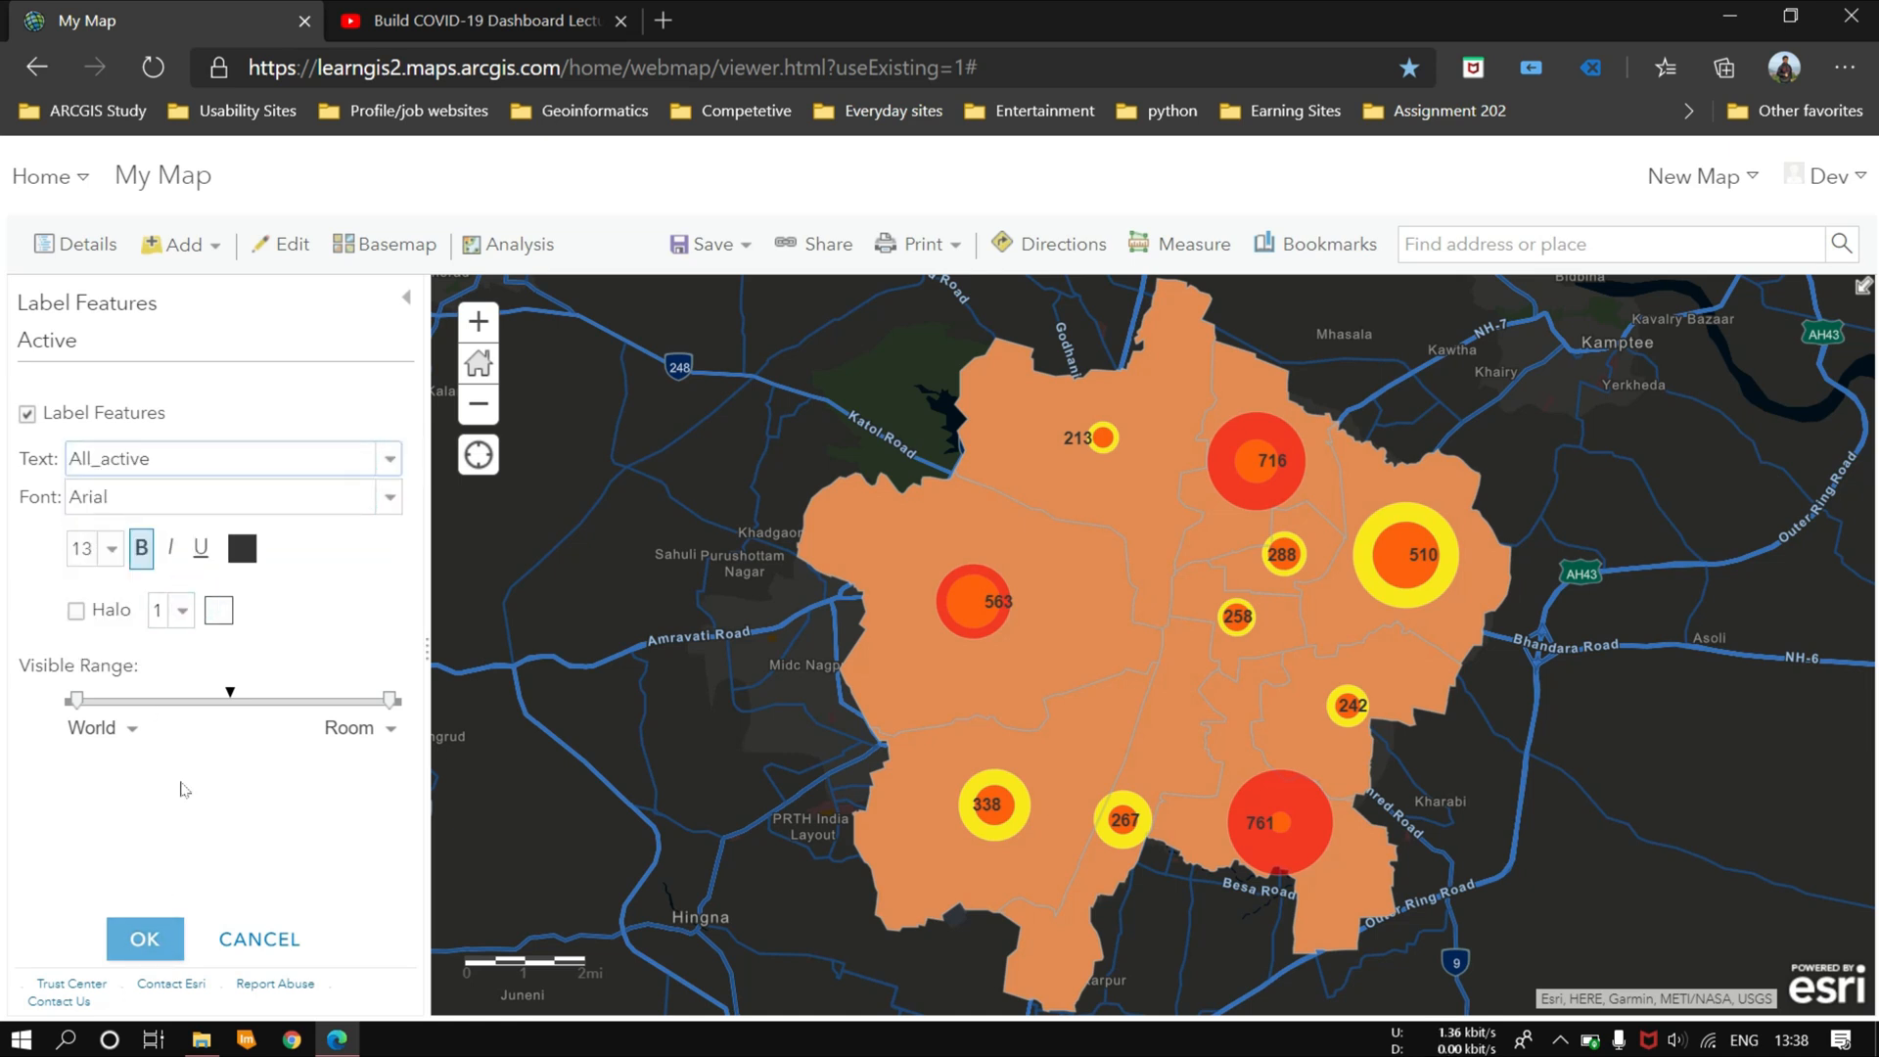
left_click(140, 925)
Step: Style the Cured layer by the All_Cured attribute with size-based symbols
mouse_move(223, 550)
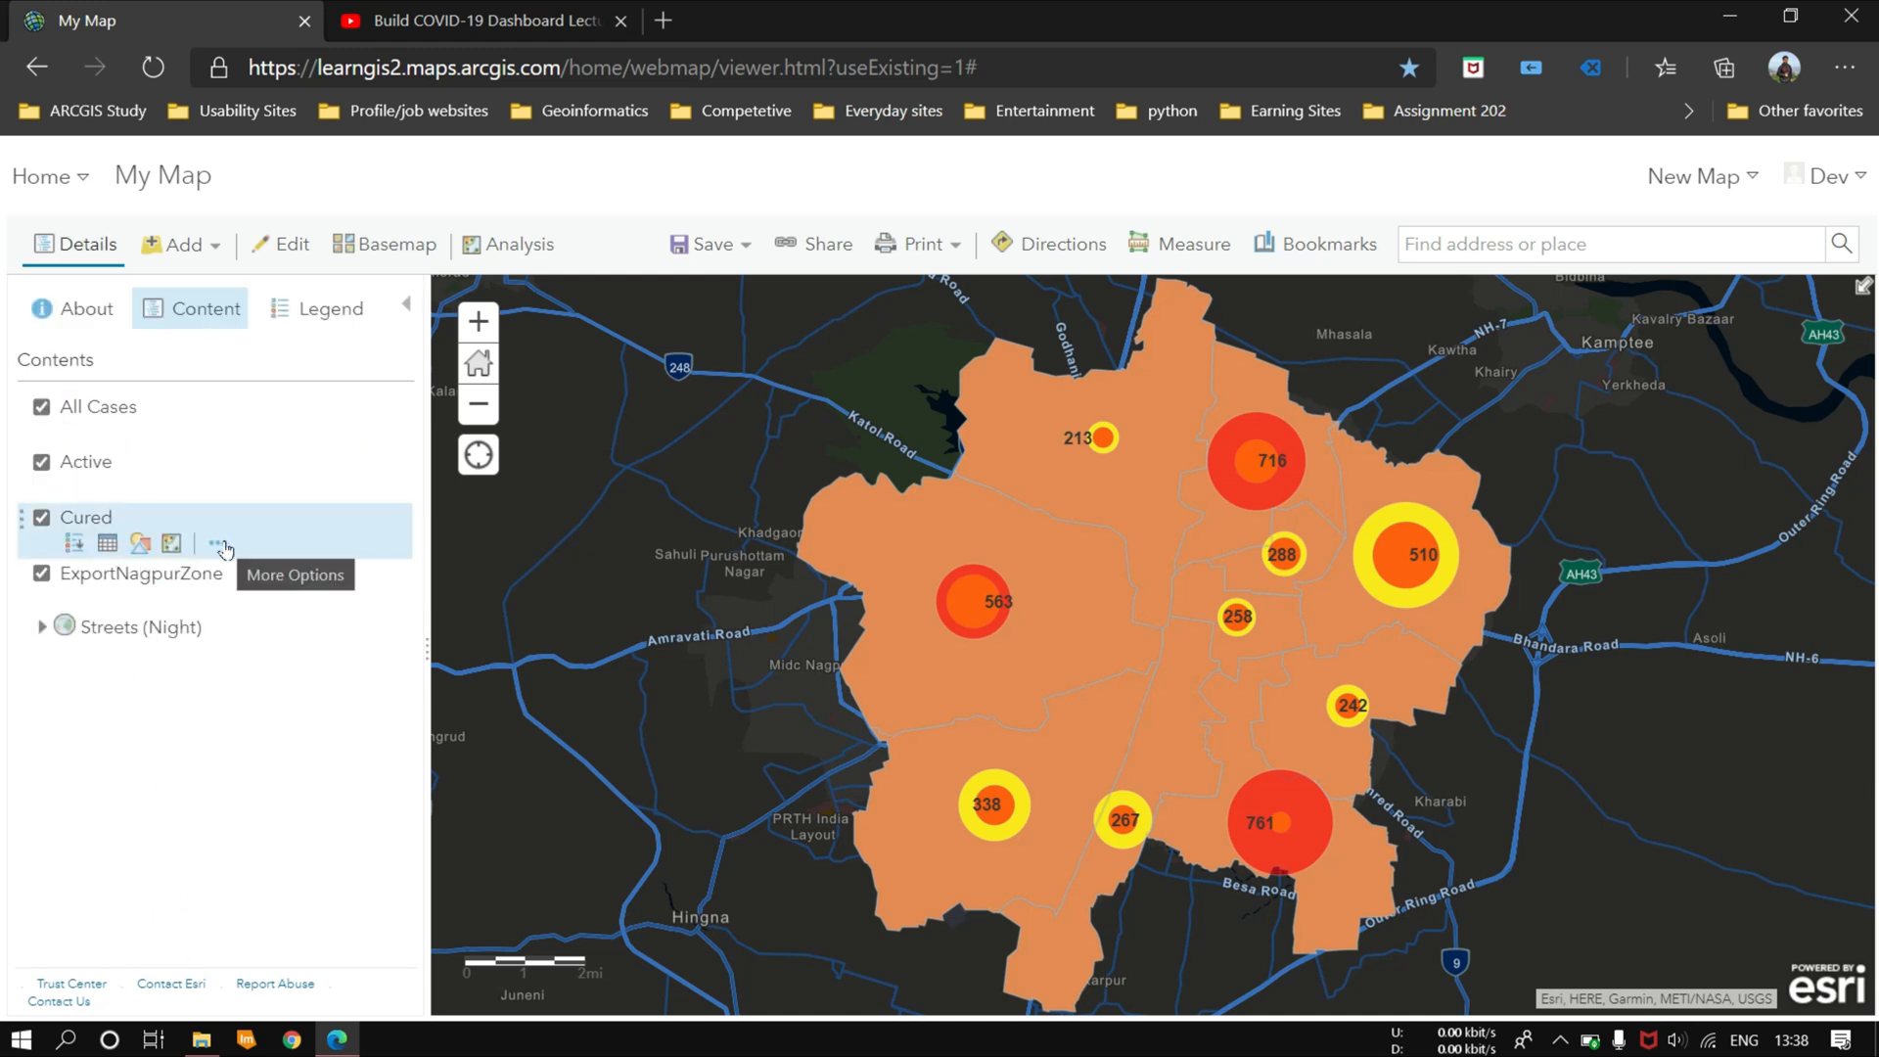
left_click(140, 543)
left_click(308, 442)
left_click(168, 559)
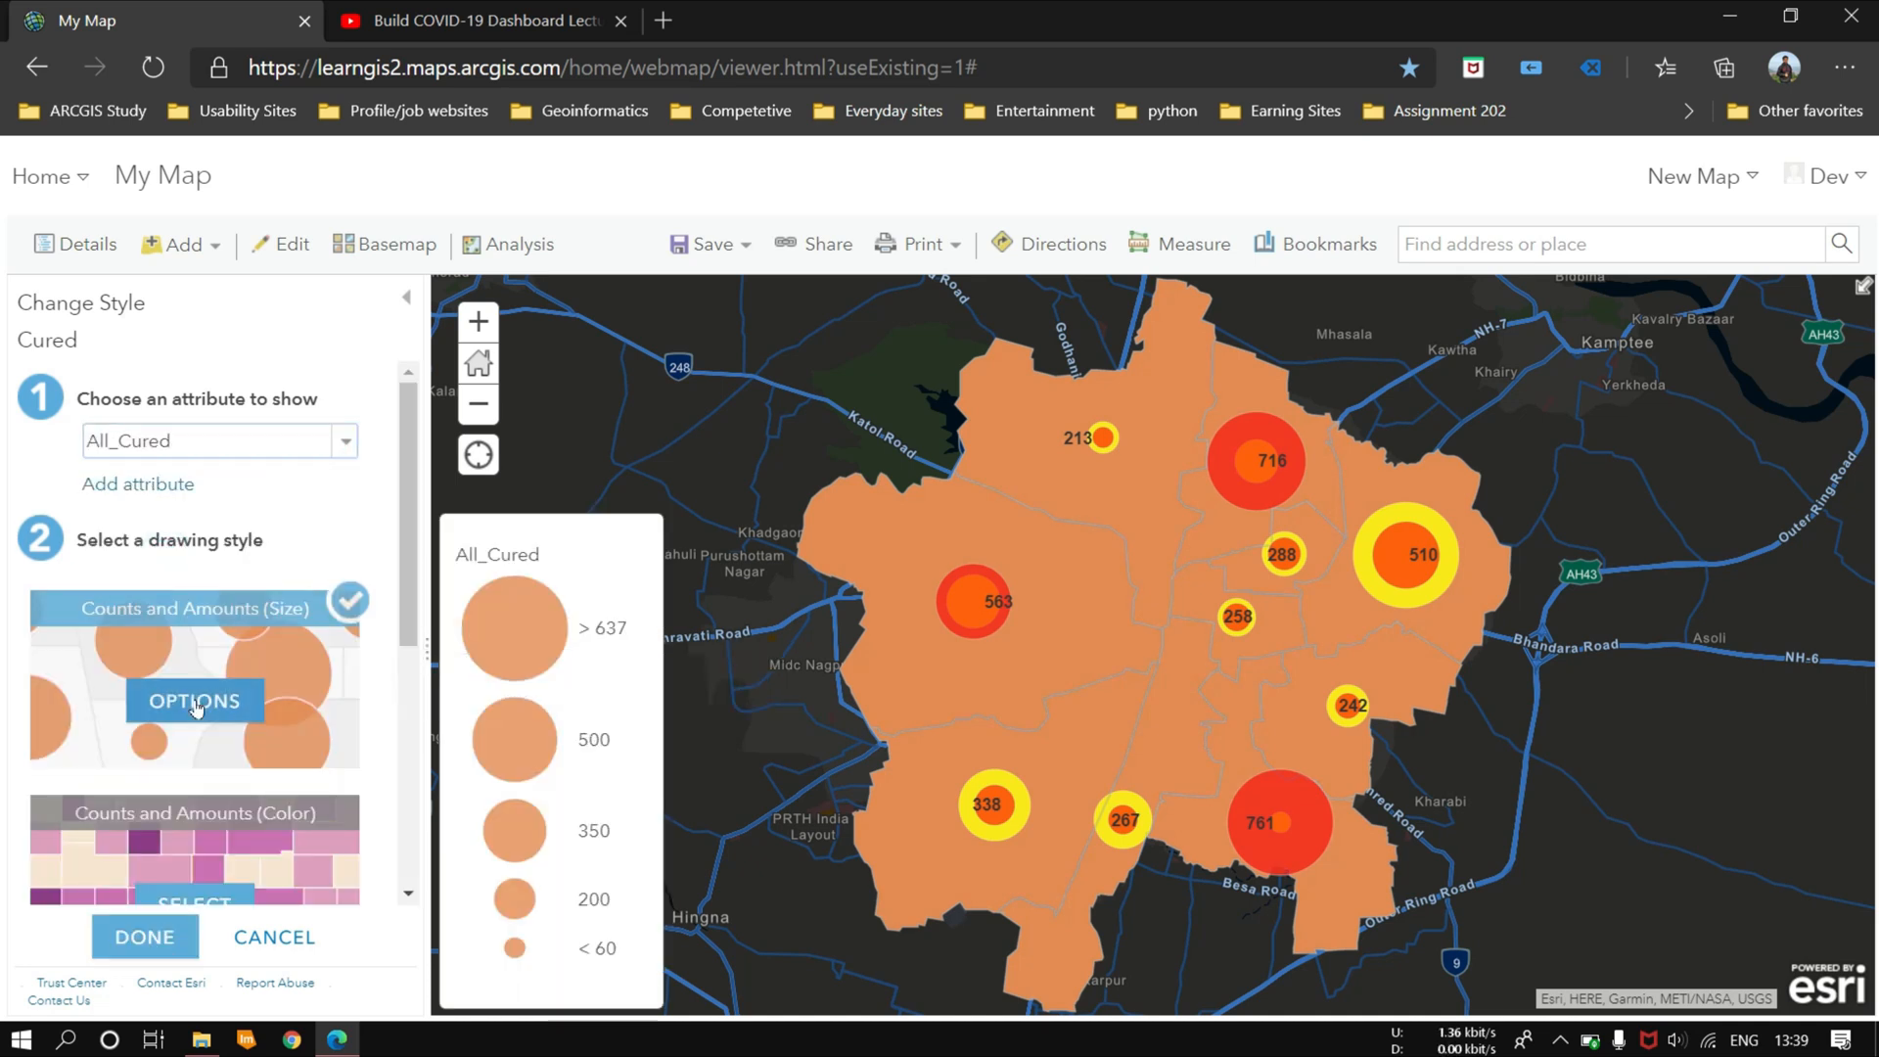
Step: Give the Cured layer's circle symbols a lime green fill and apply the style
left_click(195, 701)
left_click(349, 517)
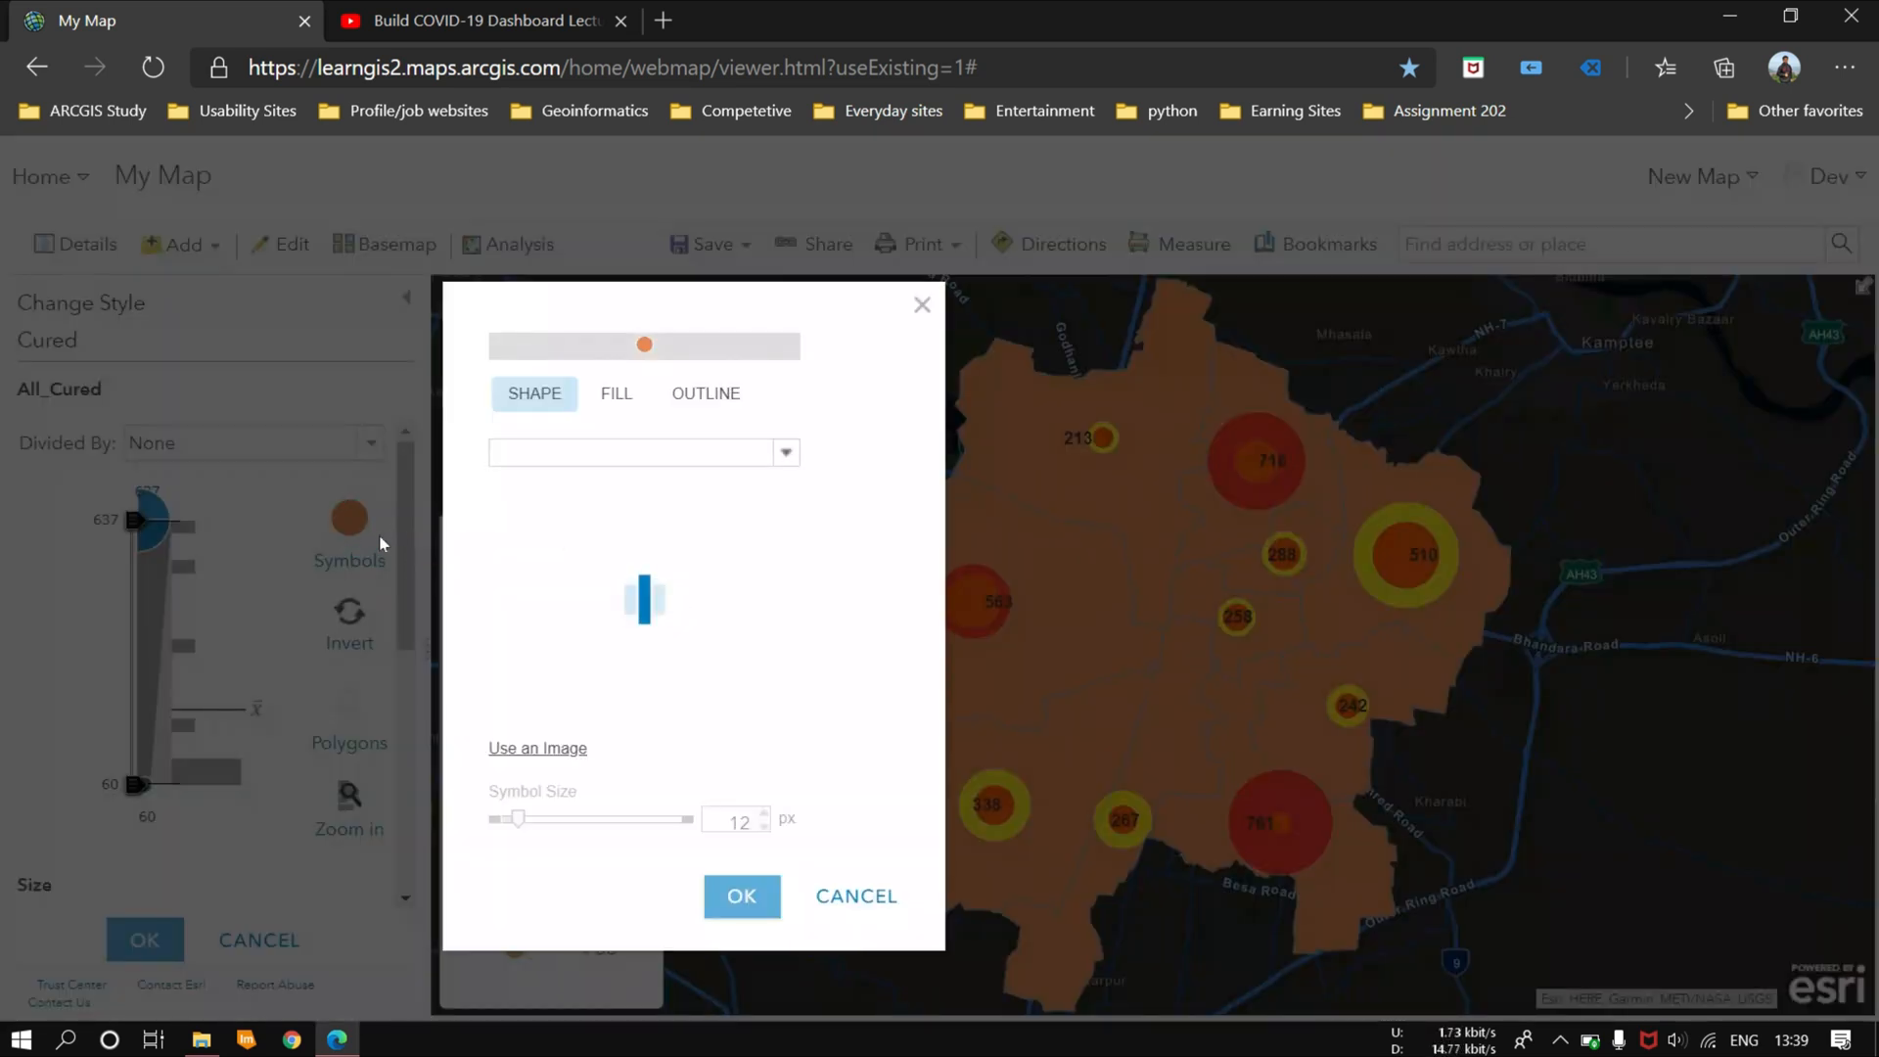
left_click(616, 393)
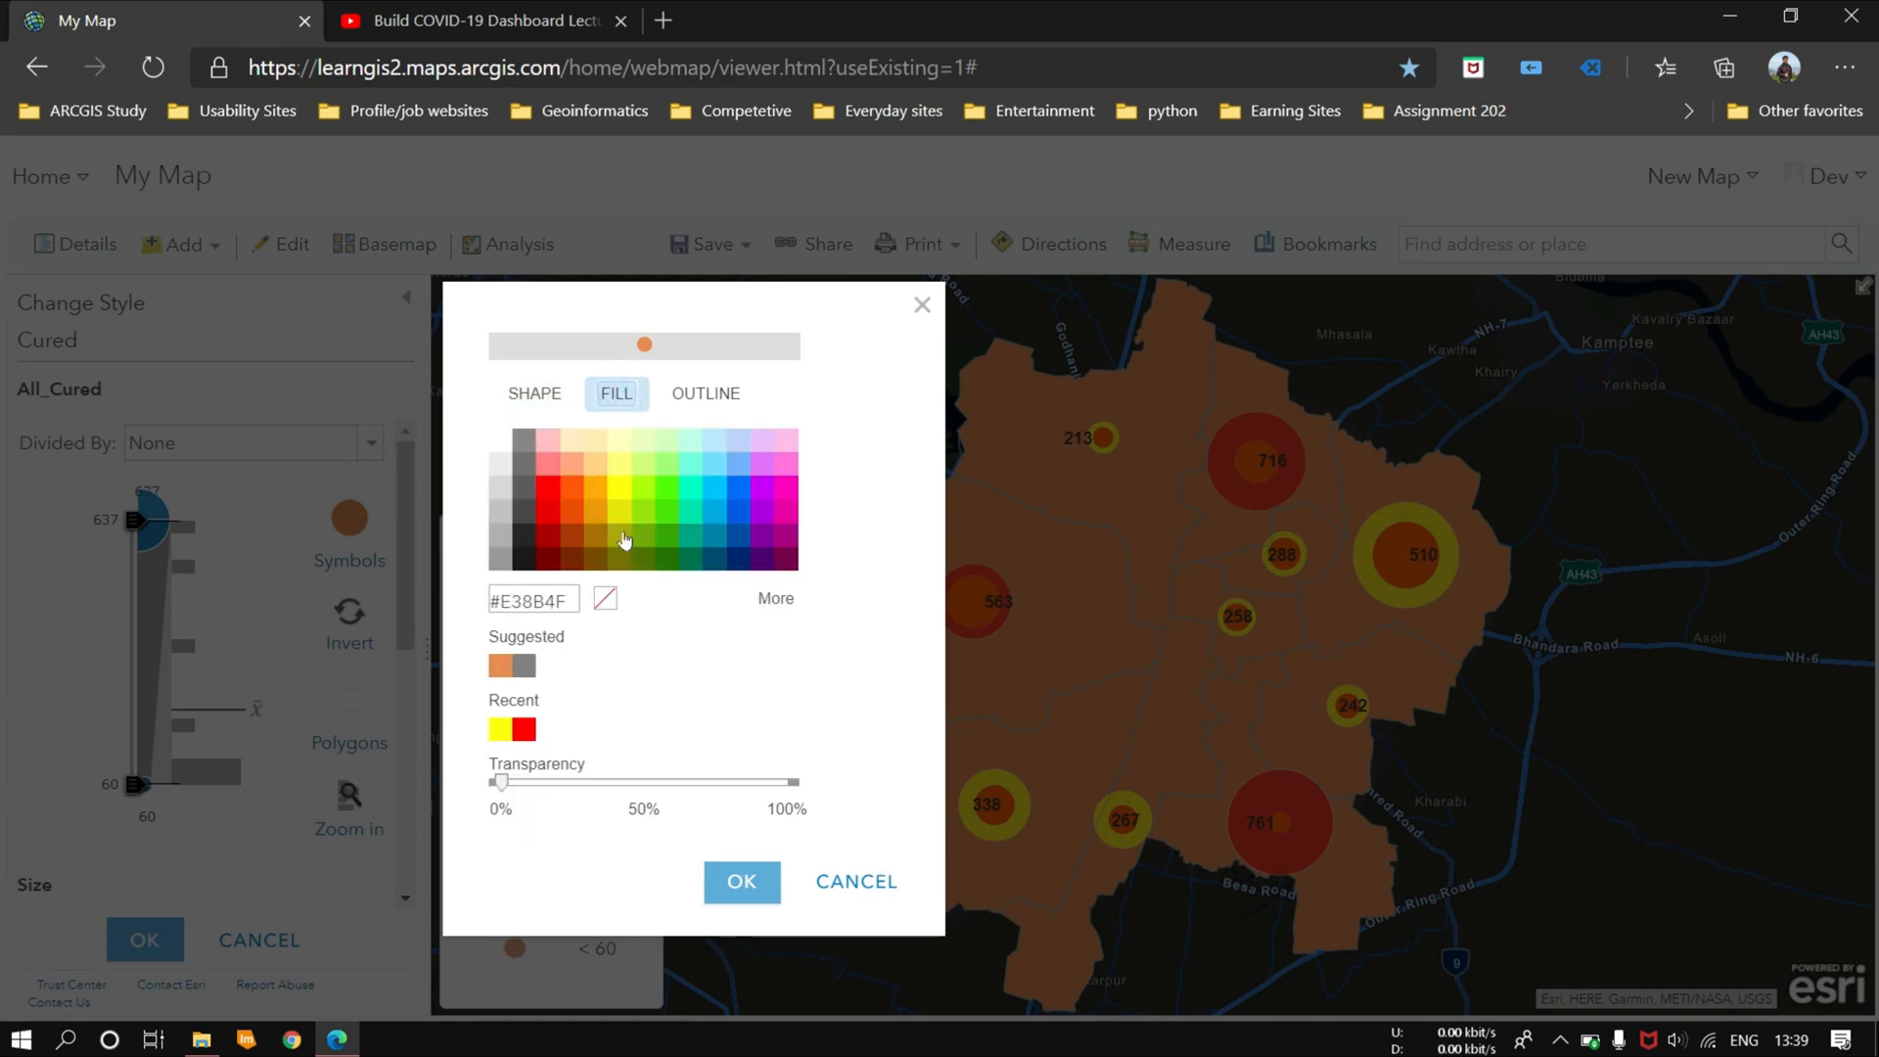
left_click(649, 503)
left_click(739, 882)
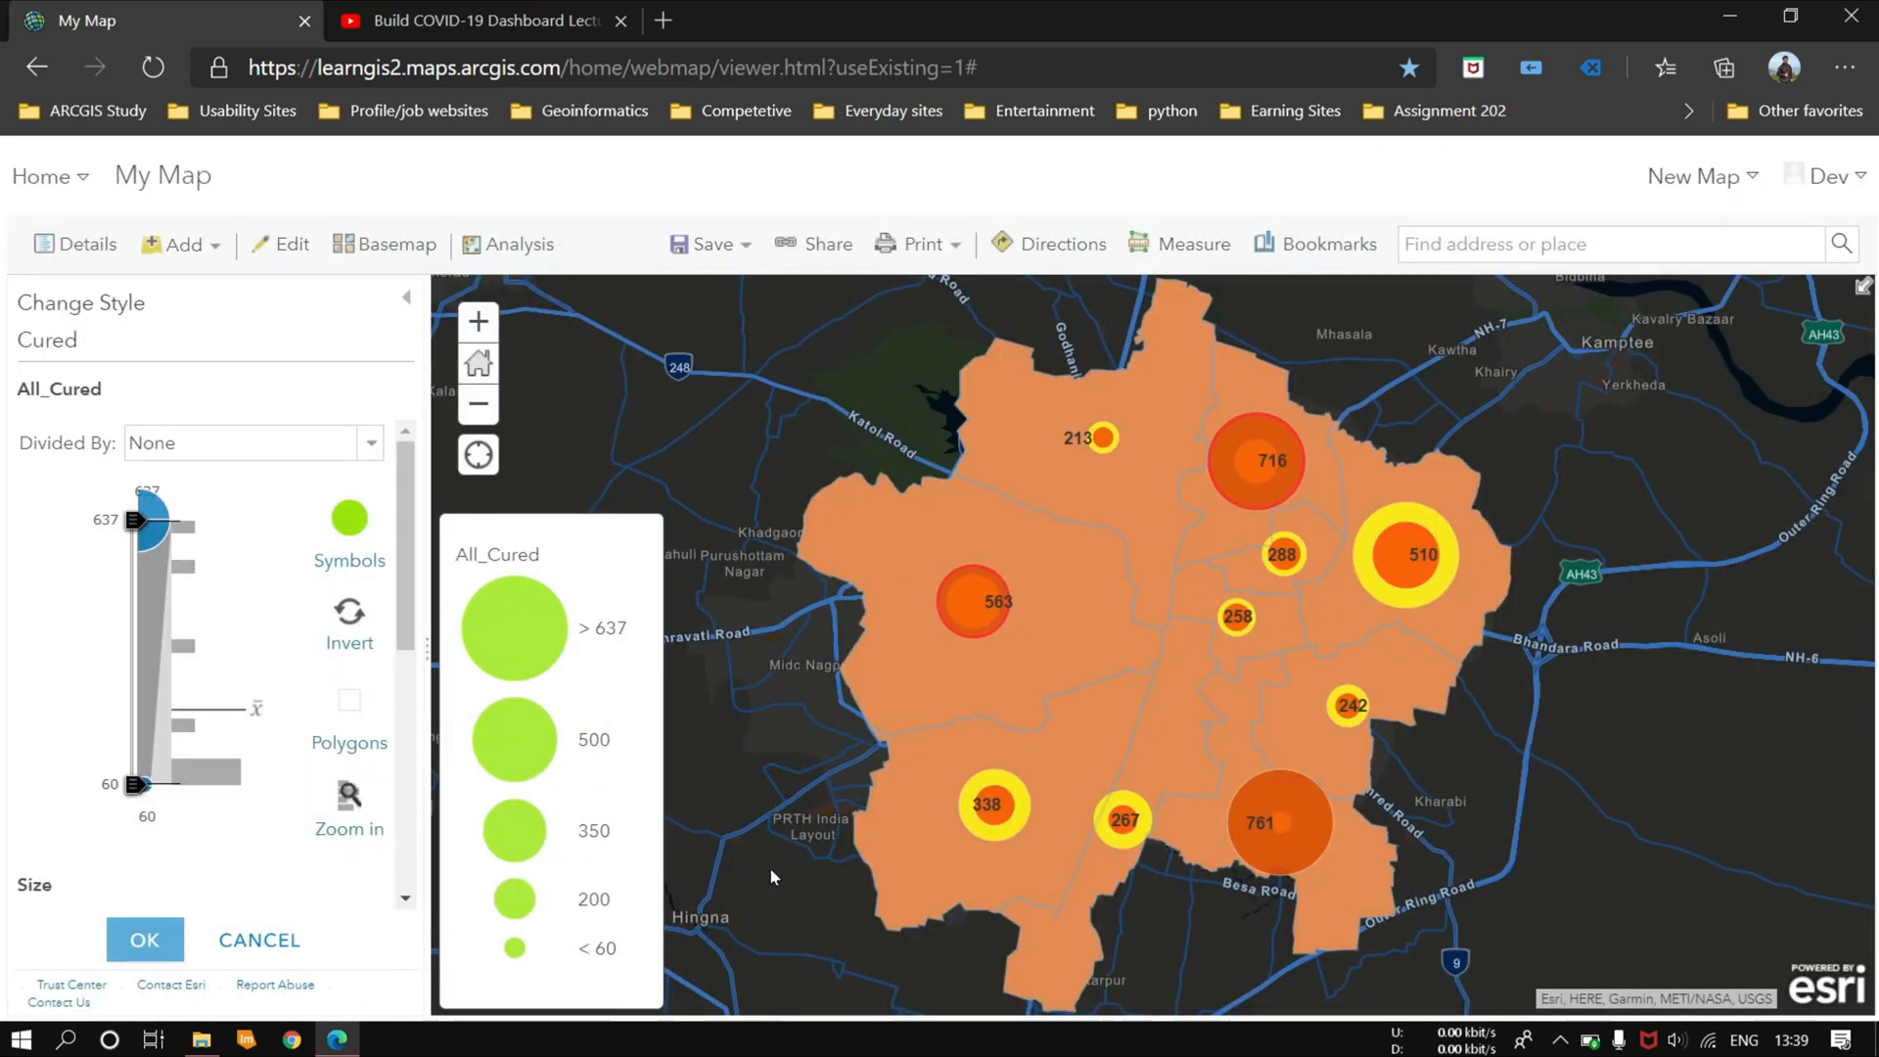
scroll(294, 623, "down", 5)
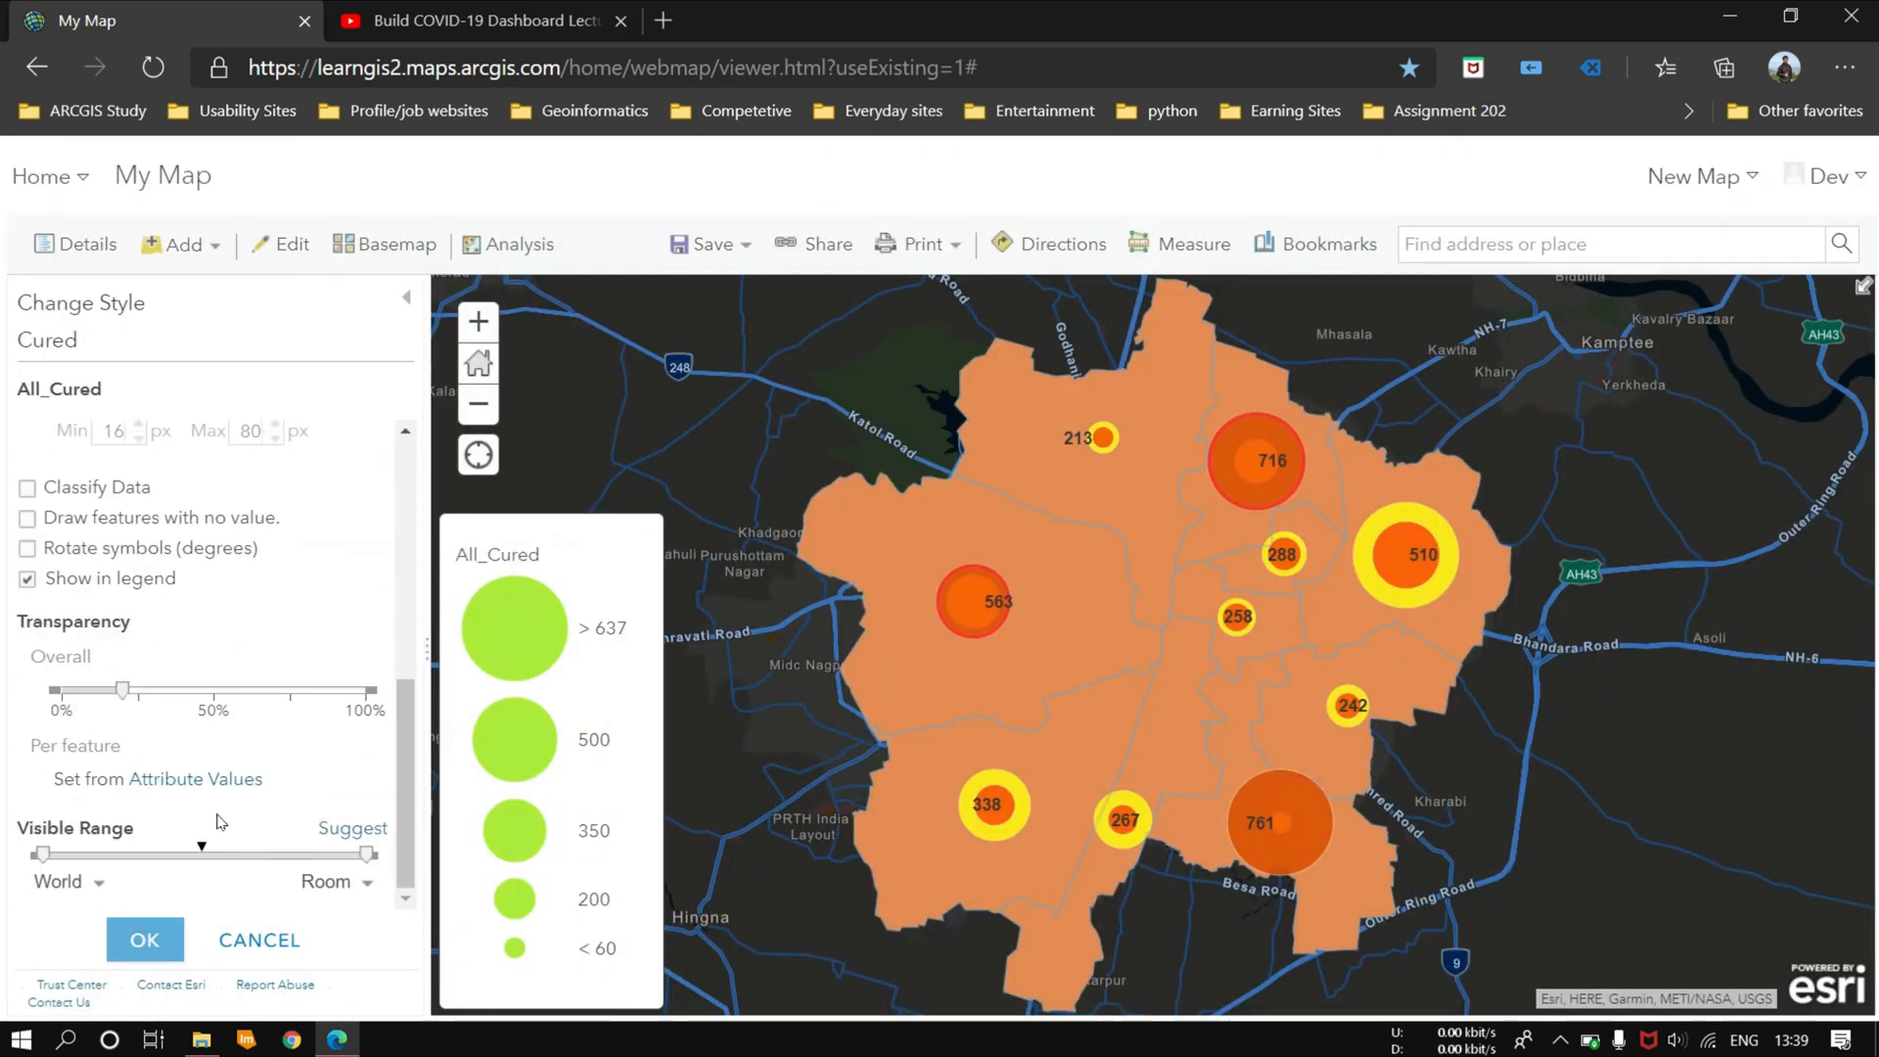
left_click(179, 926)
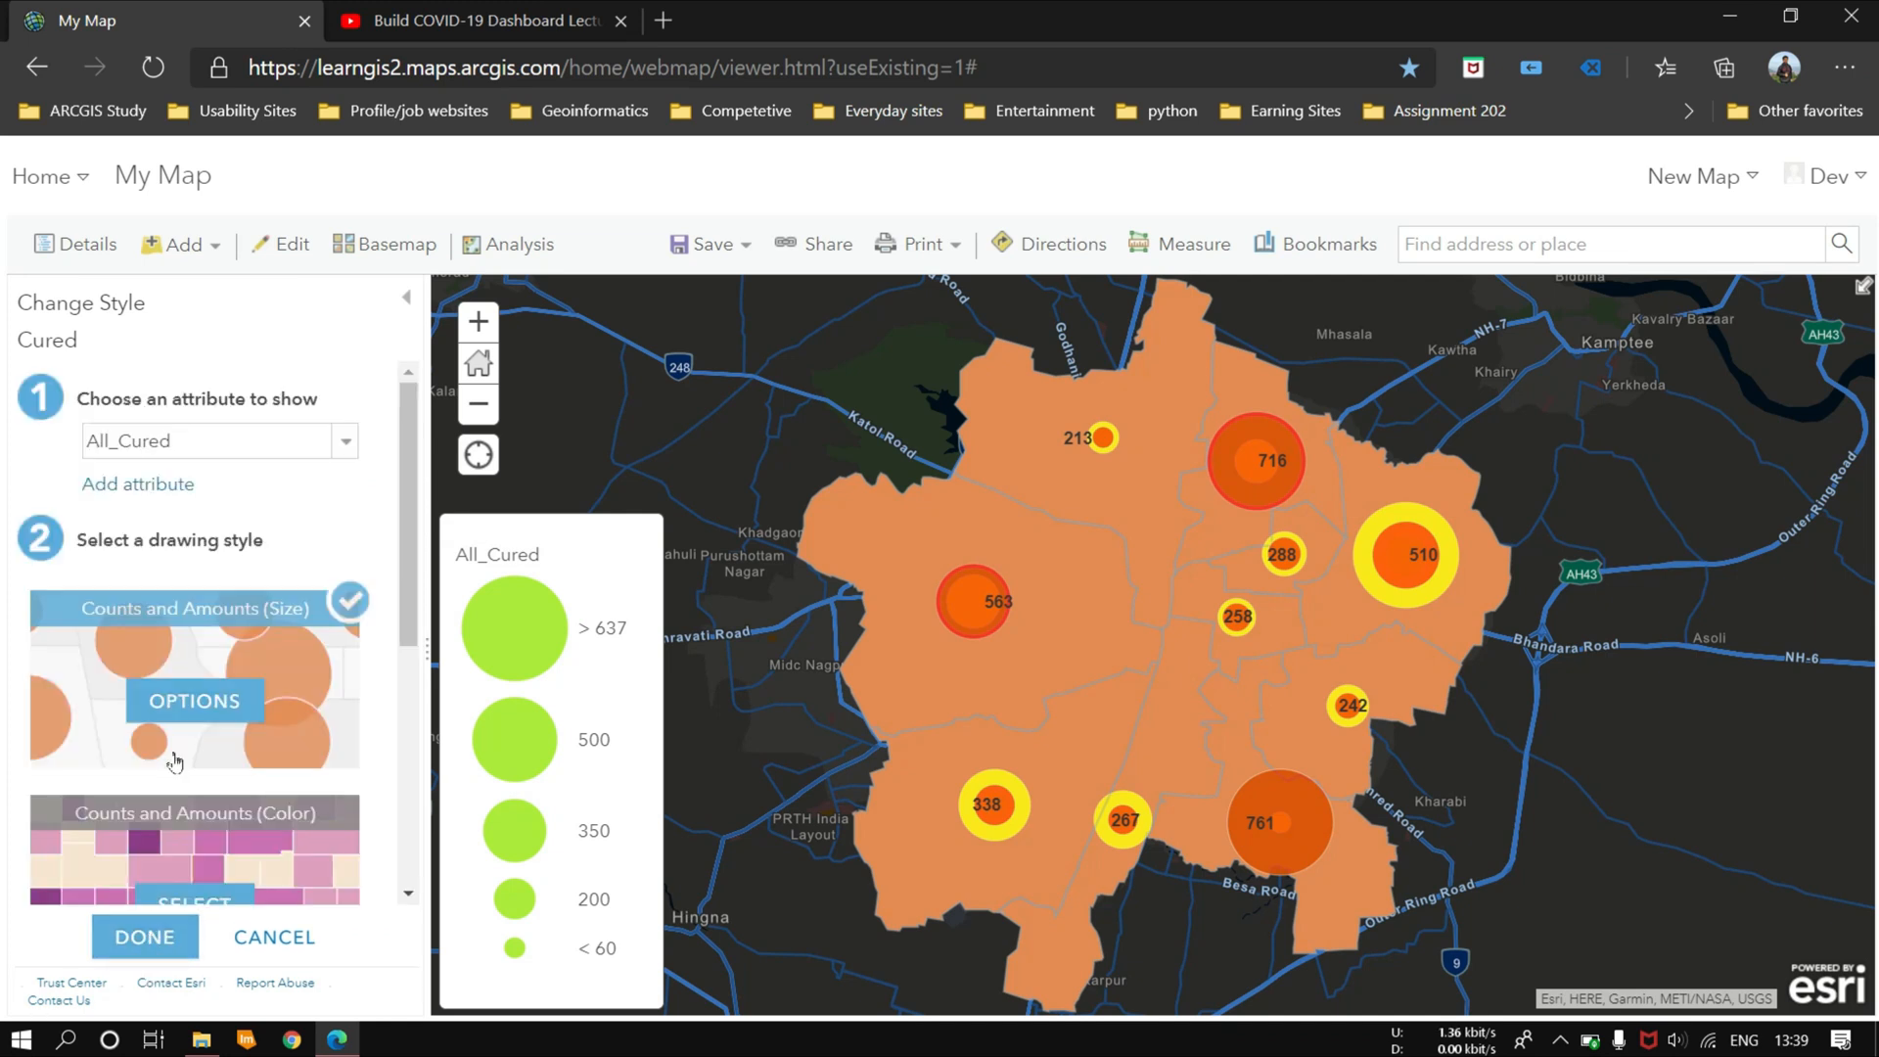
left_click(175, 940)
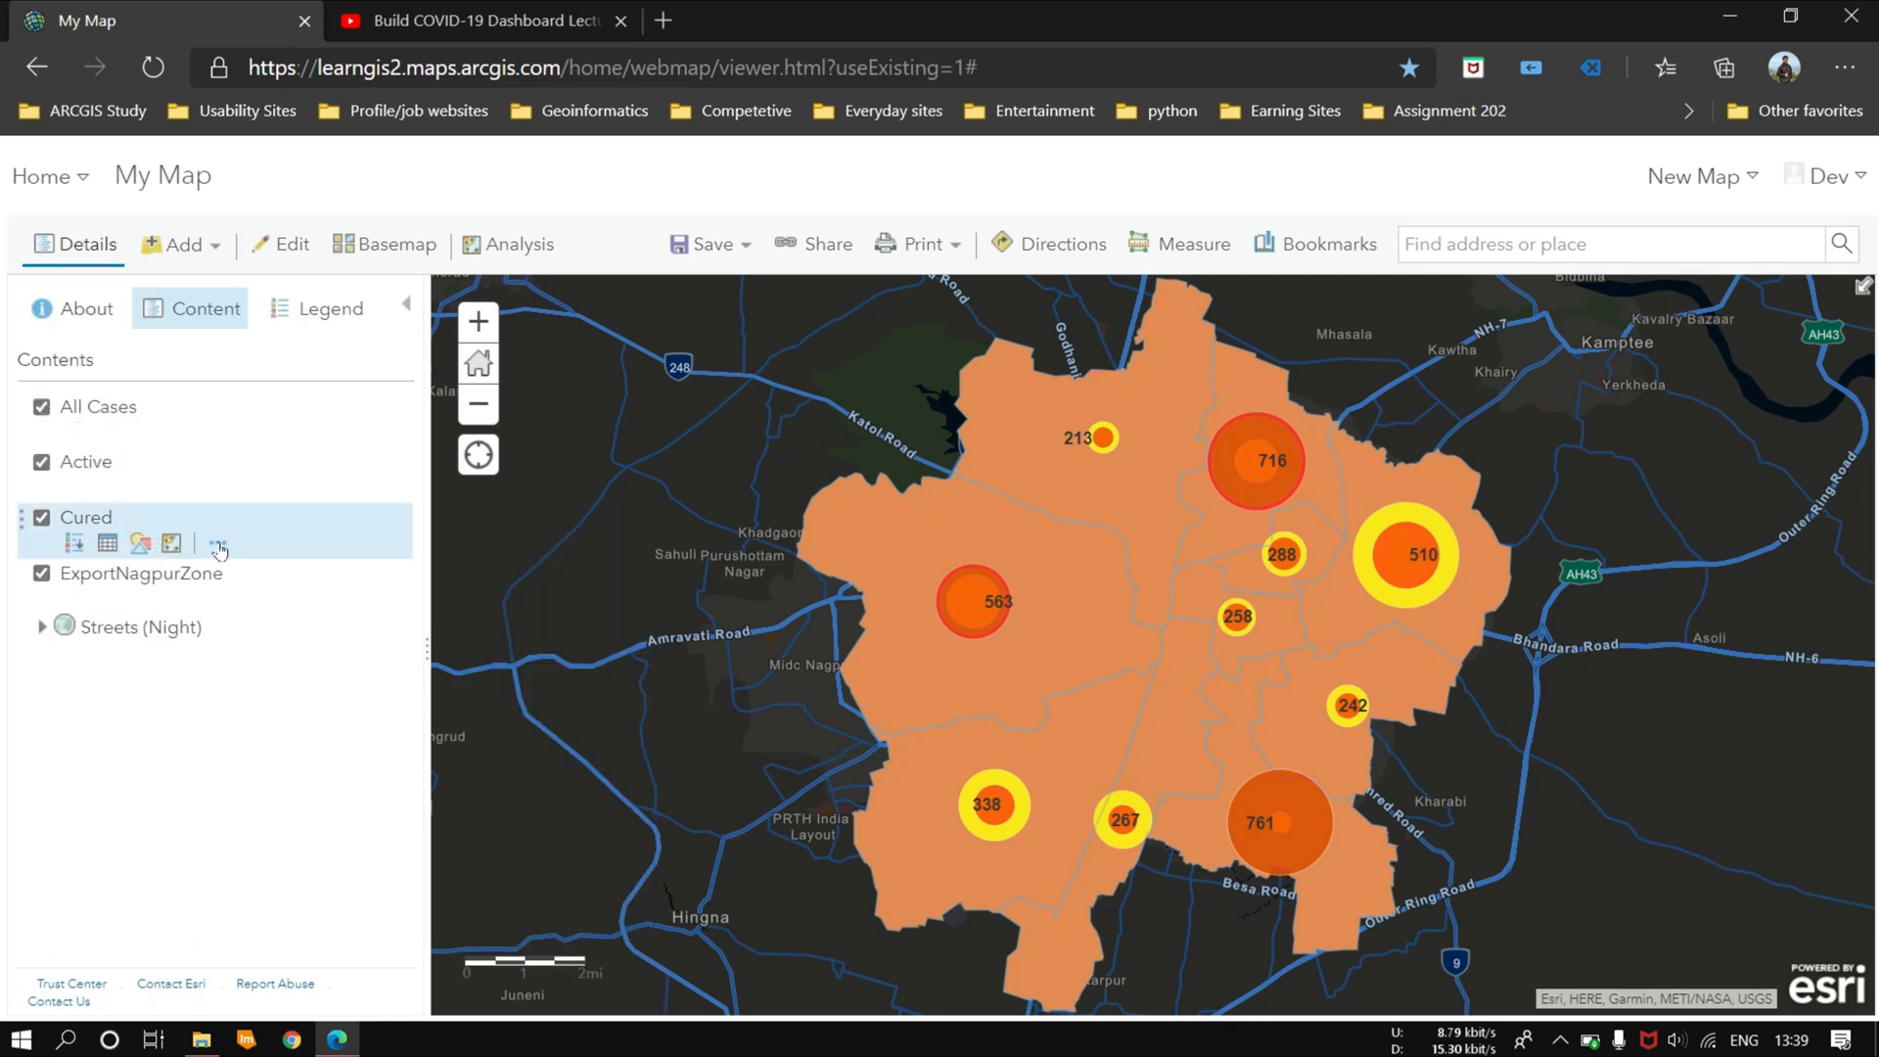
Step: Hide the Active and All Cases layers, briefly switching each back on to compare them with the Cured circles
left_click(41, 462)
left_click(41, 409)
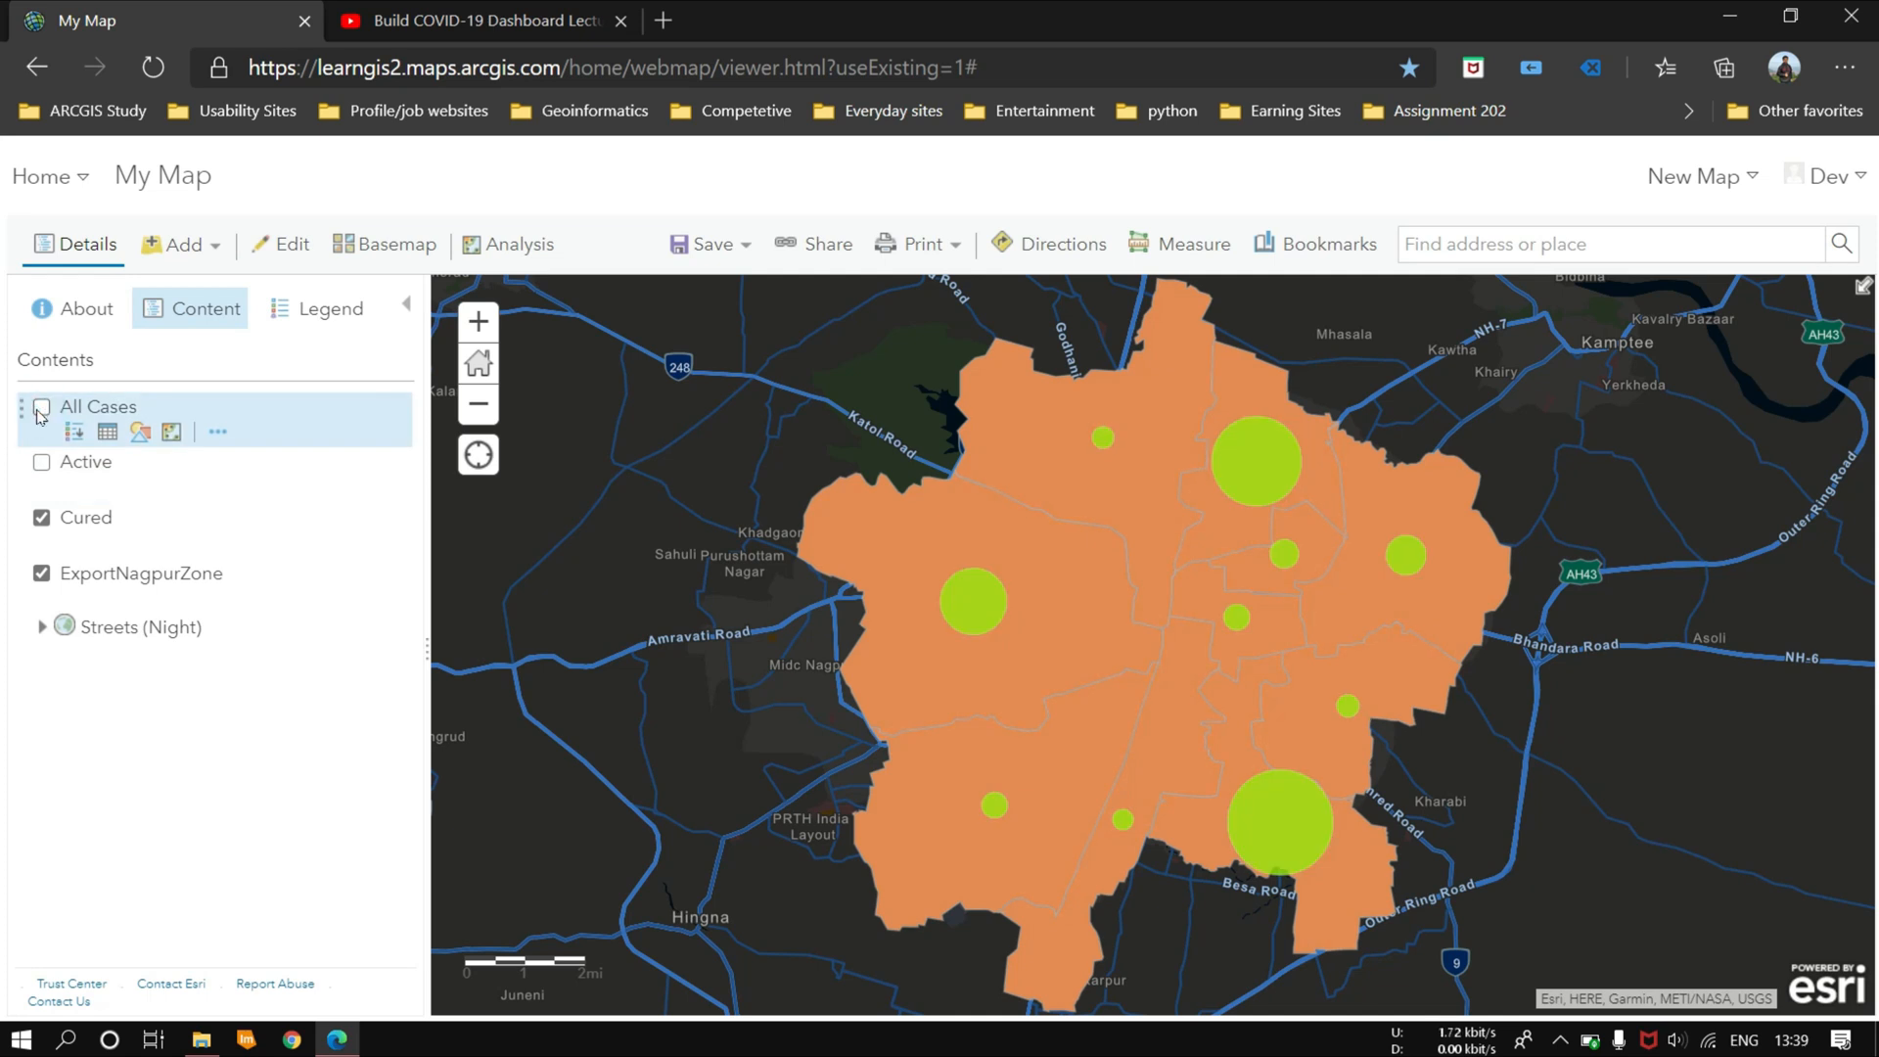
left_click(39, 409)
left_click(40, 409)
left_click(42, 462)
left_click(43, 463)
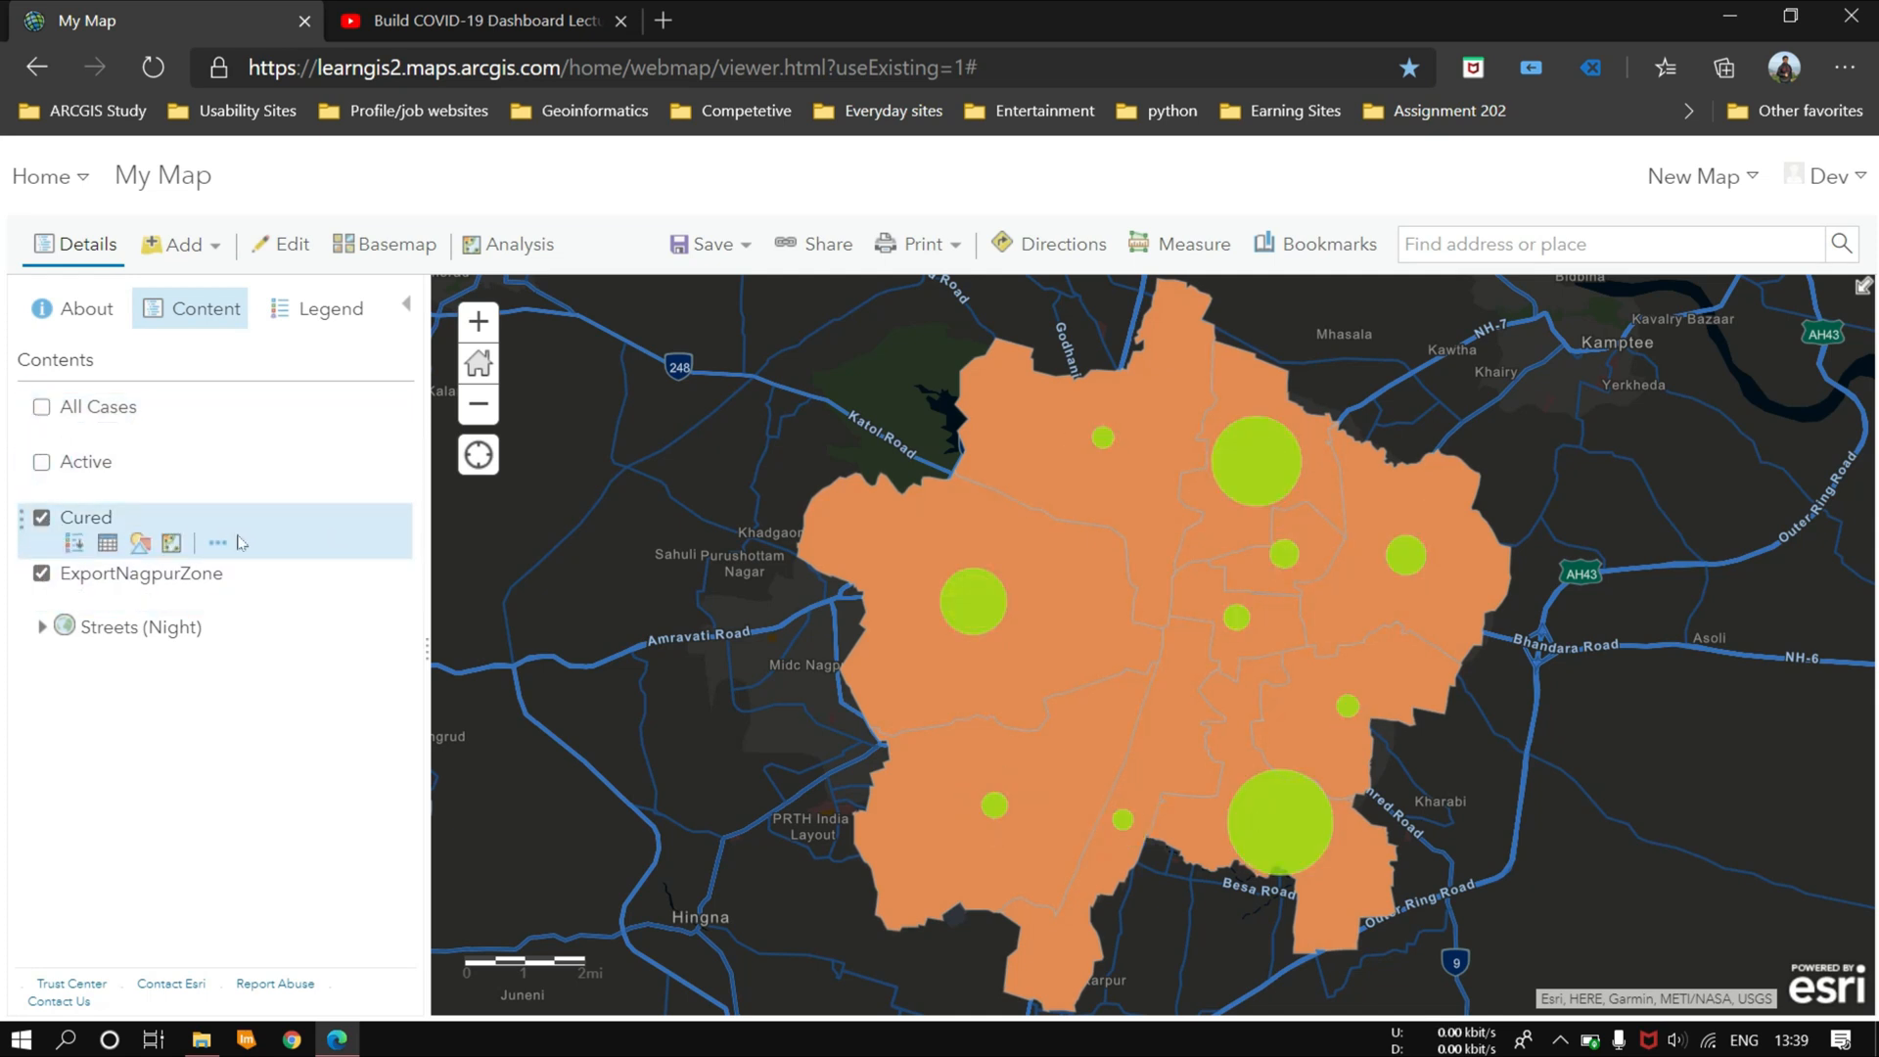
Step: Label the Cured layer's features with the All_Cured attribute
left_click(223, 541)
left_click(303, 936)
left_click(245, 458)
left_click(150, 560)
left_click(147, 941)
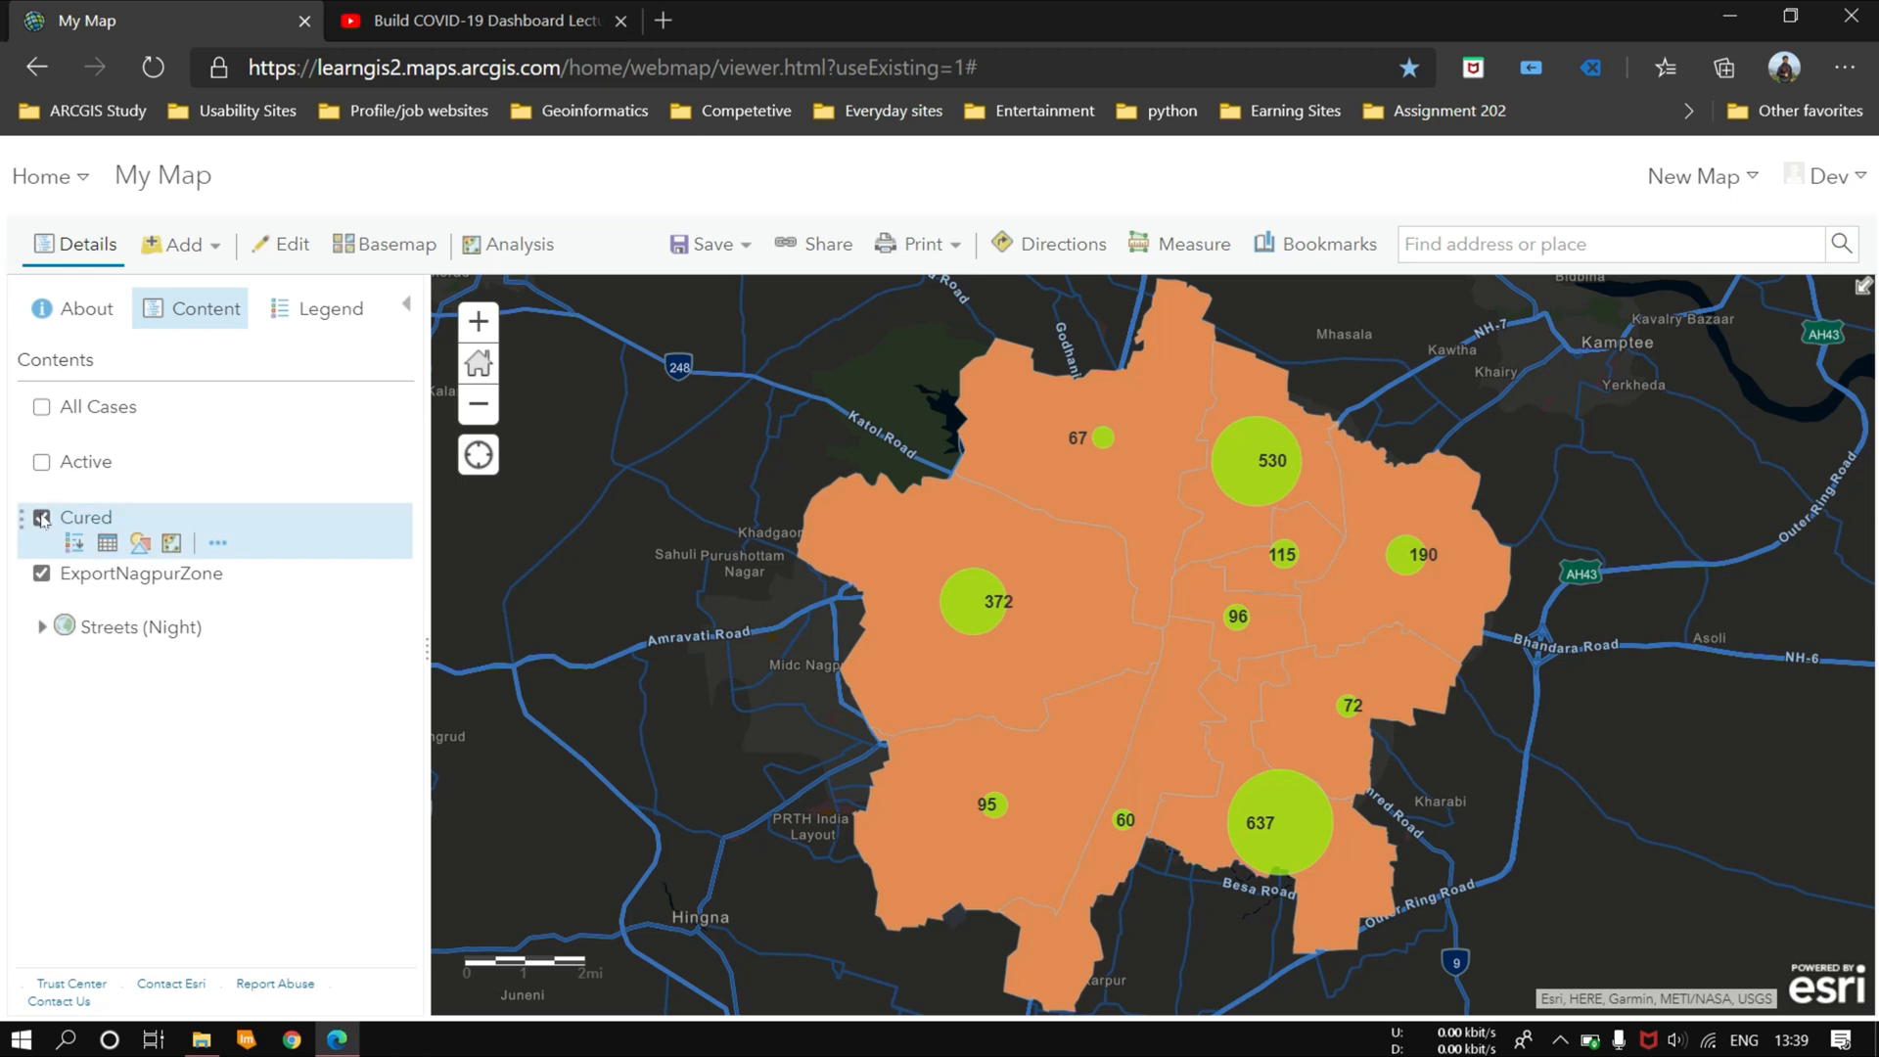
Step: Make the Active and All Cases layers visible on the map again
mouse_move(77, 579)
left_click(41, 462)
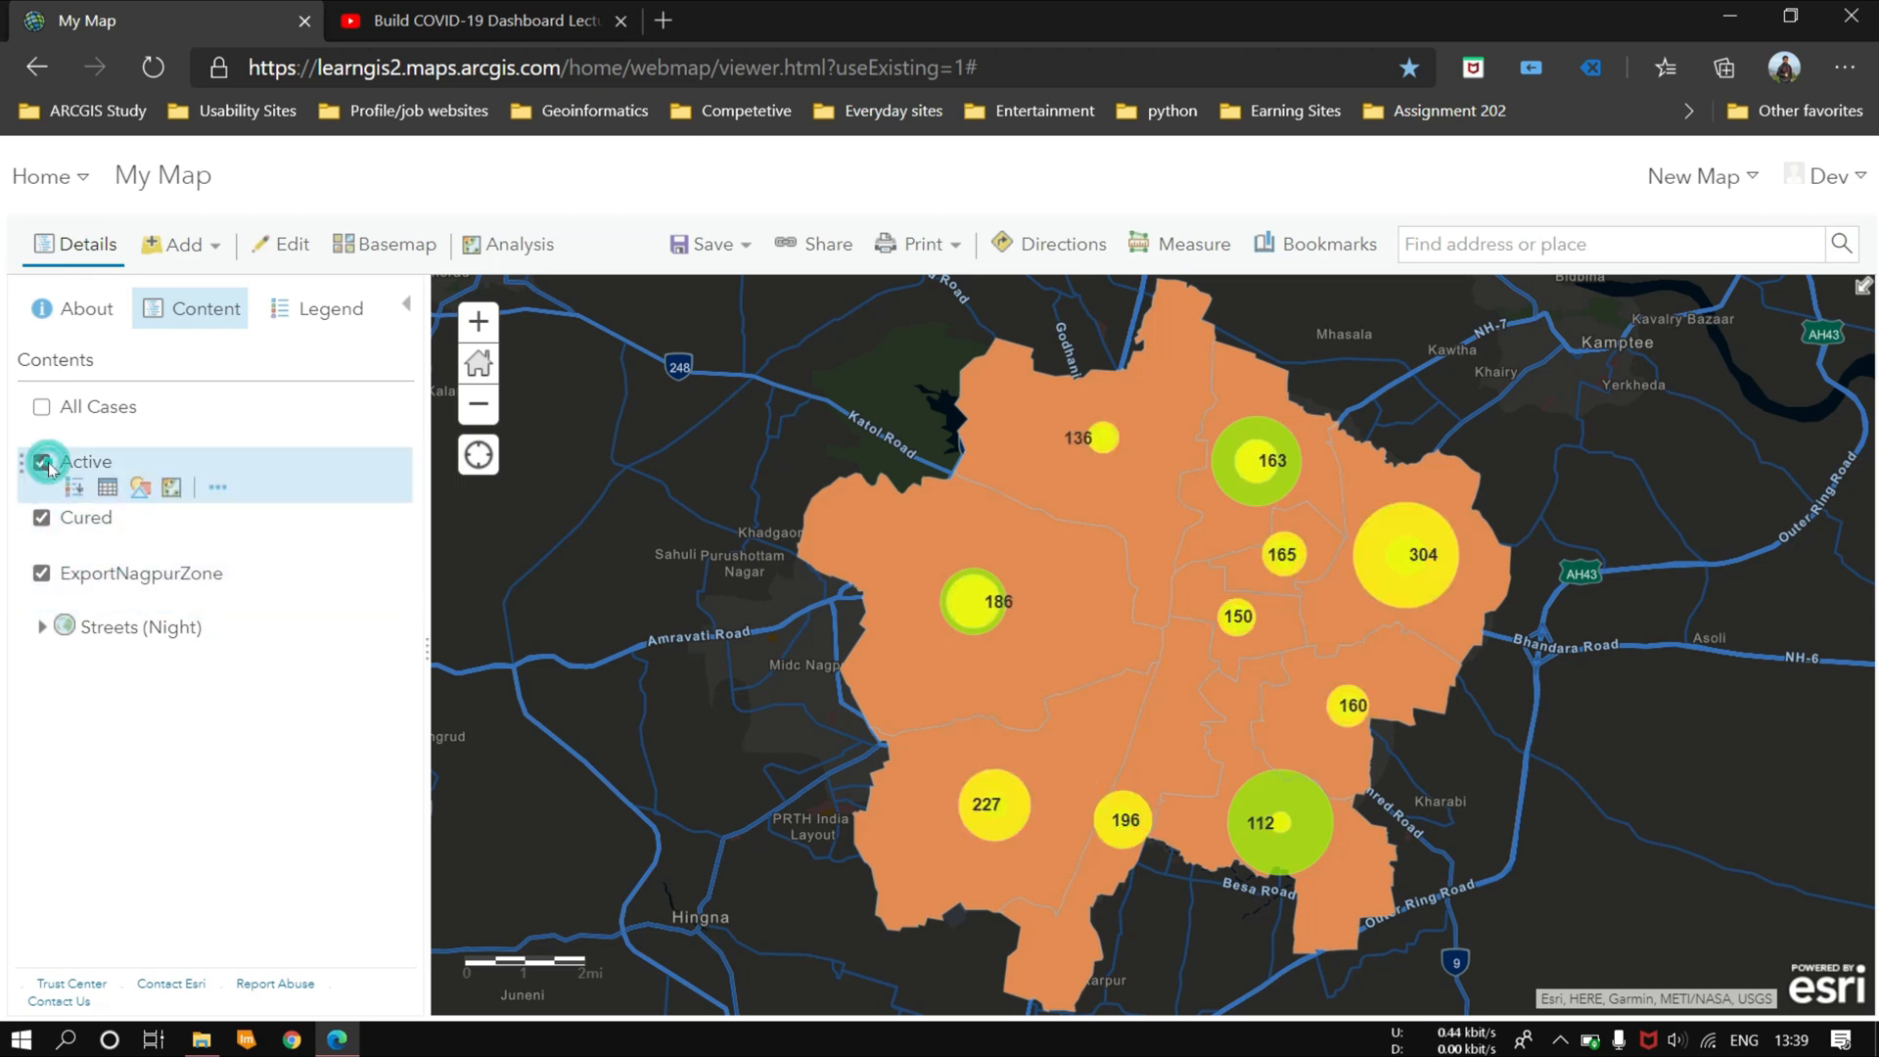
left_click(41, 407)
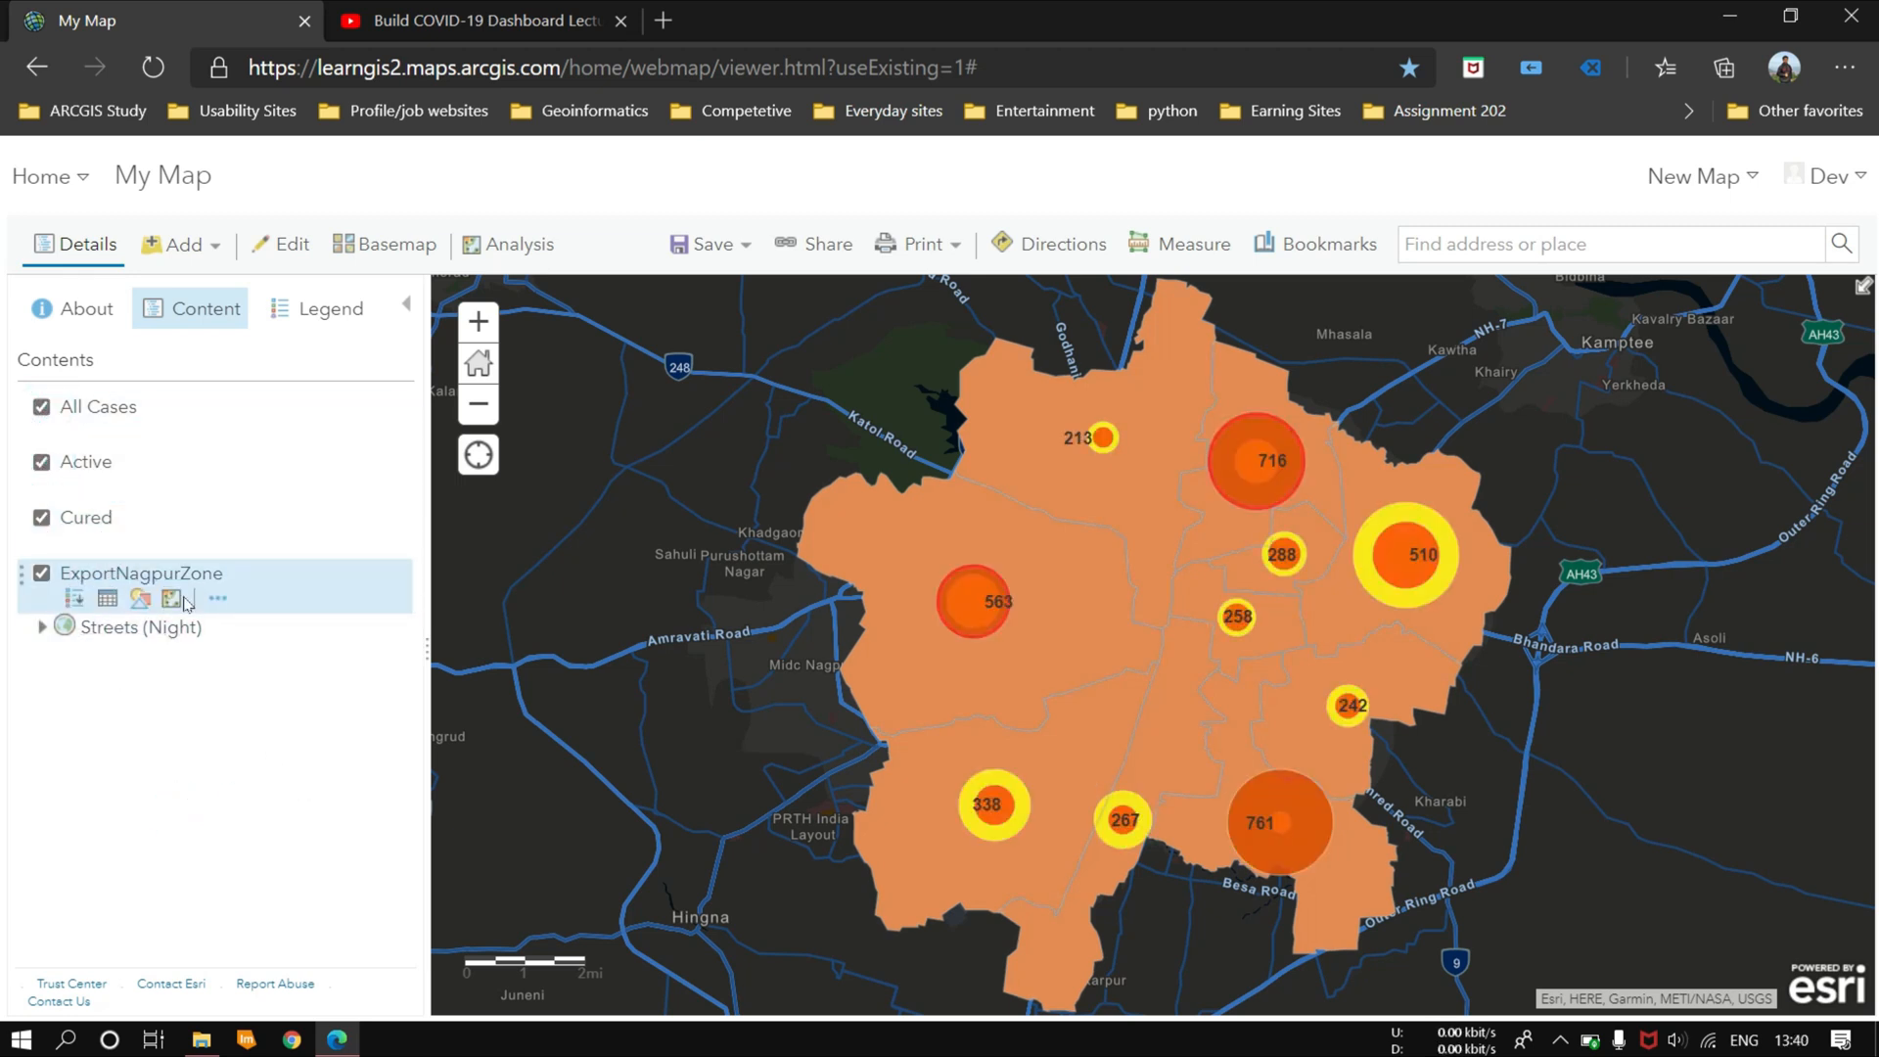
Step: Style the ExportNagpurZone layer by the Name attribute with a unique symbol for each zone
left_click(140, 598)
left_click(194, 664)
left_click(138, 936)
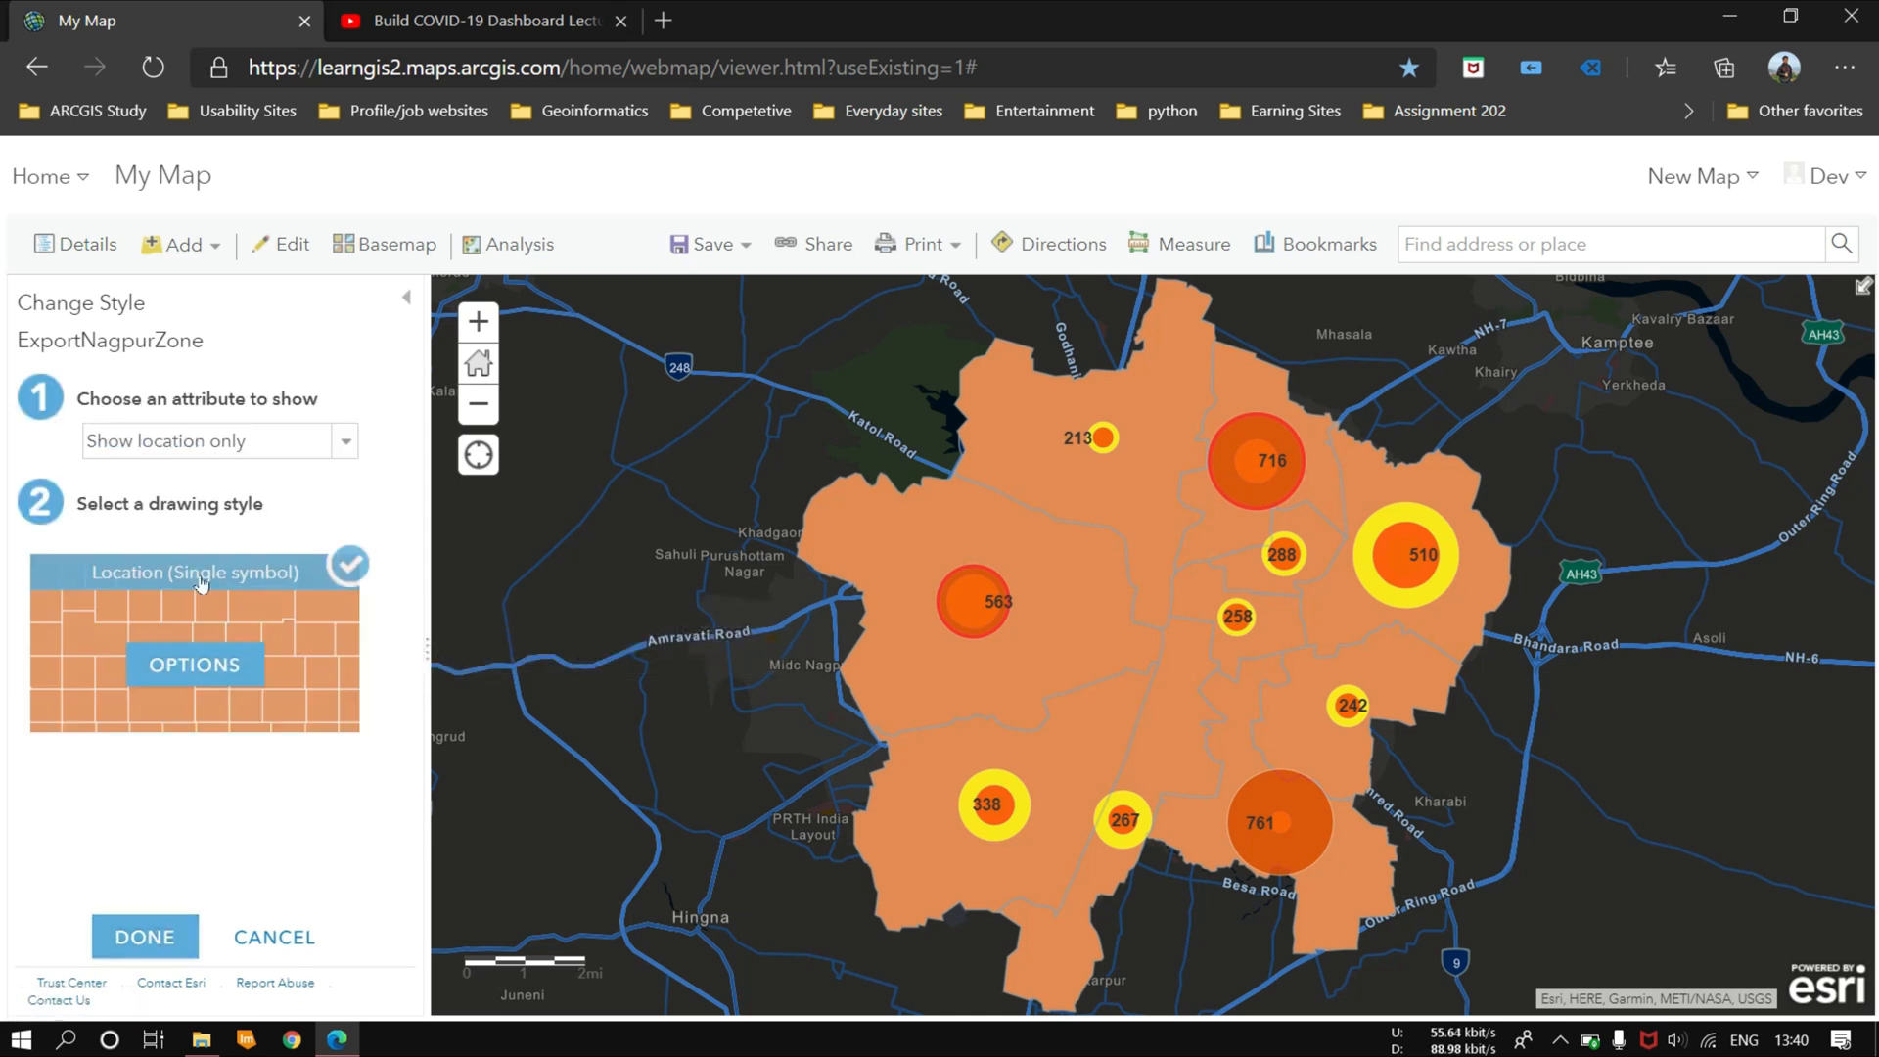
left_click(210, 440)
left_click(176, 599)
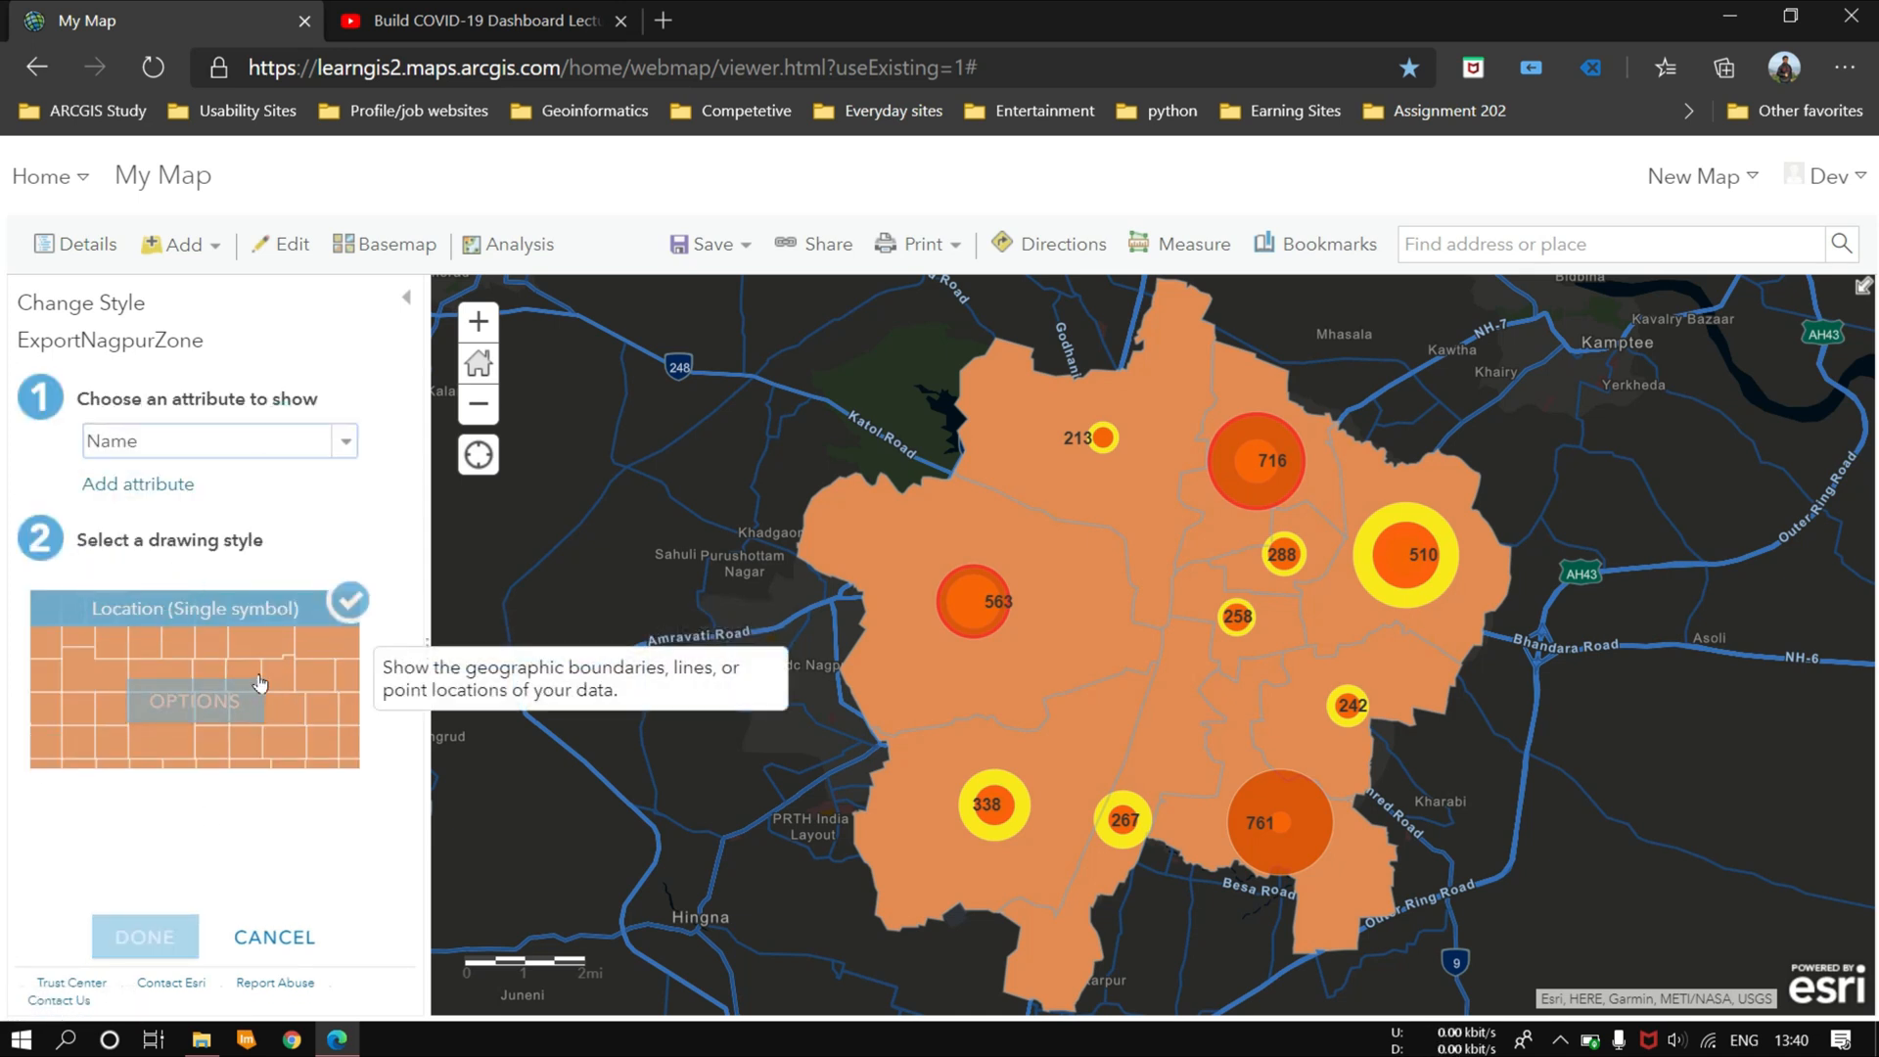
left_click(266, 703)
Step: Accept the multicolour fill ramp for the zone polygons and apply the ExportNagpurZone style
scroll(228, 568, "down", 2)
left_click(317, 453)
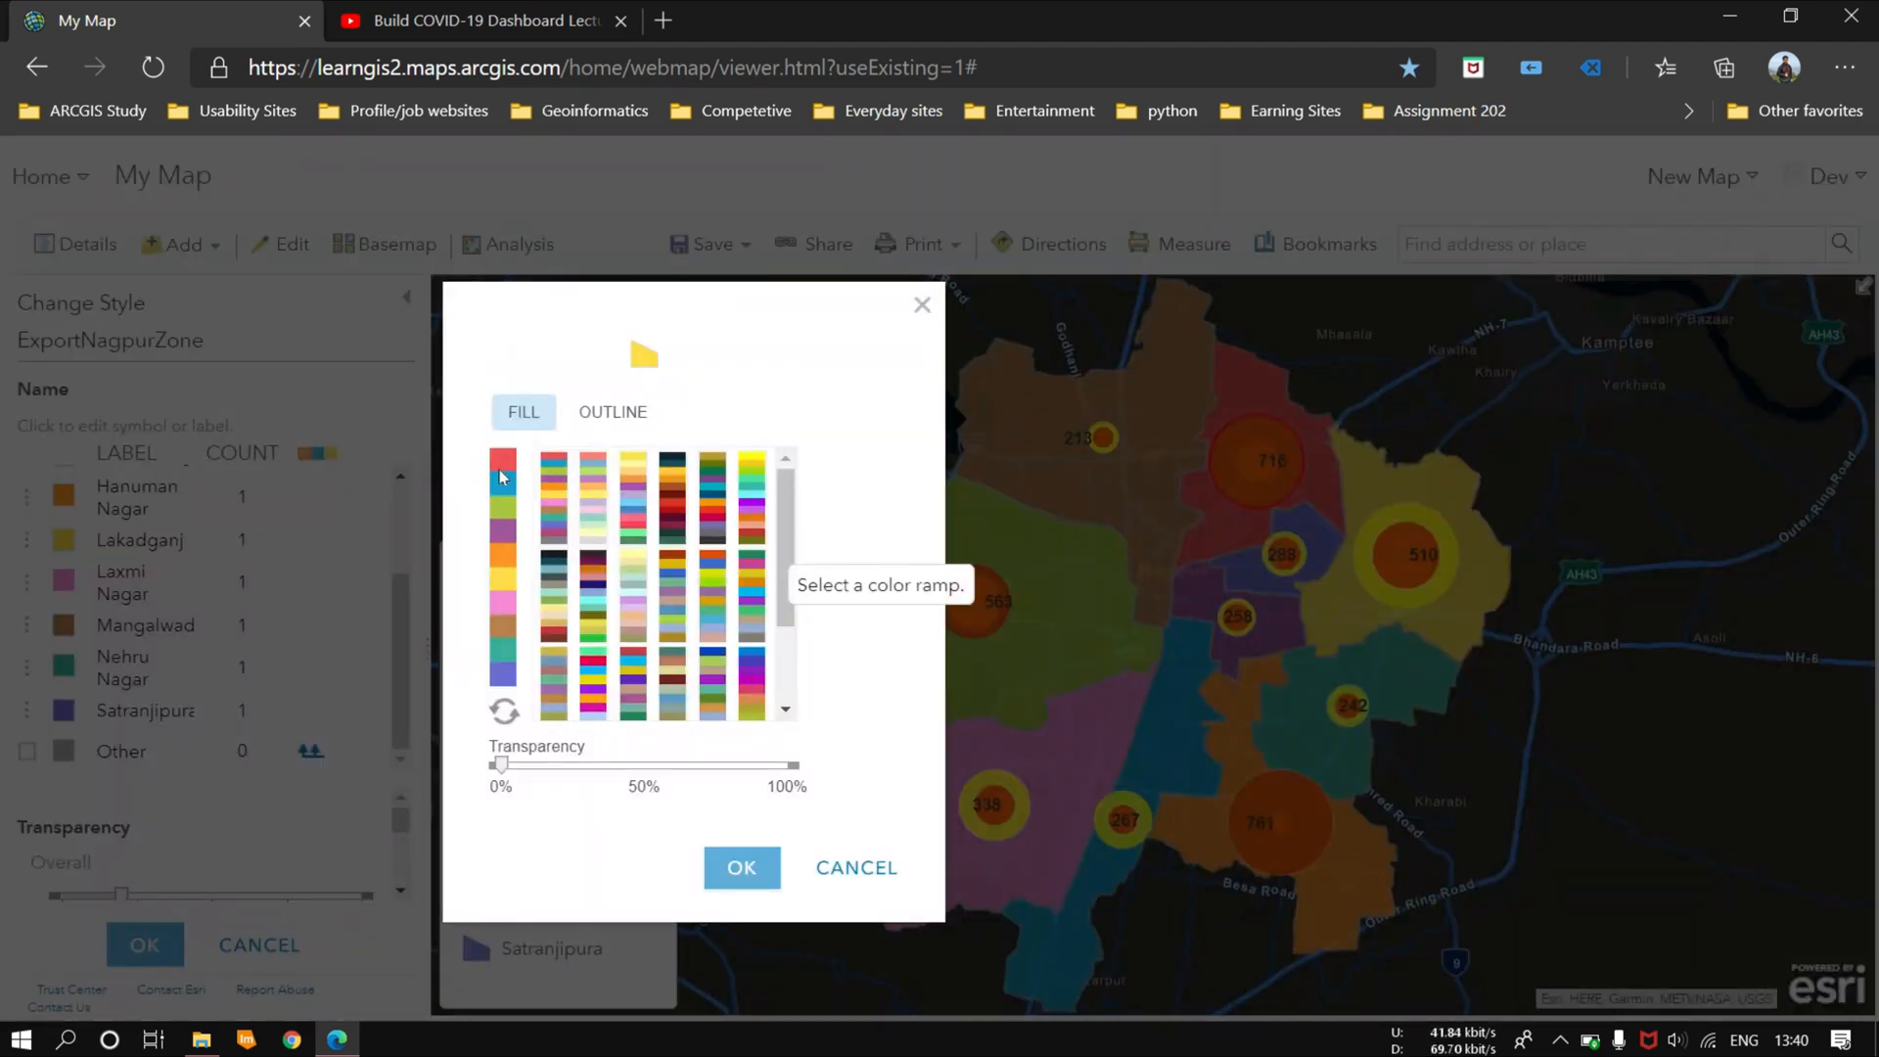
left_click(741, 867)
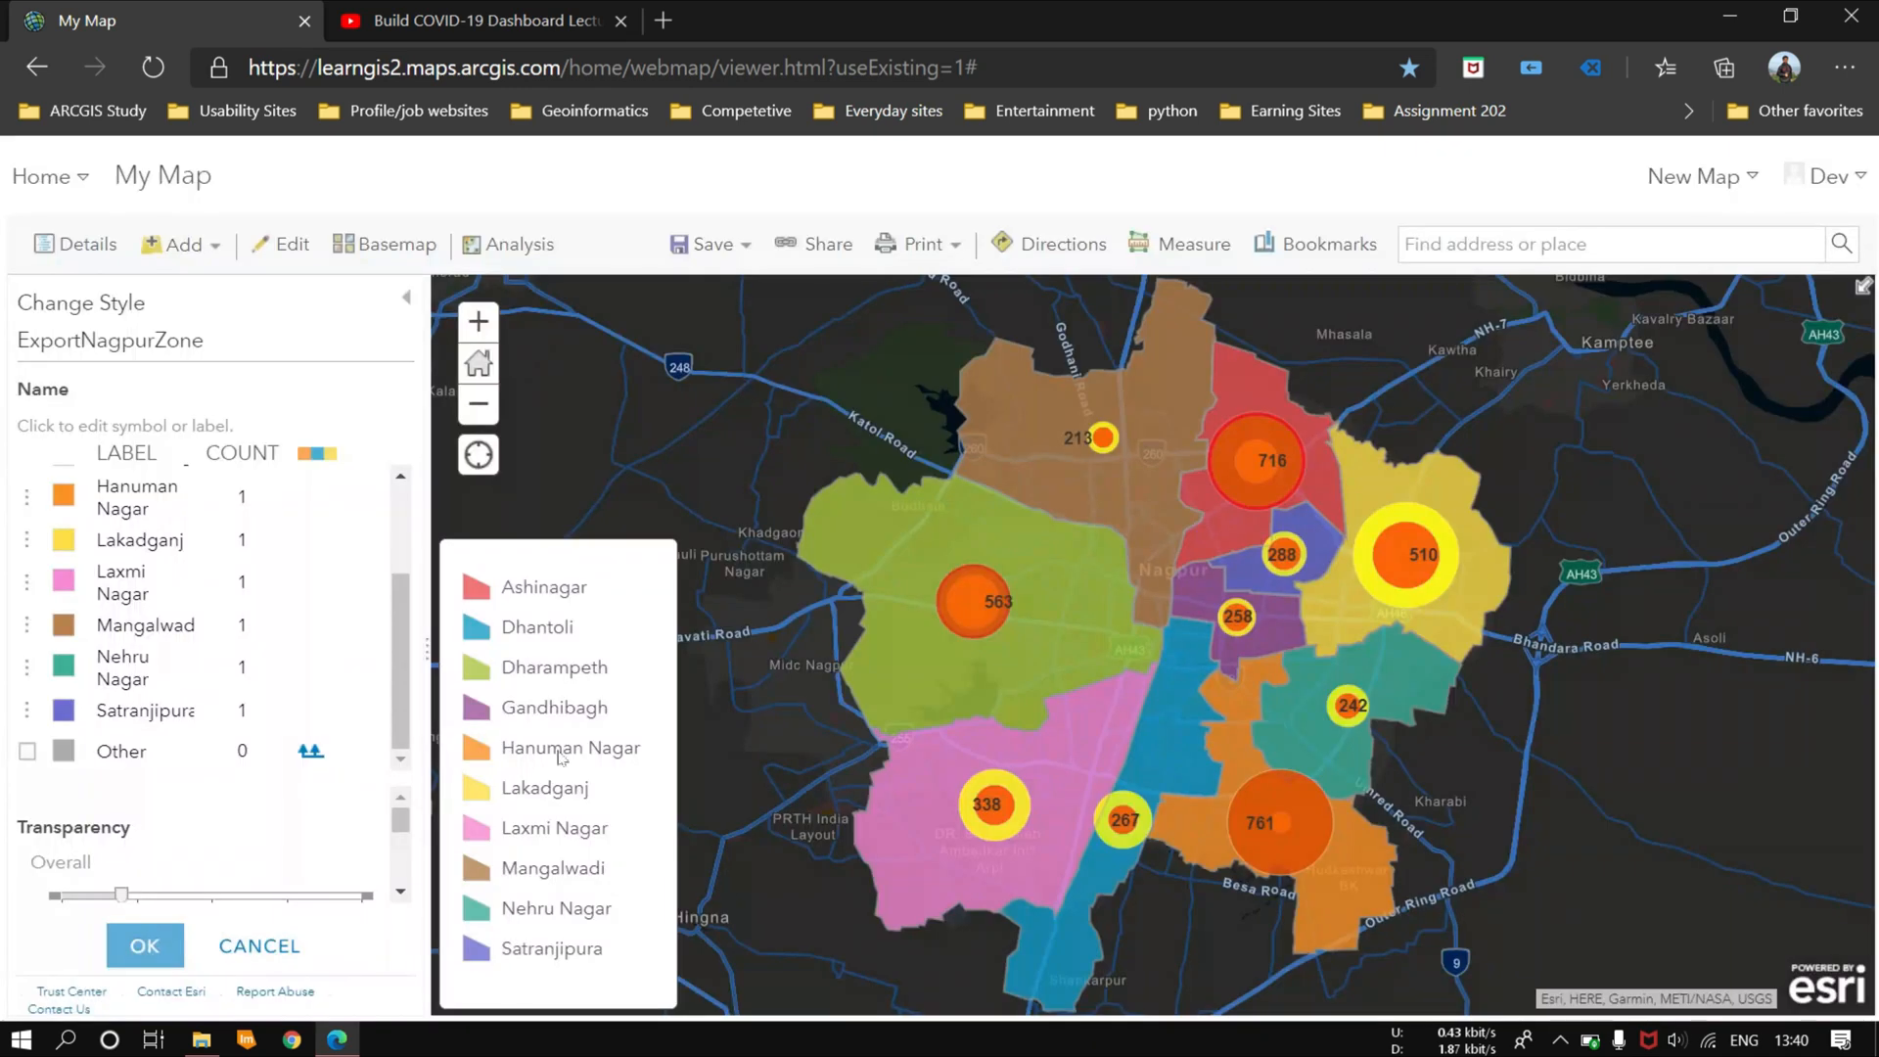
left_click(144, 946)
left_click(143, 931)
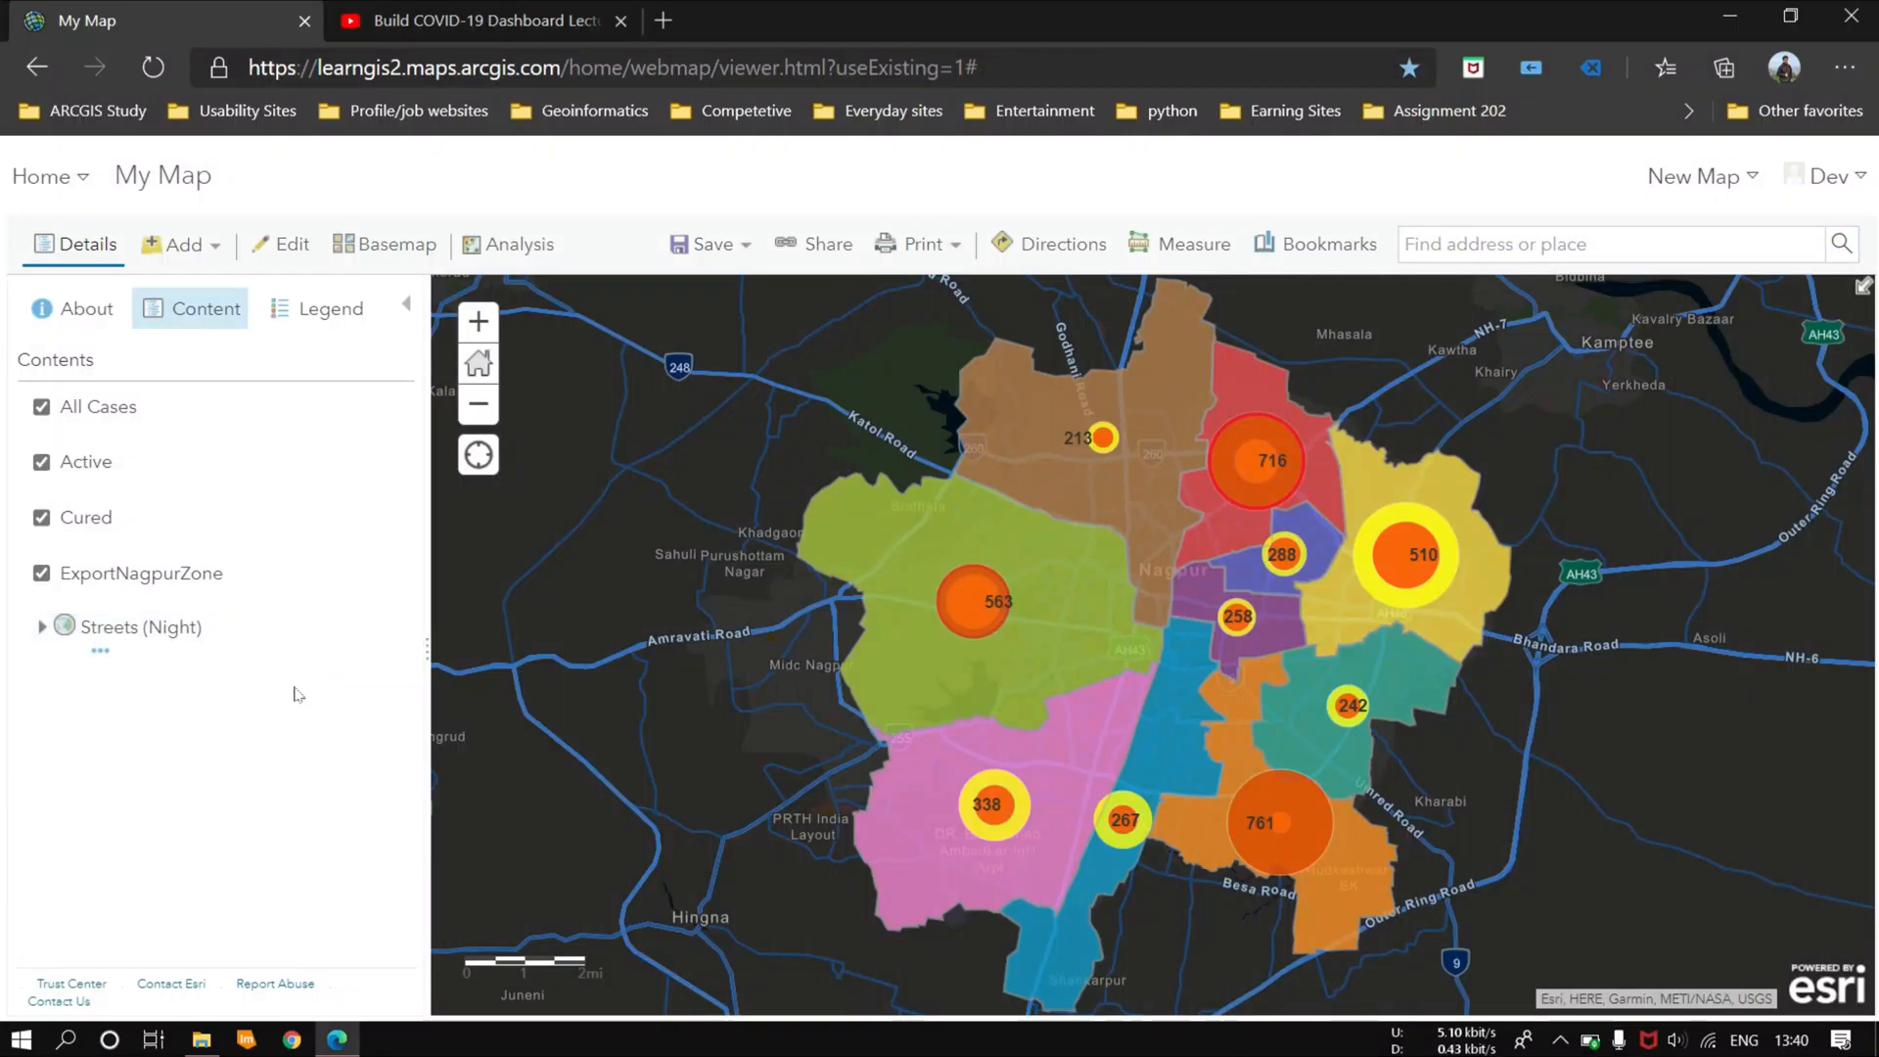
Step: Save the map as "Nagpur Covid Cases" with the tag Covid19 and the summary "This is the Nagpur status of Covid19"
left_click(734, 252)
left_click(714, 319)
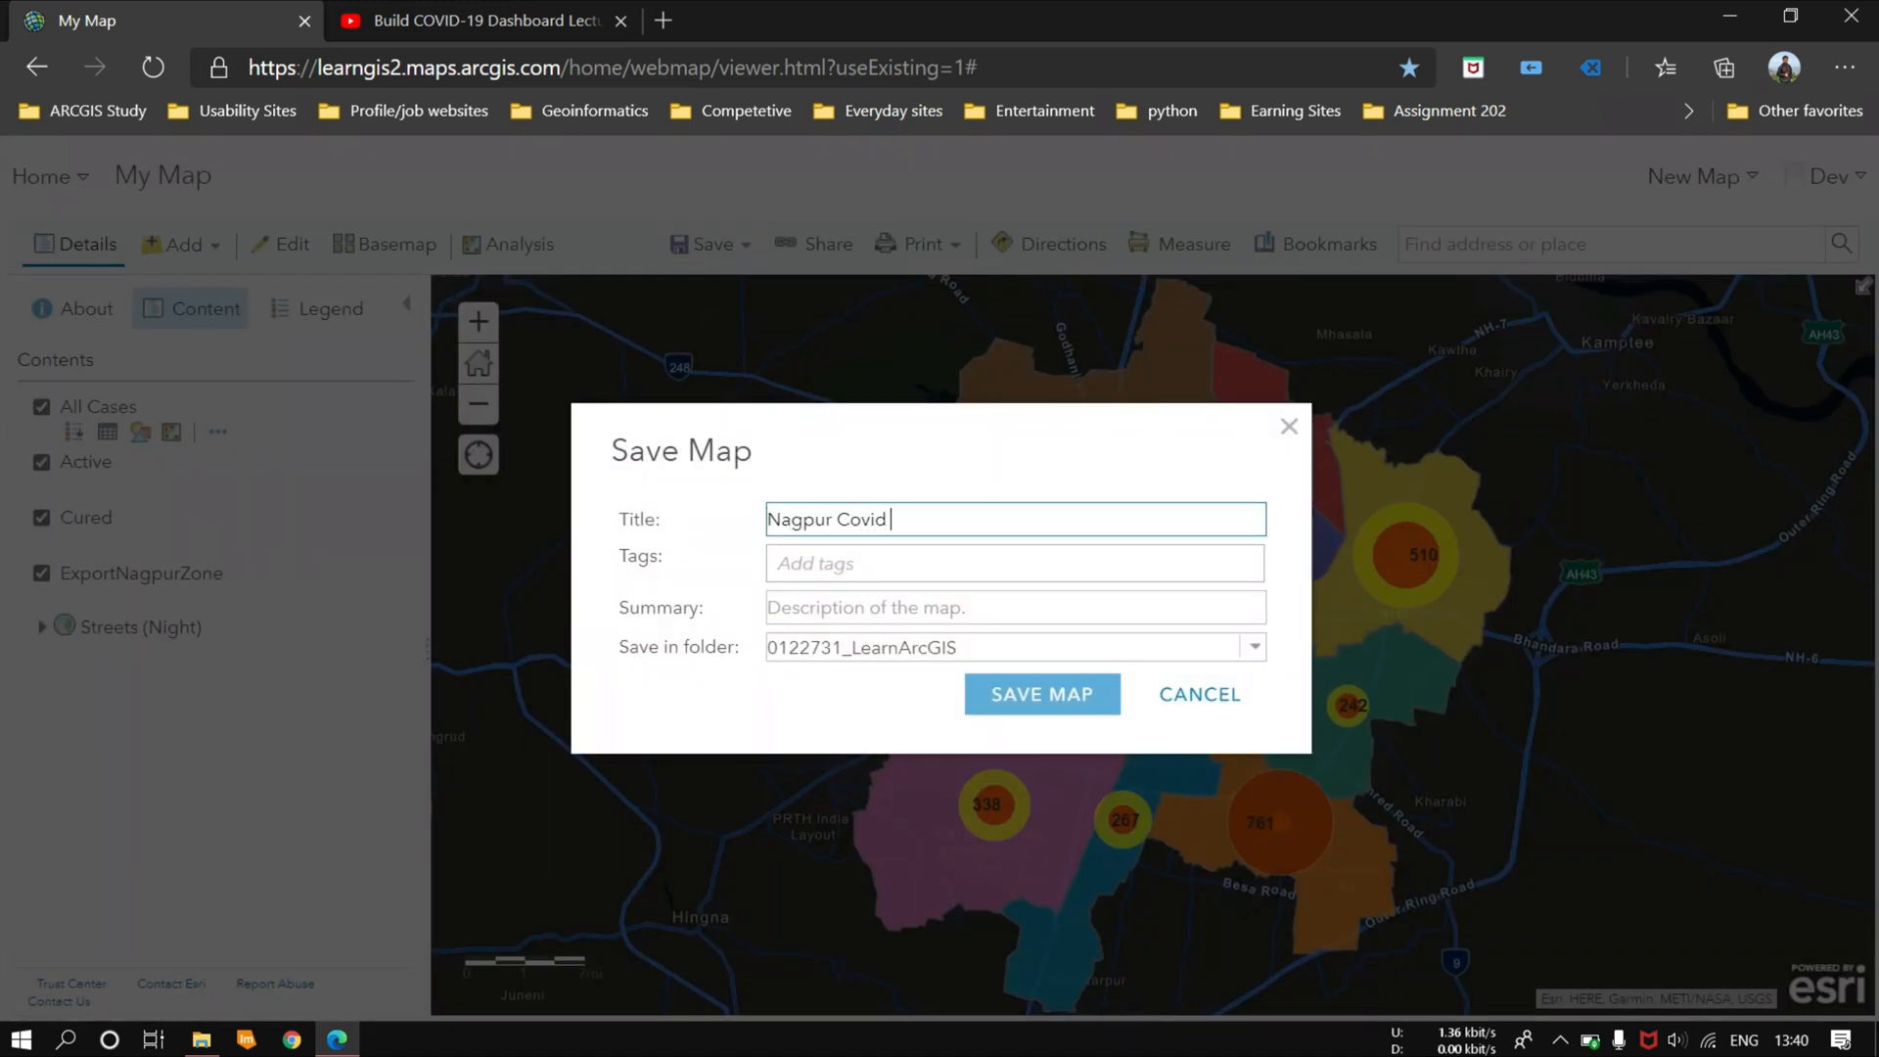
left_click(895, 563)
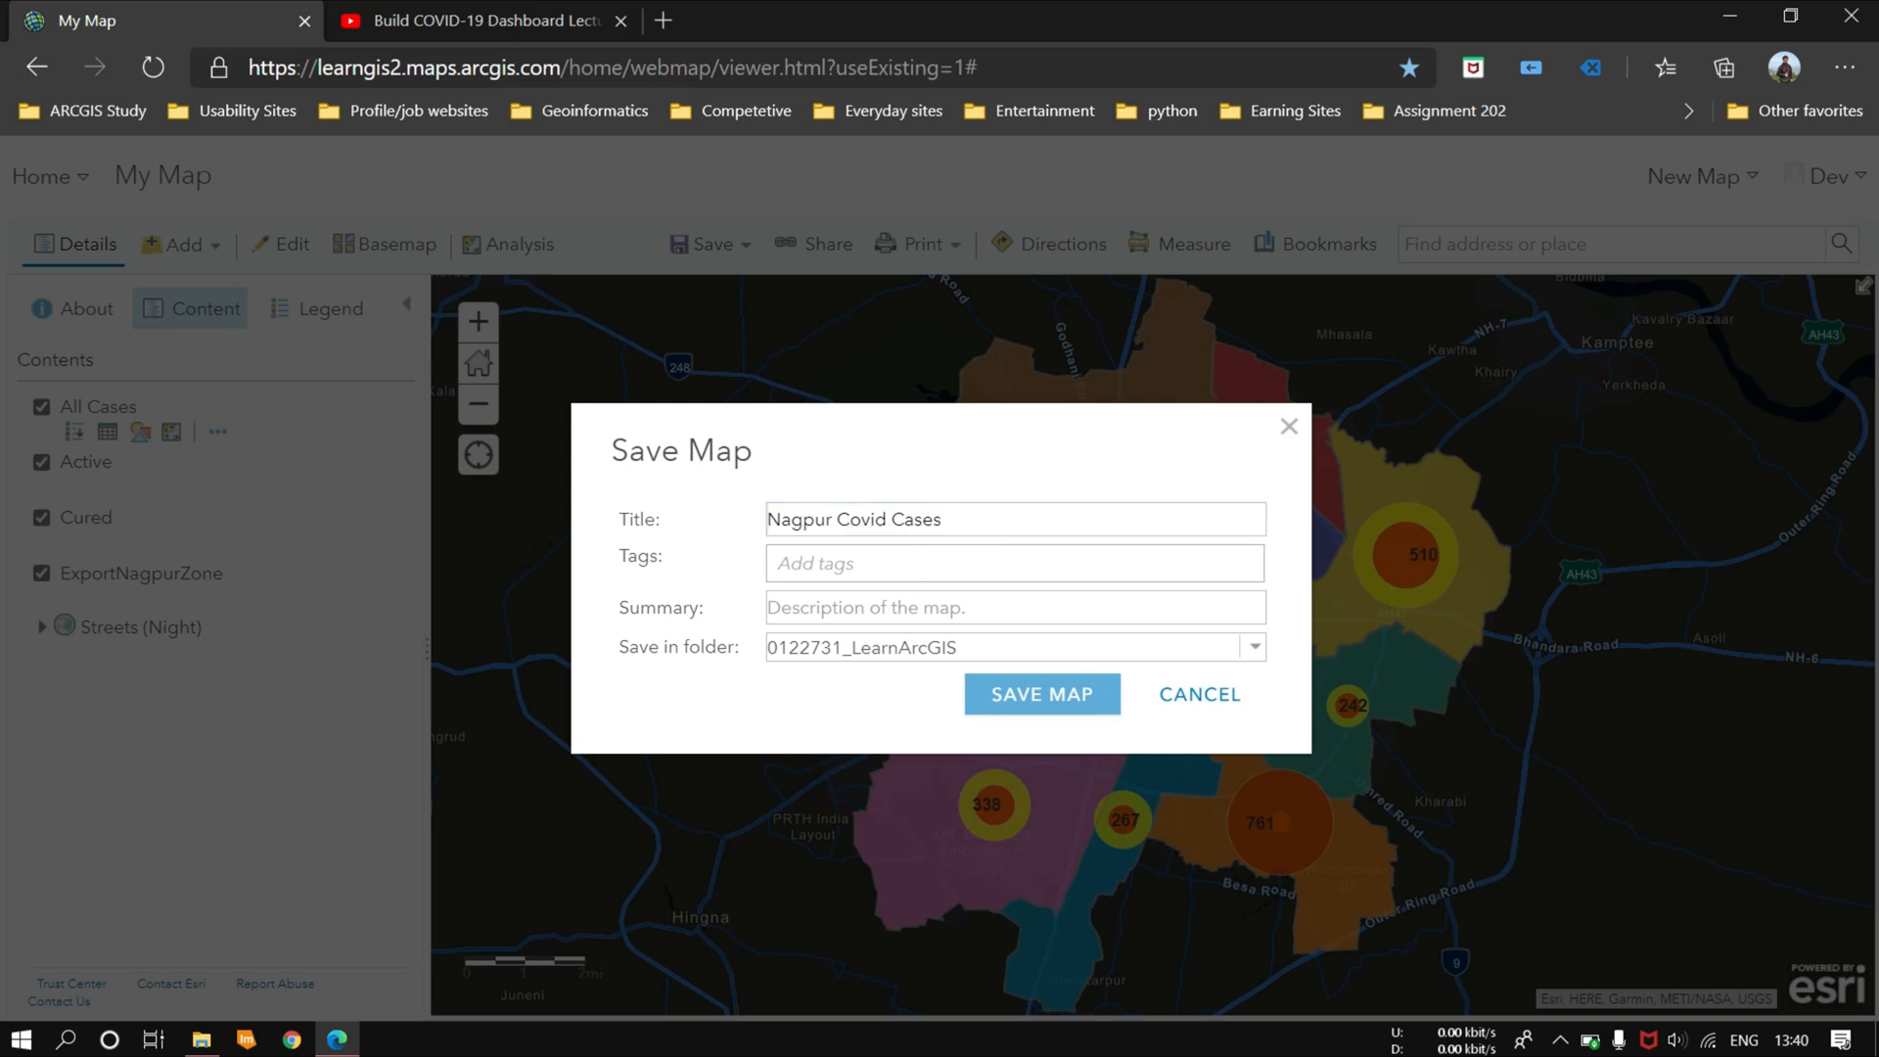
type("Covid")
left_click(844, 595)
left_click(883, 616)
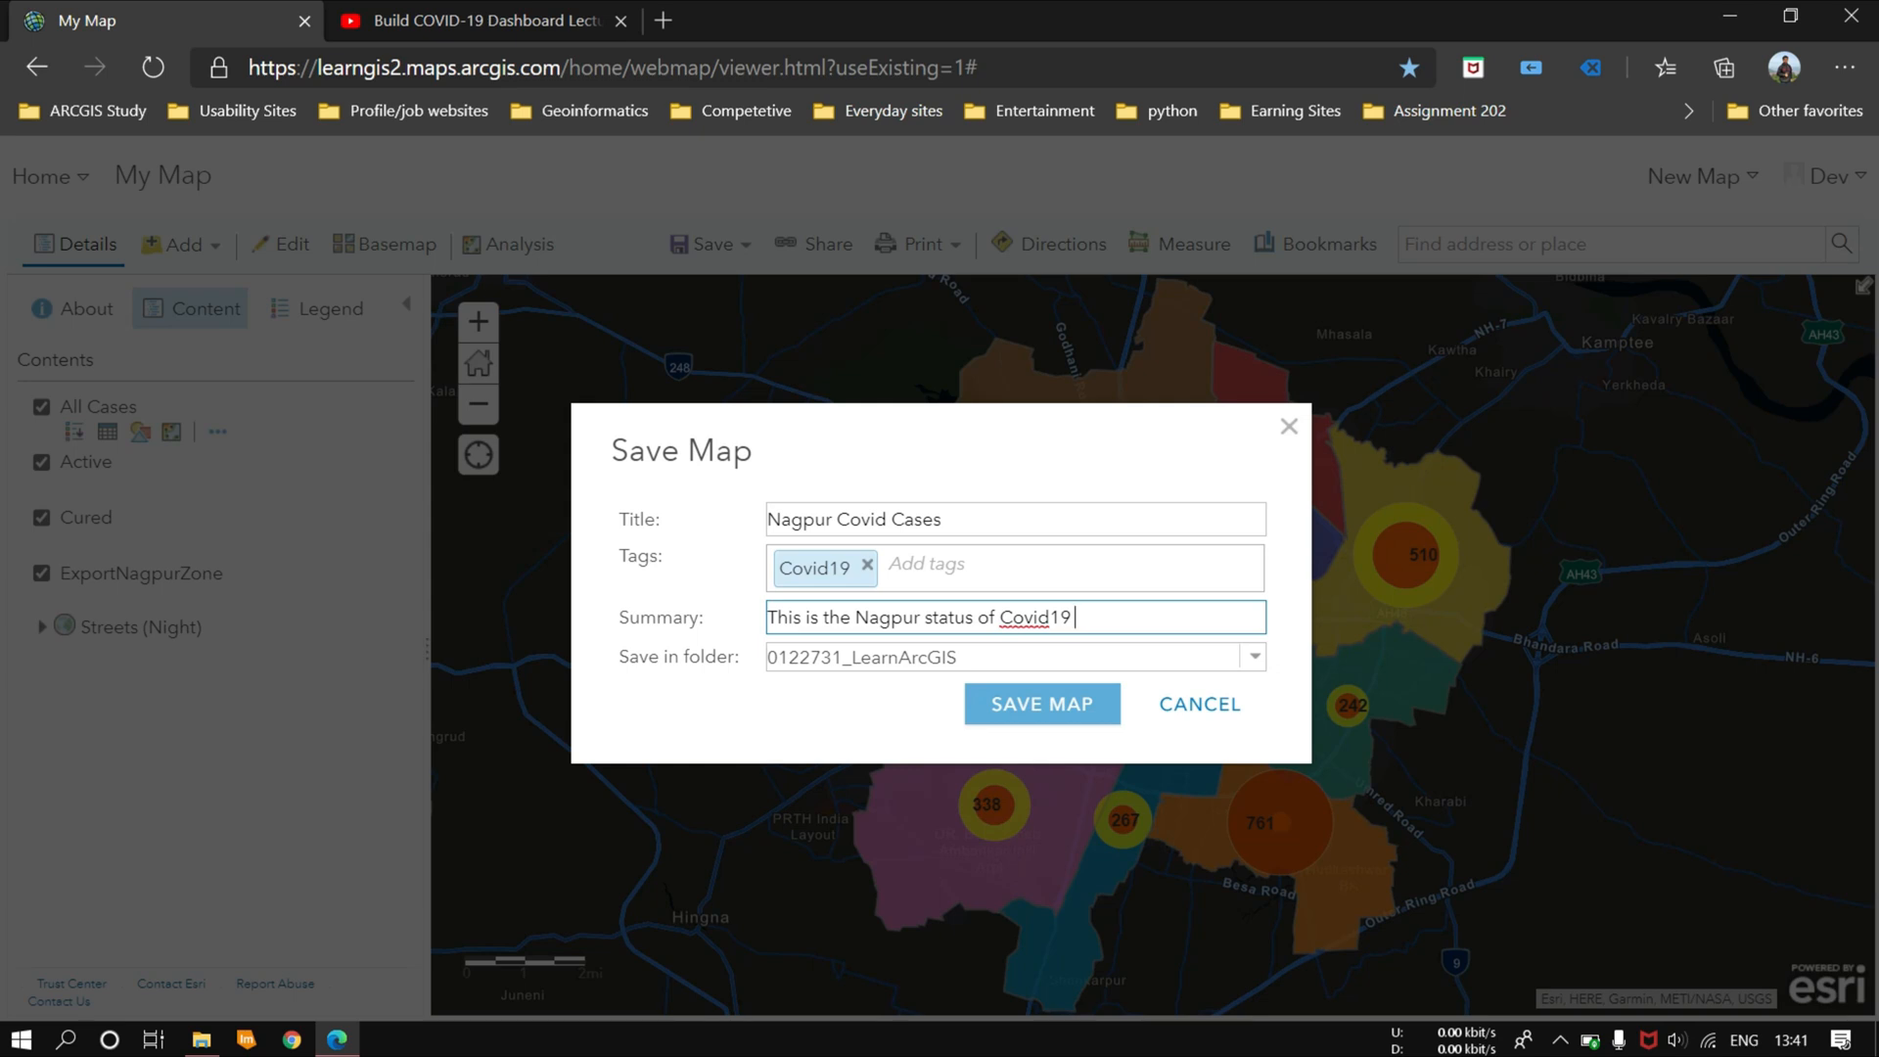
left_click(1064, 703)
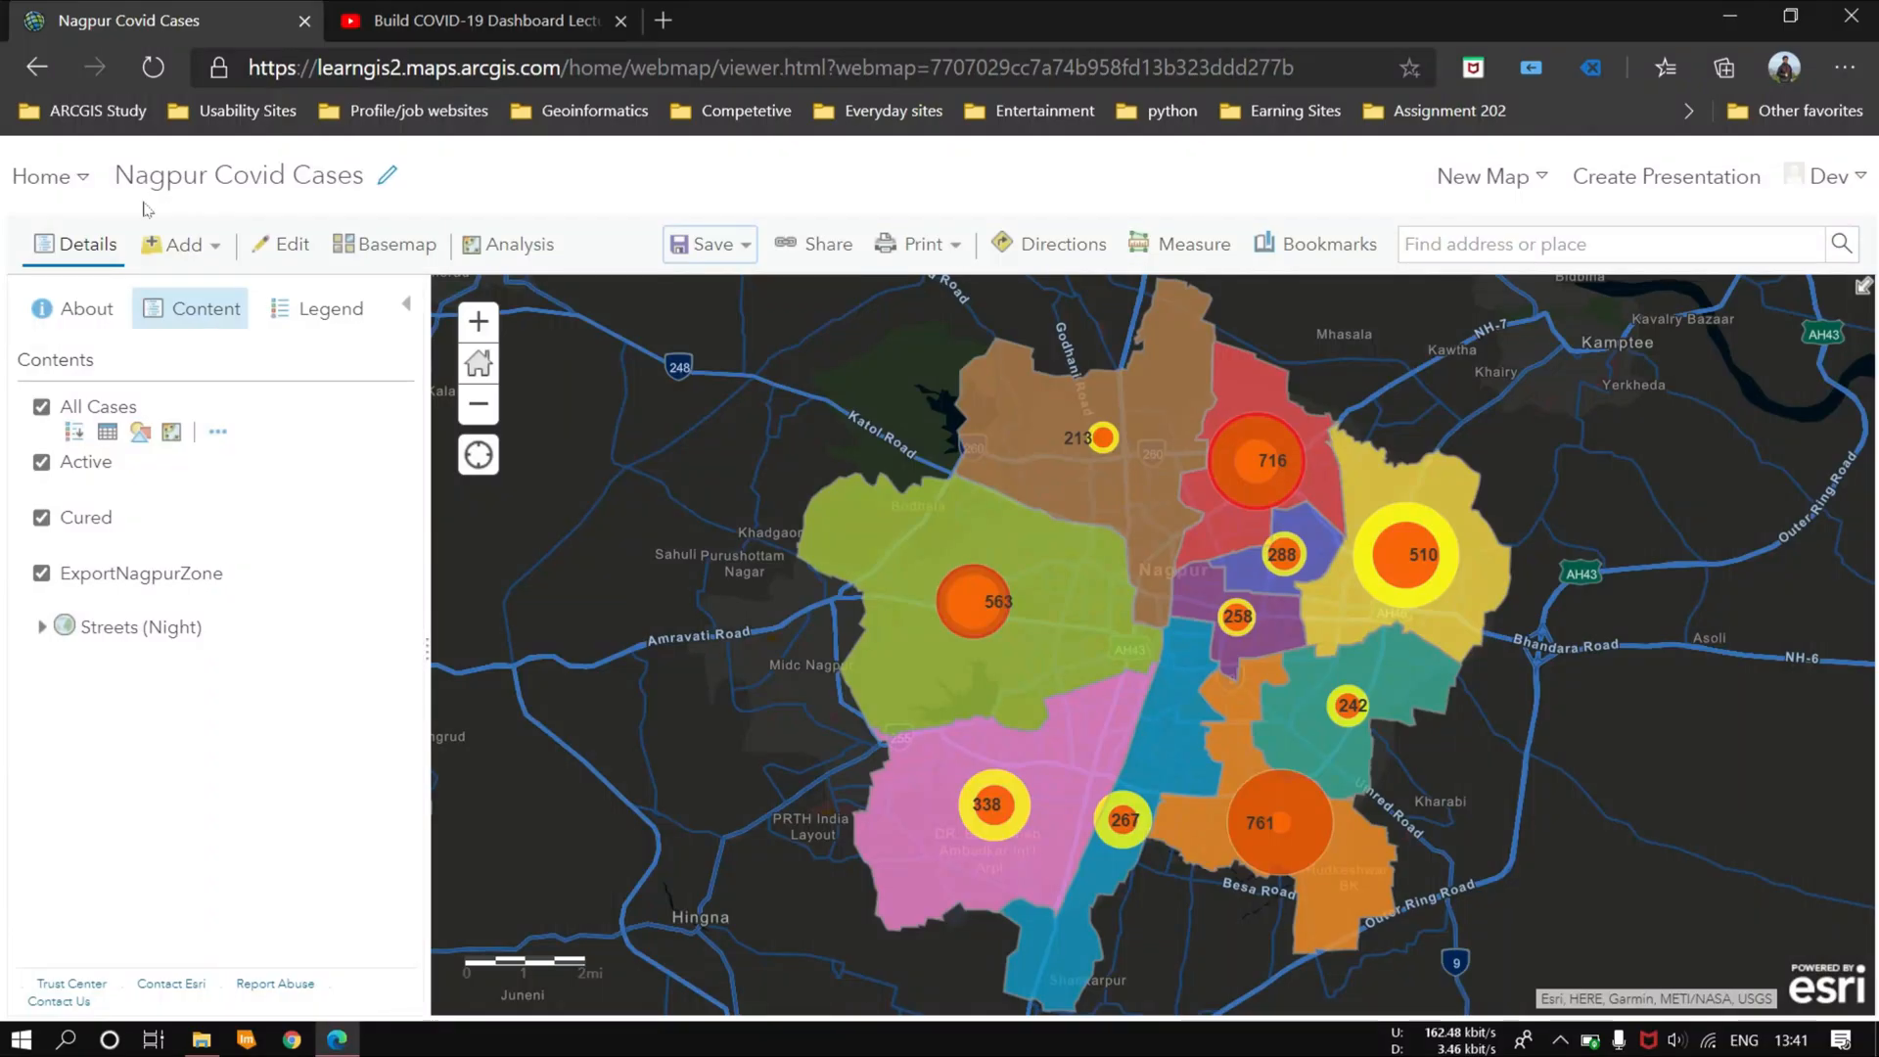
Step: Go to the content list and share the Nagpur Covid Cases web map with Everyone (public)
left_click(49, 177)
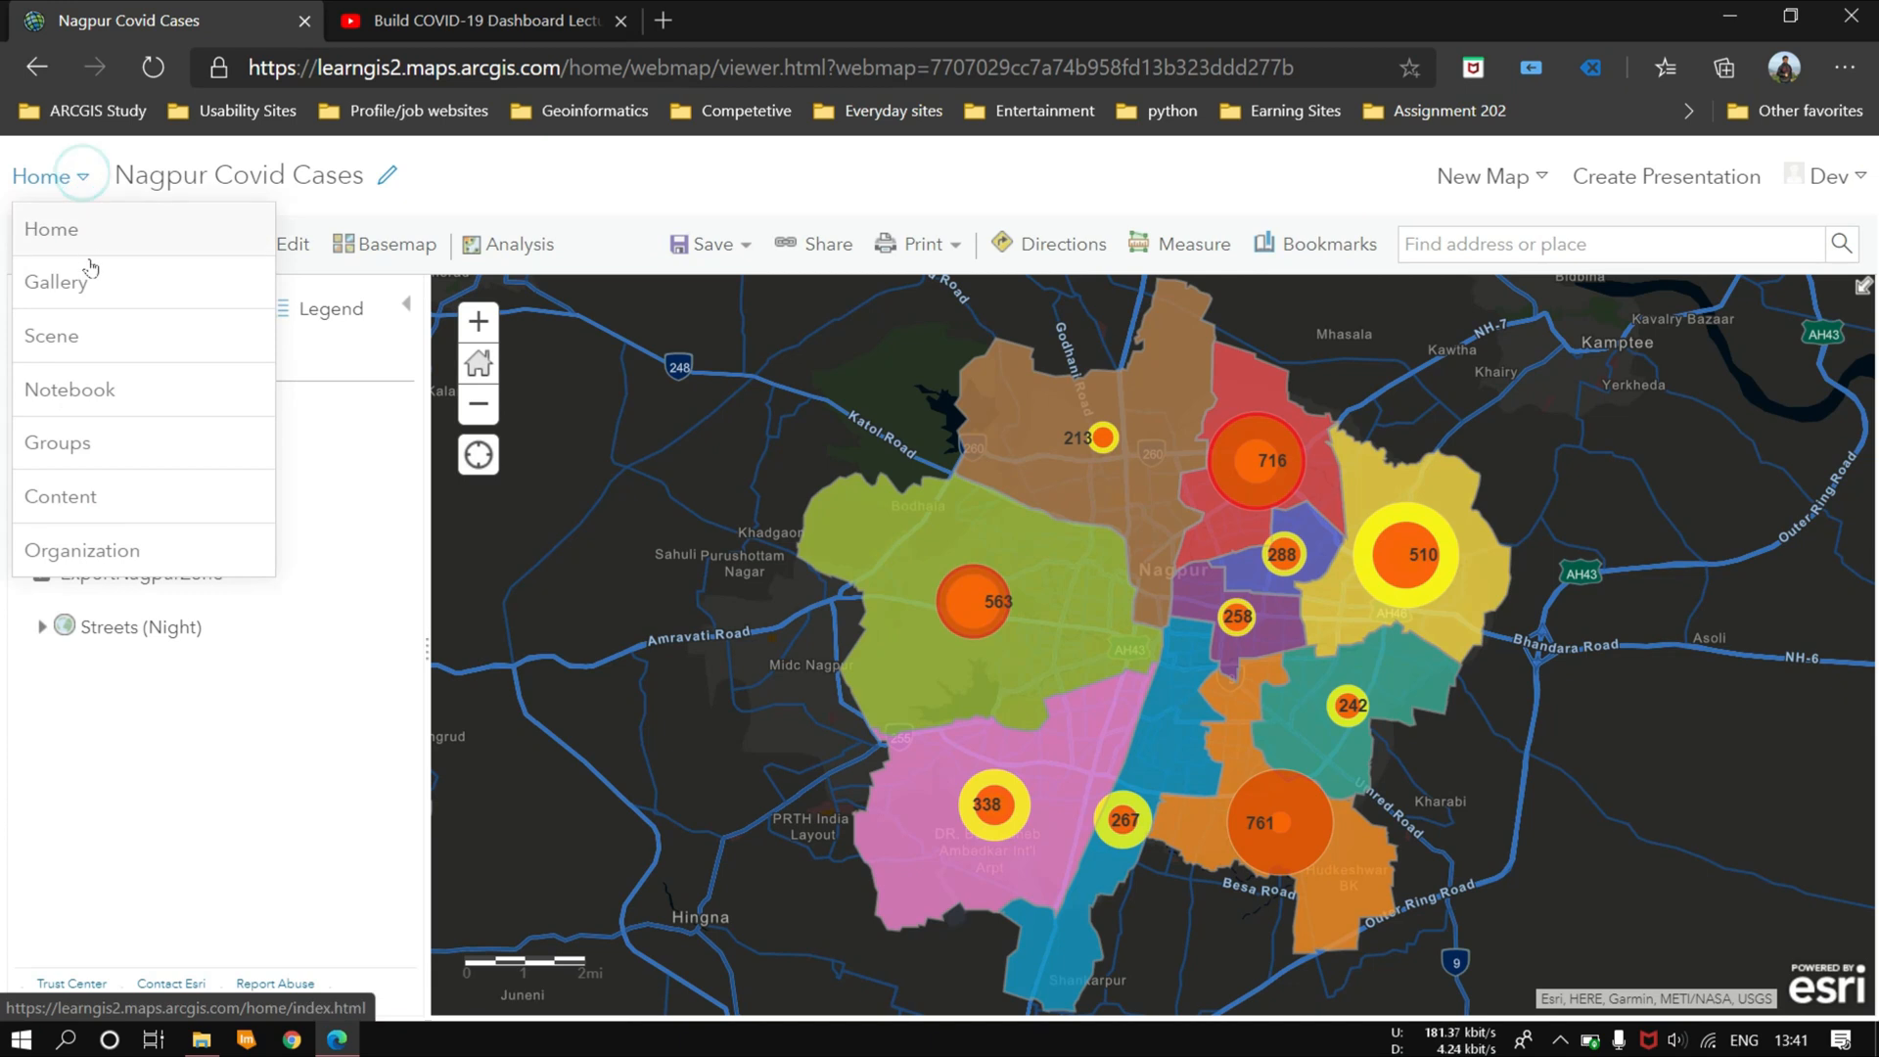
left_click(67, 495)
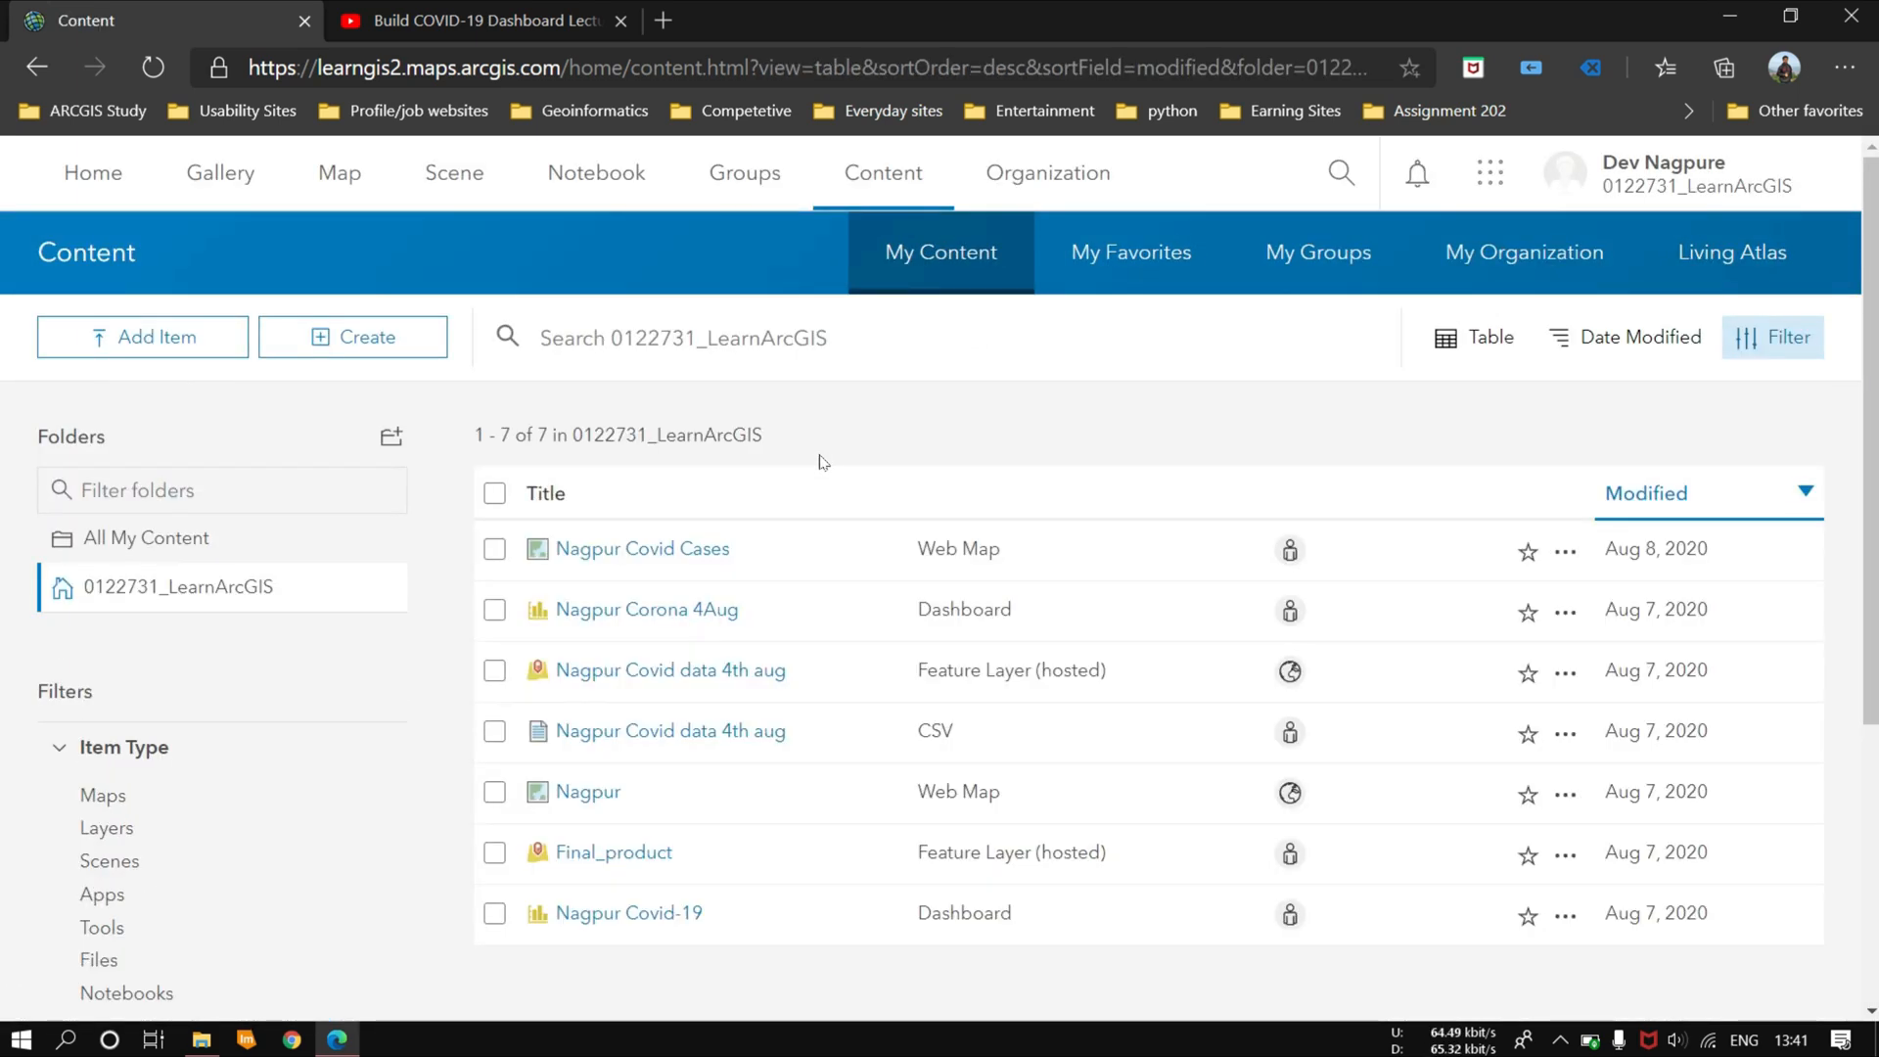
left_click(1290, 550)
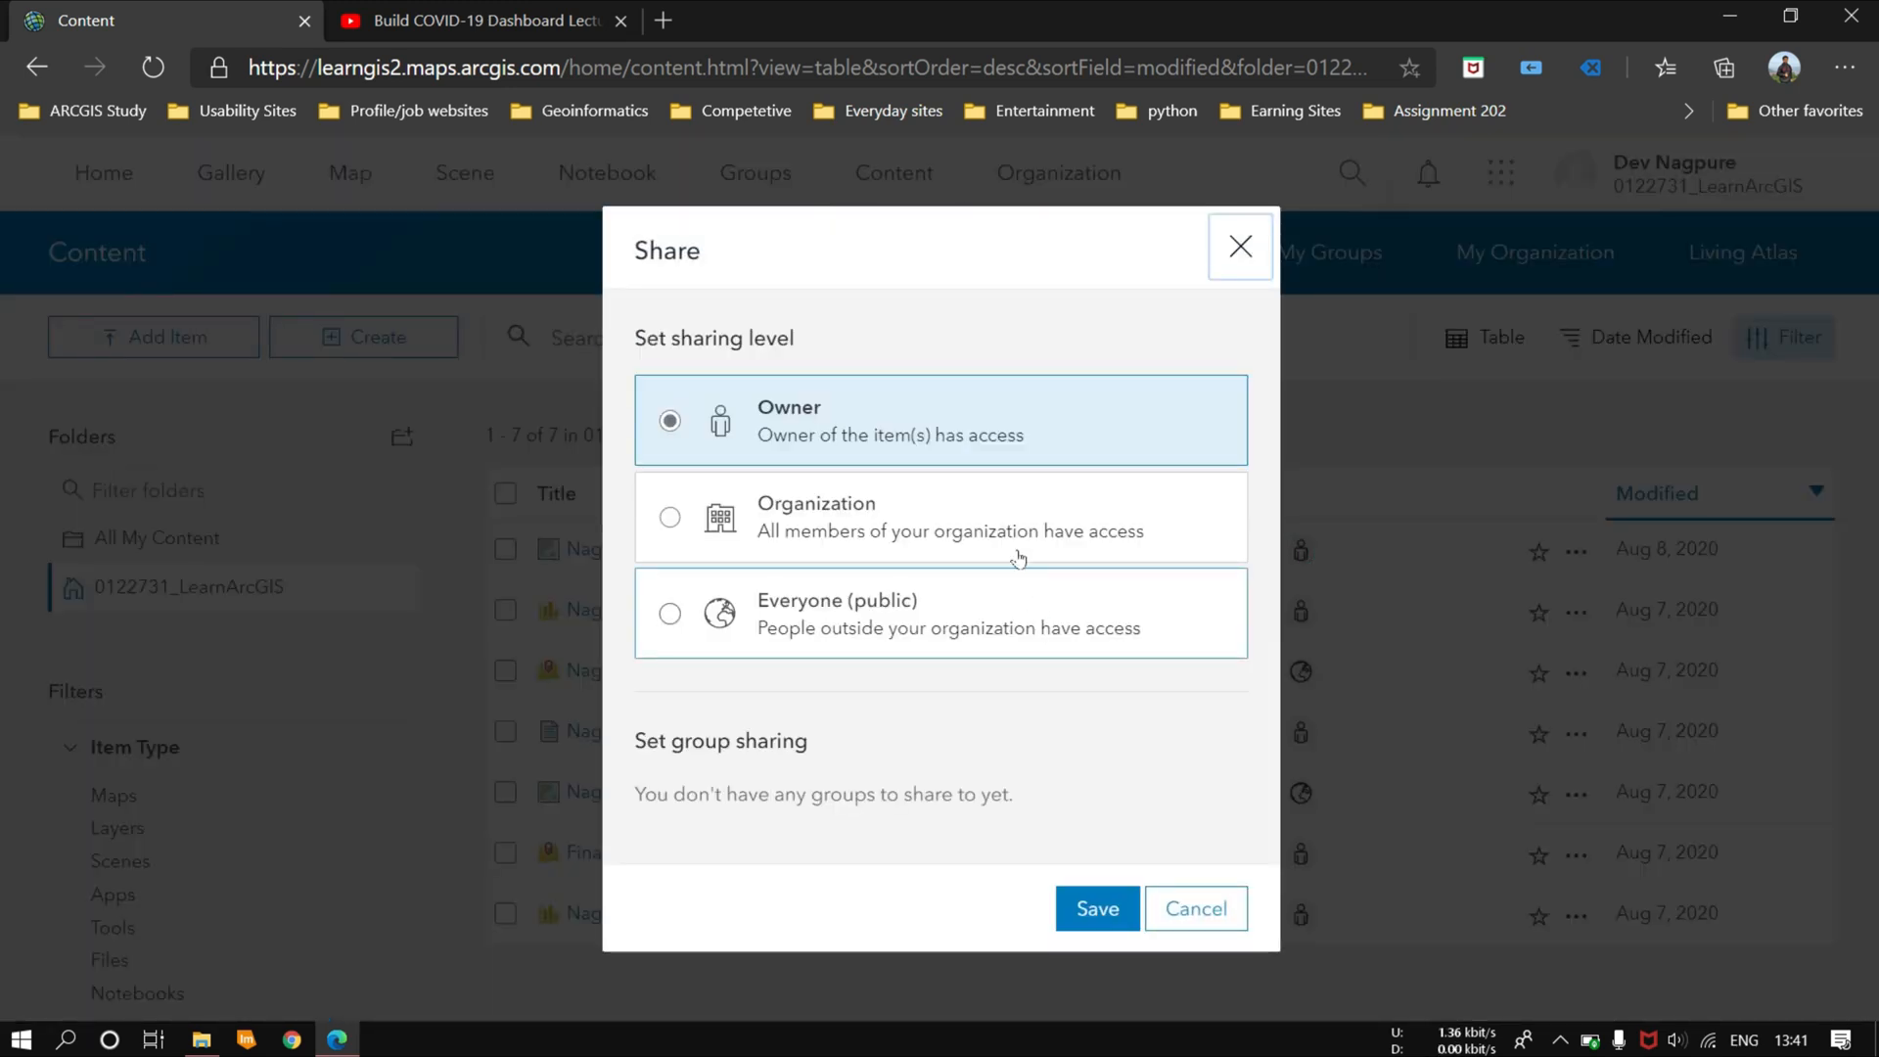
left_click(669, 616)
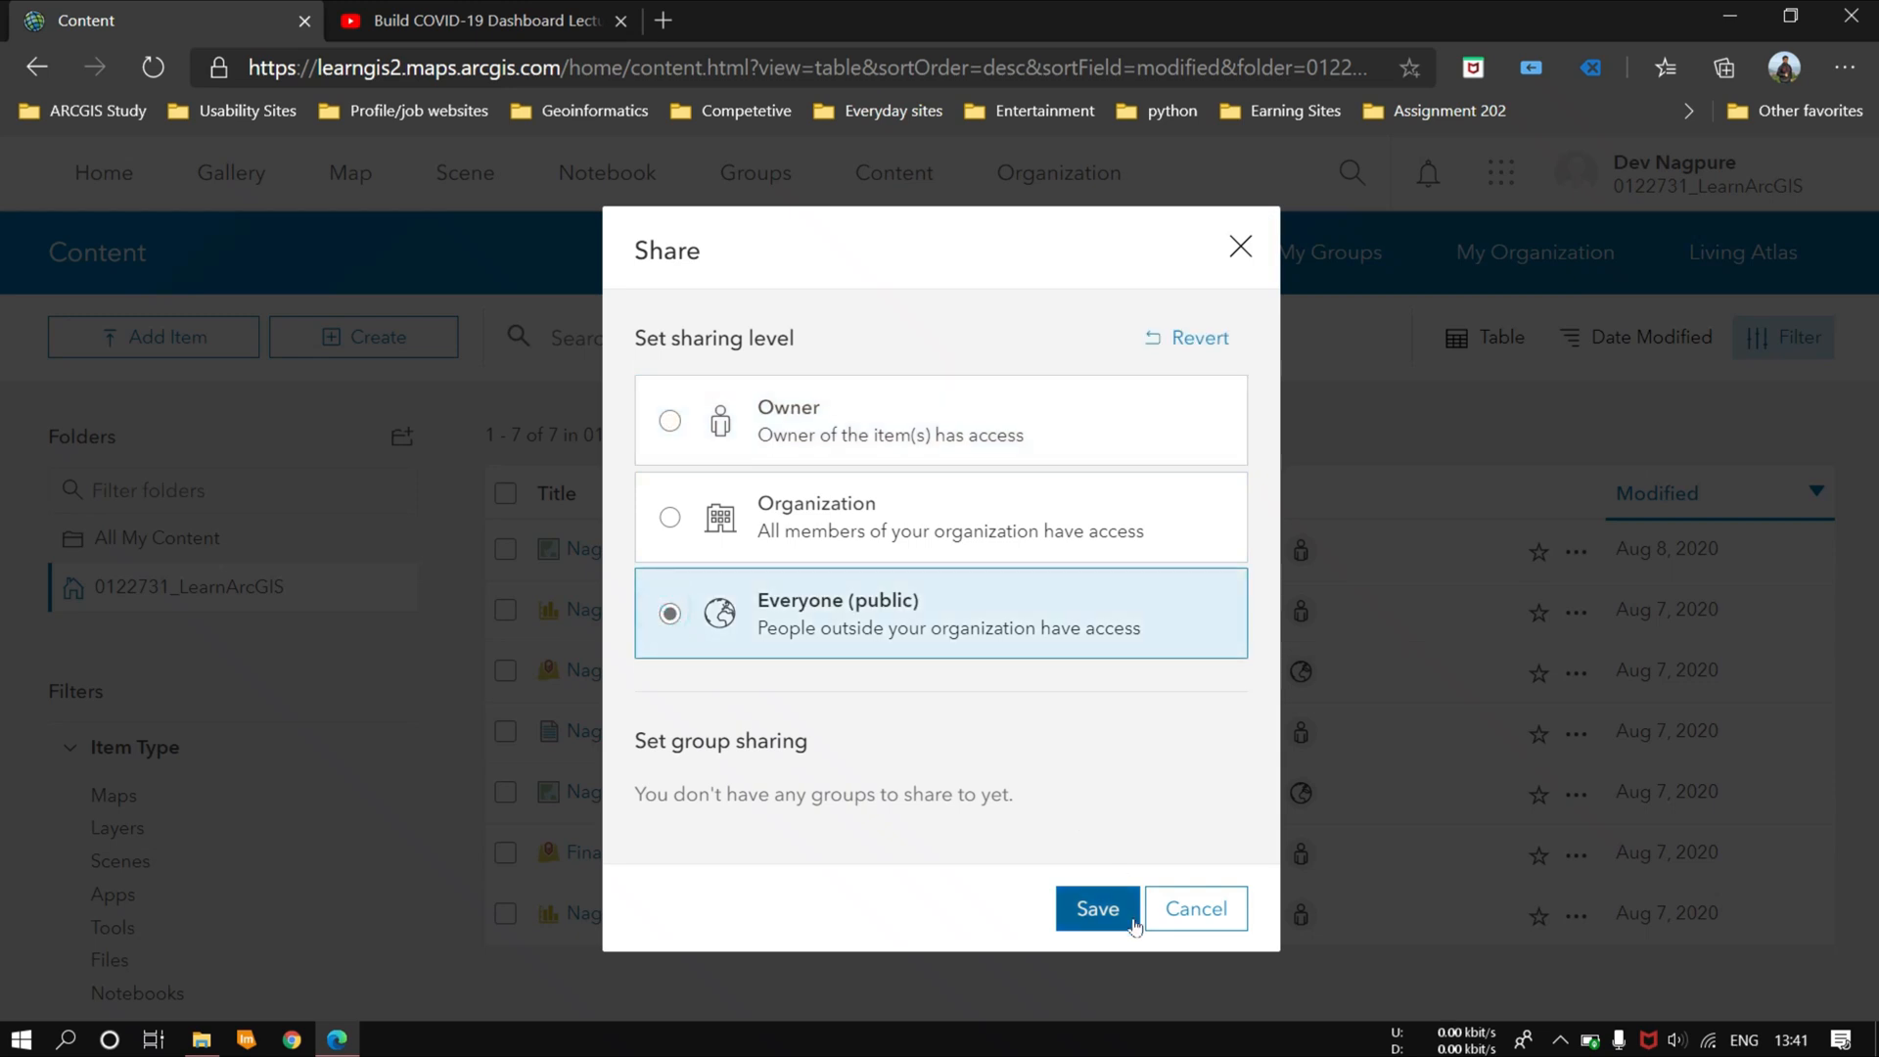
left_click(1081, 915)
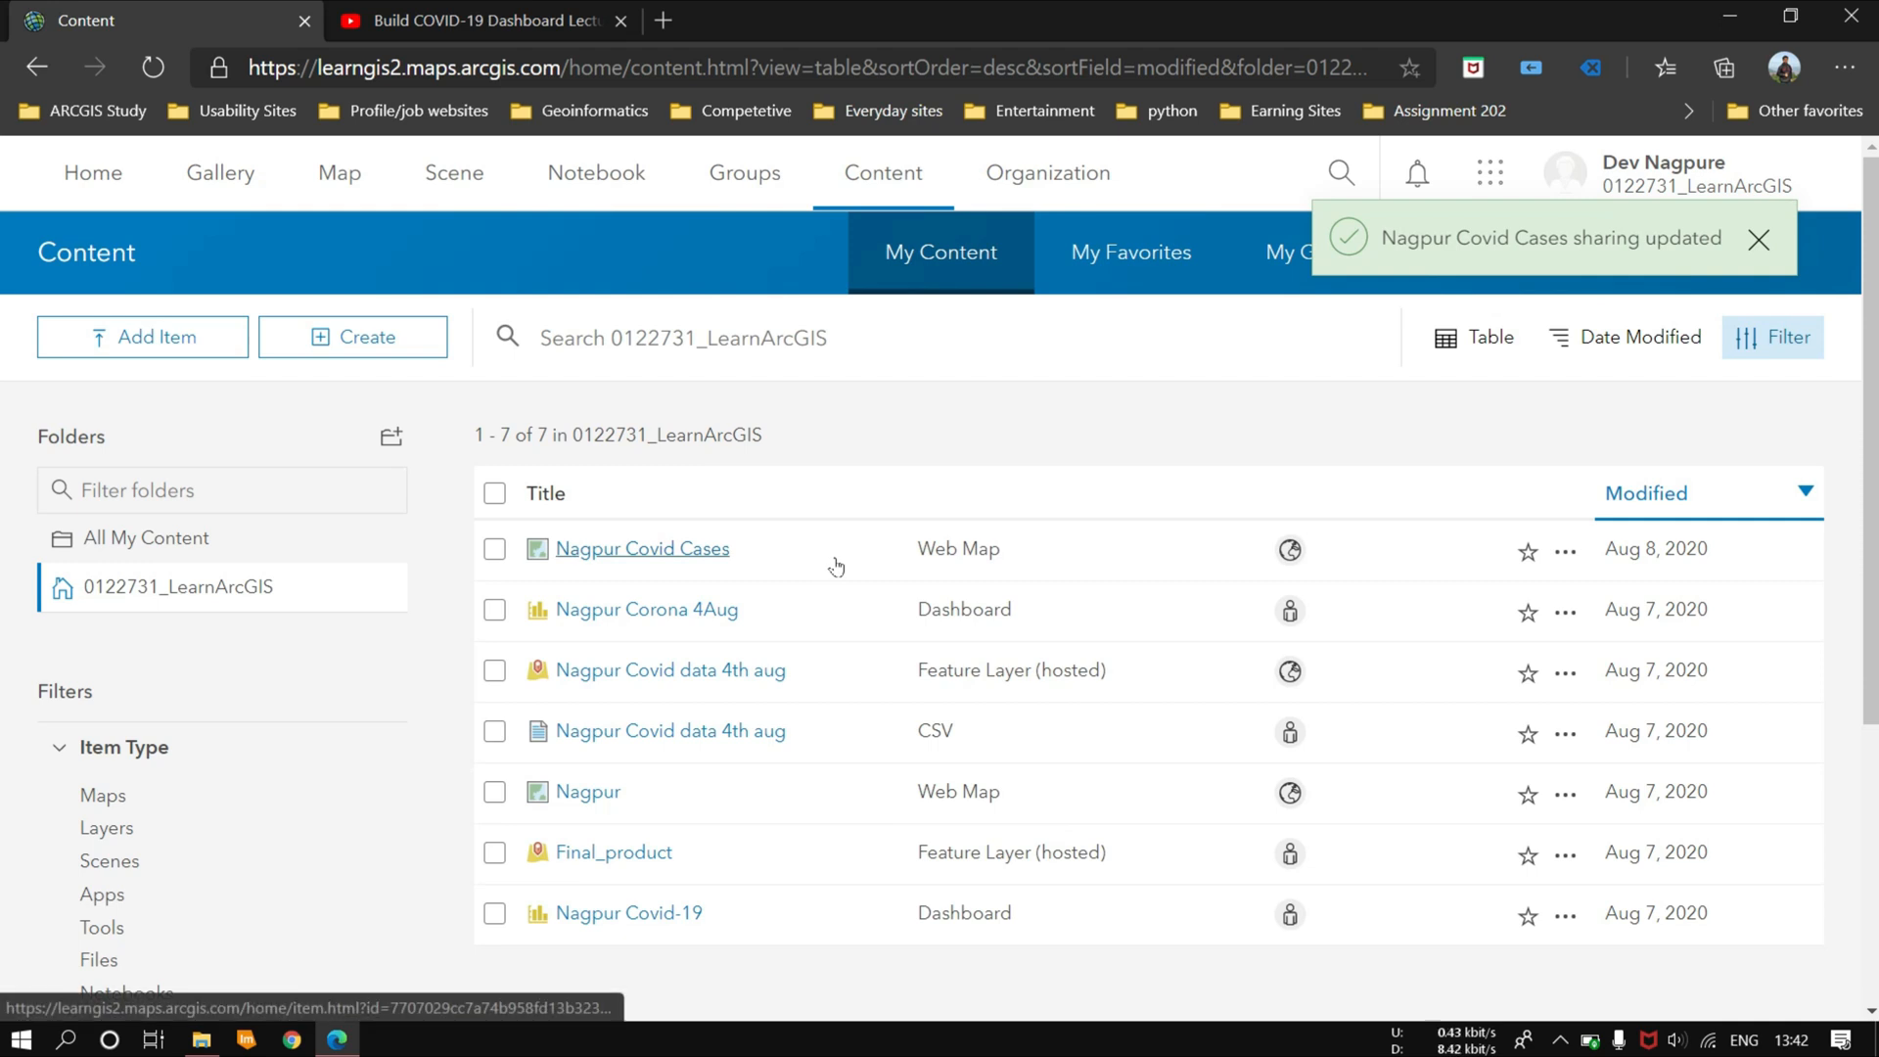
Step: Switch to ArcGIS Dashboards and start a new dashboard titled "Nagpur Corona"
left_click(1489, 173)
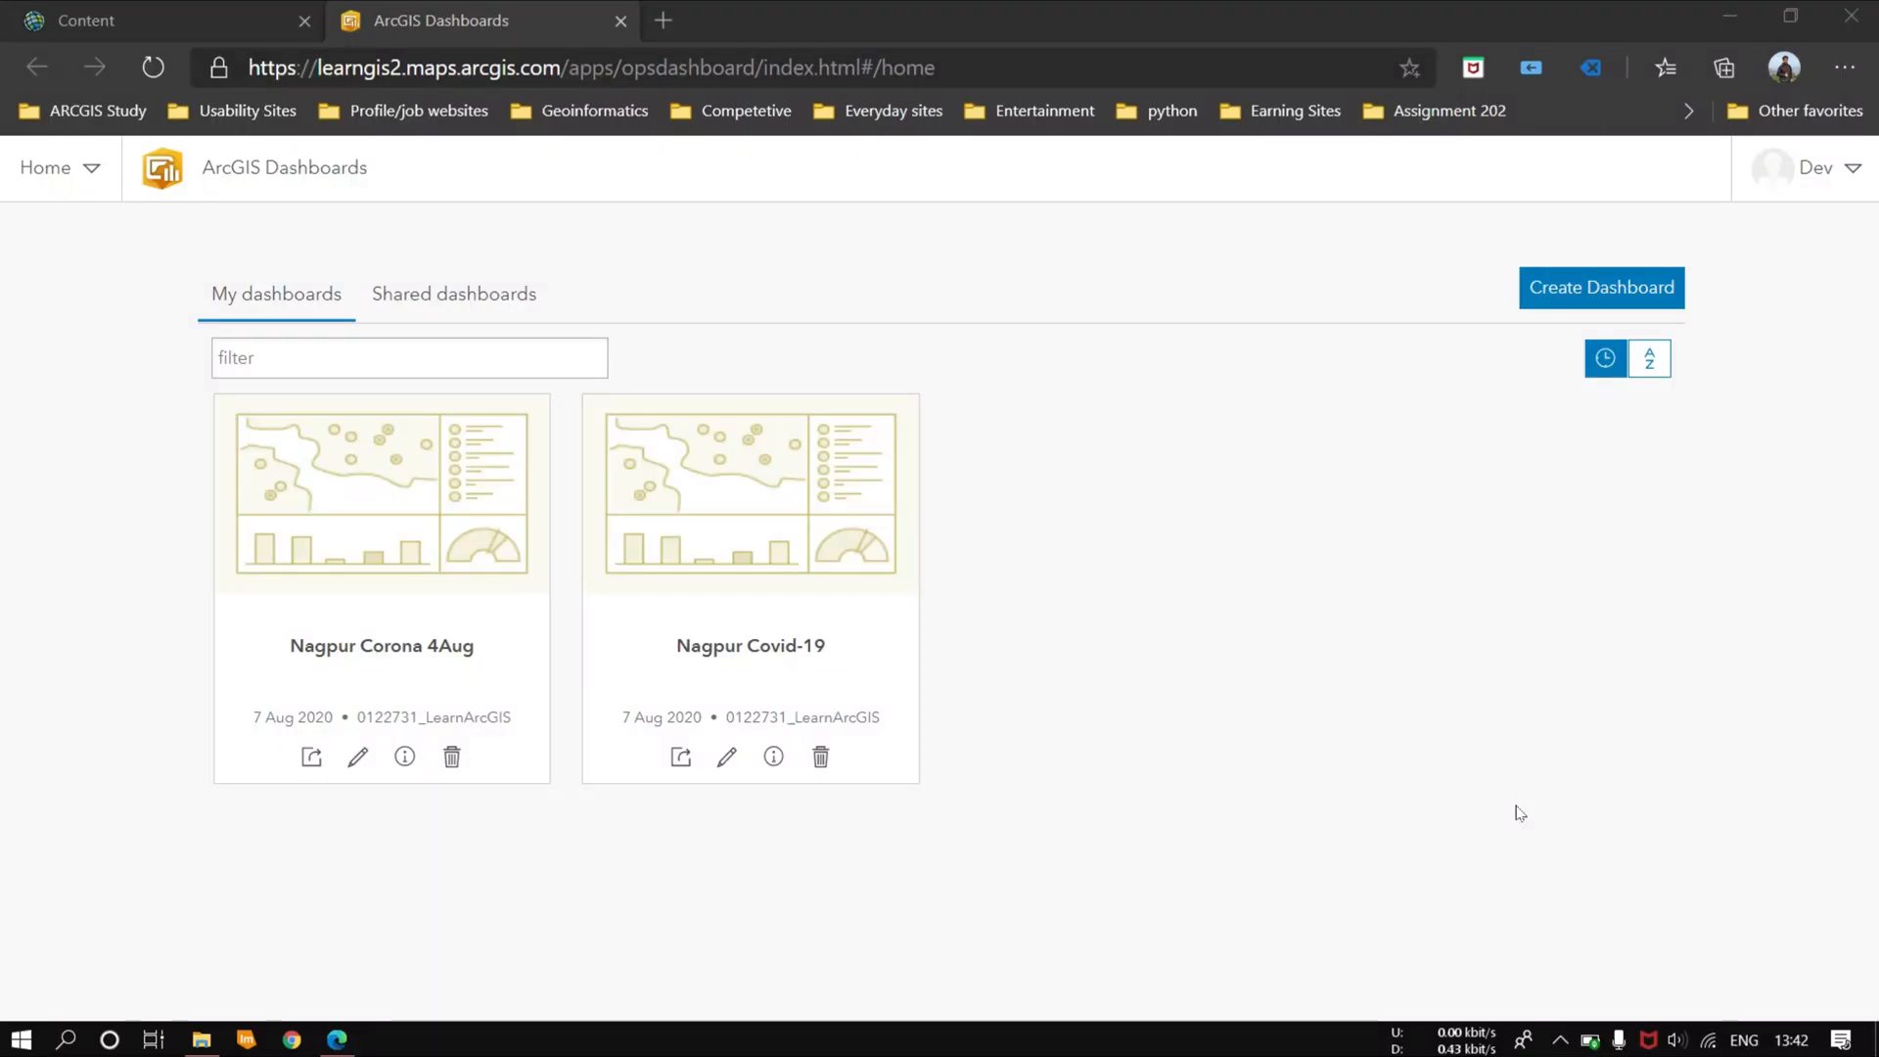
mouse_move(754, 543)
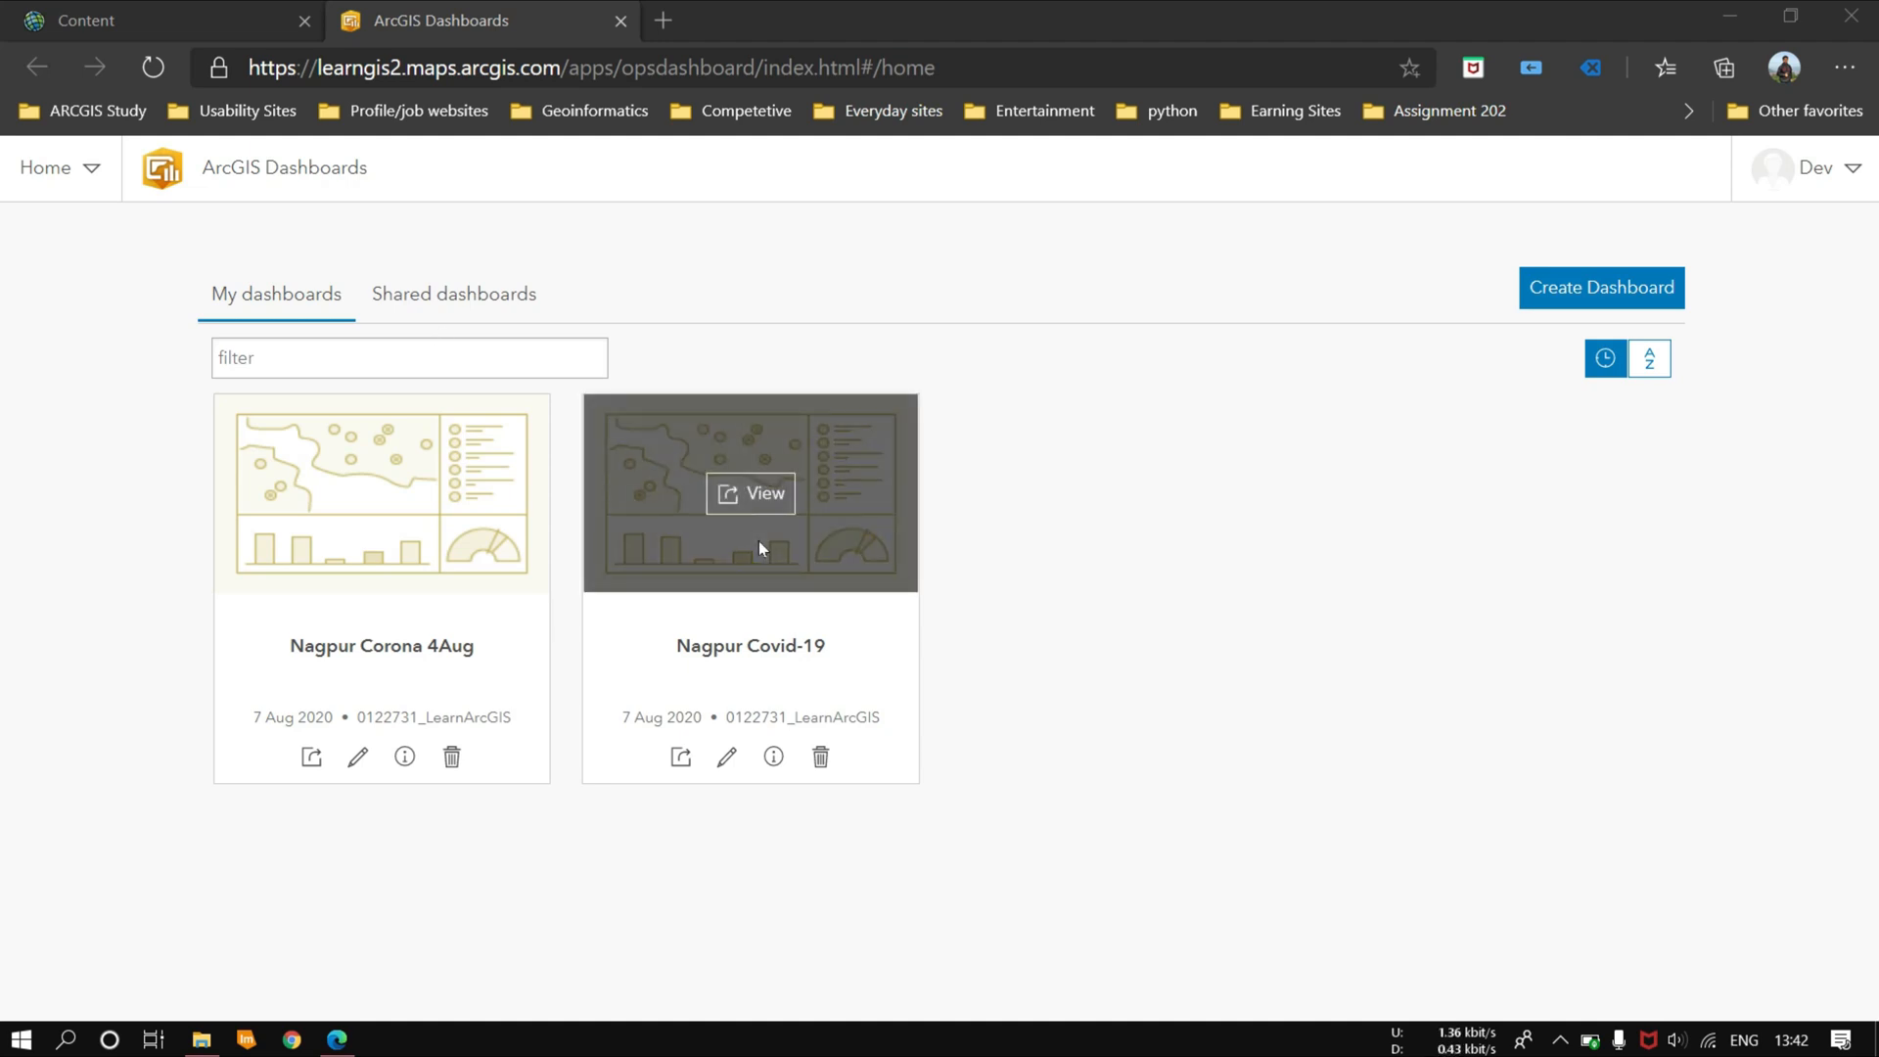
left_click(1556, 288)
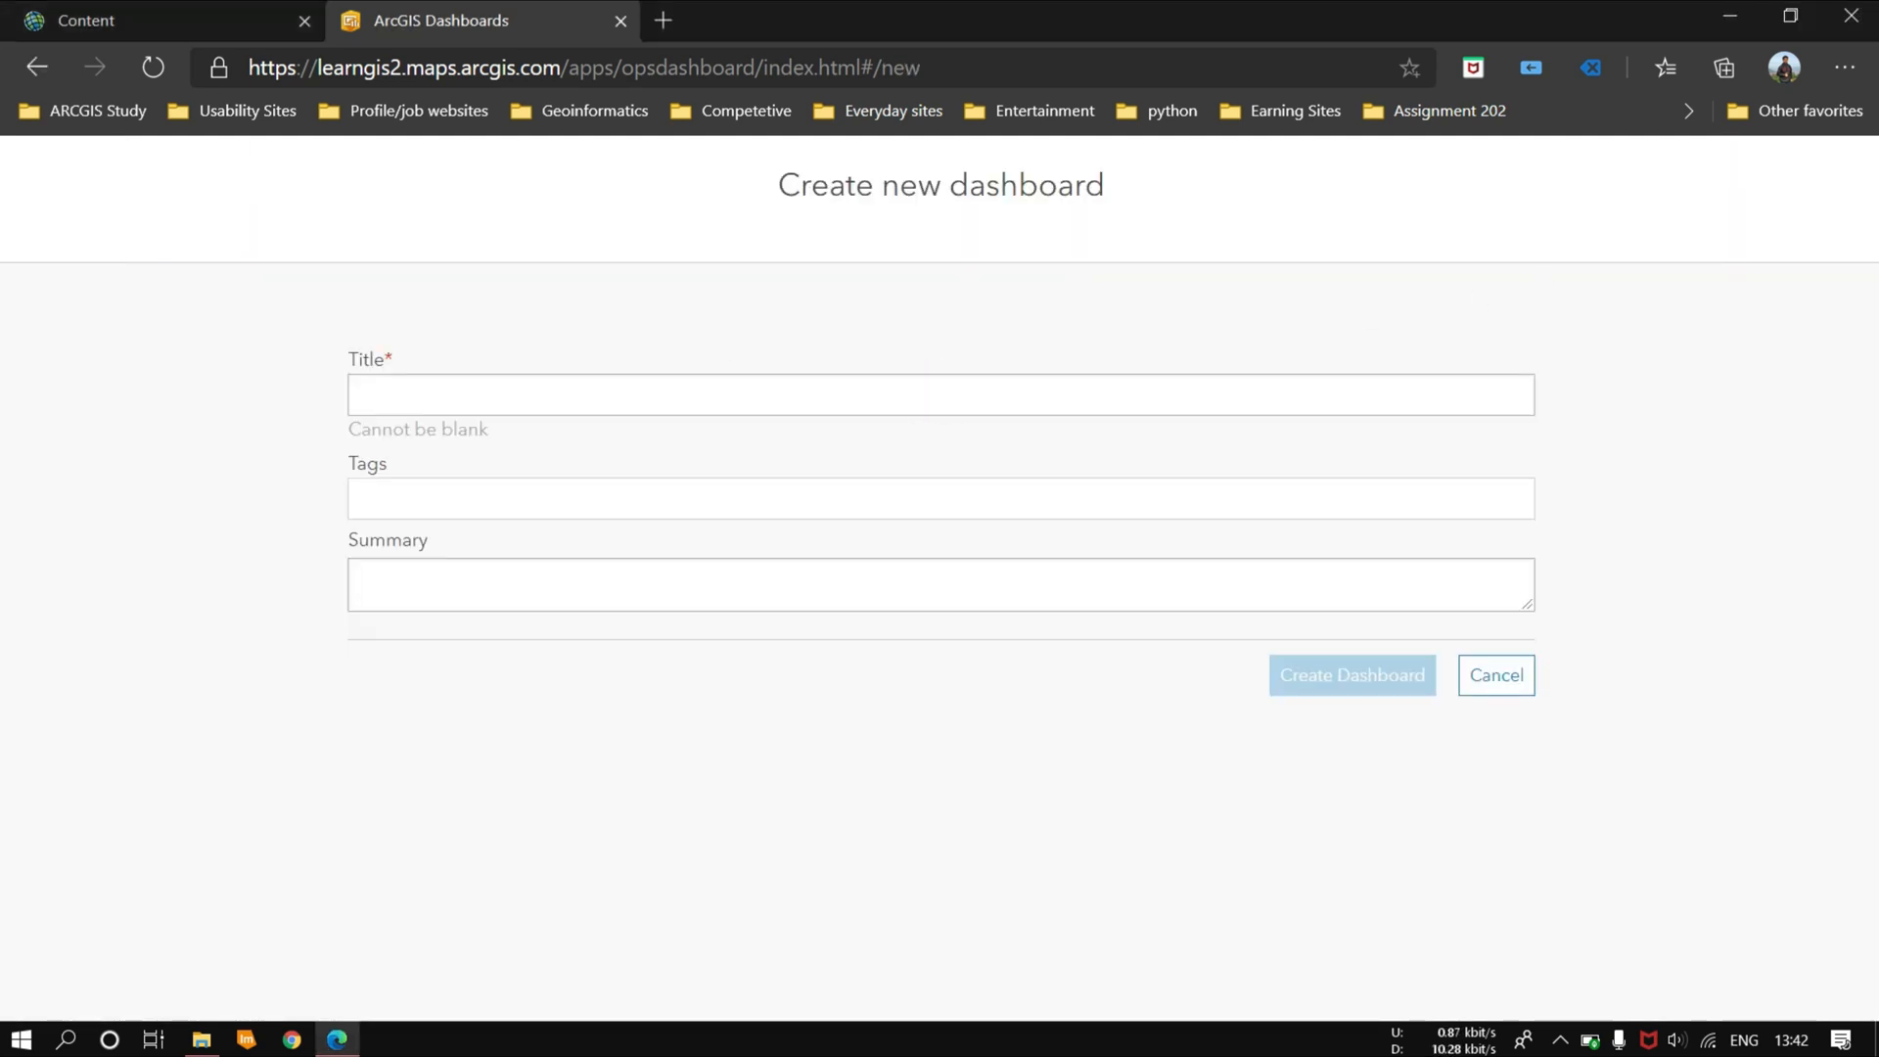
left_click(539, 396)
type("Nagpur Corona")
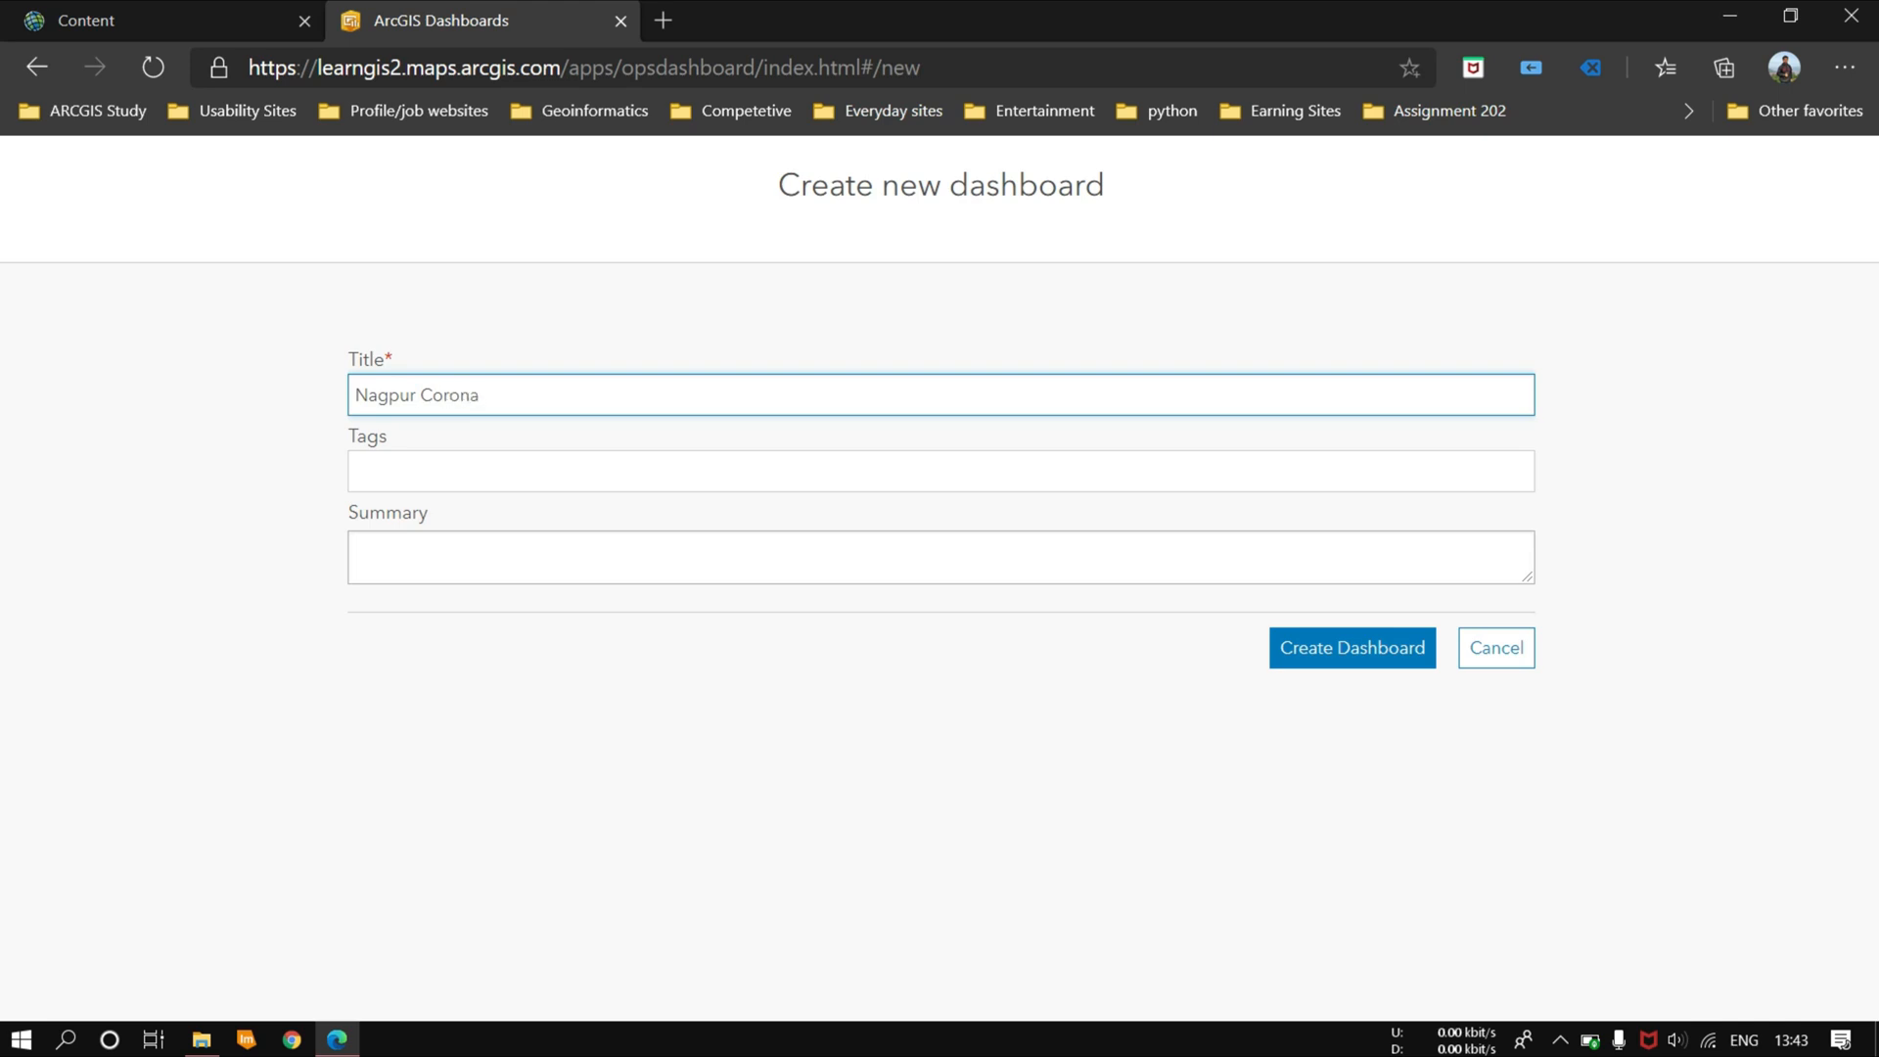
Step: Add the tag Covid19 to the new dashboard and create it
left_click(503, 481)
type("Co")
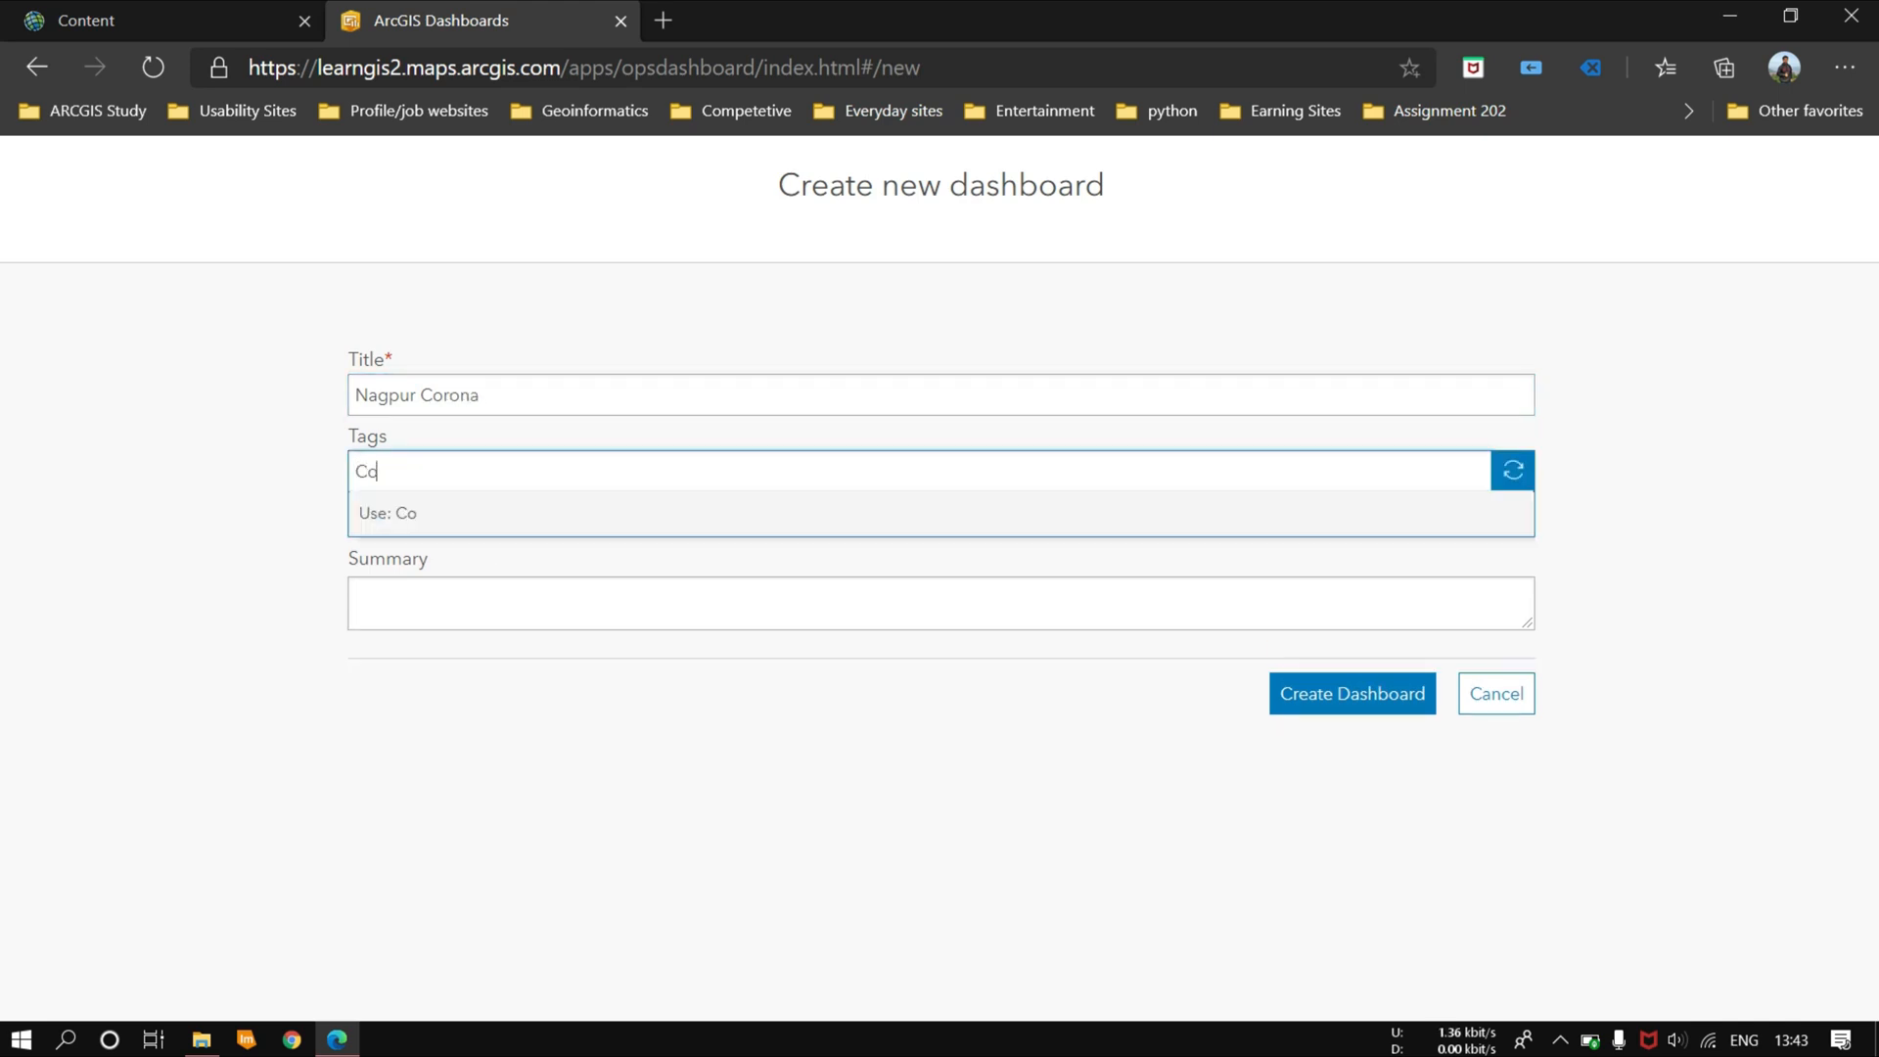
type("vid")
left_click(464, 529)
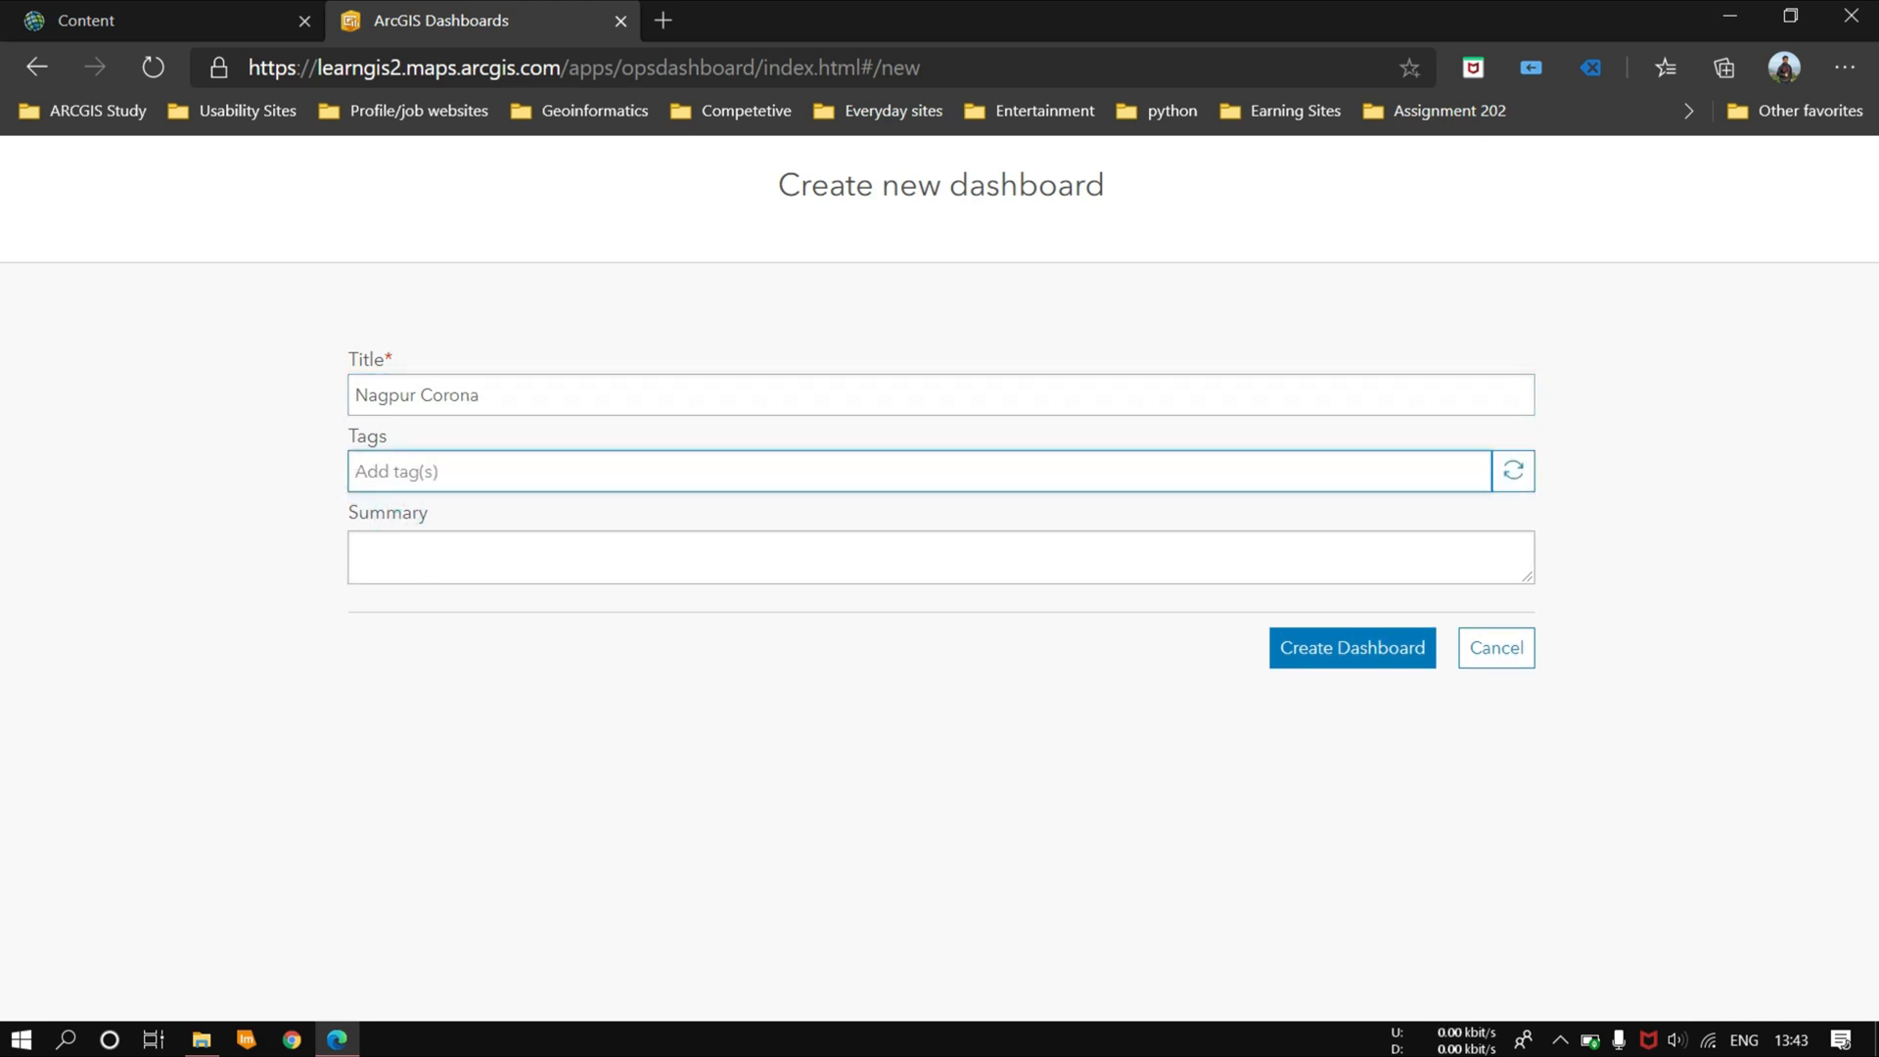
type("Covid19")
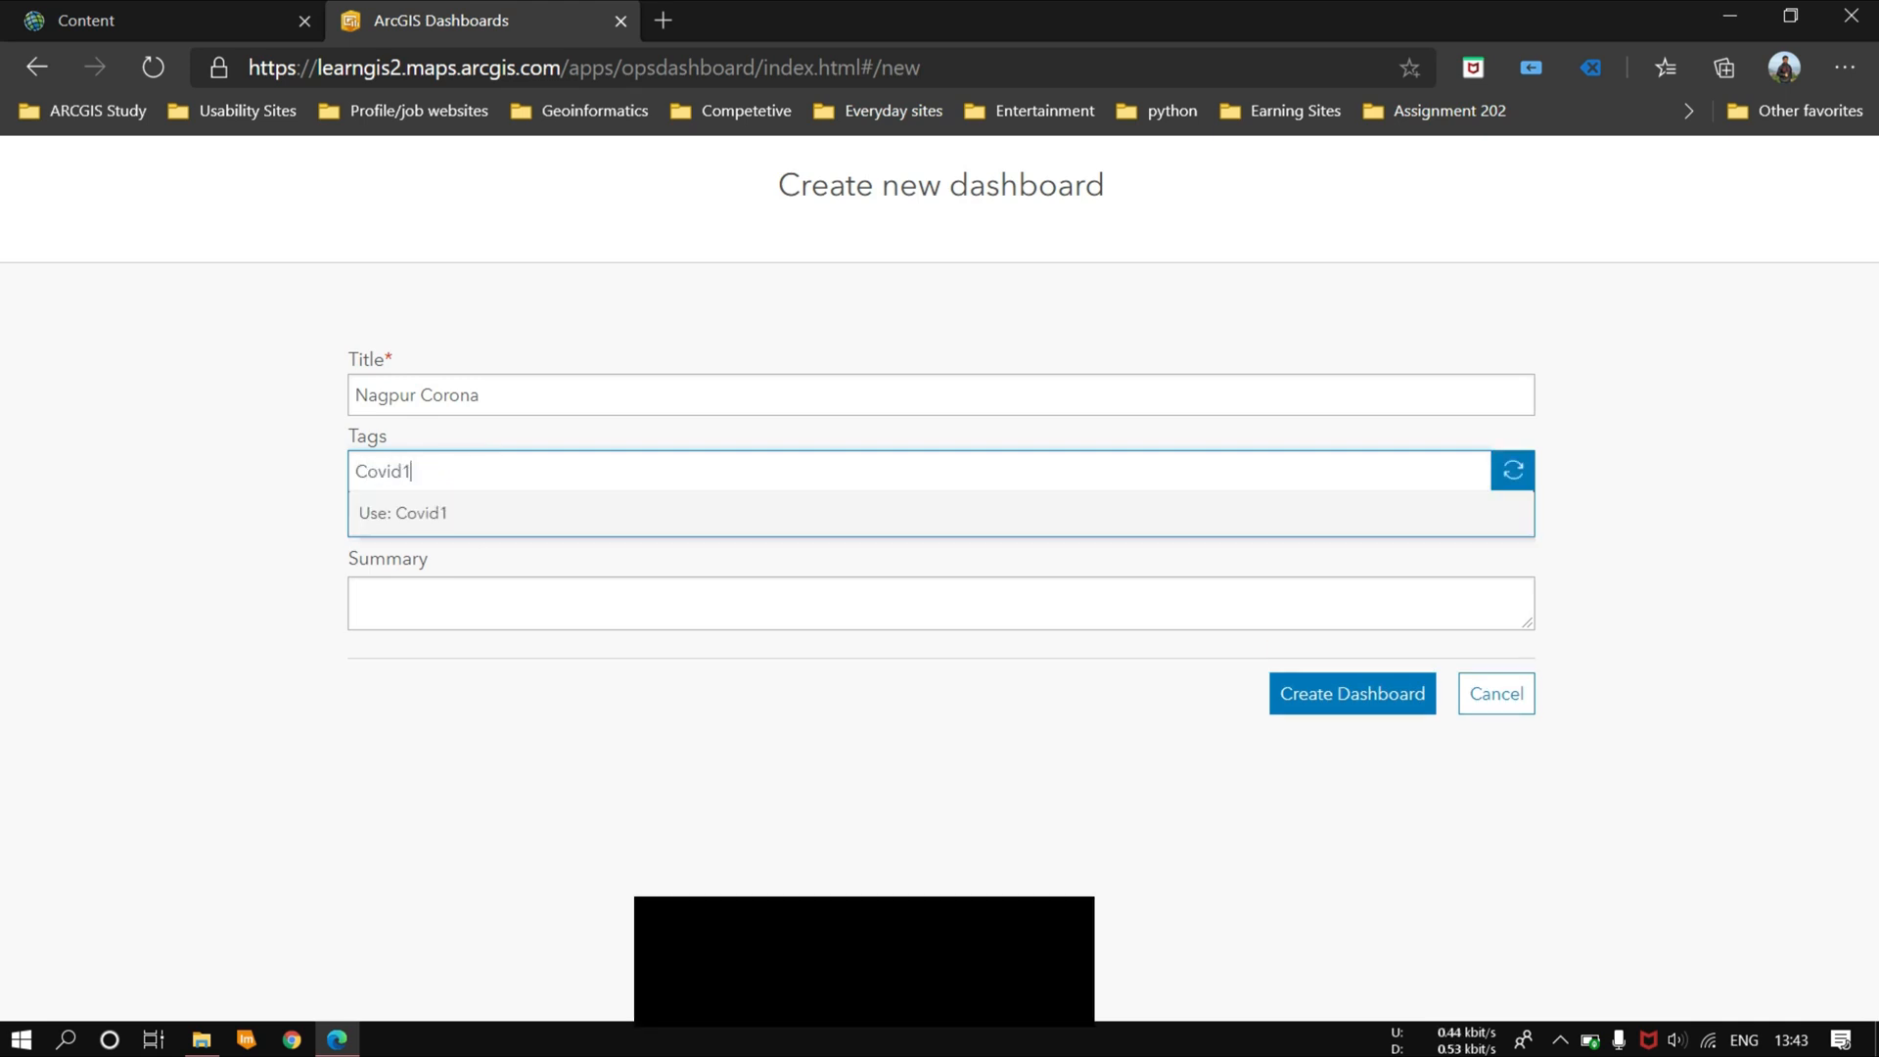
key("Return")
left_click(969, 682)
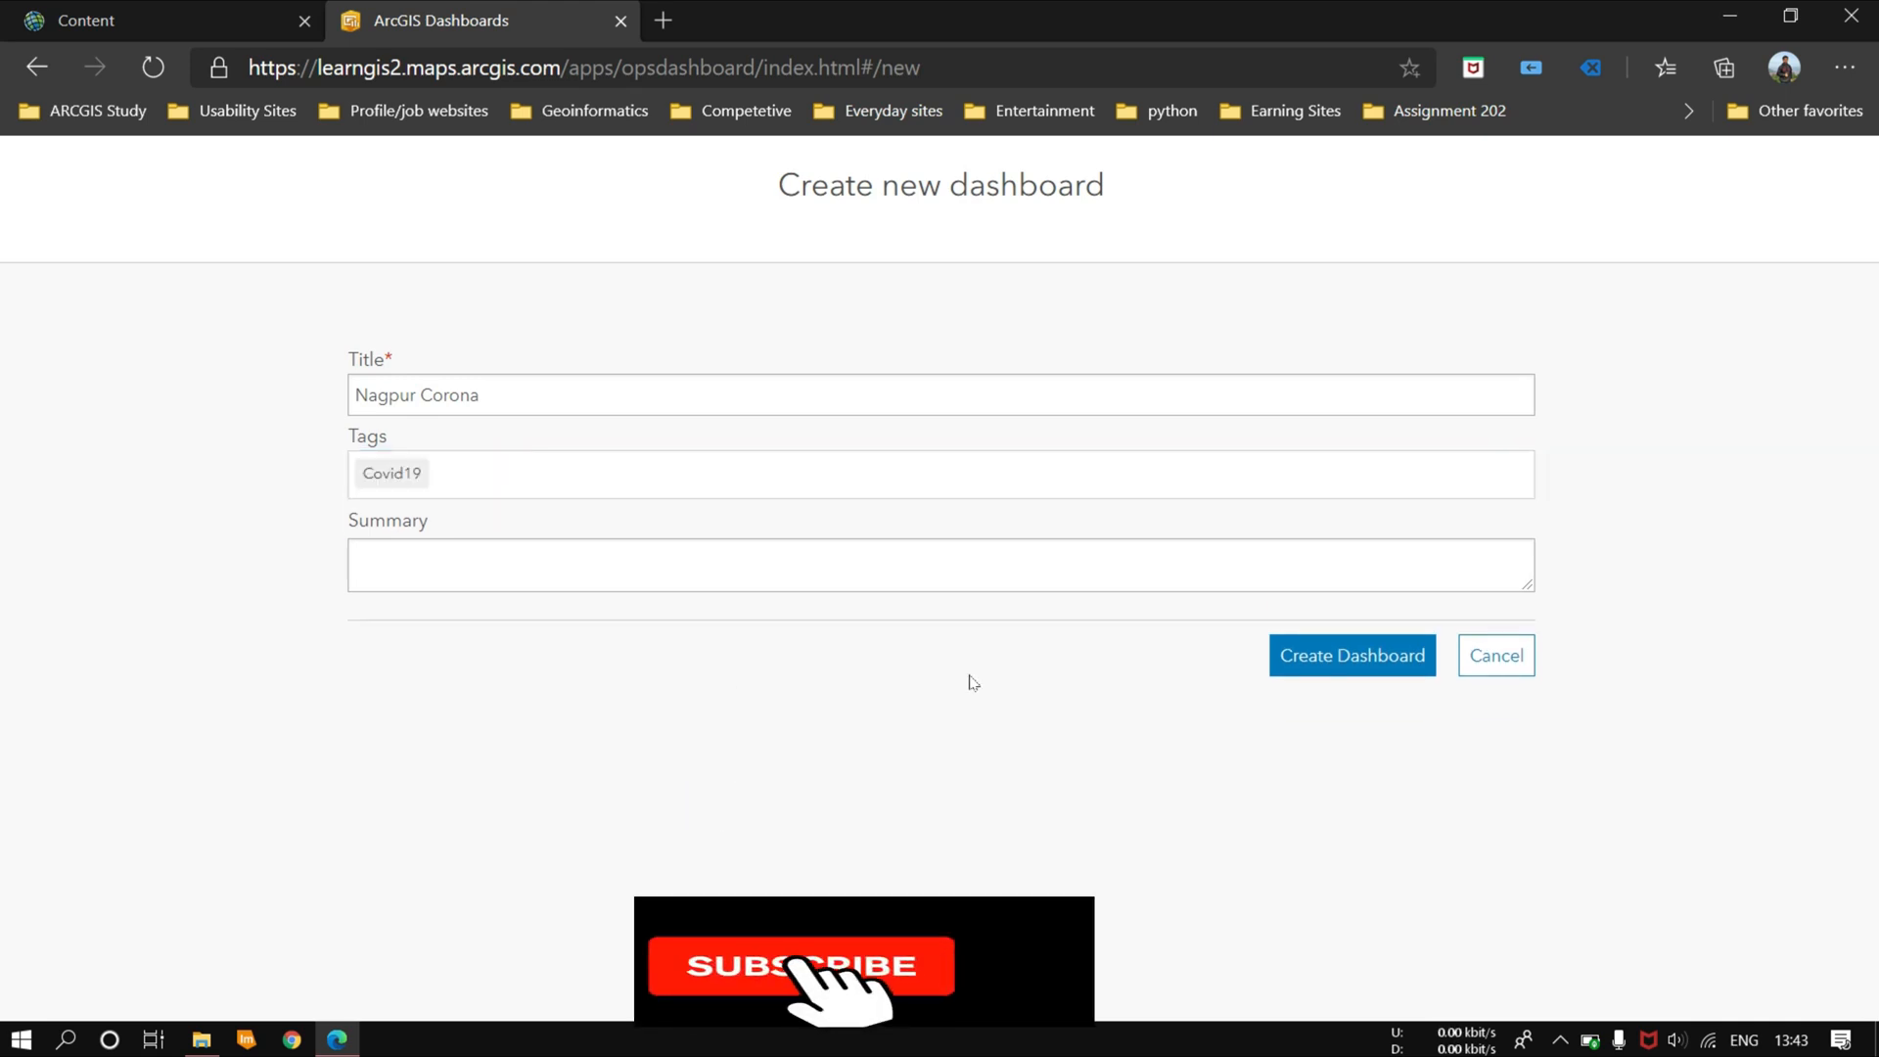
left_click(1333, 665)
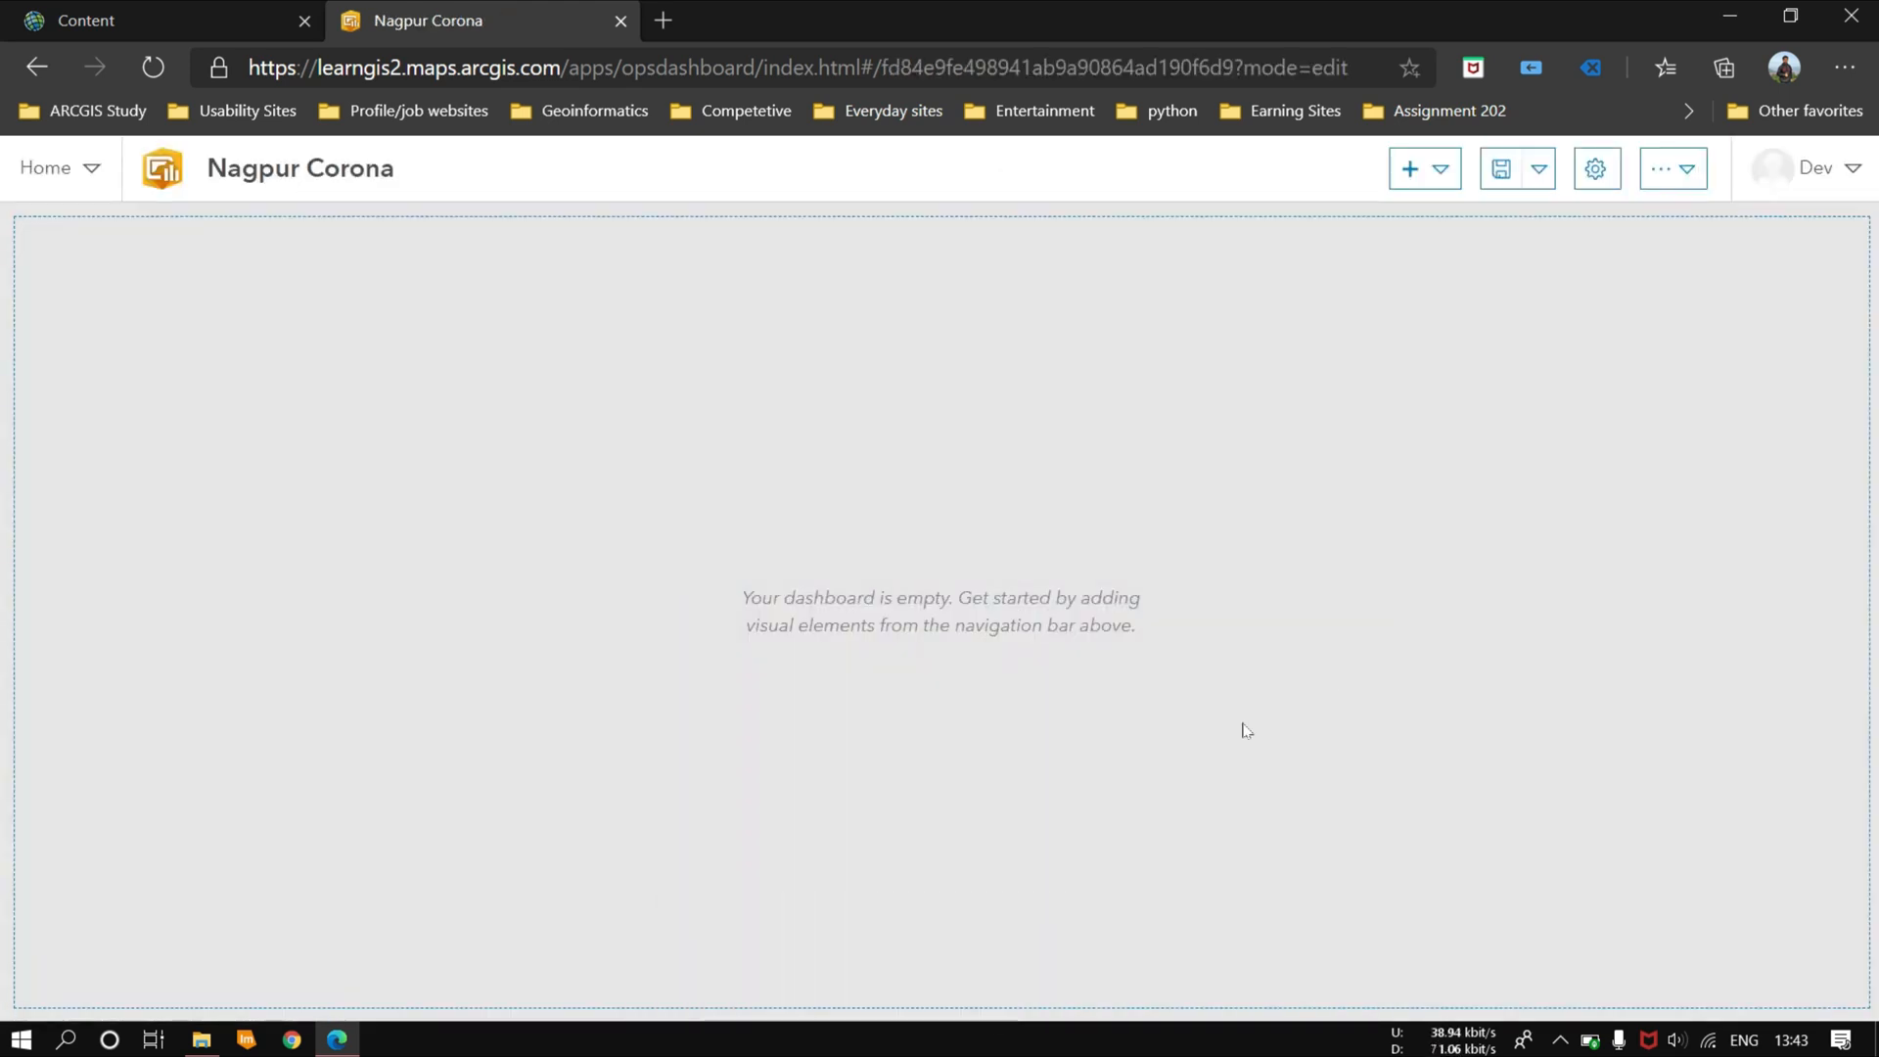
Step: Set the dashboard's layout theme to Dark and apply the settings
left_click(1595, 168)
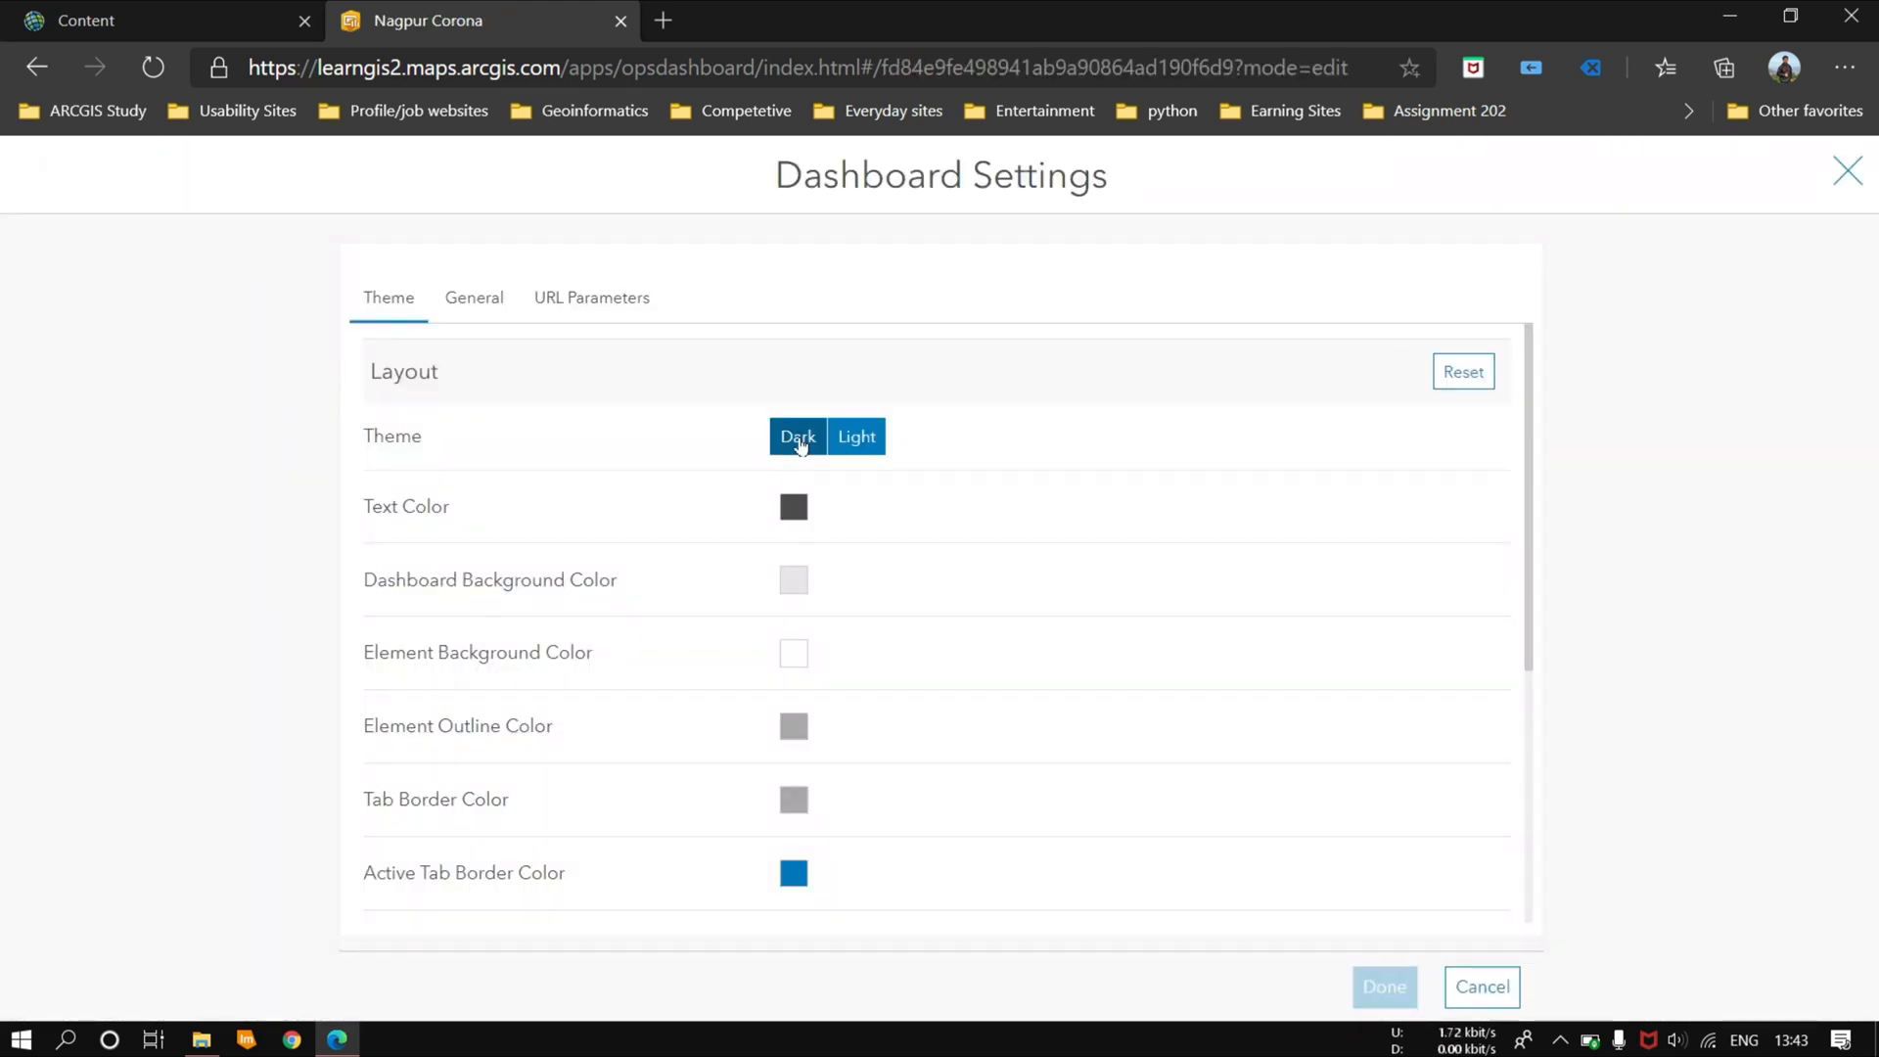
left_click(491, 306)
left_click(389, 297)
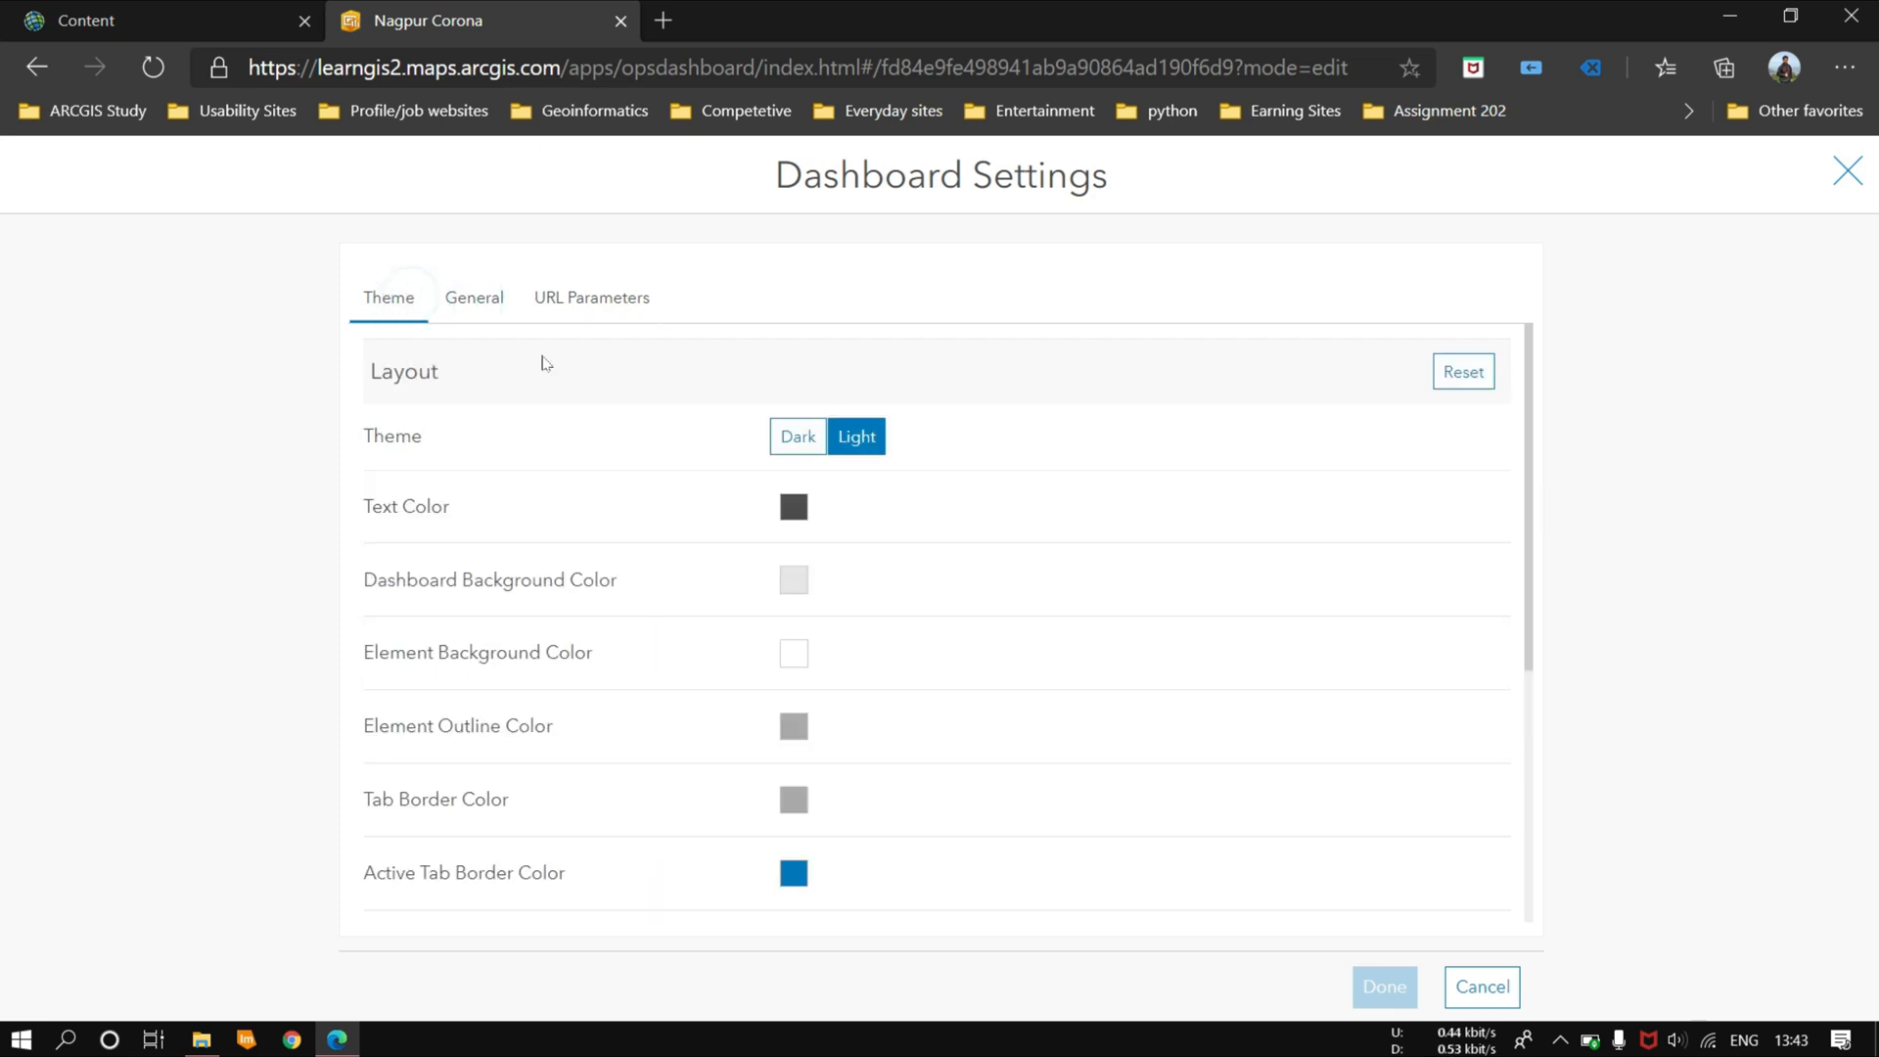
left_click(795, 437)
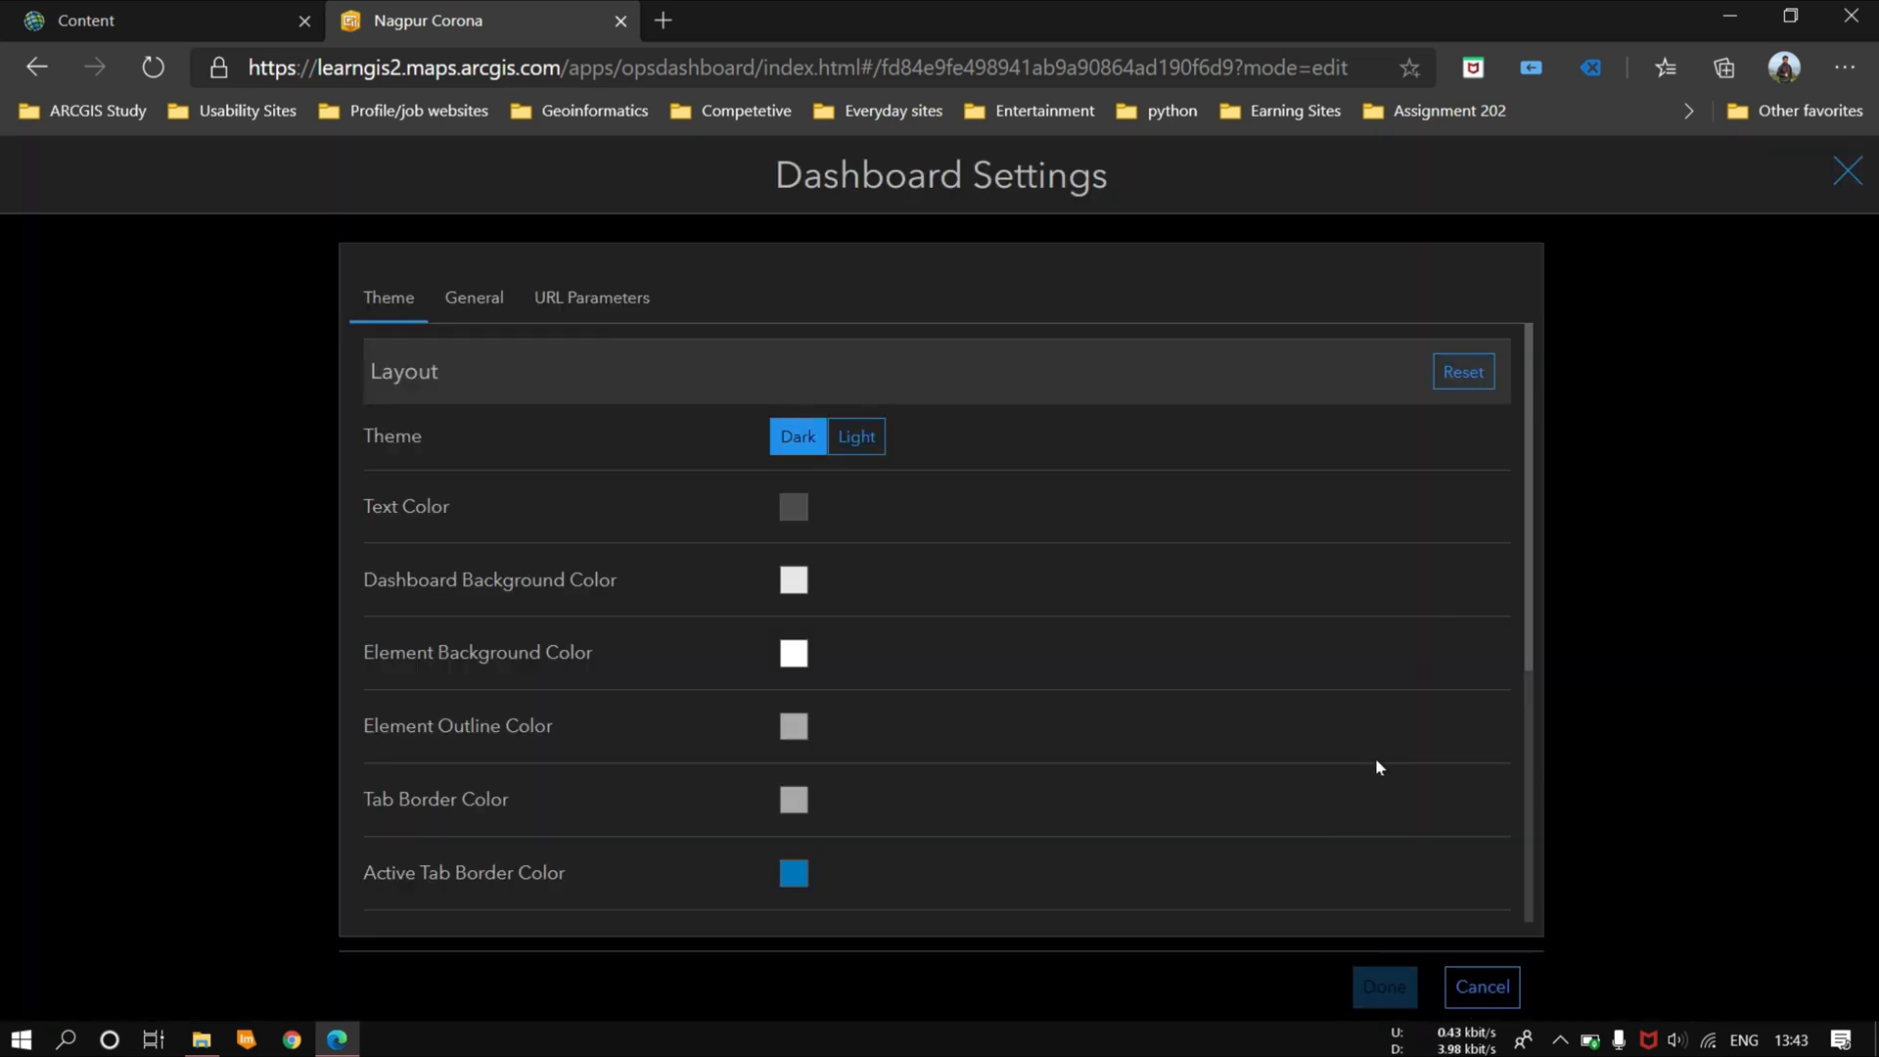
left_click(793, 506)
left_click(811, 565)
left_click(1385, 986)
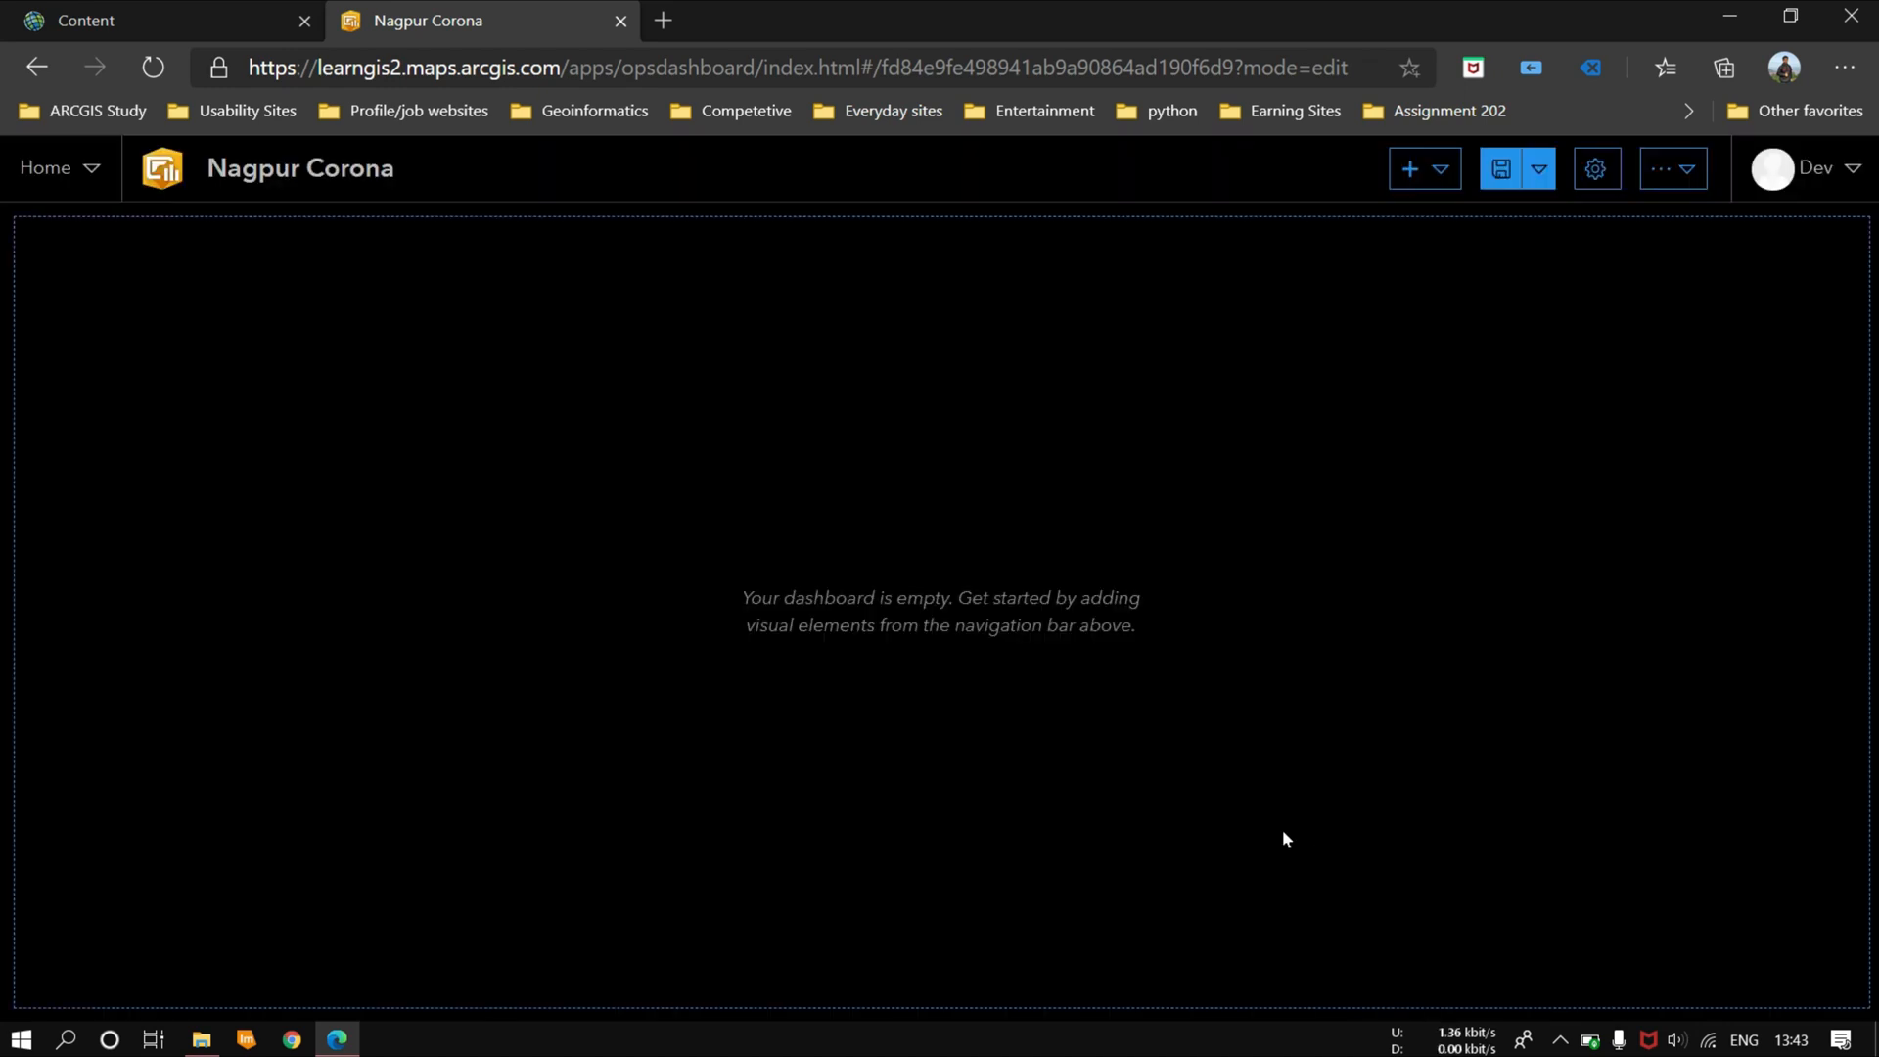
Step: Add a header to the dashboard with the title "Nagpur Covid19 Status"
left_click(1437, 168)
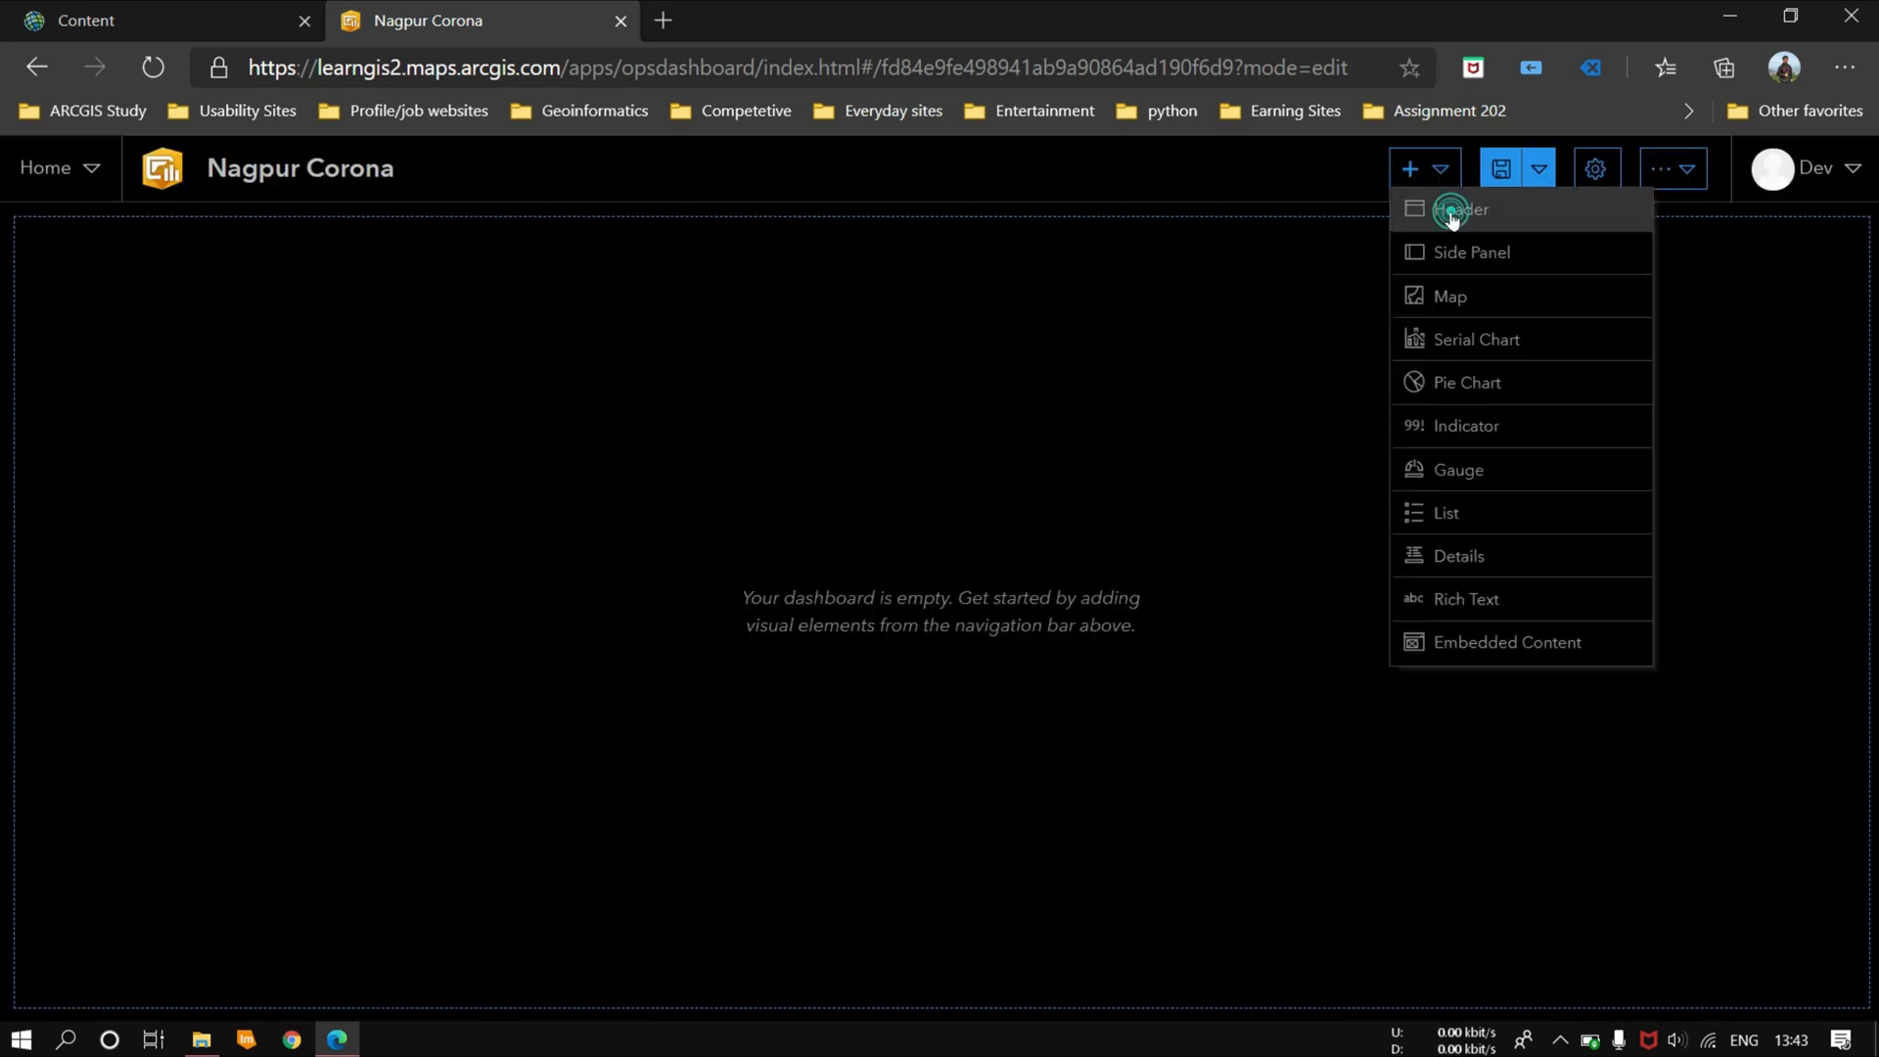
left_click(1451, 206)
left_click(378, 419)
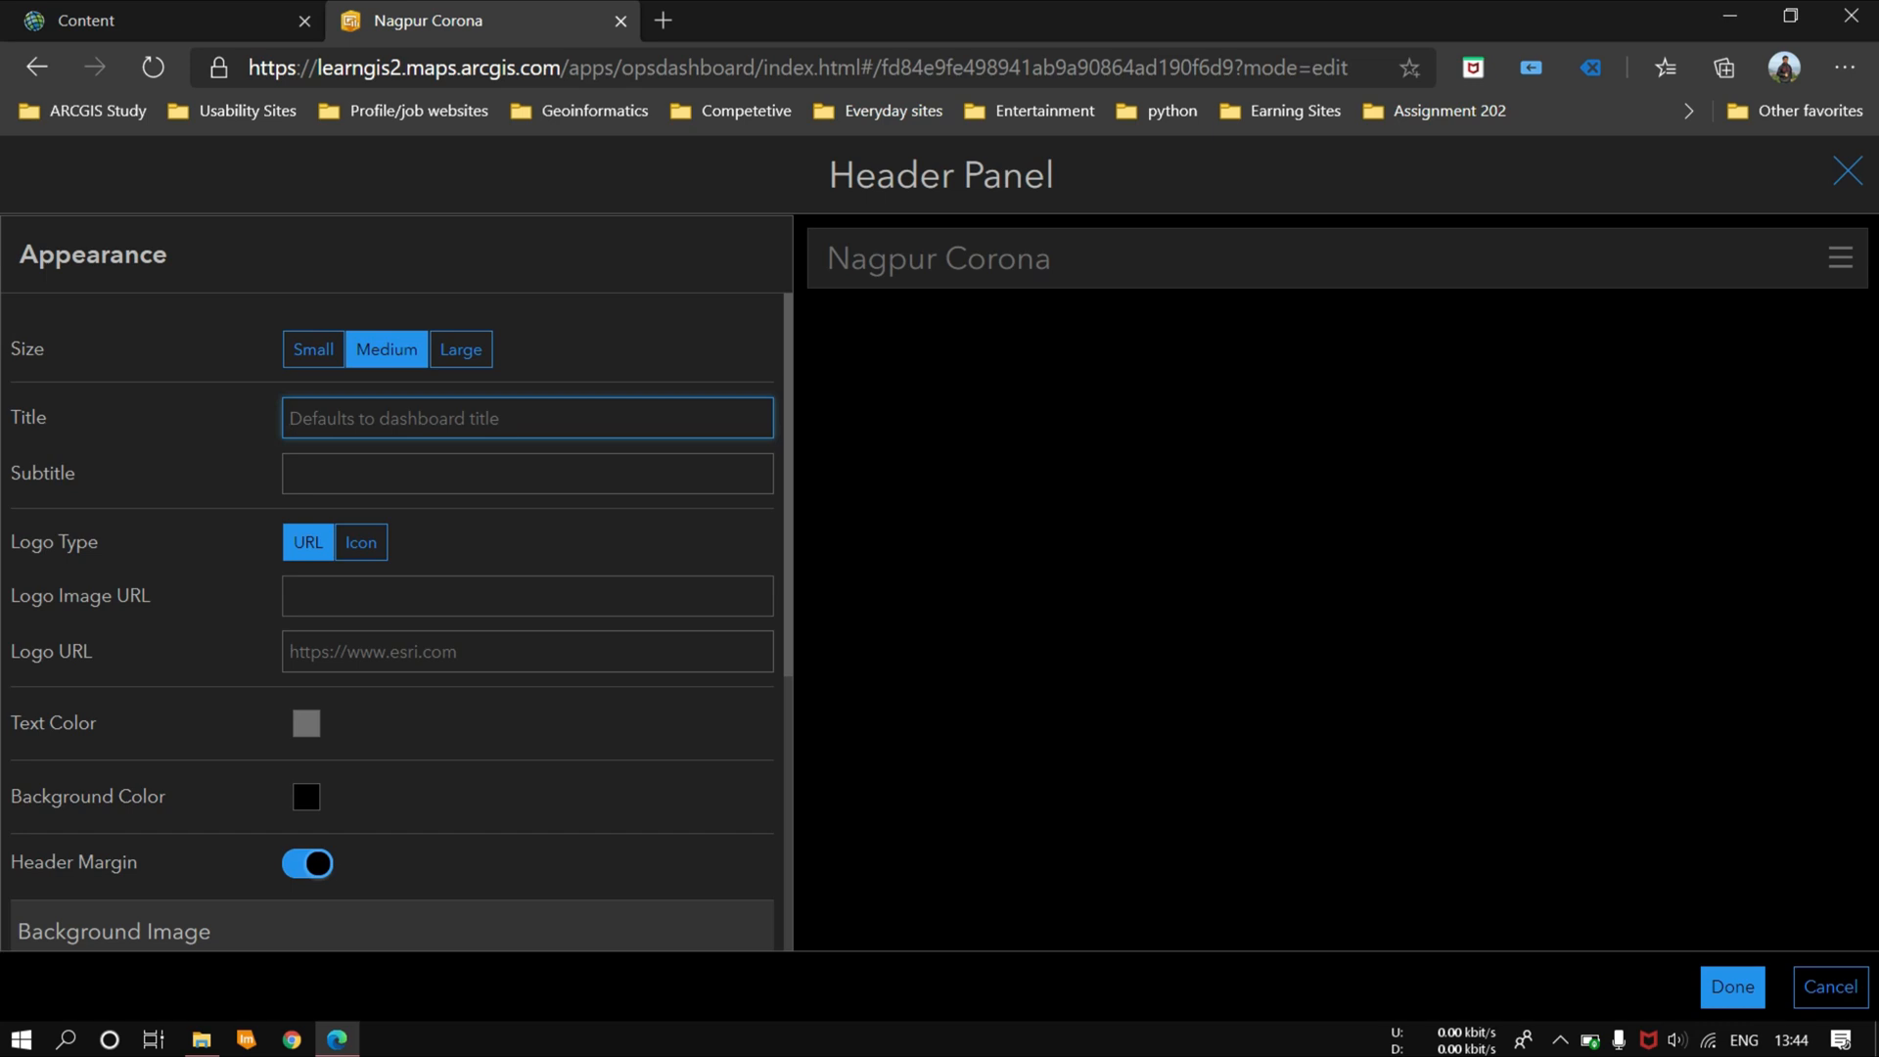
type("Nagpur Covid19 S")
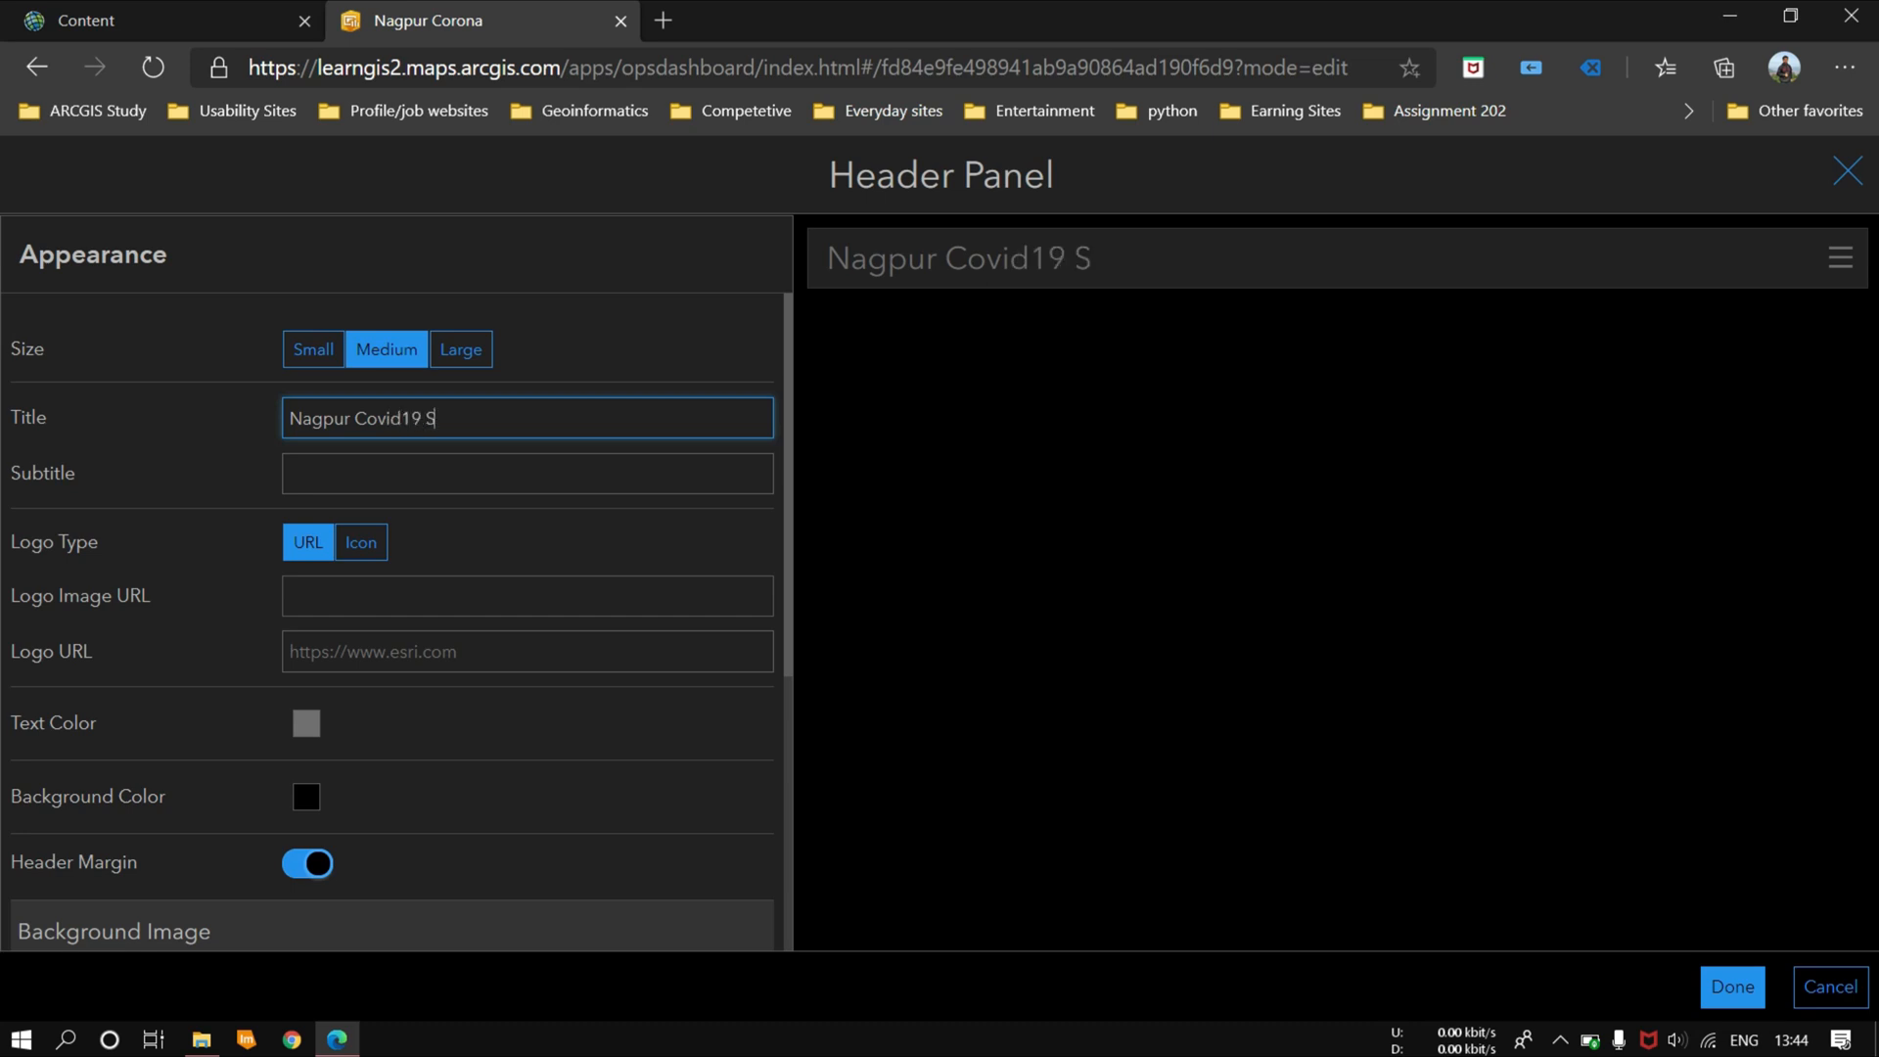
type("tatus")
Step: Give the header the subtitle "4th August" and use the biohazard icon as its logo
left_click(536, 471)
type("4th S")
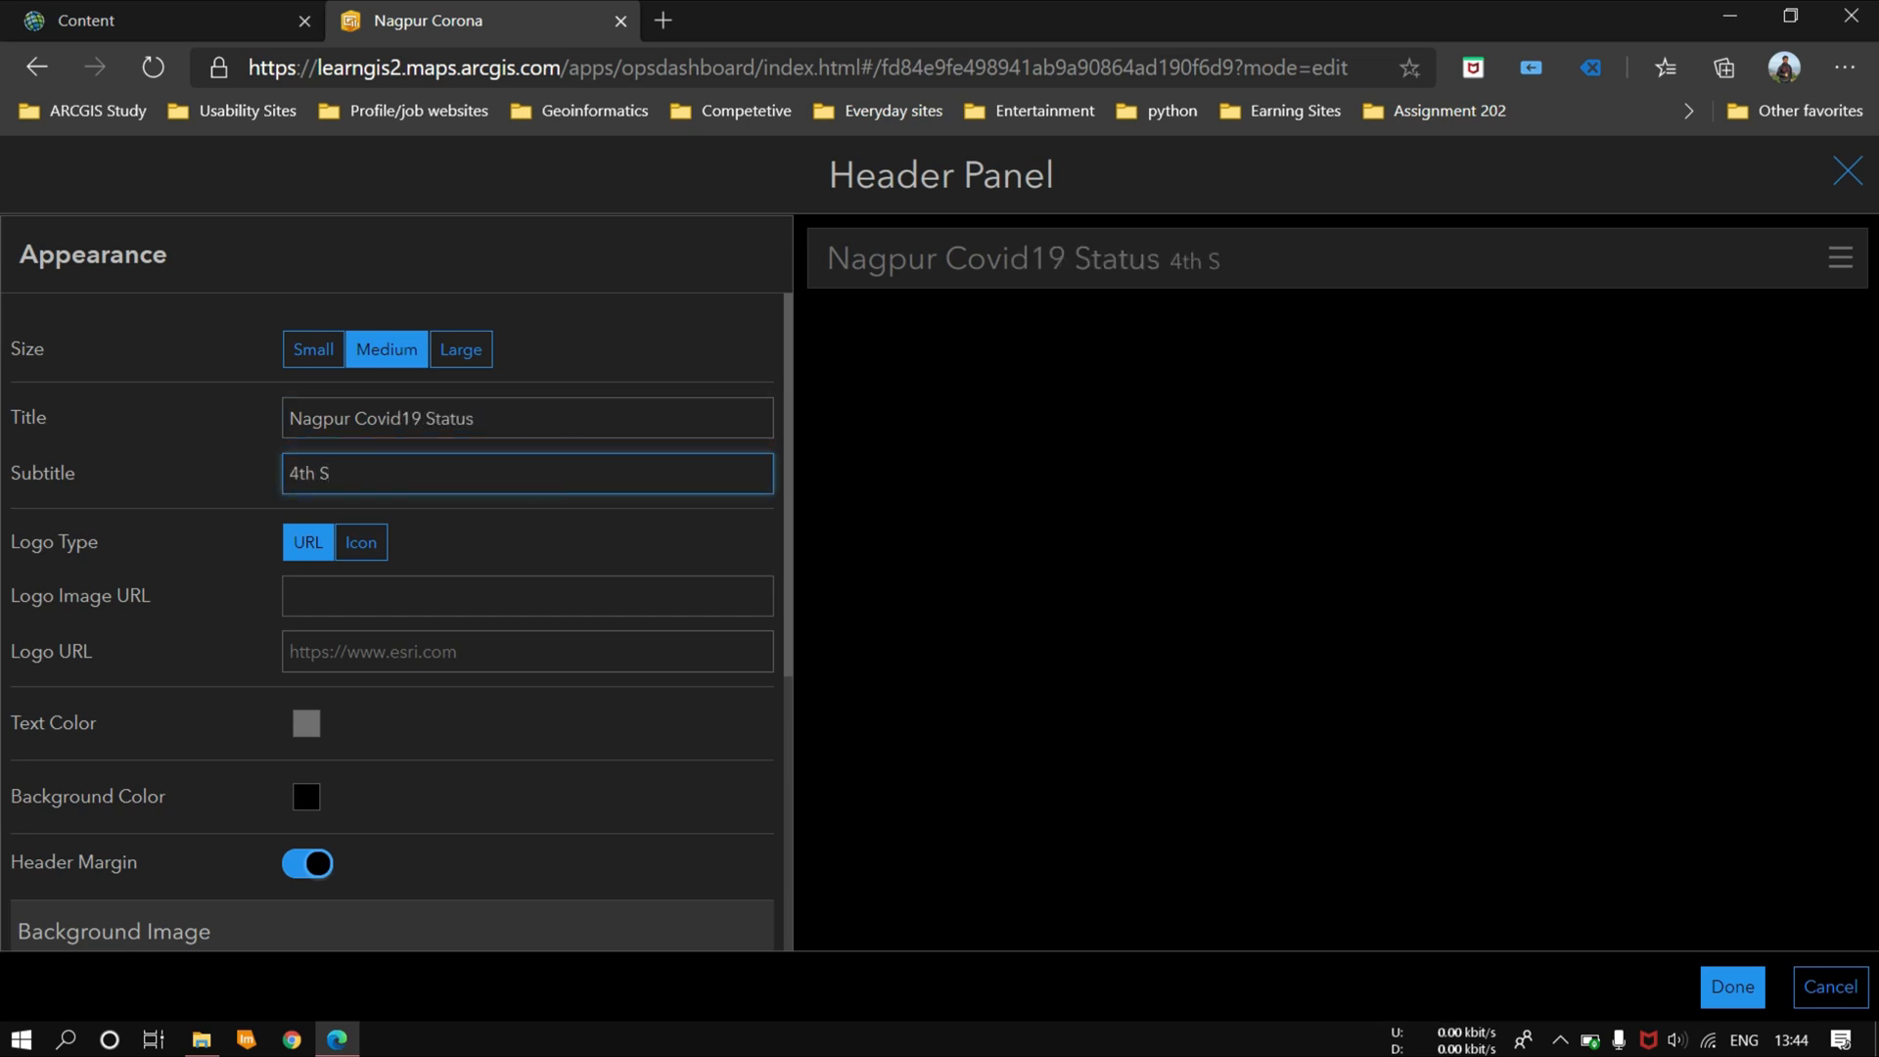
key("BackSpace")
type("August")
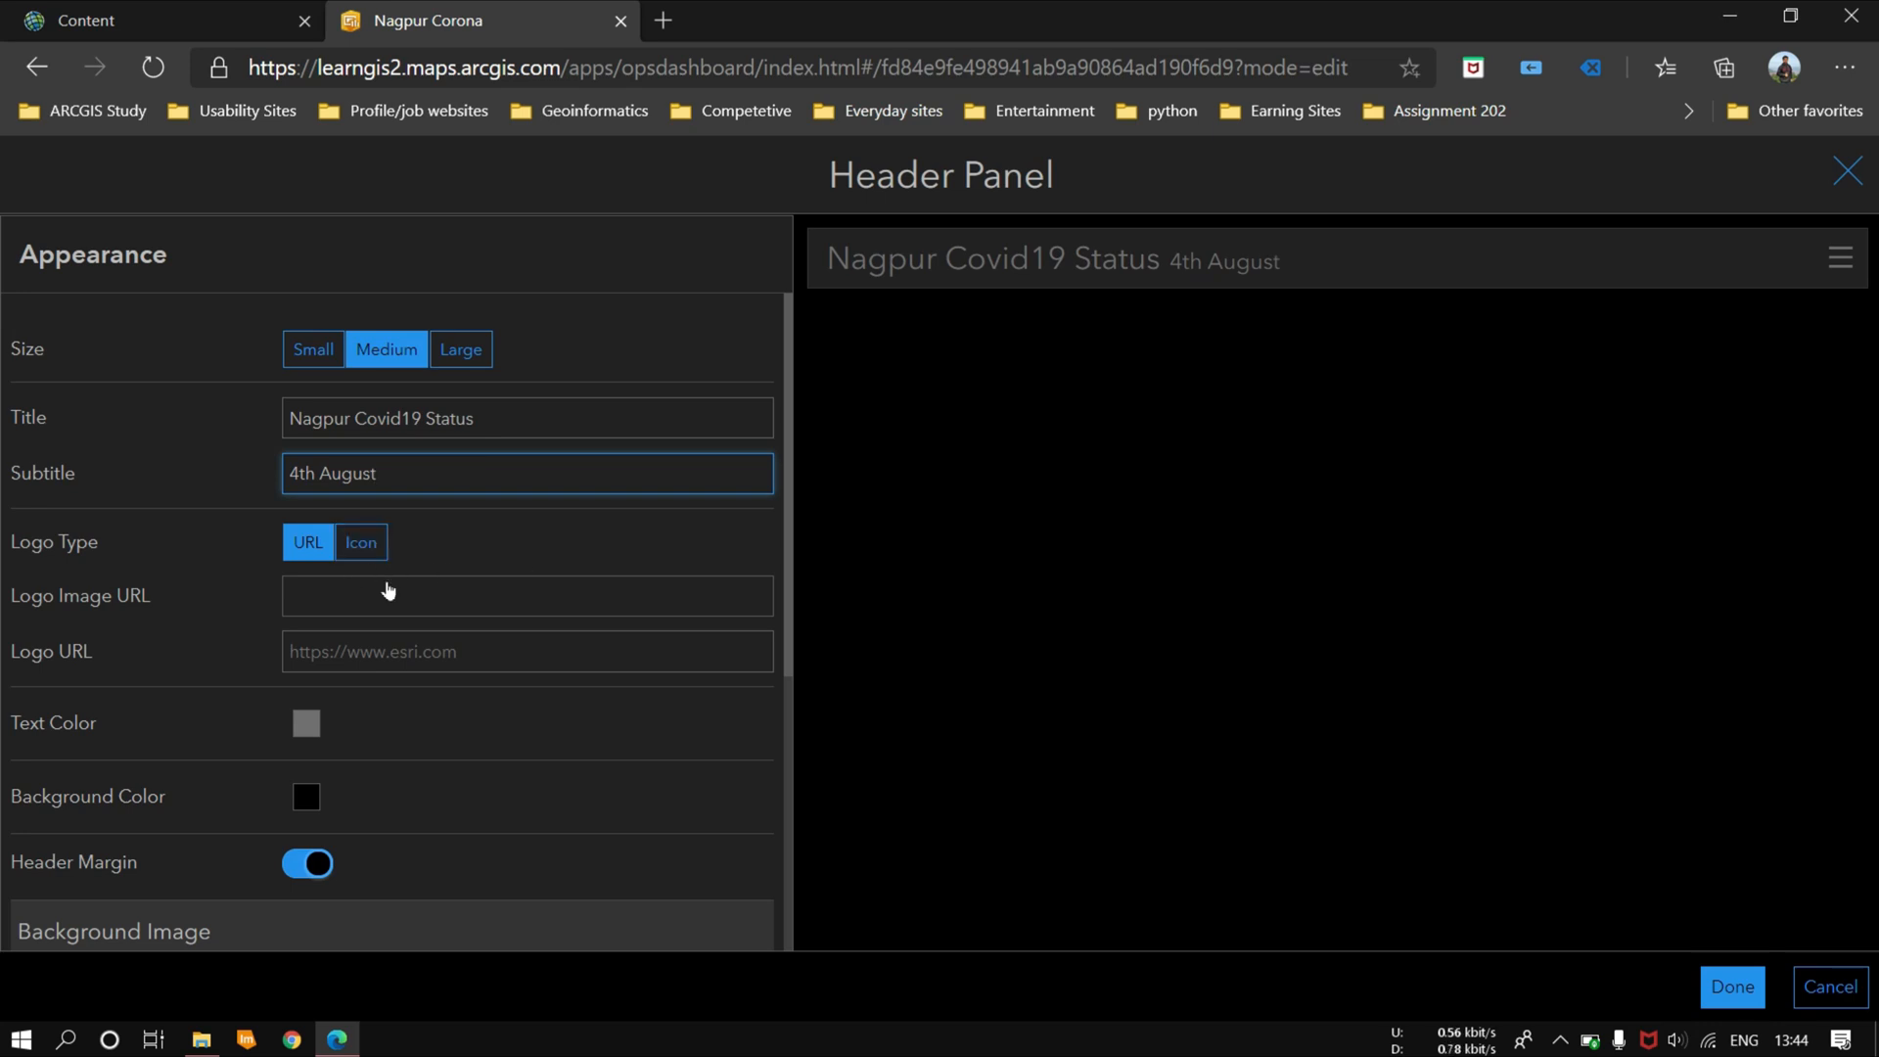
left_click(358, 543)
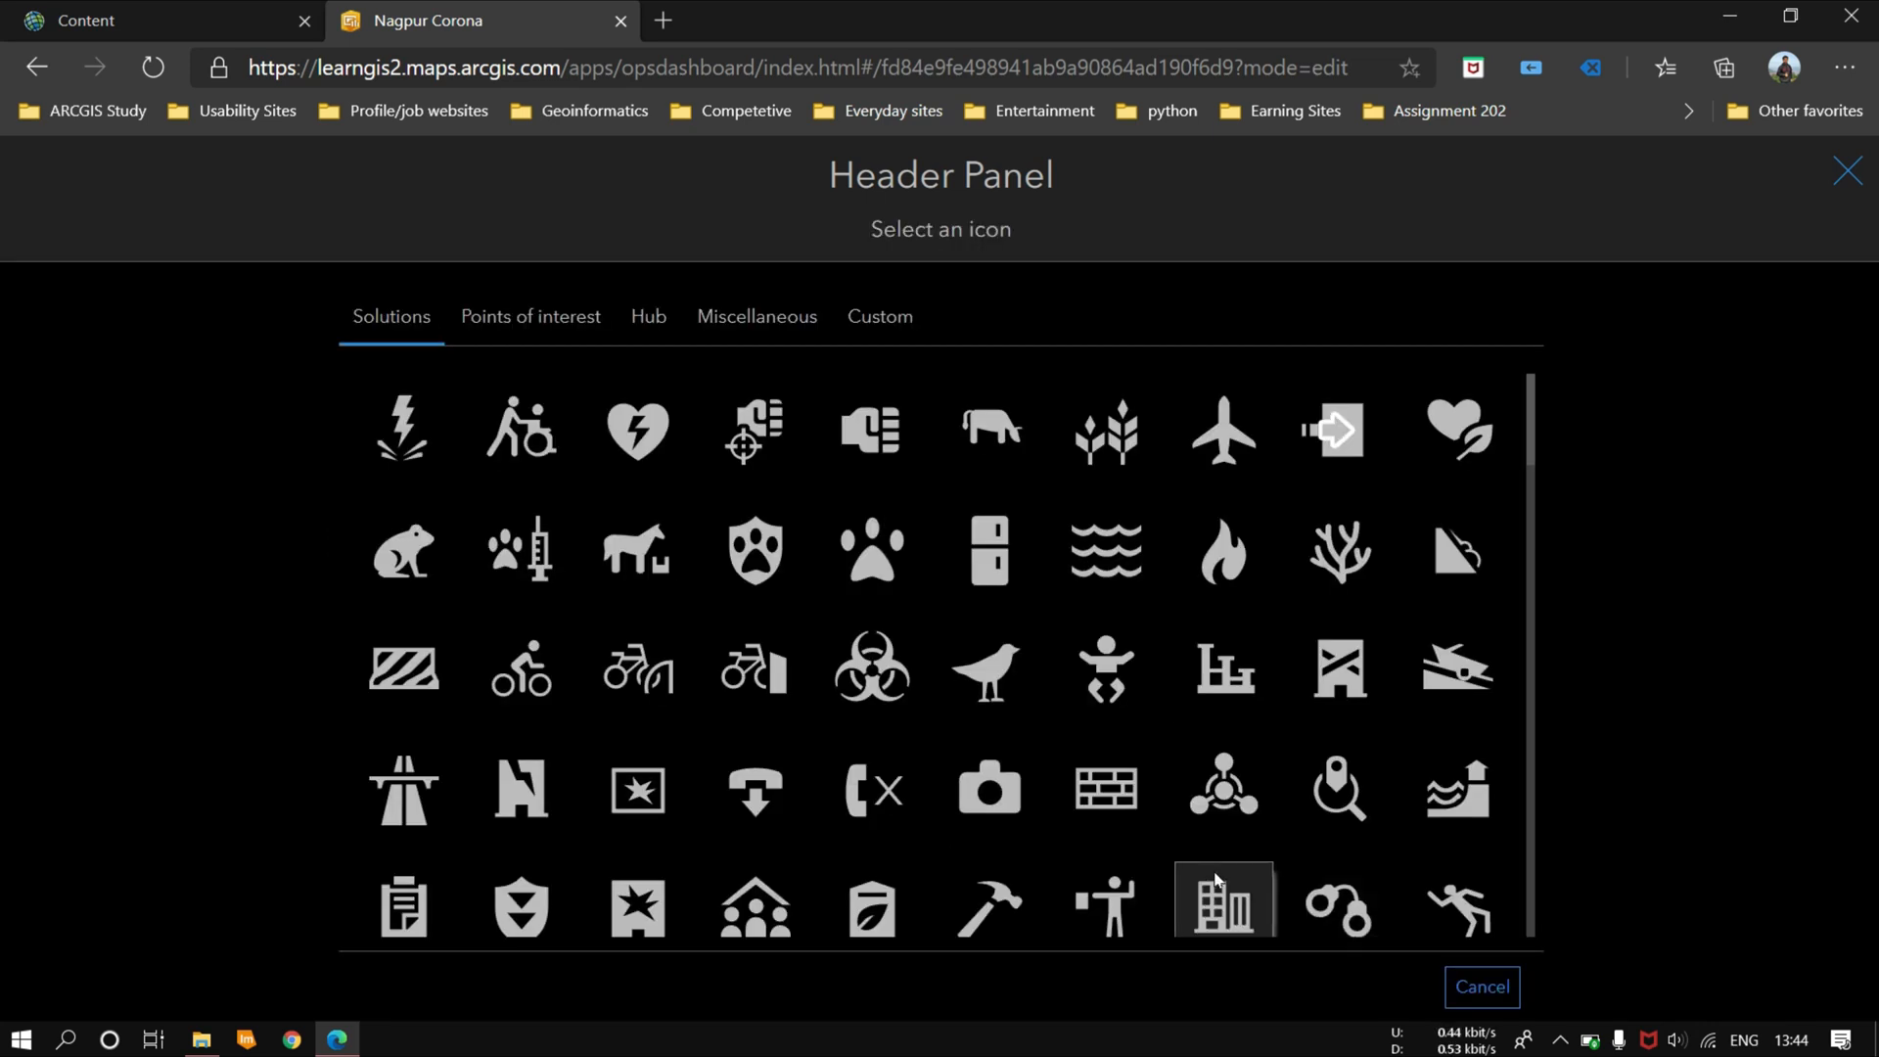
left_click(848, 675)
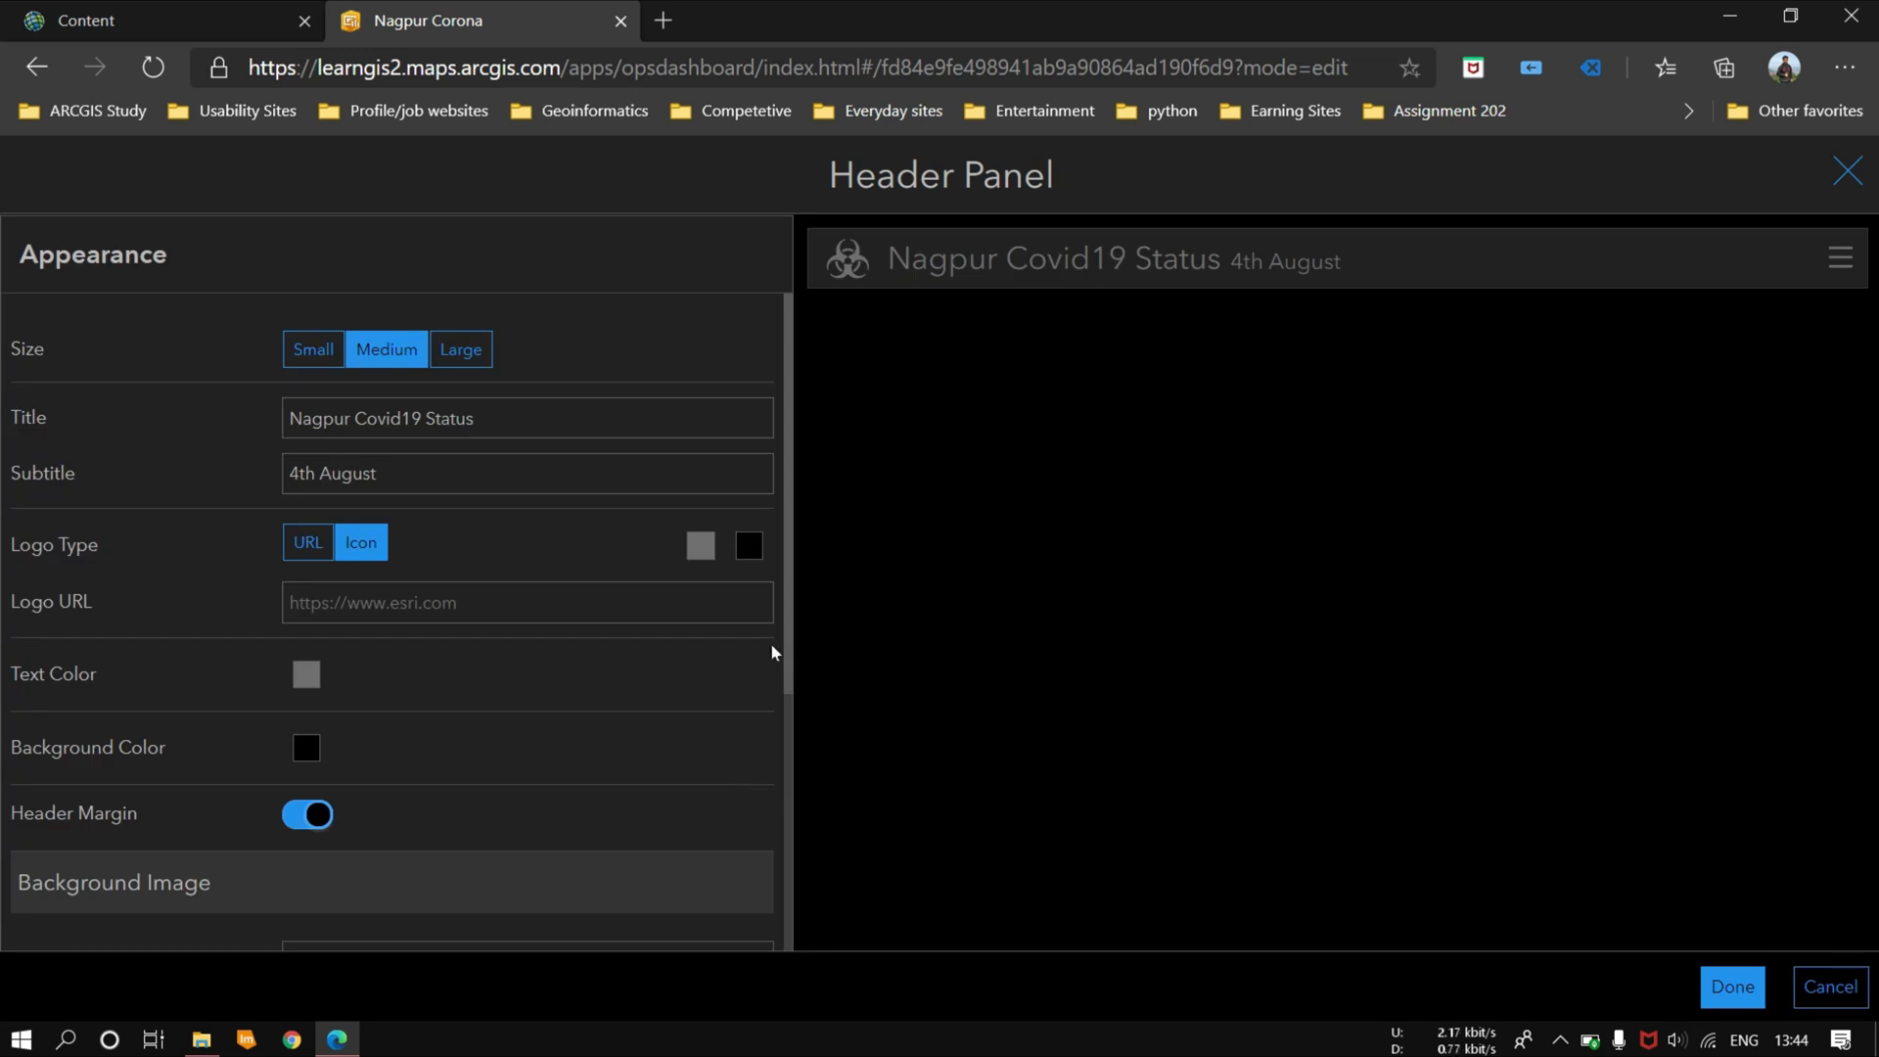
Step: Set the header's text color to red (#ff0000), keep the header margin enabled, and finish the header
scroll(402, 679, "down", 1)
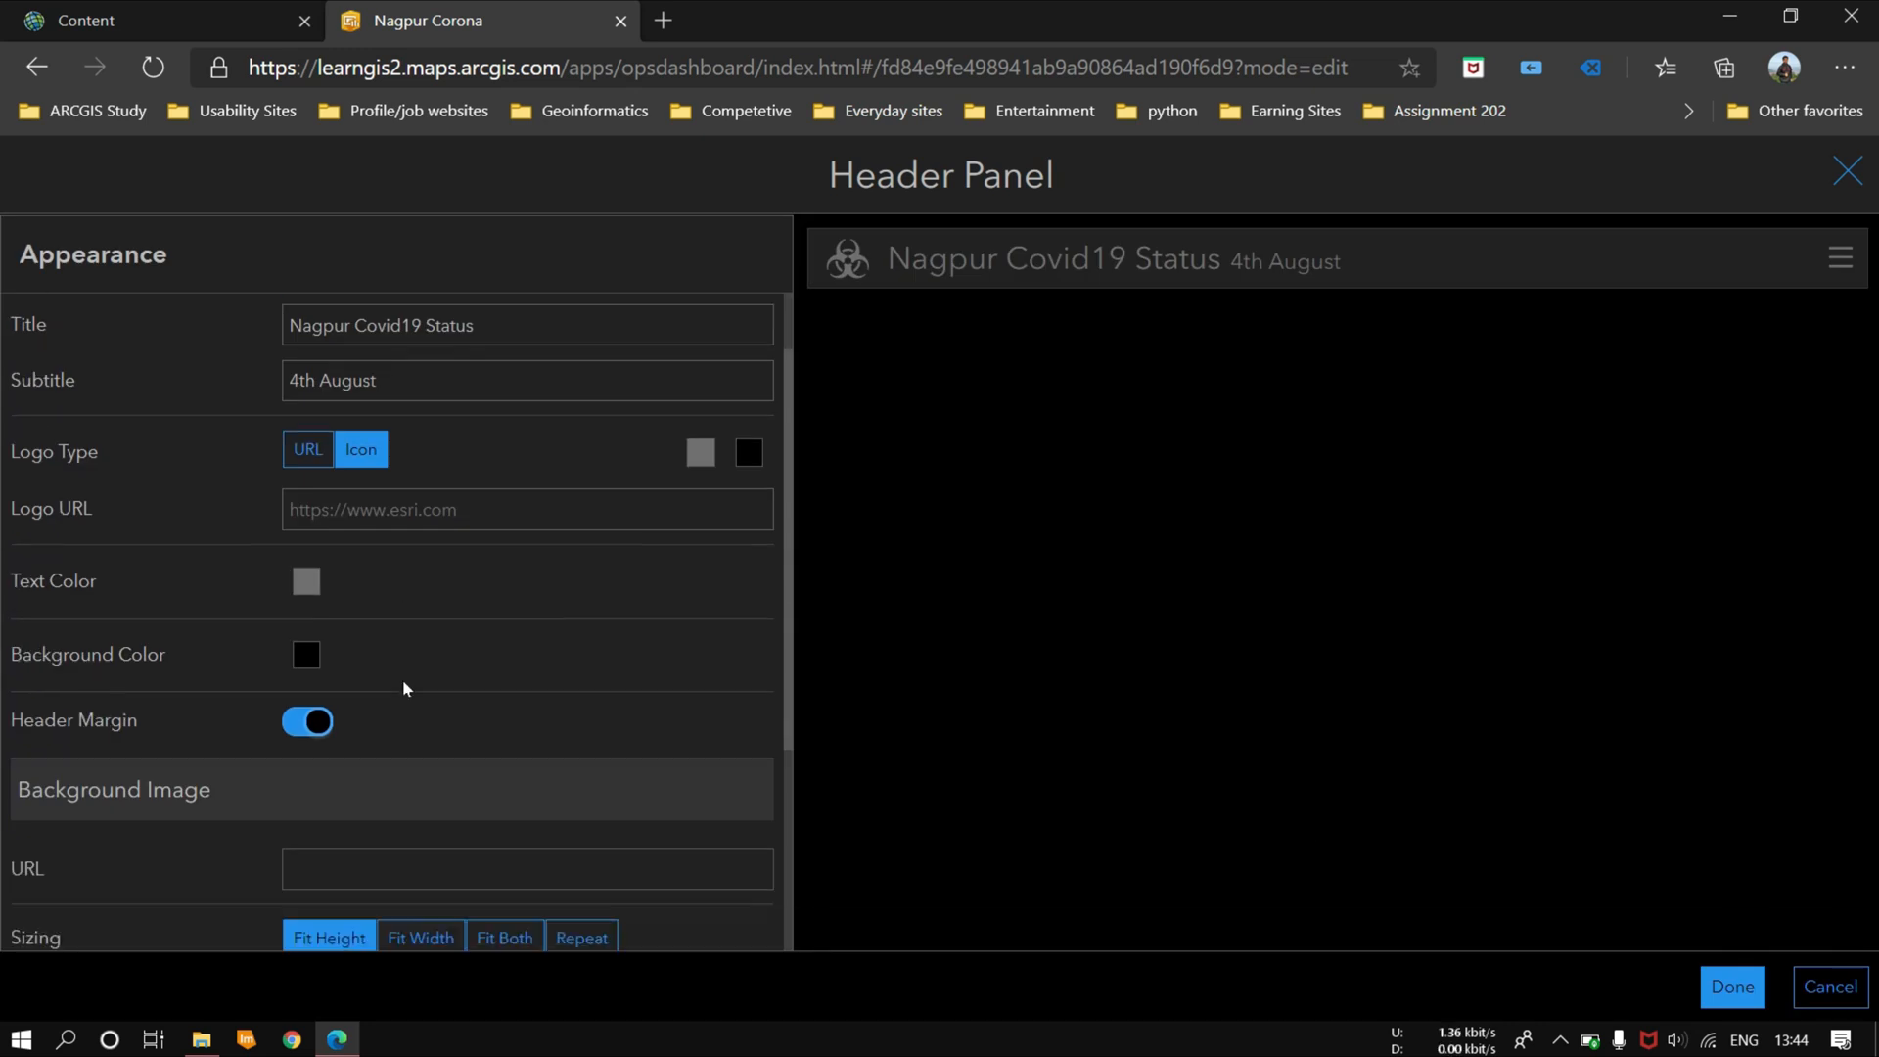
left_click(307, 578)
left_click(344, 662)
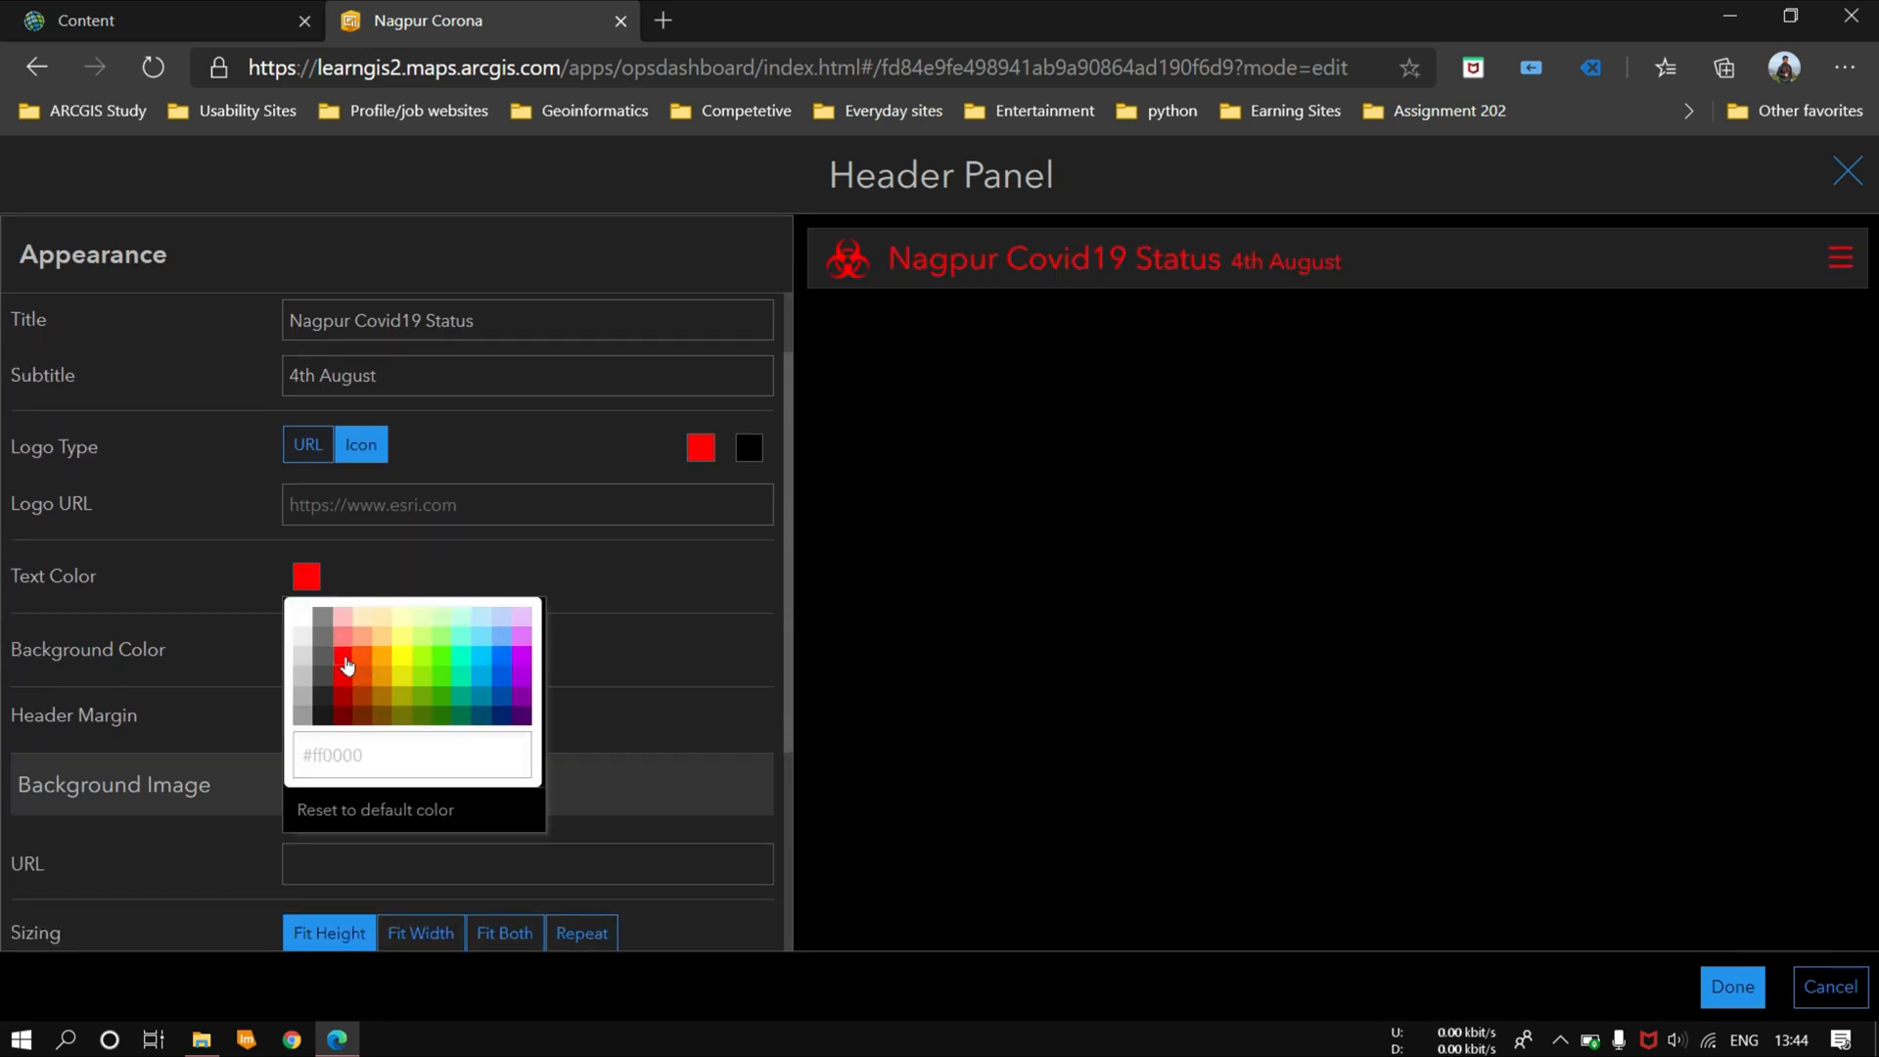
left_click(626, 709)
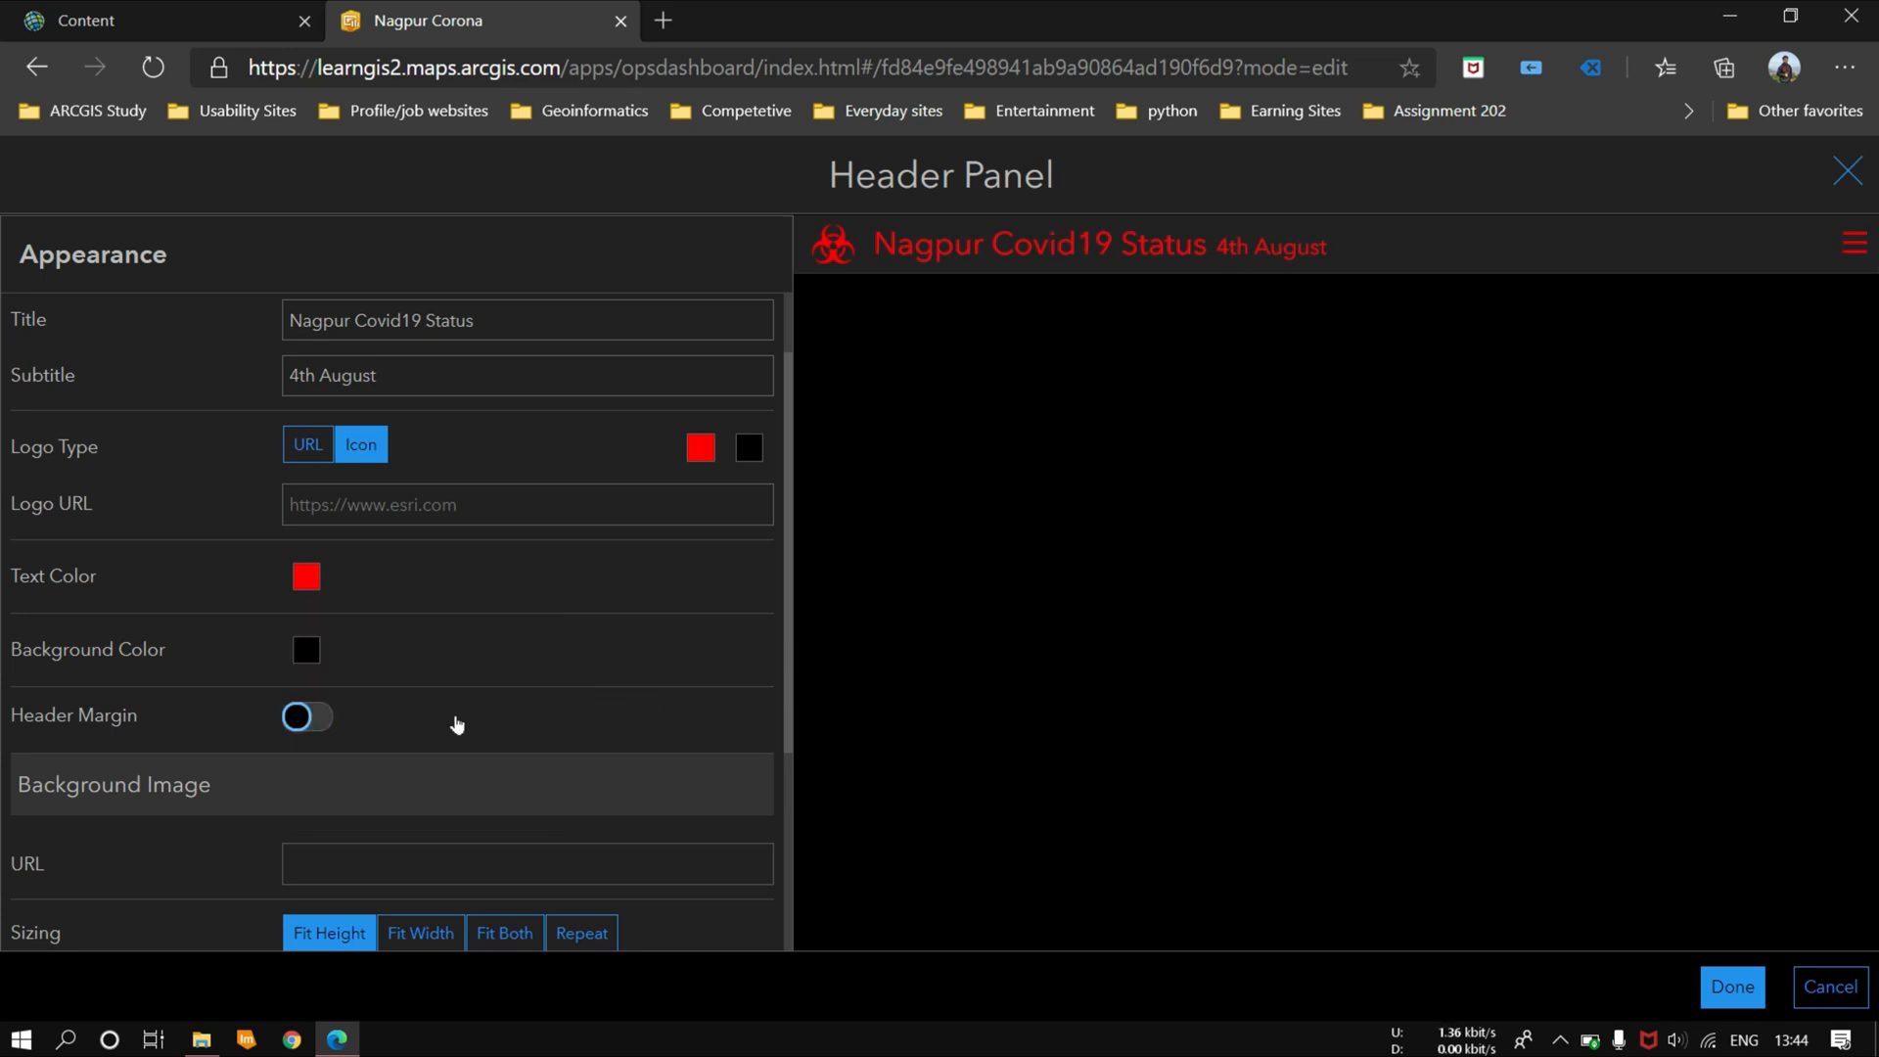
scroll(452, 658, "down", 1)
left_click(315, 618)
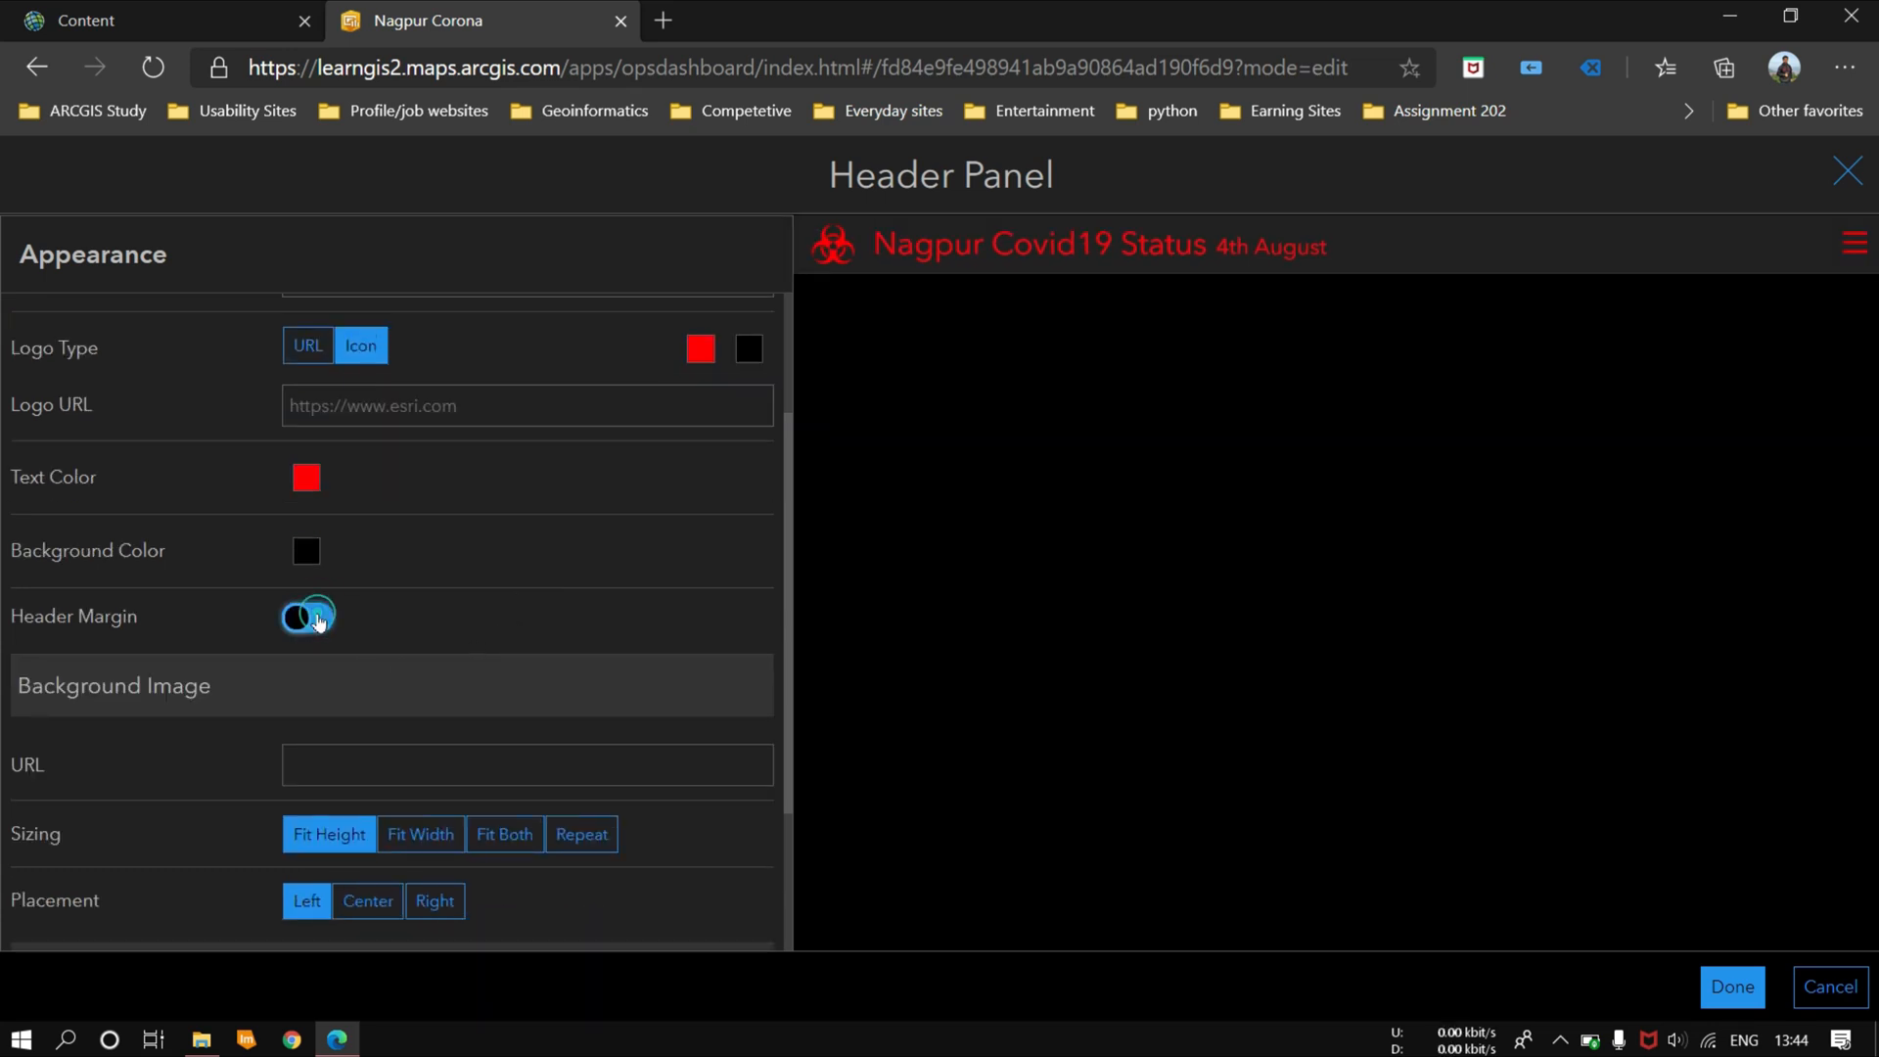
scroll(217, 880, "down", 2)
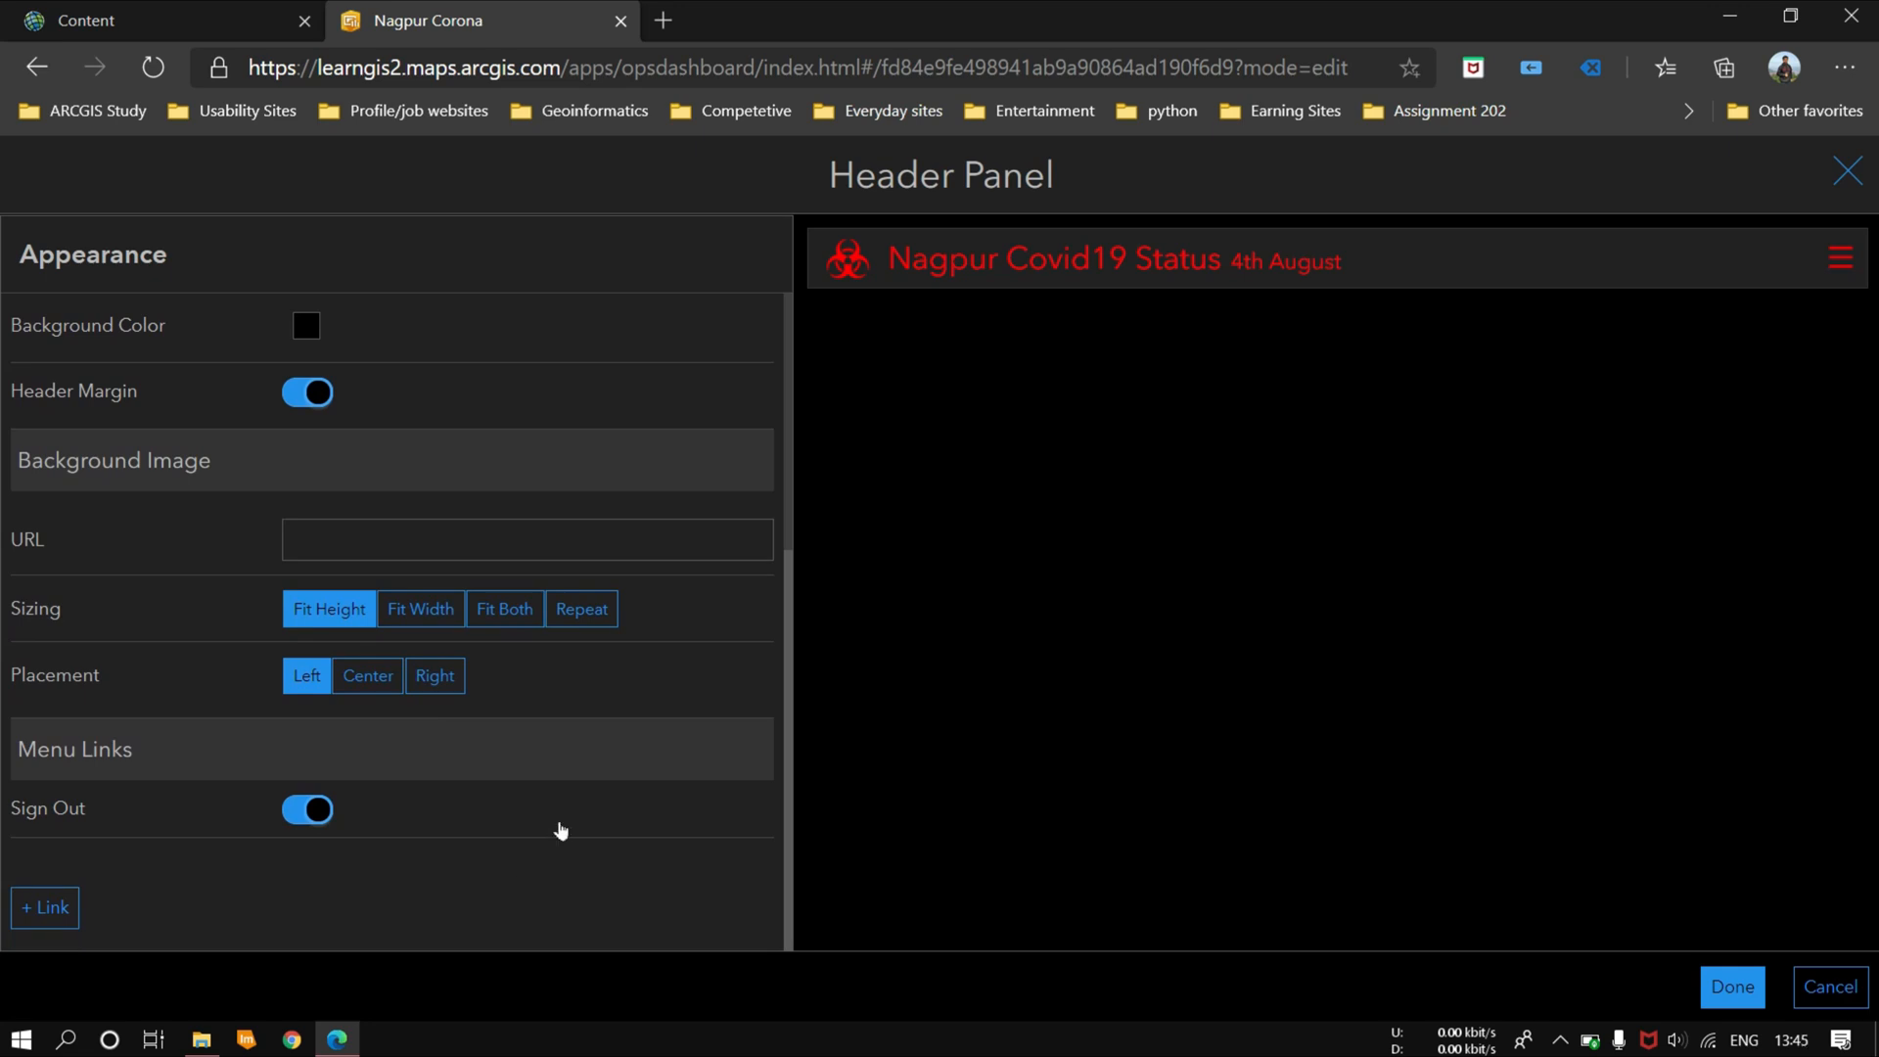
scroll(398, 703, "up", 5)
left_click(1732, 986)
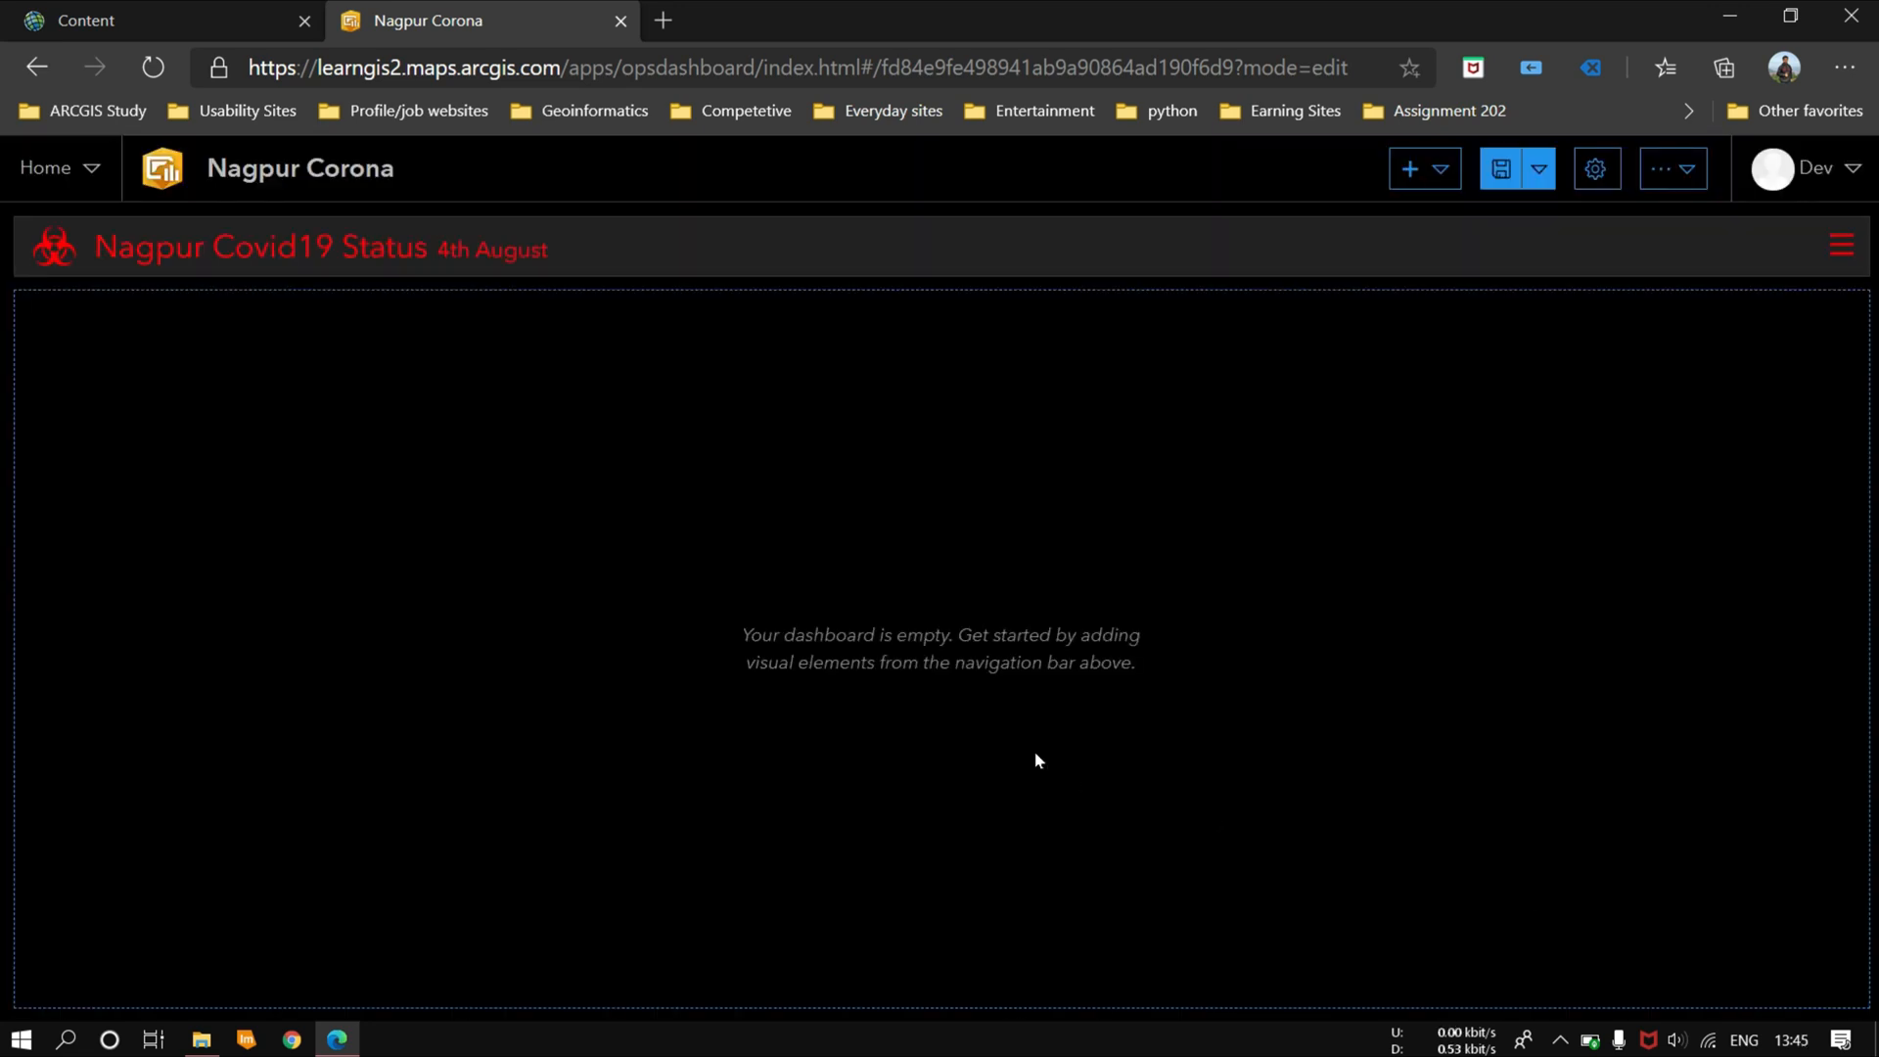
Step: Add a map element to the dashboard using the shared Nagpur Covid Cases map
left_click(1462, 174)
left_click(1444, 252)
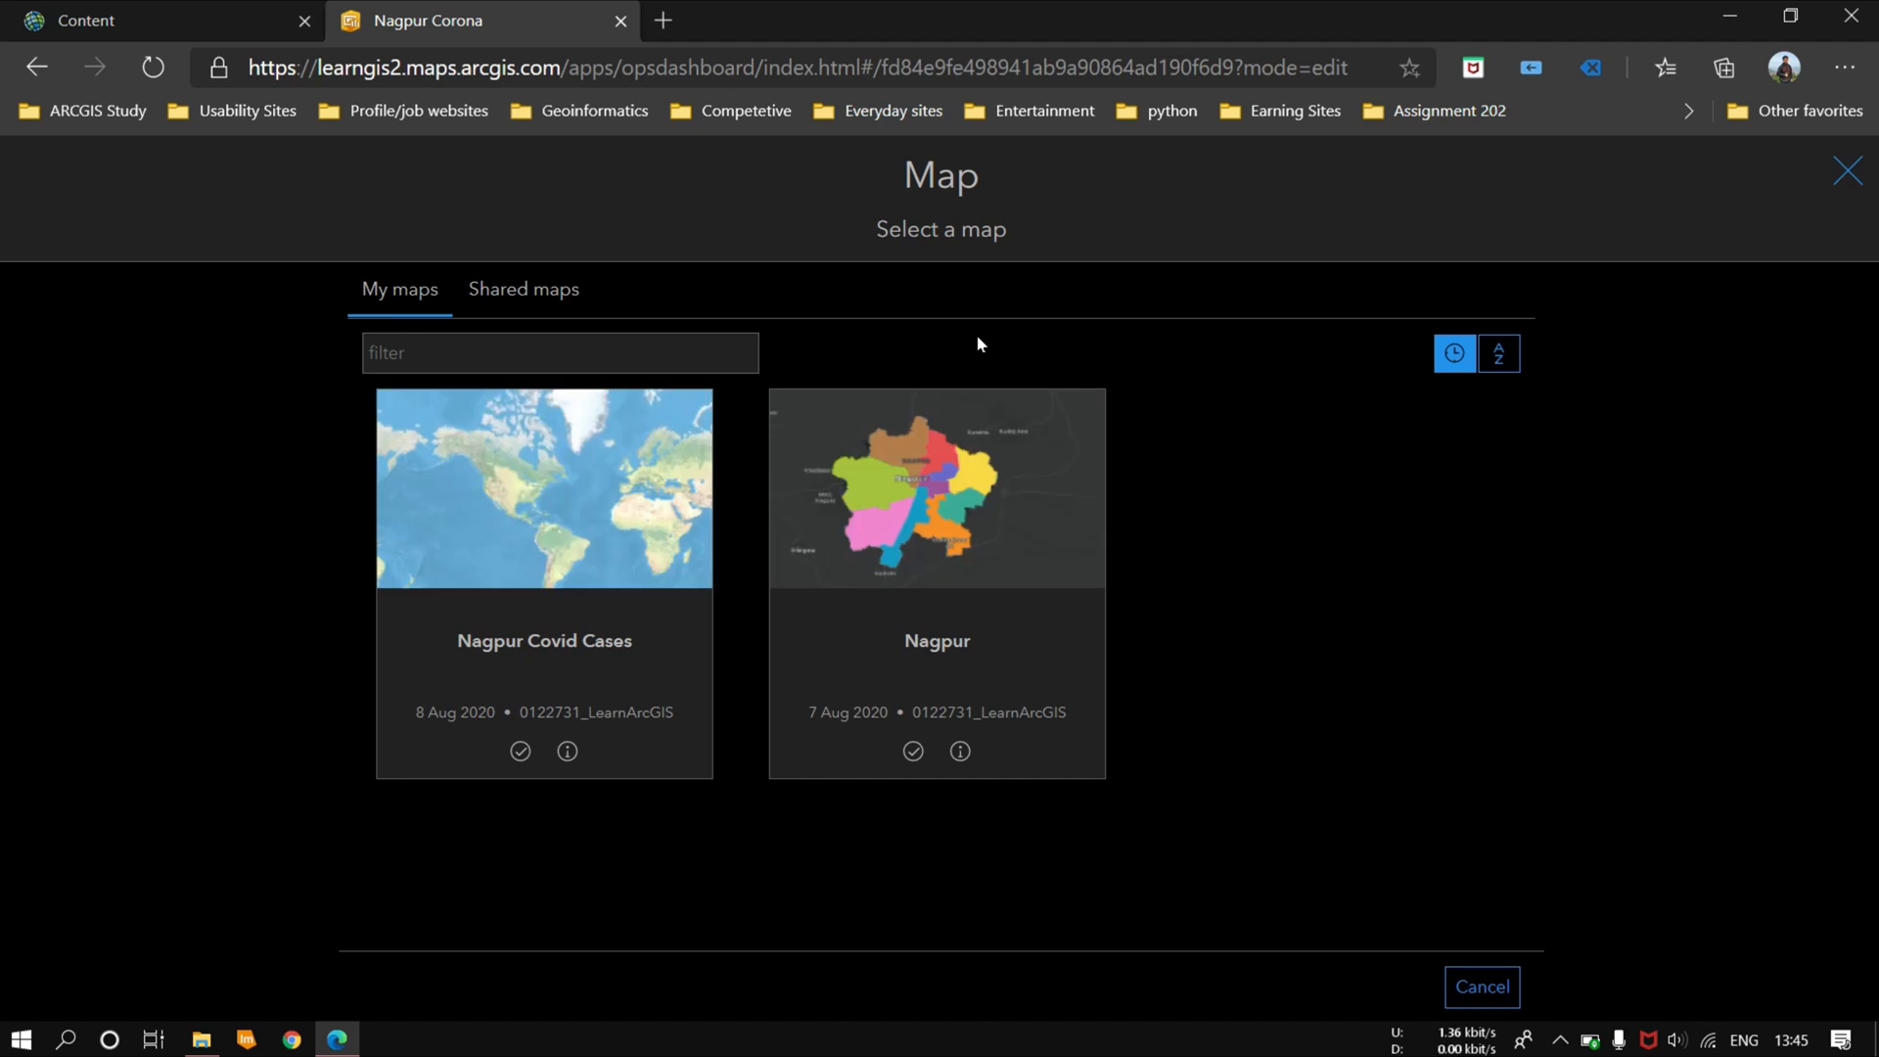
left_click(548, 299)
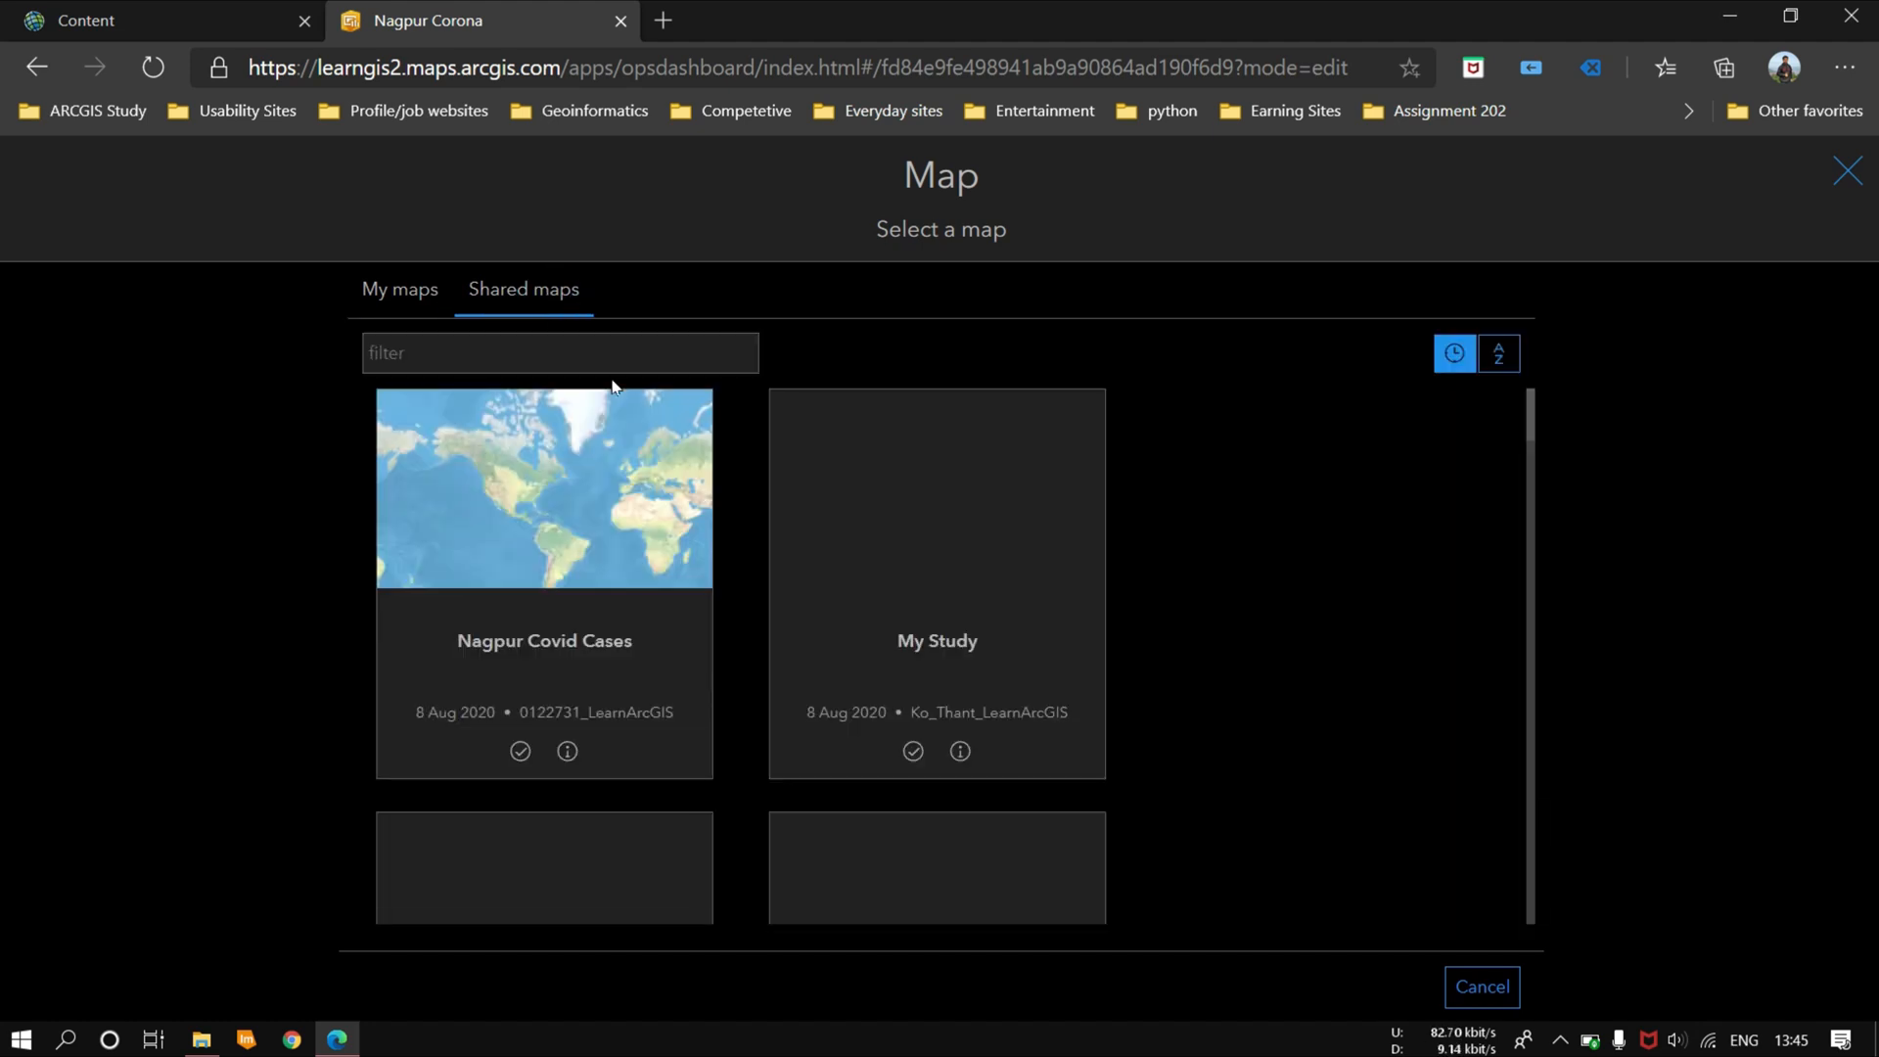
mouse_move(518, 533)
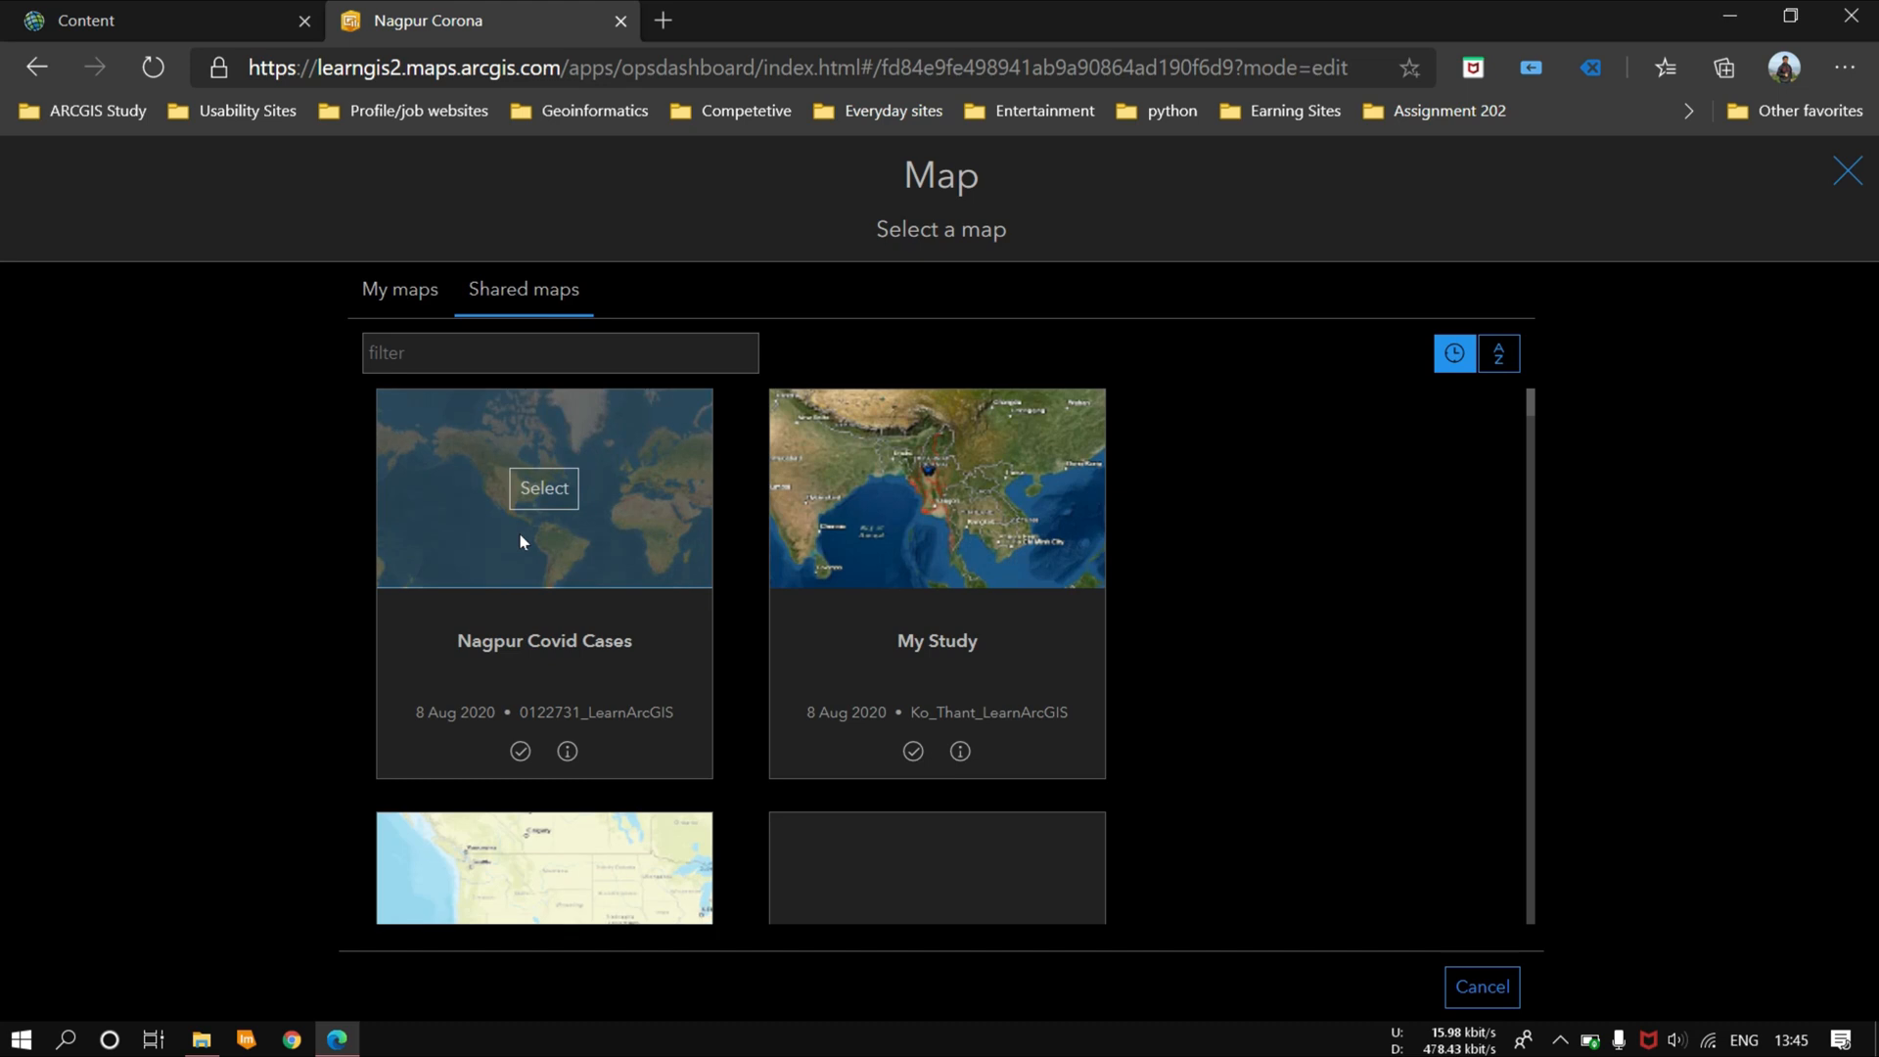
left_click(544, 486)
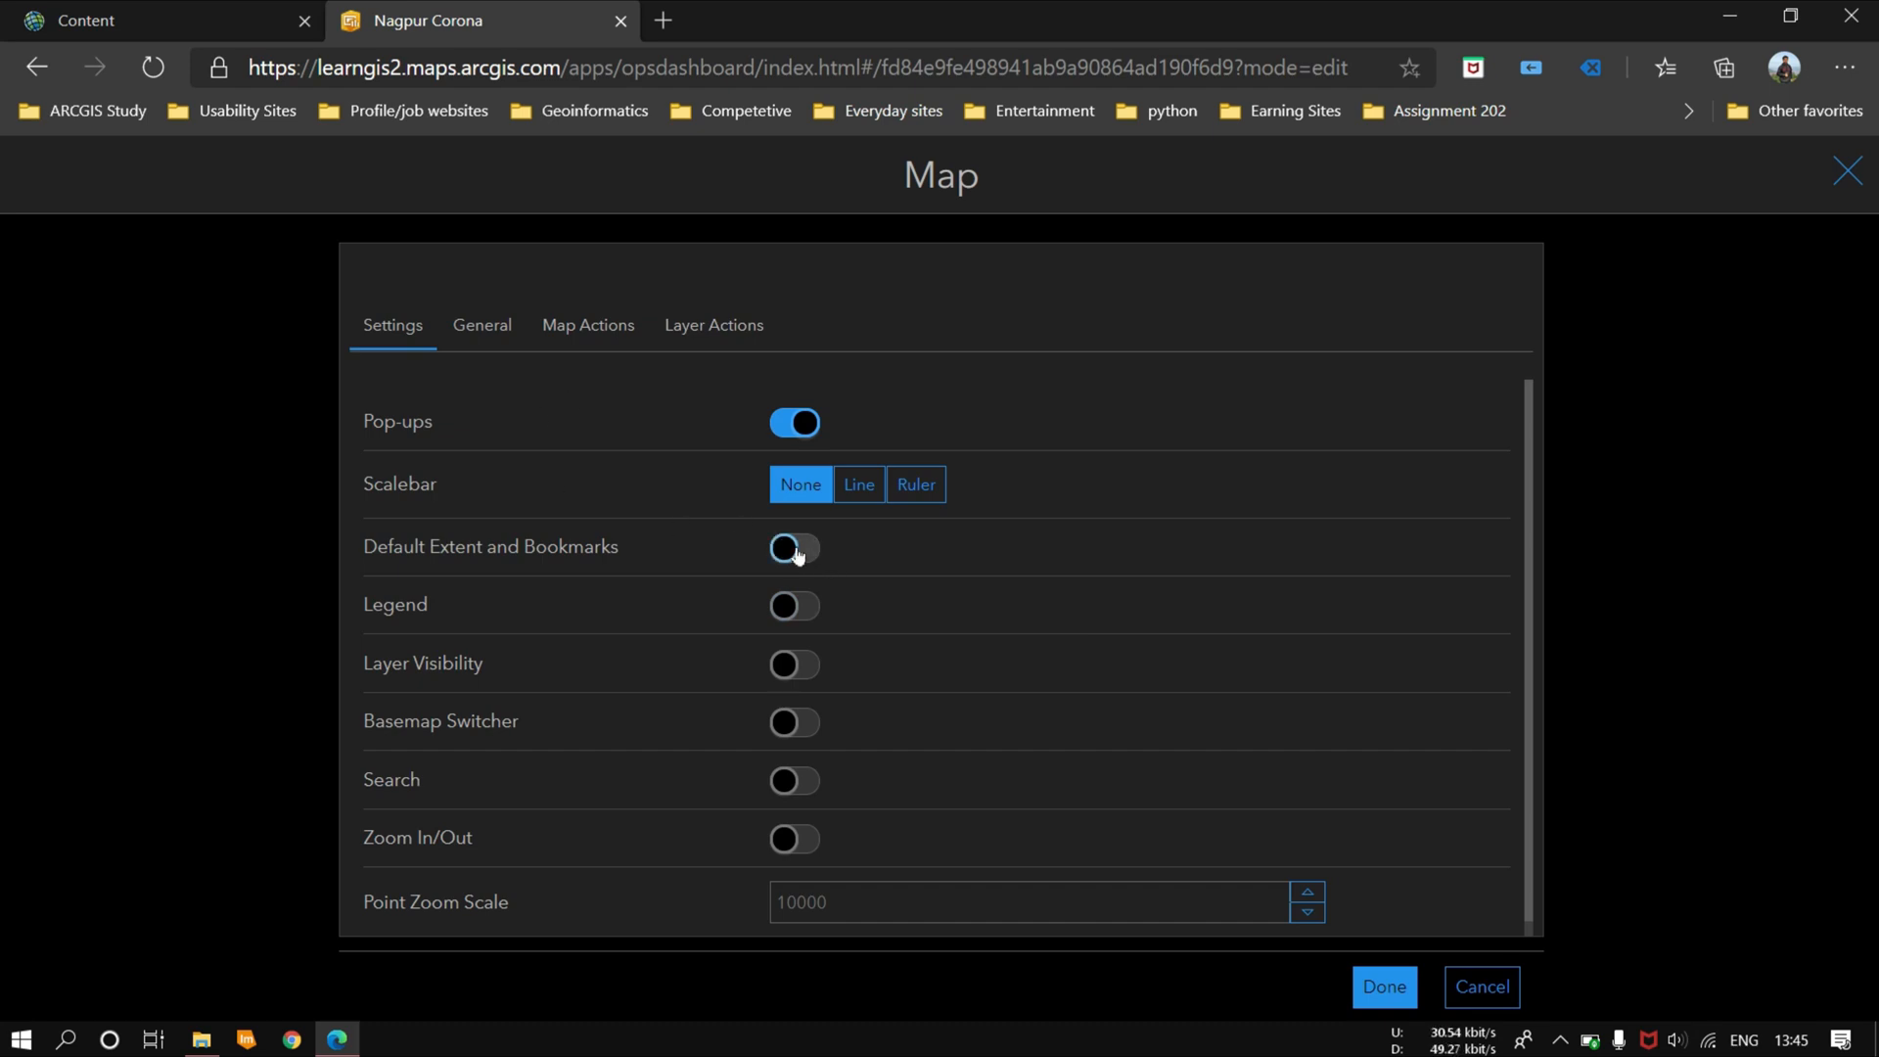
Step: Enable the map's Default Extent and Bookmarks, Legend, Layer Visibility, Basemap Switcher, Search and Zoom In/Out options, and place it on the dashboard
left_click(797, 551)
left_click(793, 608)
left_click(793, 666)
left_click(792, 725)
left_click(792, 781)
left_click(792, 838)
left_click(1362, 986)
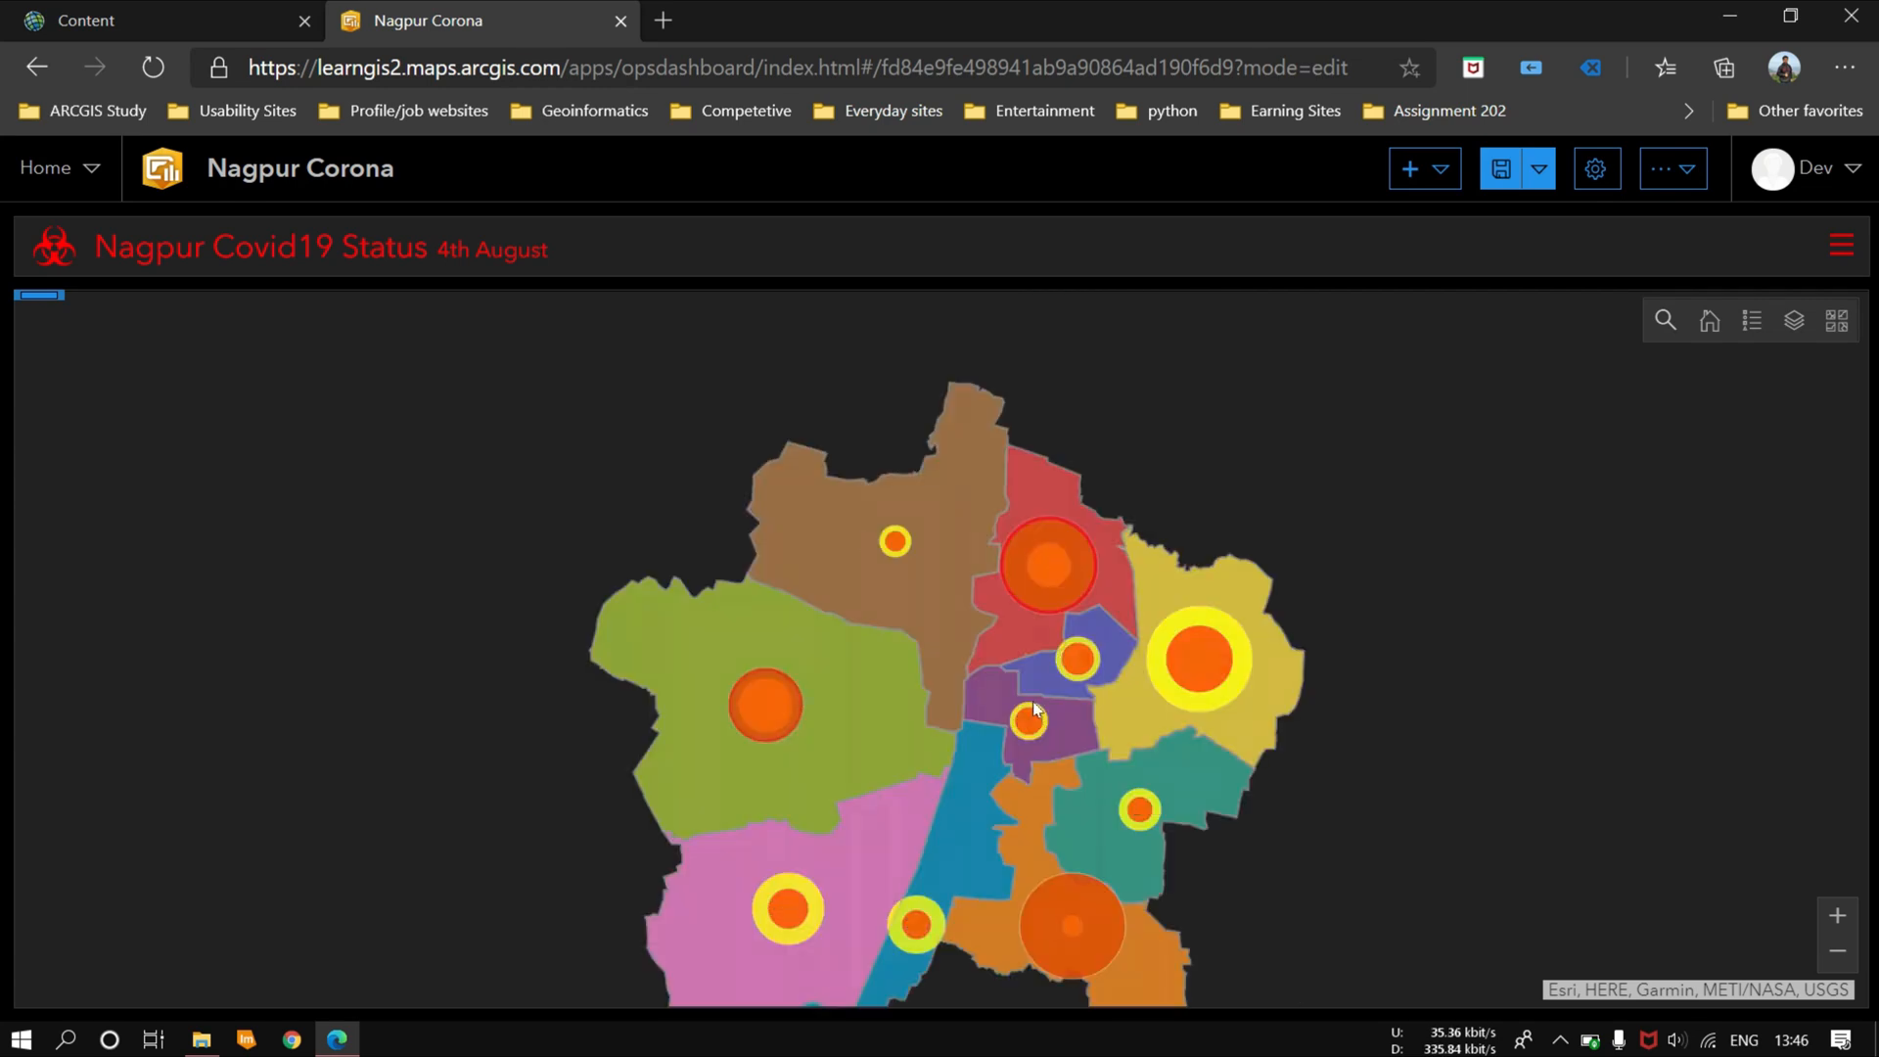
Step: Bring all Nagpur zones into view and examine the map's layer list and legend
left_click_drag(1027, 683, 1013, 592)
left_click(1795, 322)
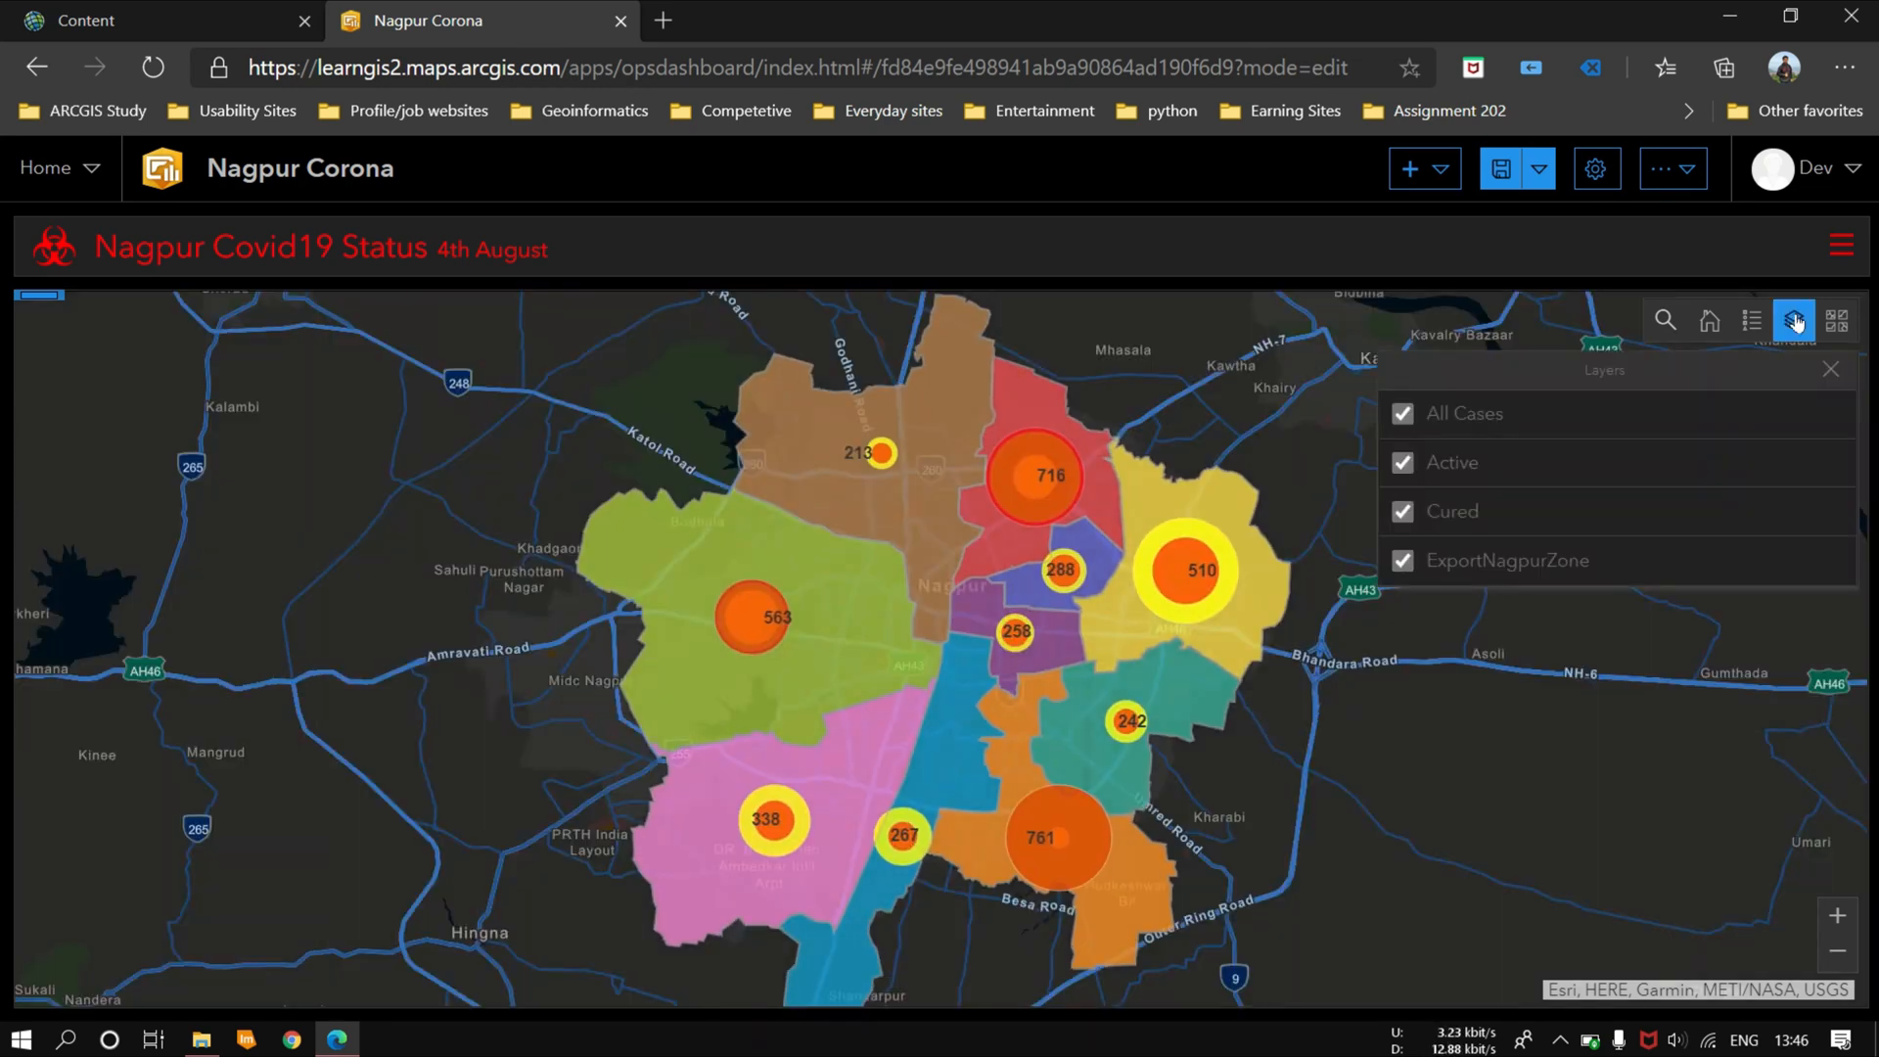
left_click(1768, 323)
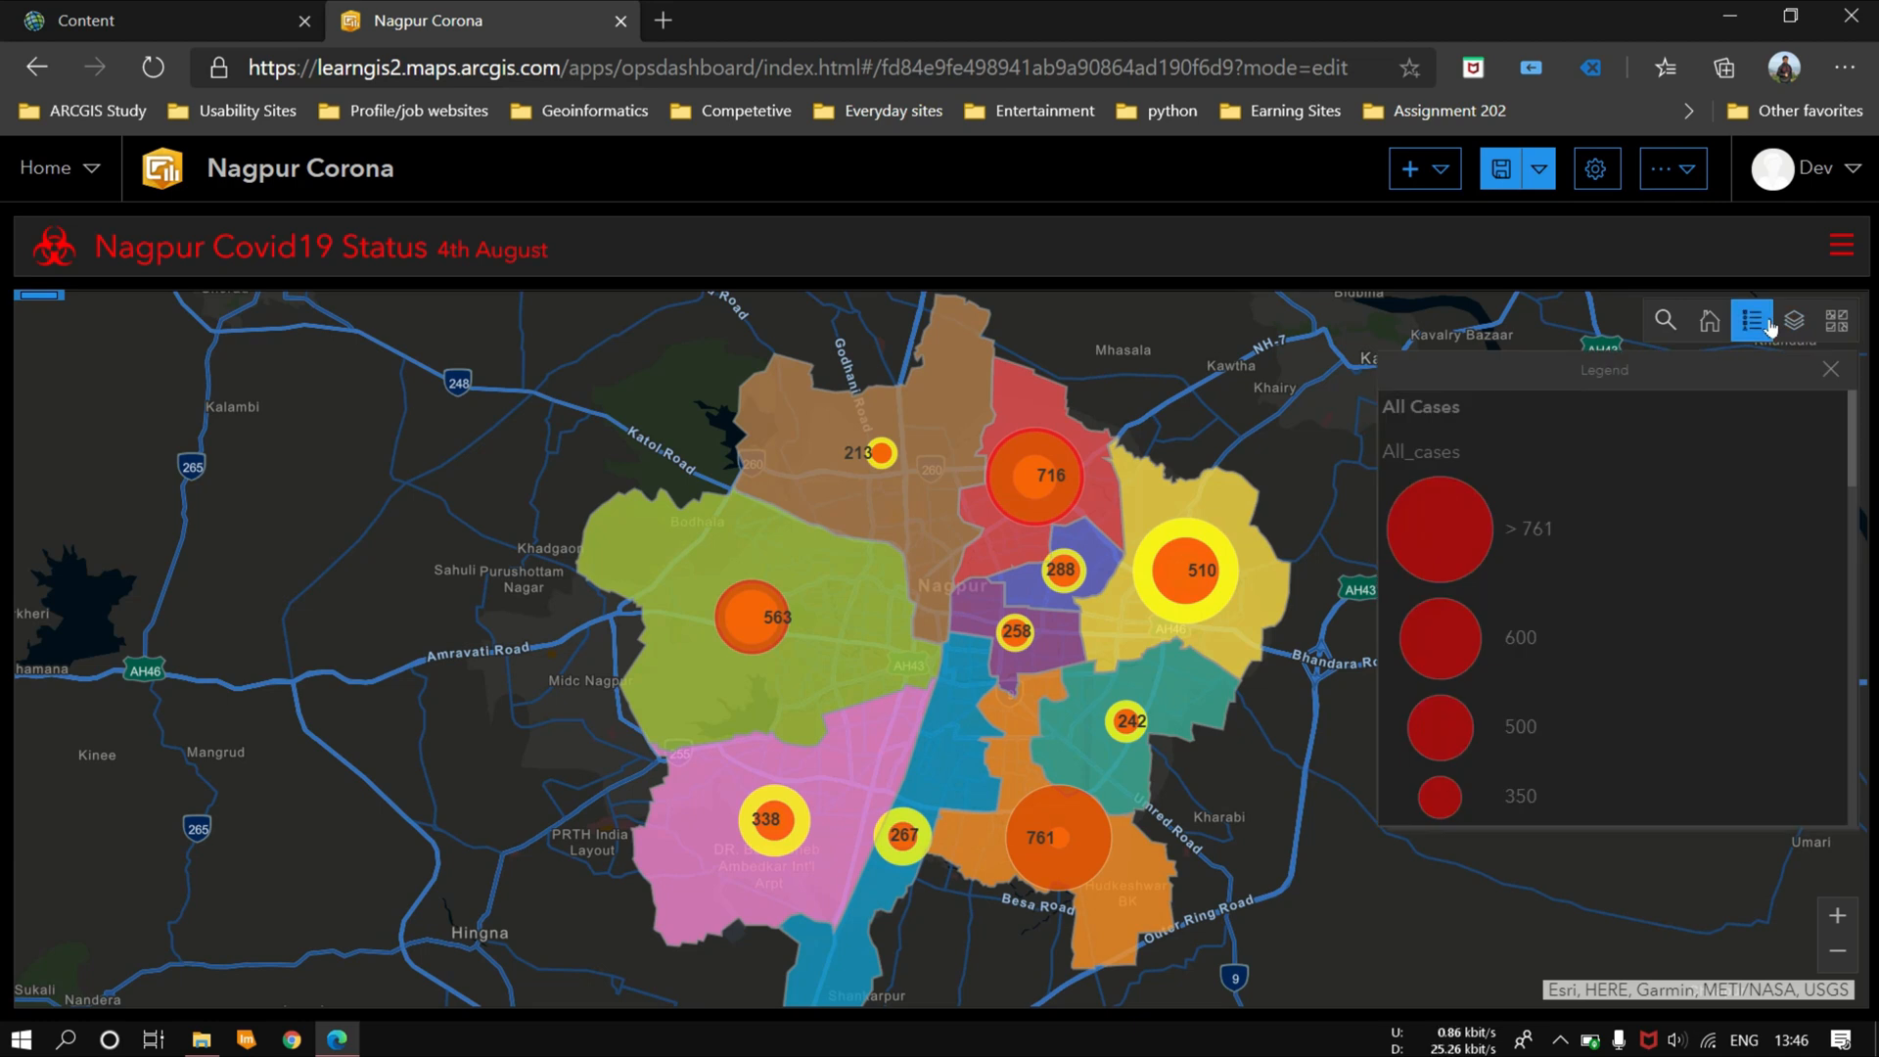
scroll(1725, 445, "down", 5)
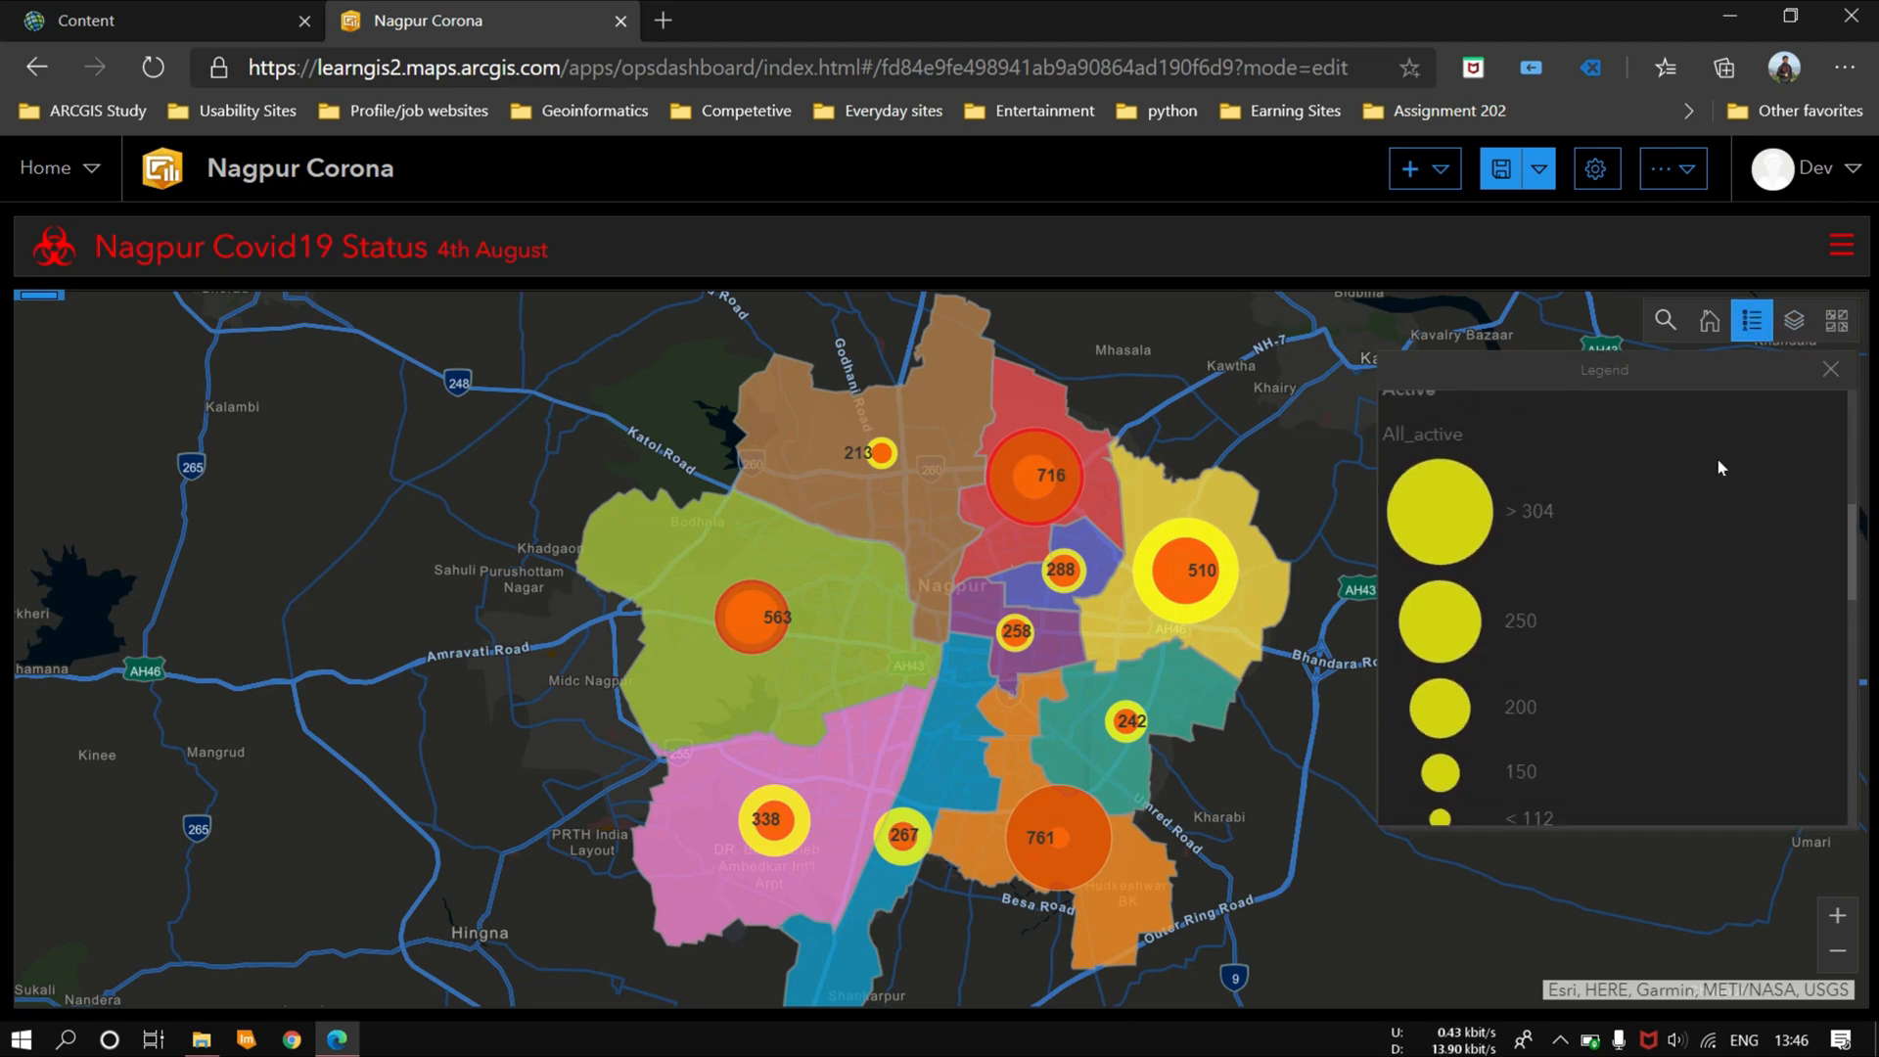
scroll(1719, 470, "down", 10)
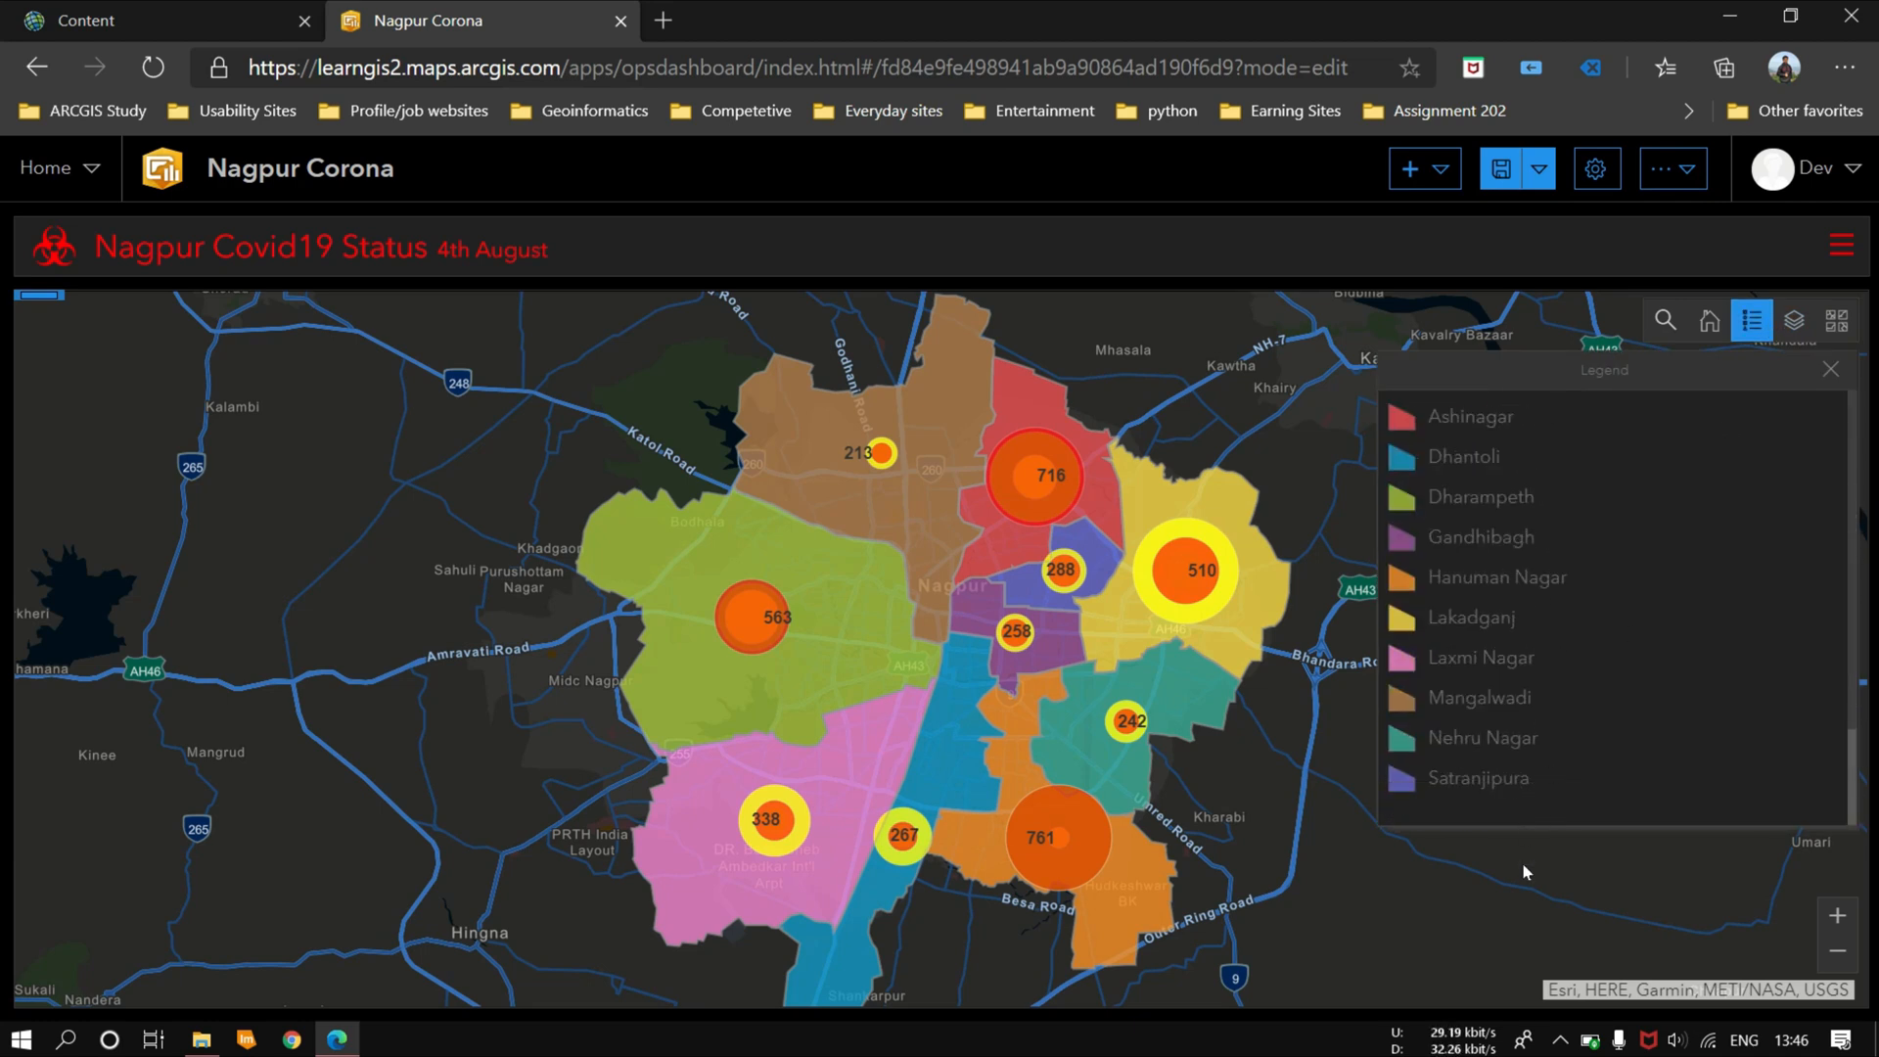
Step: Hide the map's Active and Cured layers, leaving only All Cases and ExportNagpurZone switched on
left_click(1793, 320)
left_click(1402, 511)
left_click(1403, 462)
left_click(1403, 415)
left_click(1402, 561)
left_click(1402, 415)
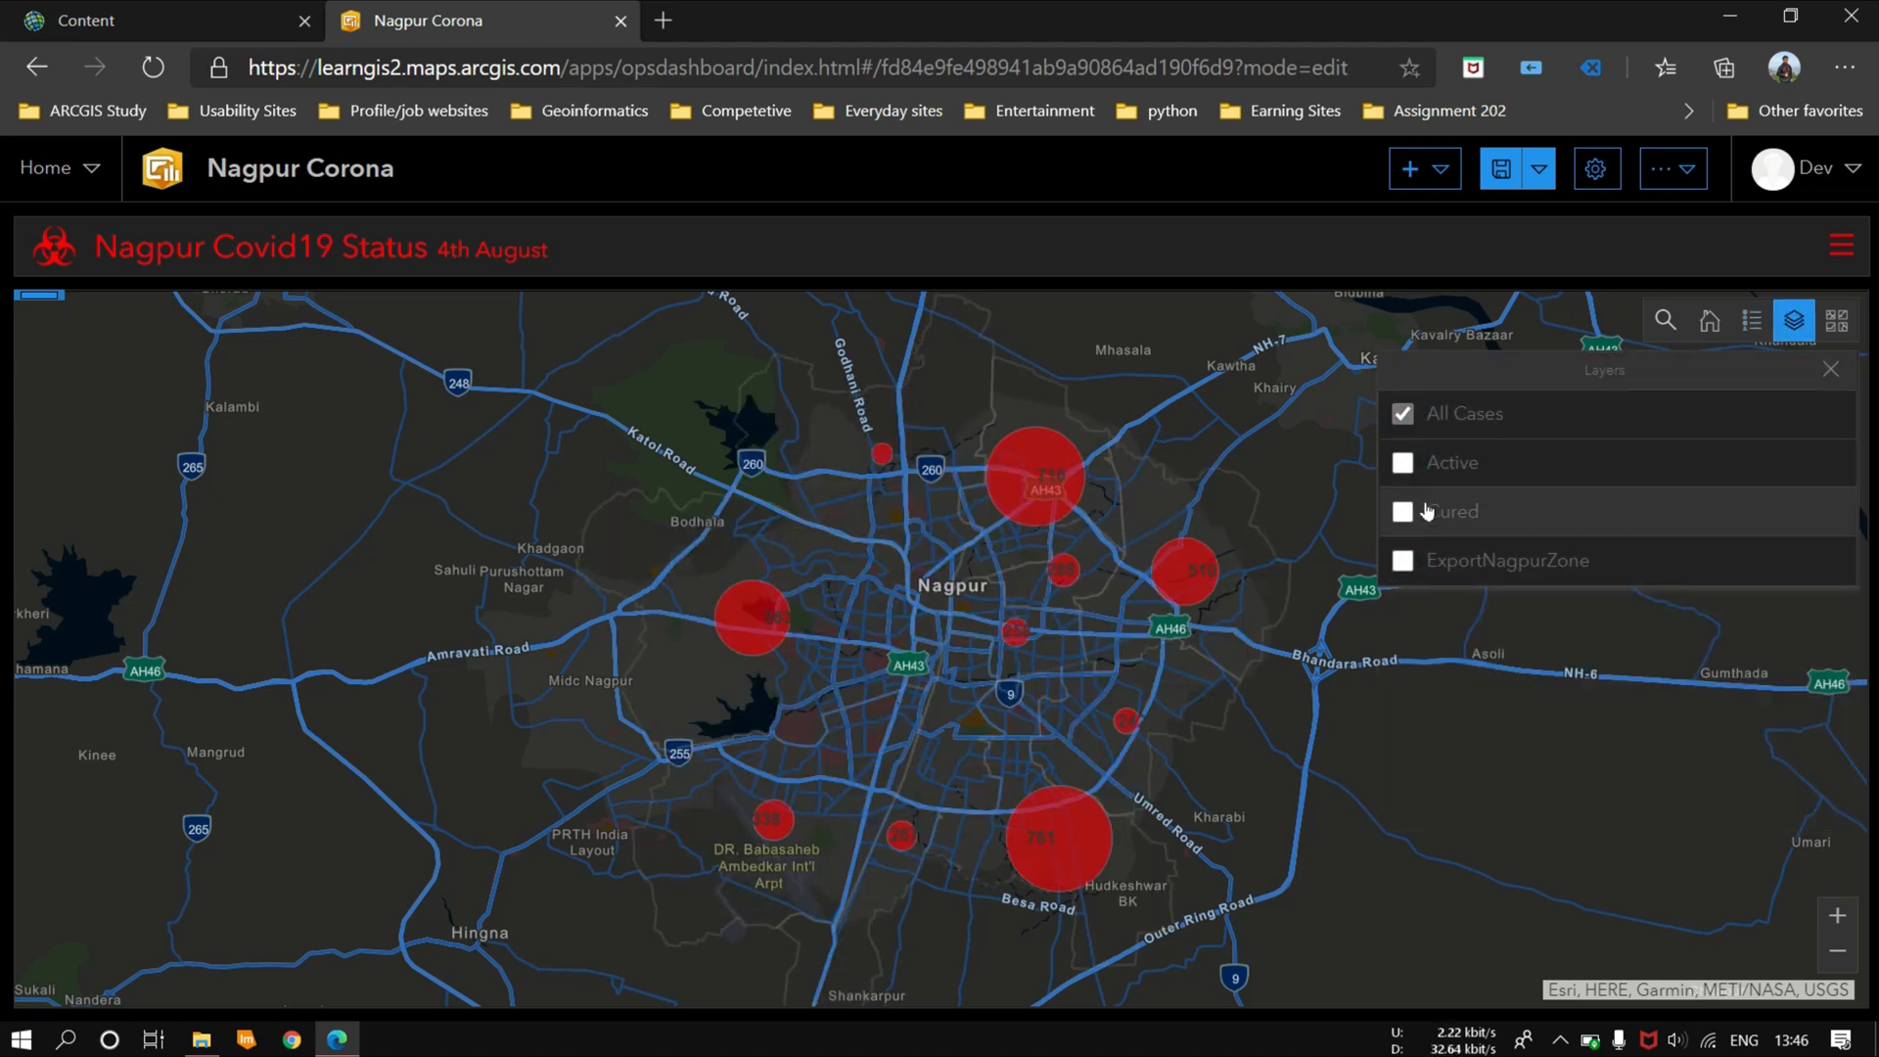
left_click(1404, 561)
Step: Preview the Active and Cured layers one at a time, restore All Cases, and close the layer list
left_click(1402, 415)
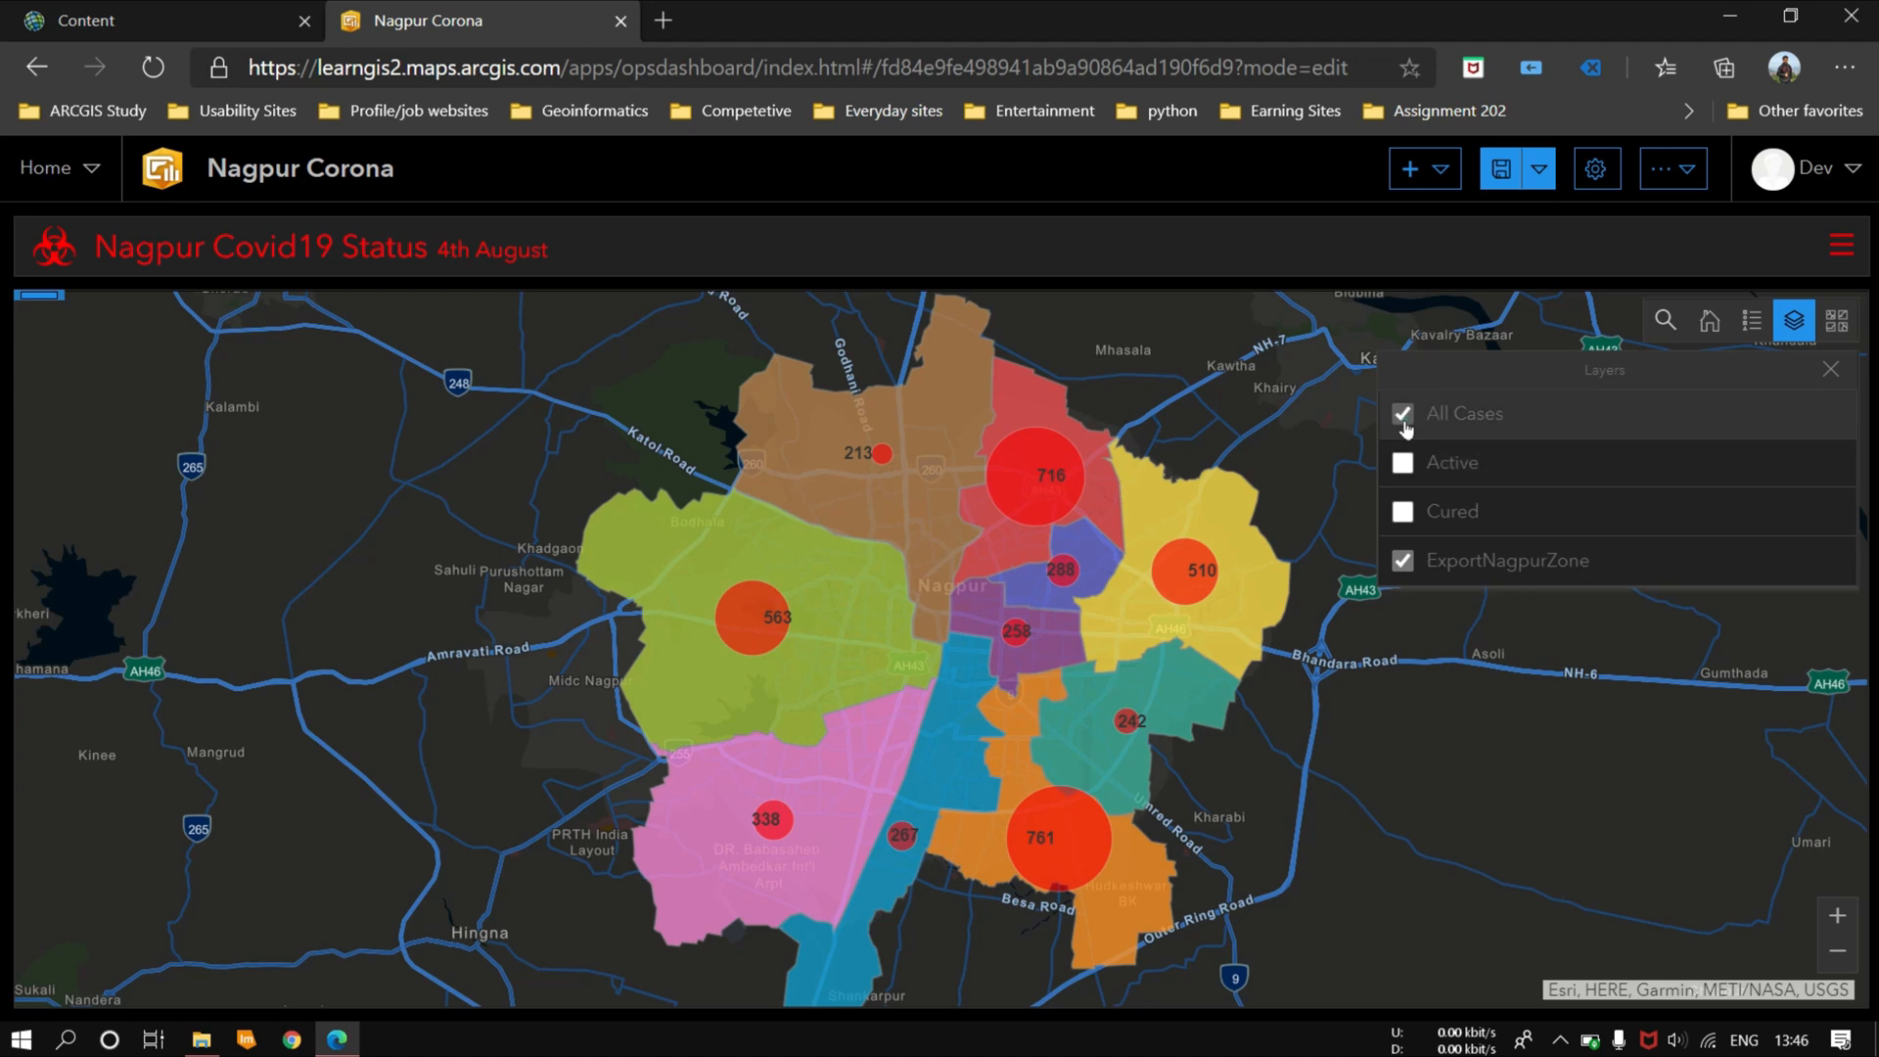
left_click(1403, 462)
left_click(1403, 510)
left_click(1402, 462)
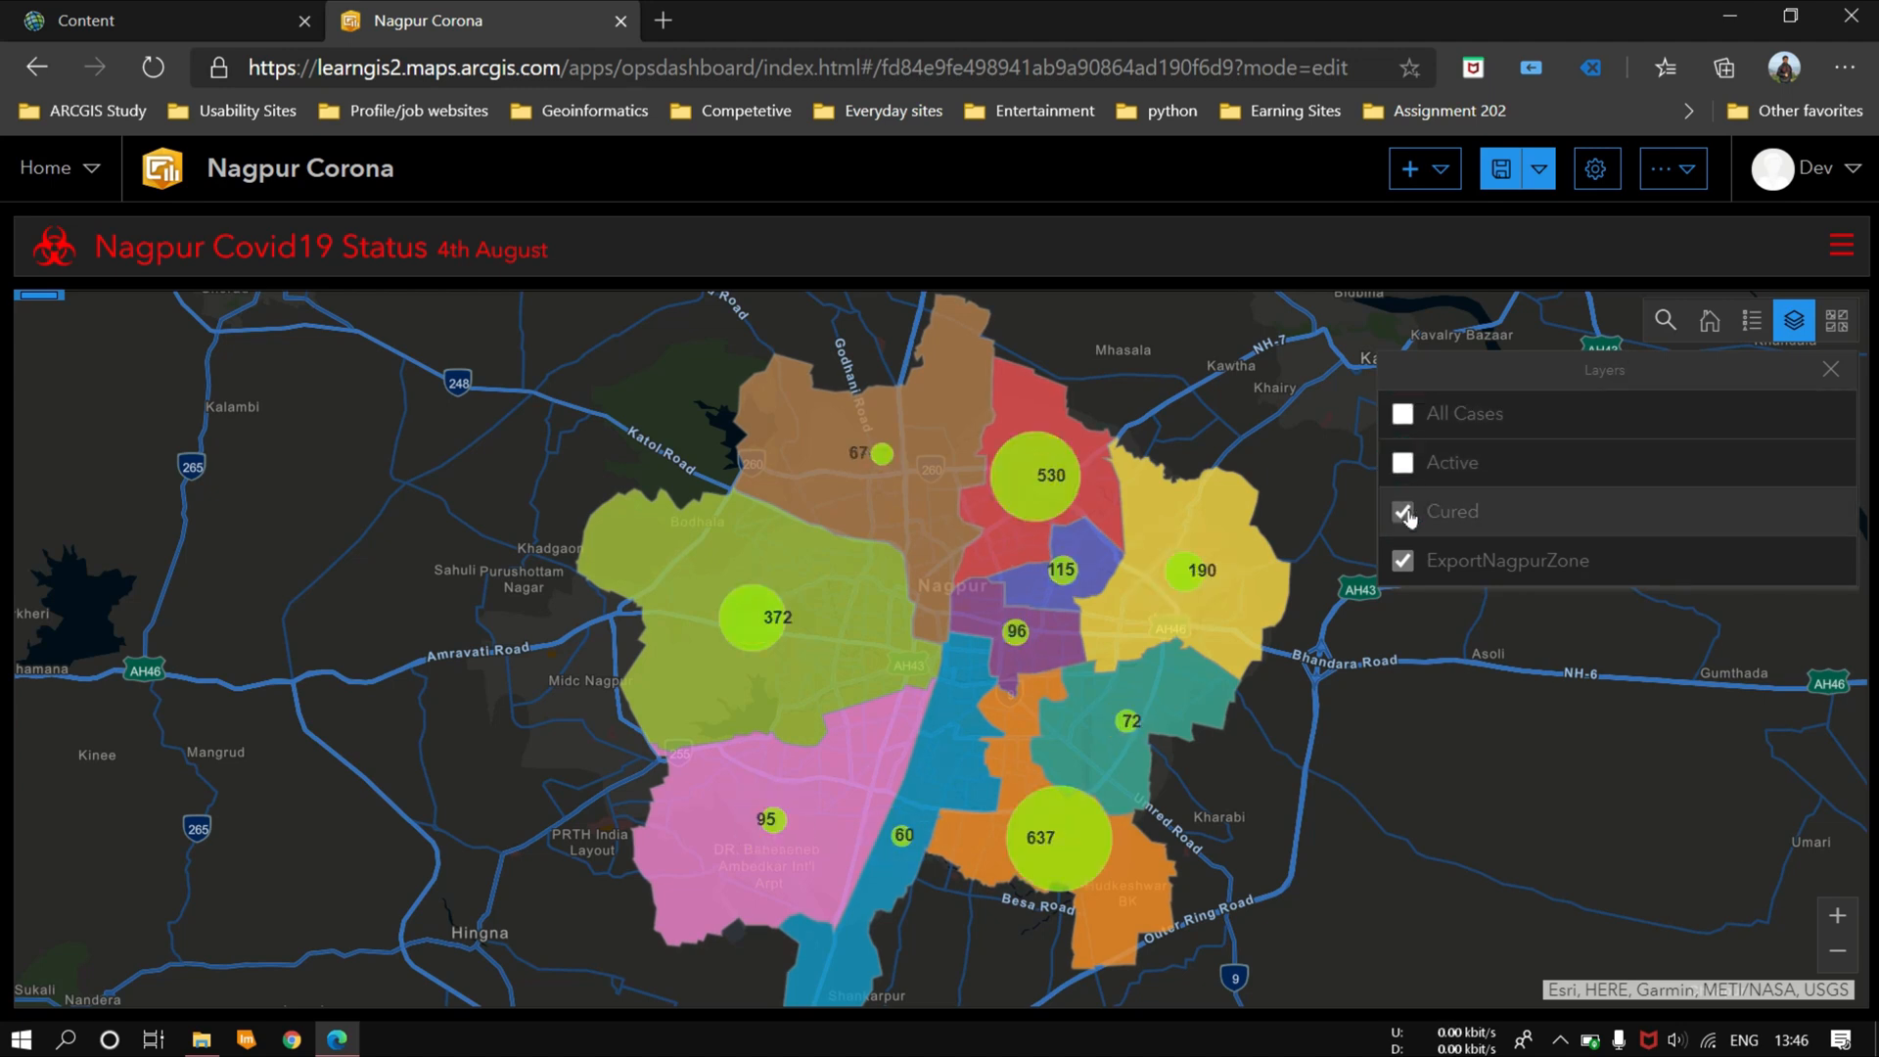
left_click(1404, 511)
left_click(1403, 415)
left_click(1794, 320)
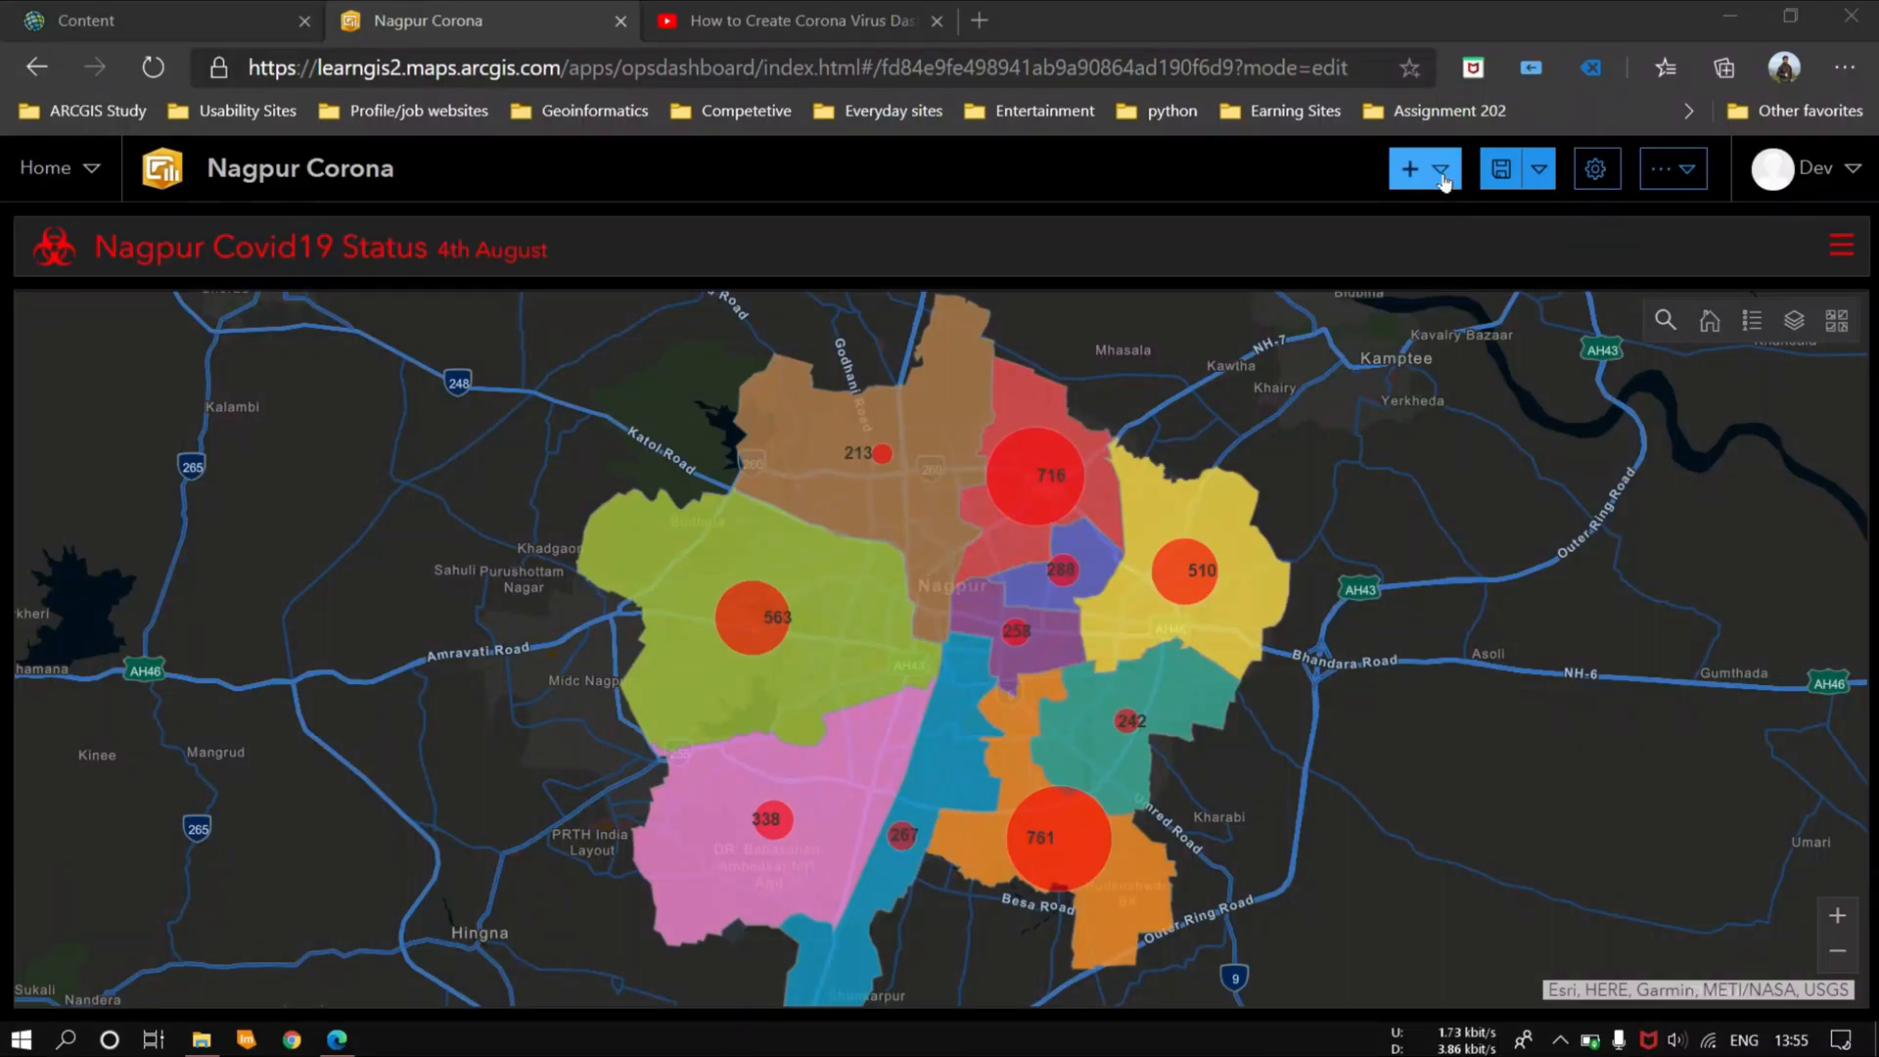
Step: Add a serial chart to the dashboard based on the Nagpur Covid data 4th aug layer
left_click(1441, 173)
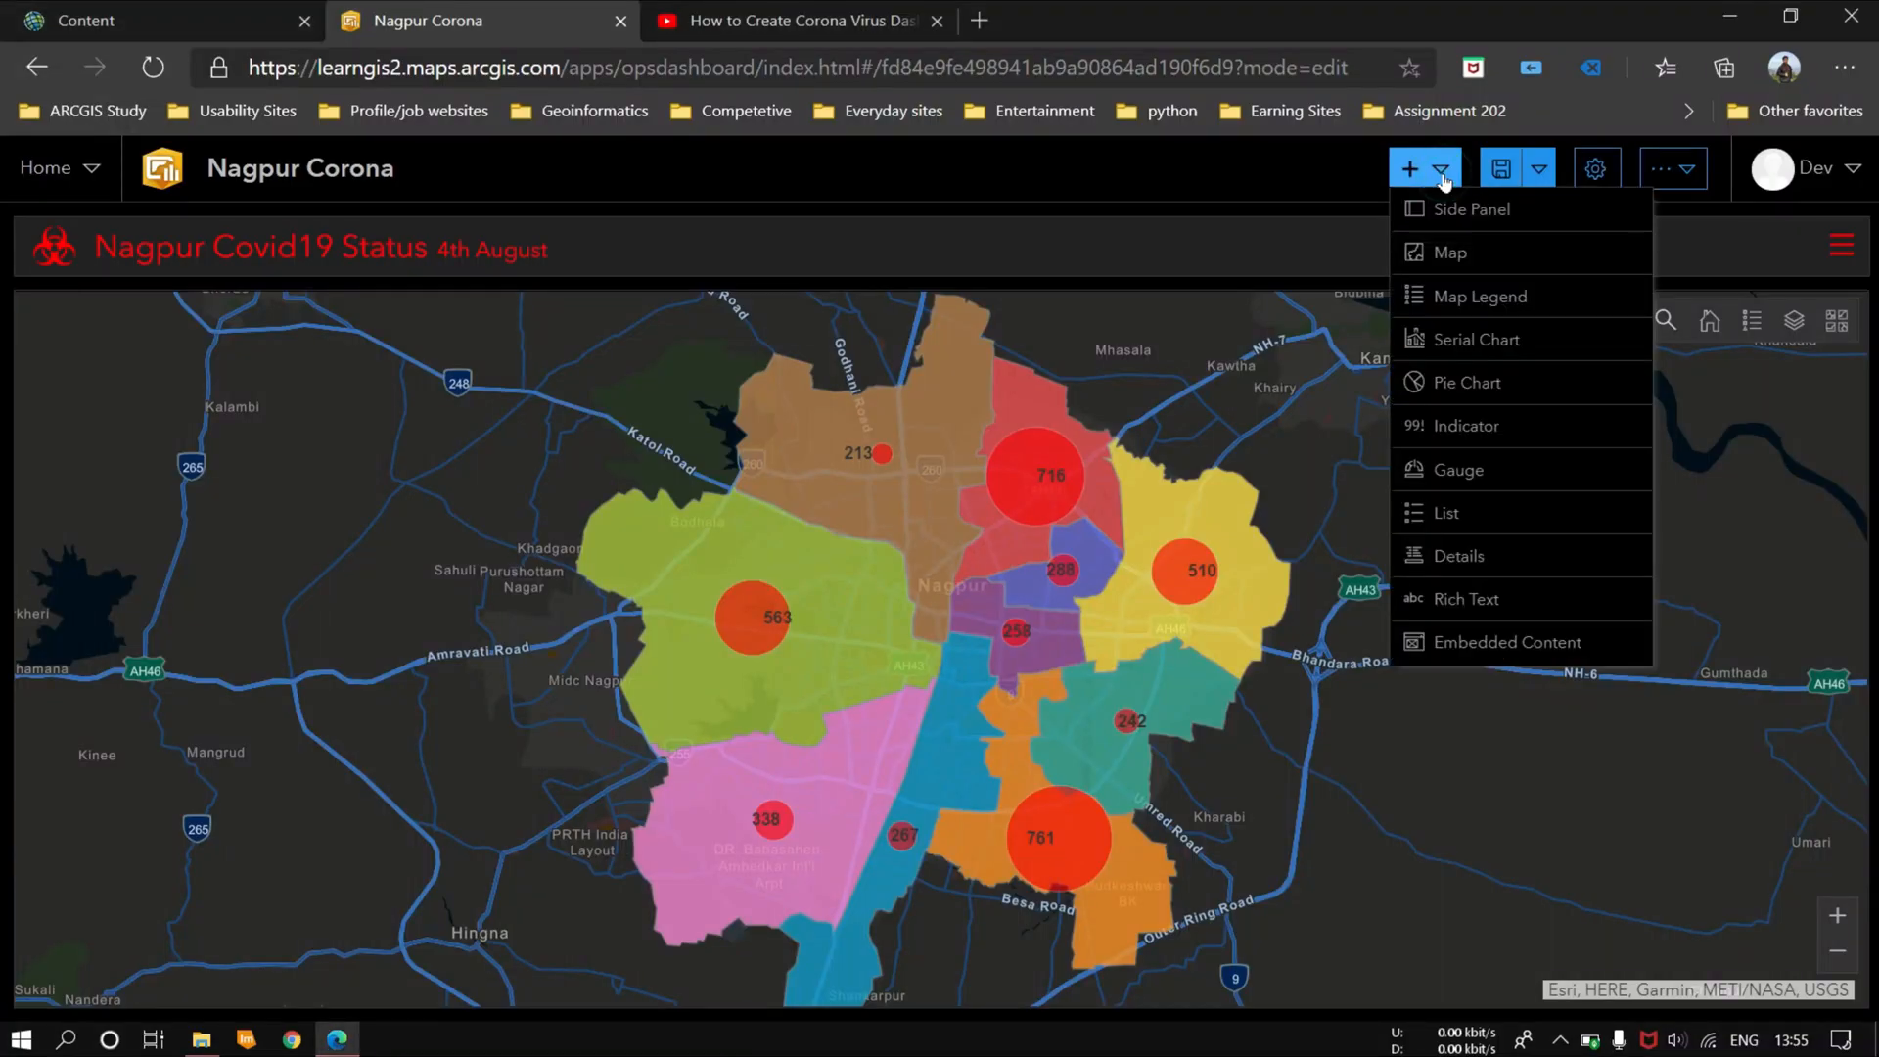
left_click(1476, 340)
mouse_move(595, 534)
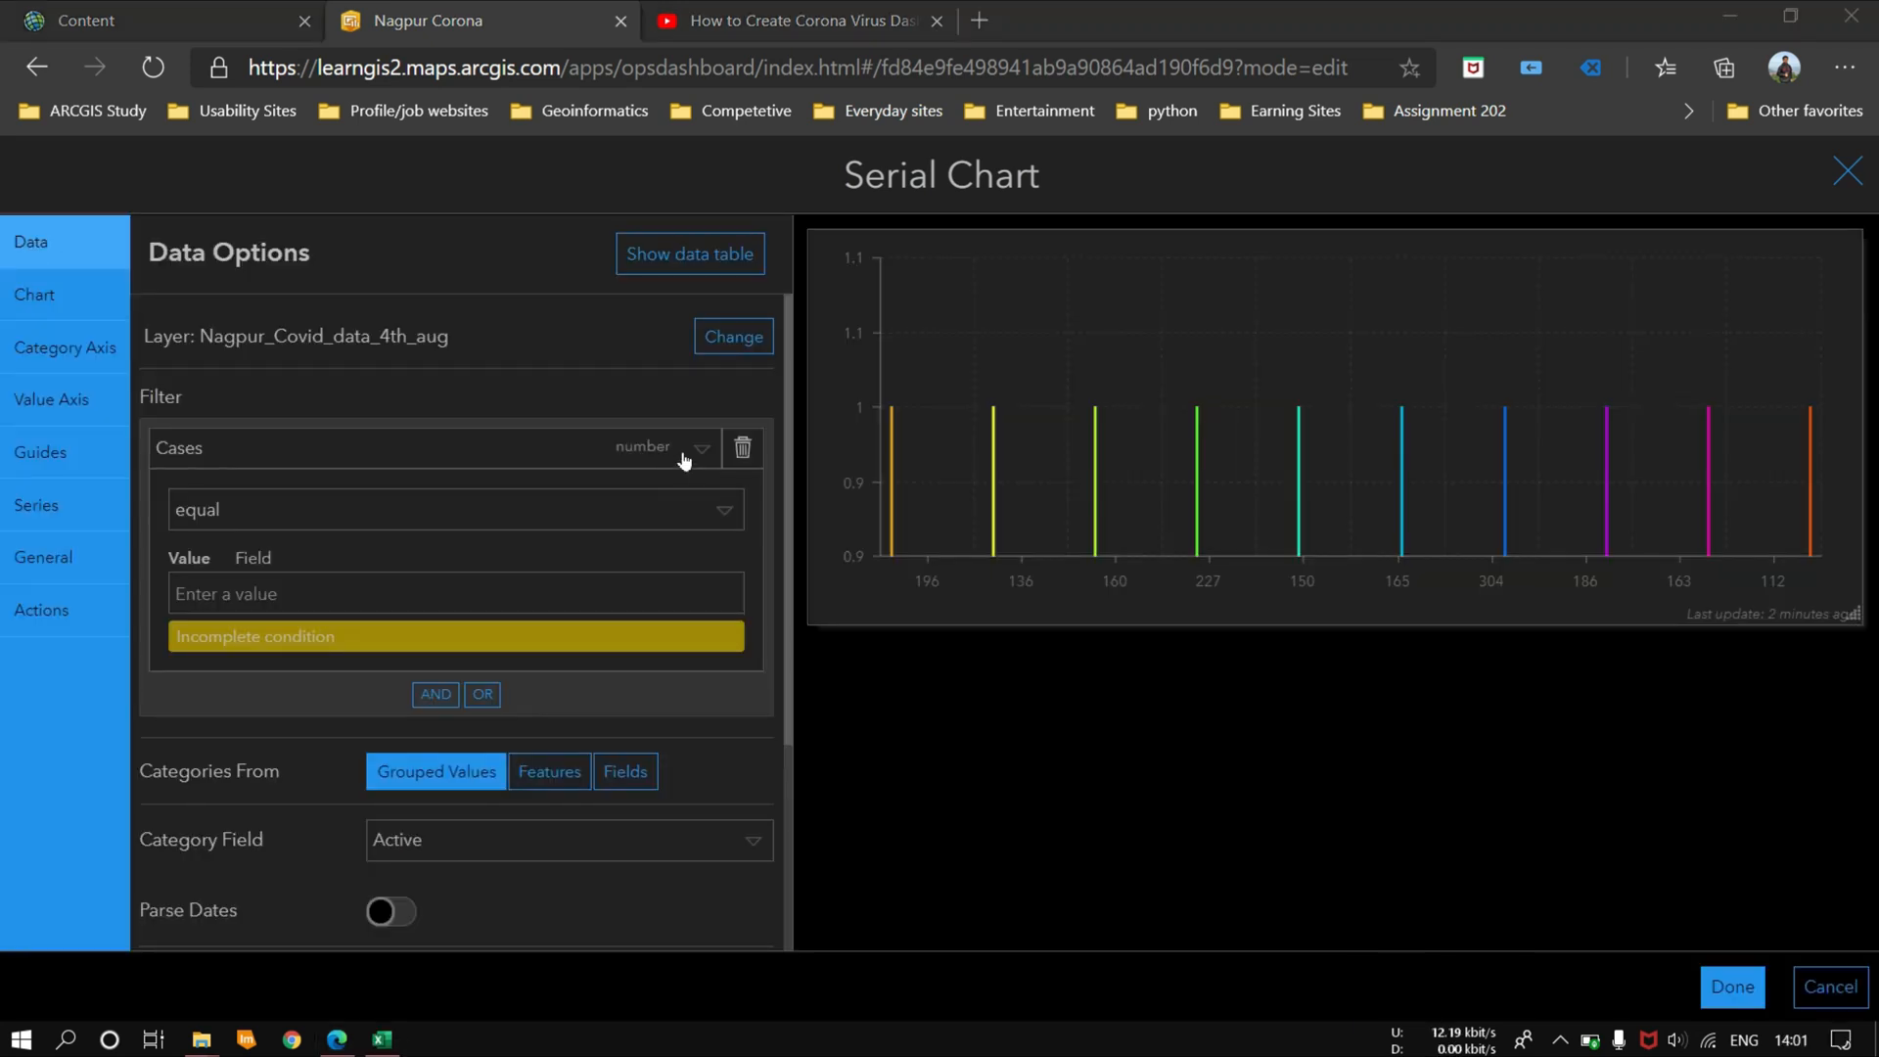
Step: Remove the serial chart's Cases filter and set its category field to Name
left_click(685, 448)
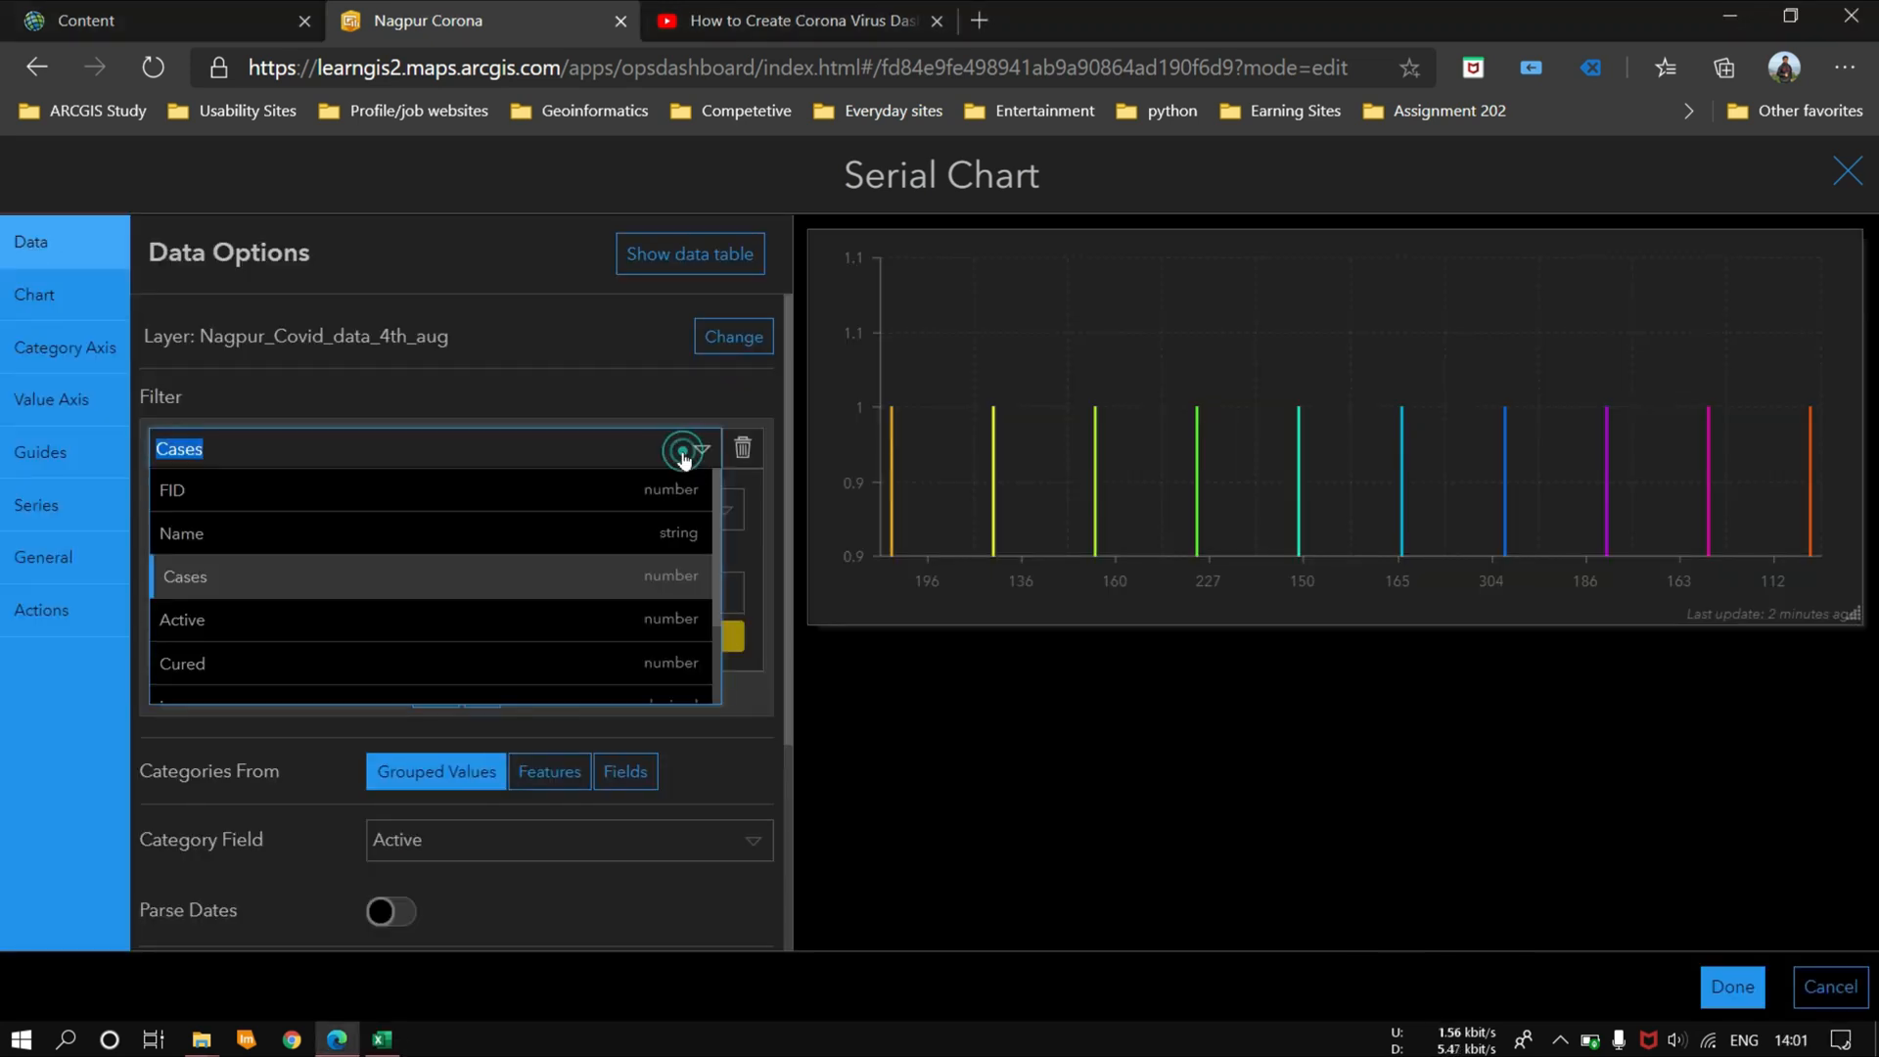
left_click(747, 455)
left_click(745, 450)
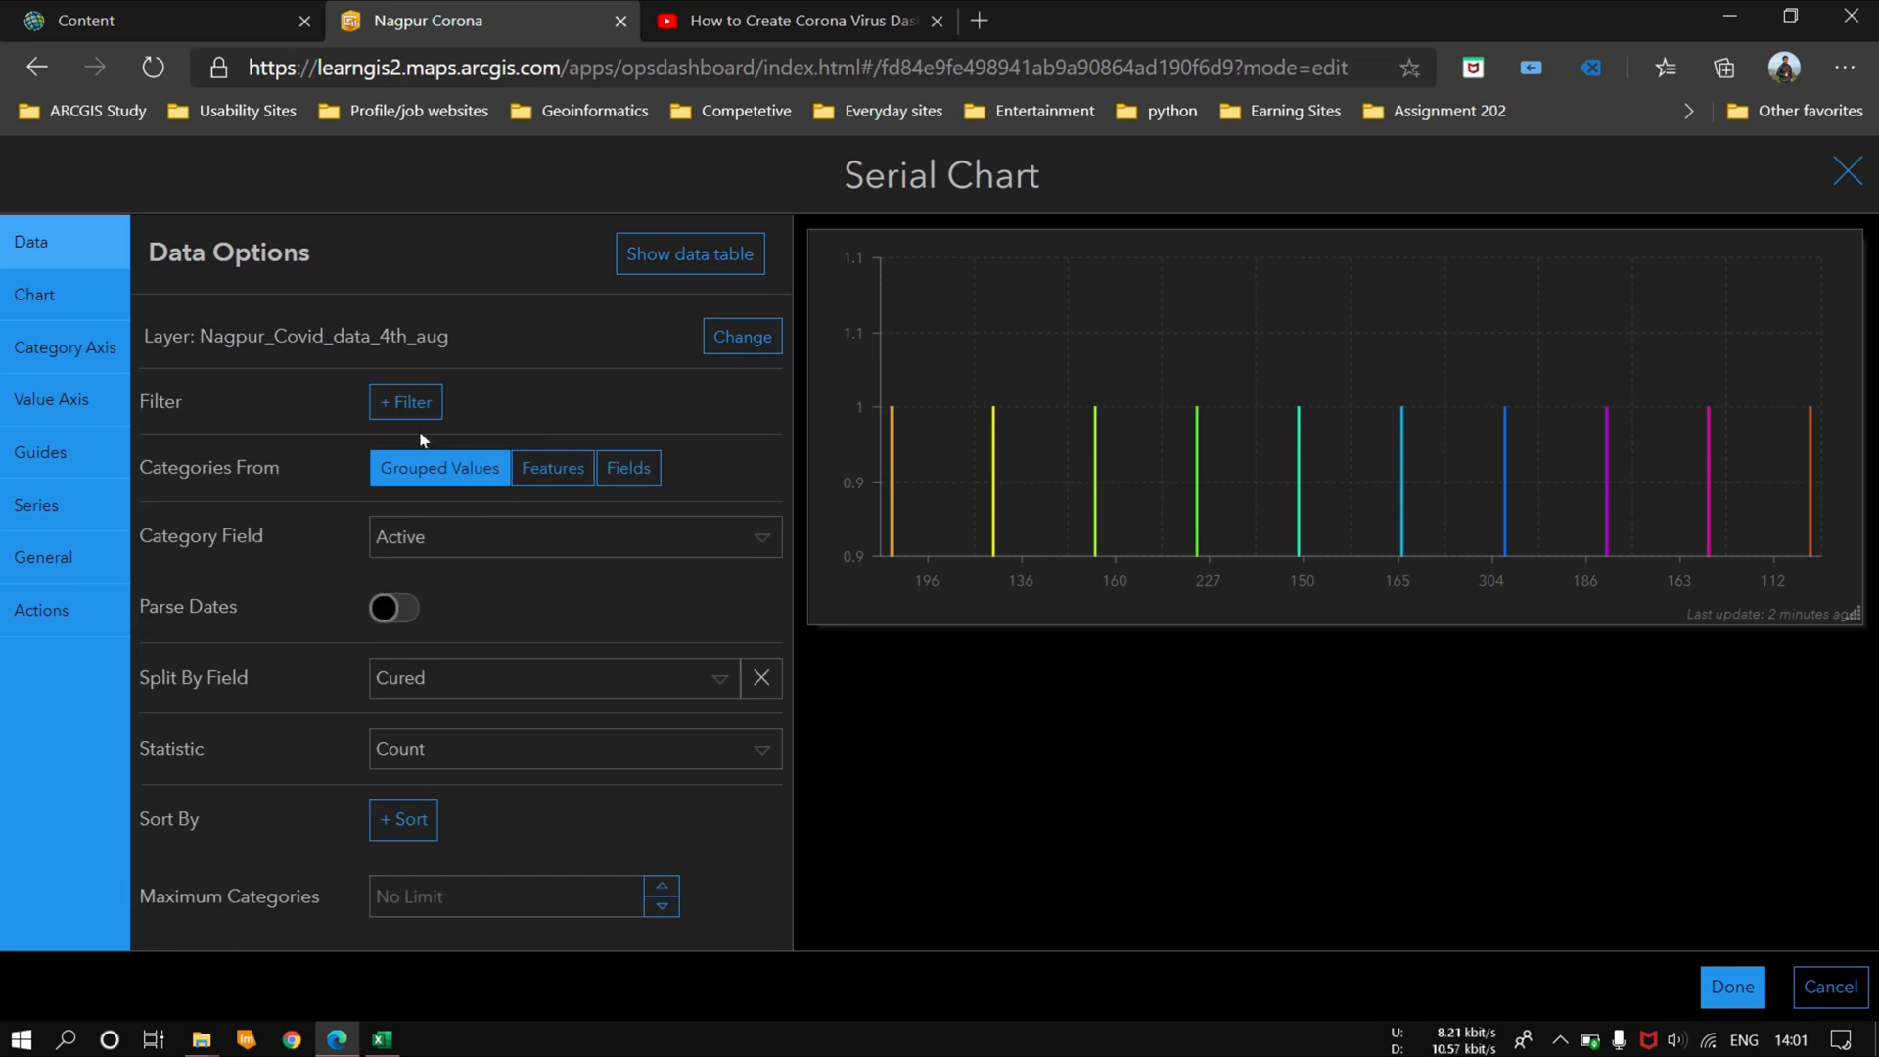
left_click(624, 541)
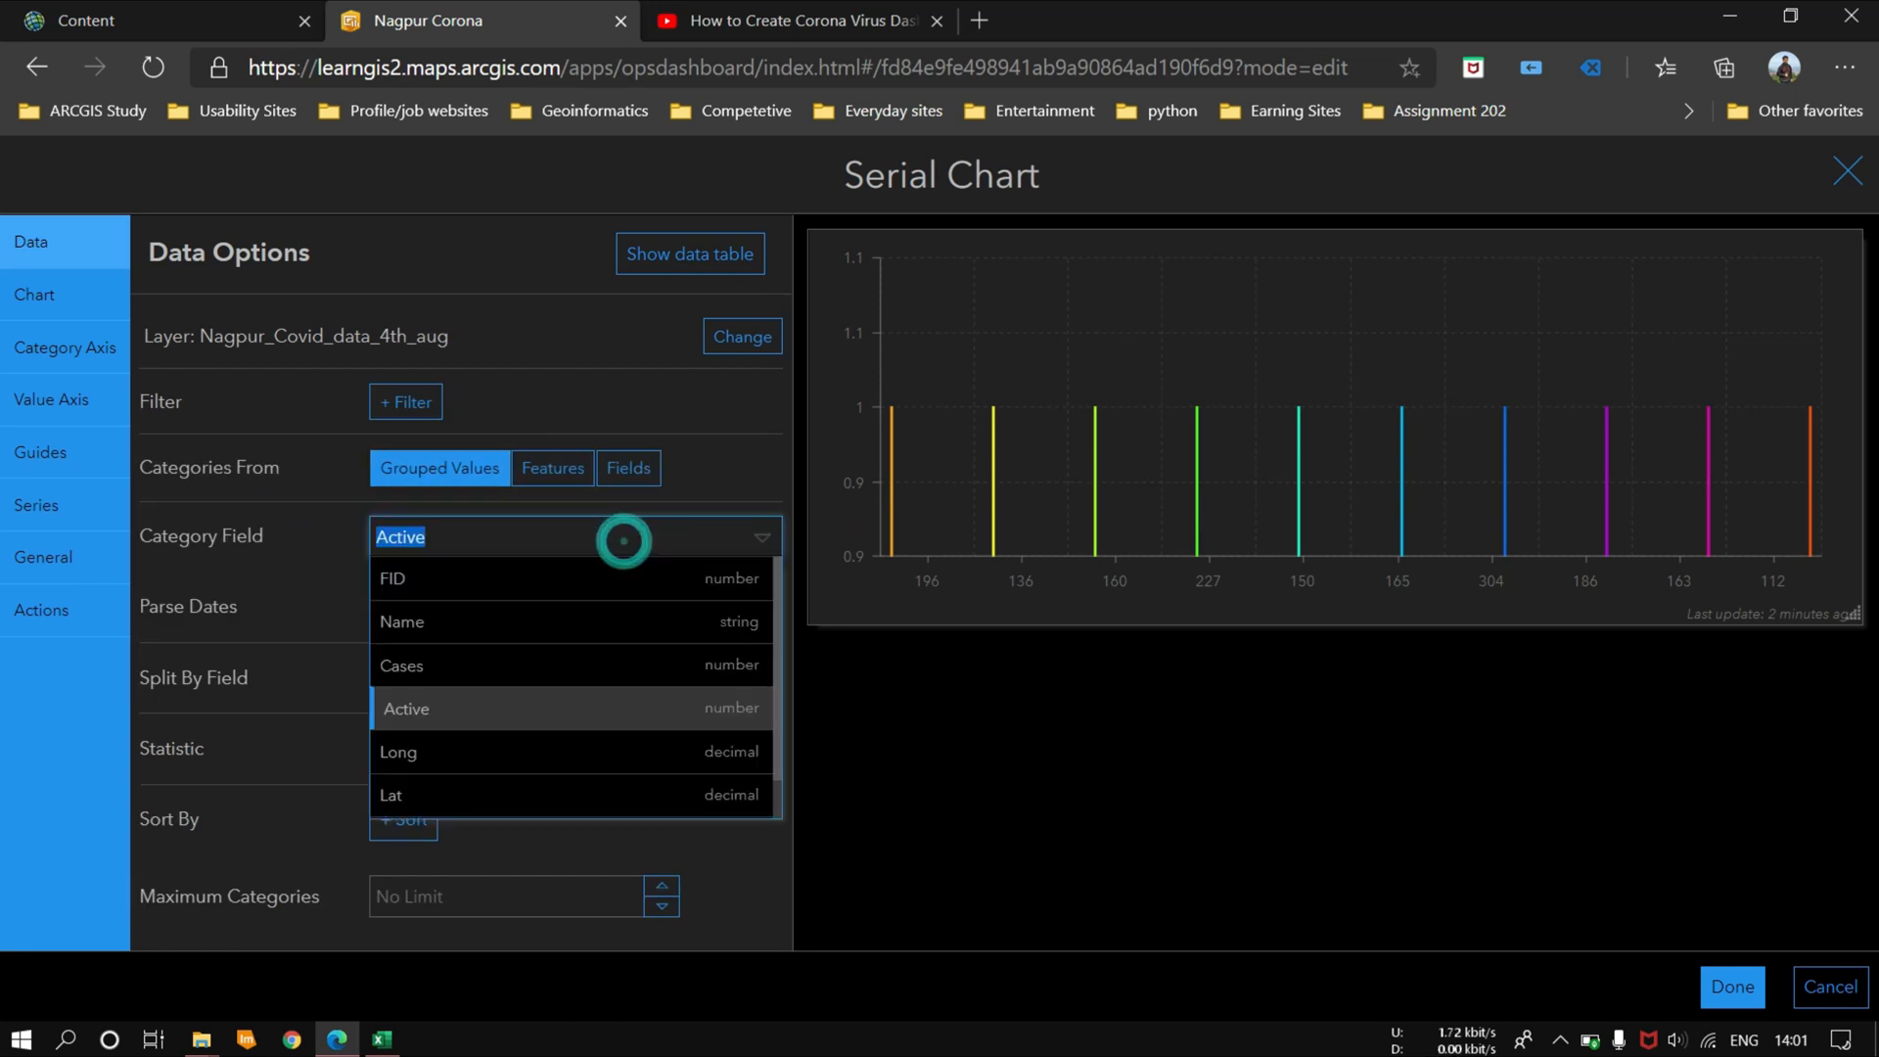
left_click(522, 628)
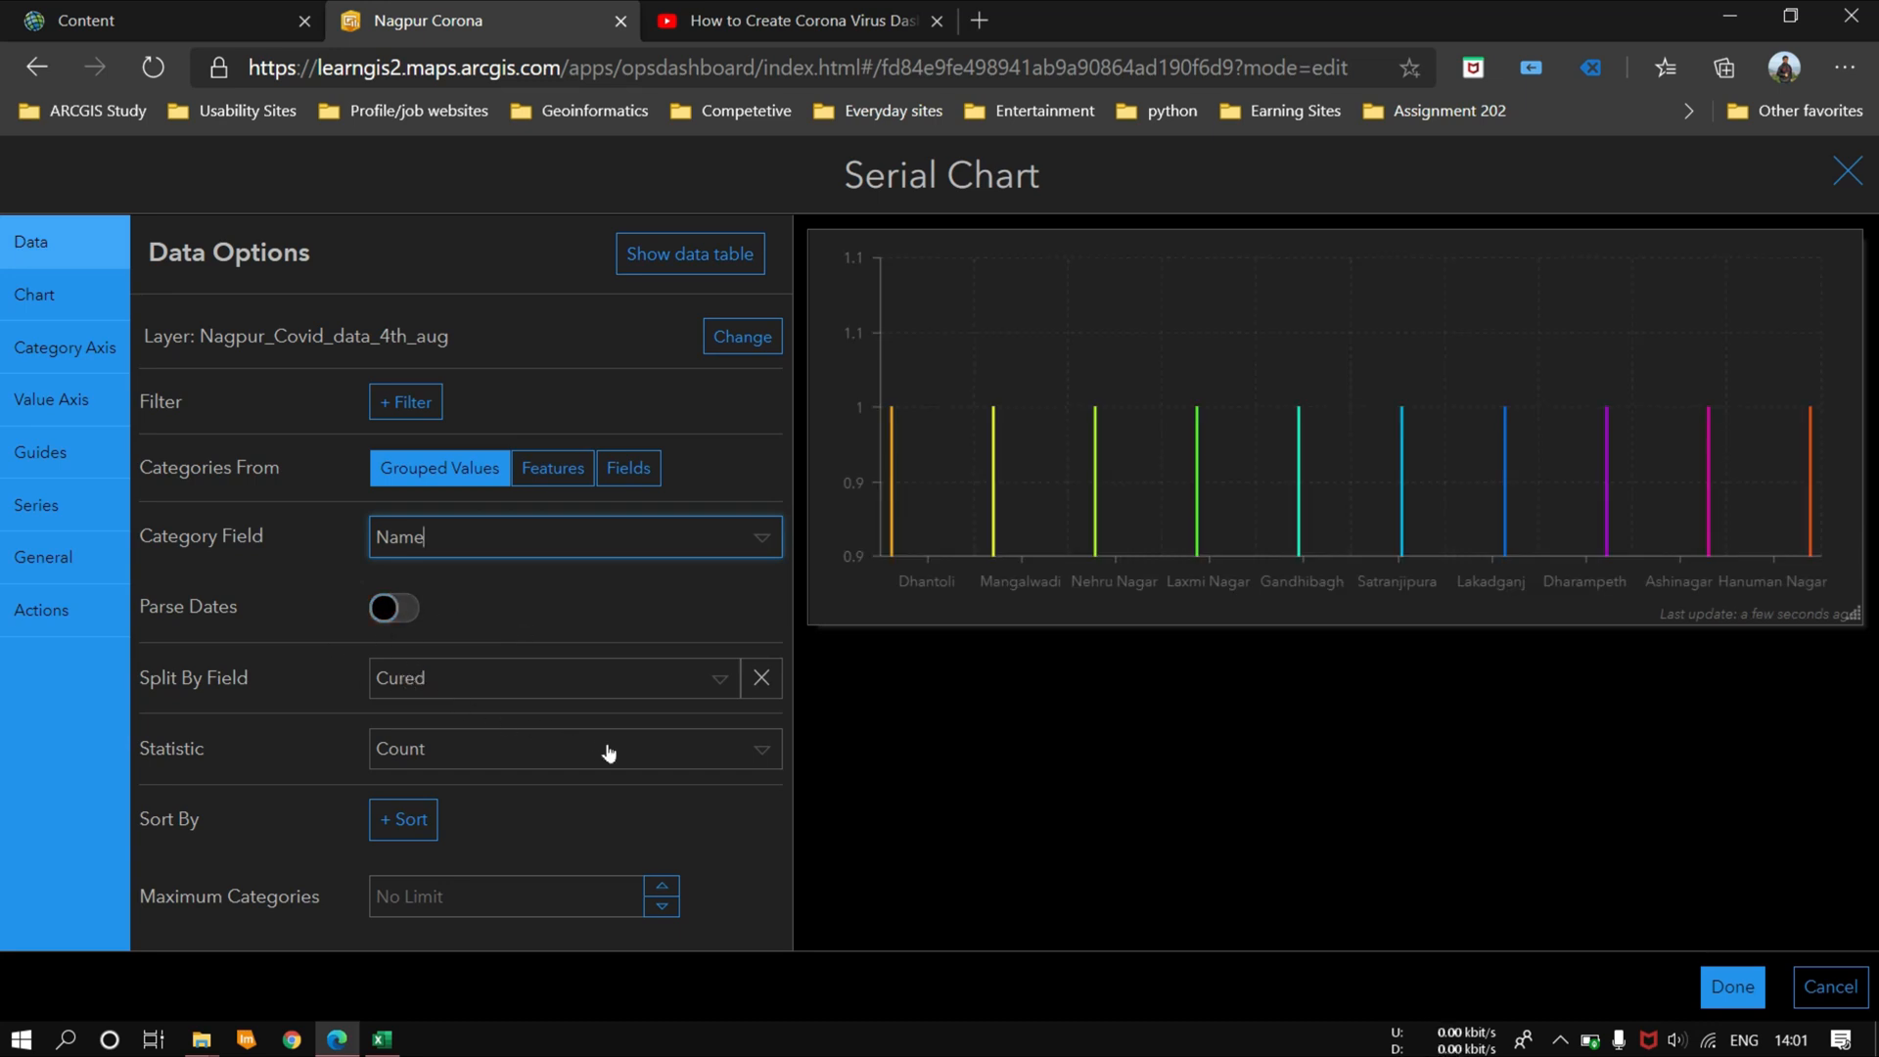
Step: Split the serial chart by Cases and set its statistic to the Sum of the Cases field
left_click(652, 688)
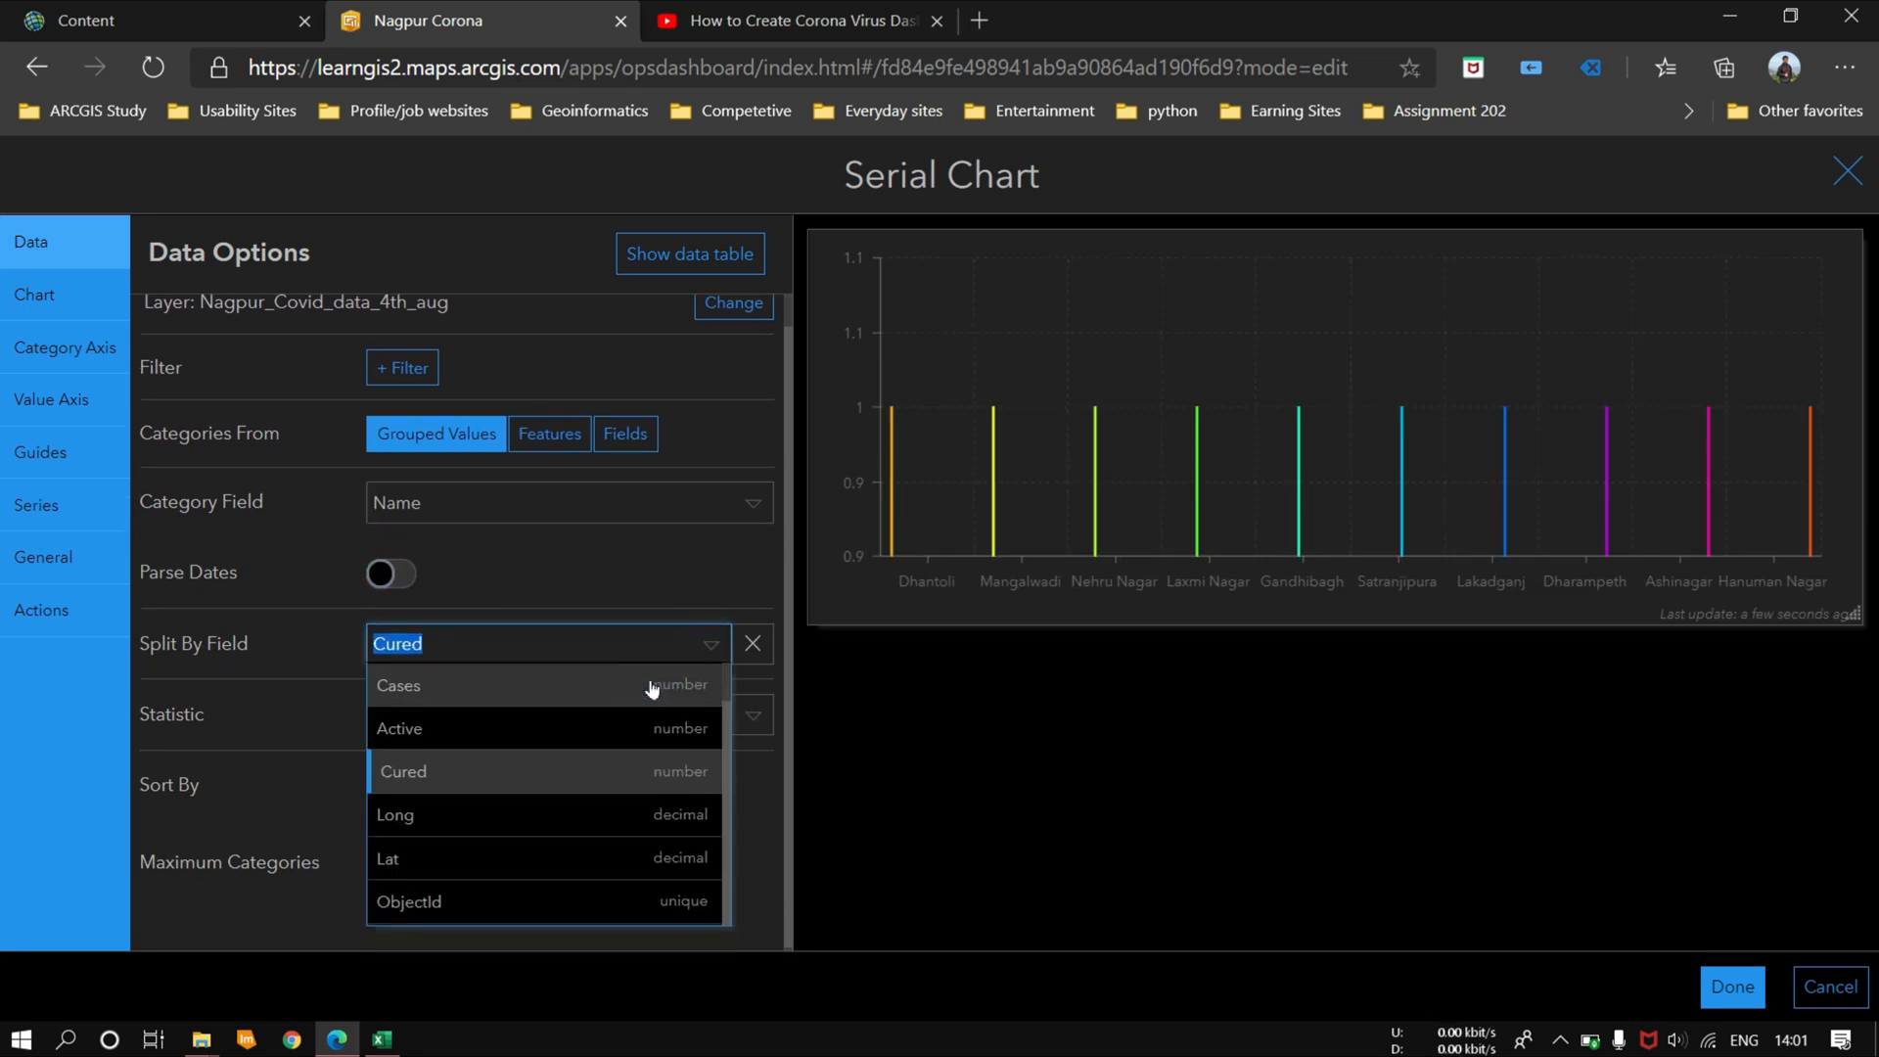
left_click(469, 683)
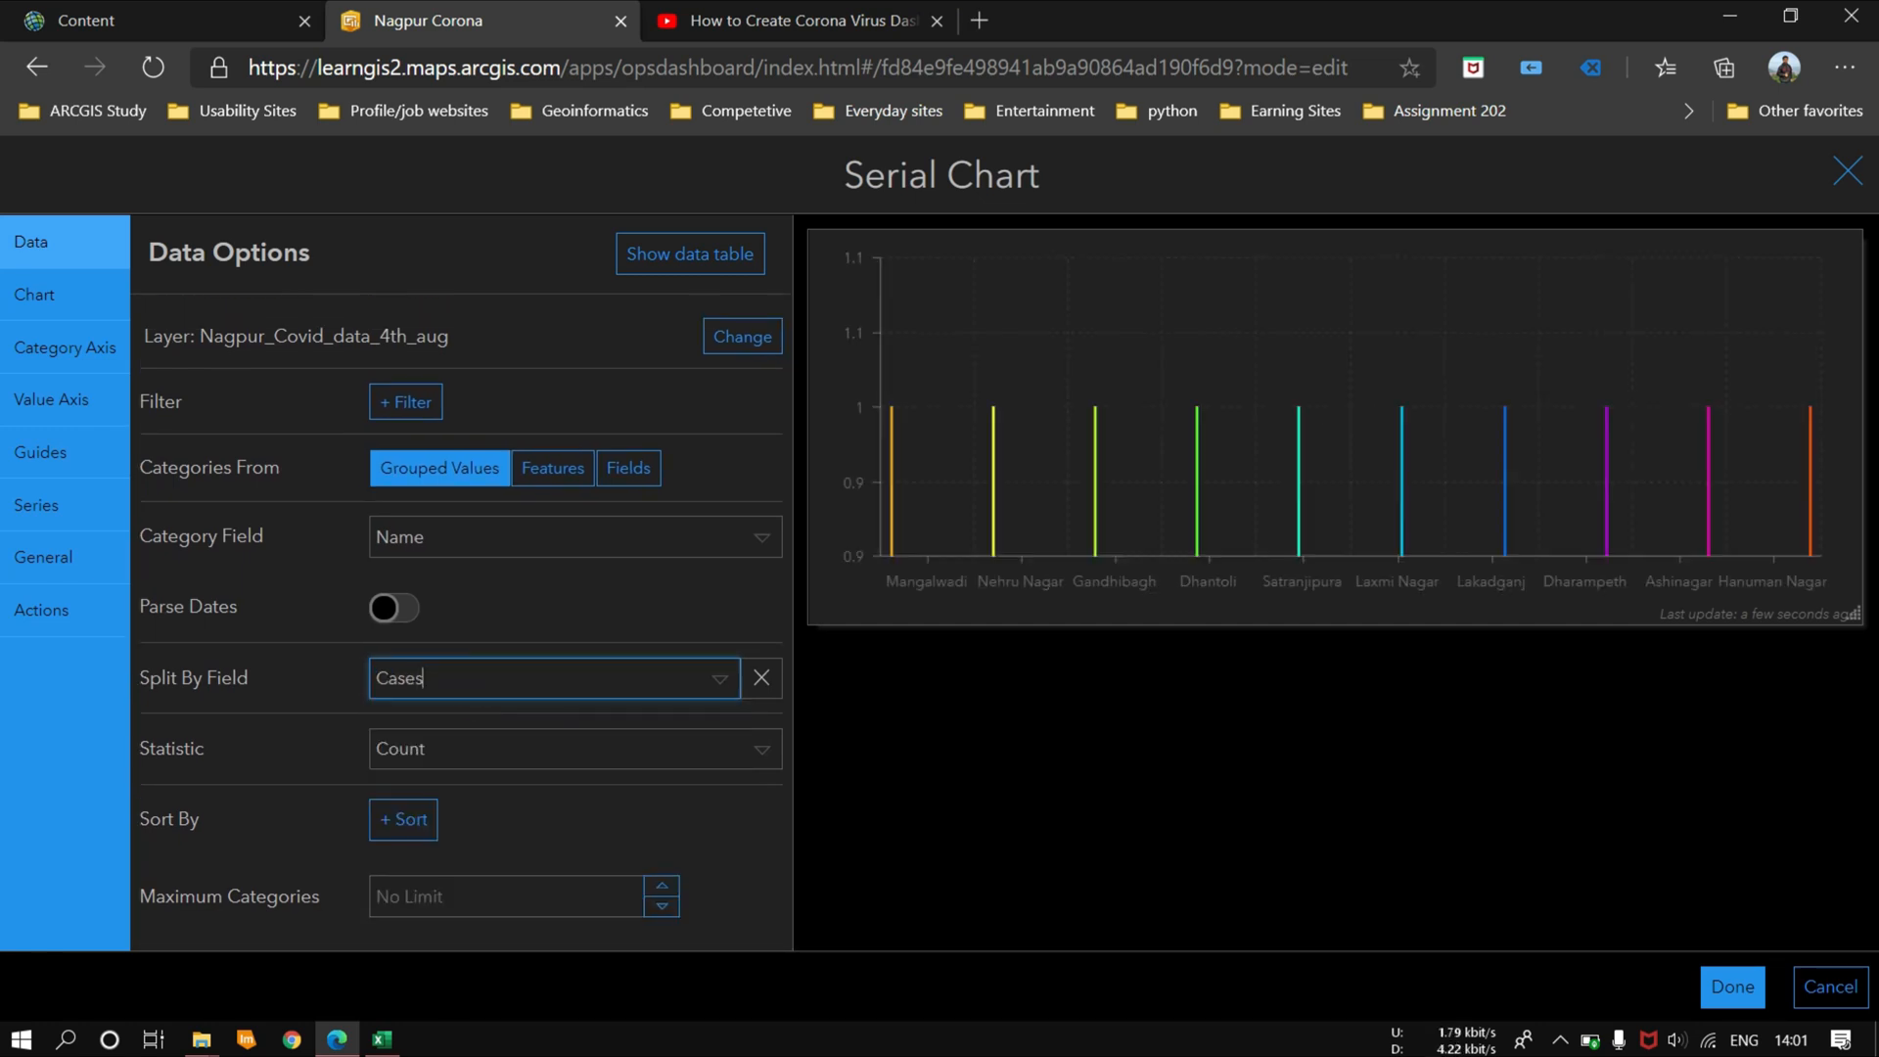
left_click(503, 759)
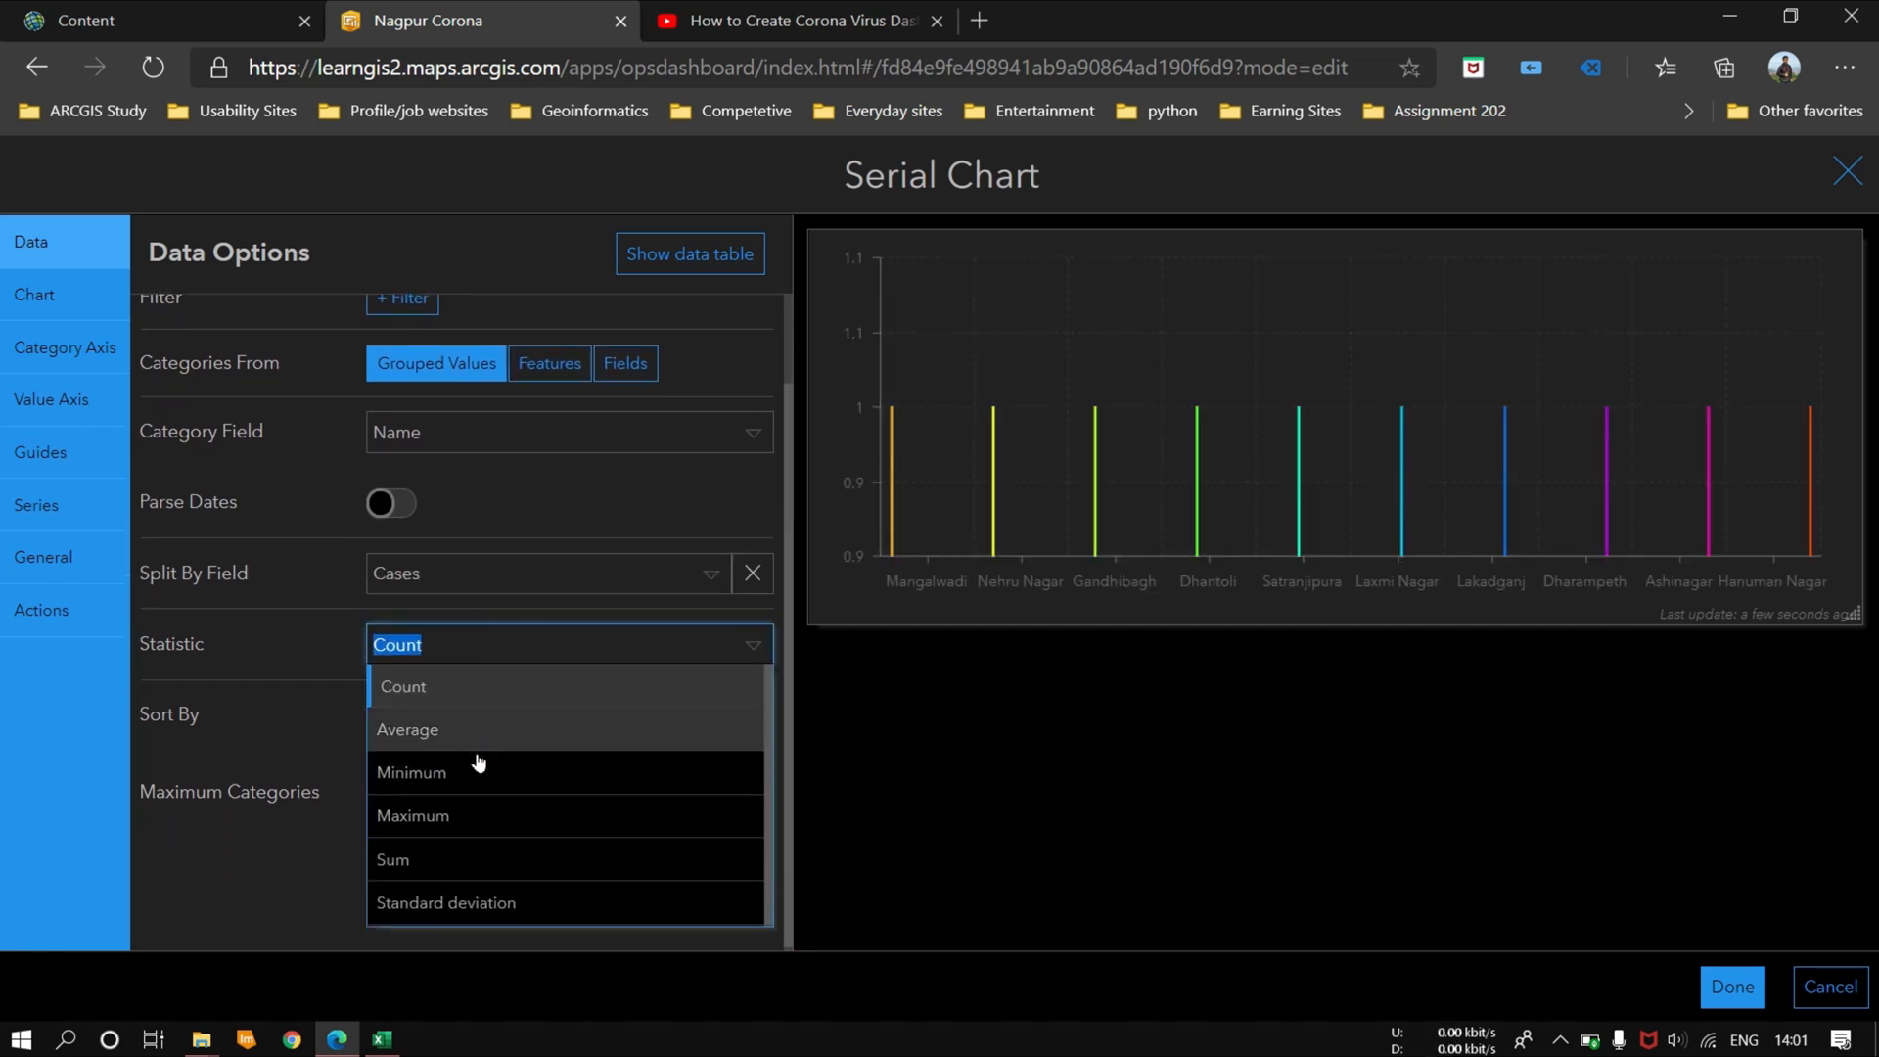
left_click(448, 860)
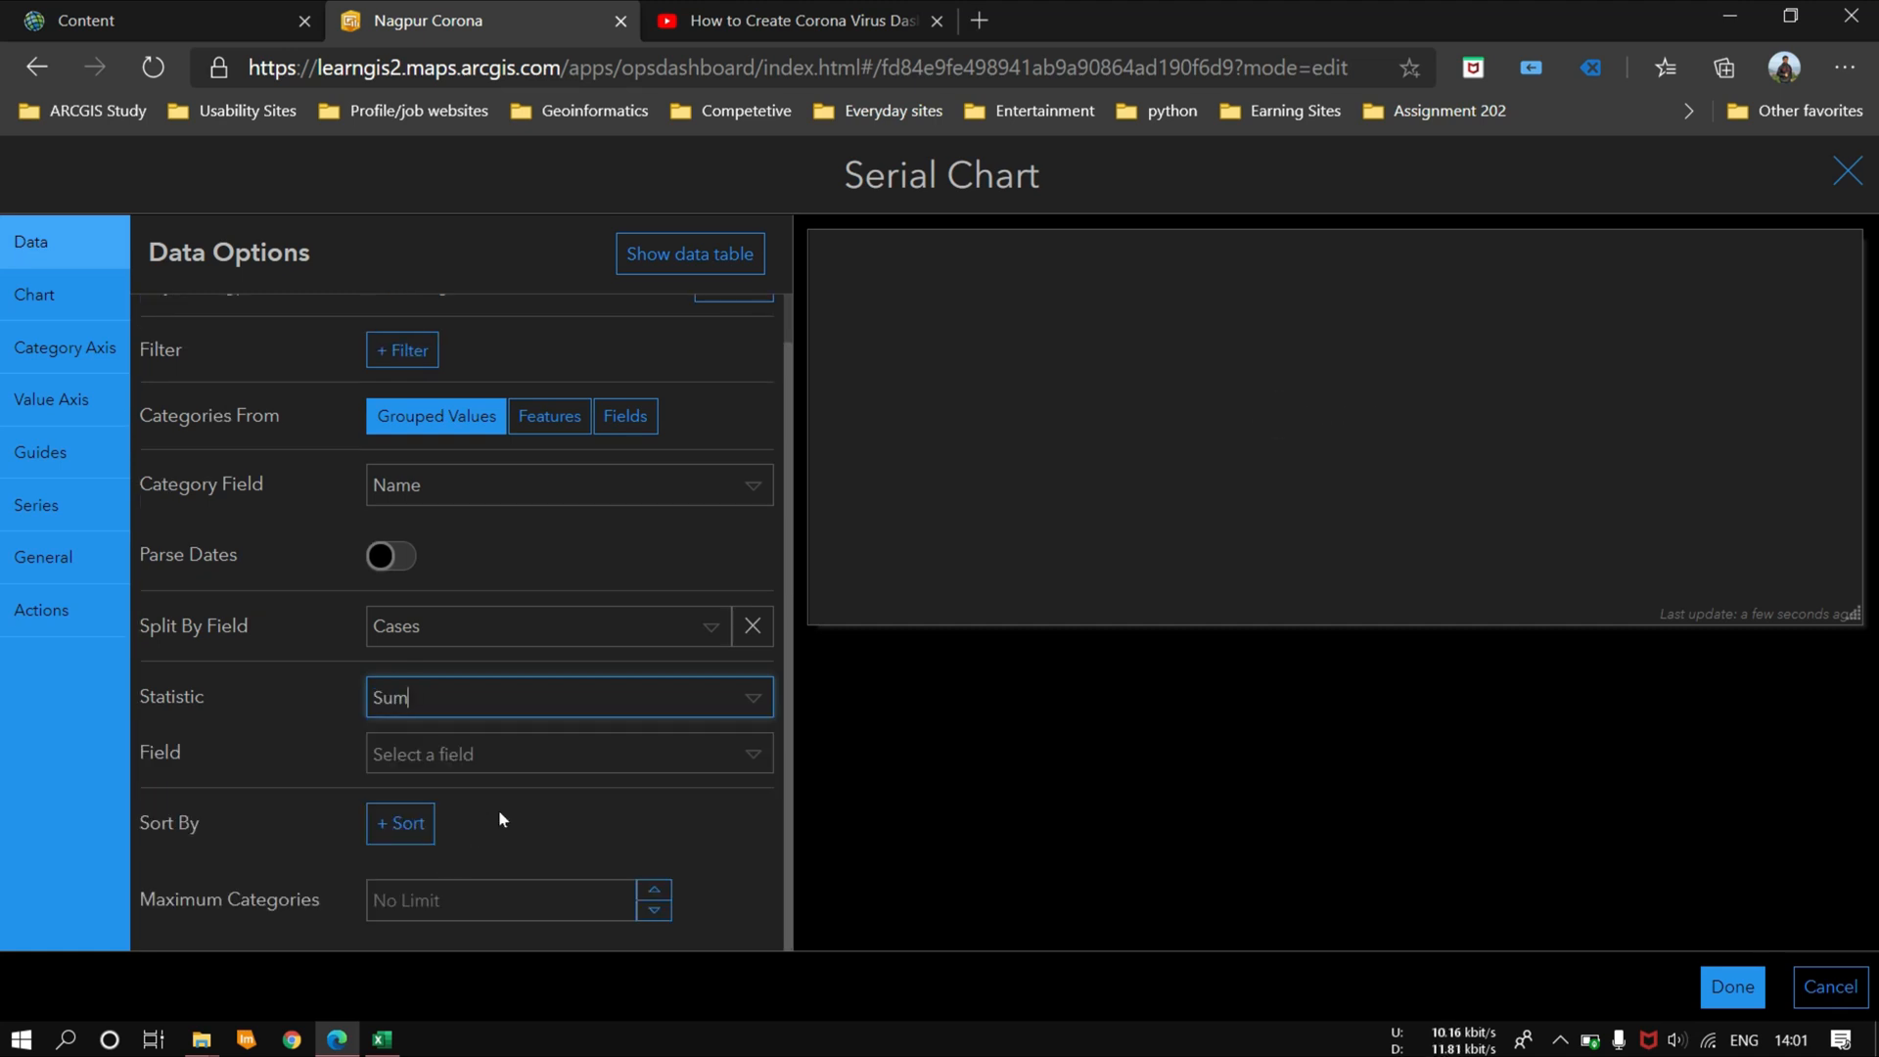
left_click(551, 762)
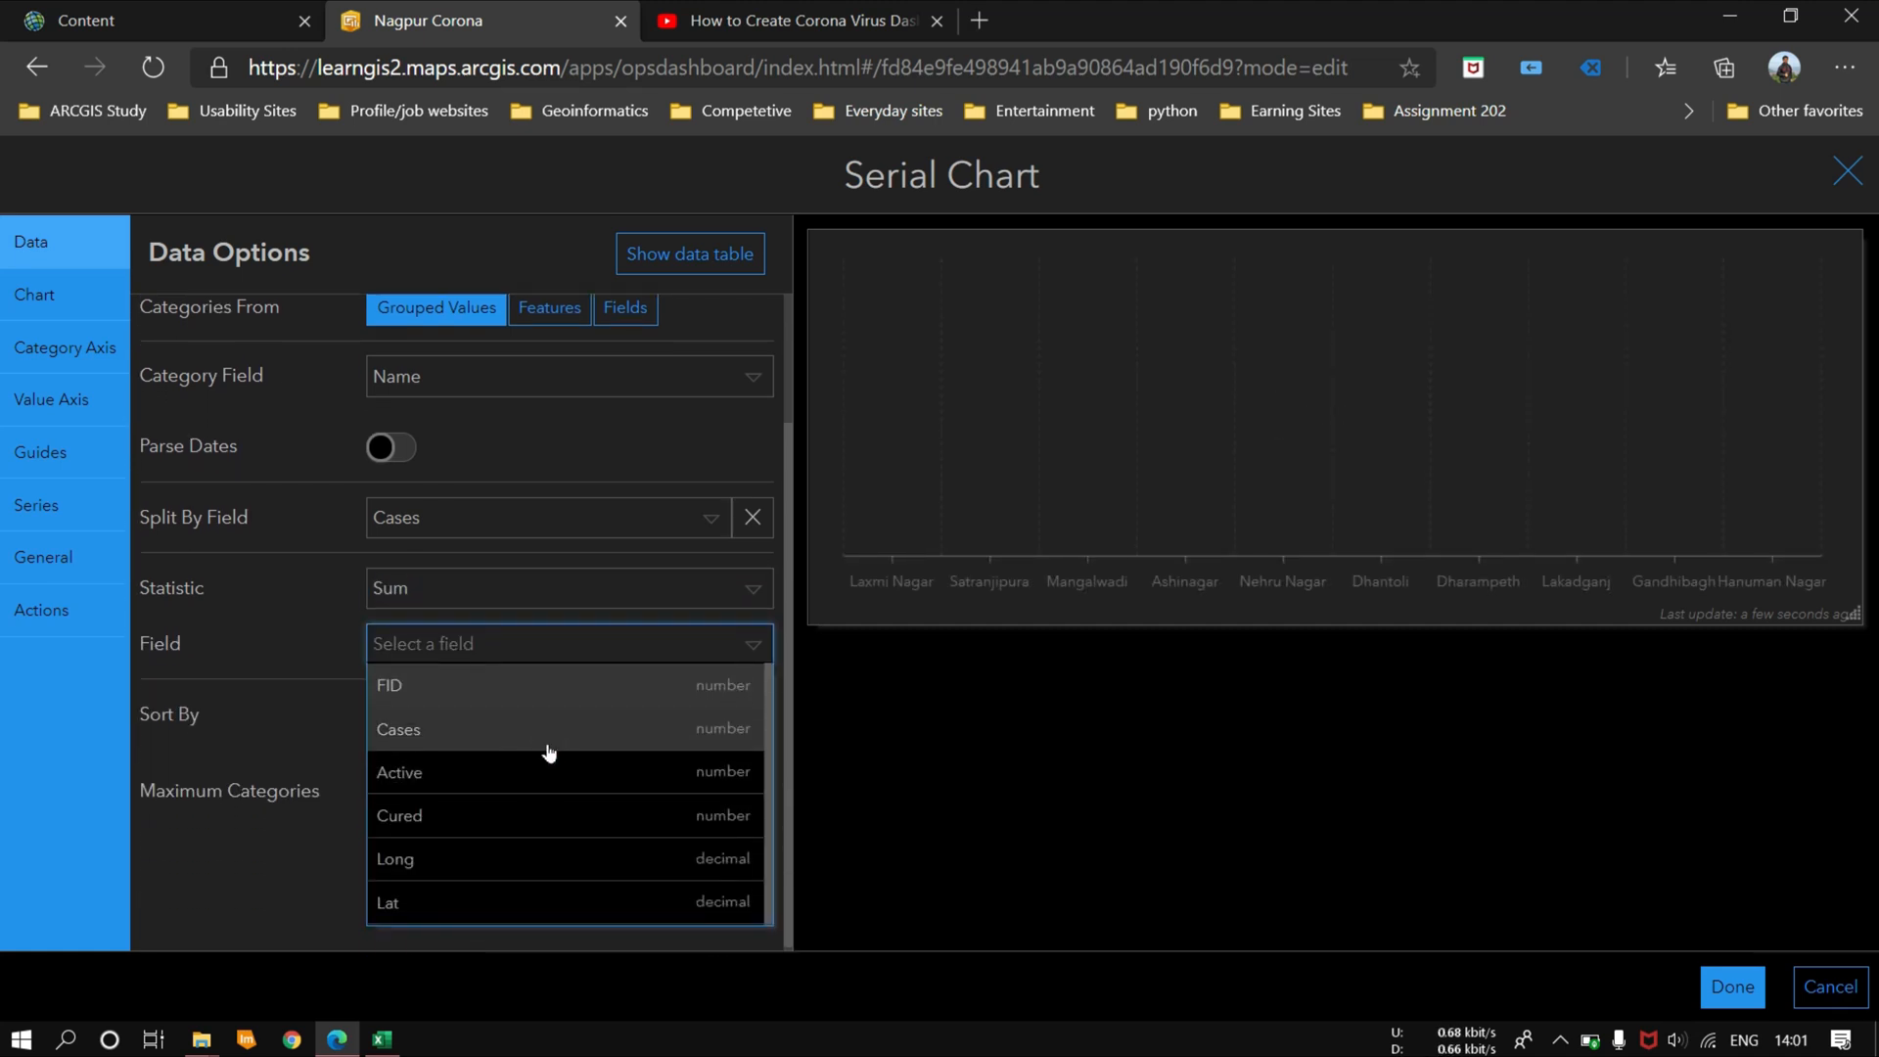
left_click(540, 743)
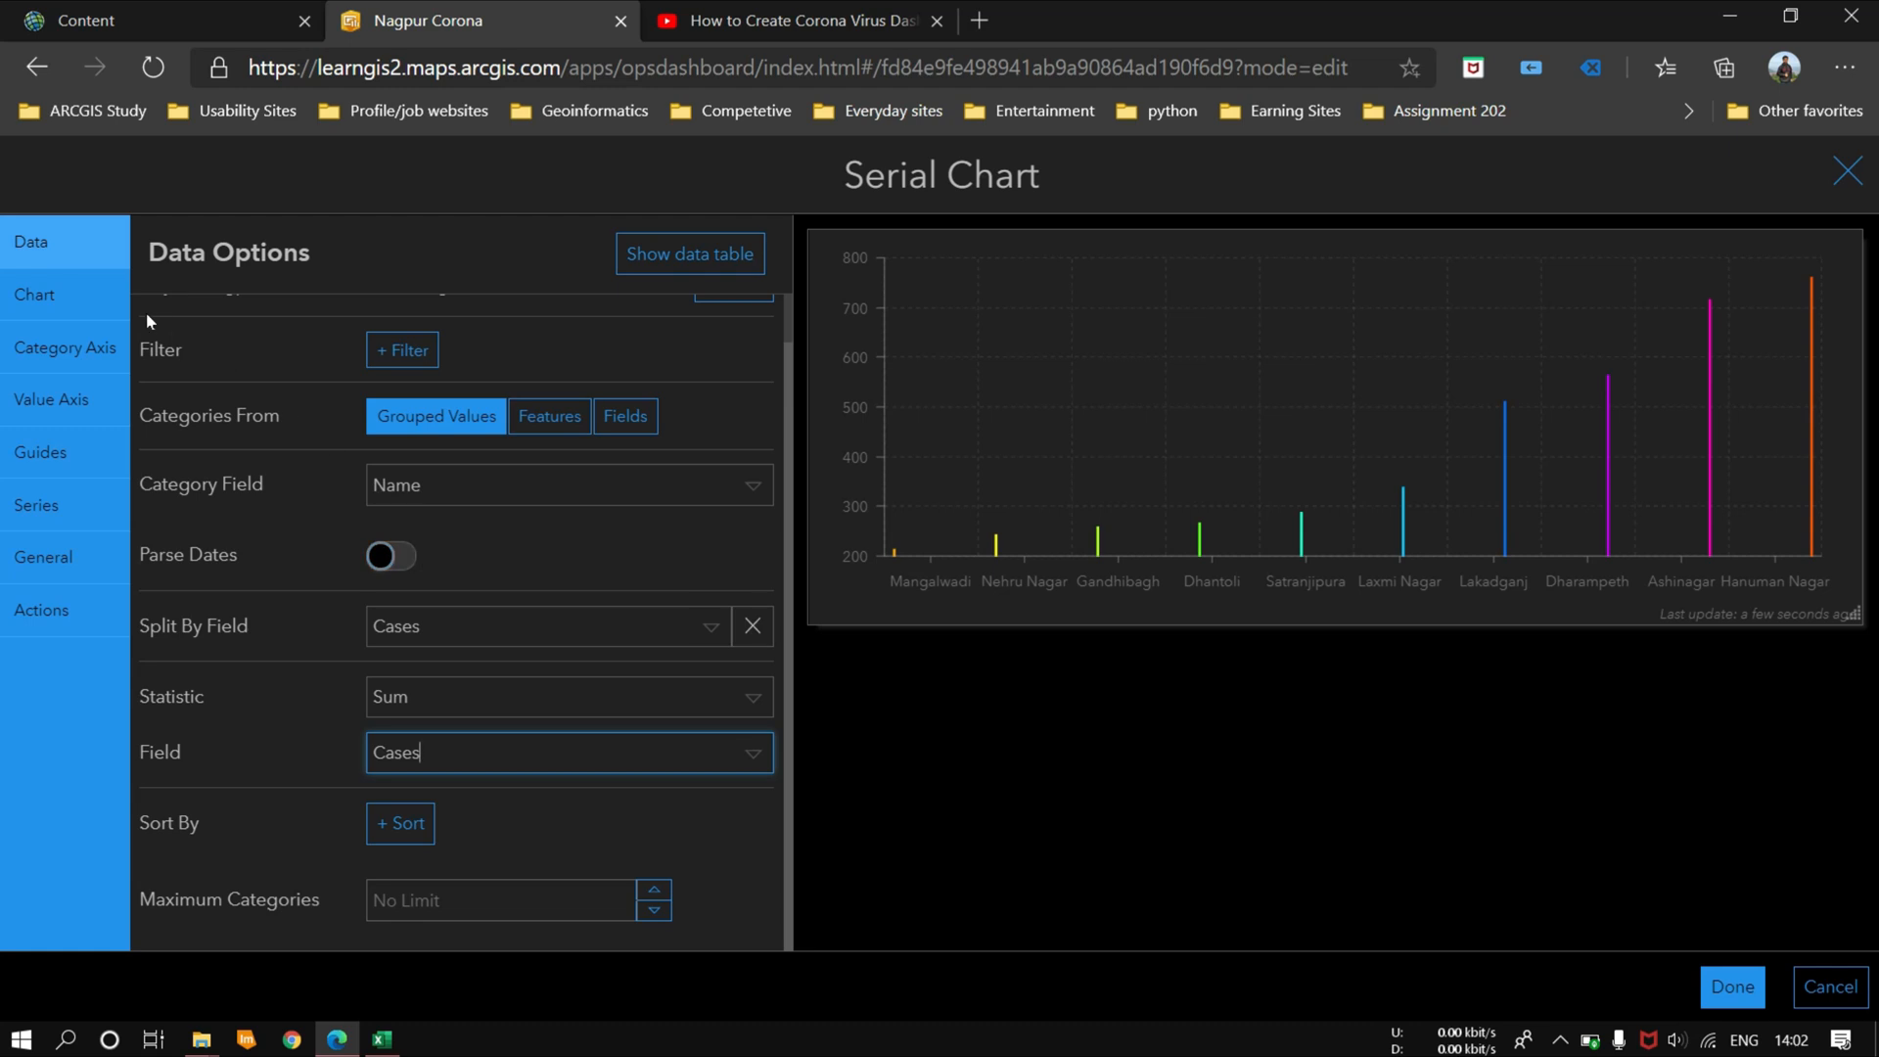
Step: Set the serial chart's orientation to Horizontal, place its legend at the bottom, and finish the chart
left_click(78, 295)
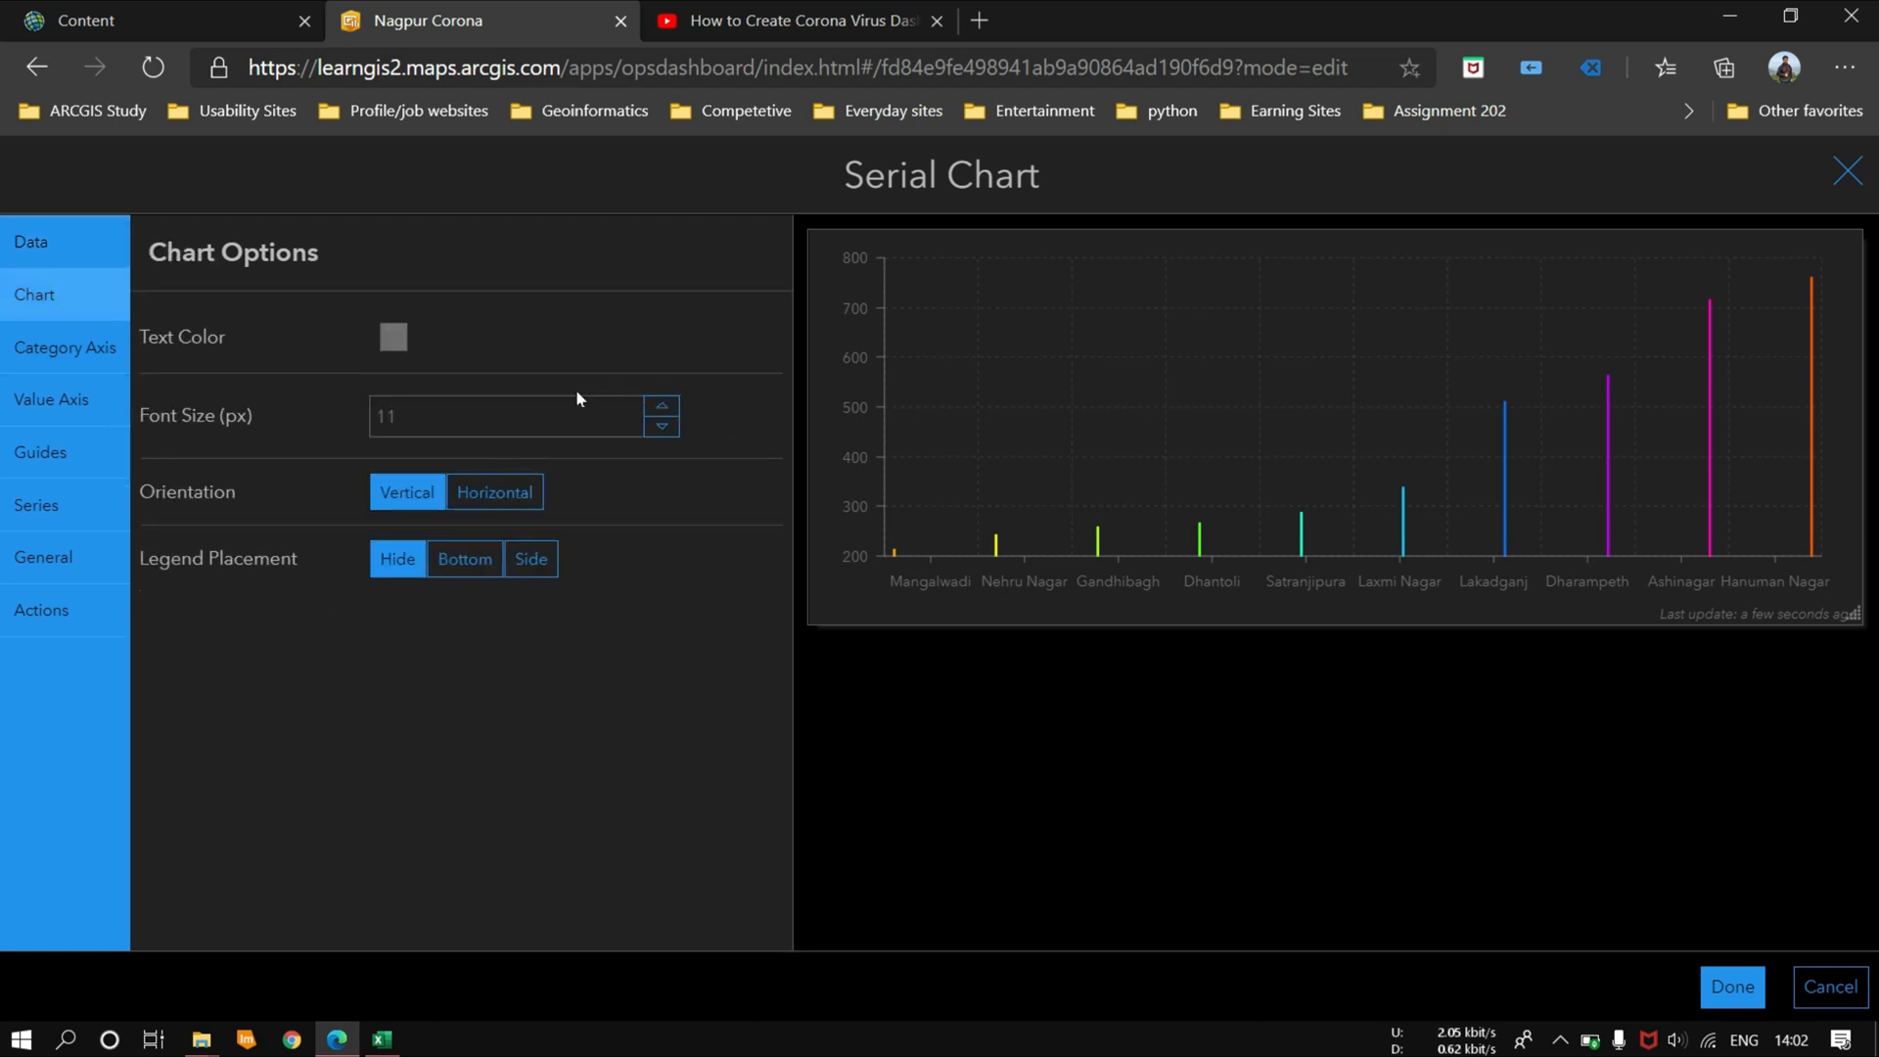
left_click(495, 492)
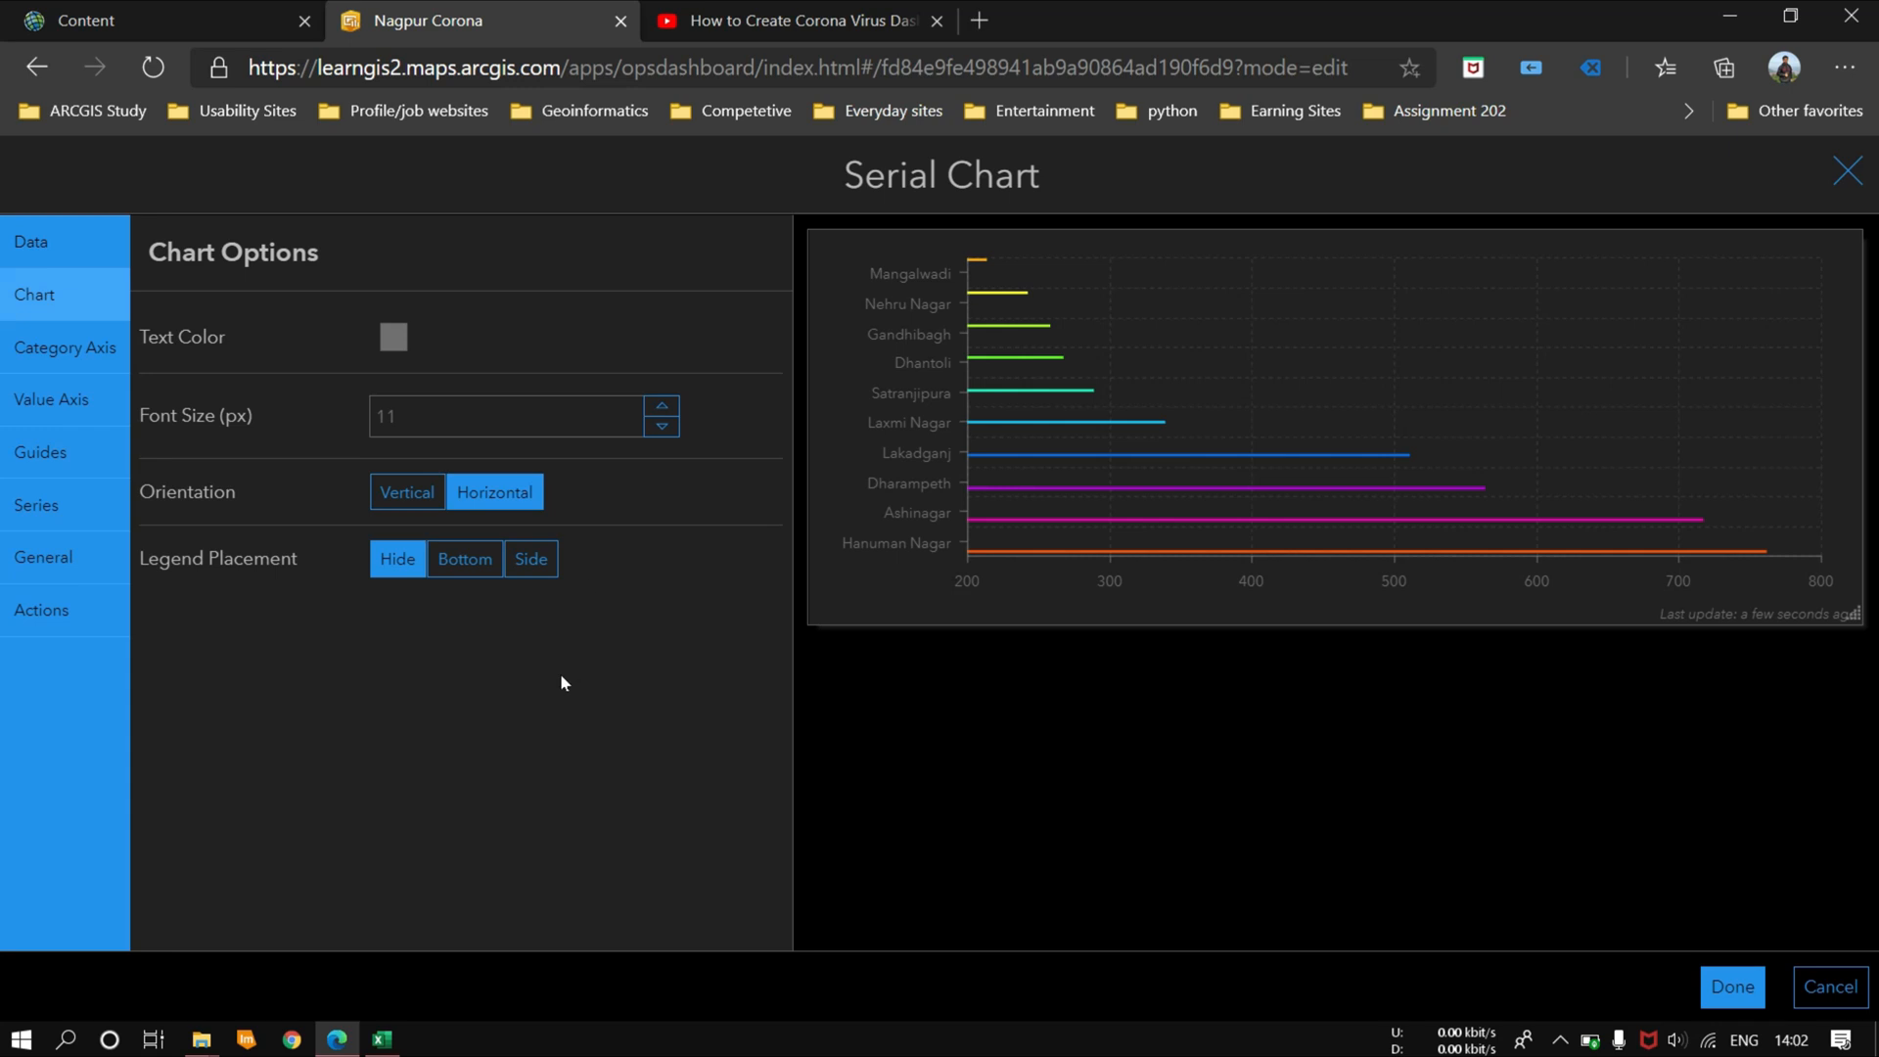
left_click(451, 566)
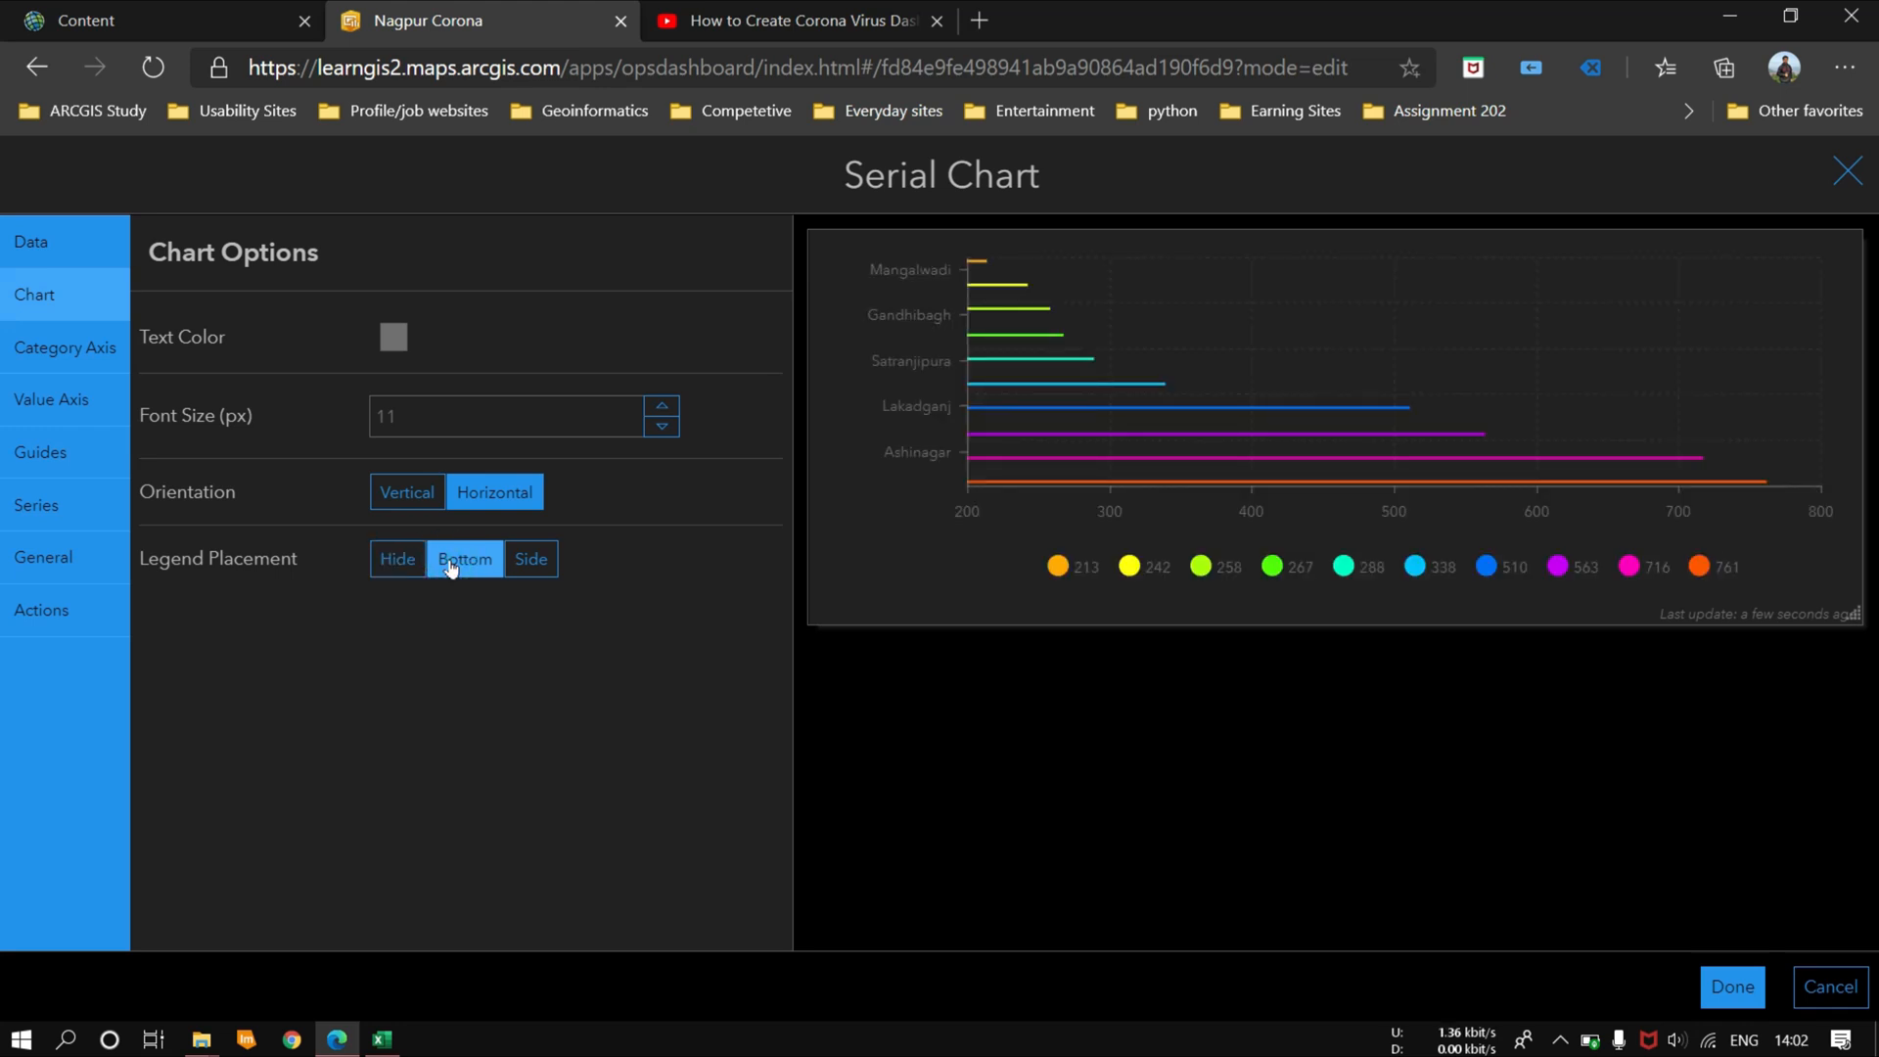
left_click(1722, 990)
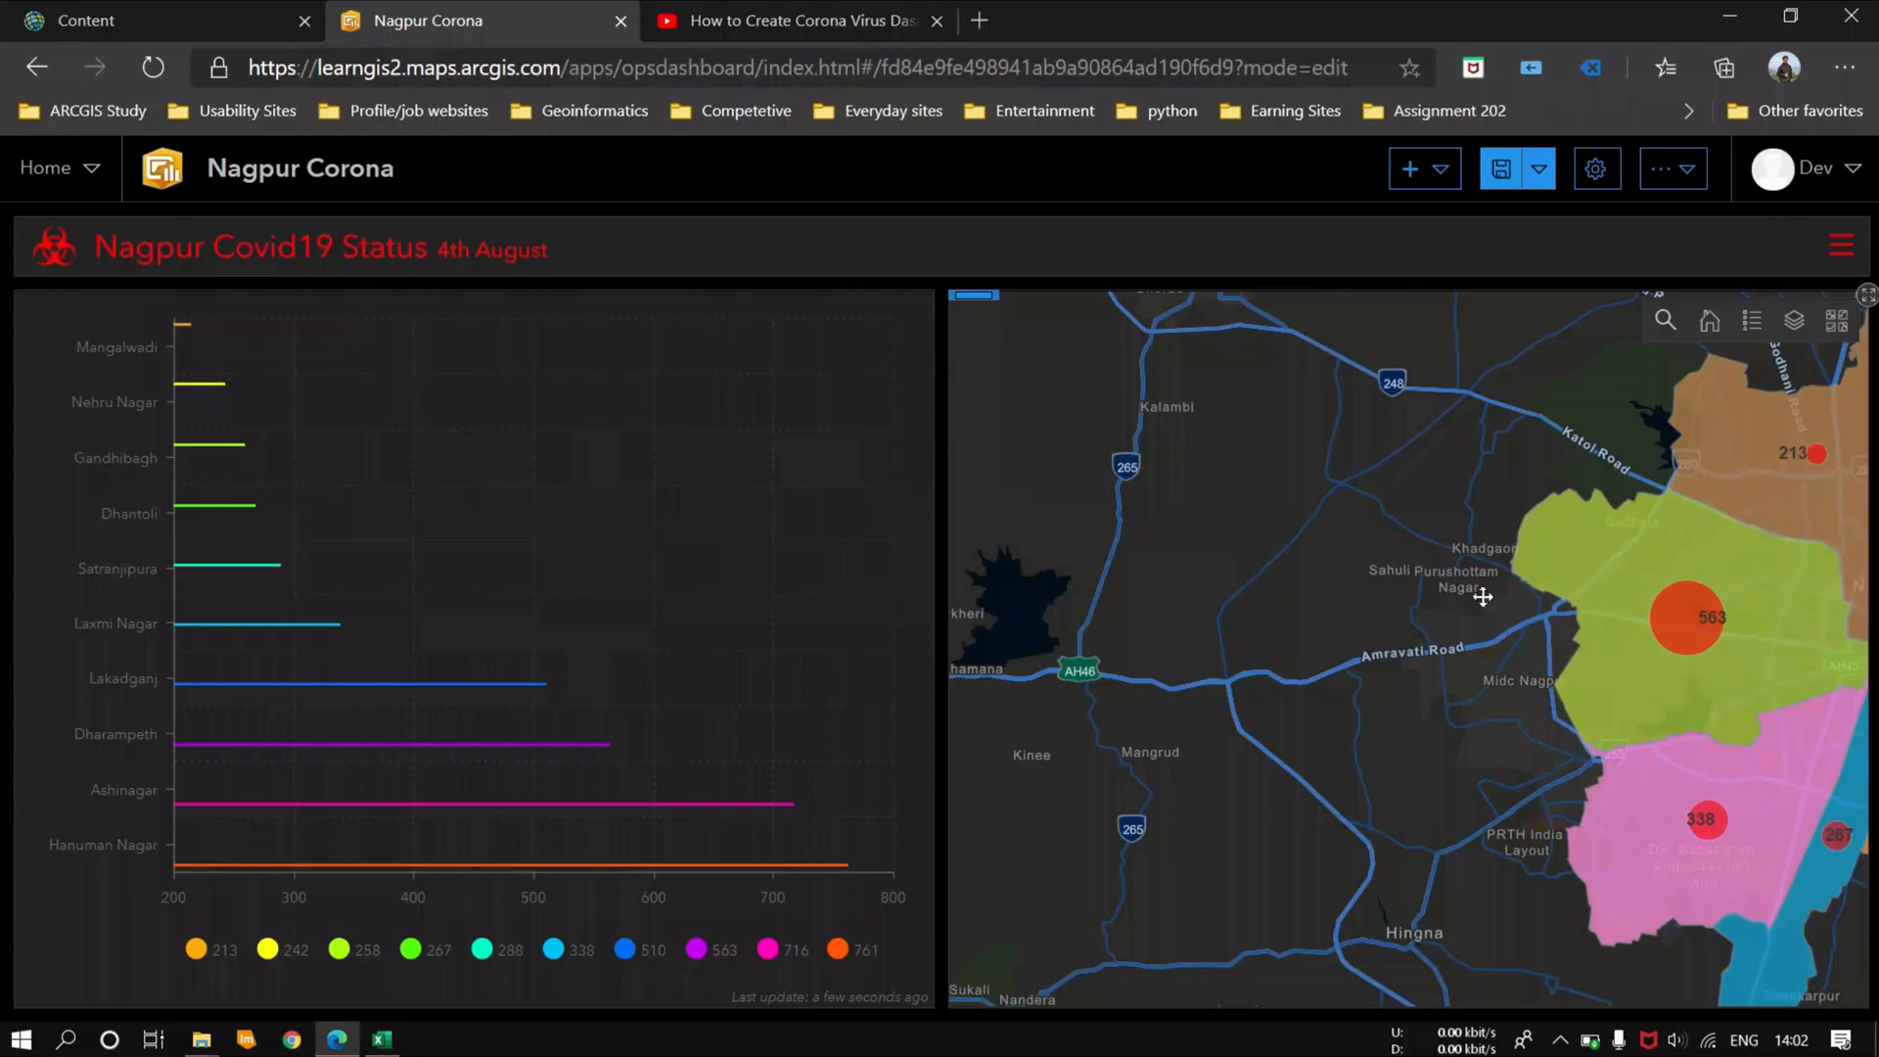
left_click_drag(1481, 595, 1086, 588)
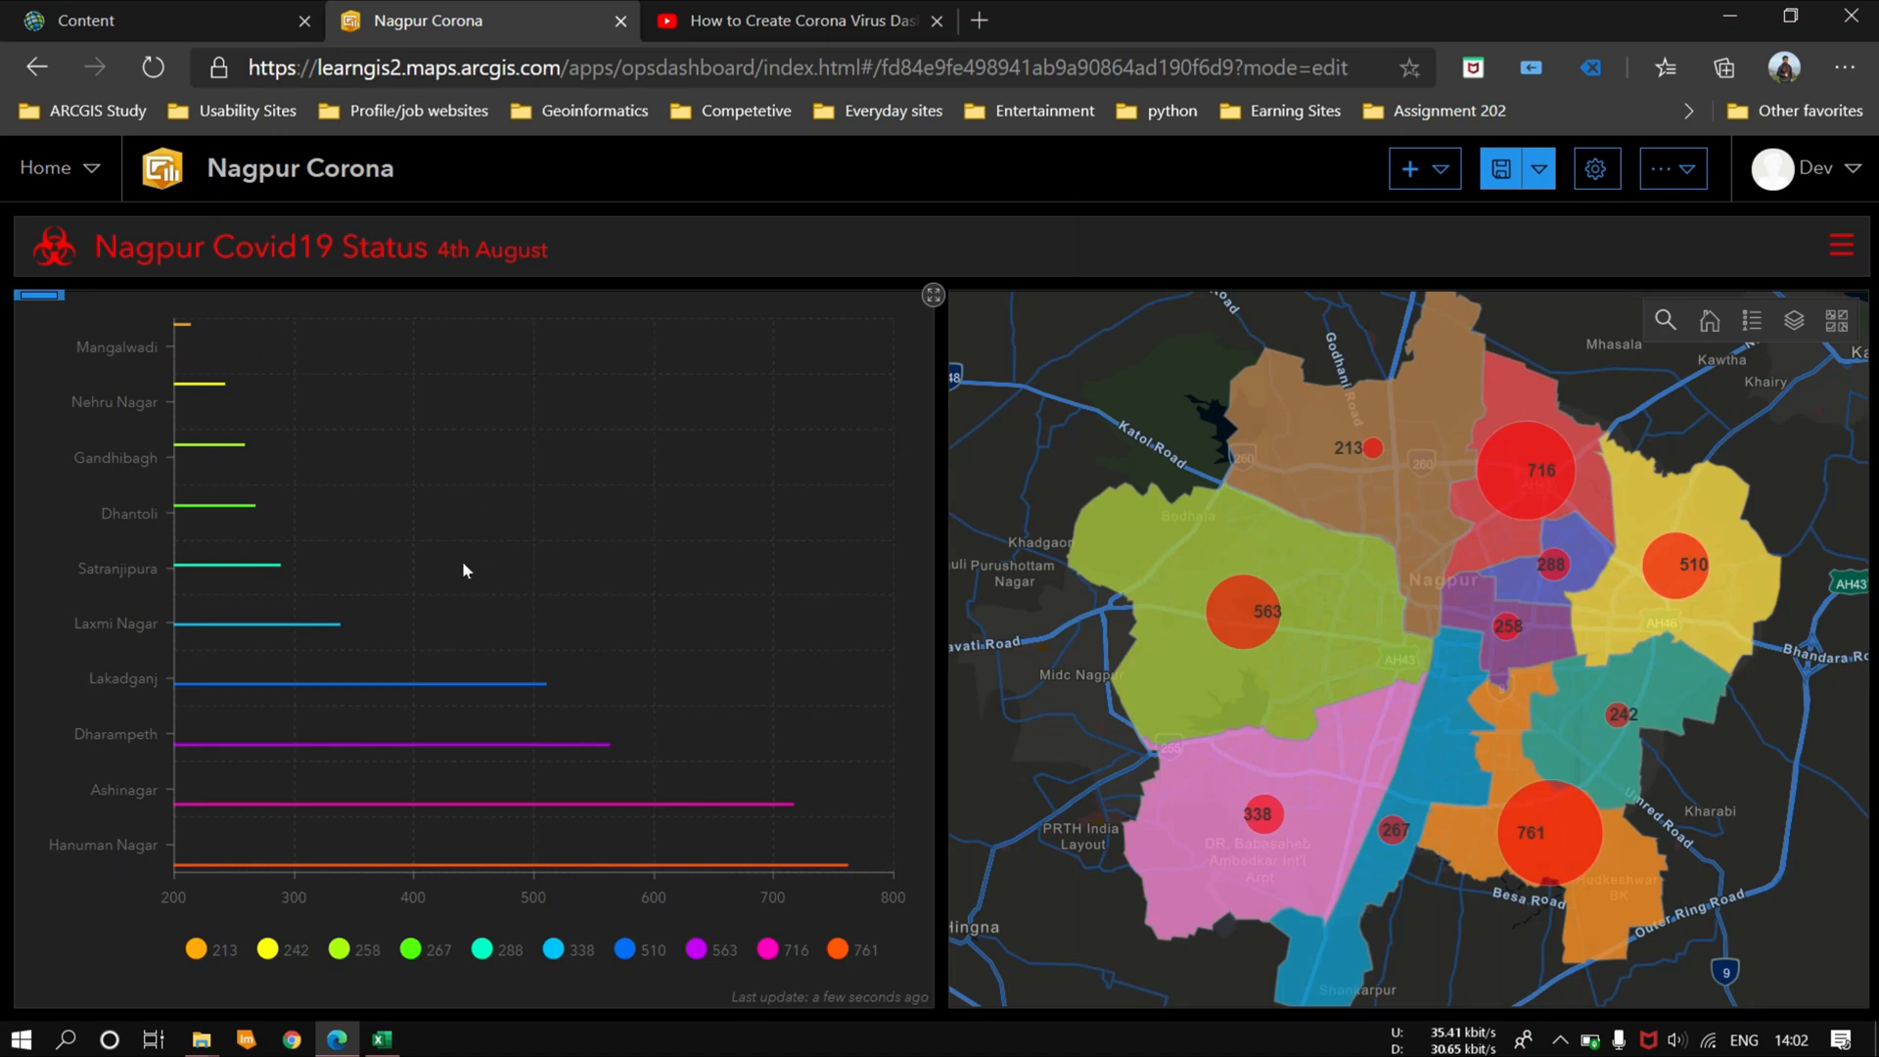
Step: Add a pie chart to the dashboard based on the Nagpur_Covid_data_4th_aug layer
left_click(1421, 169)
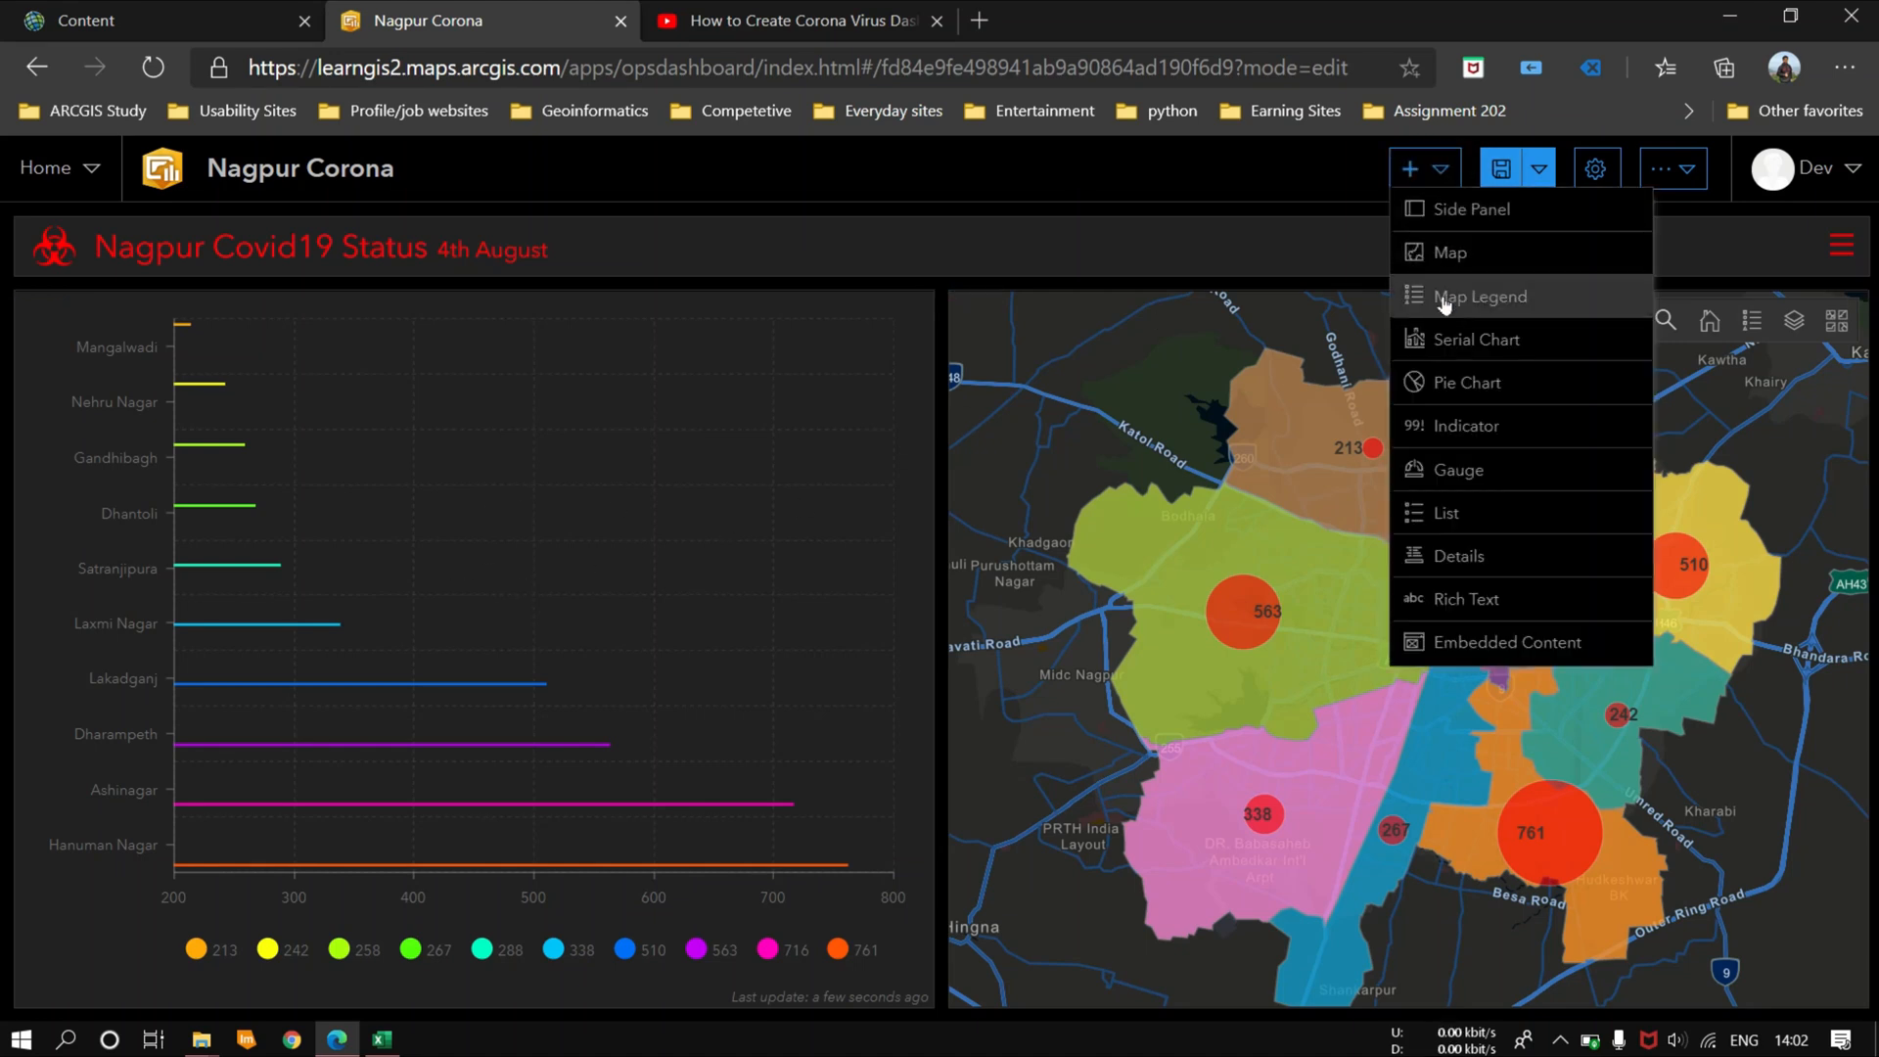
left_click(1469, 385)
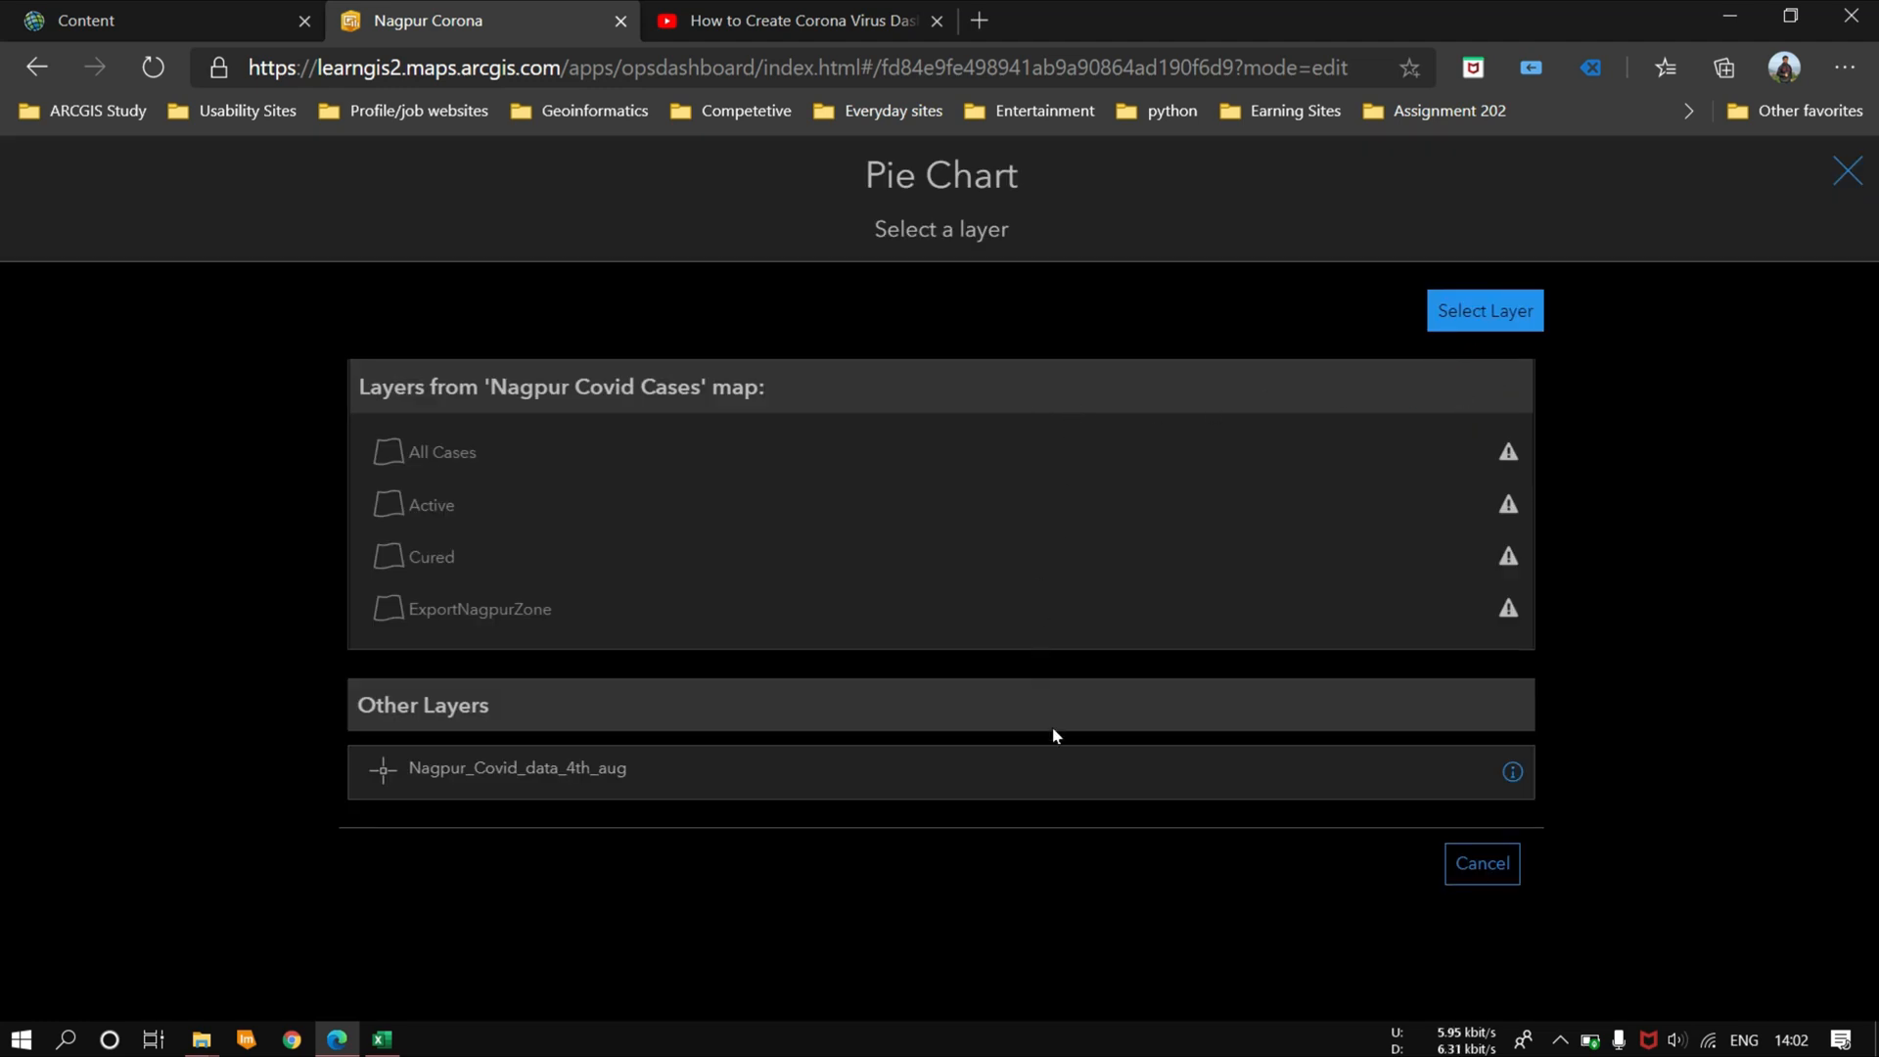
left_click(450, 773)
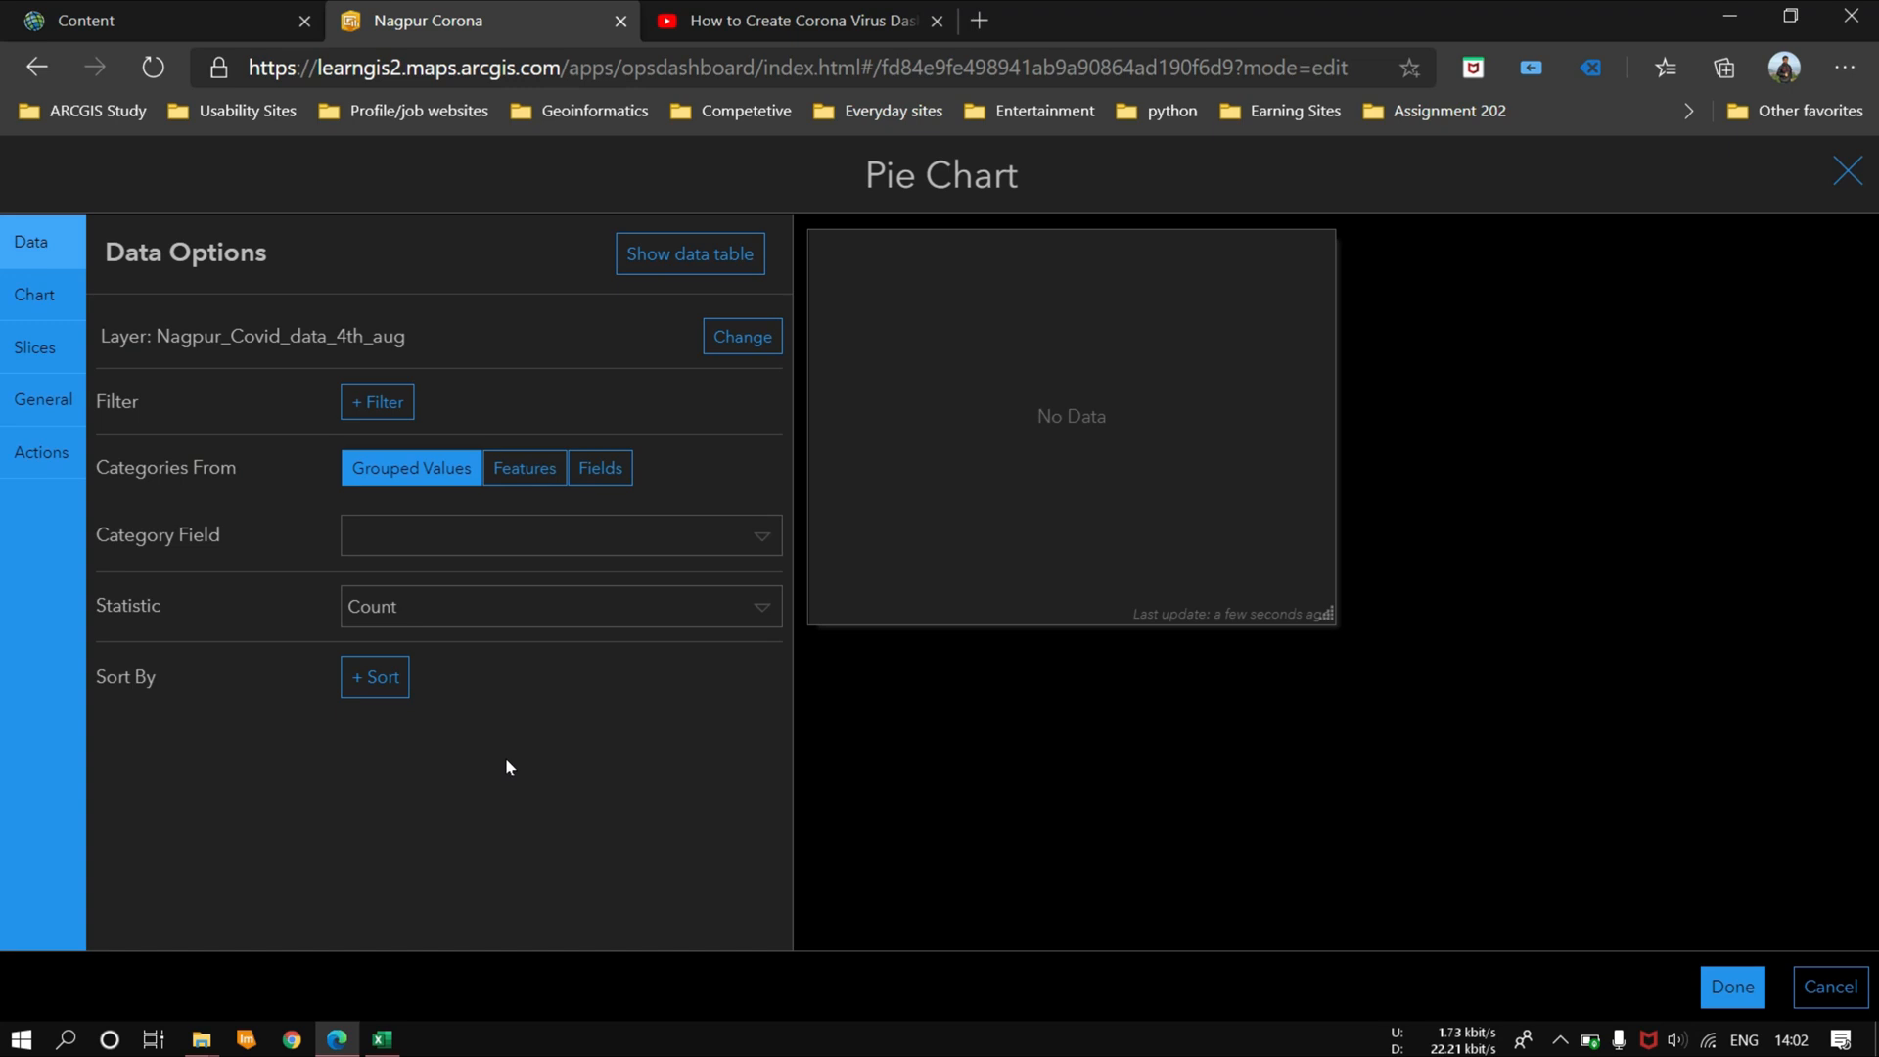
Step: Set the pie chart's category field to Name and its statistic to the Sum of the Active field
left_click(461, 535)
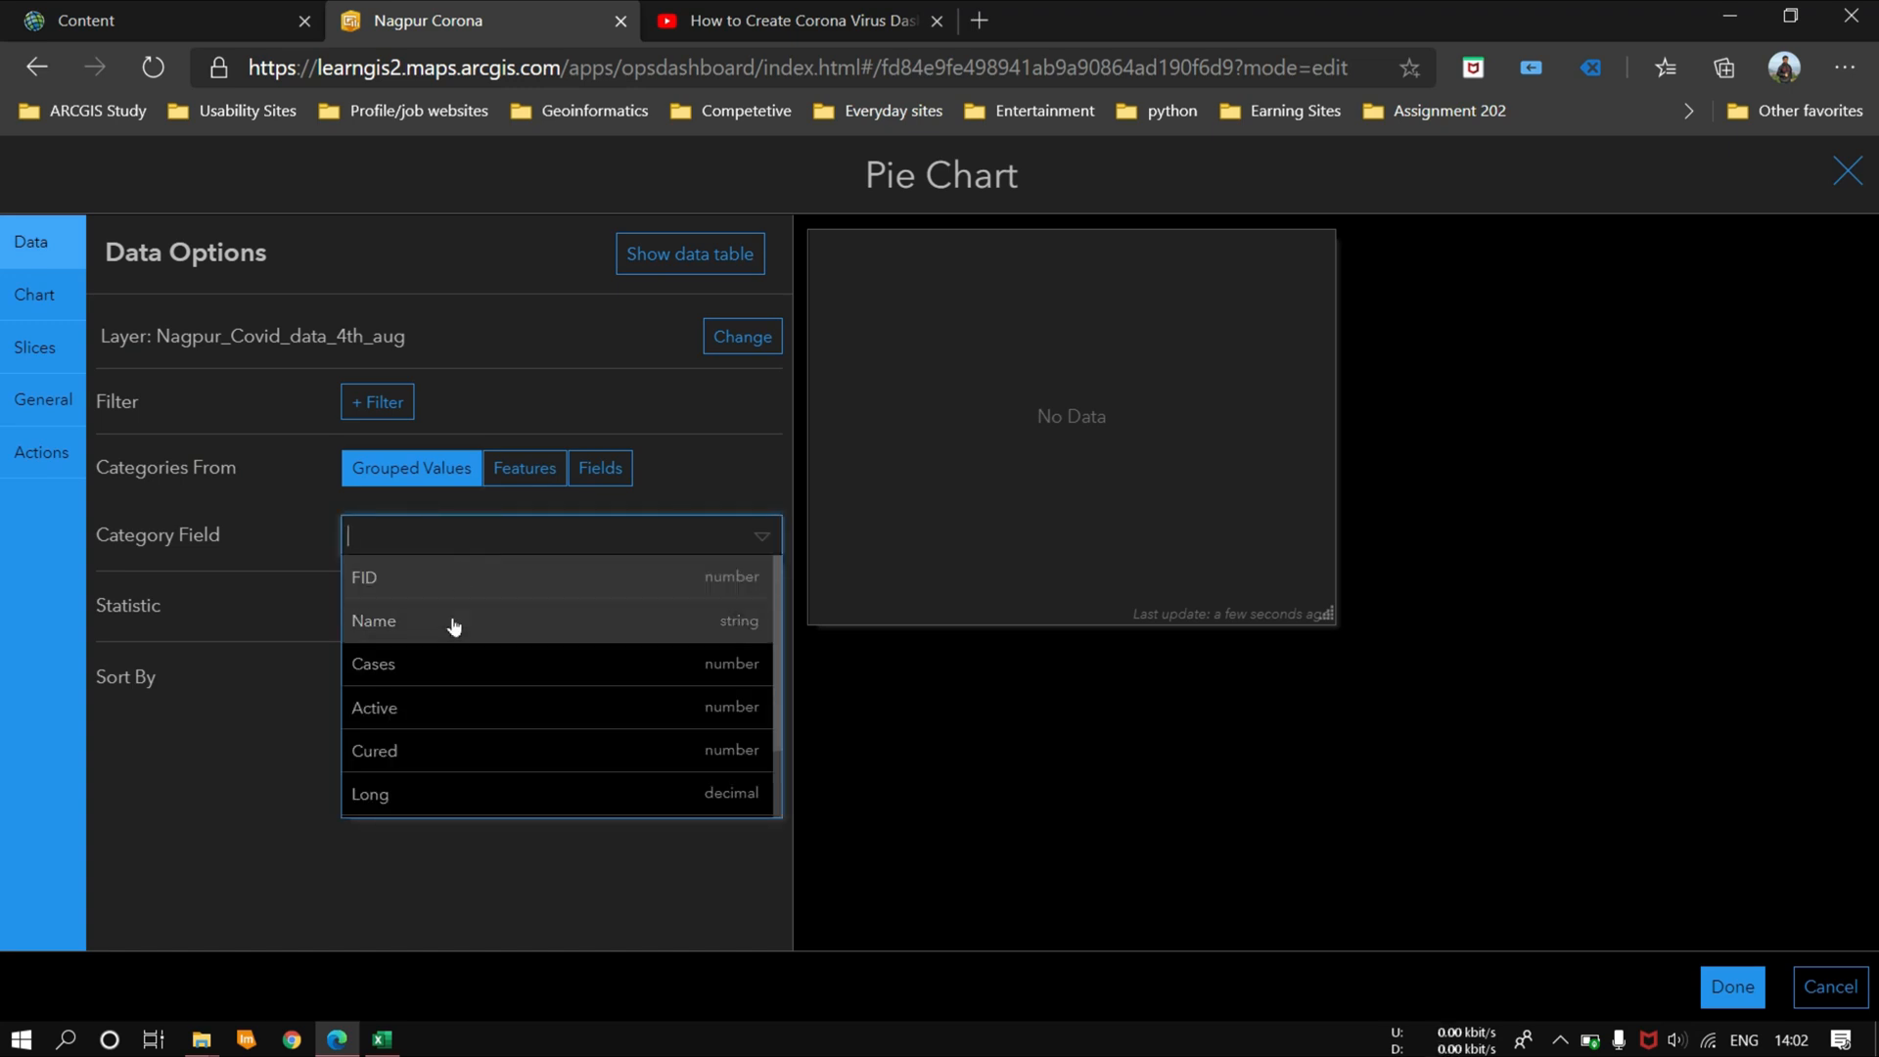
left_click(448, 719)
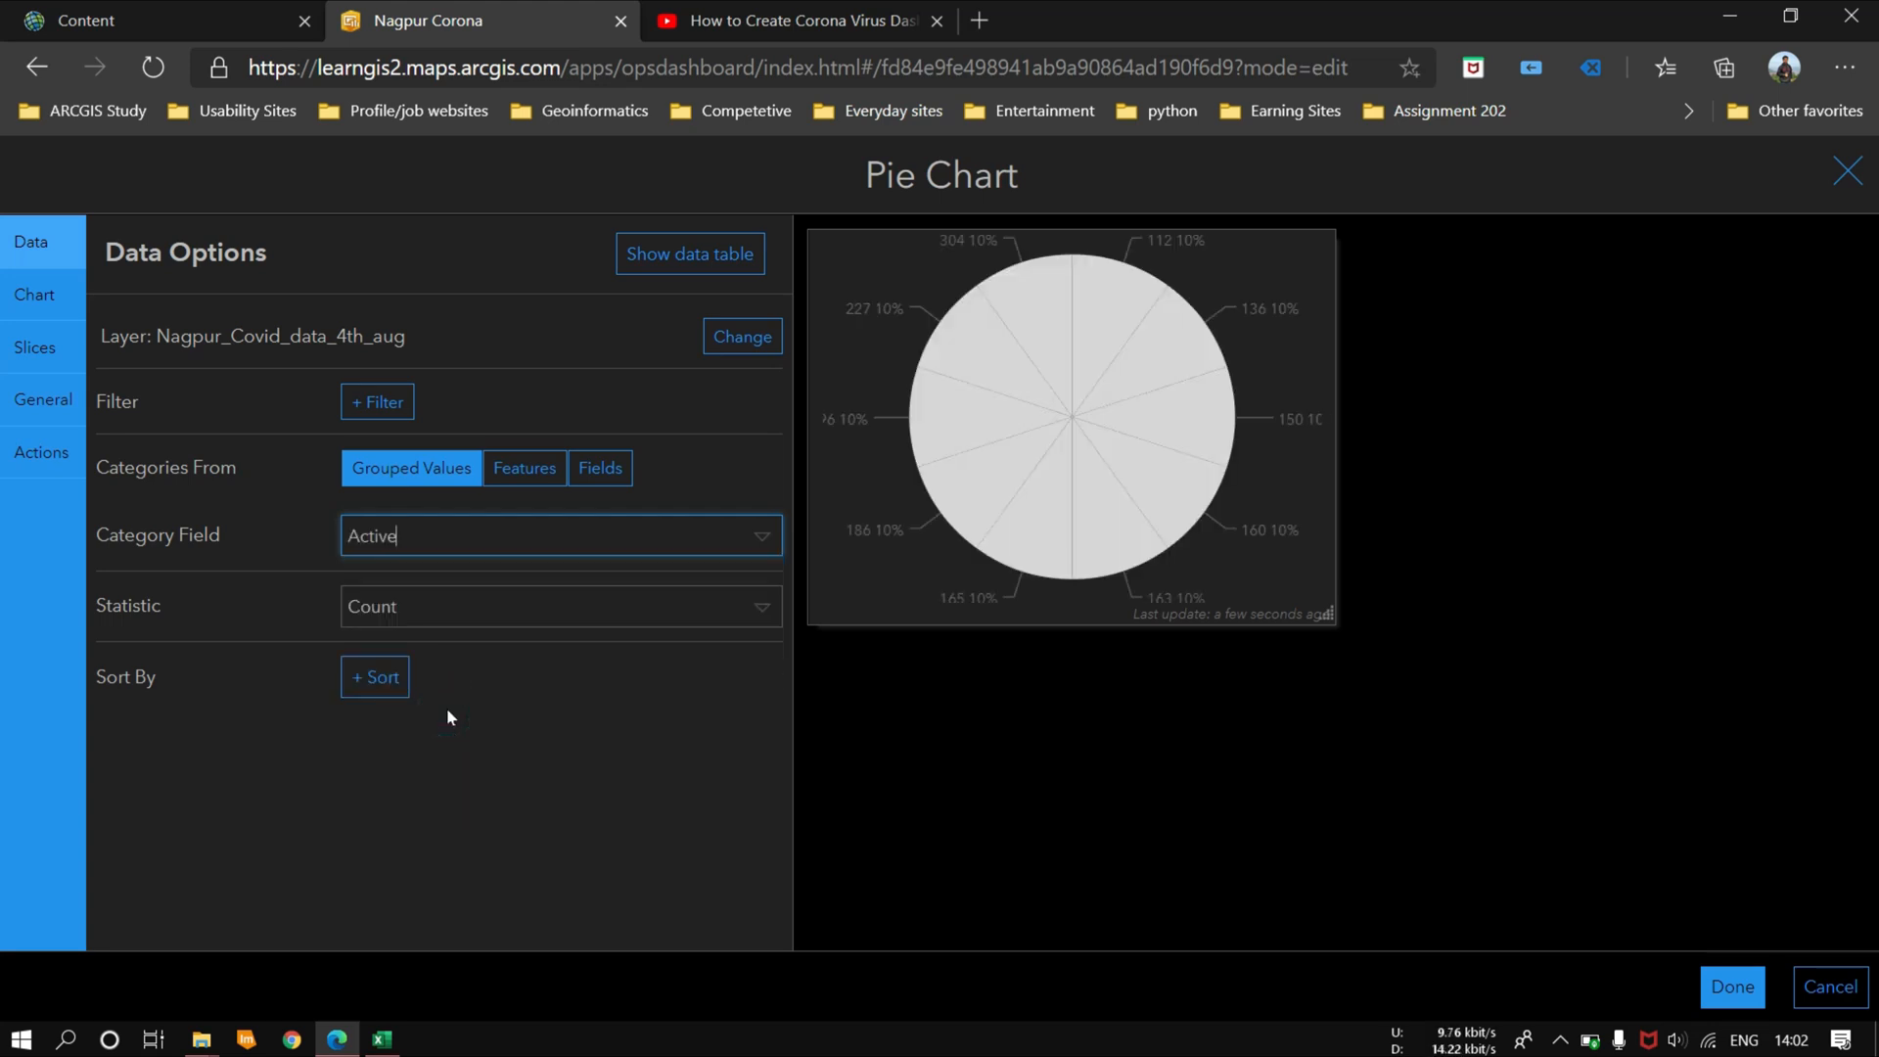
left_click(758, 546)
left_click(467, 624)
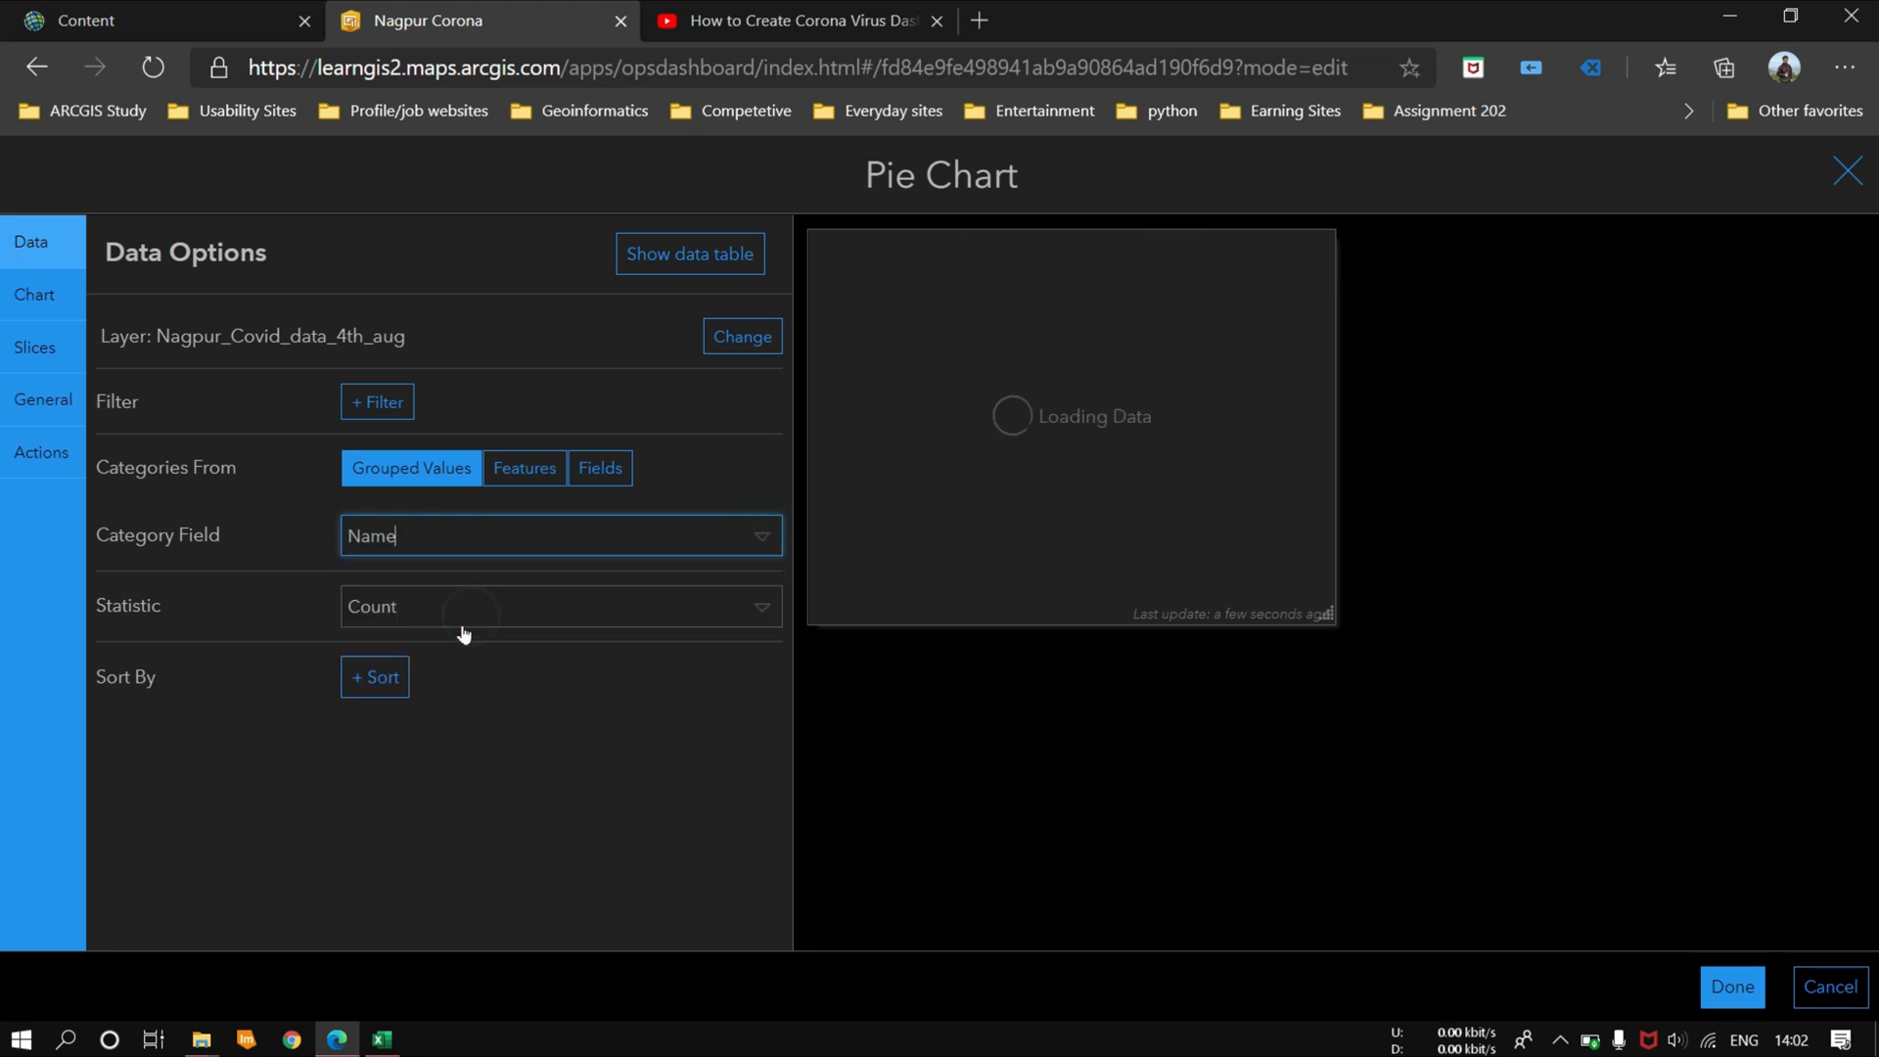
left_click(721, 608)
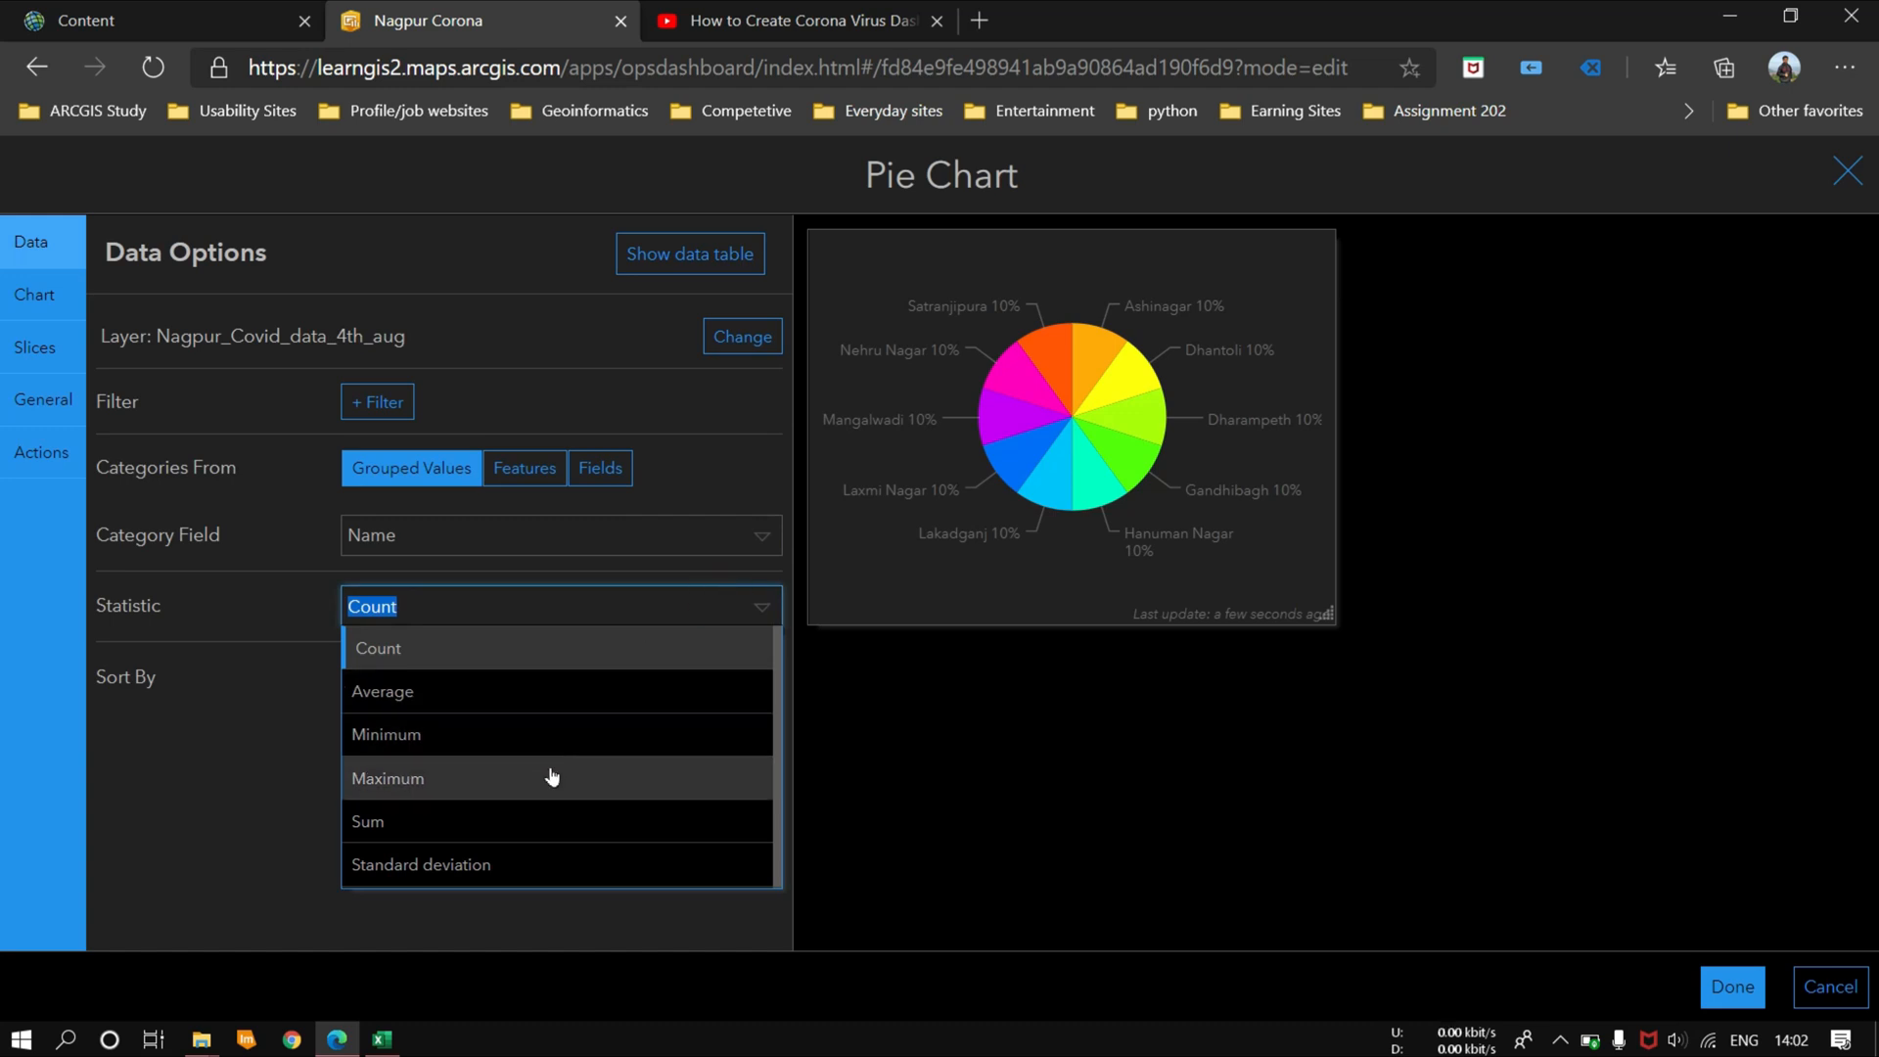
left_click(550, 820)
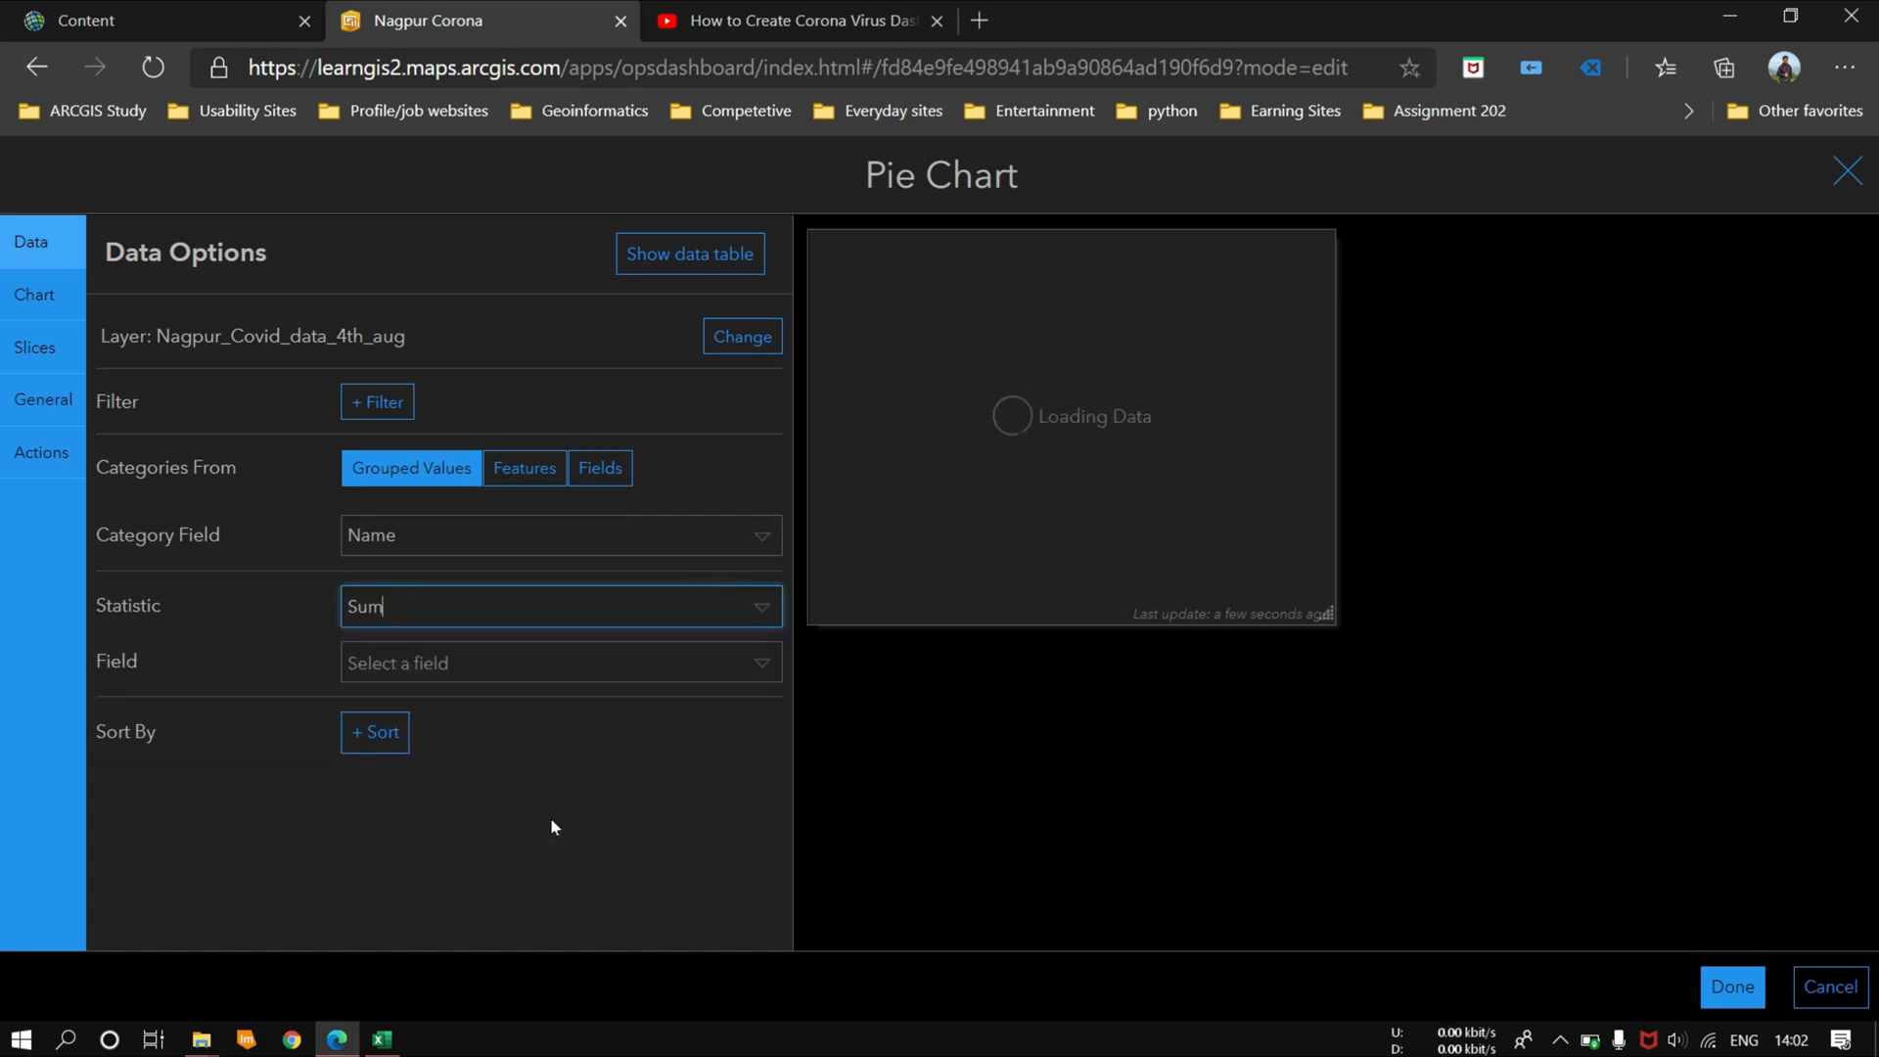
left_click(668, 663)
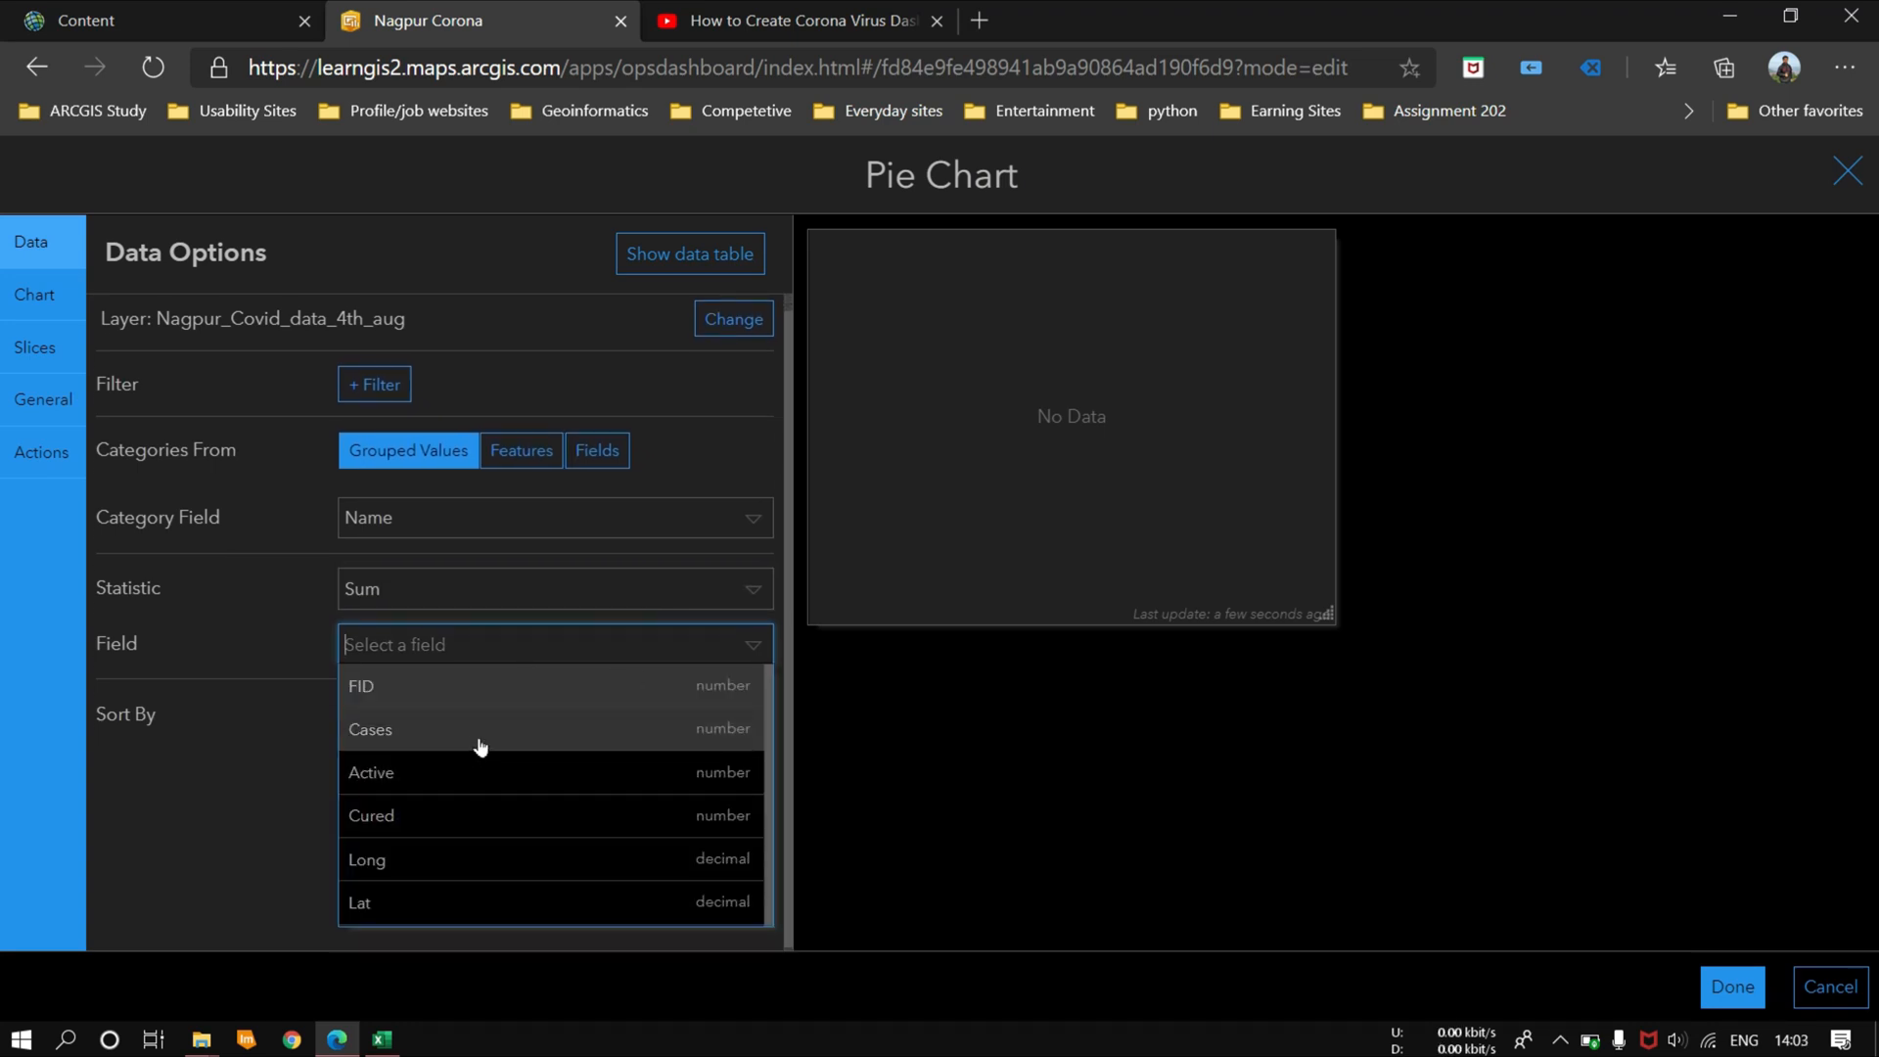
left_click(419, 775)
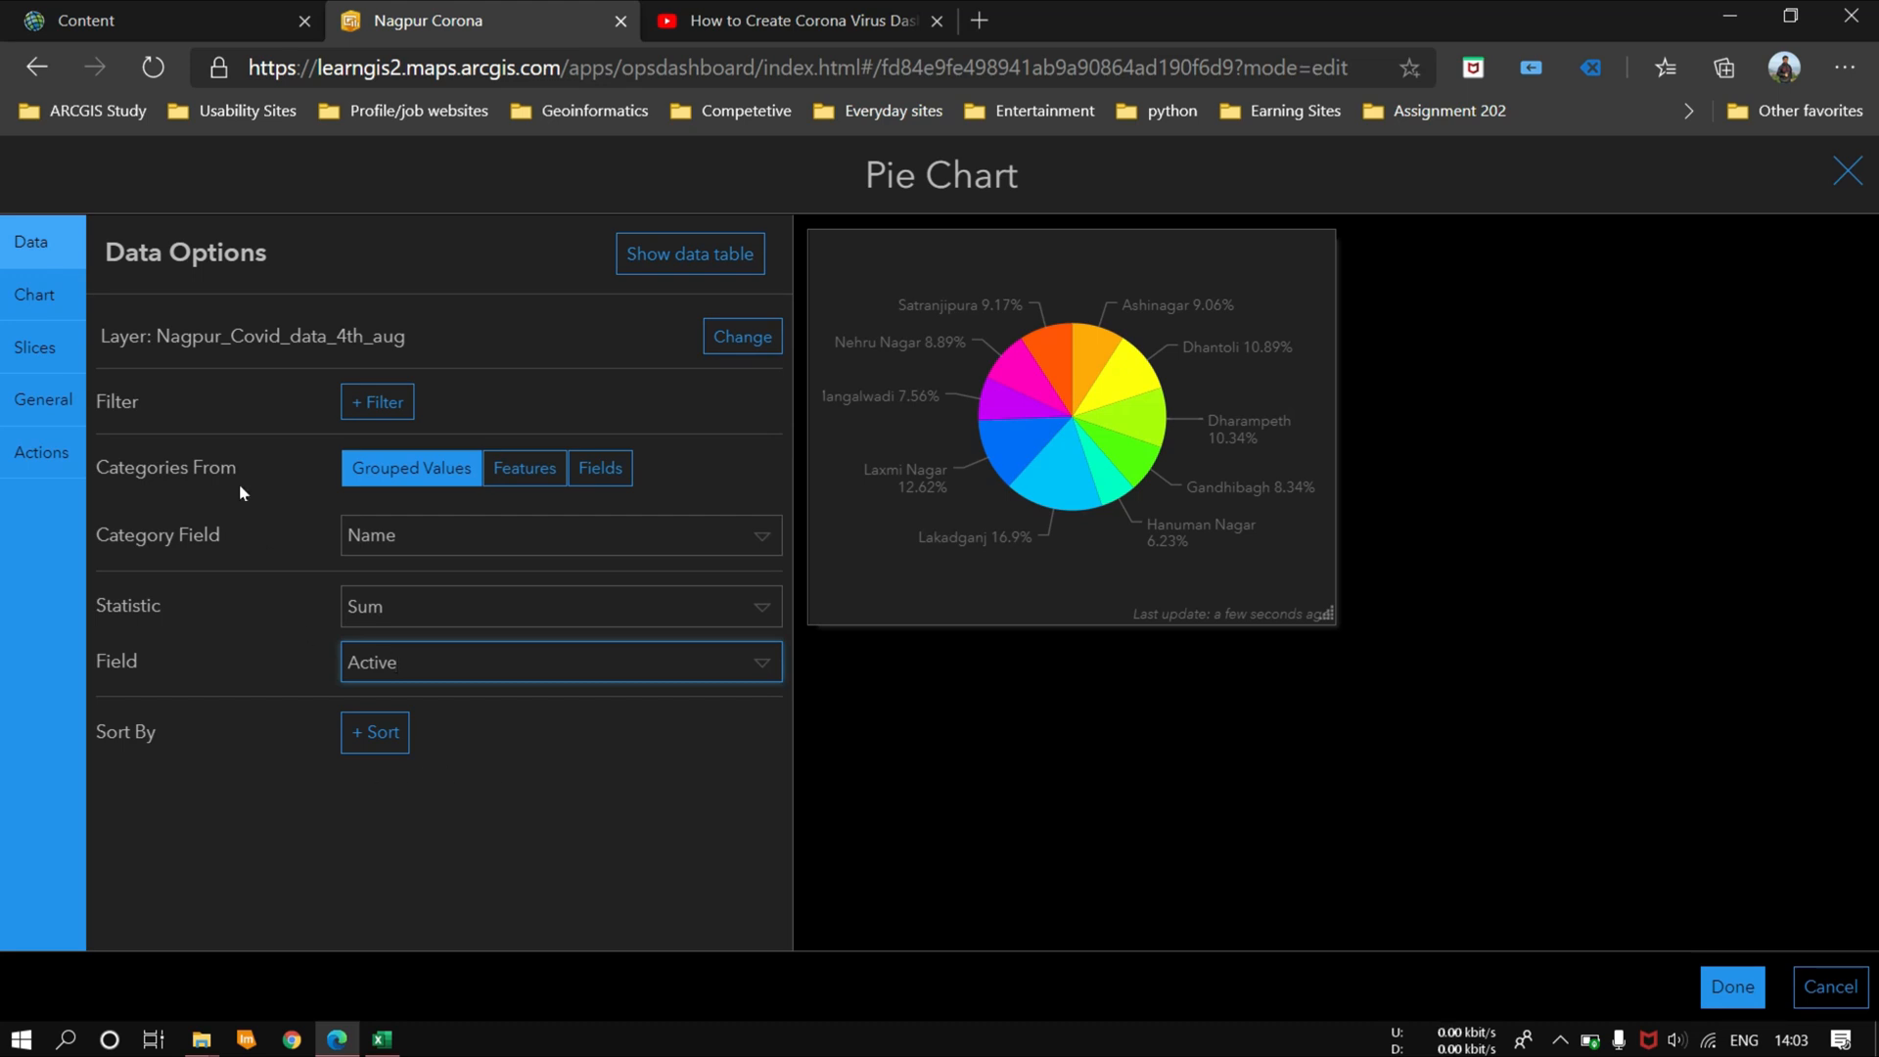
Step: Review the pie chart's label, legend and formatting options, and finish the chart without changing them
left_click(34, 295)
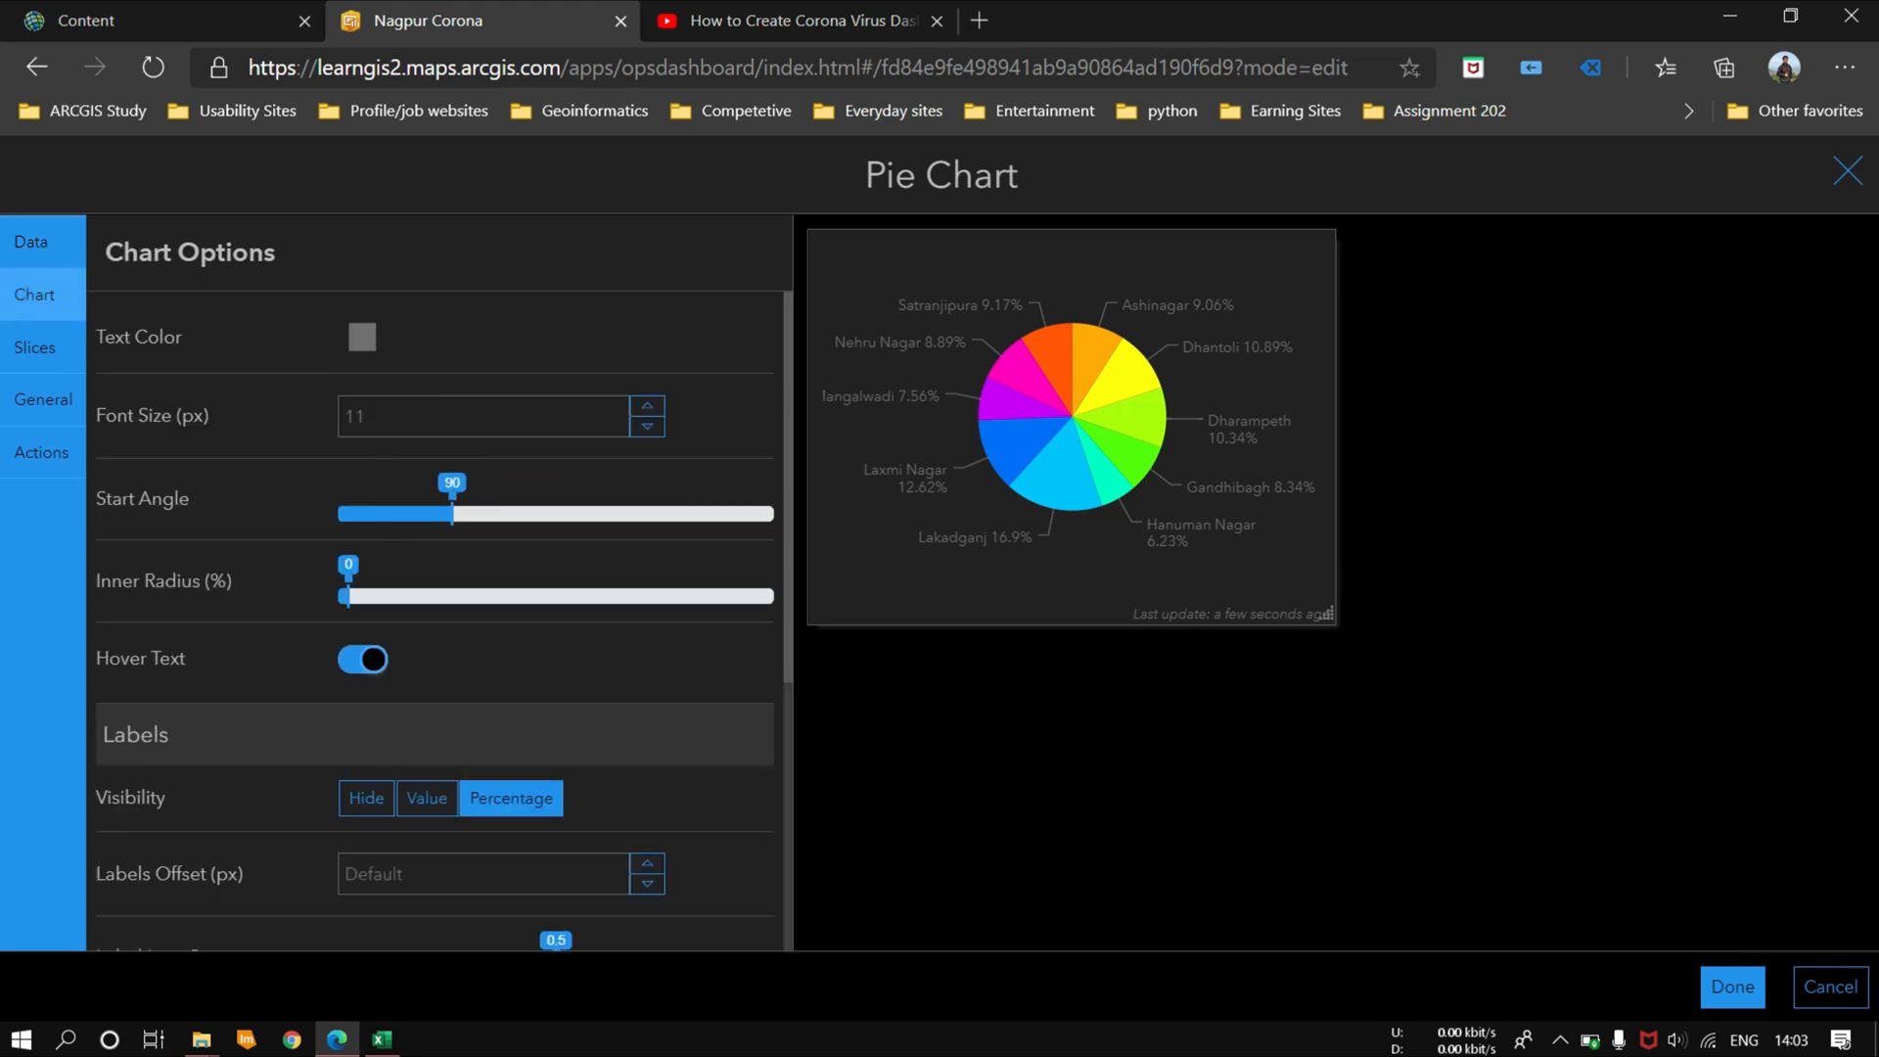
scroll(528, 758, "down", 5)
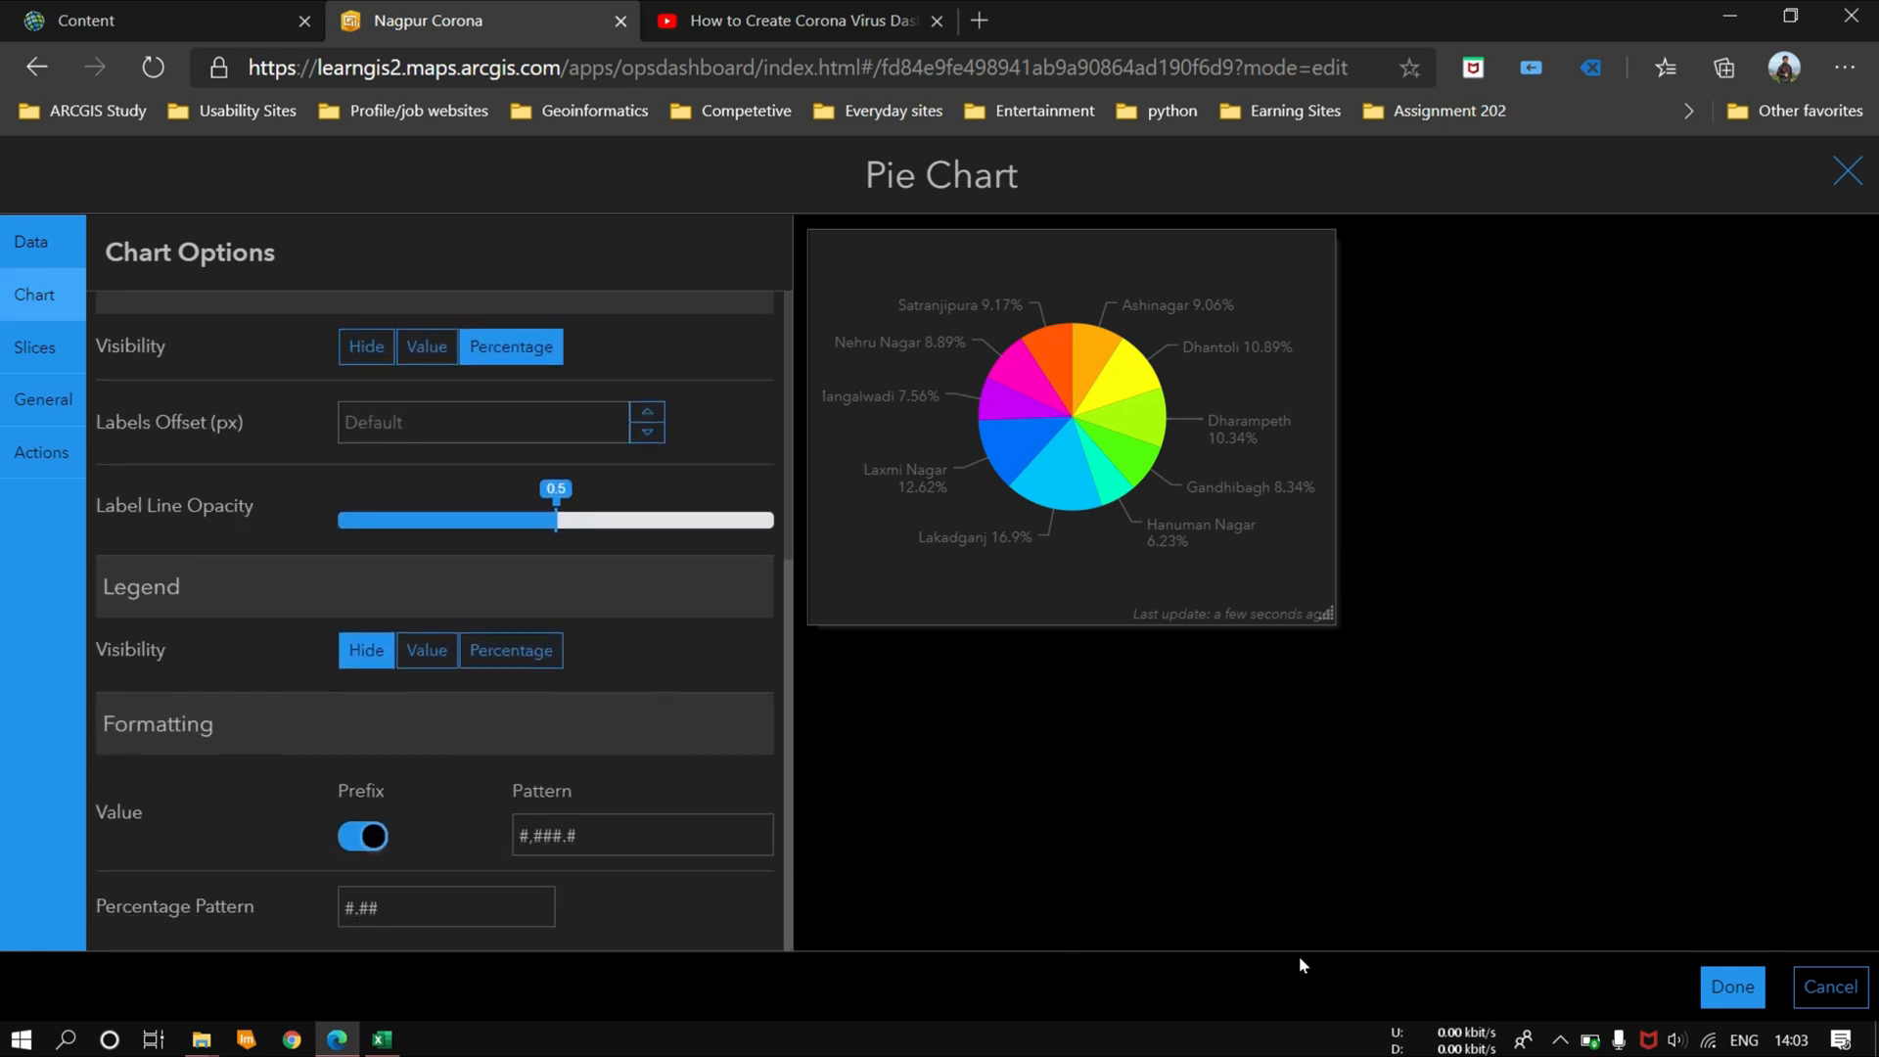
left_click(1737, 988)
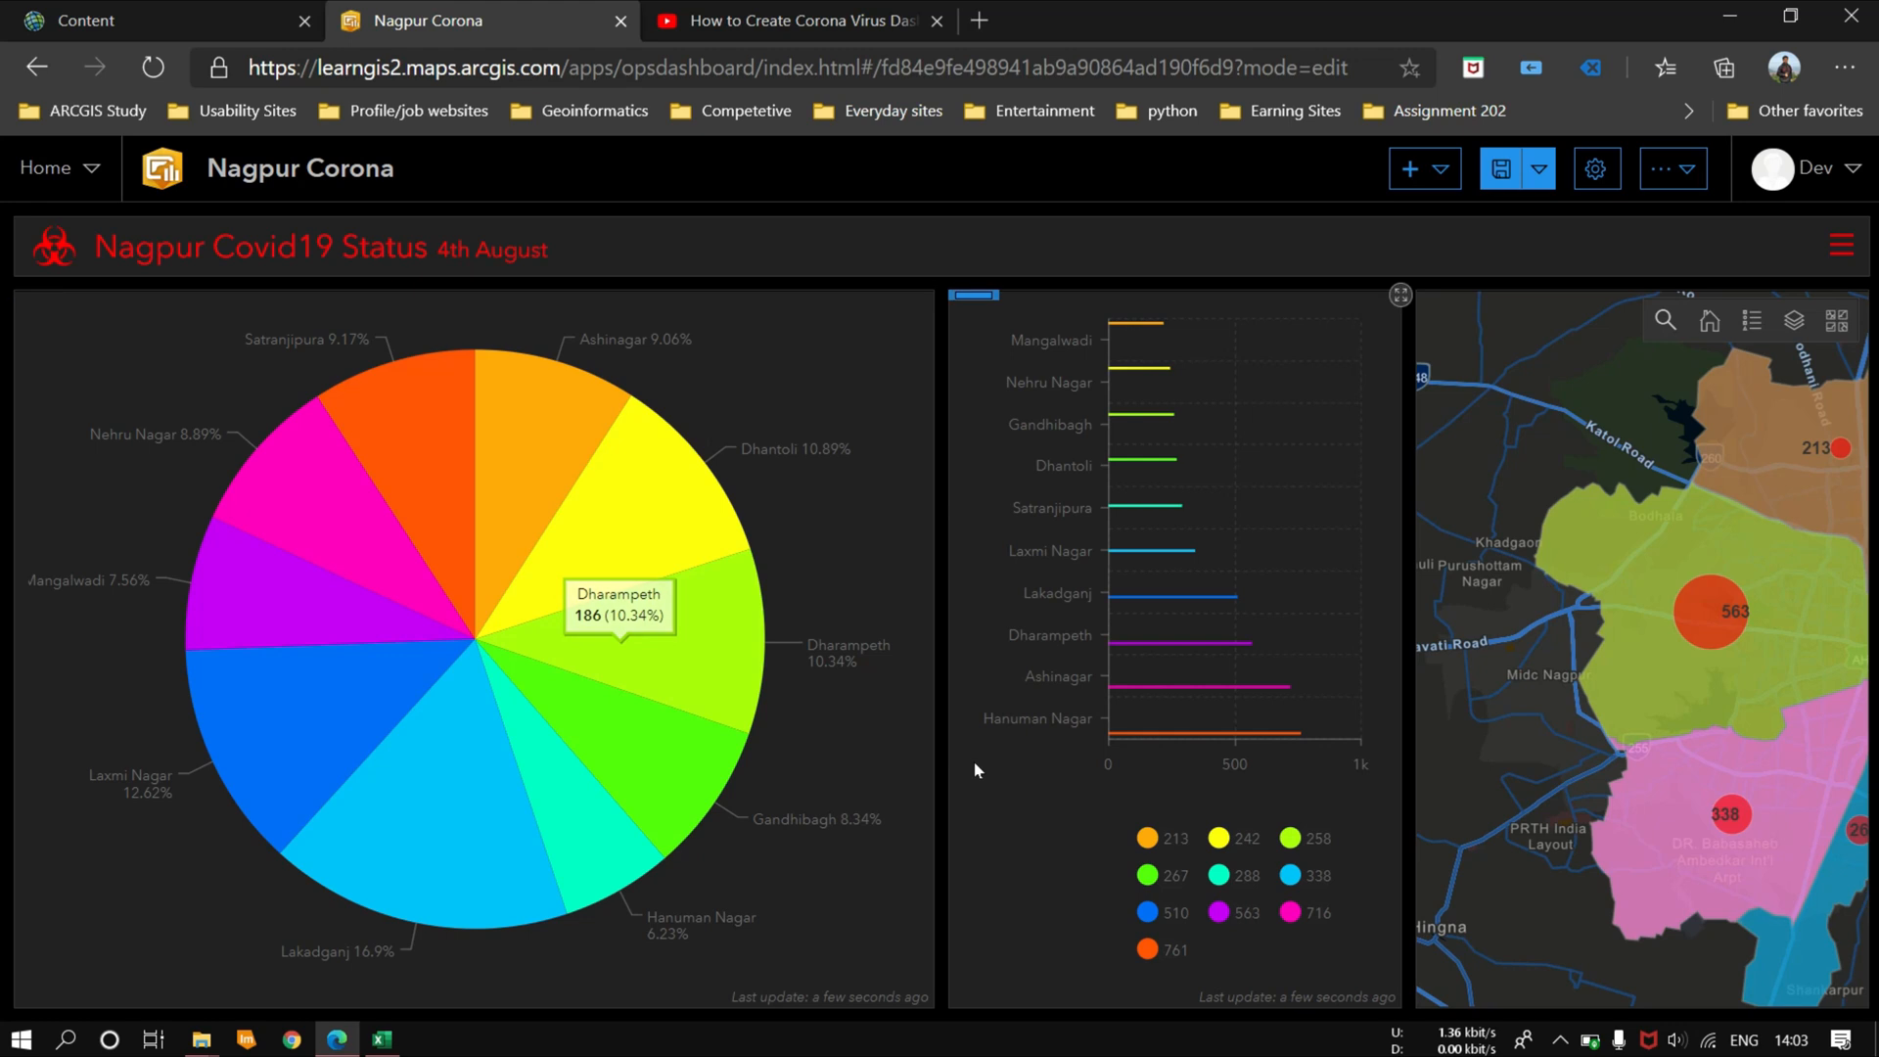
Step: Add an indicator to the dashboard based on the Nagpur_Covid_data_4th_aug layer
left_click(1438, 170)
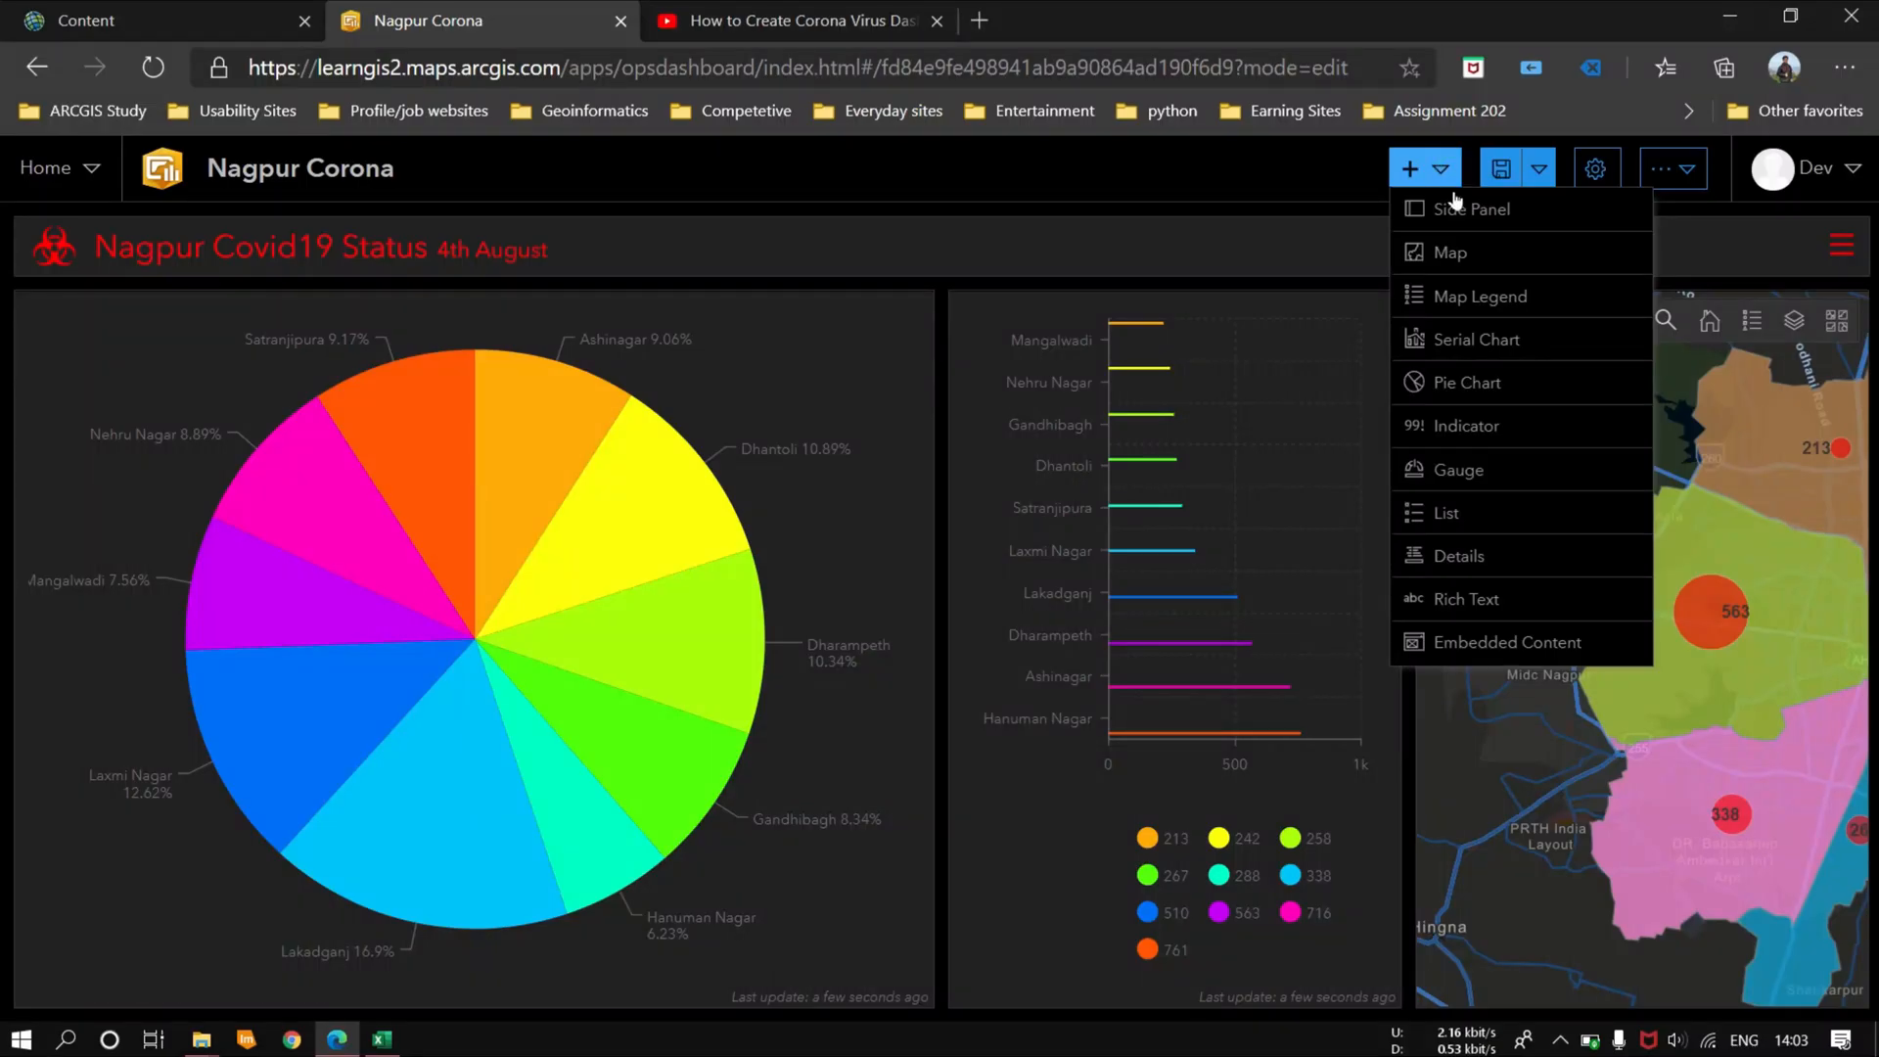
left_click(1485, 424)
left_click(578, 769)
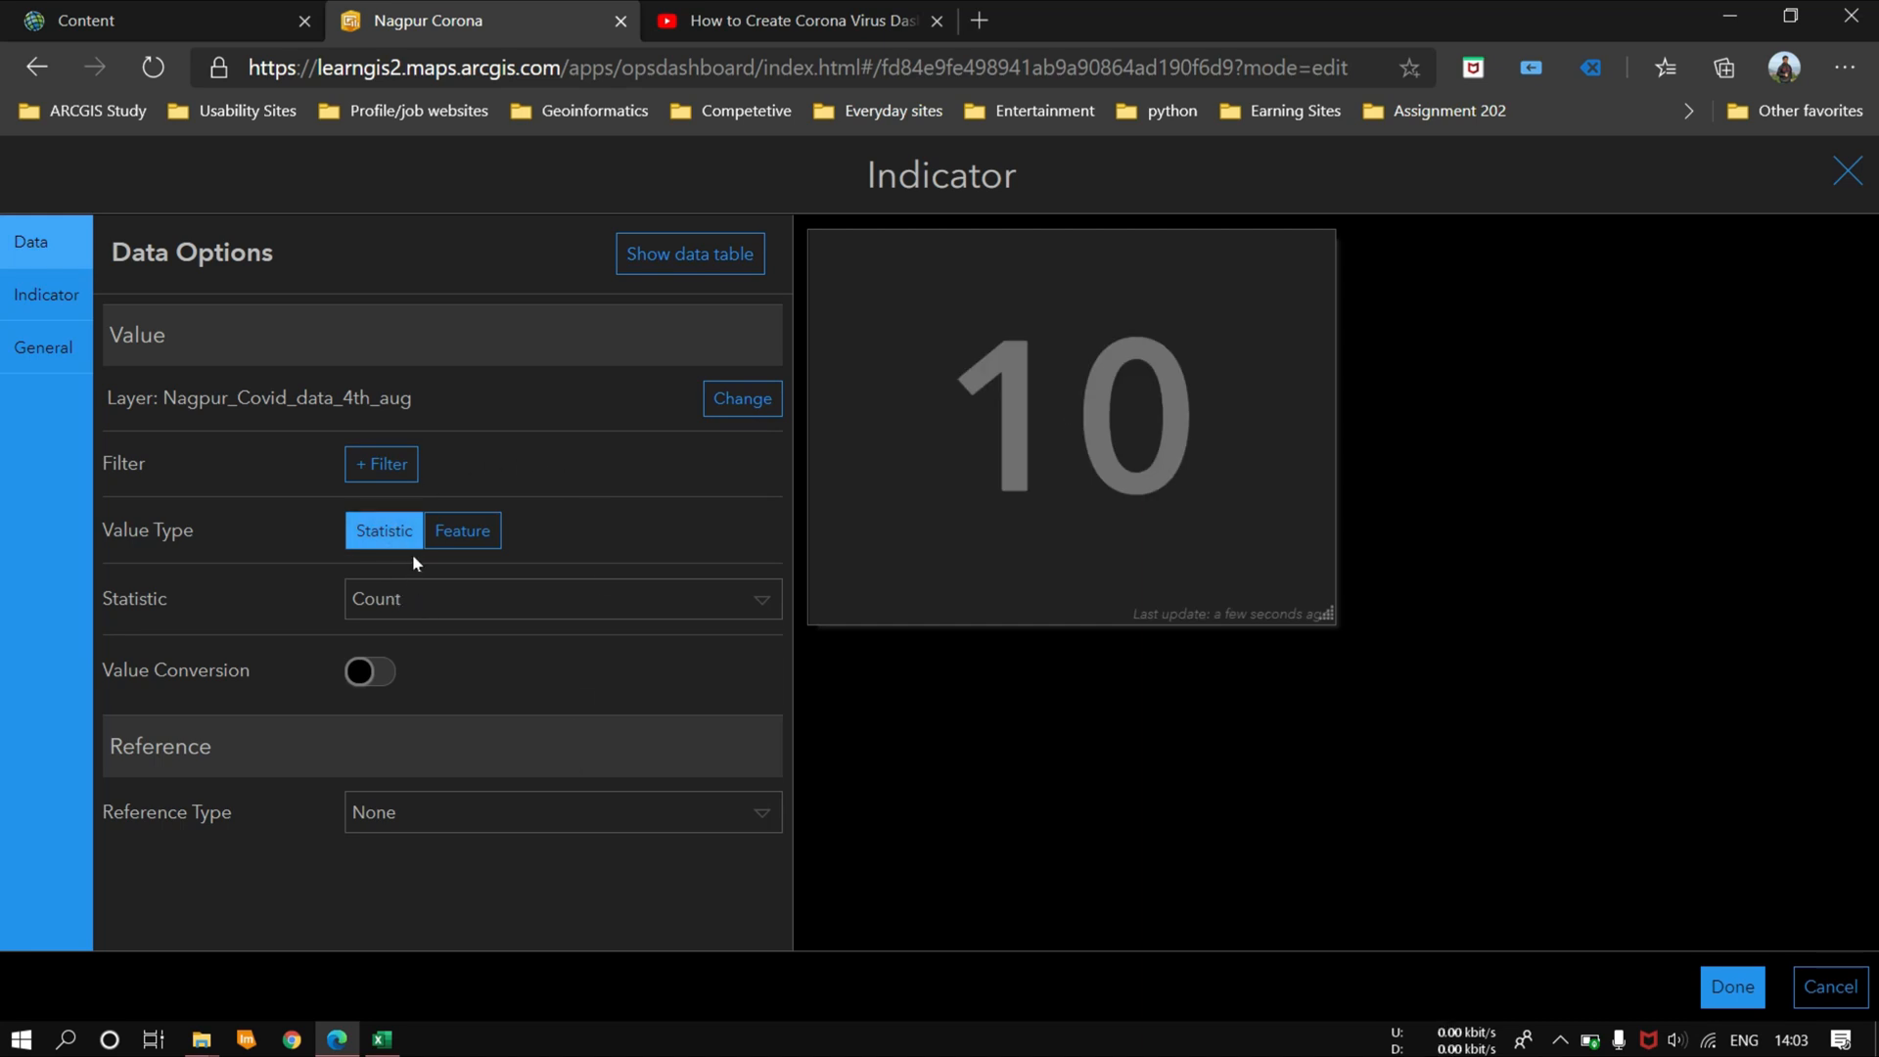
Step: Set the indicator's statistic to the Sum of the Cured field
left_click(461, 597)
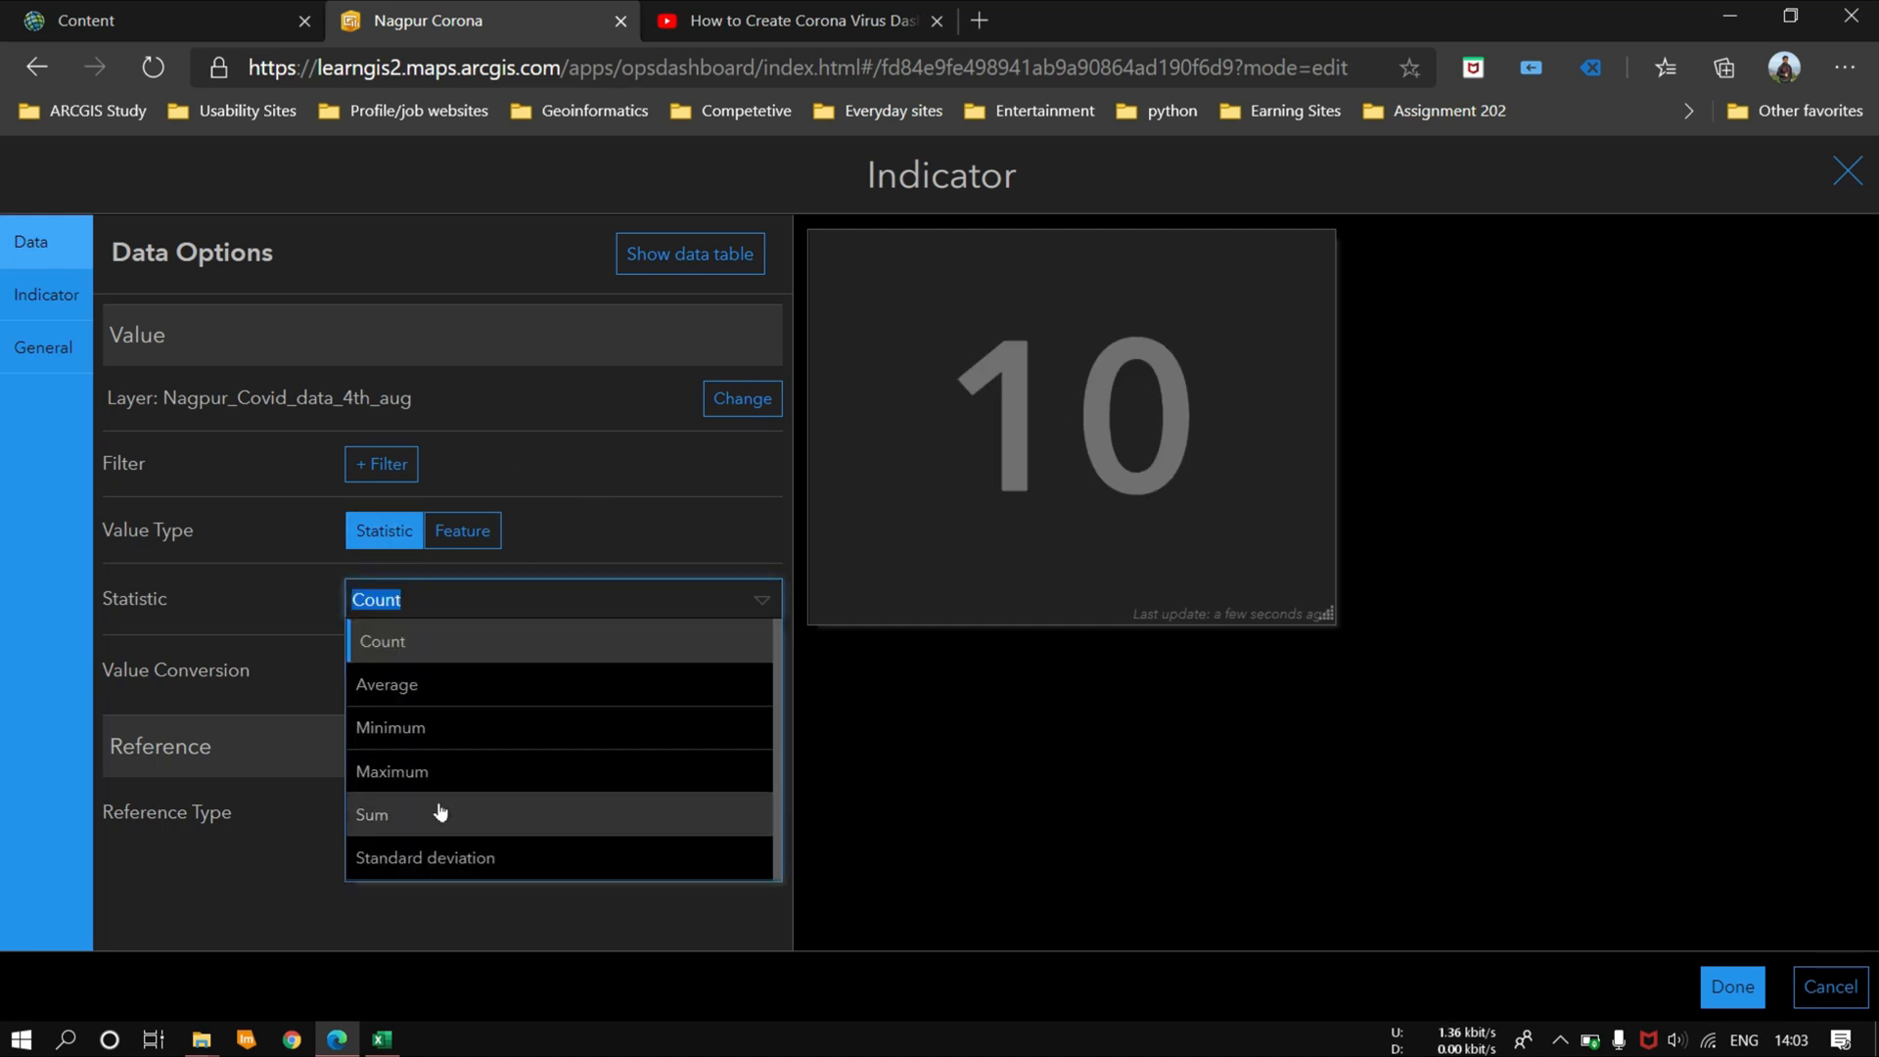
left_click(495, 812)
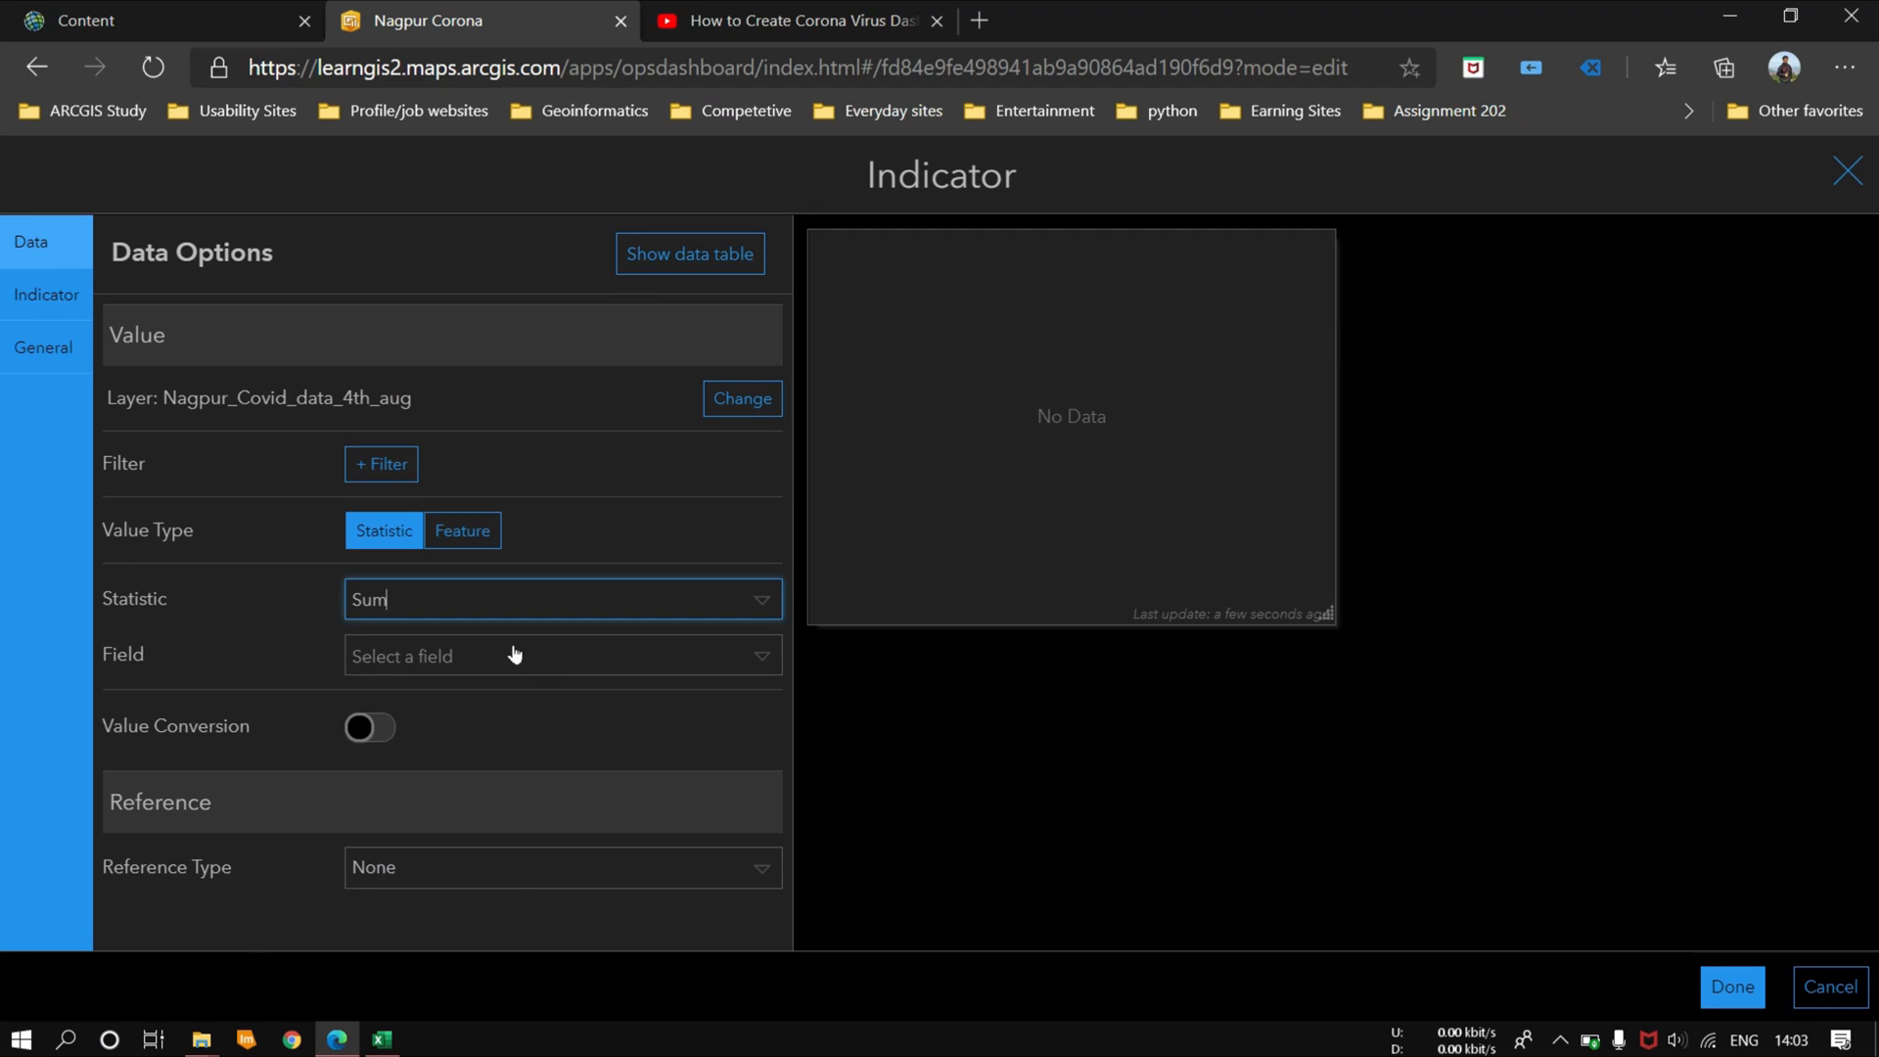
left_click(514, 654)
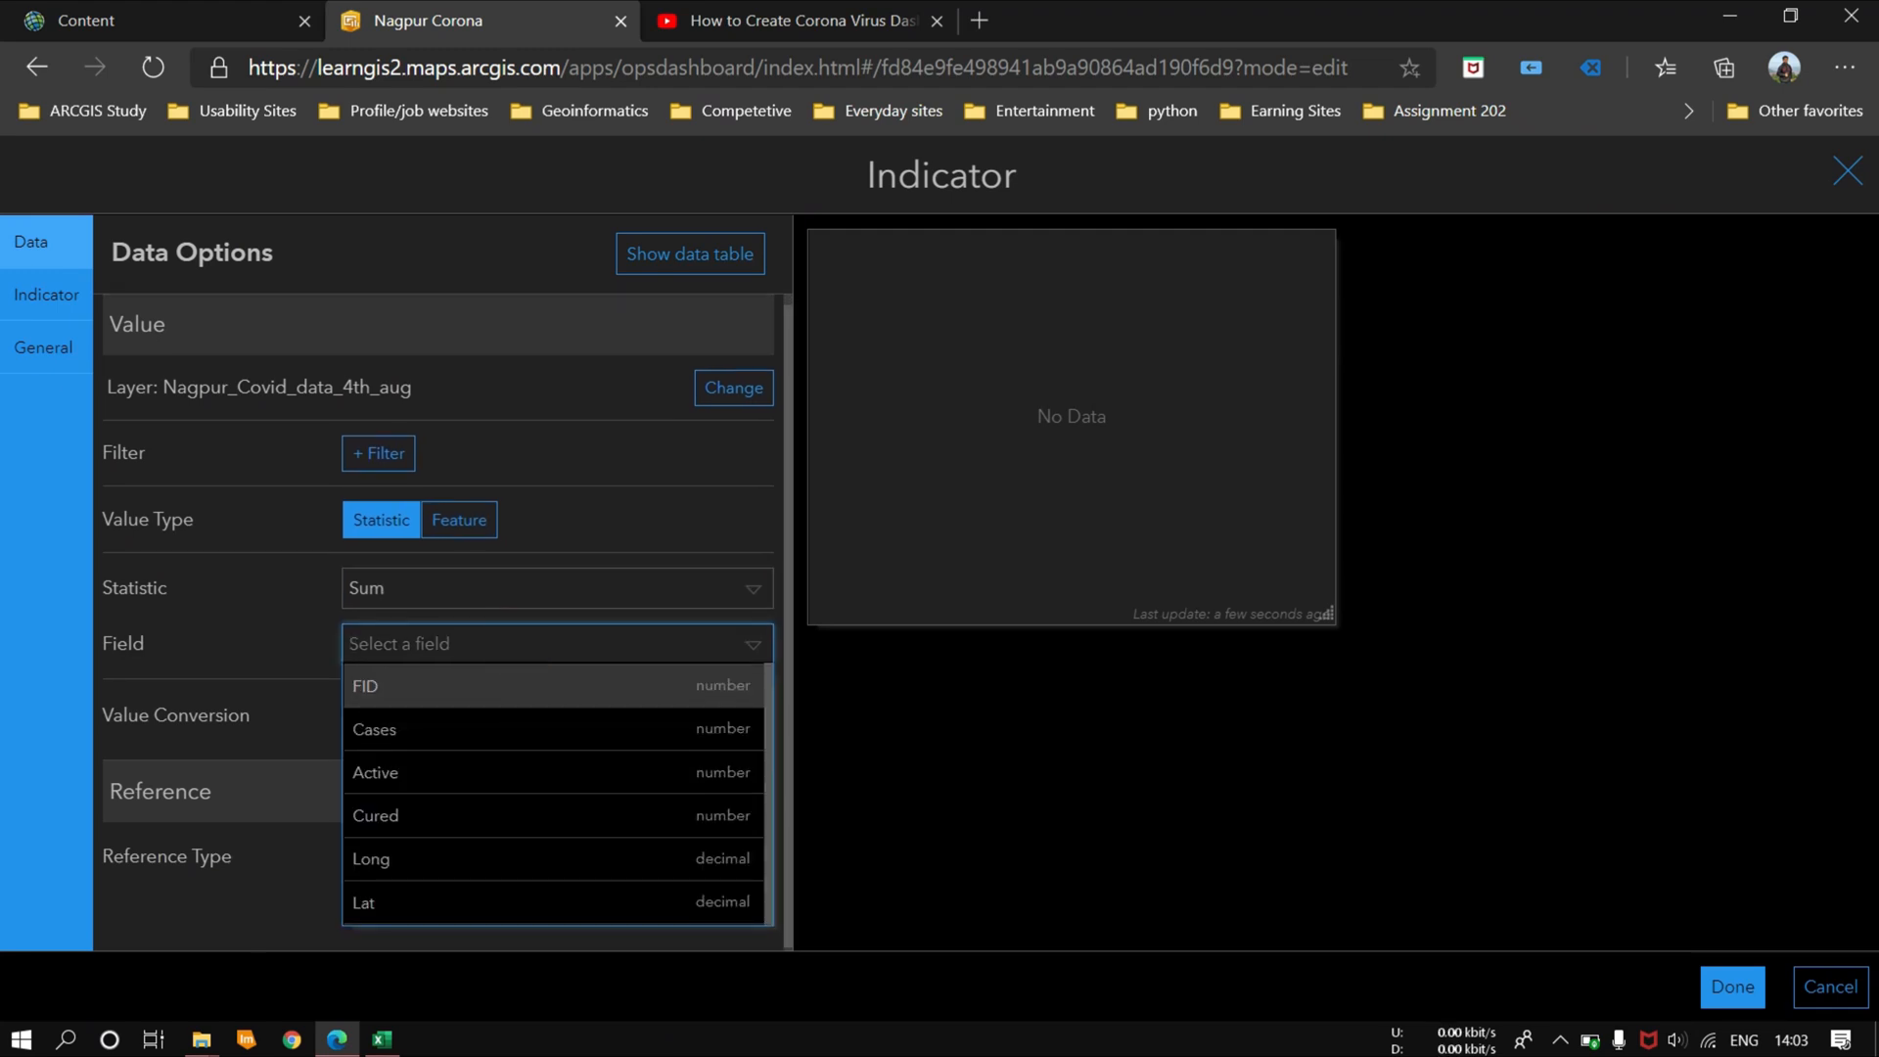
left_click(454, 730)
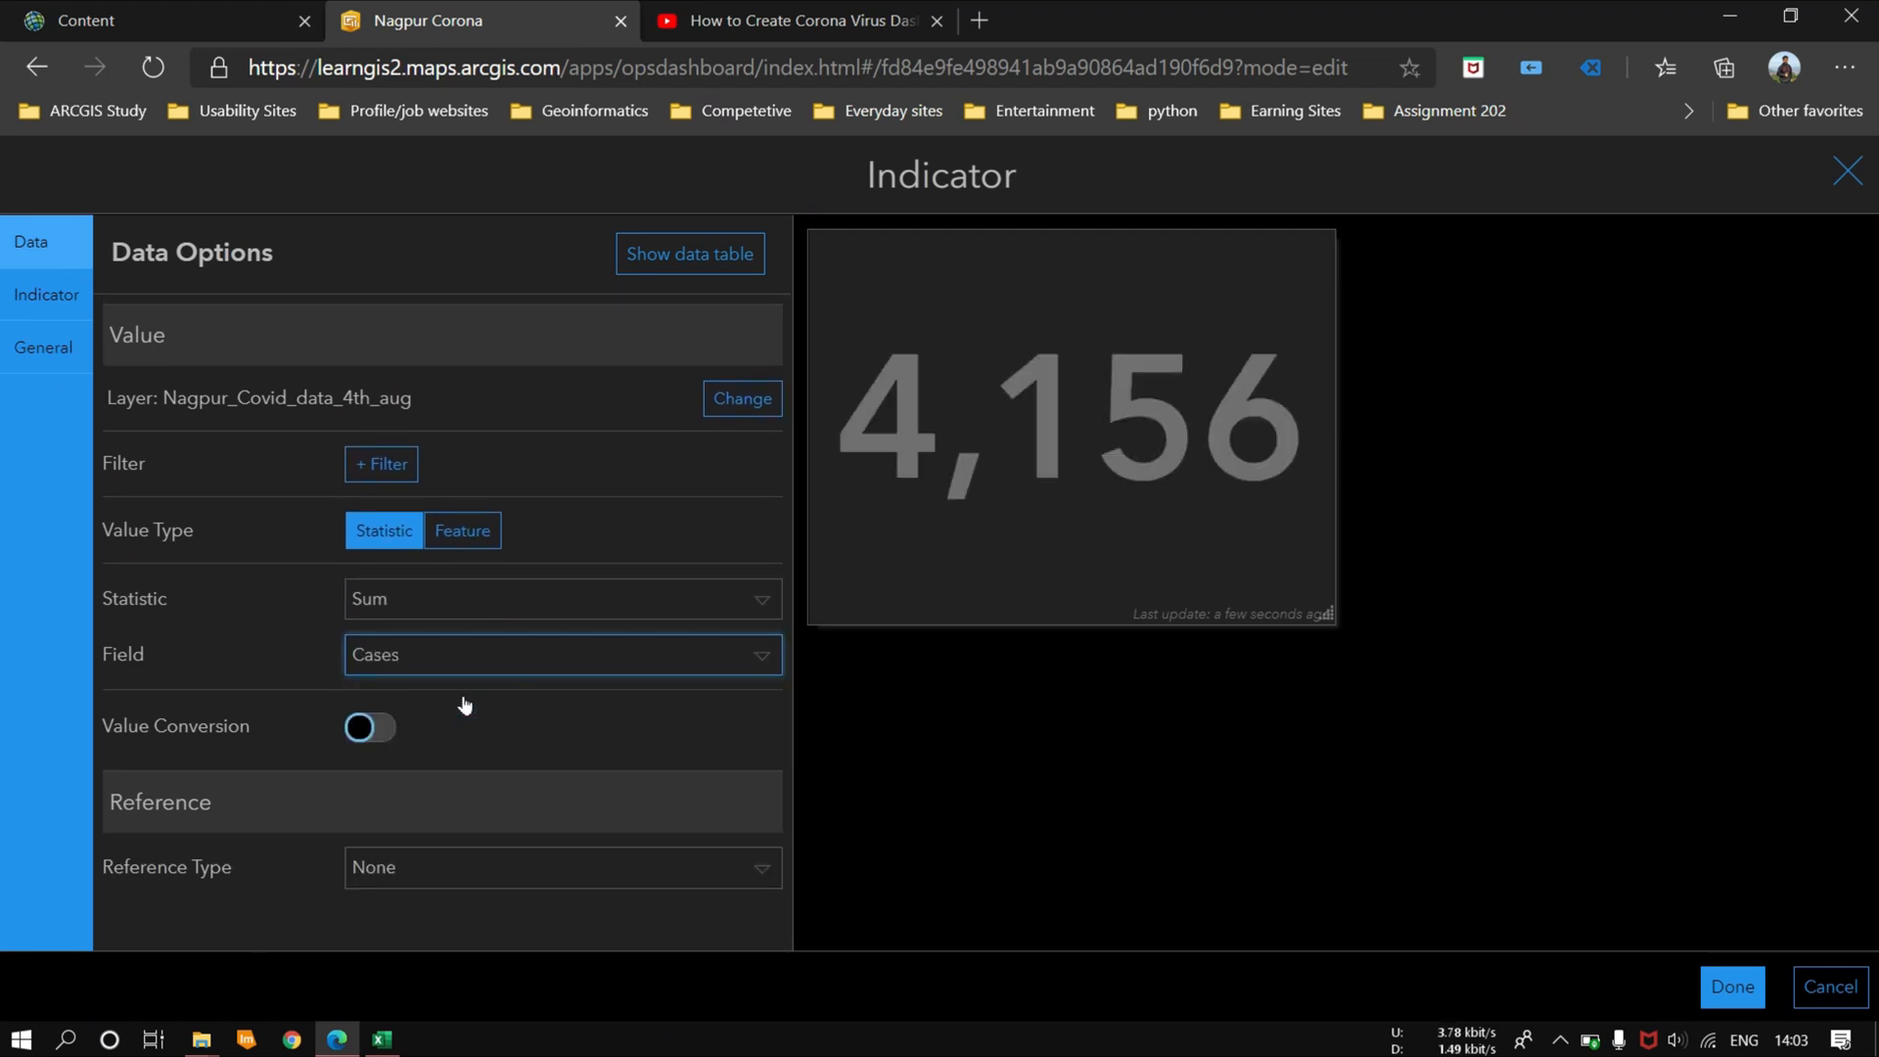
left_click(747, 667)
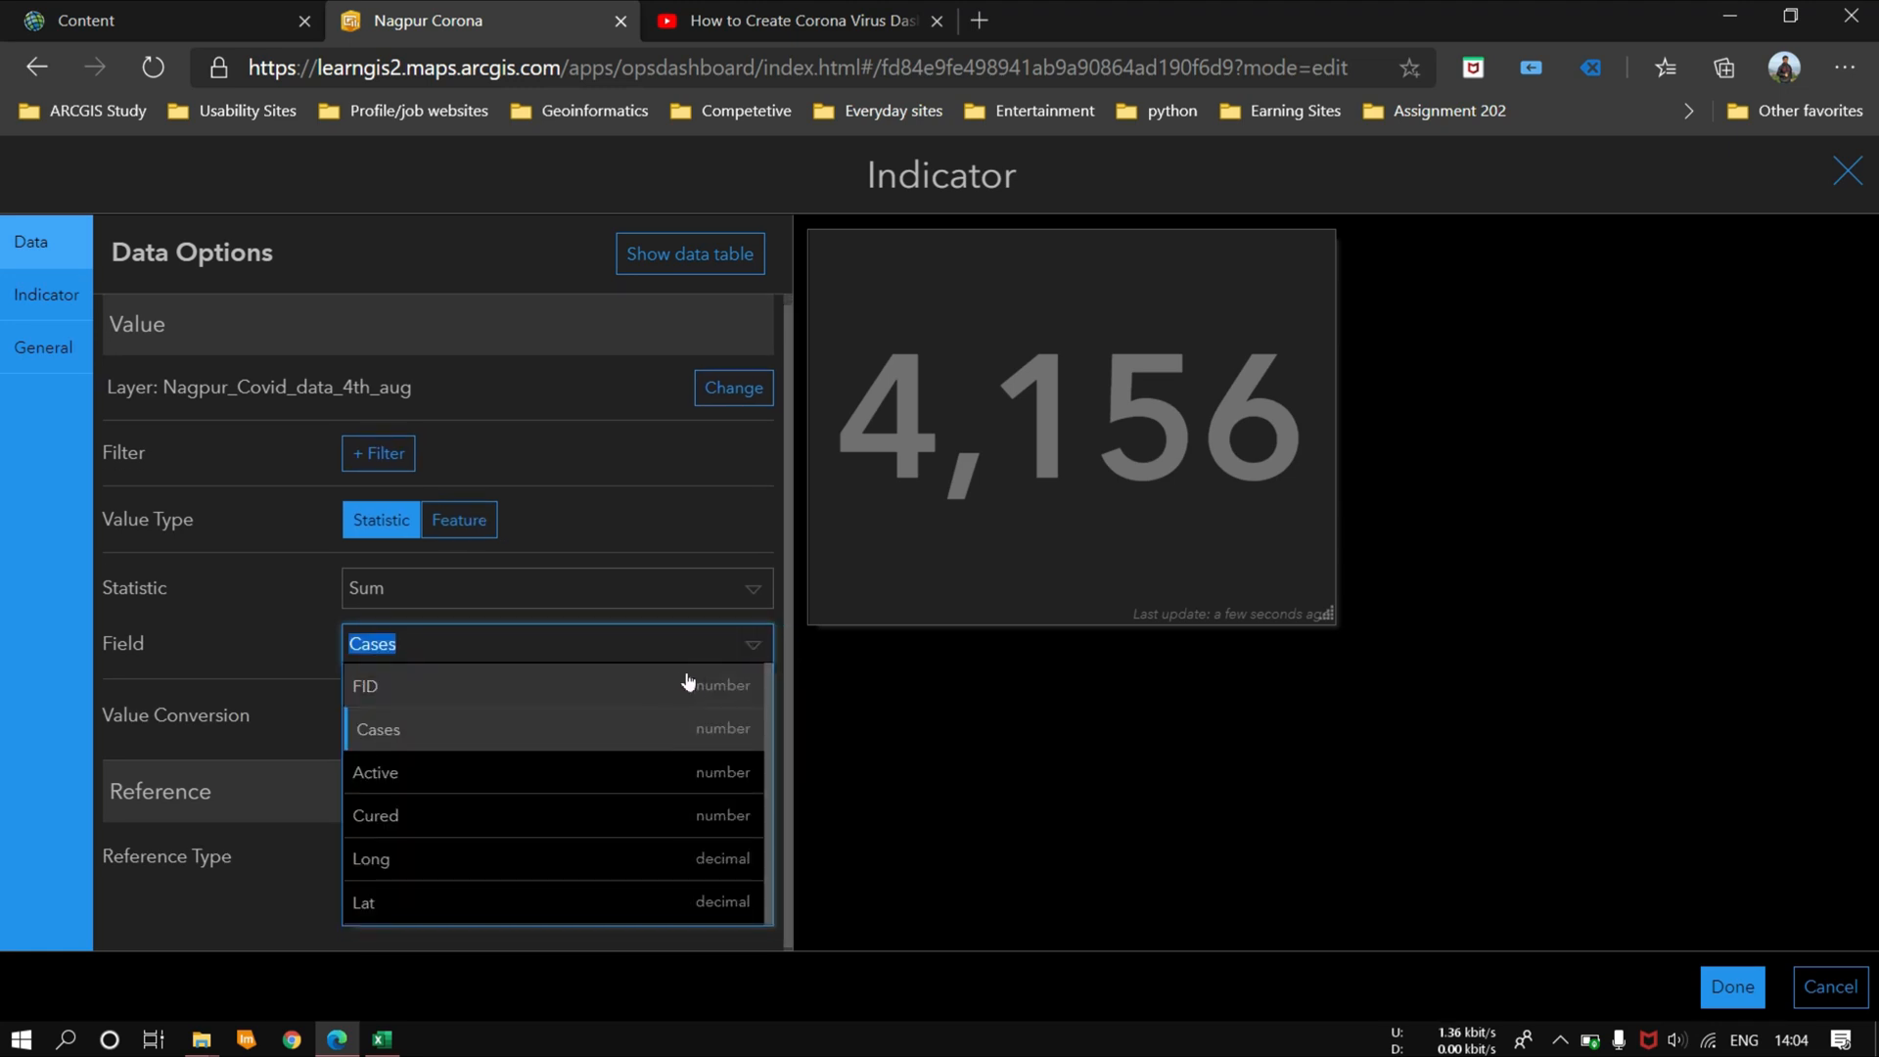
left_click(674, 827)
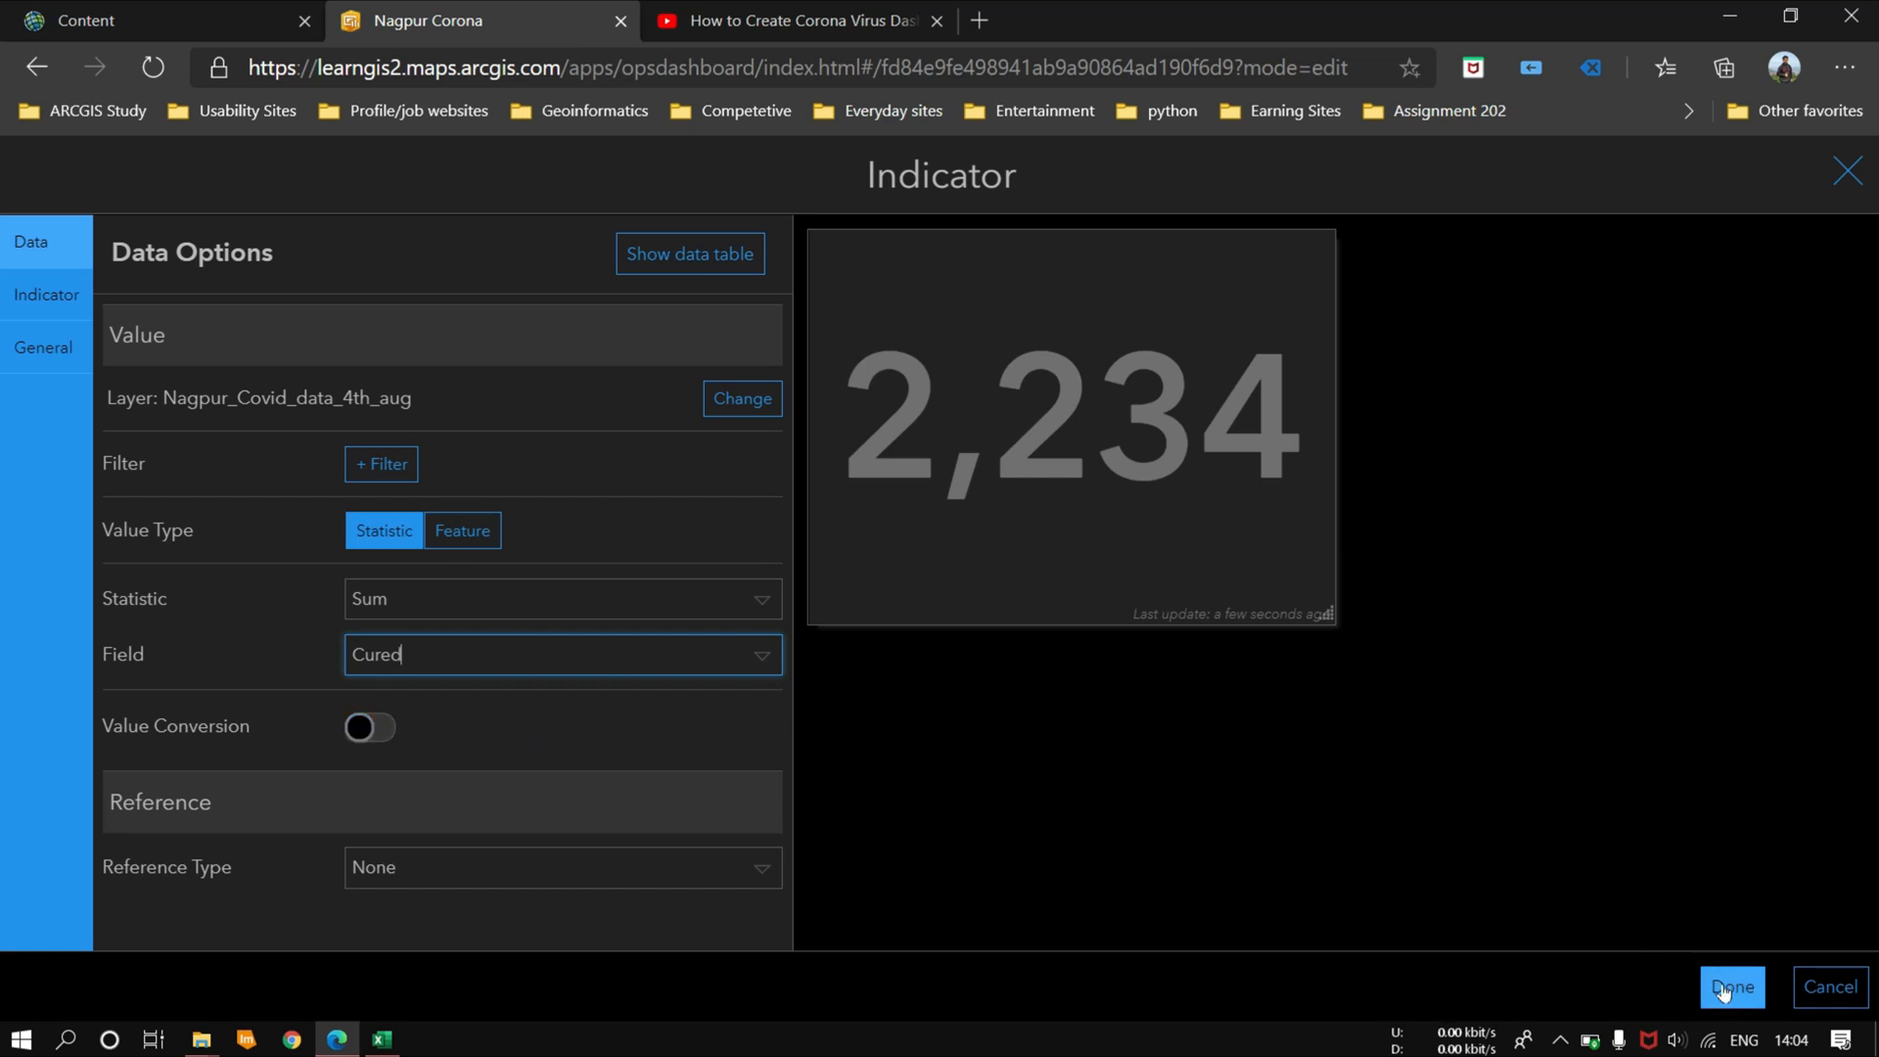
Step: Set the indicator's text color to red and finish the indicator
left_click(46, 294)
left_click(43, 347)
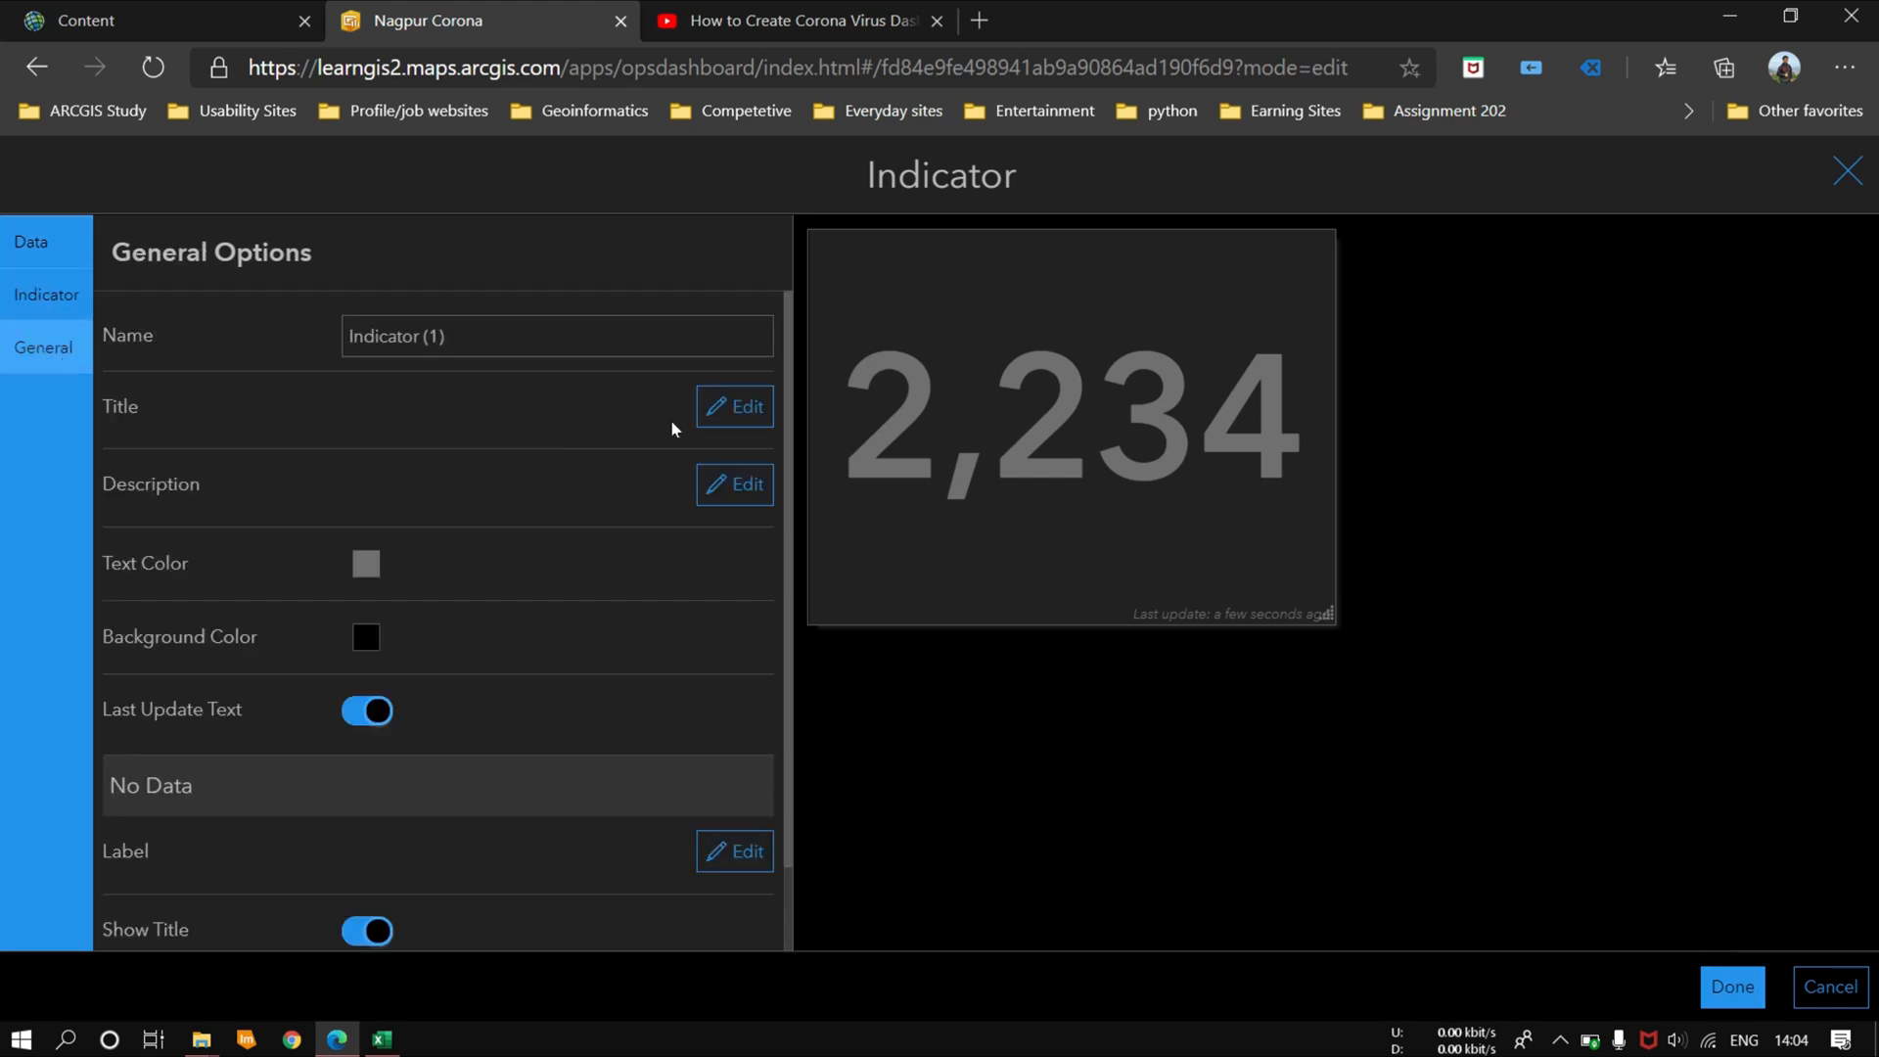
left_click(366, 564)
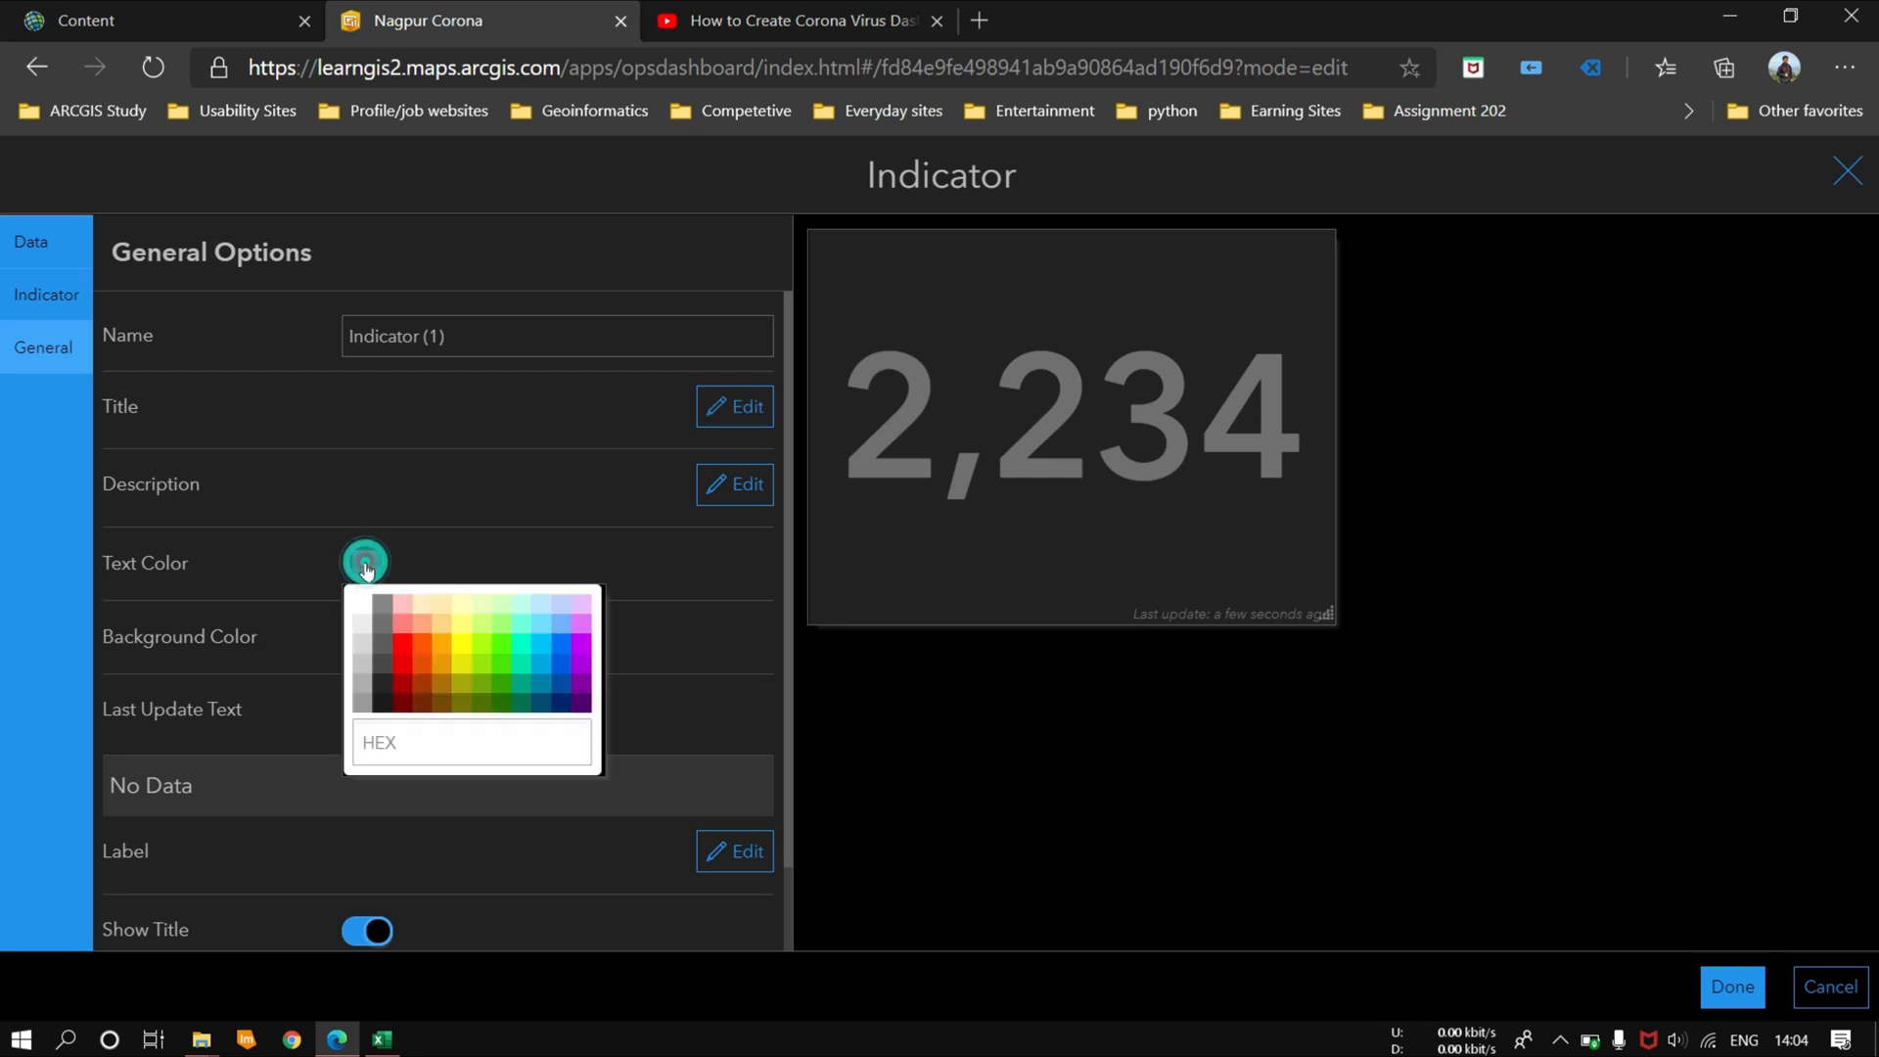
left_click(404, 646)
left_click(1732, 987)
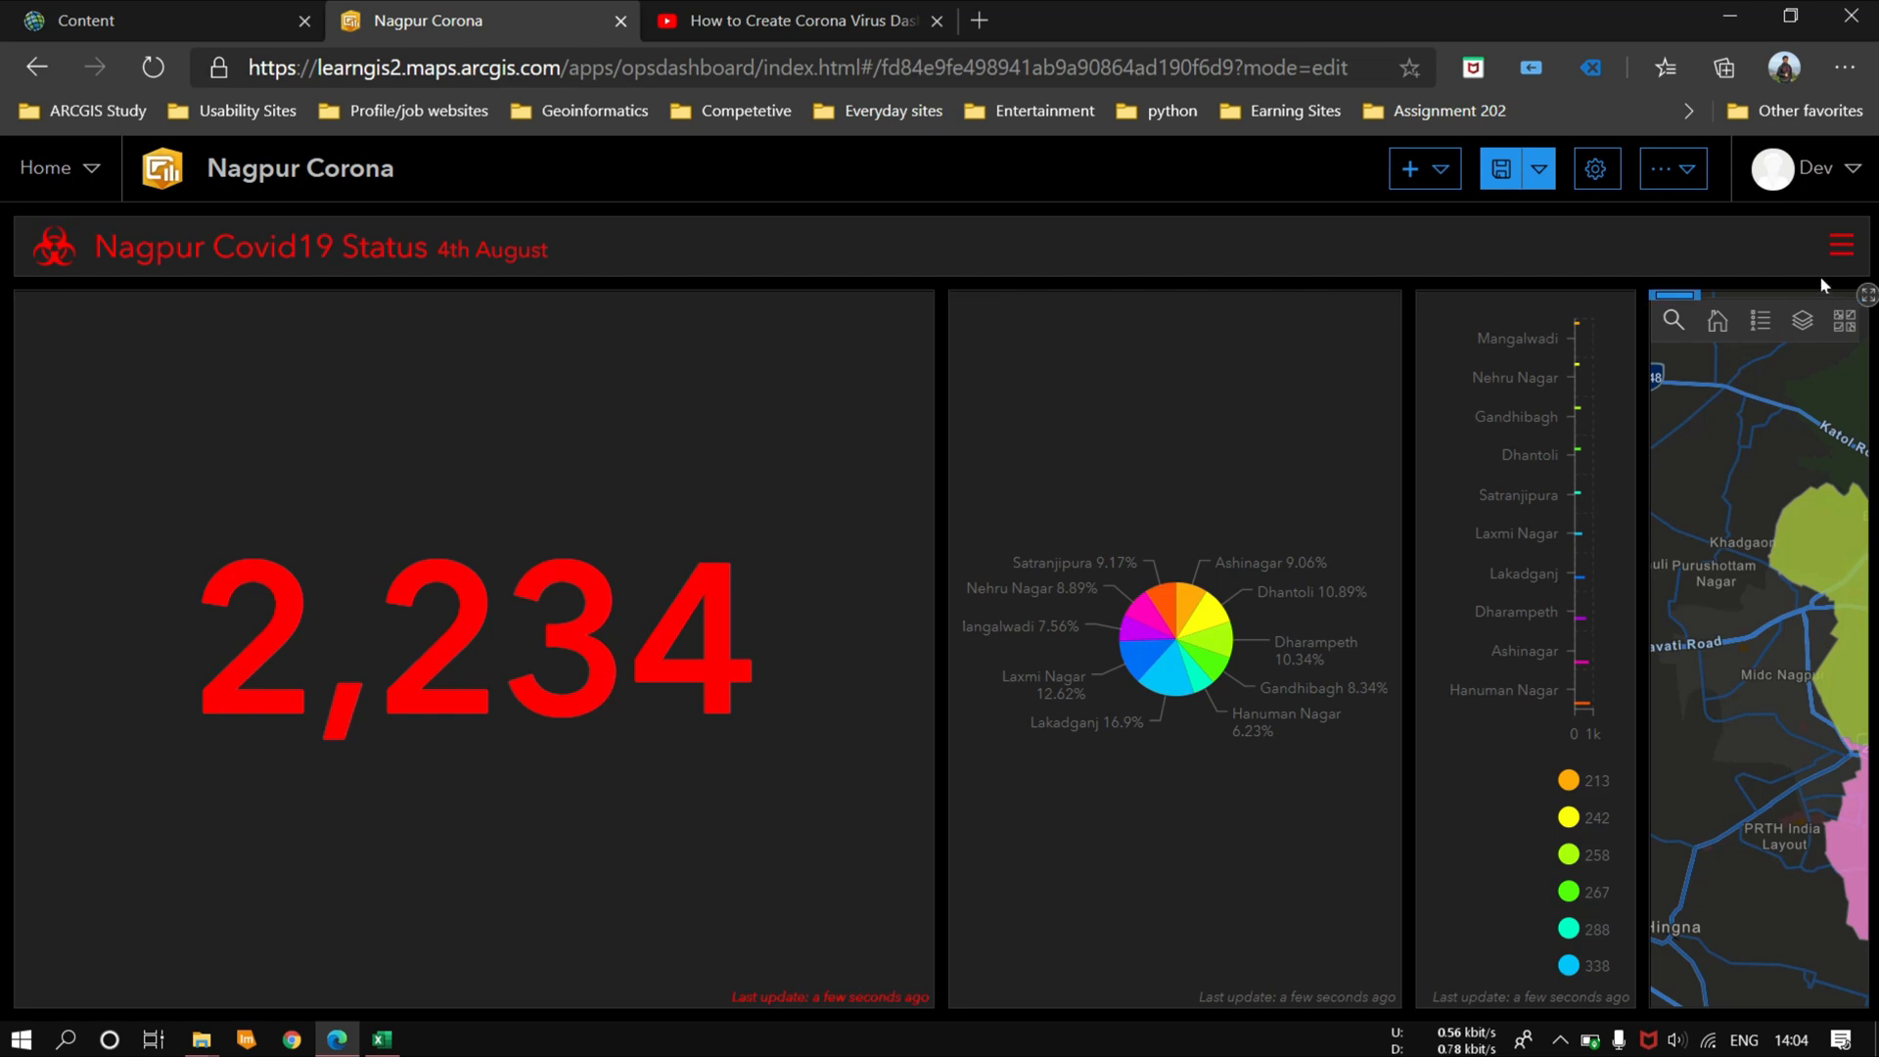
Step: Reopen the cured-cases indicator's configuration and rename the element Total Cured
left_click(1425, 169)
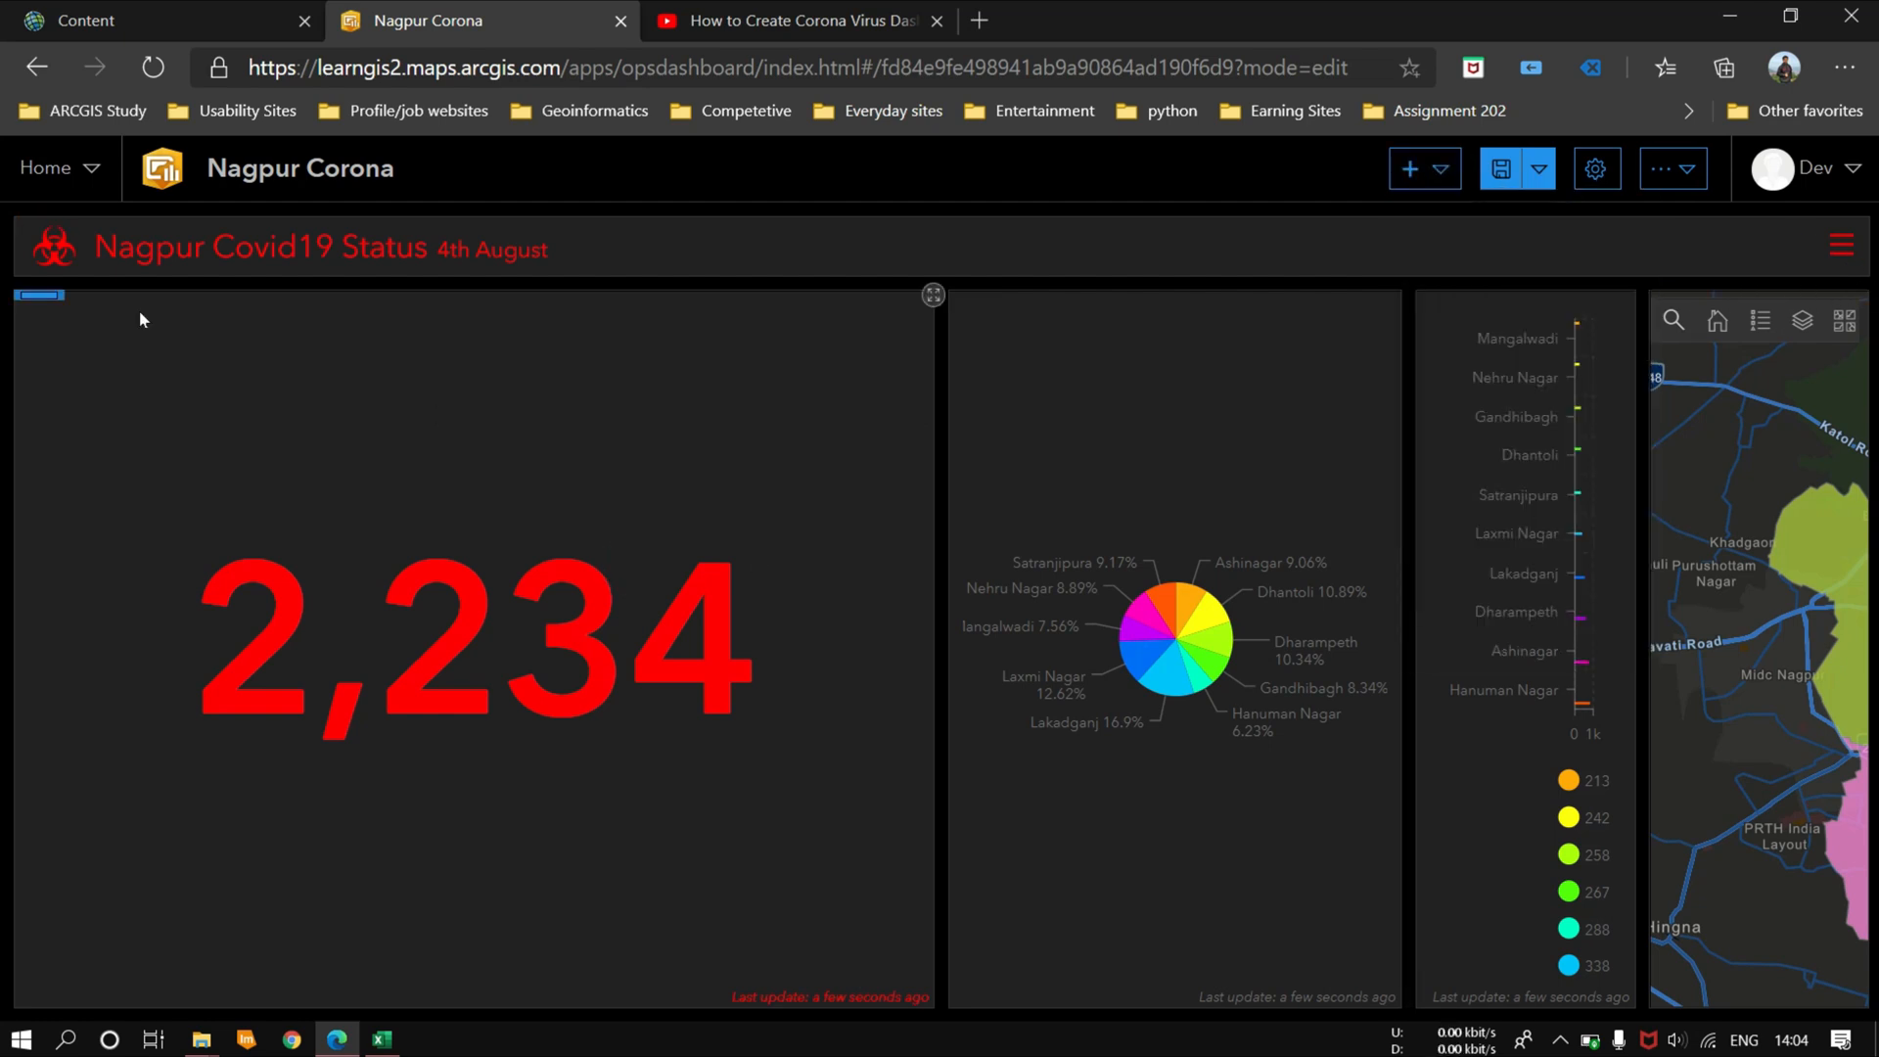
left_click(36, 351)
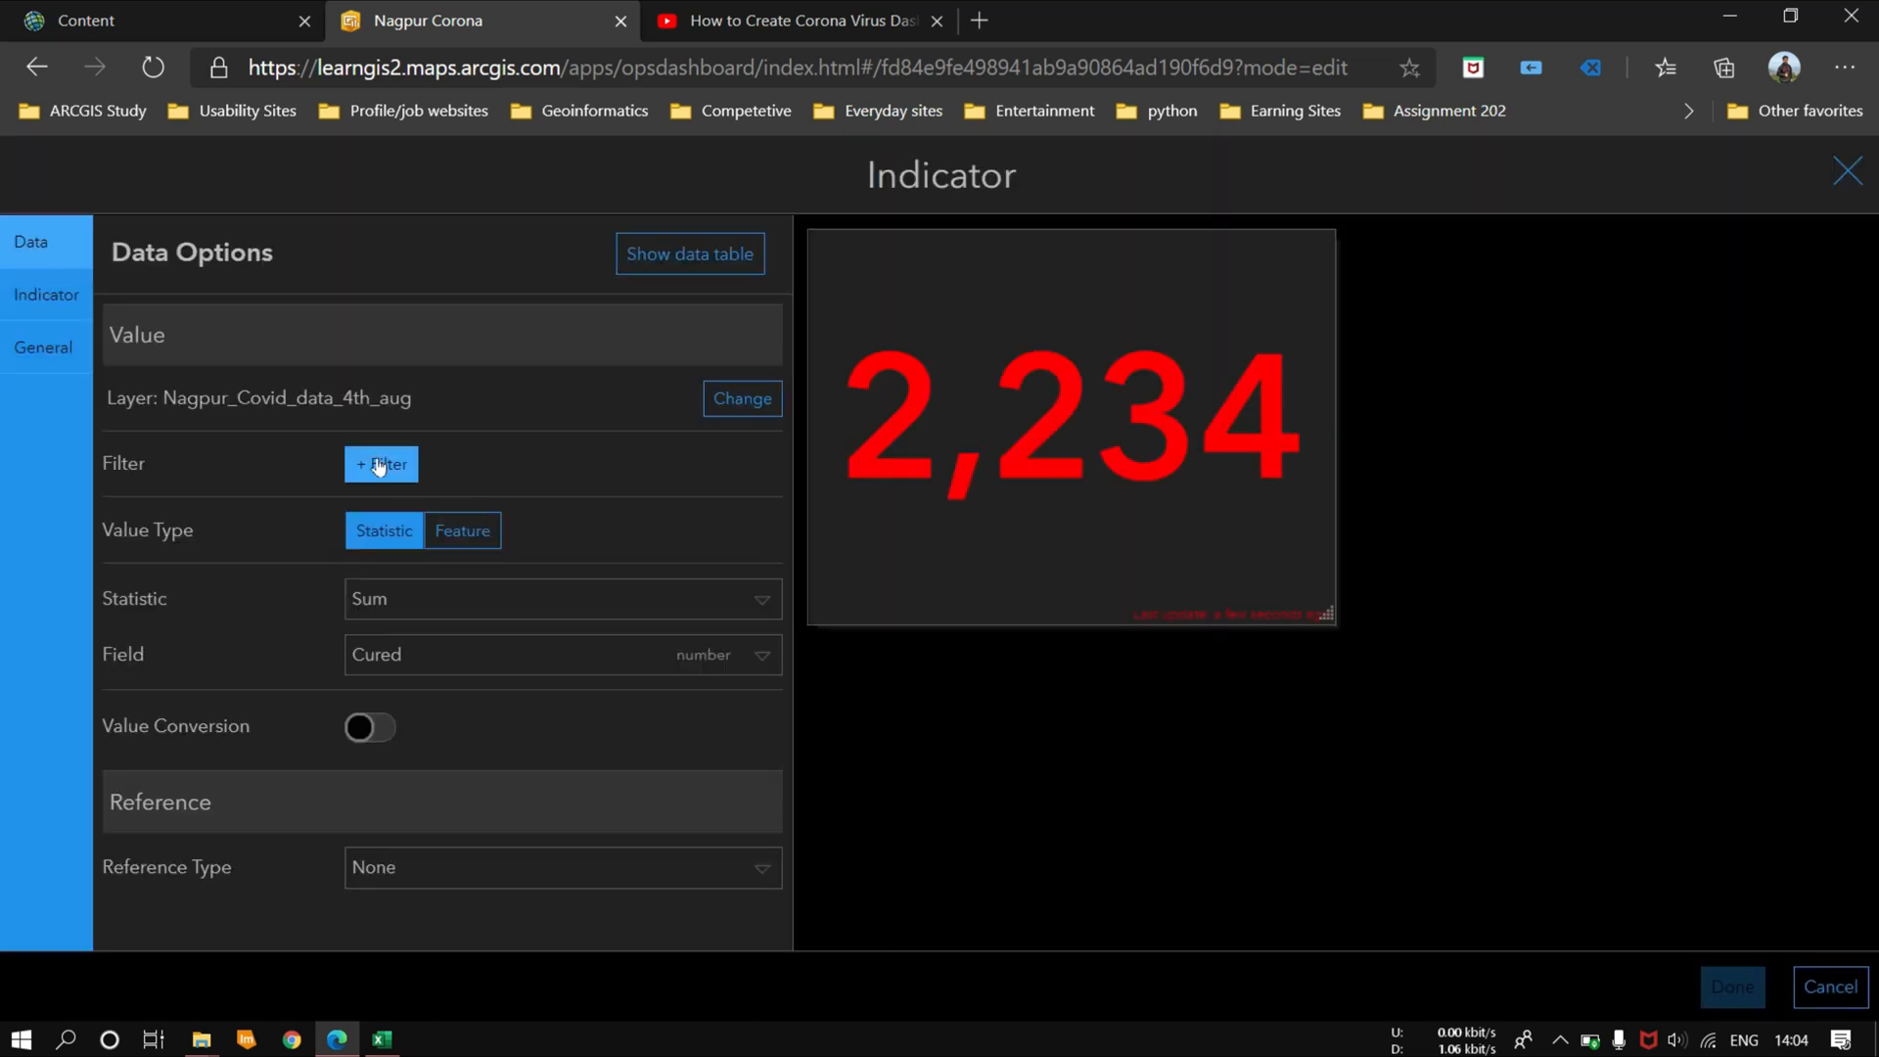
left_click(43, 347)
left_click(179, 332)
key("BackSpace")
type("Total Cured")
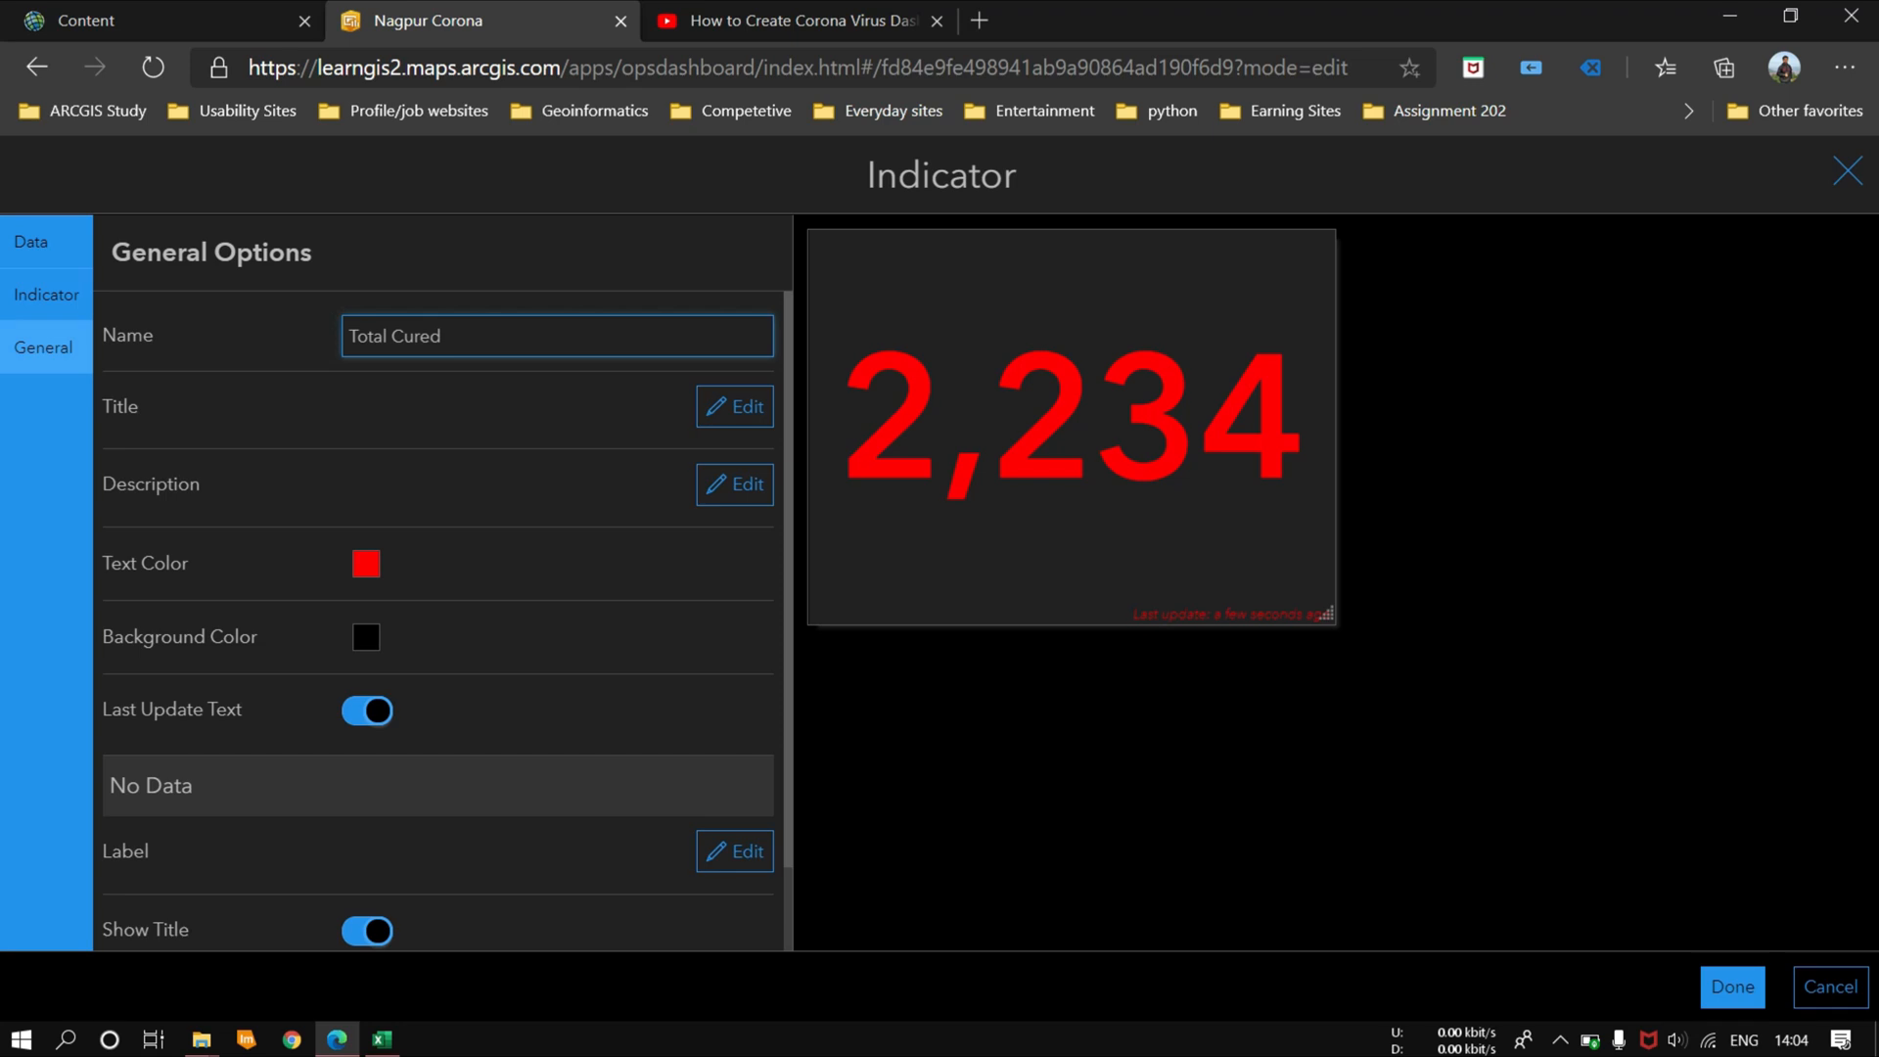
Step: Give the indicator the title Total Cured and make the title text bold
left_click(734, 406)
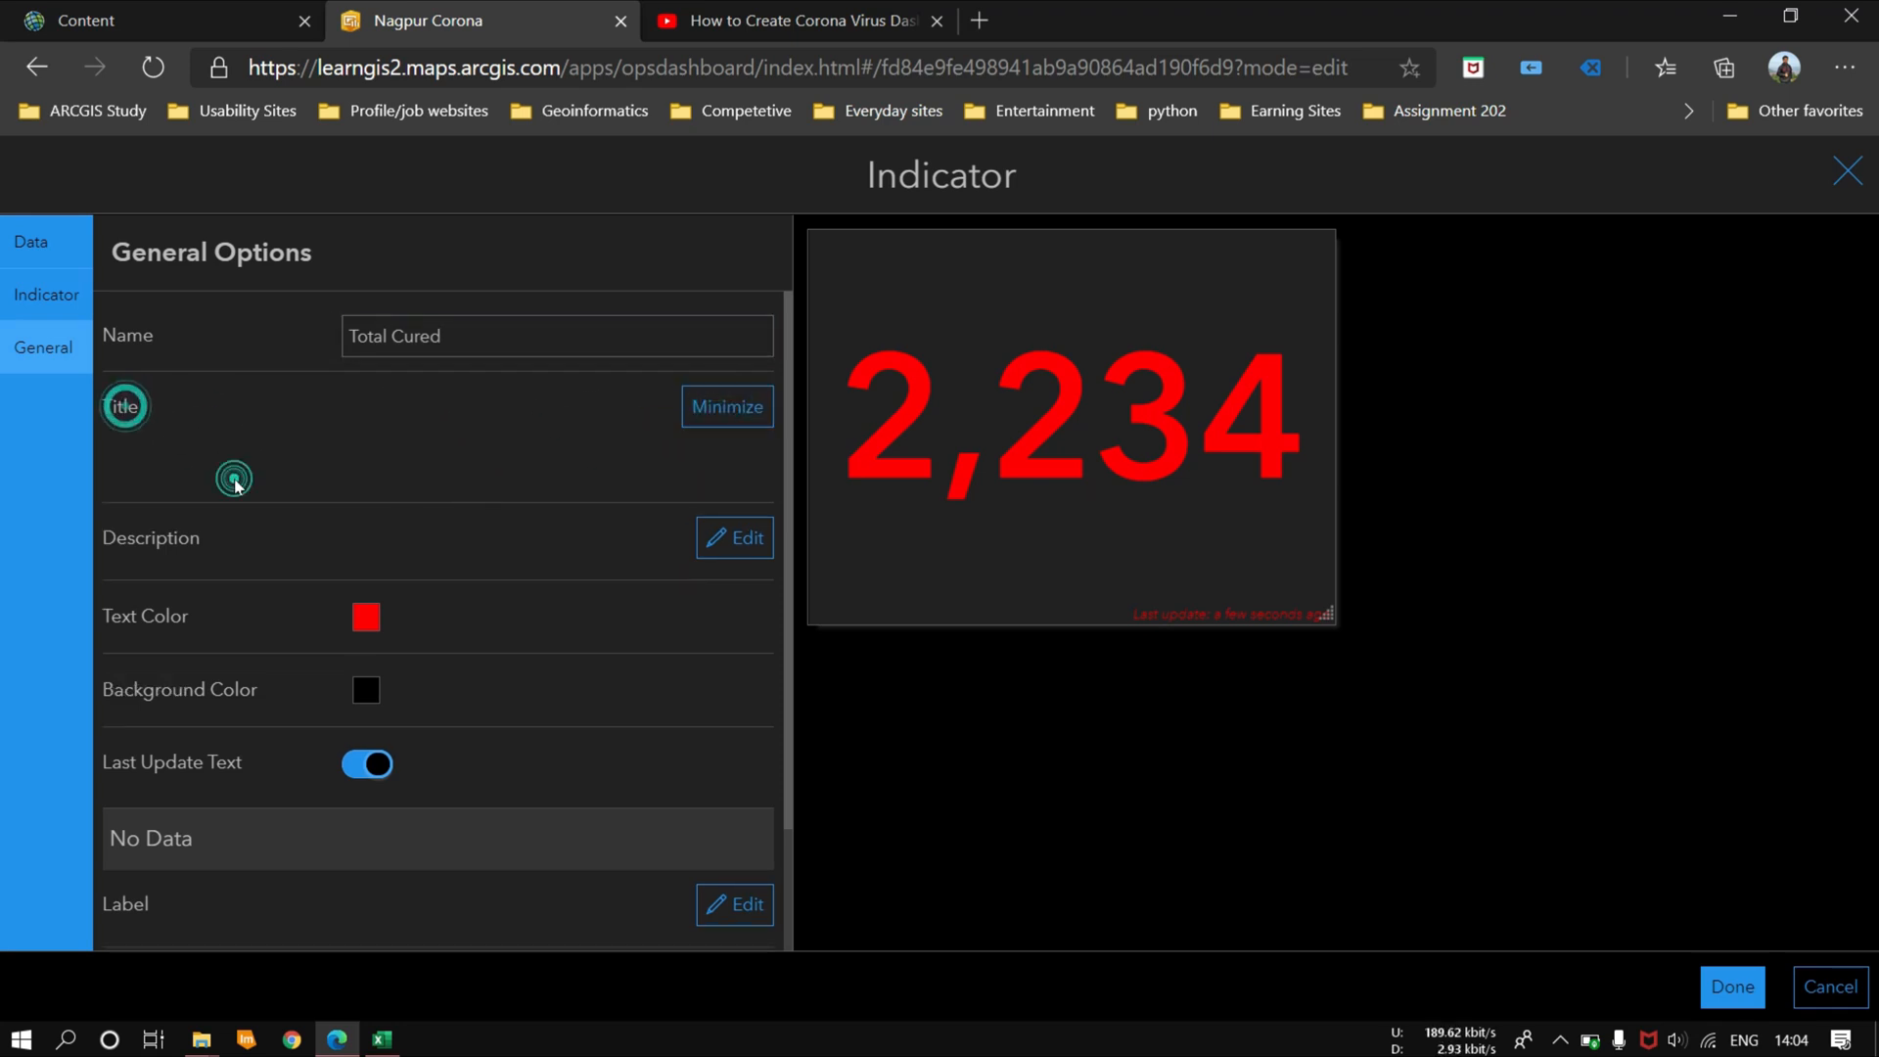
type("Total Cured")
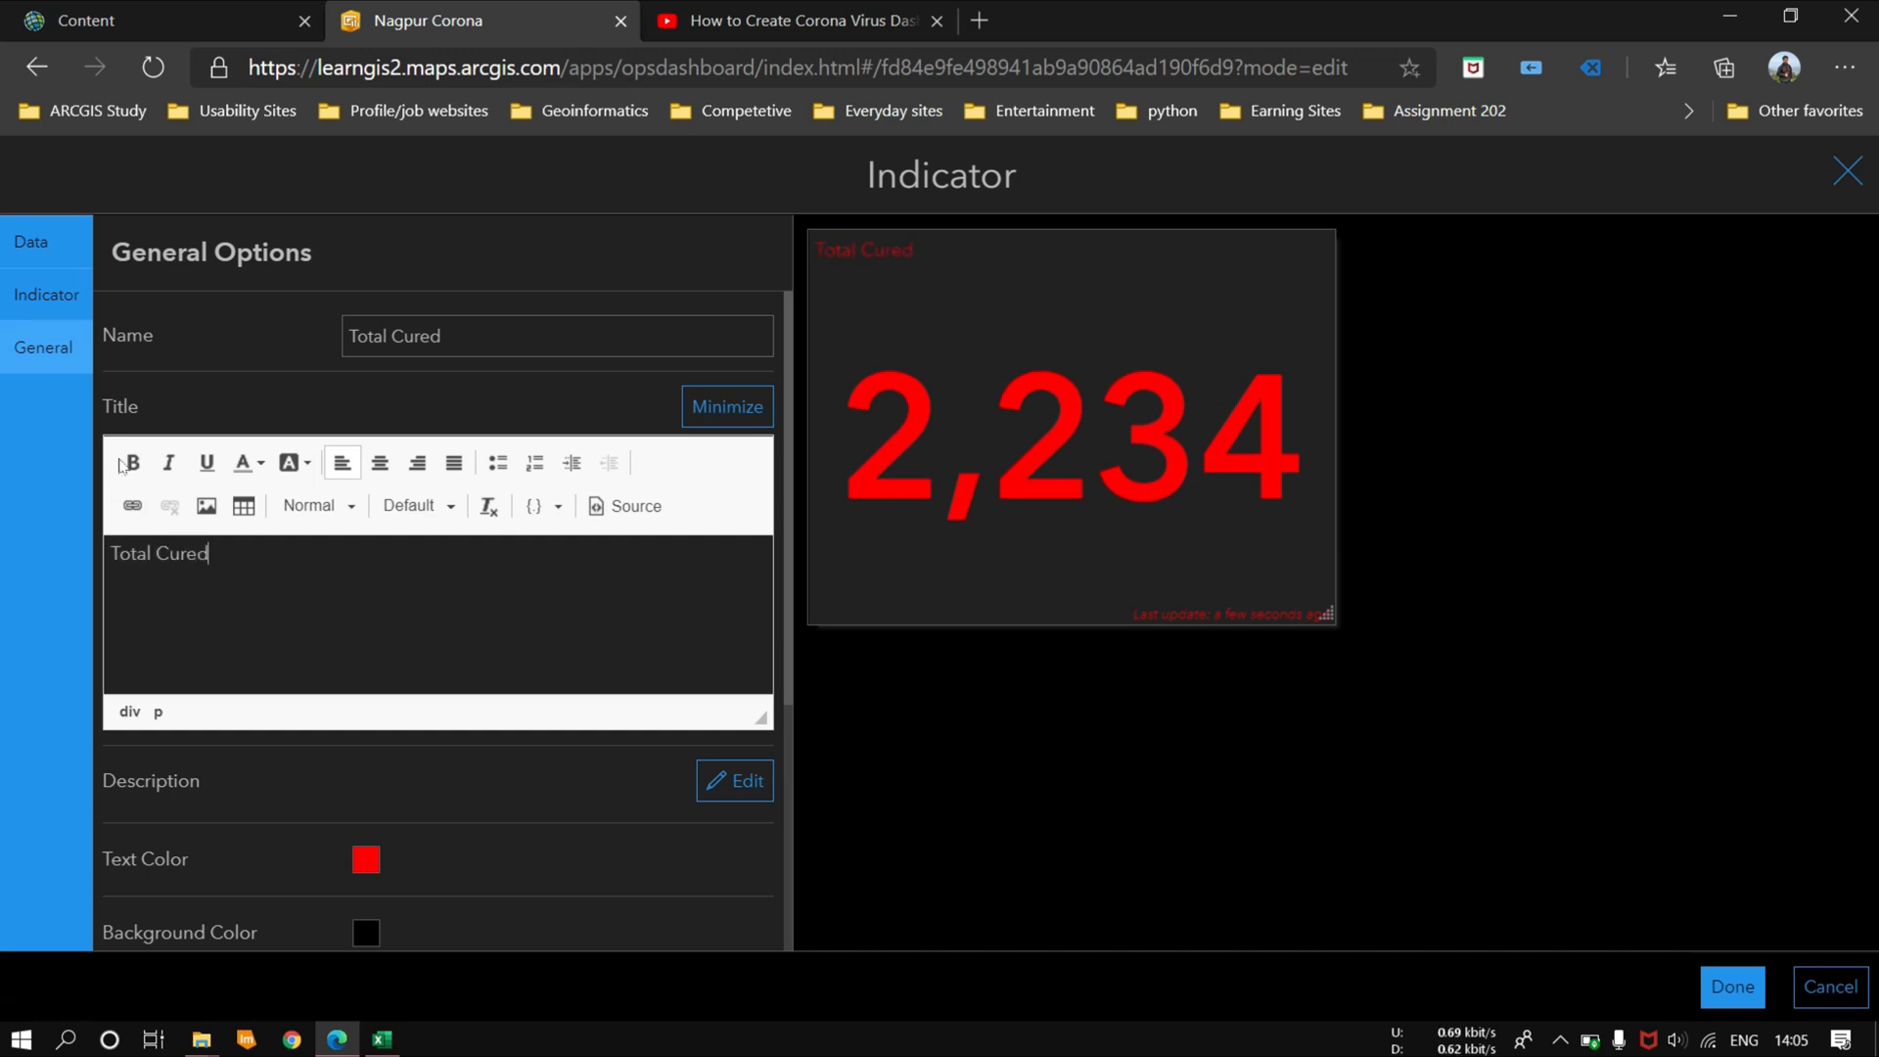
left_click(127, 463)
triple_click(264, 563)
left_click(130, 463)
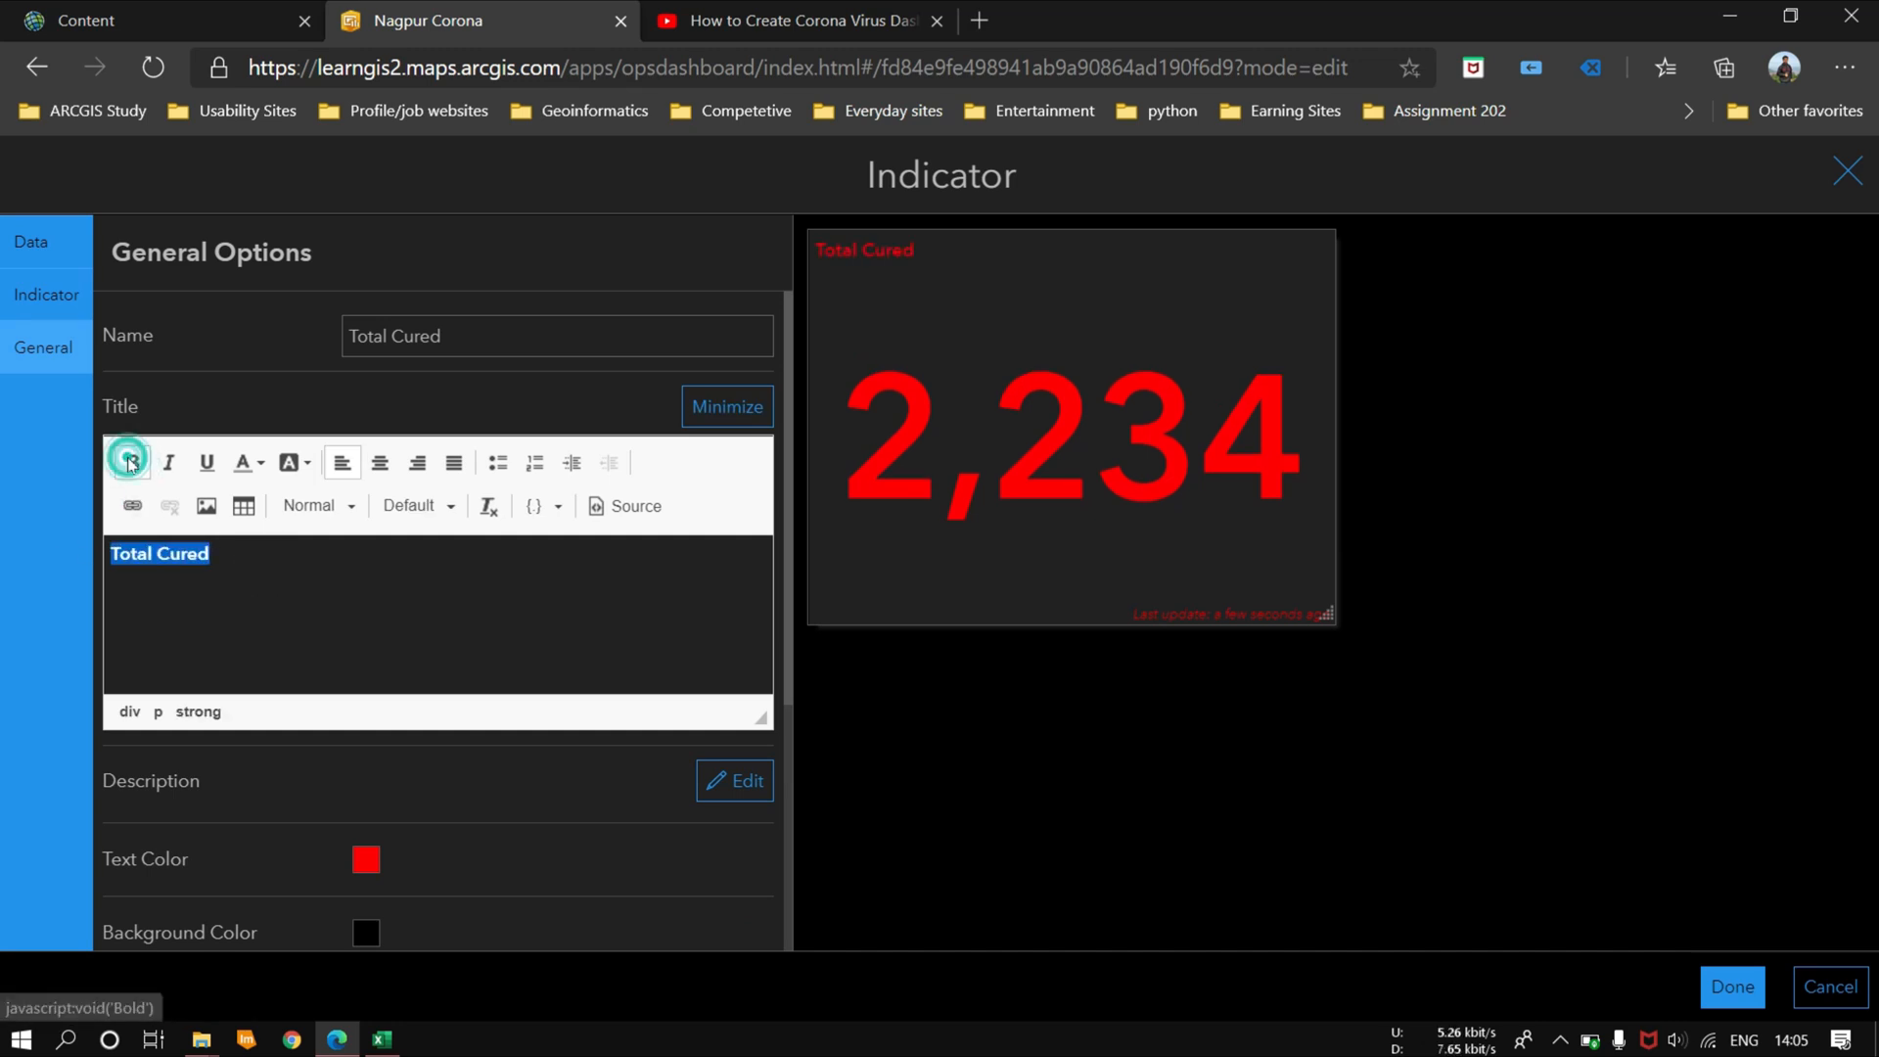
Step: Underline the Total Cured title, set the indicator's text color to green #55ff00 and finish the indicator
left_click(207, 463)
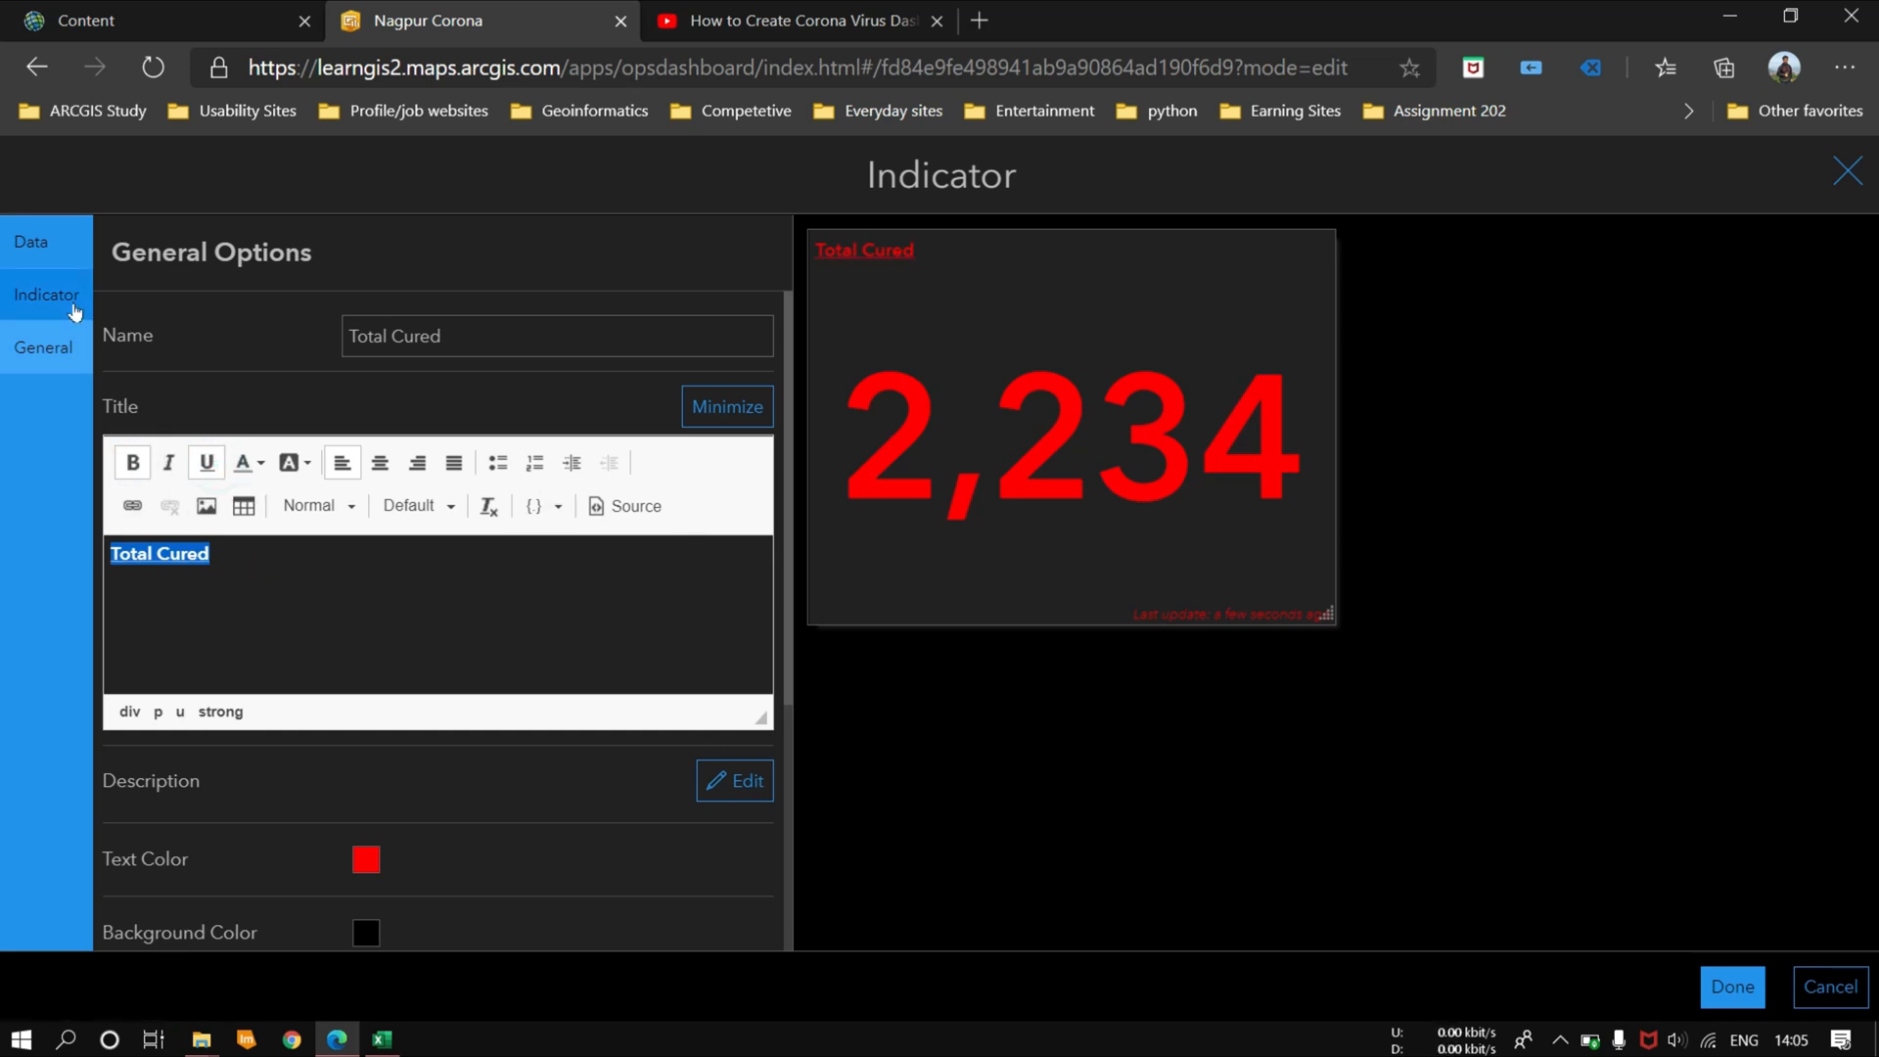
left_click(366, 859)
left_click(501, 749)
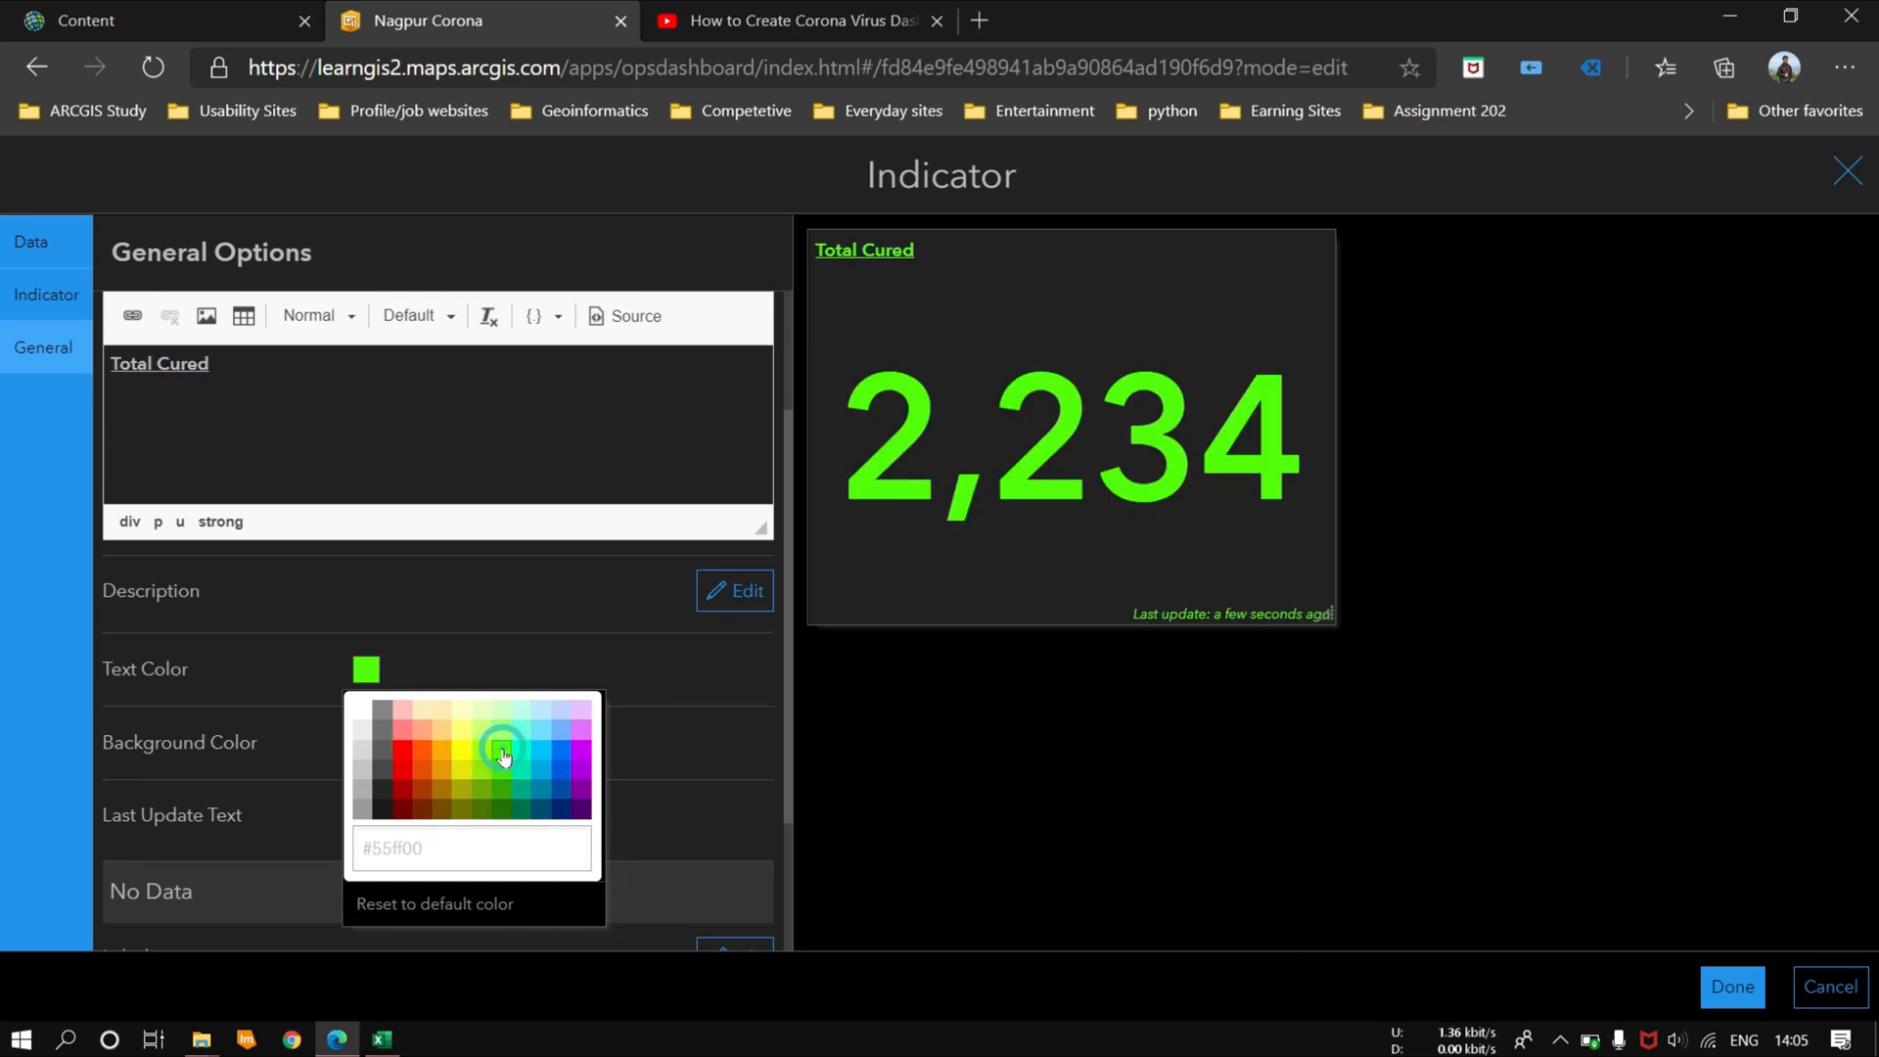
left_click(1732, 986)
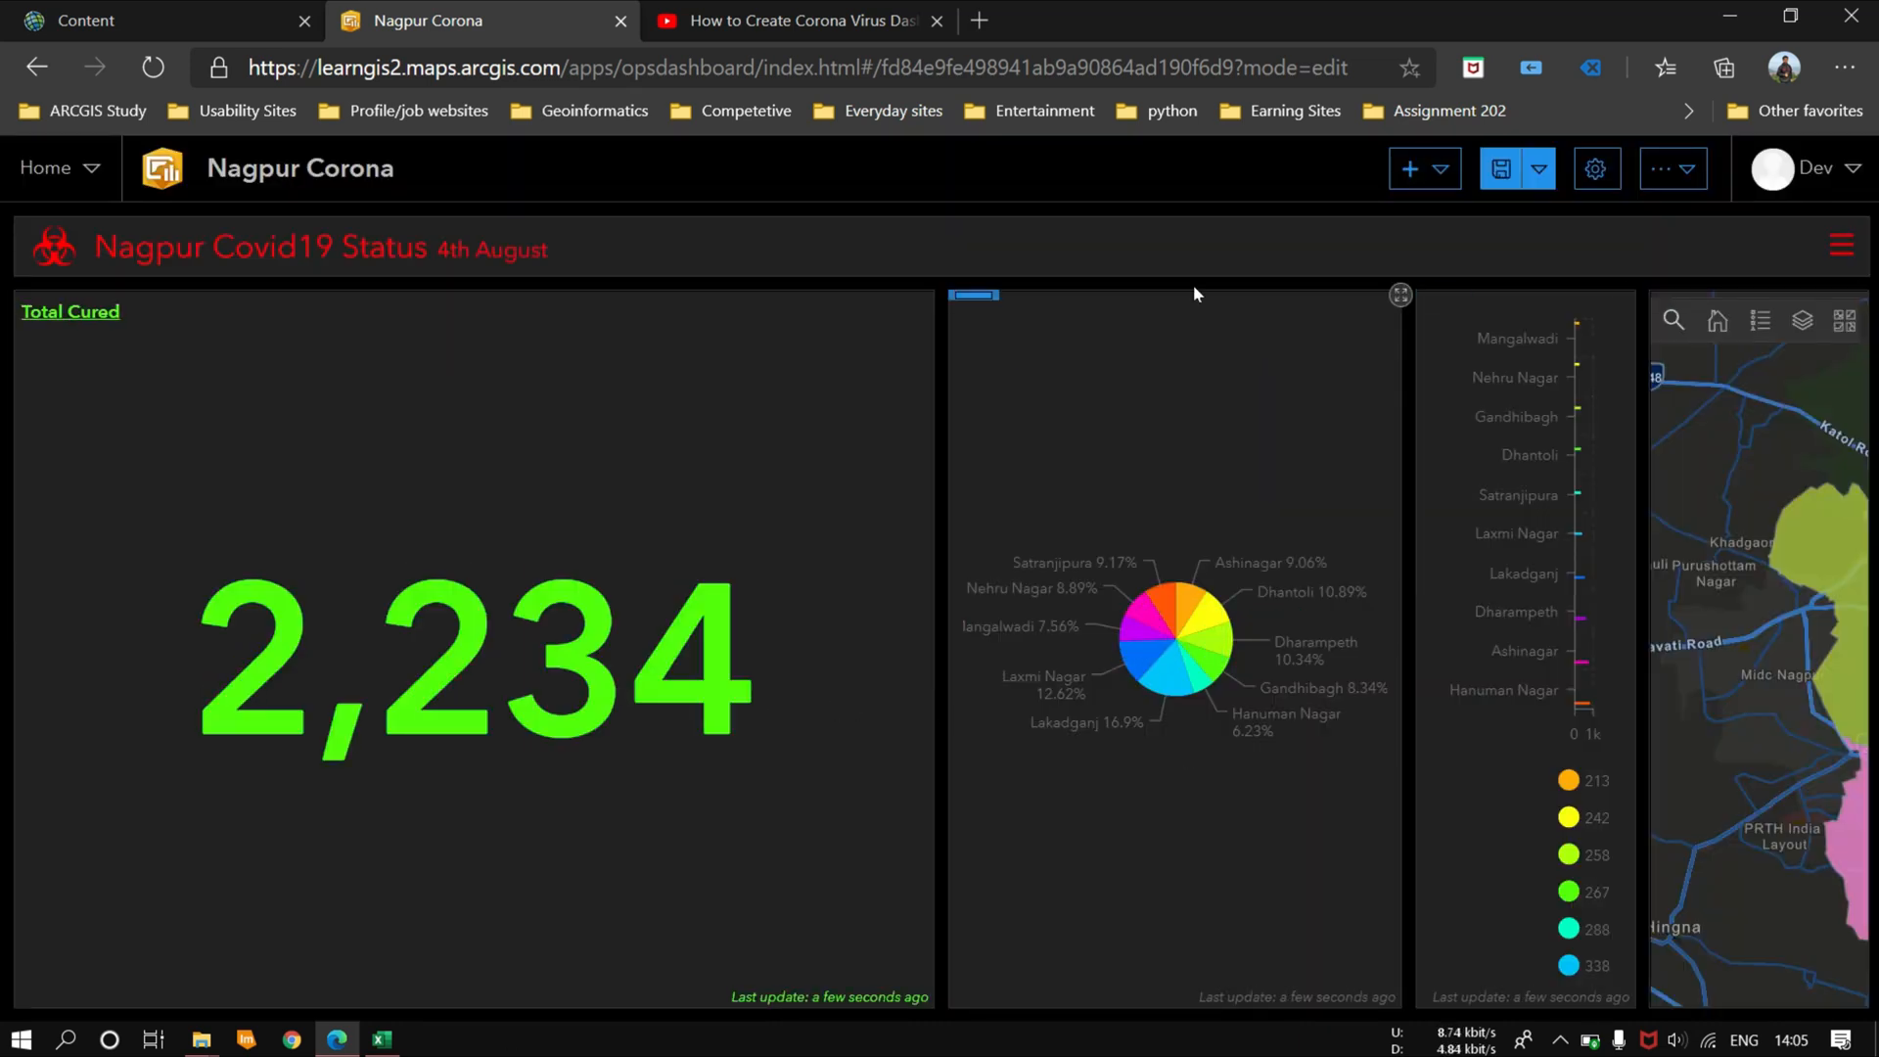
Step: Add an indicator from the Nagpur_Covid_data_4th_aug layer that shows the Sum of the Active field
left_click(1457, 175)
left_click(1455, 422)
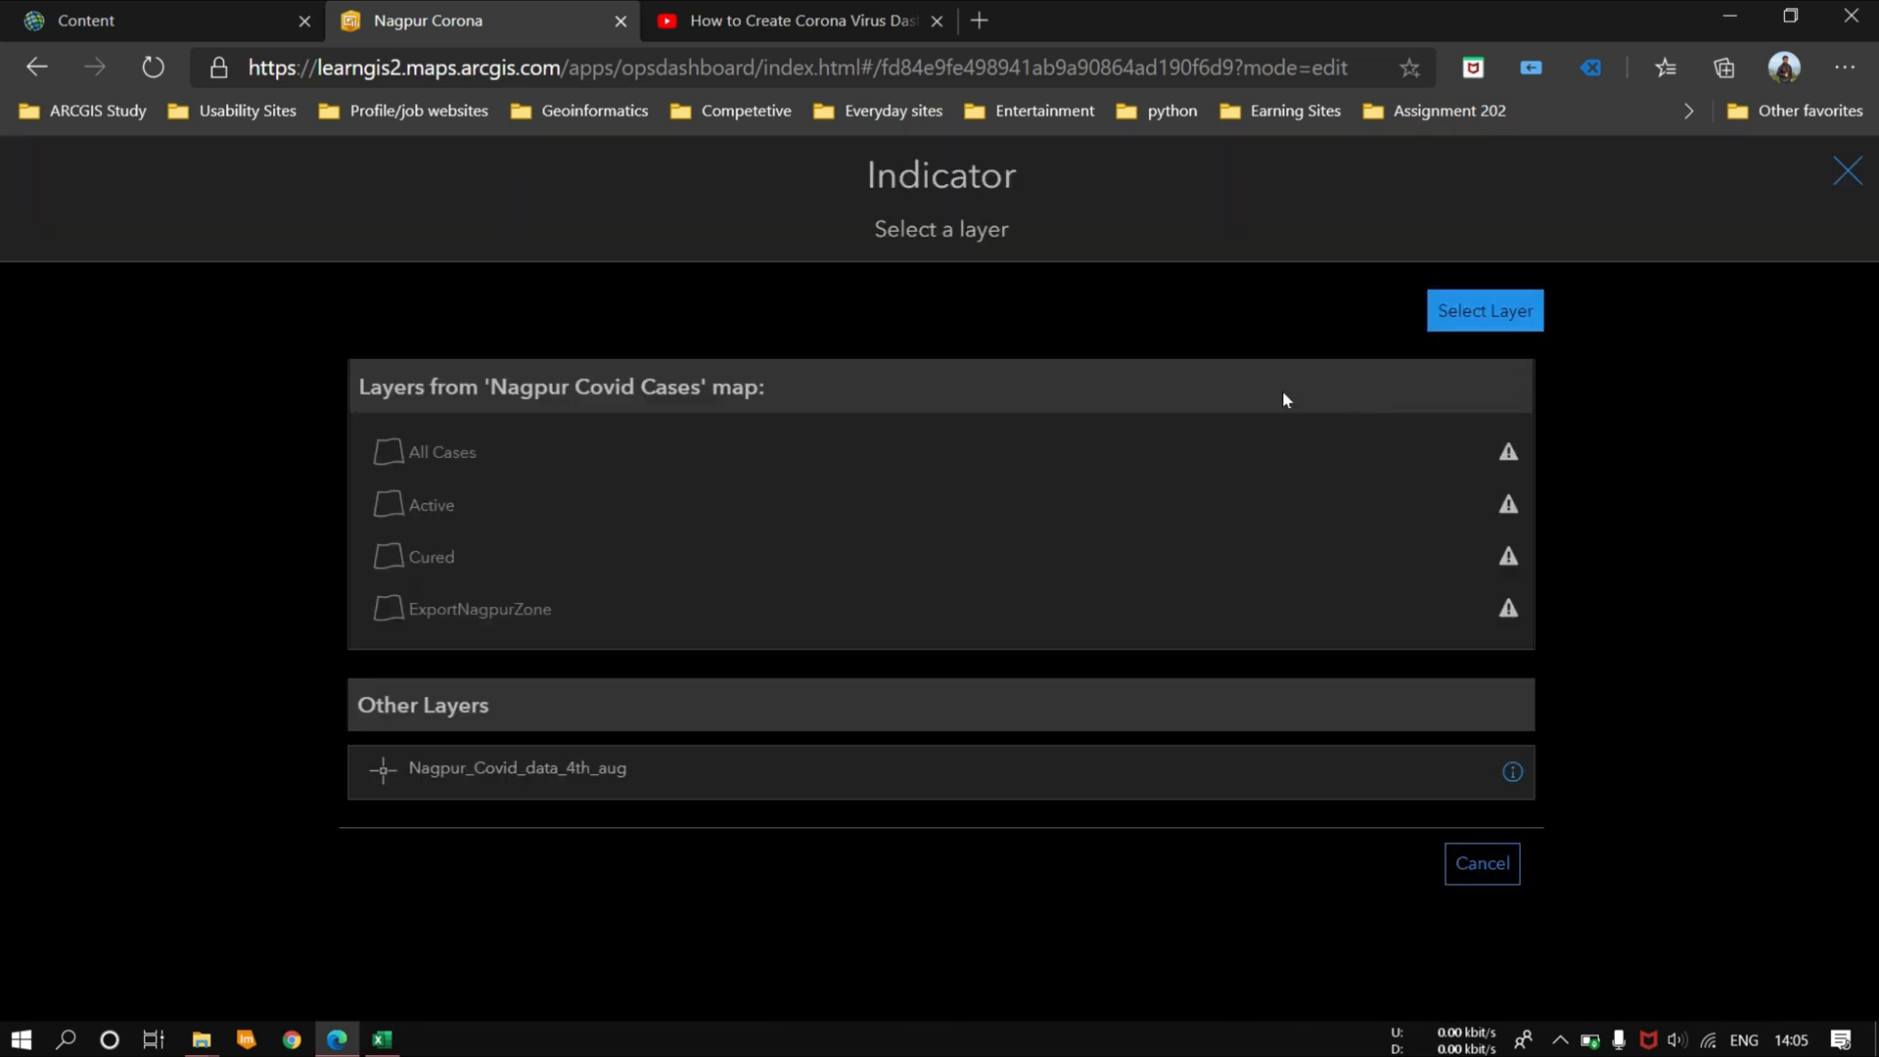
left_click(545, 780)
left_click(450, 598)
left_click(407, 810)
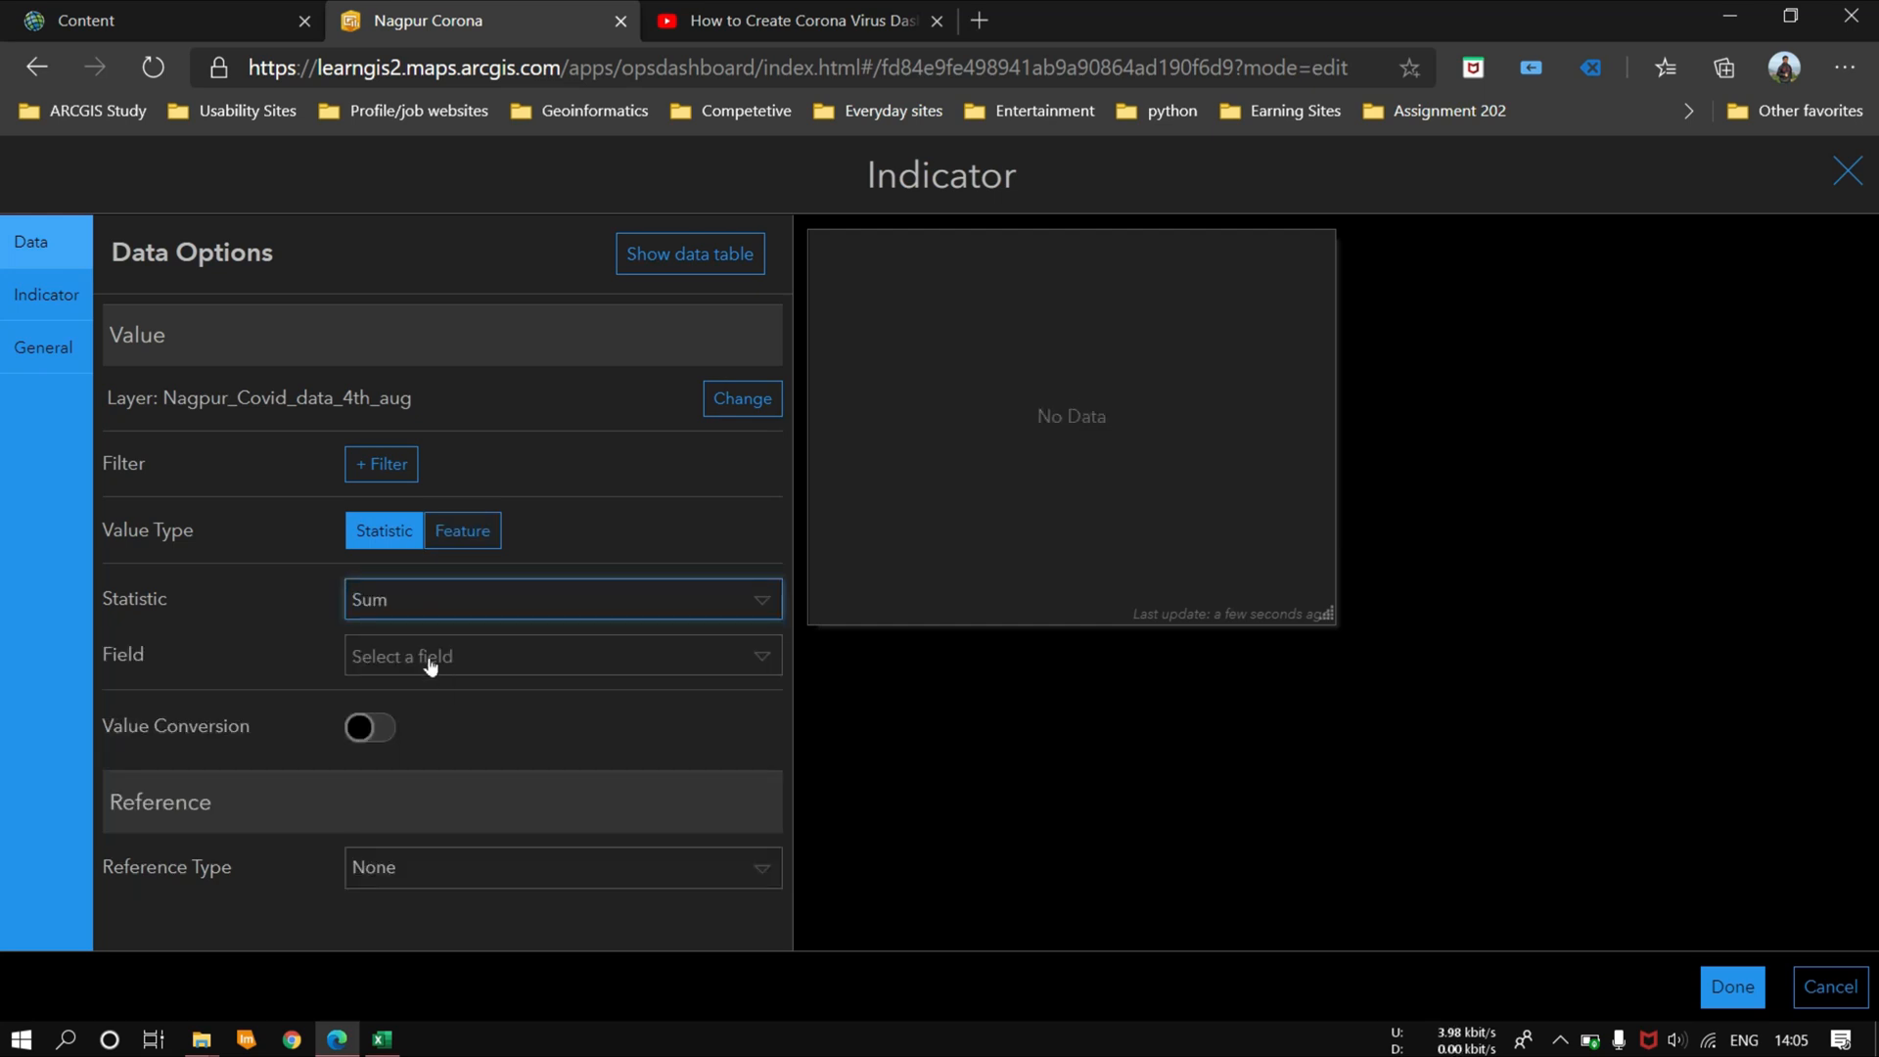
left_click(424, 651)
left_click(440, 772)
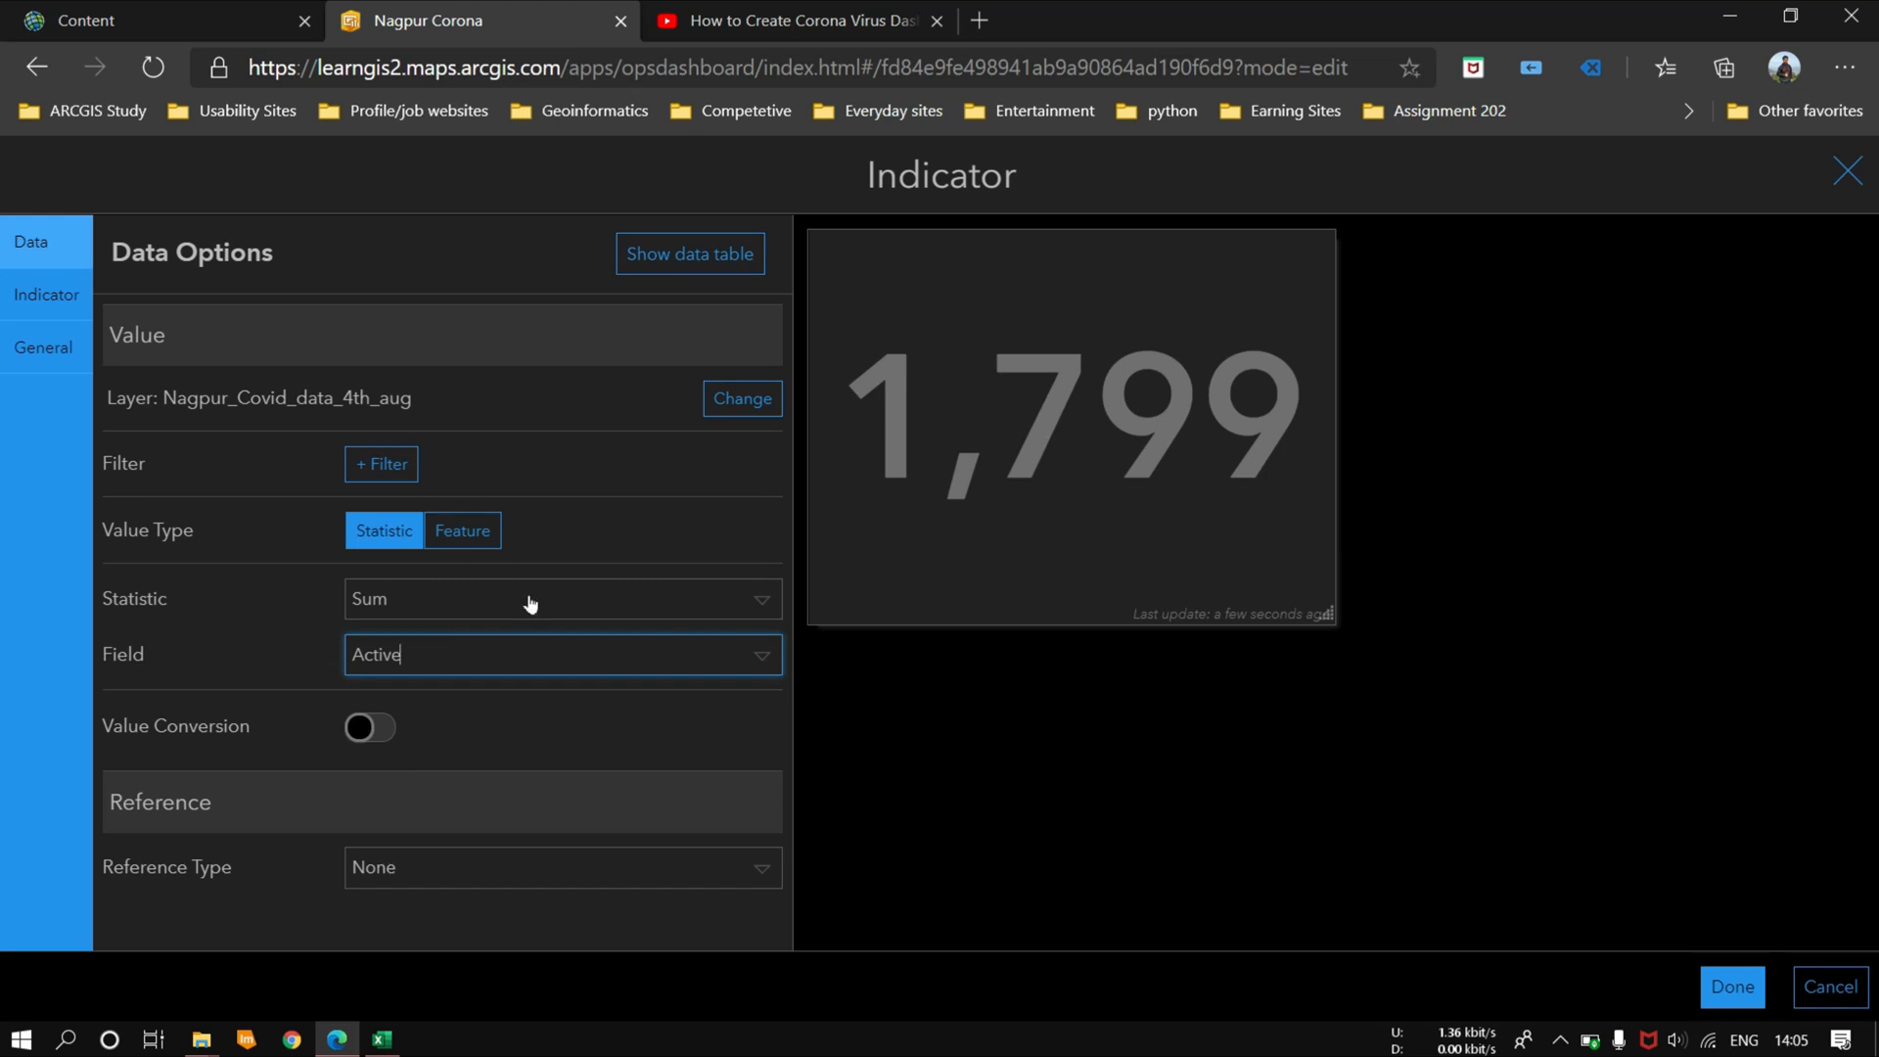
Step: Set the active-cases indicator's text color to red
left_click(46, 293)
left_click(43, 346)
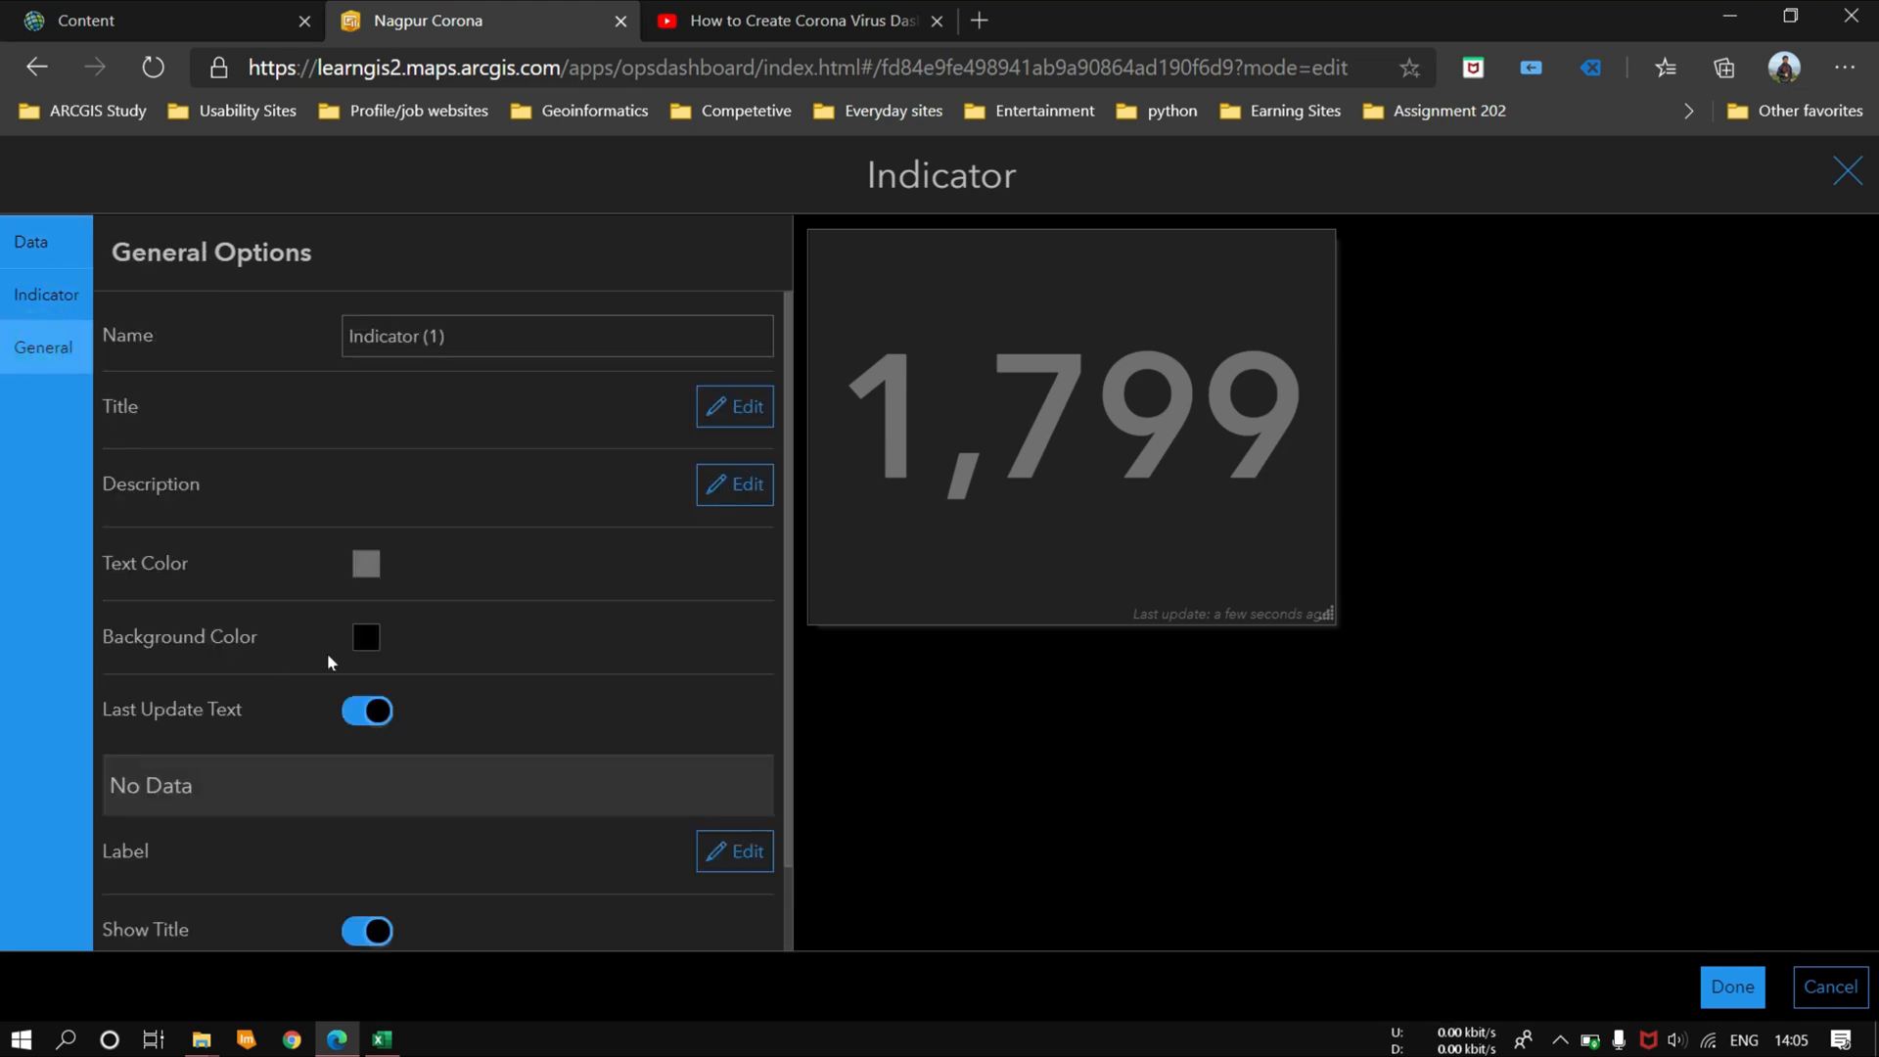
left_click(366, 561)
left_click(406, 641)
left_click(478, 517)
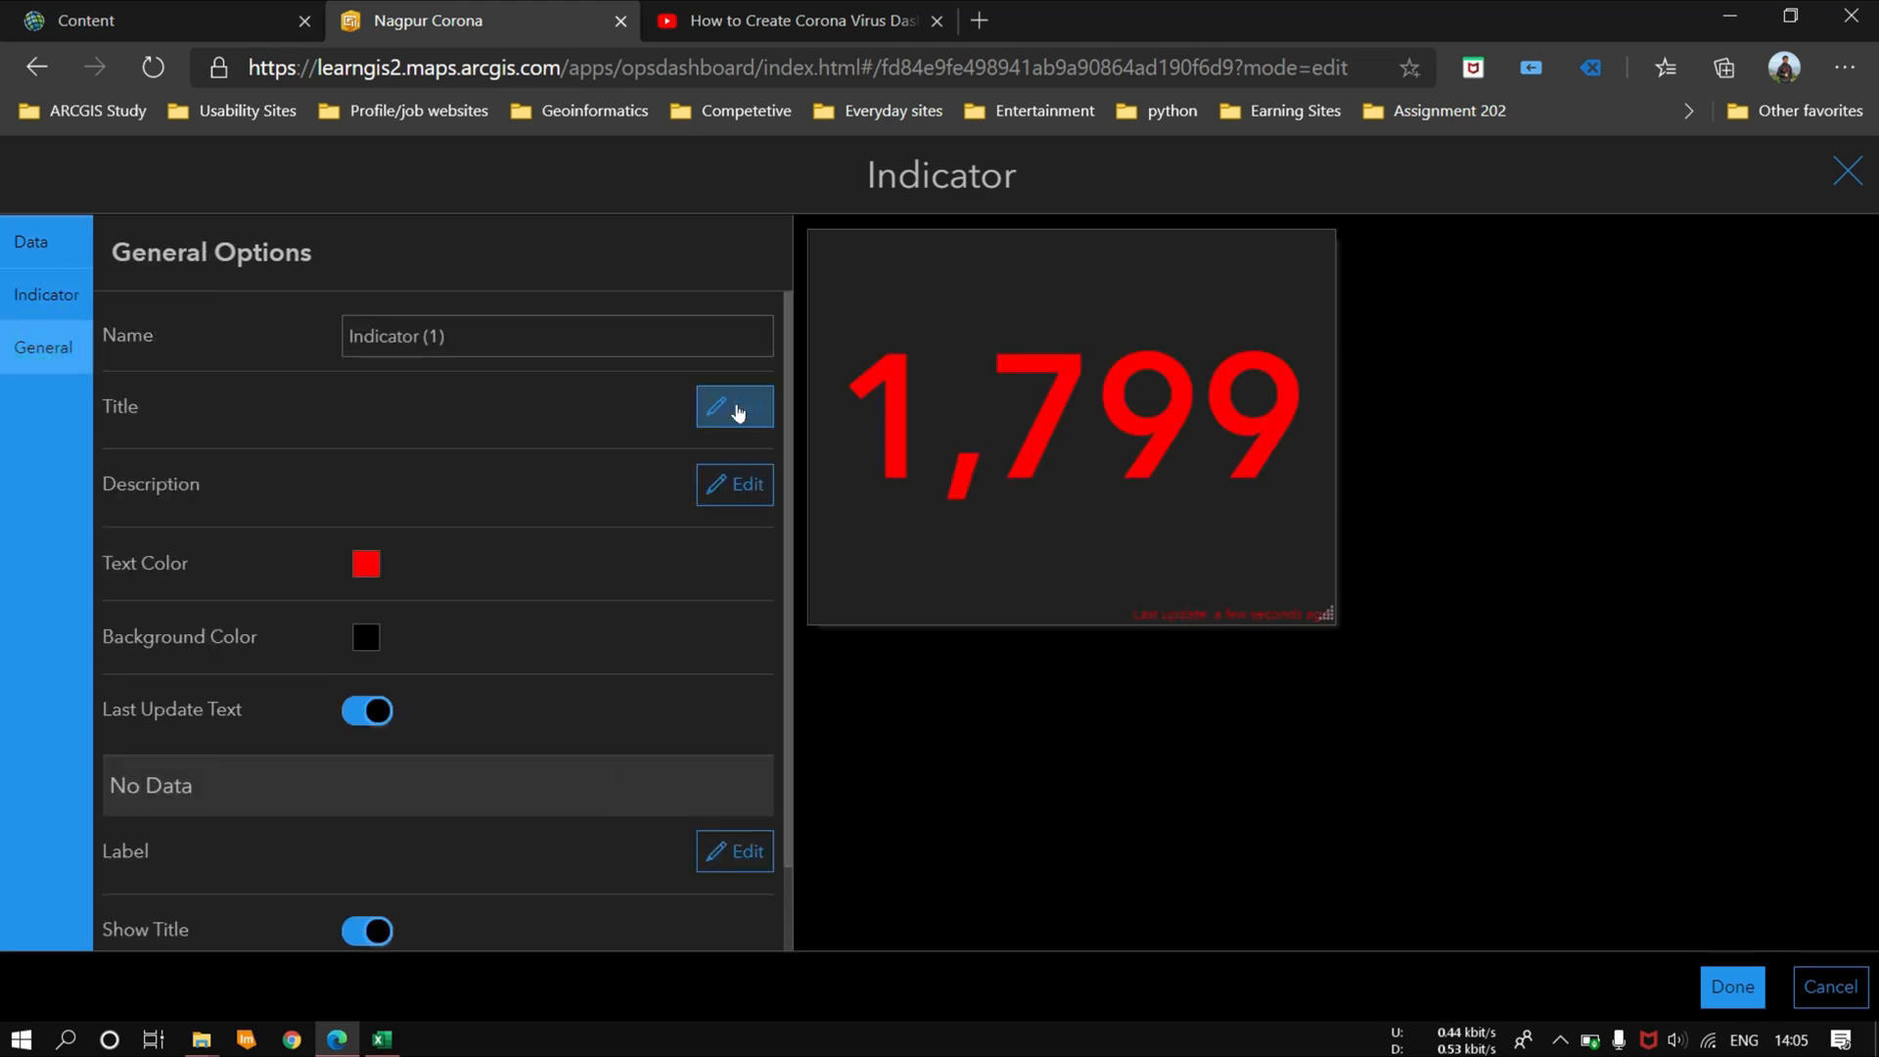
Step: Give the indicator the title Total Active in bold and underlined, and finish the indicator
left_click(734, 406)
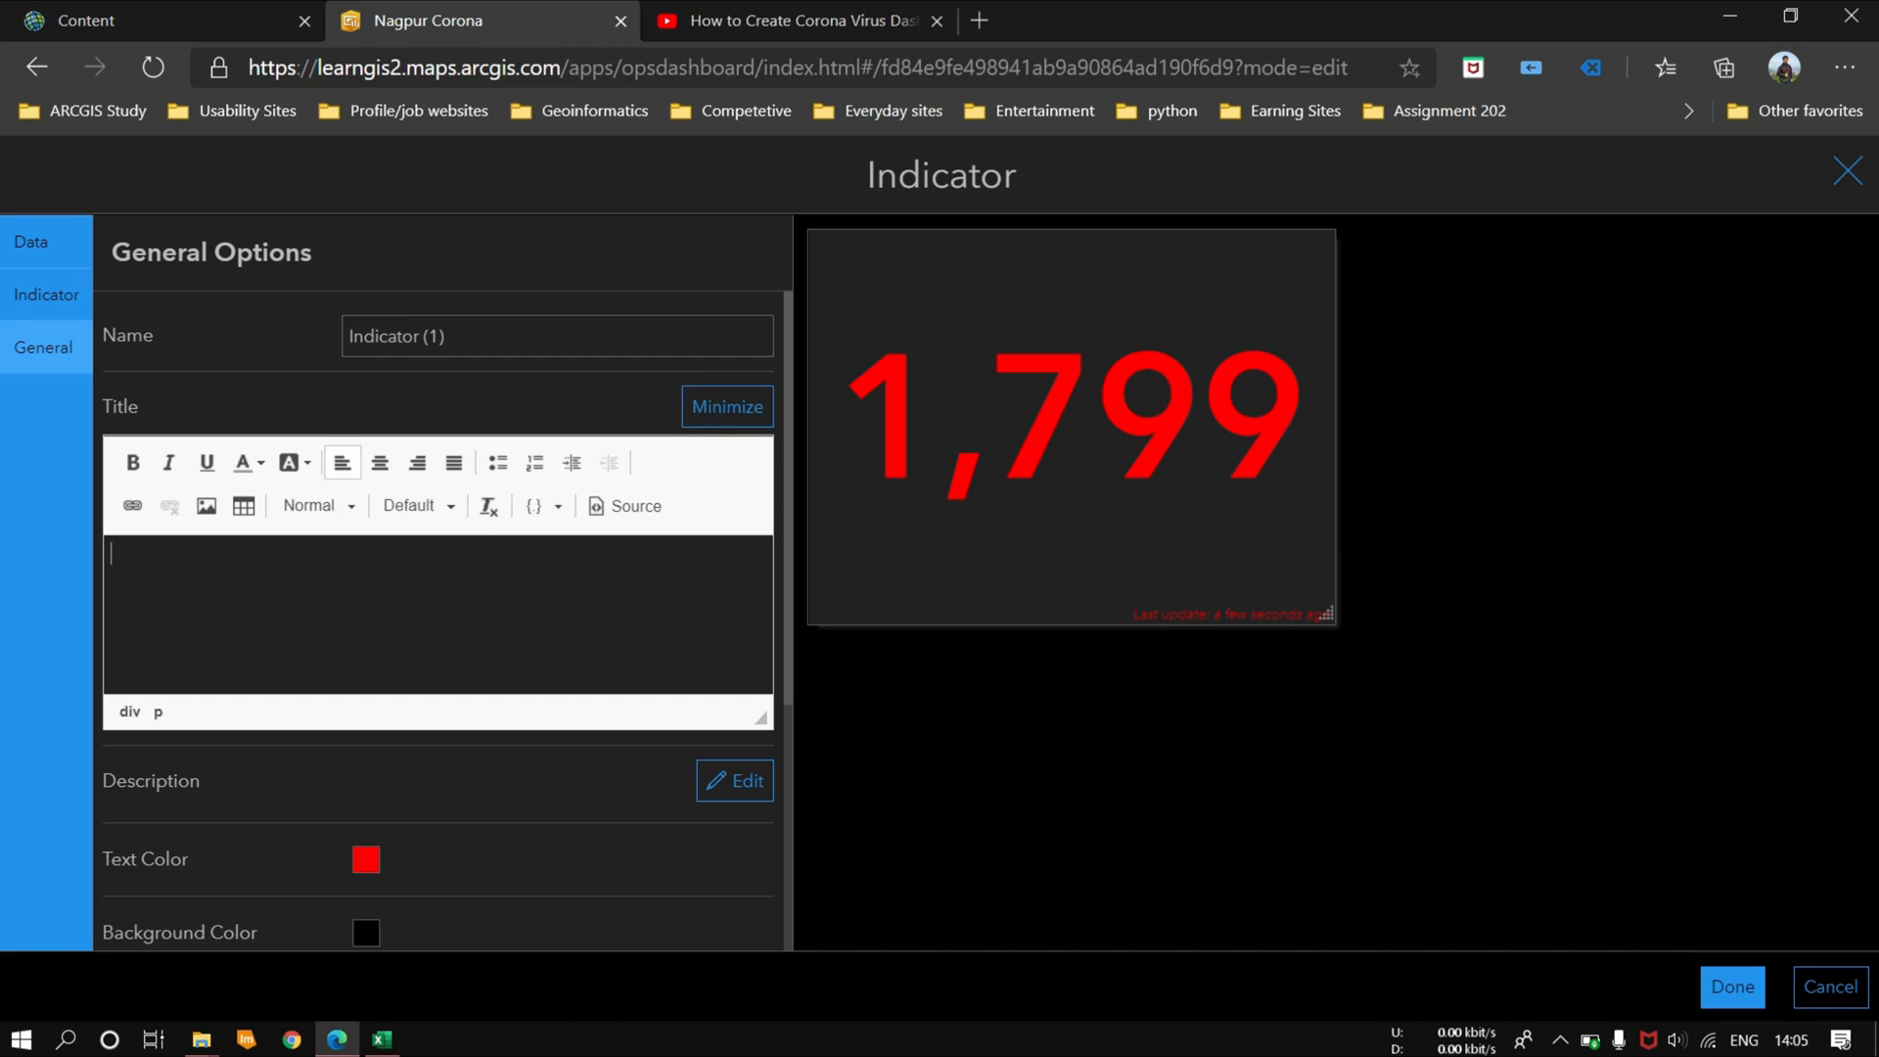
type("Toa")
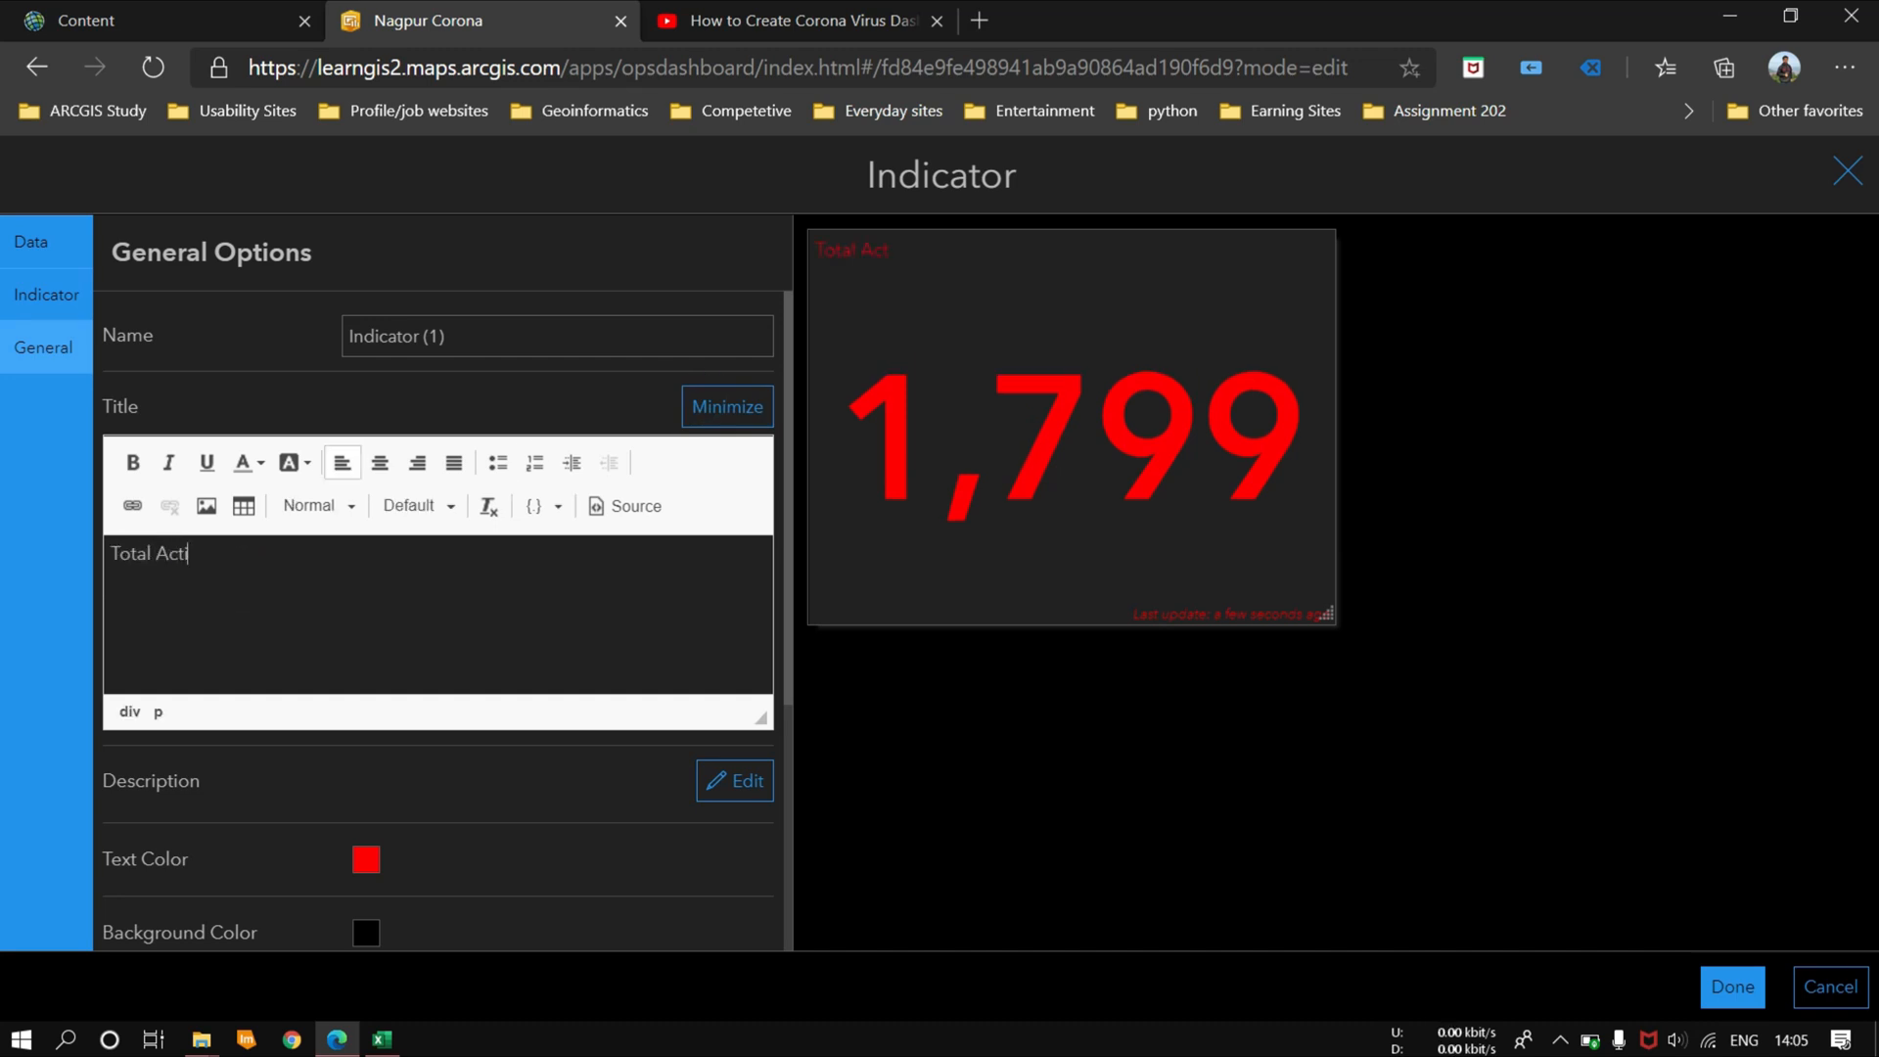
left_click(129, 462)
triple_click(260, 553)
left_click(129, 462)
left_click(207, 461)
left_click(431, 646)
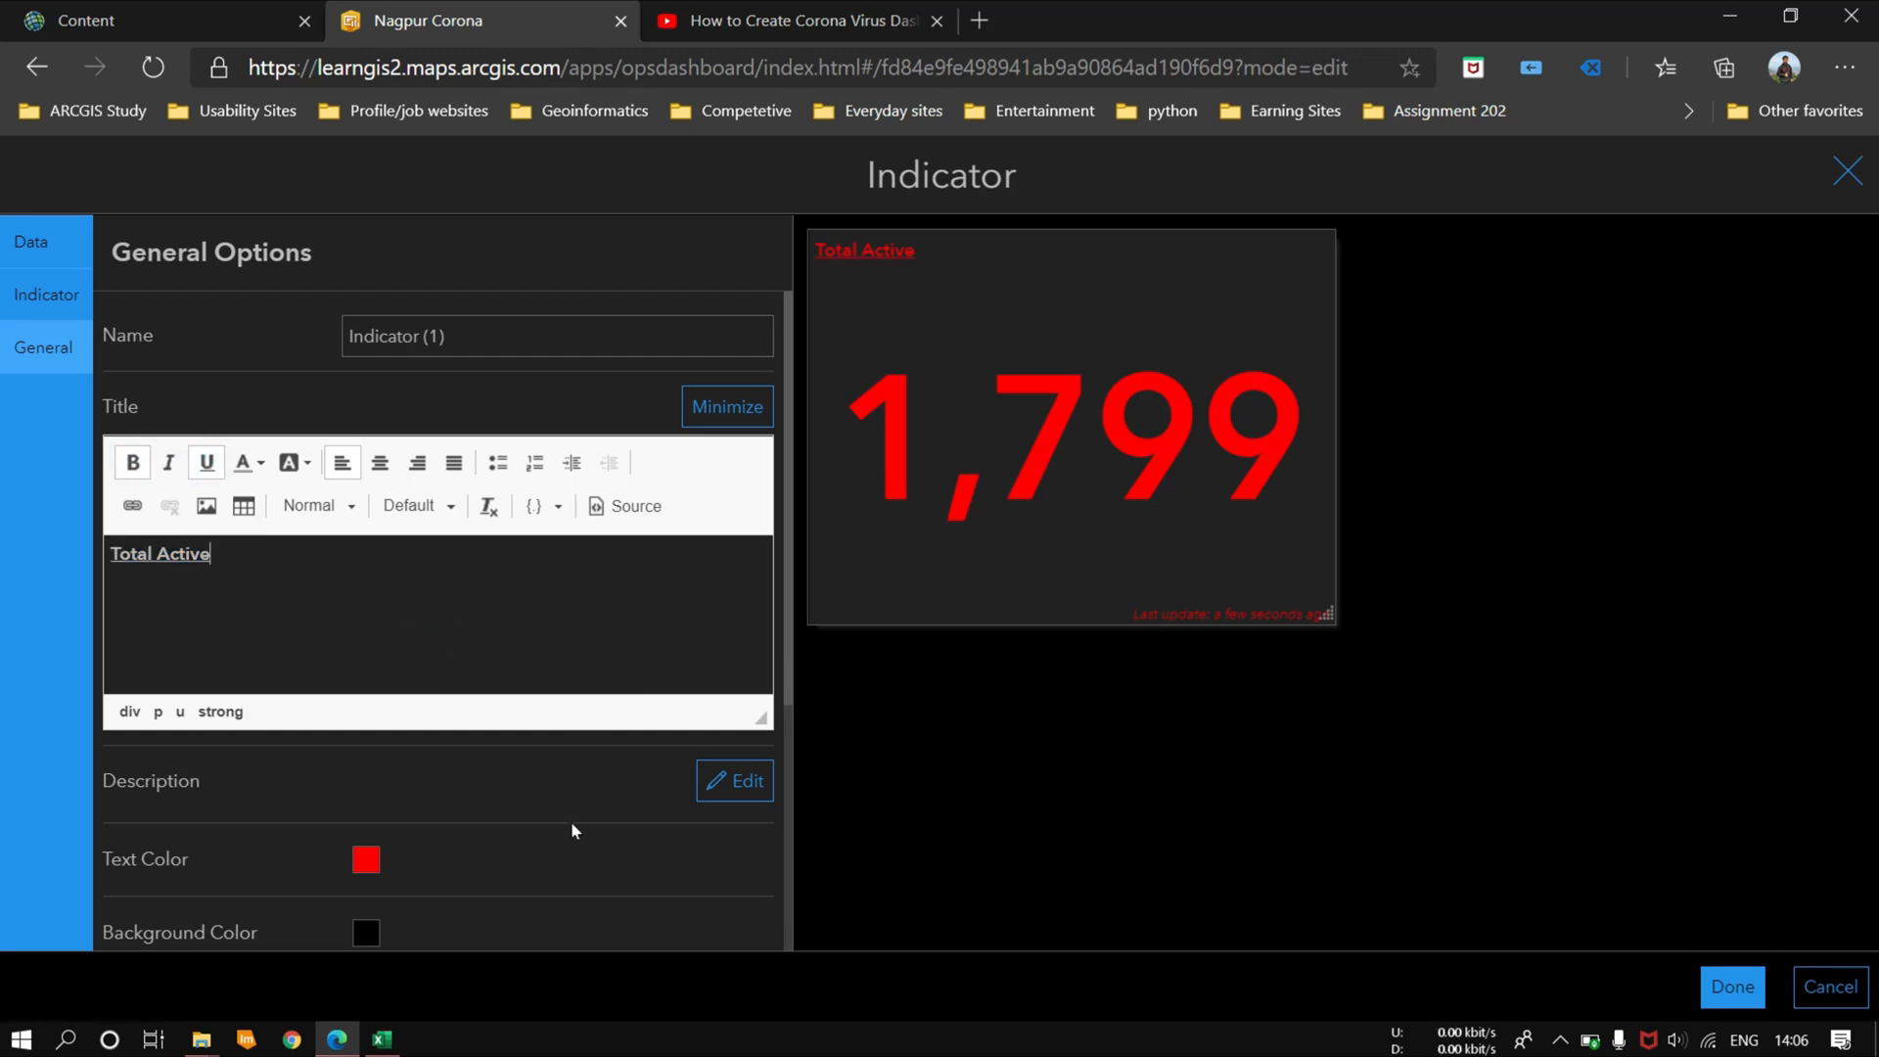
left_click(1731, 985)
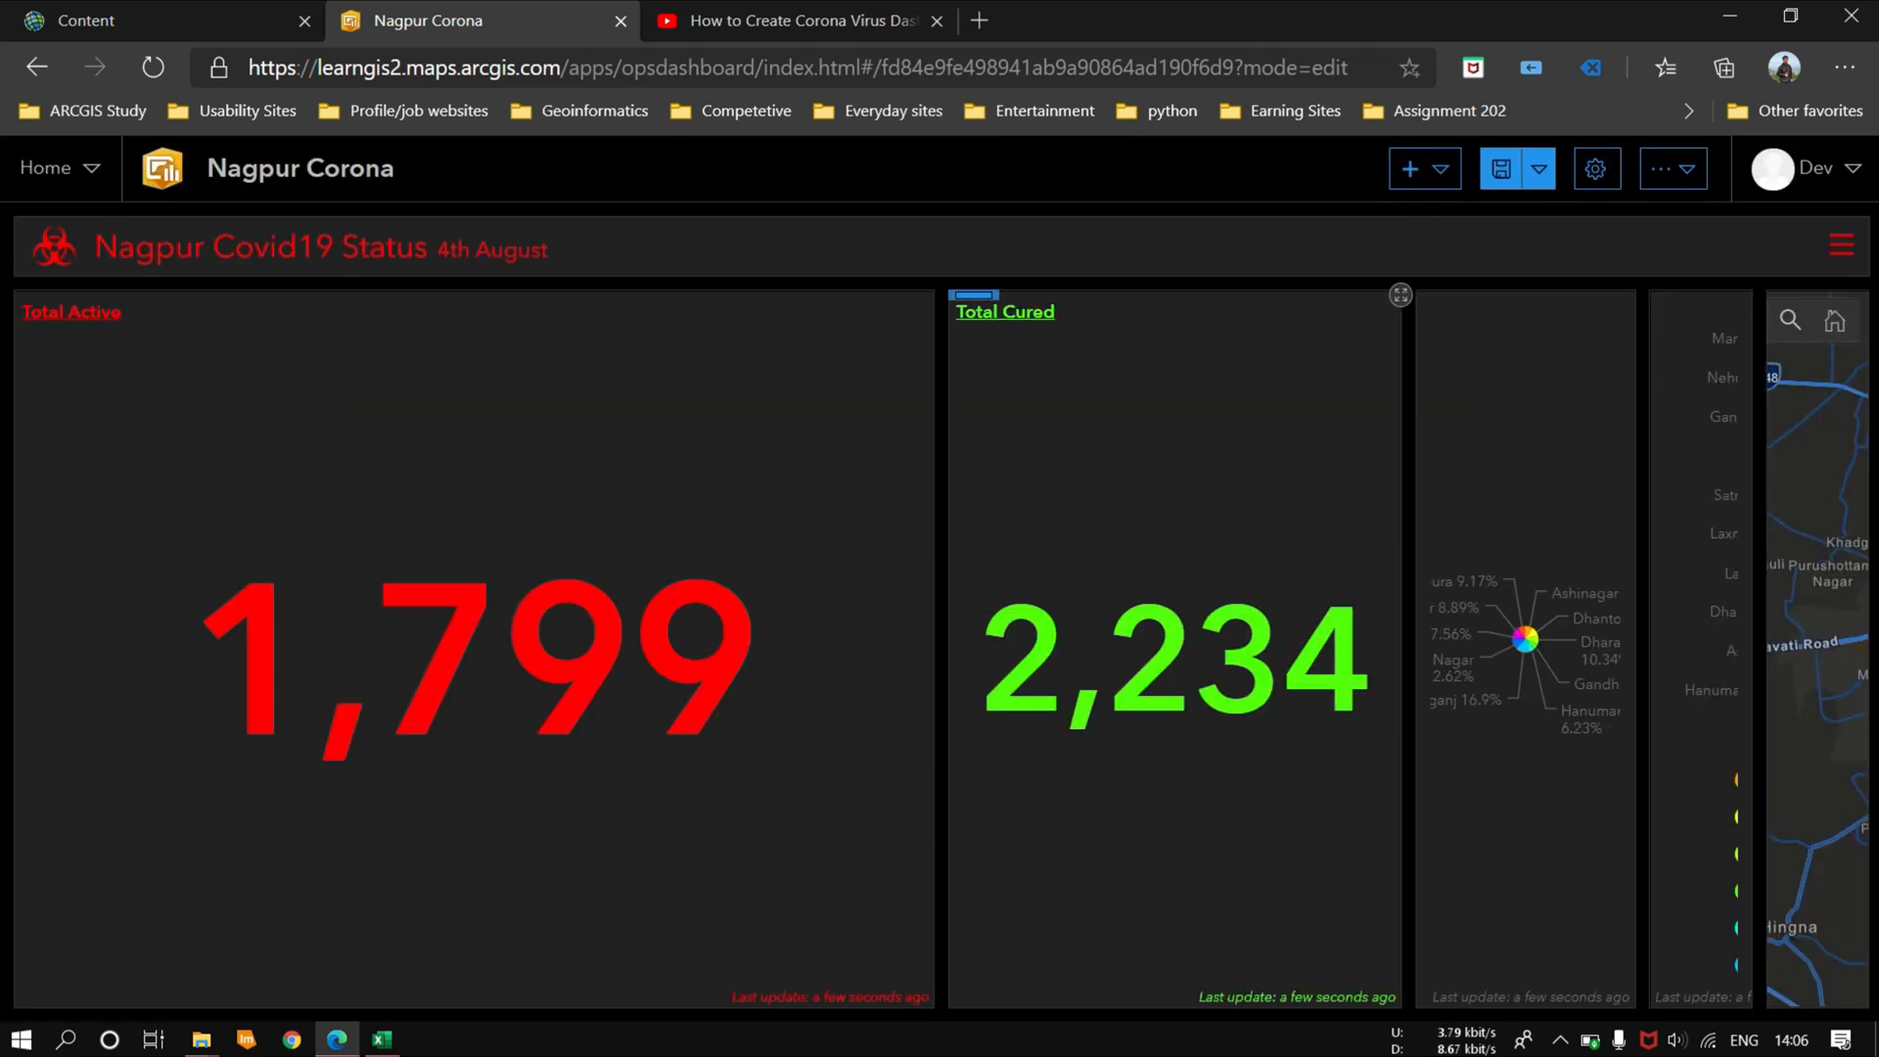
Step: Add a gauge element based on the Nagpur_Covid_data_4th_aug layer and look over its data and gauge options
left_click(1437, 174)
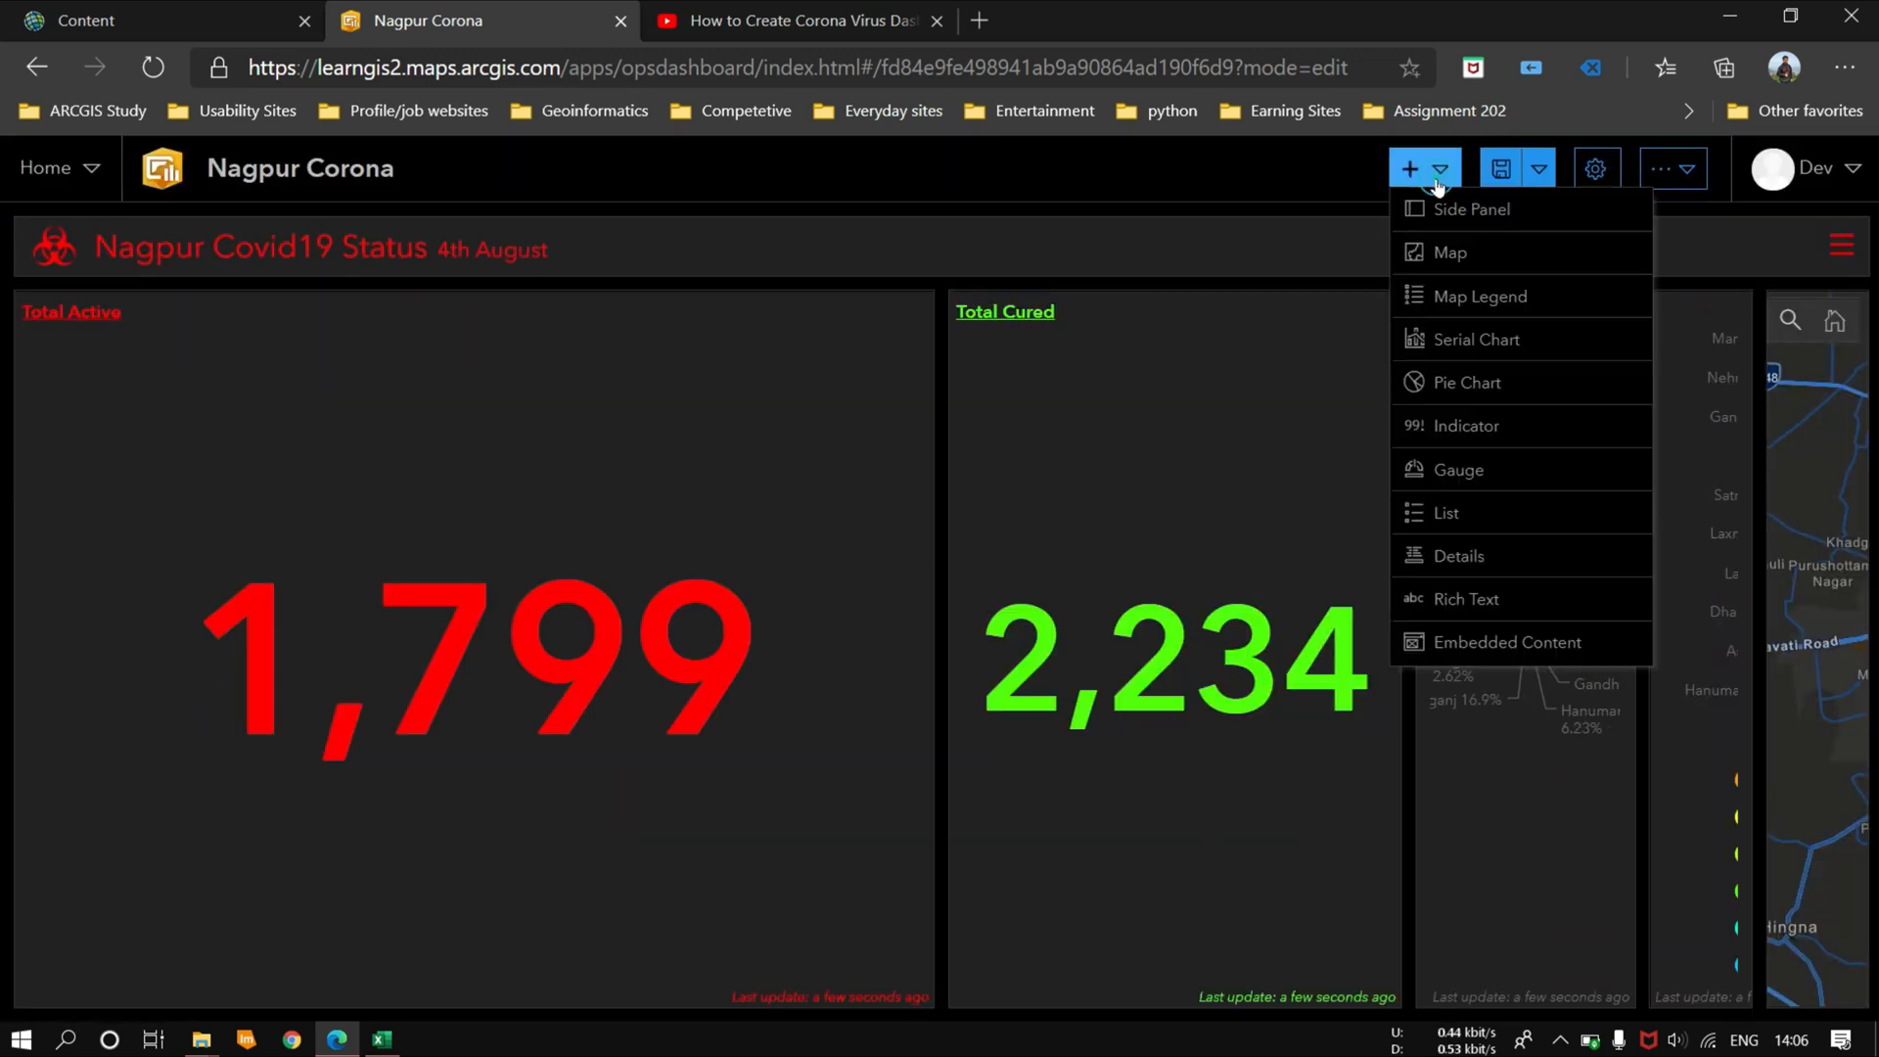
left_click(1458, 470)
left_click(544, 778)
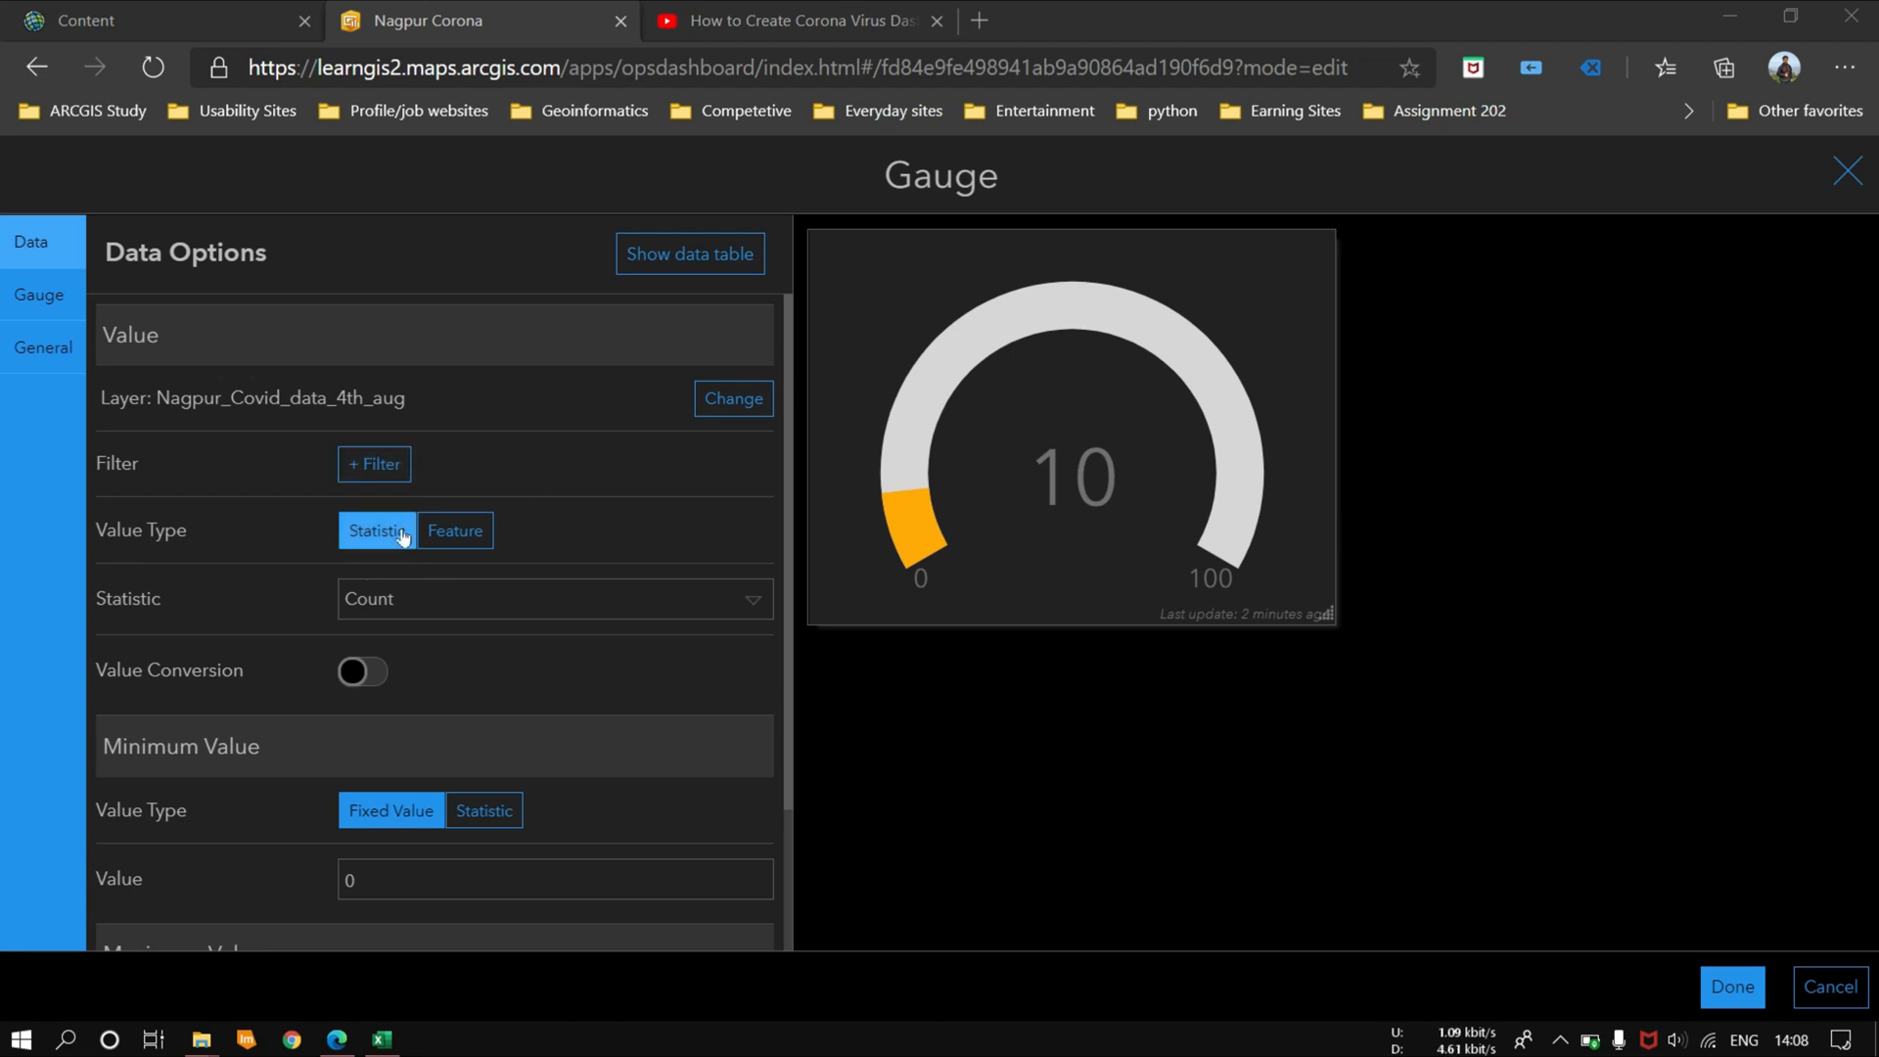
left_click(466, 600)
left_click(461, 601)
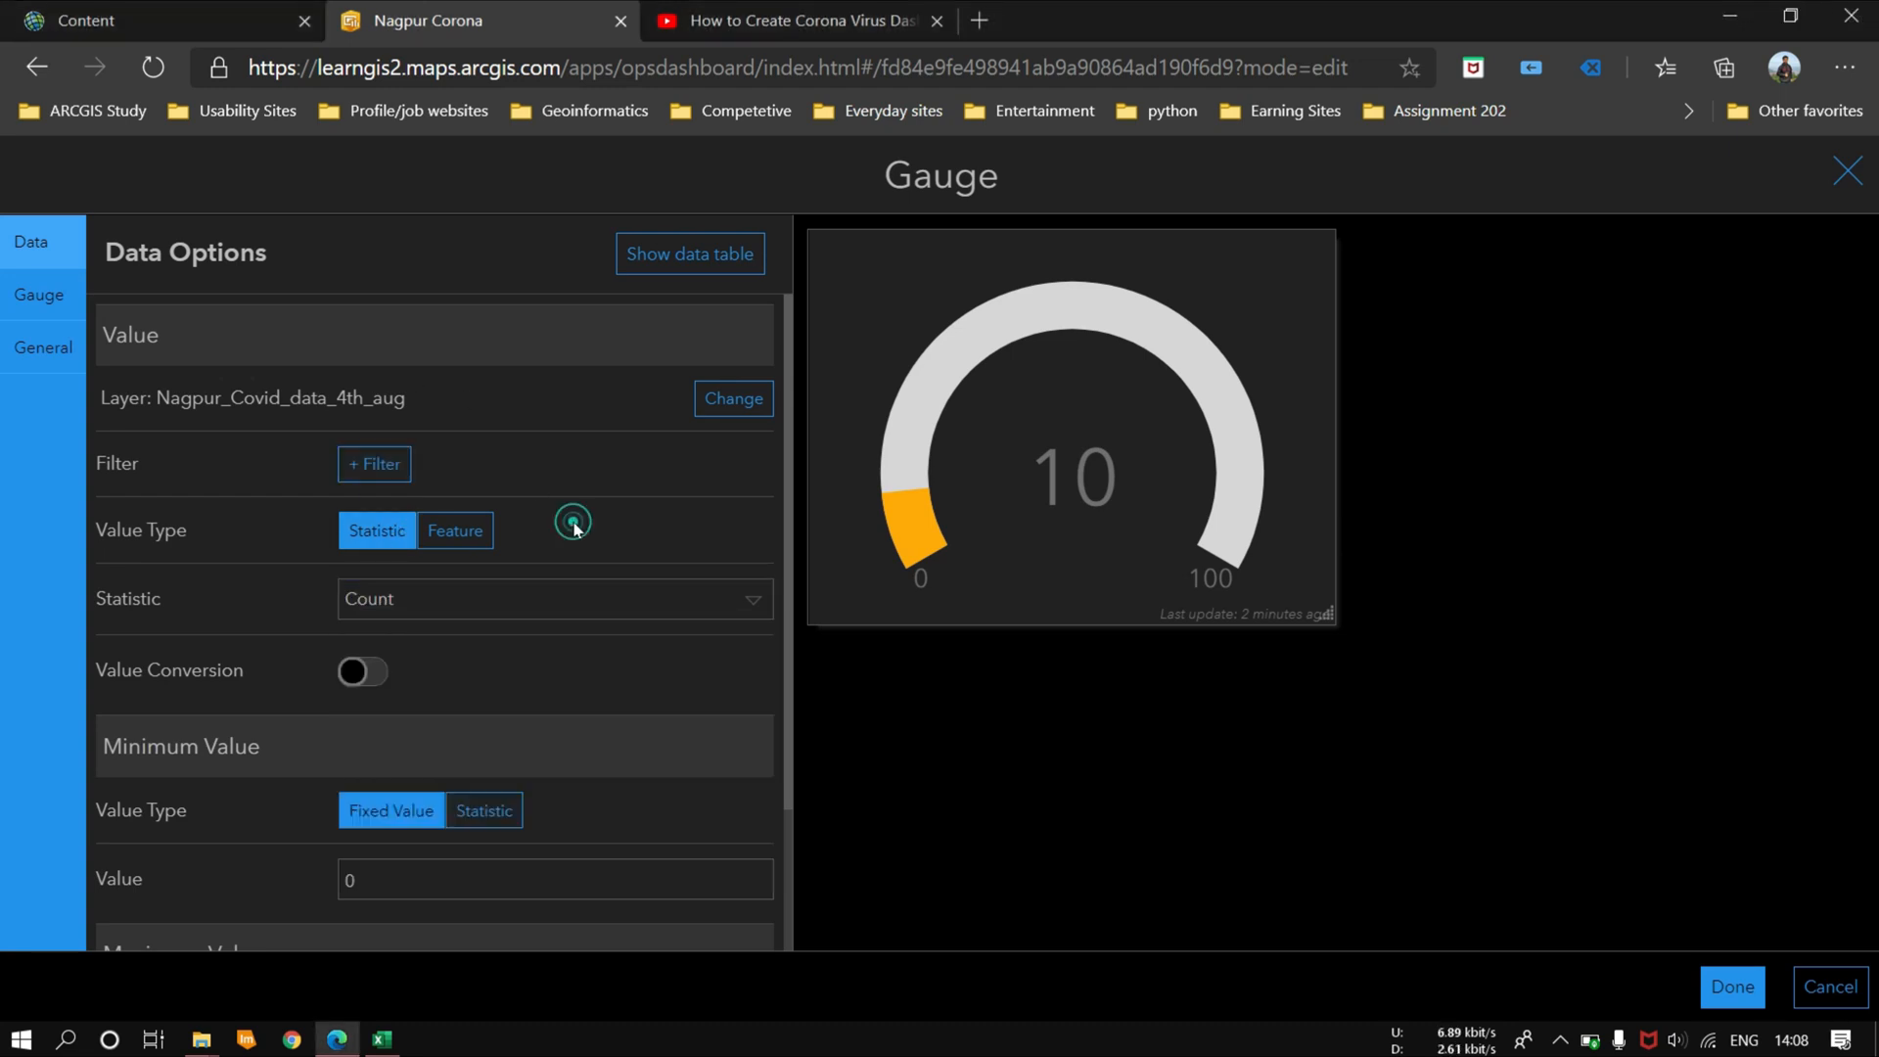
scroll(642, 512, "down", 3)
left_click(37, 303)
left_click(31, 242)
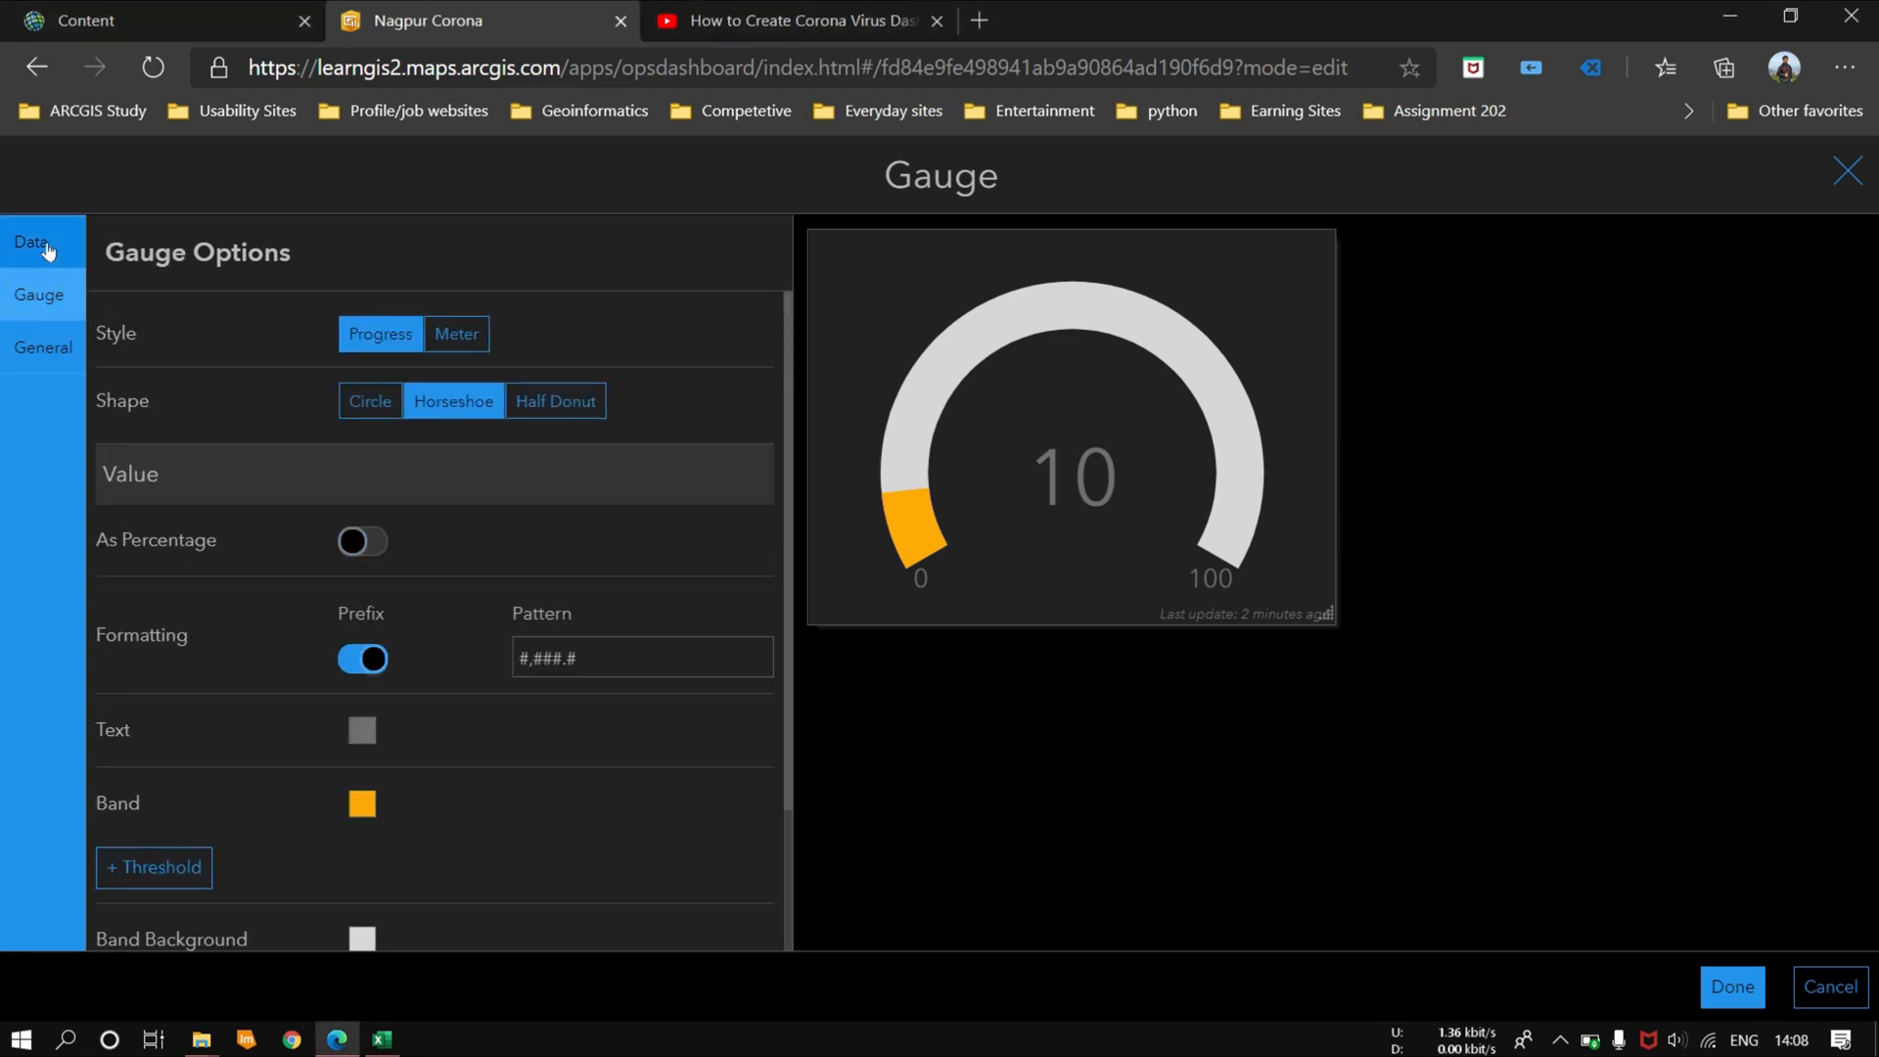
scroll(451, 440, "up", 2)
Step: Set the gauge's value type to Feature with Cases as the value field
left_click(455, 529)
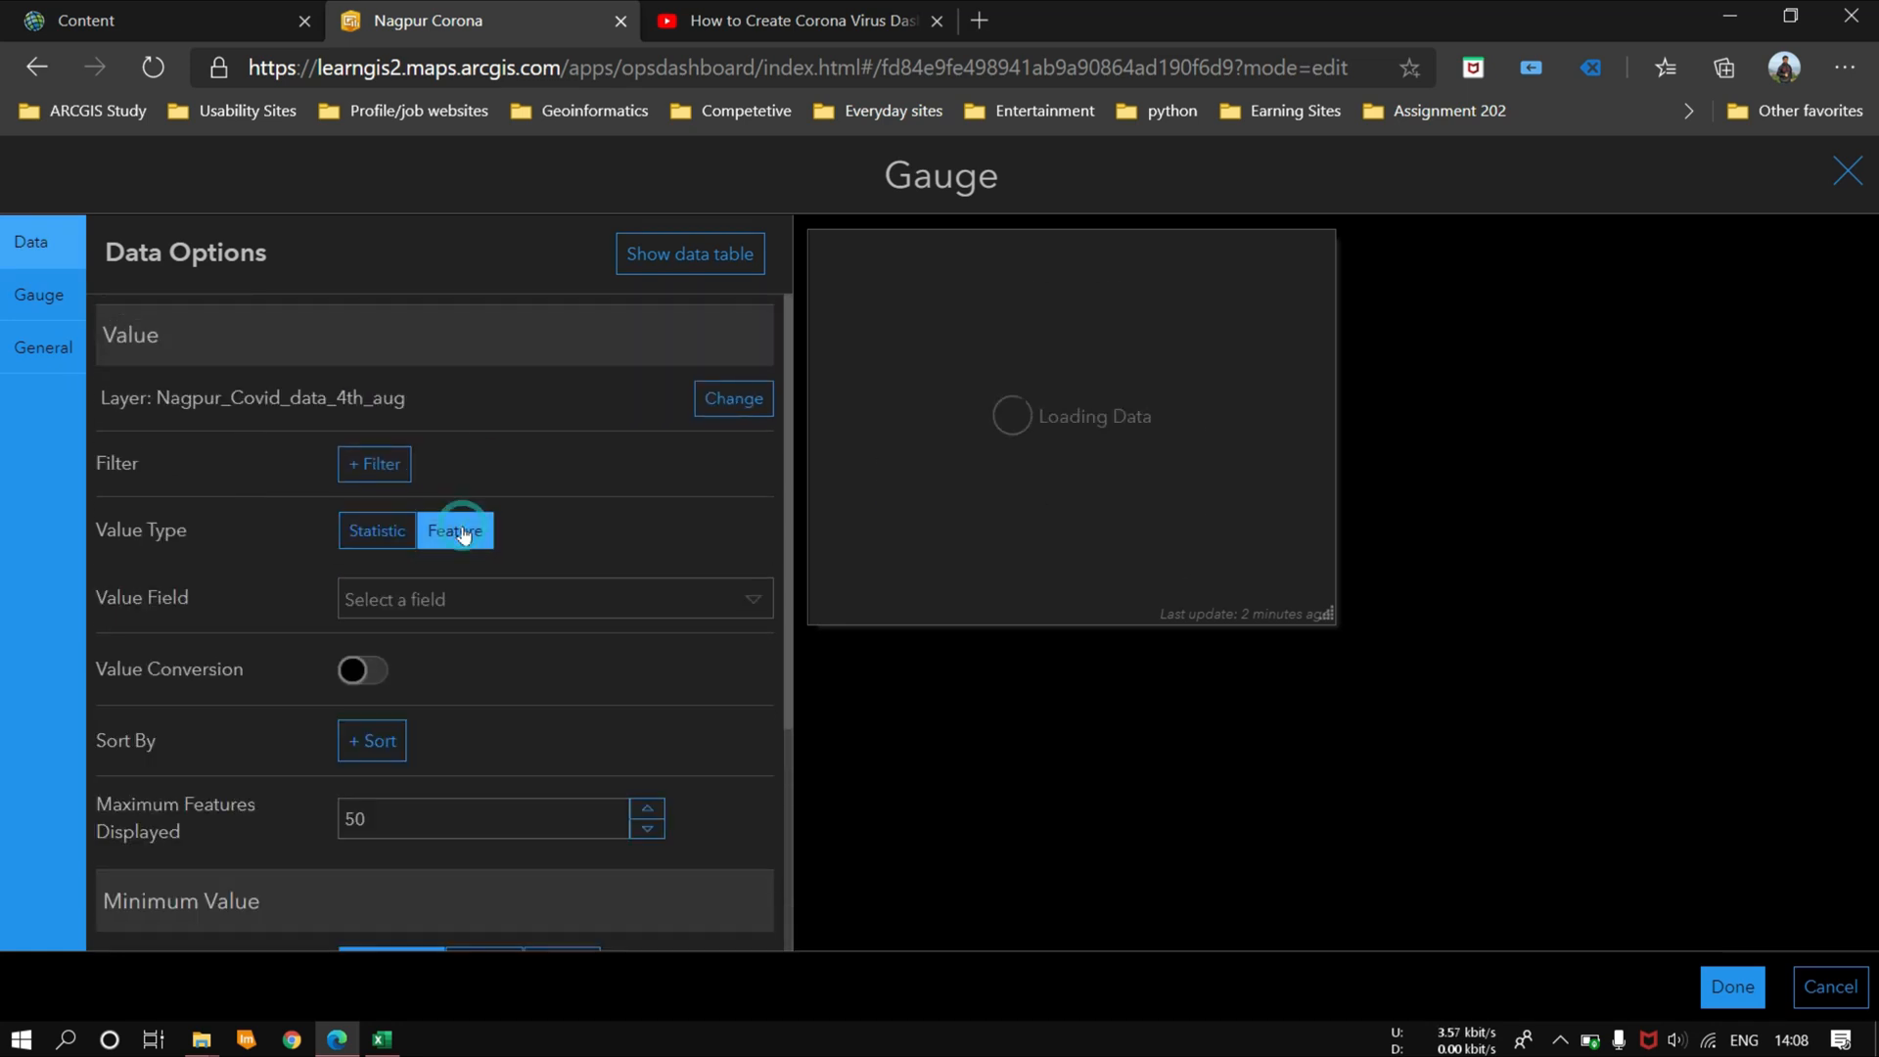
left_click(474, 599)
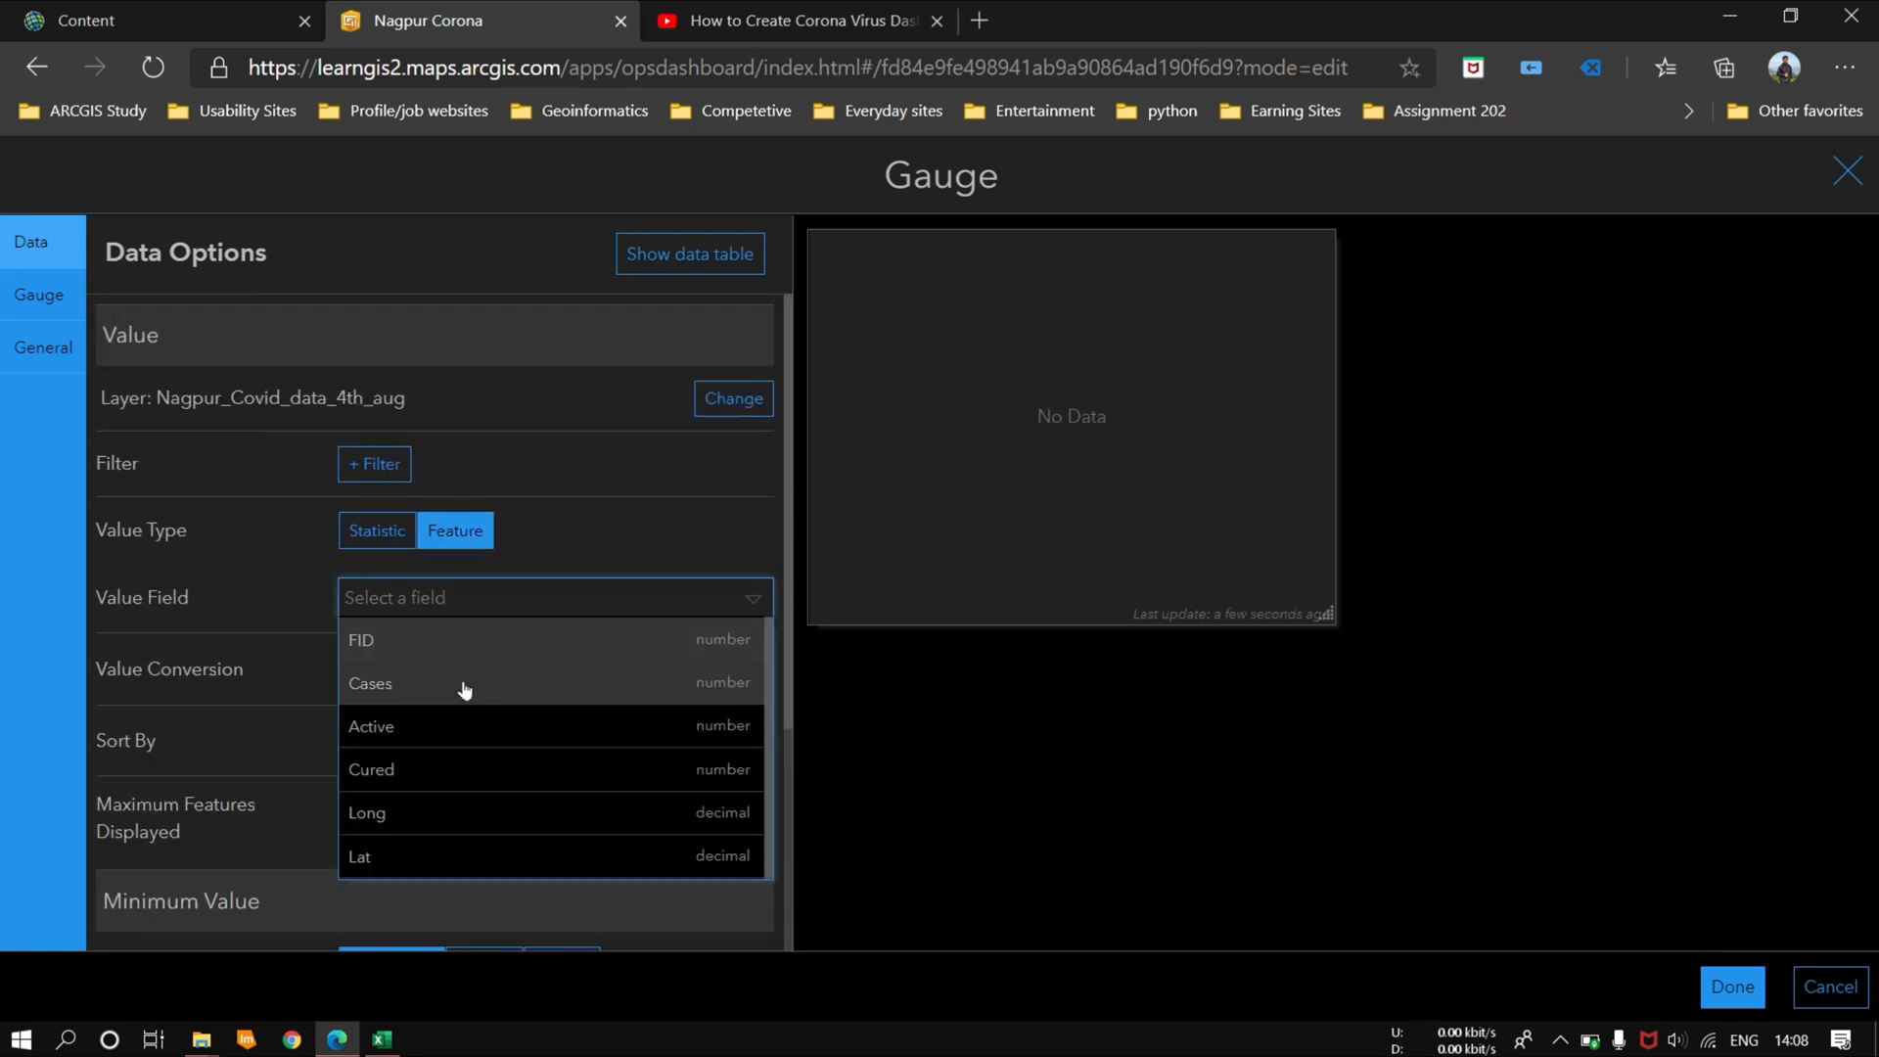
left_click(464, 690)
Step: Set the gauge's fixed maximum value to 10000
scroll(625, 656, "down", 3)
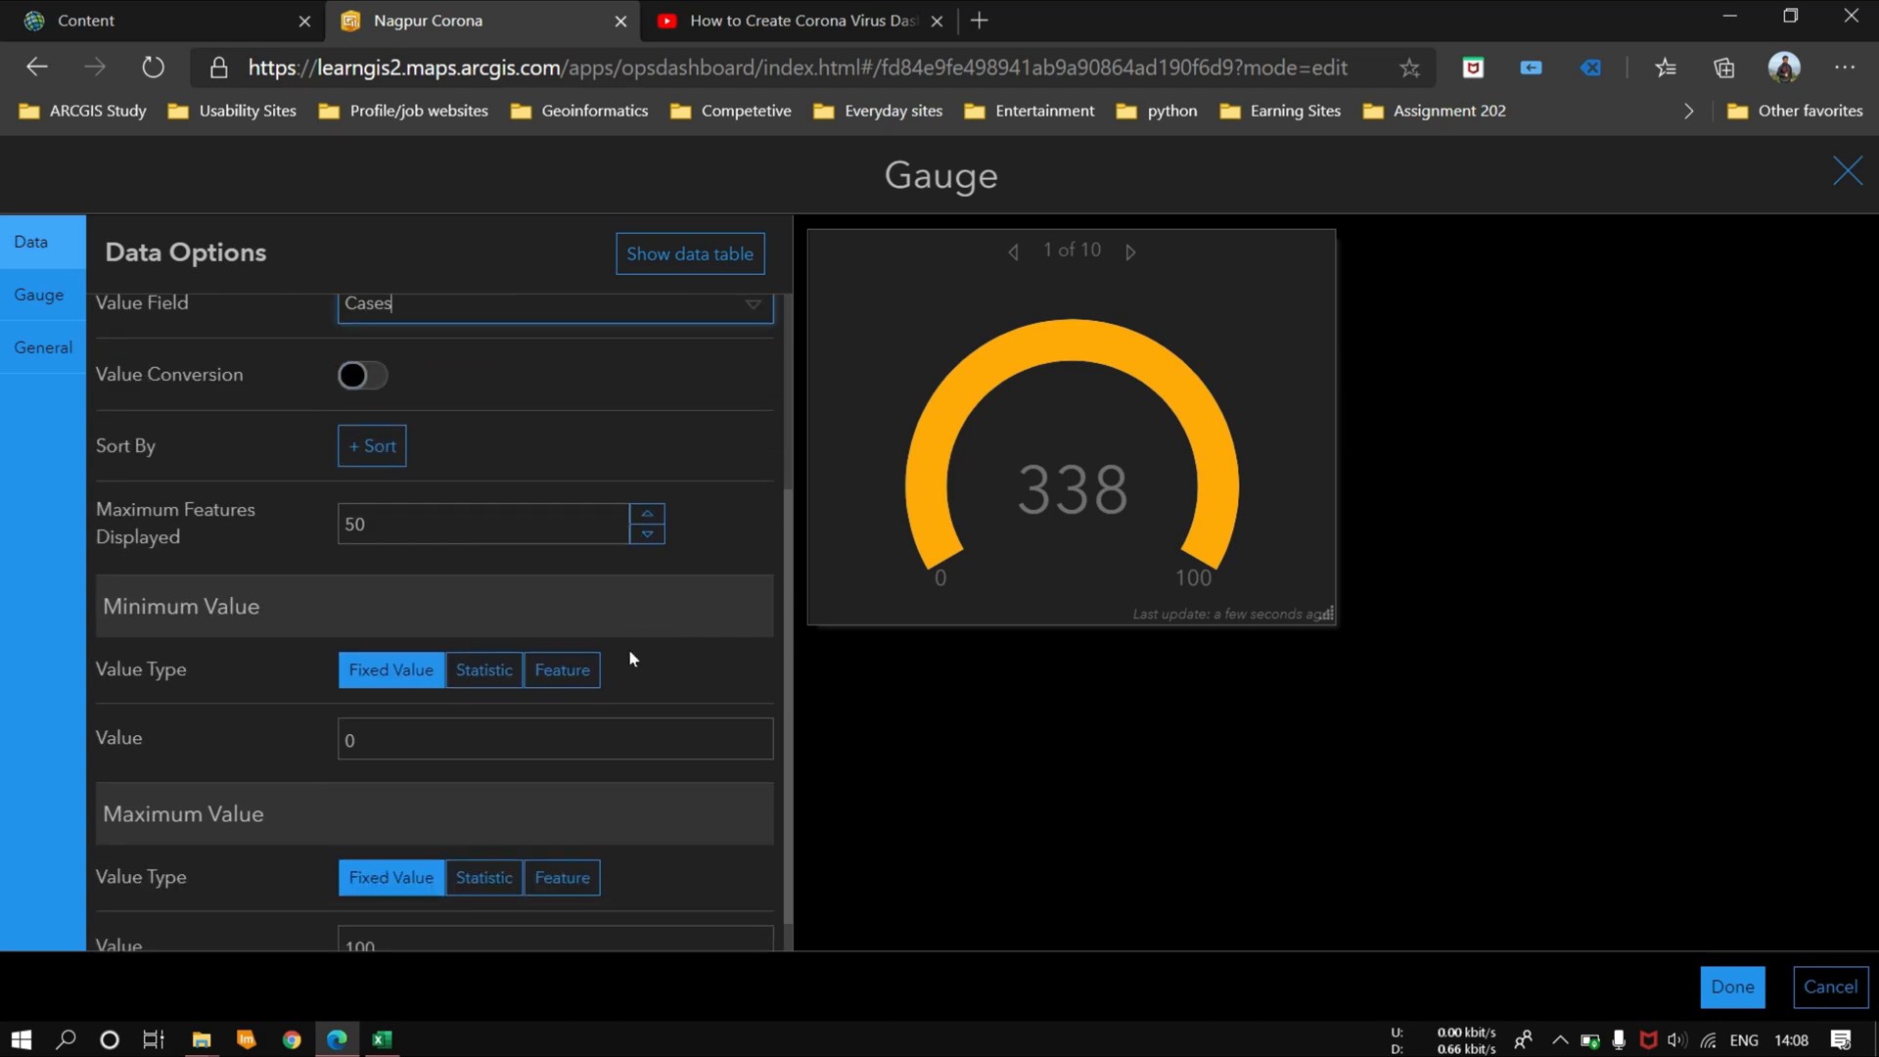
double_click(361, 907)
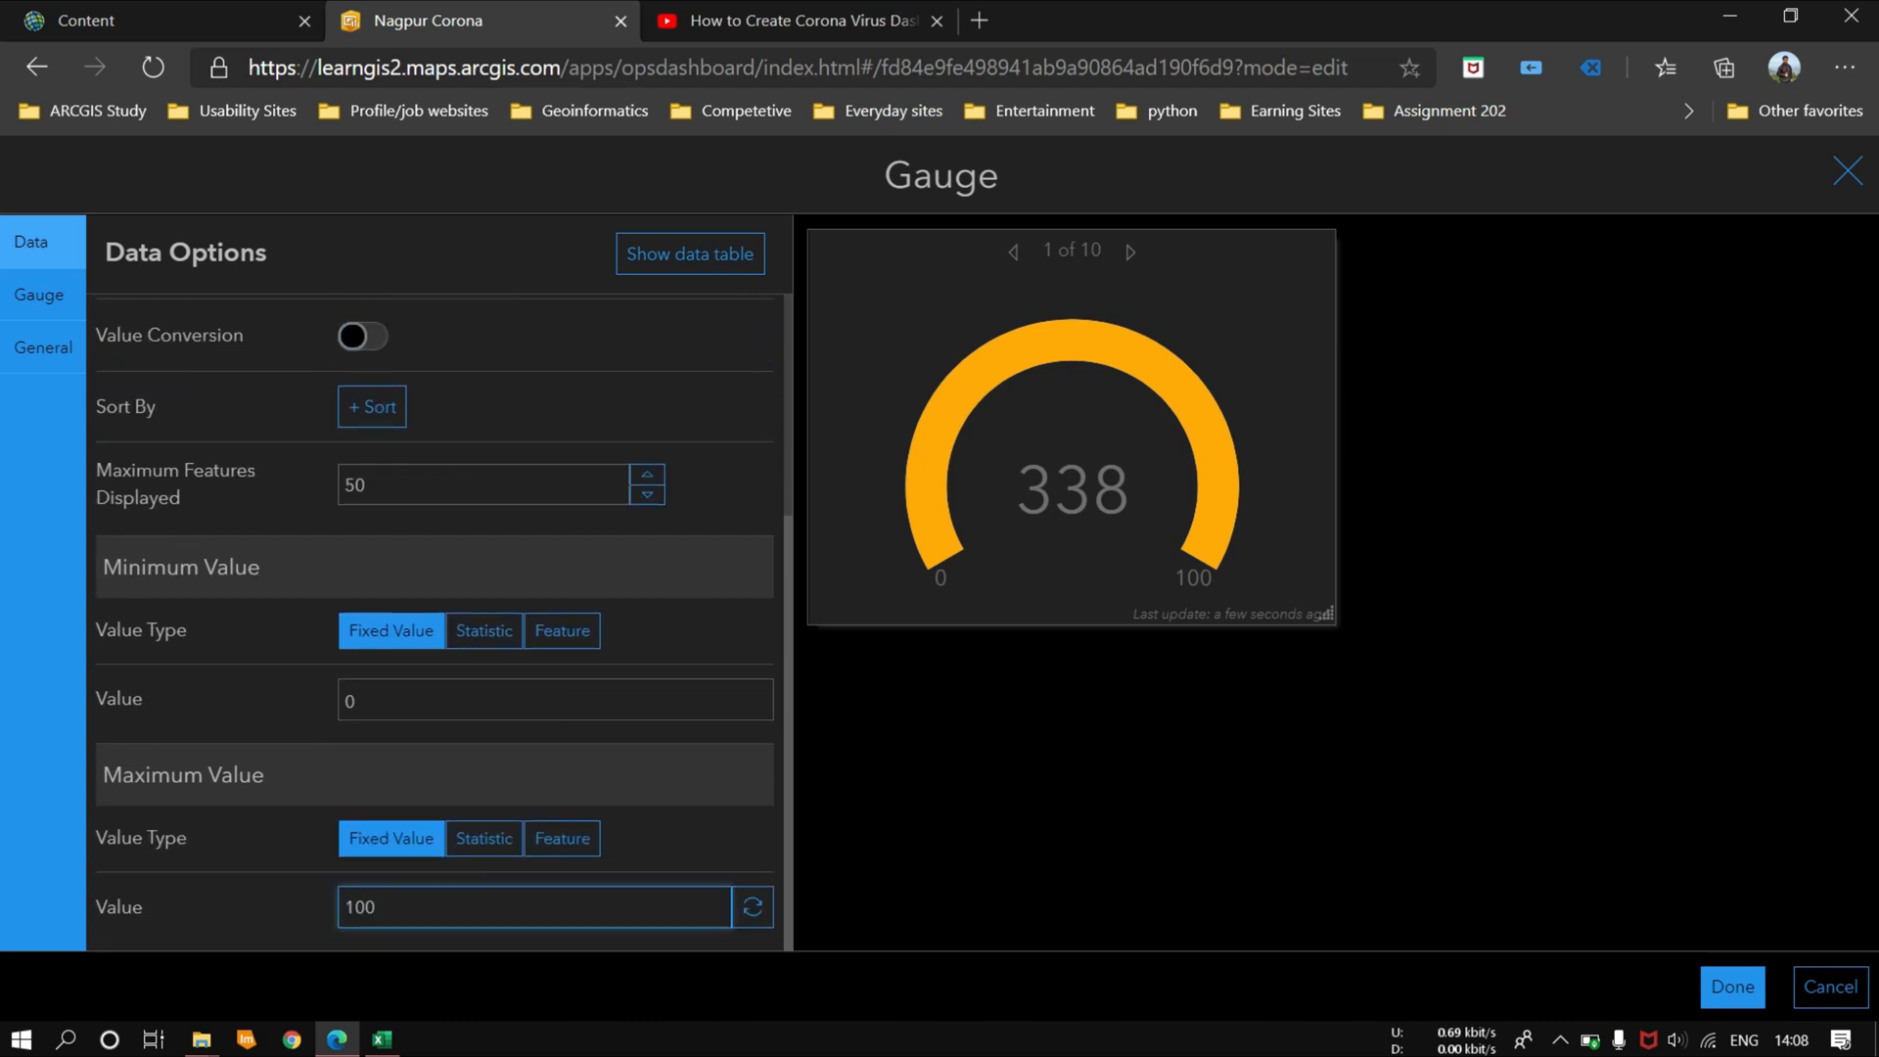
type("00")
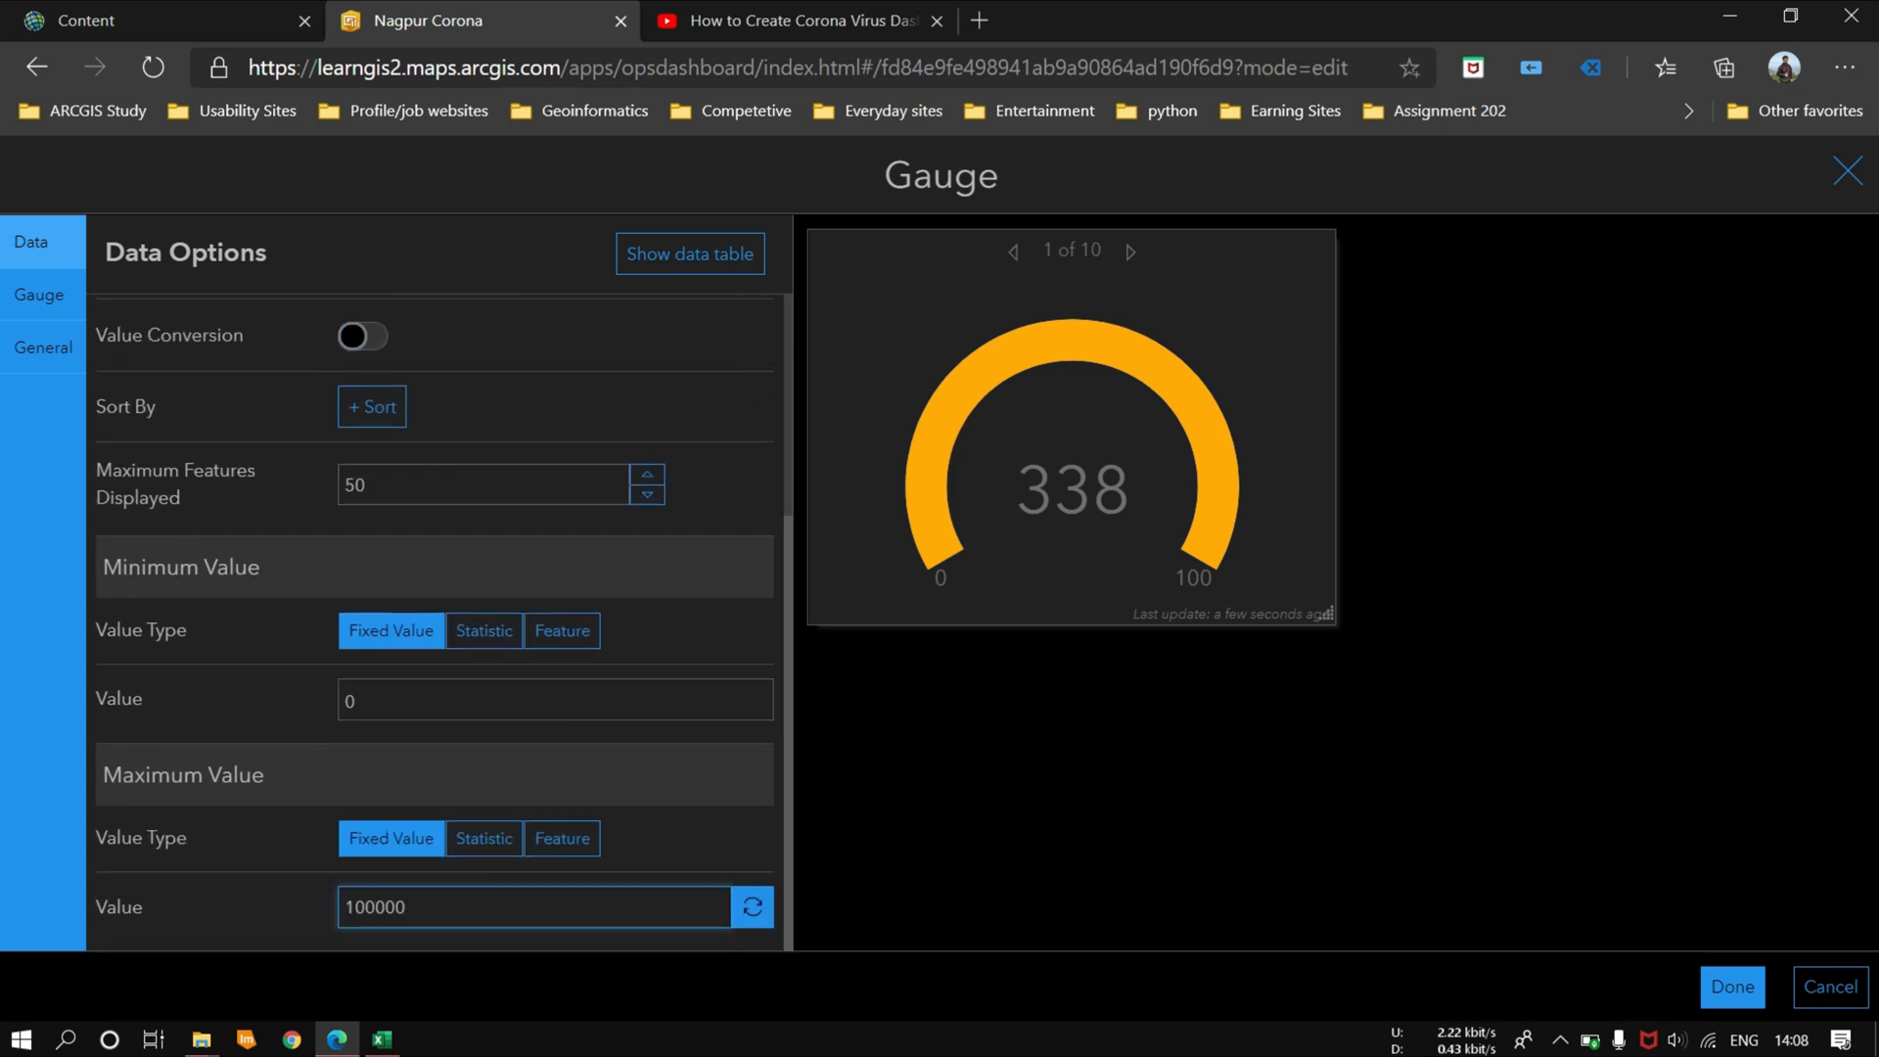
left_click(610, 833)
Step: Switch the gauge's value type to Statistic and use the Sum of the Cases field
scroll(599, 655, "up", 3)
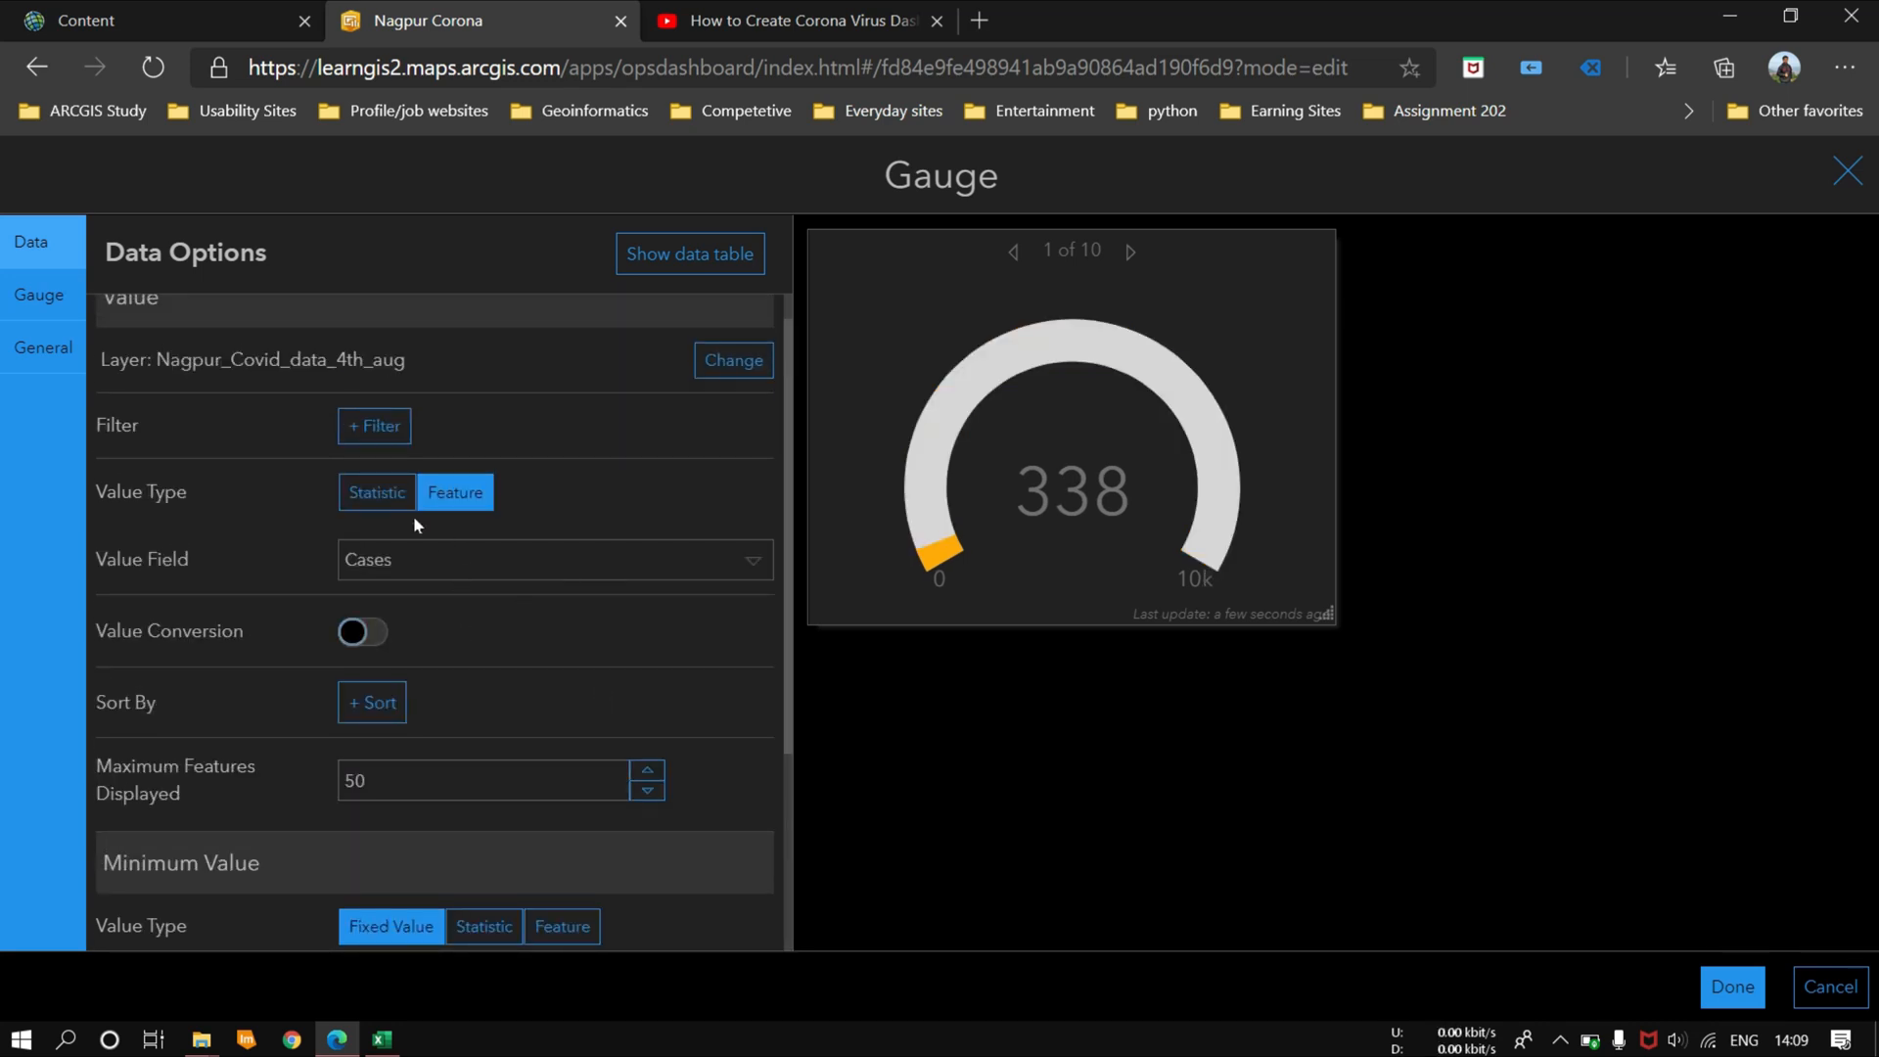
left_click(380, 494)
left_click(543, 562)
left_click(407, 732)
left_click(441, 560)
left_click(409, 778)
left_click(748, 615)
left_click(407, 707)
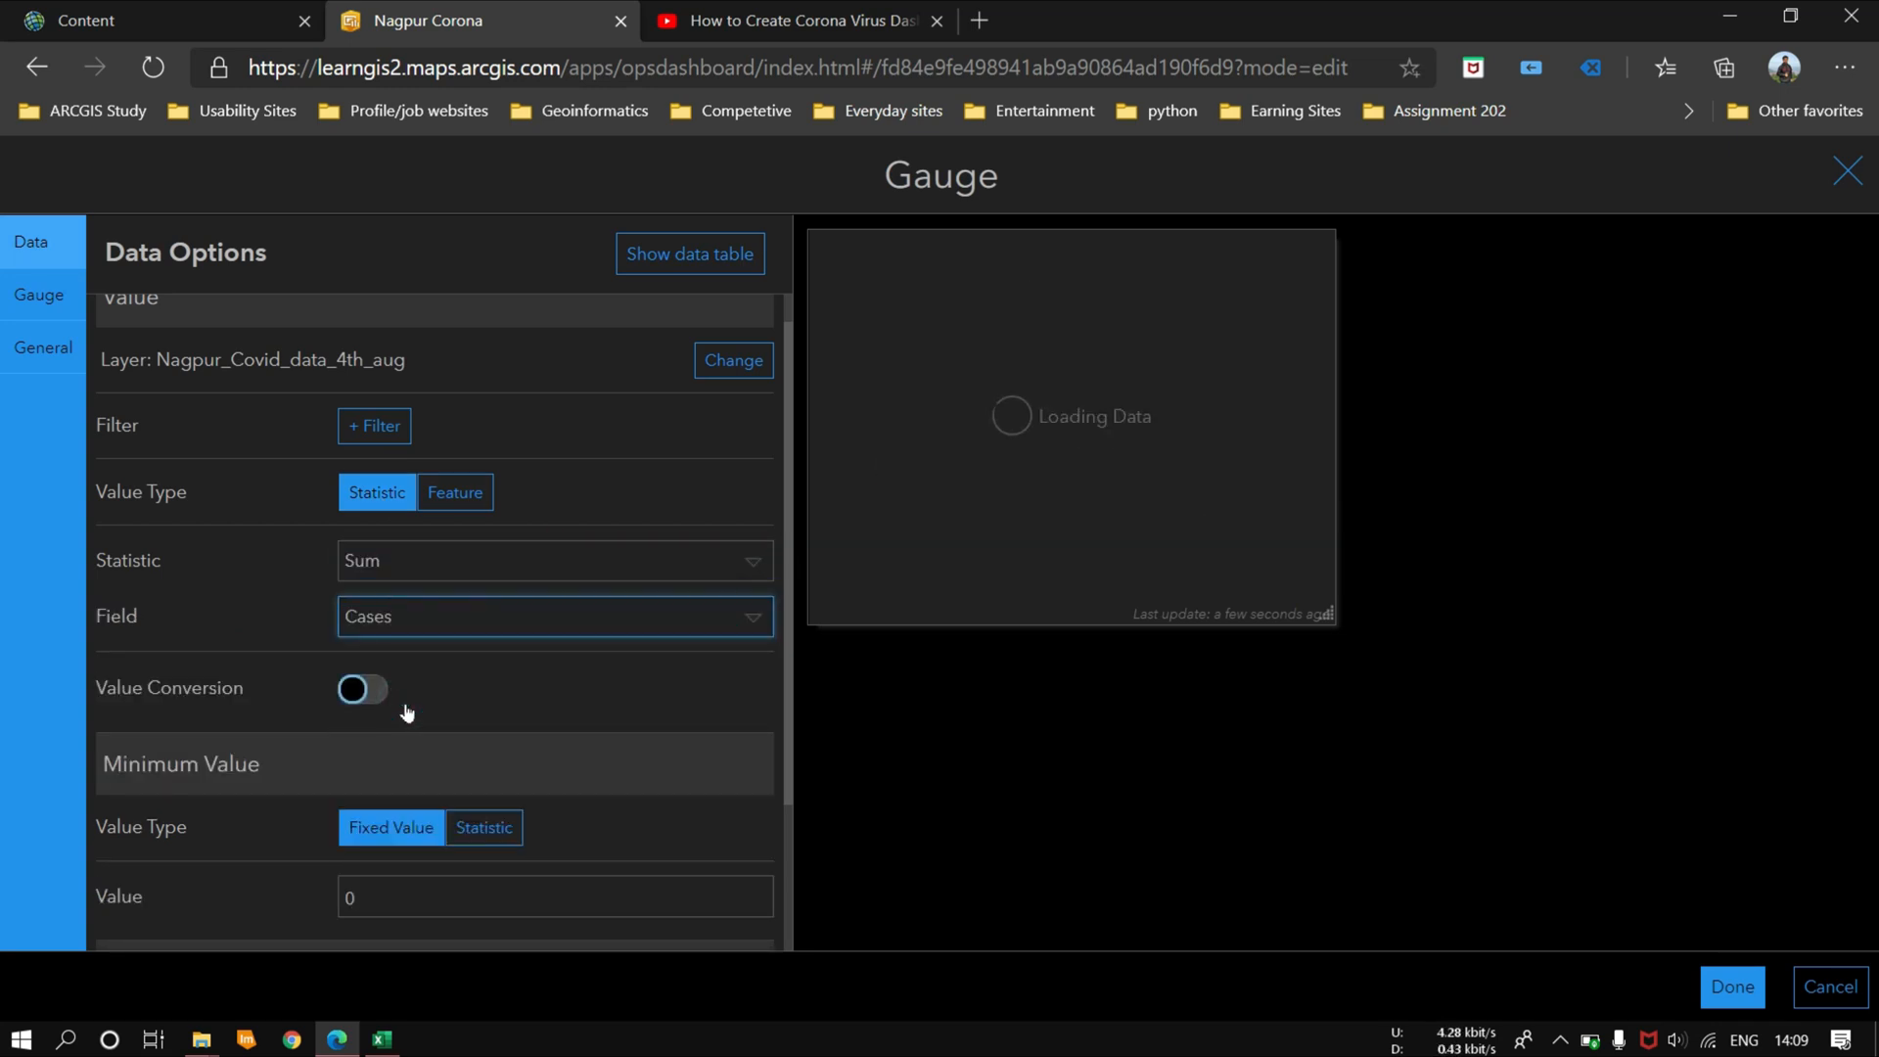
Step: Set the gauge's band color to red
left_click(38, 294)
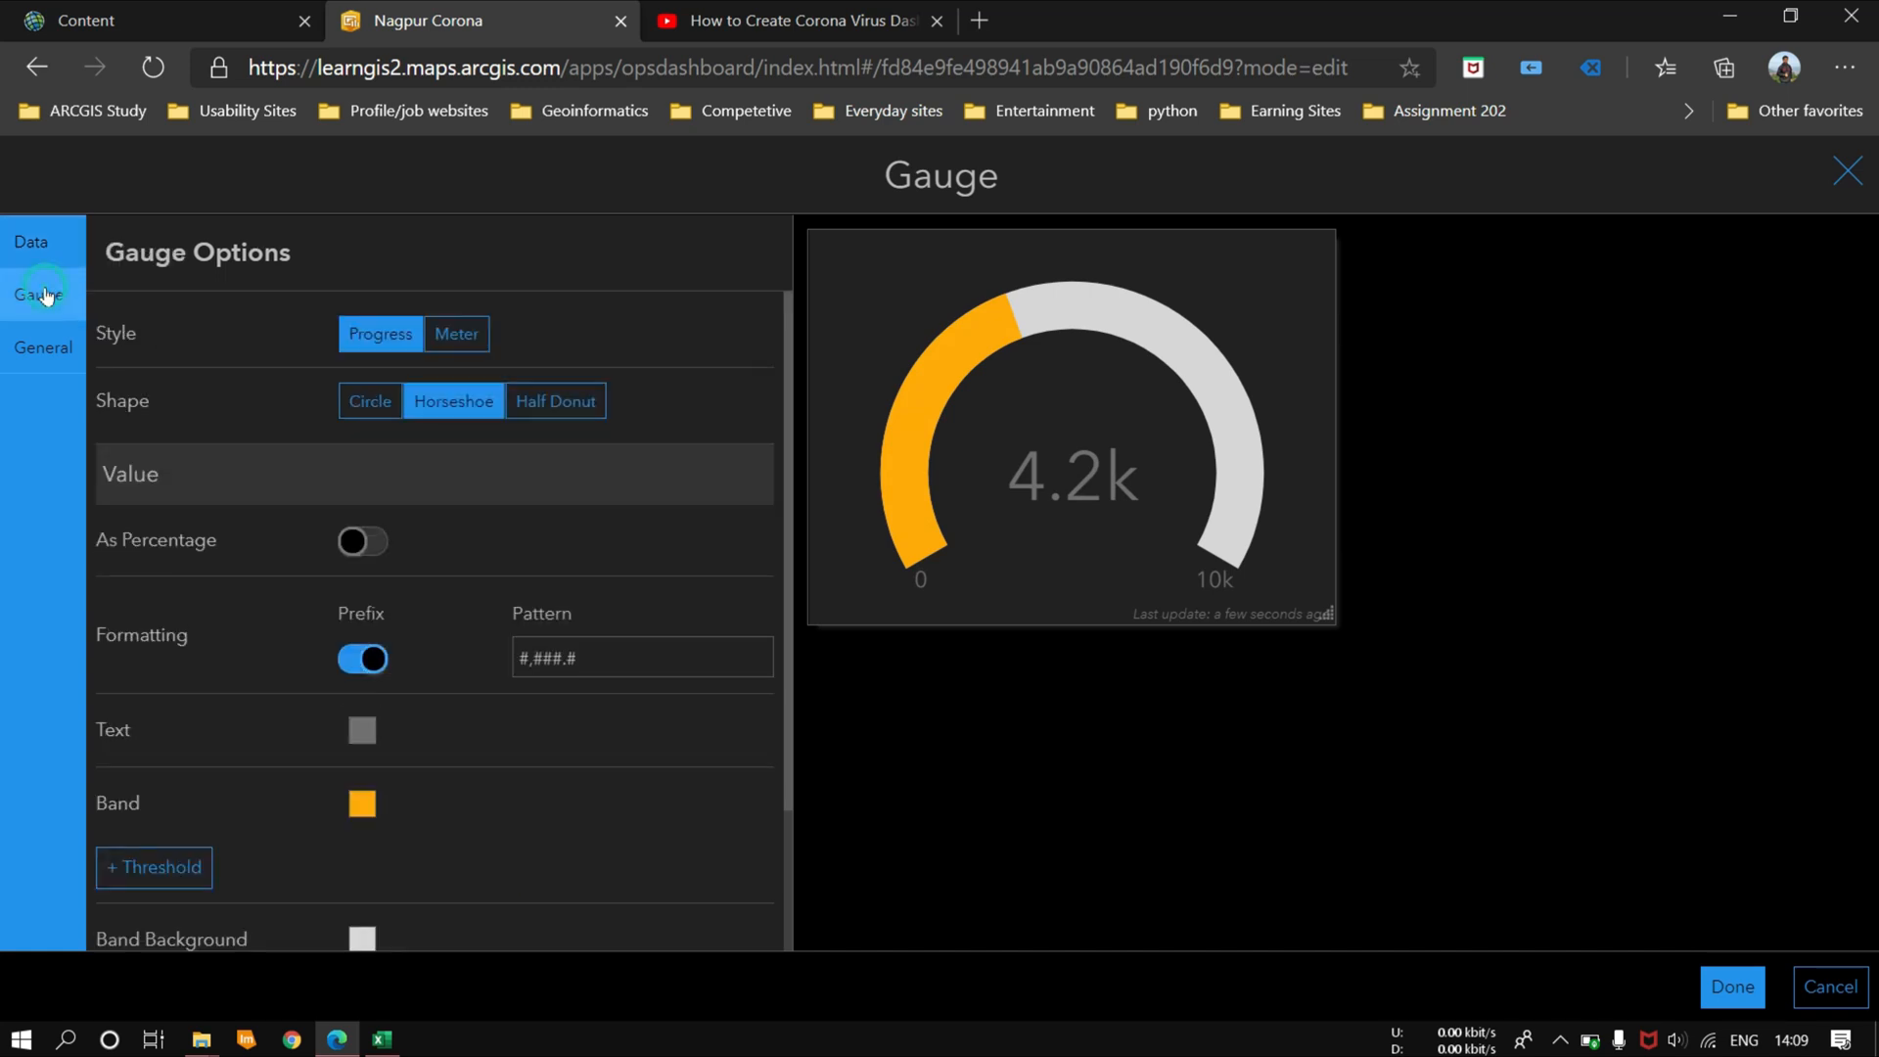
left_click(362, 797)
left_click(401, 798)
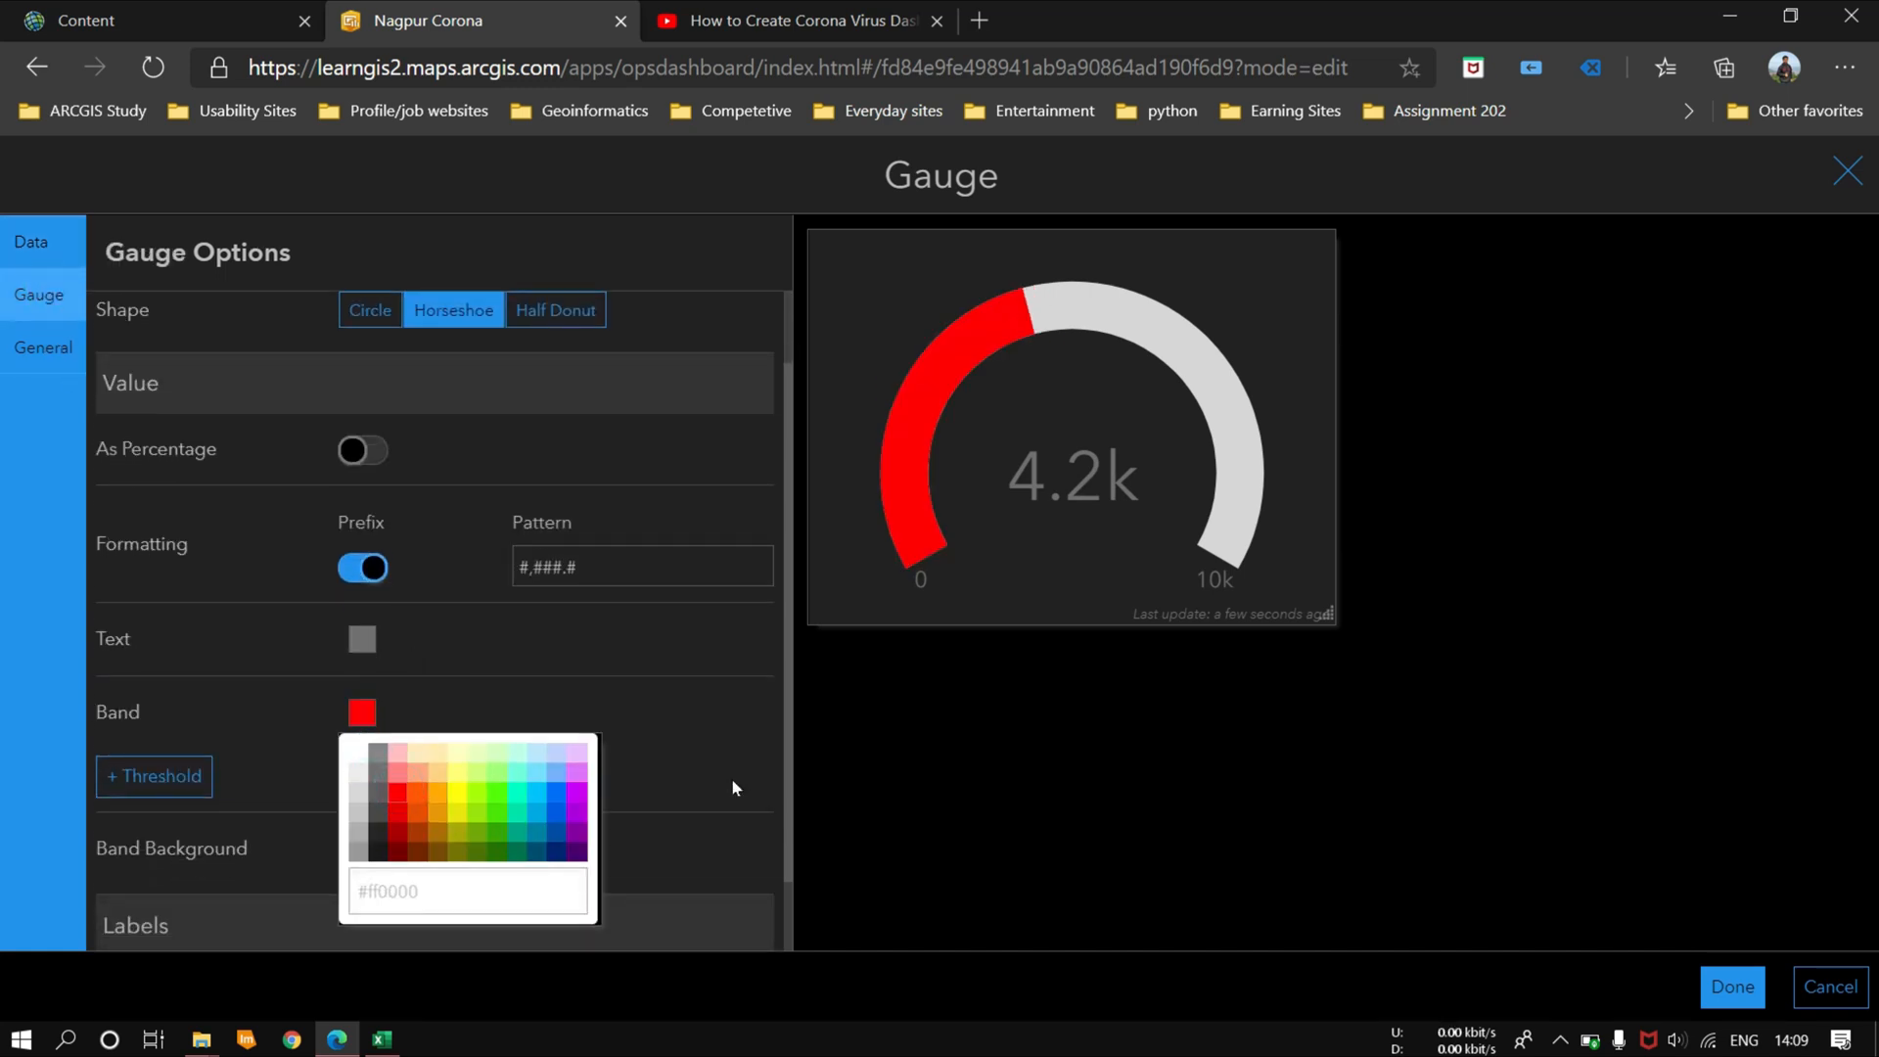
left_click(466, 569)
Step: Preview the gauge's Circle and Half Donut shapes and the Meter style, returning to Horseshoe and Progress
scroll(380, 333, "up", 1)
left_click(369, 401)
left_click(453, 402)
left_click(536, 406)
left_click(454, 401)
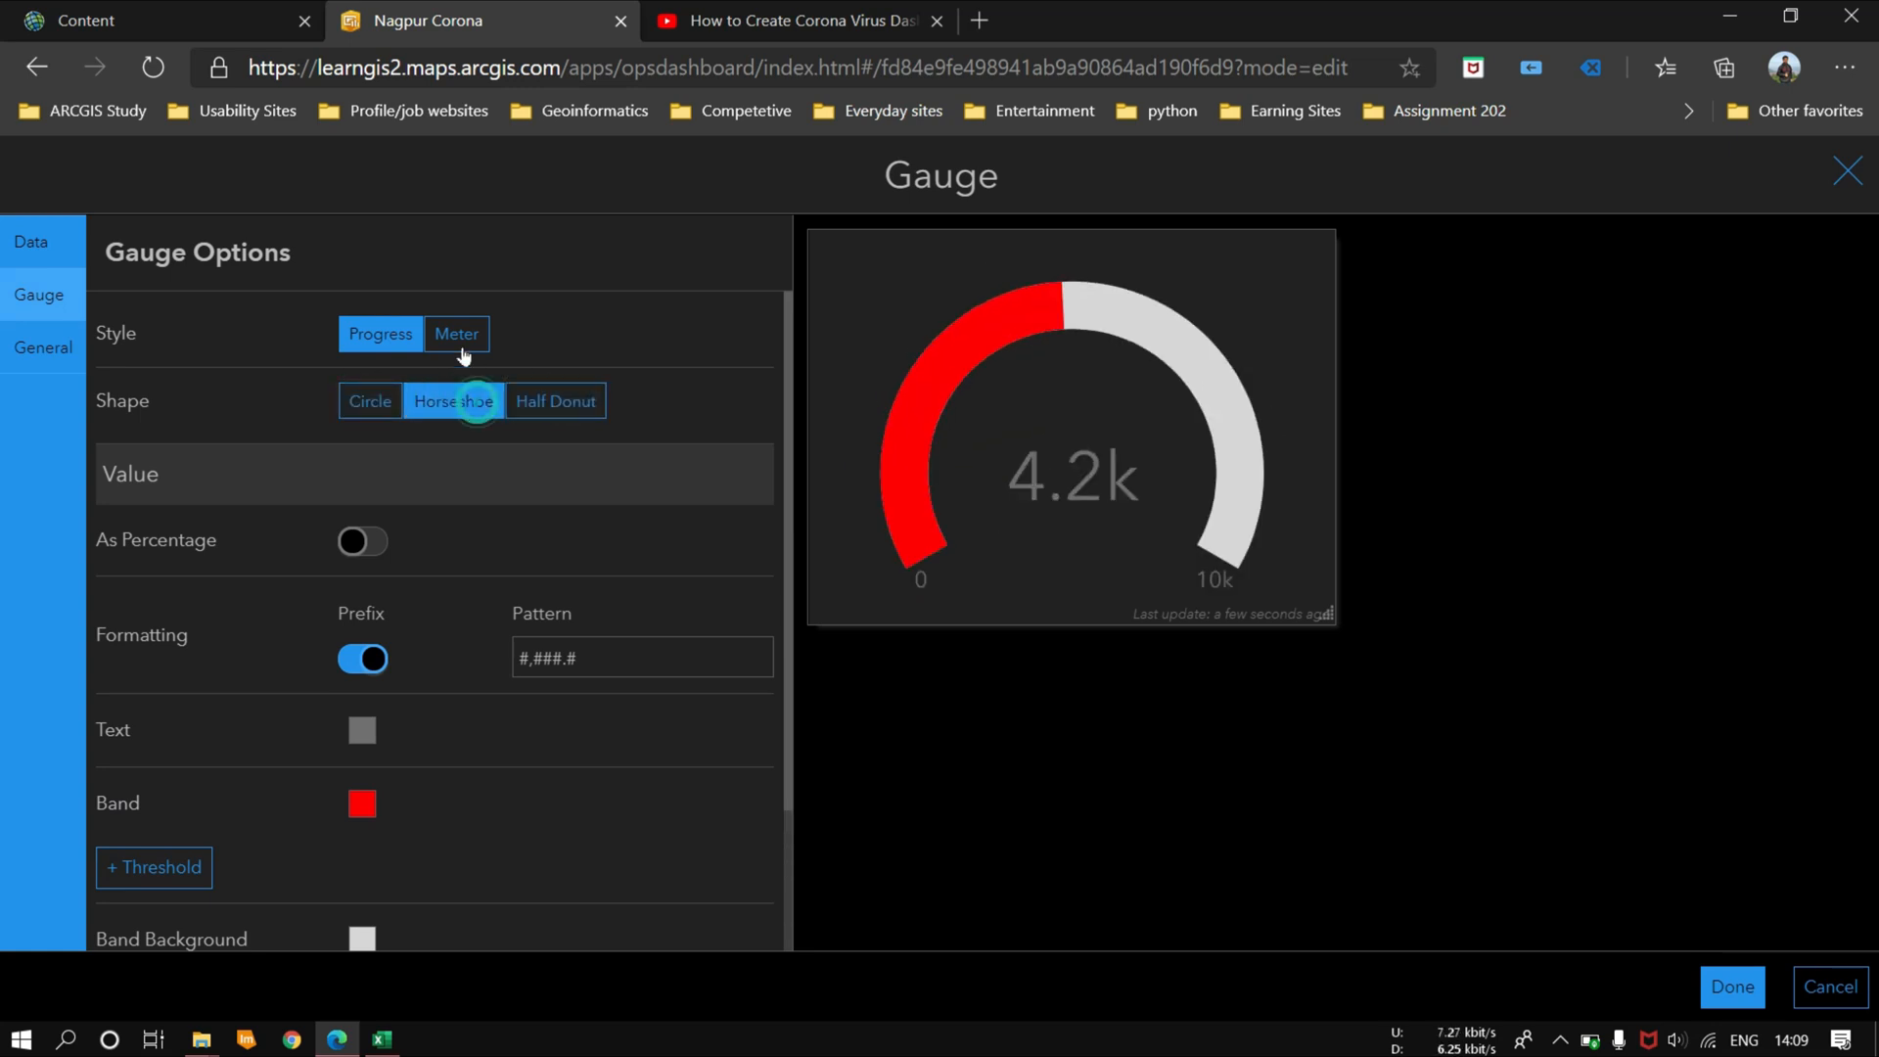
left_click(456, 333)
left_click(365, 332)
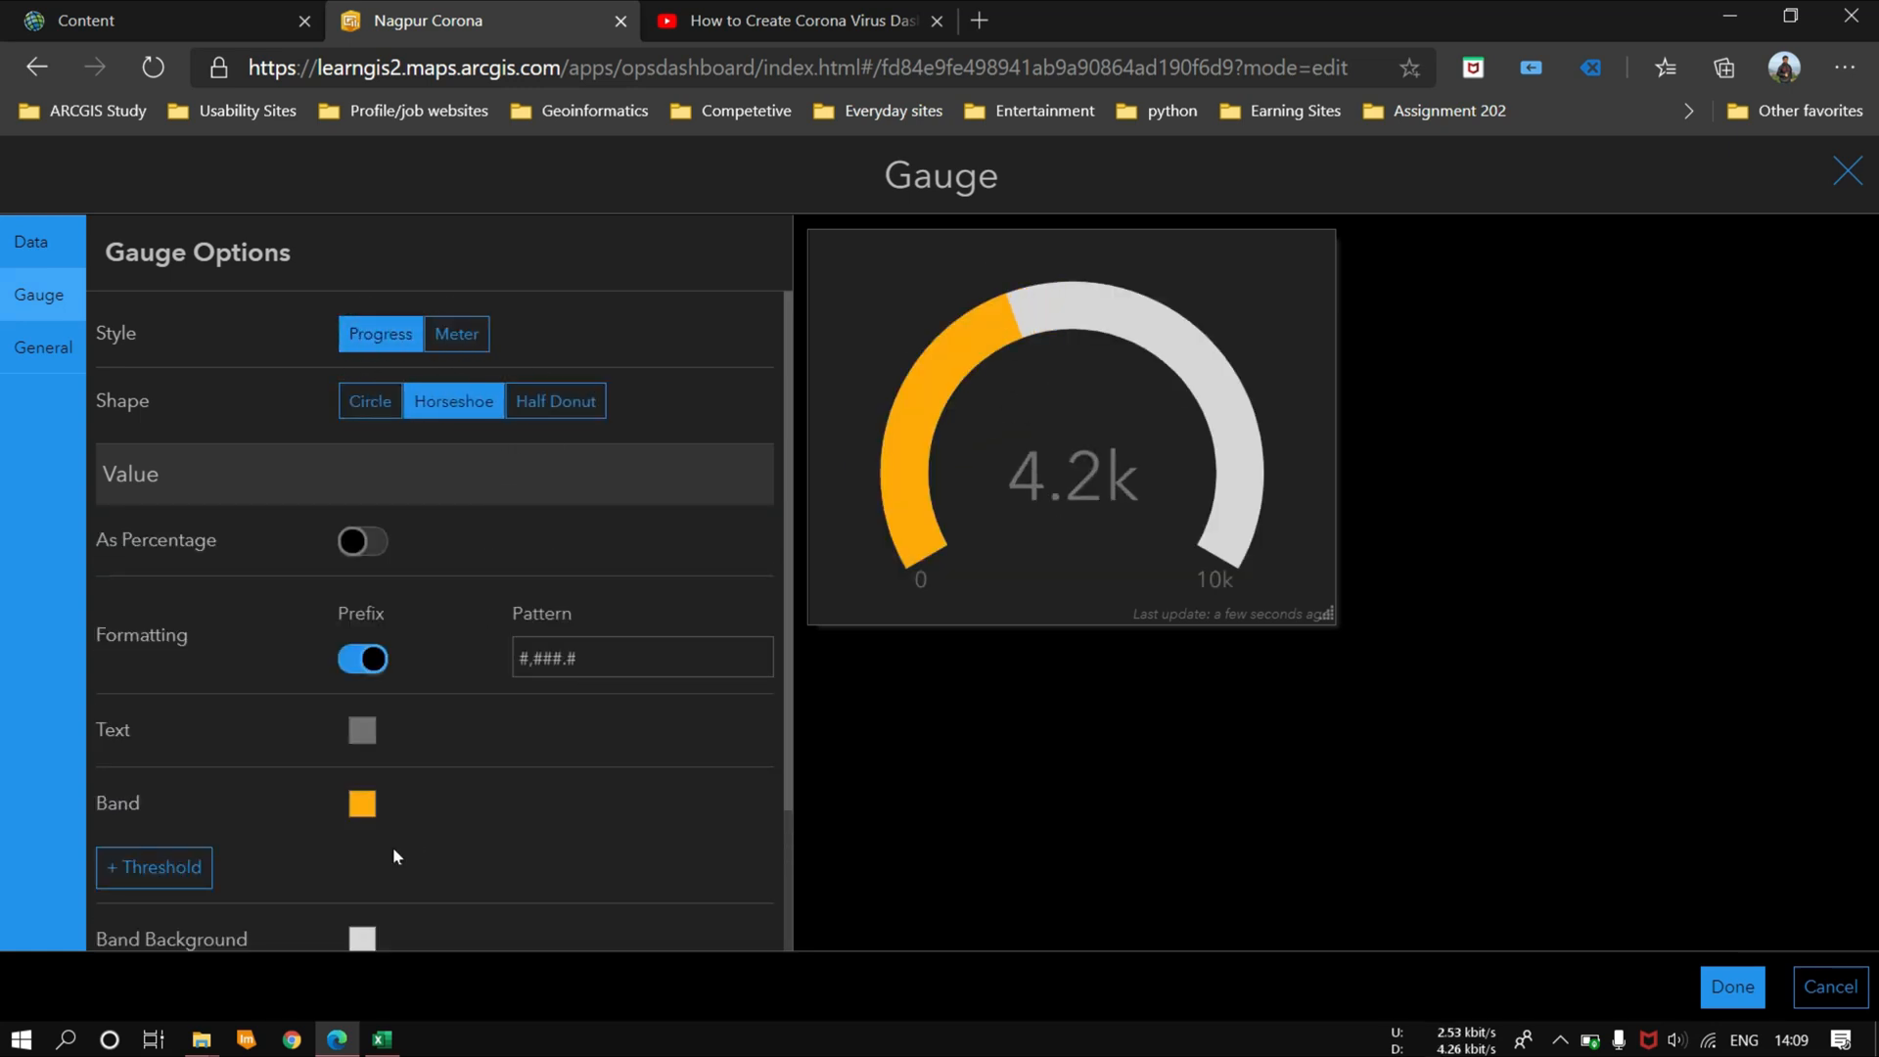
Step: Set the band color of the Progress-style gauge to red
left_click(361, 797)
left_click(401, 788)
left_click(703, 789)
scroll(703, 788, "down", 1)
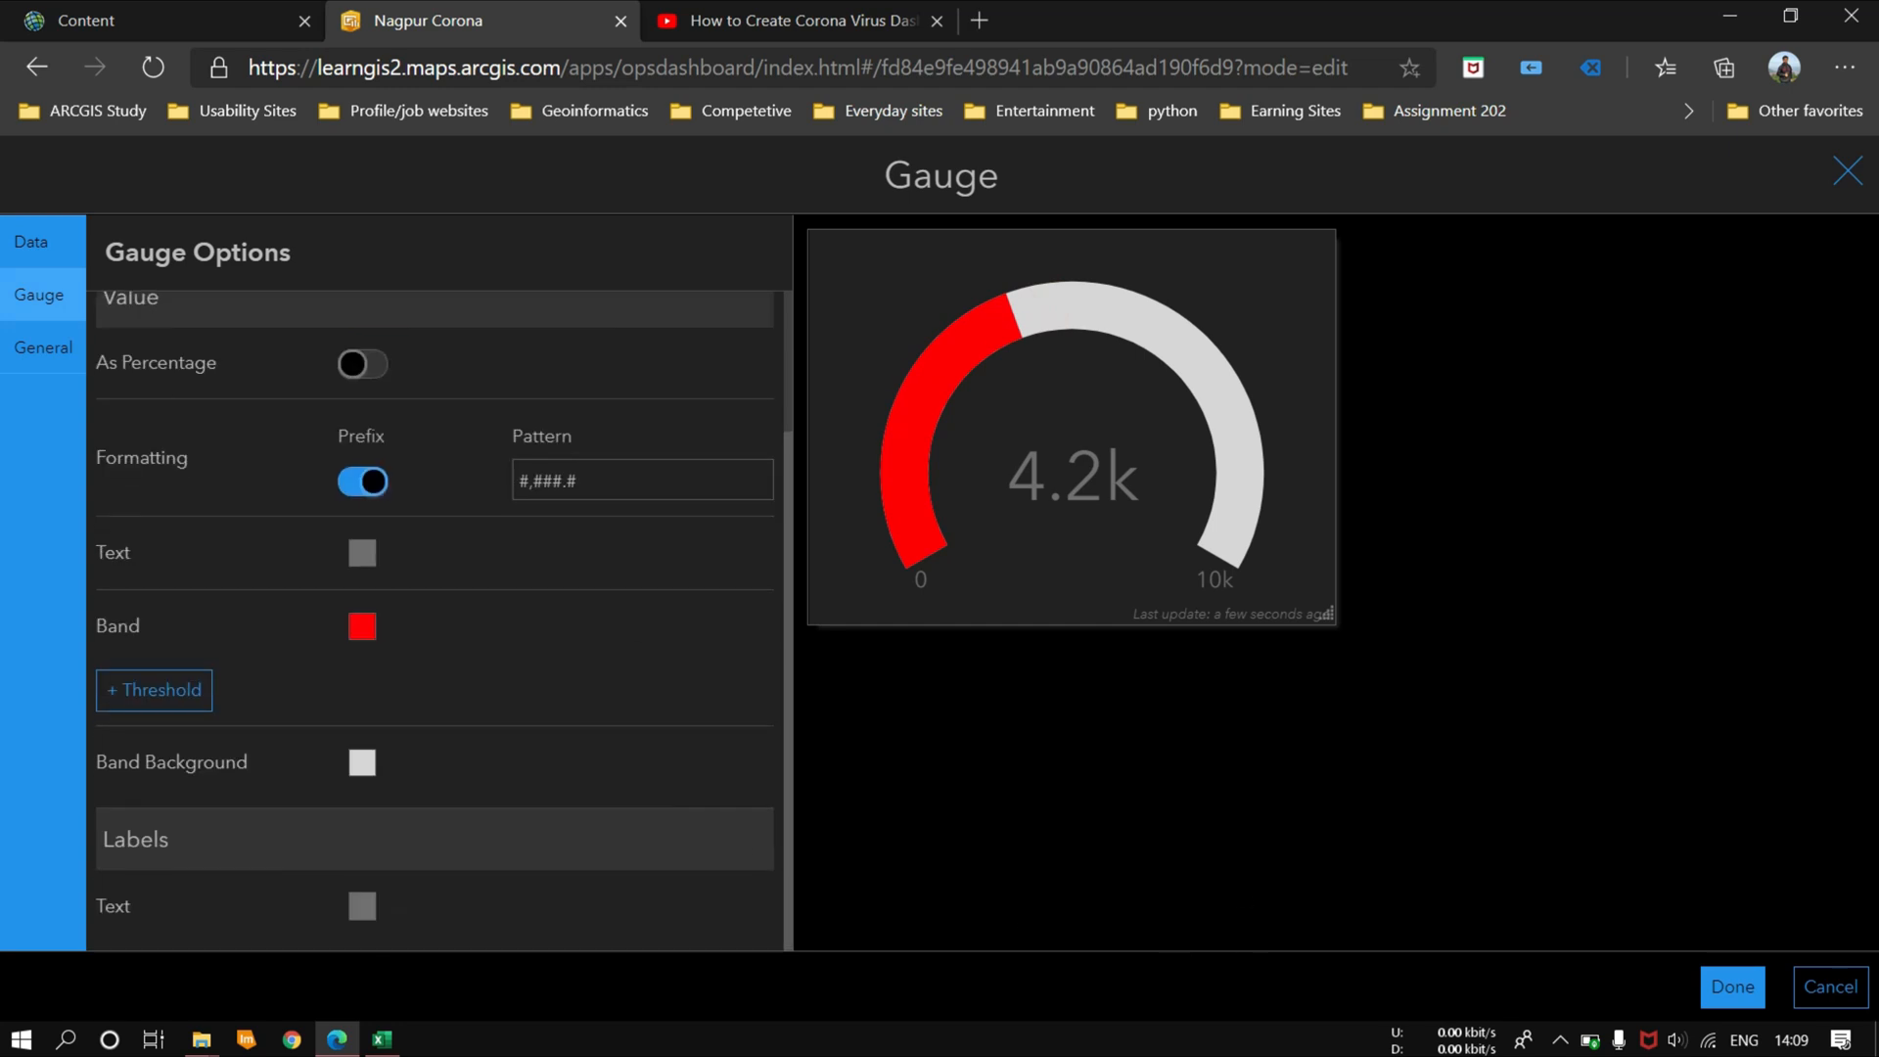
Step: Give the gauge the title Total Cases Guage and make the title text bold
left_click(43, 348)
left_click(726, 403)
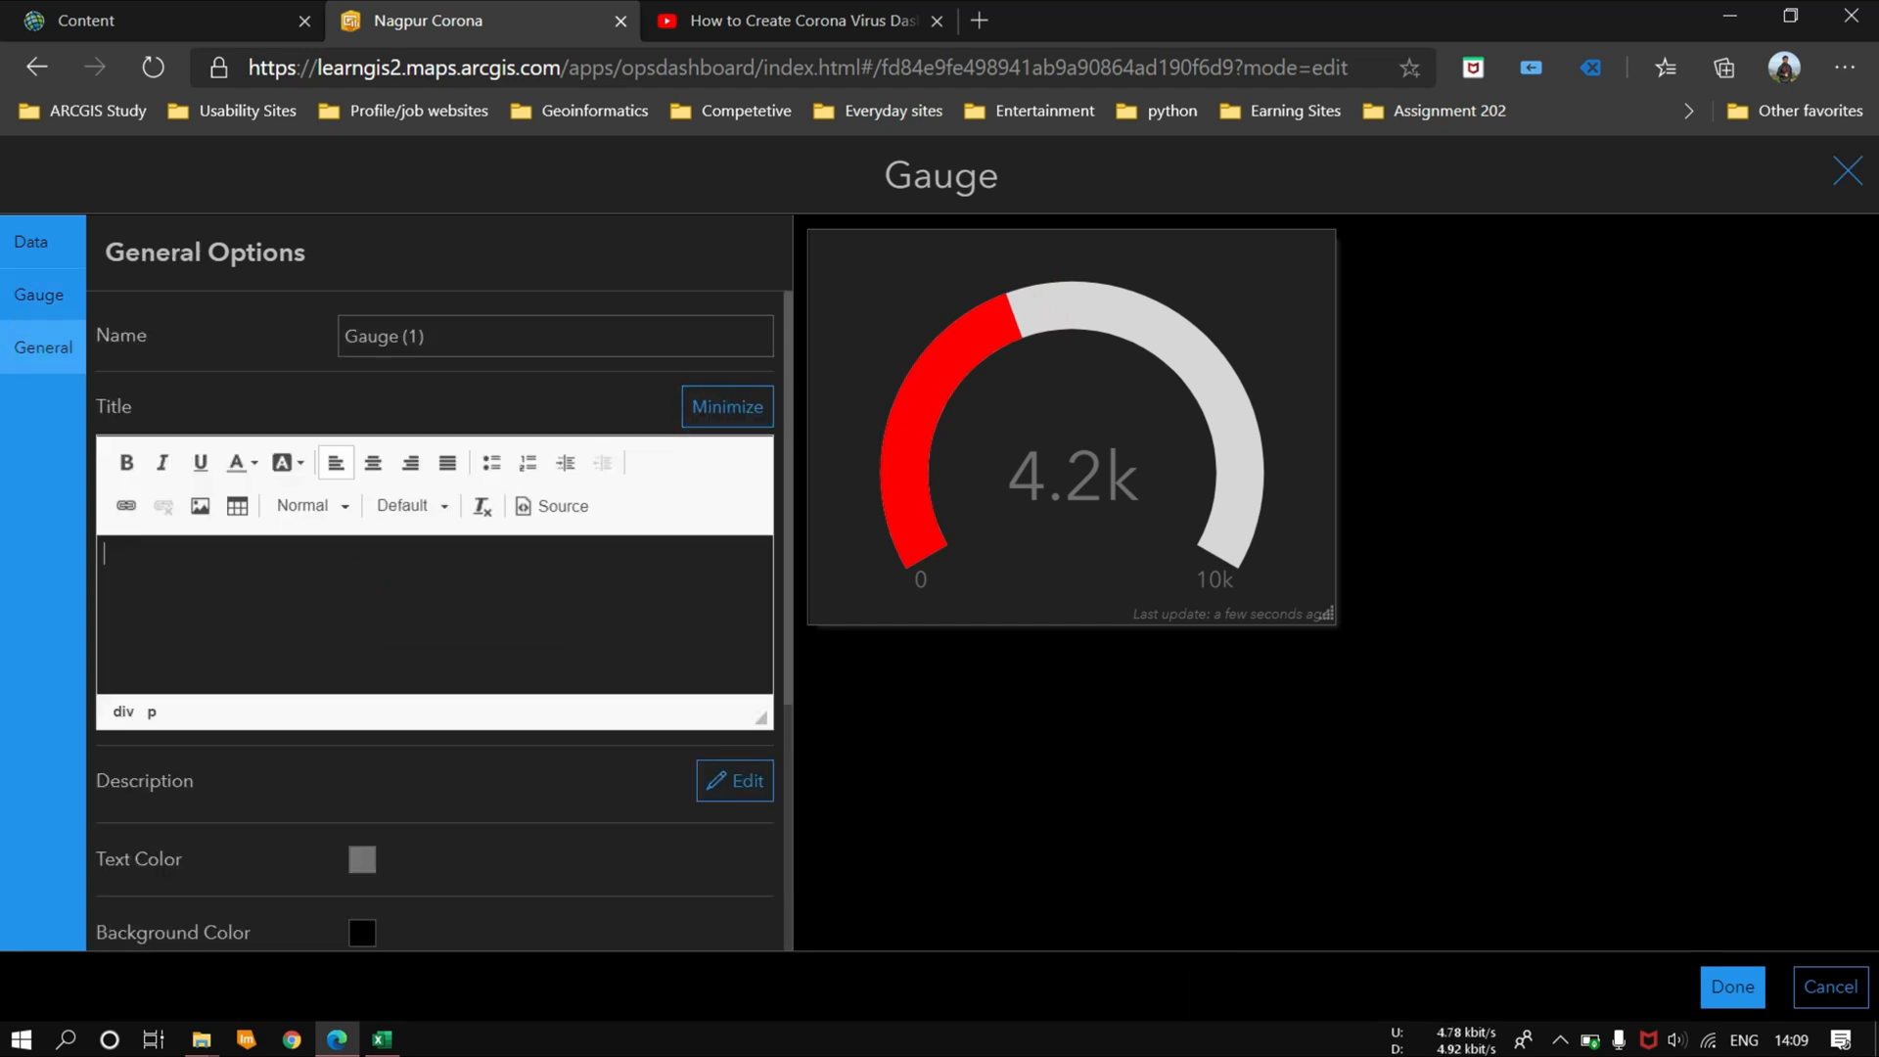
type("Total Cases Guage")
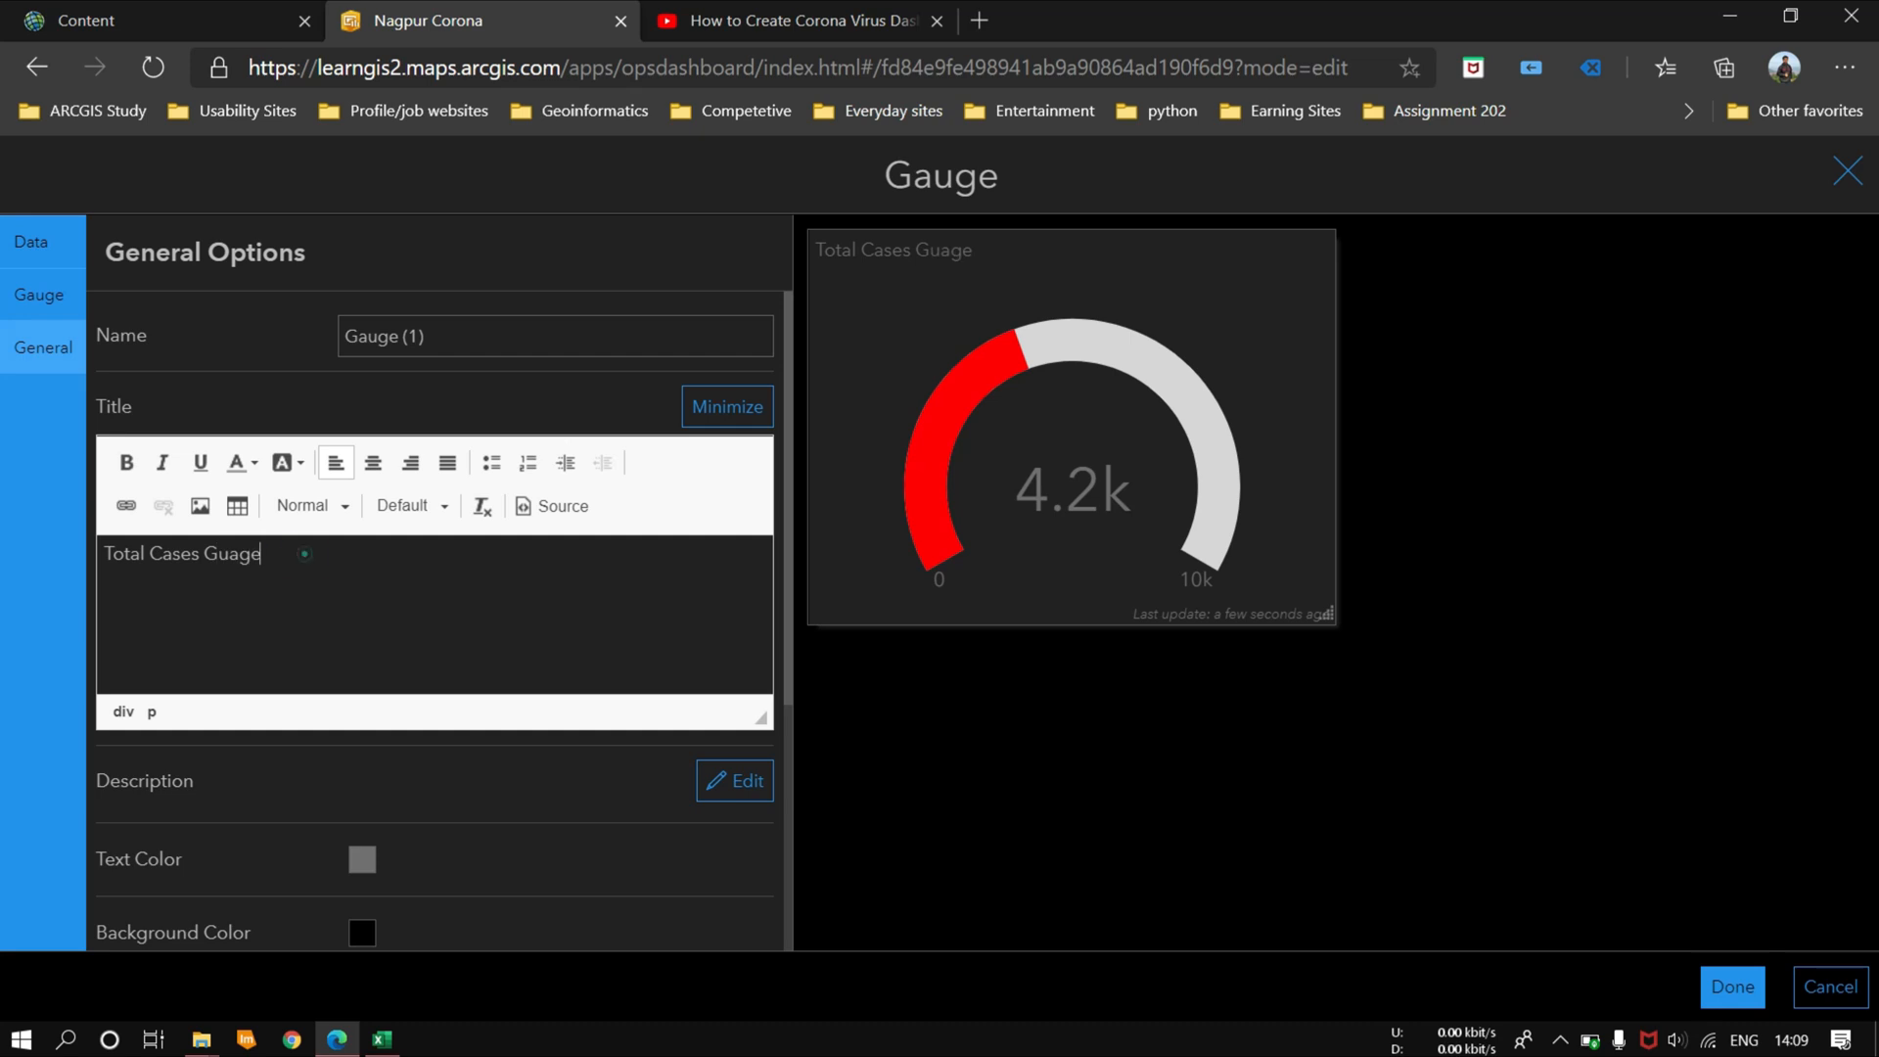
left_click_drag(305, 554, 103, 554)
left_click(127, 462)
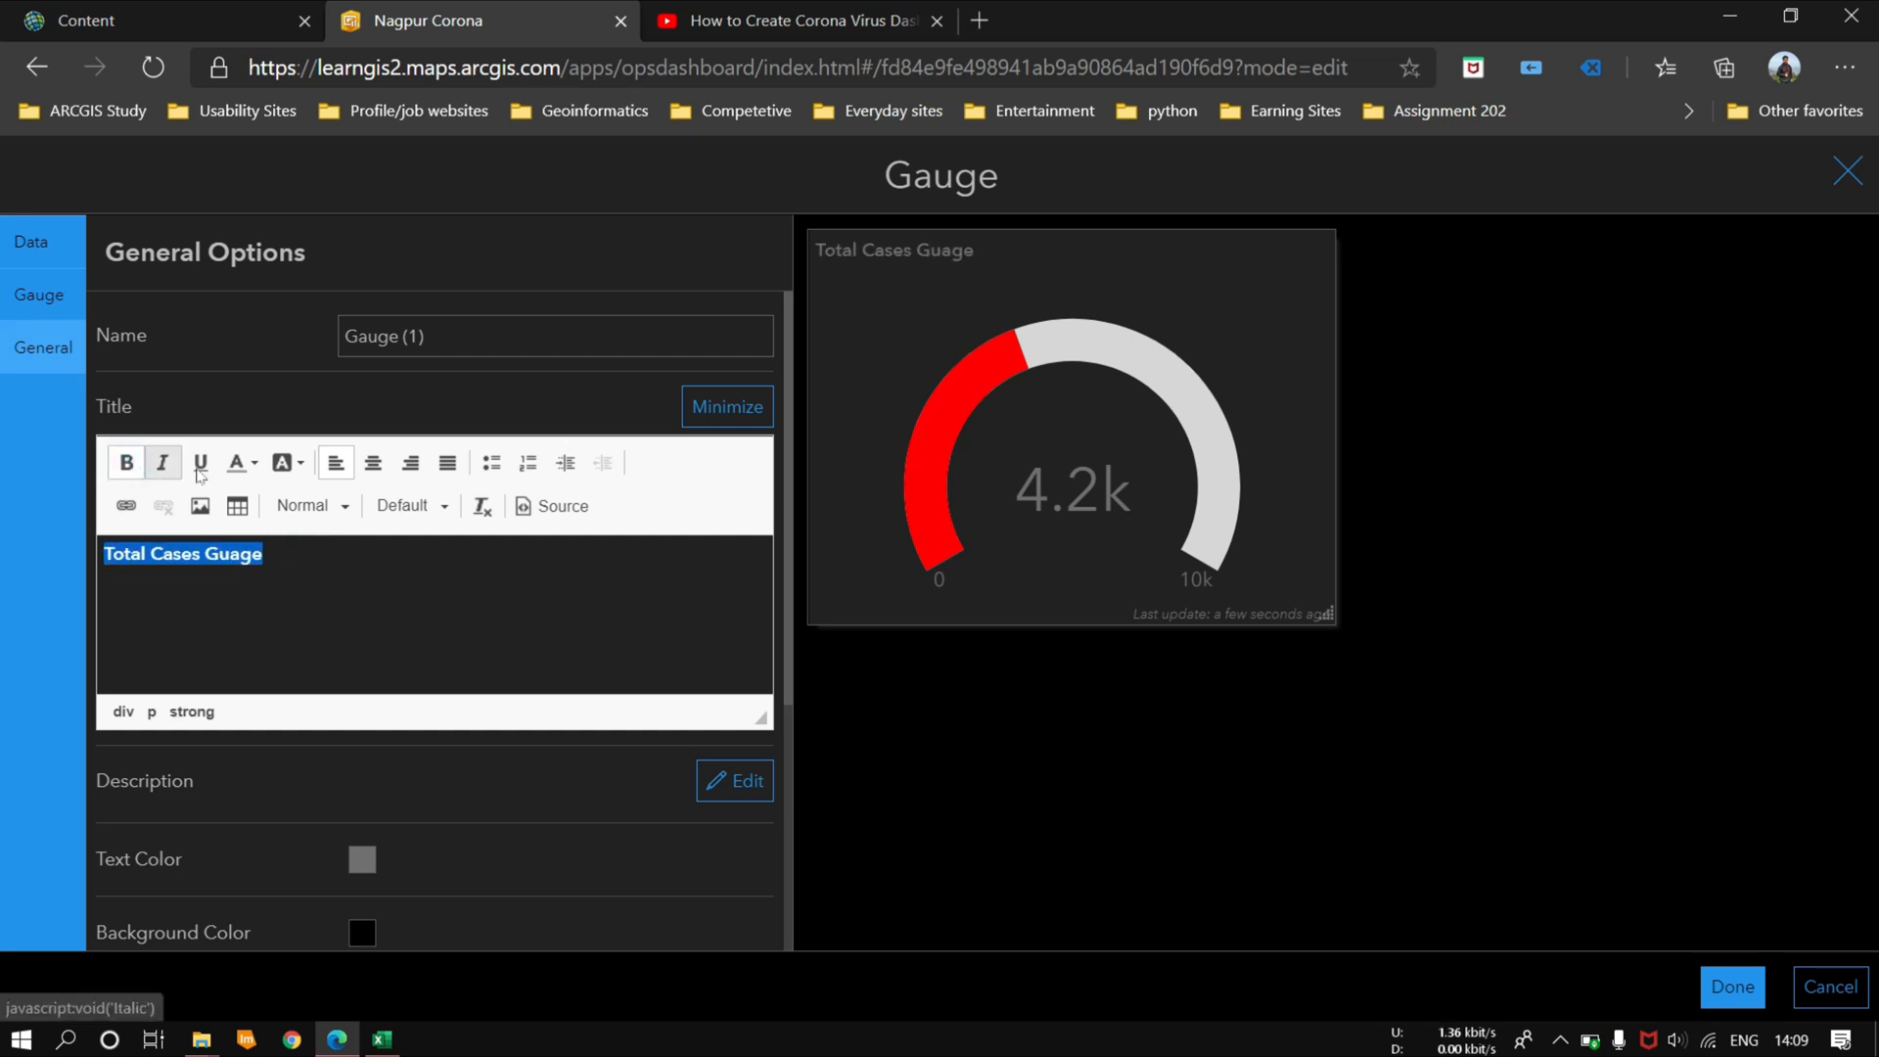
left_click(432, 649)
Step: Set the gauge's text color to red and finish the gauge
left_click(360, 861)
left_click(401, 798)
left_click(1733, 987)
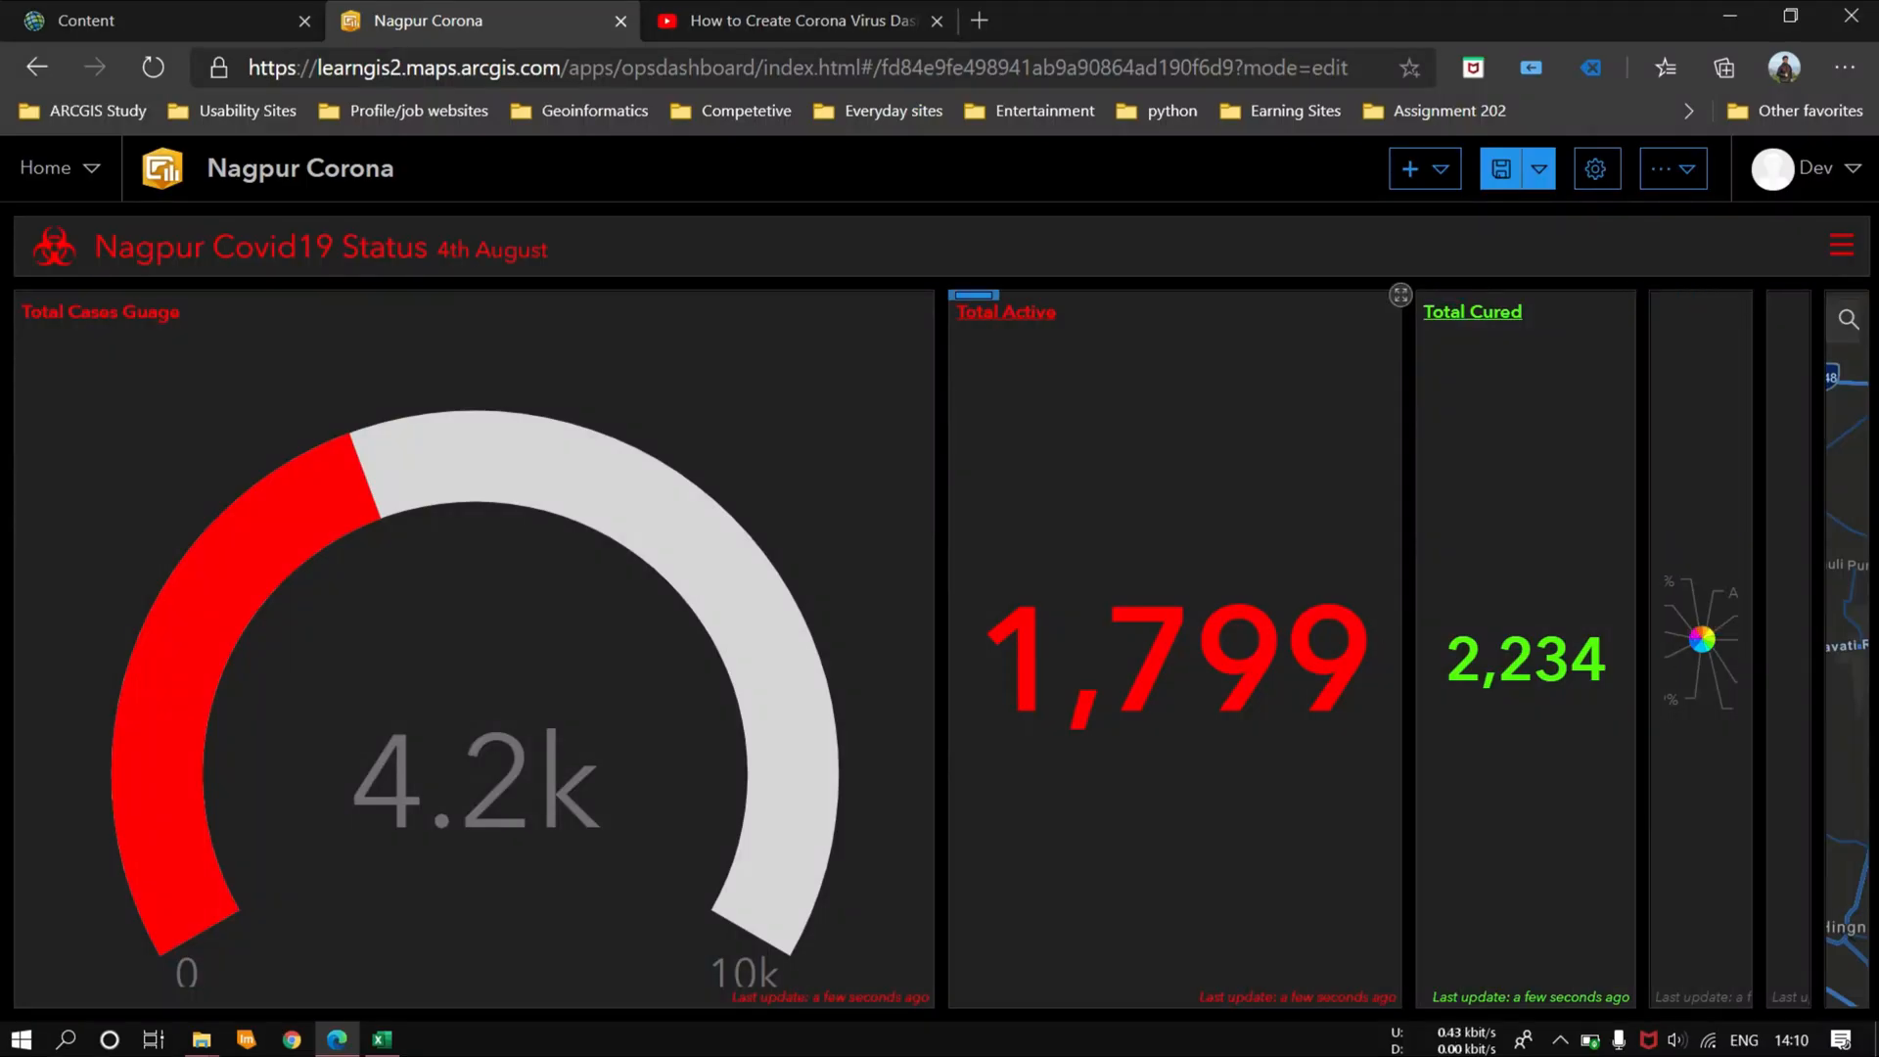
Step: Move the Total Cases Guage element so it is docked below the Total Active indicator
mouse_move(43, 311)
left_click_drag(43, 312, 1151, 824)
left_click_drag(43, 311, 1094, 929)
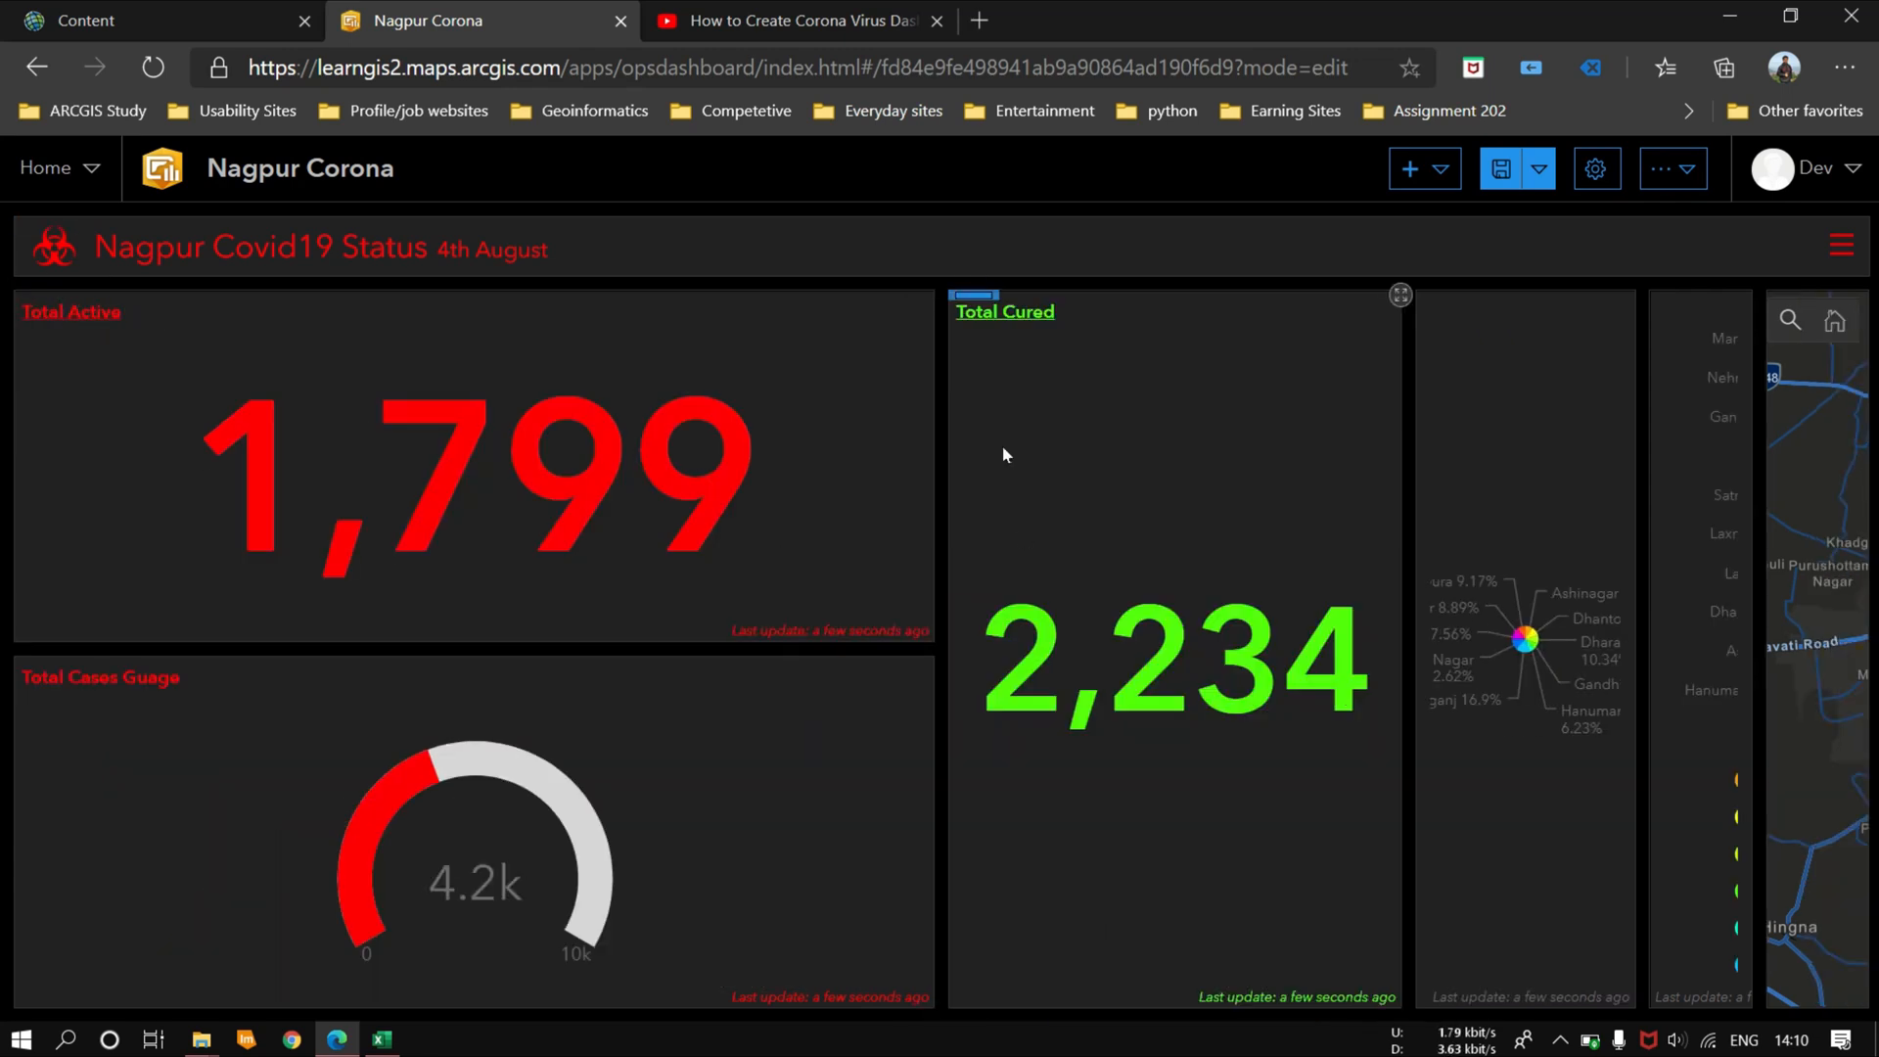
Step: Dock the Total Cured indicator between Total Active and the gauge, and place the pie chart to the left of Total Cured
left_click_drag(978, 301, 477, 604)
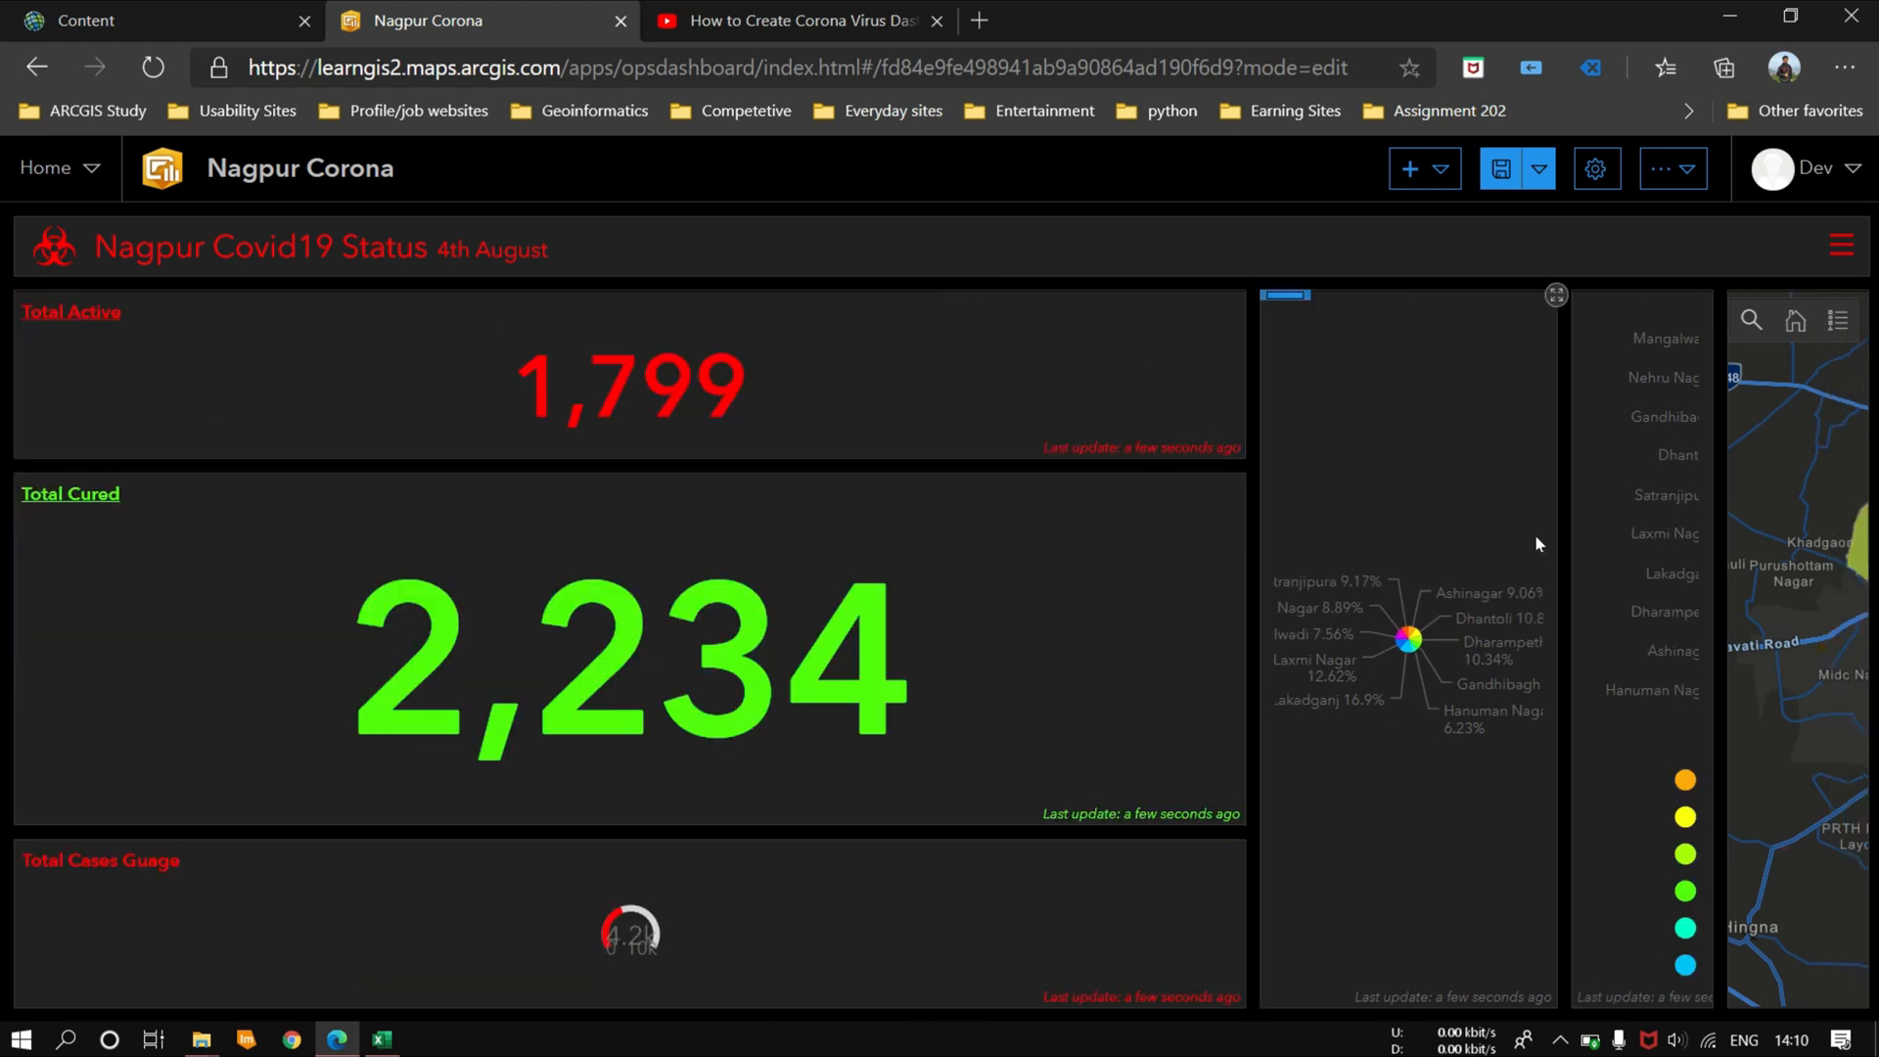
left_click_drag(1285, 294, 56, 642)
mouse_move(1535, 312)
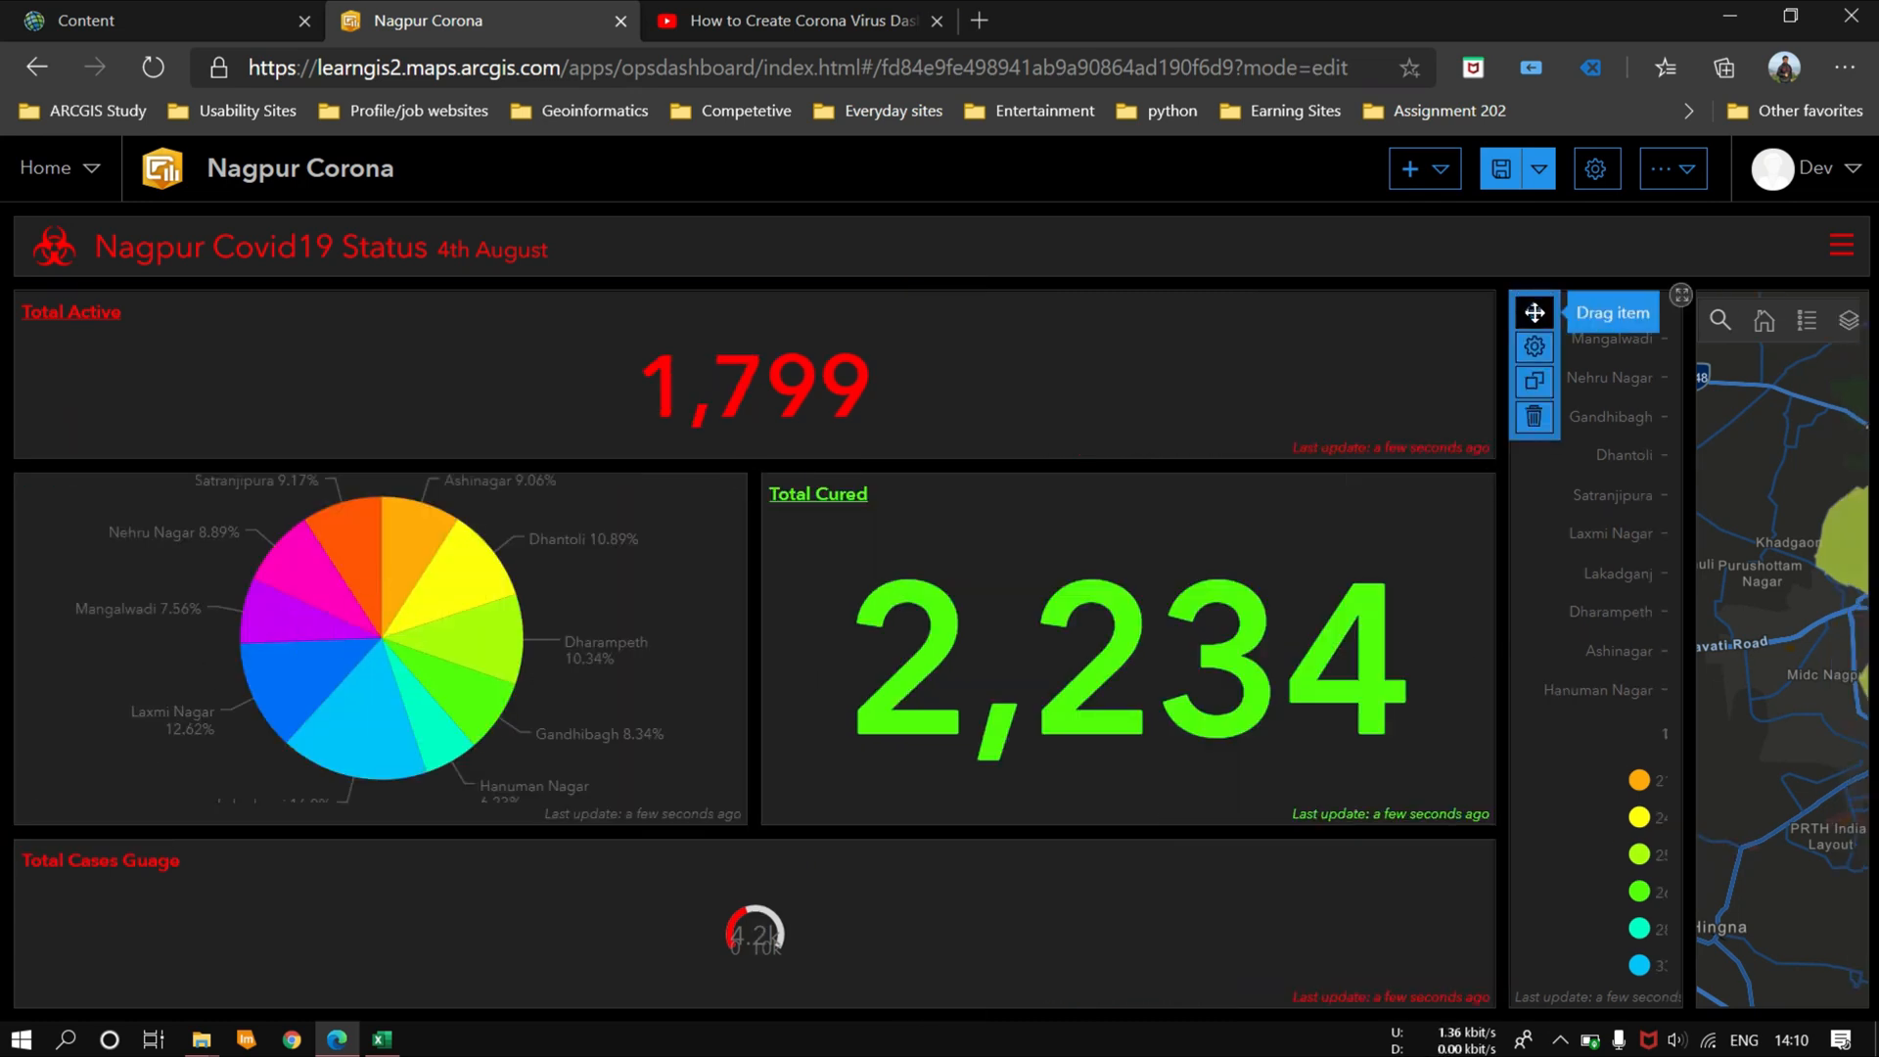
Step: Dock the serial chart left of the gauge, and stack the map with Total Cured to the right of Total Active
left_click_drag(1229, 479, 54, 894)
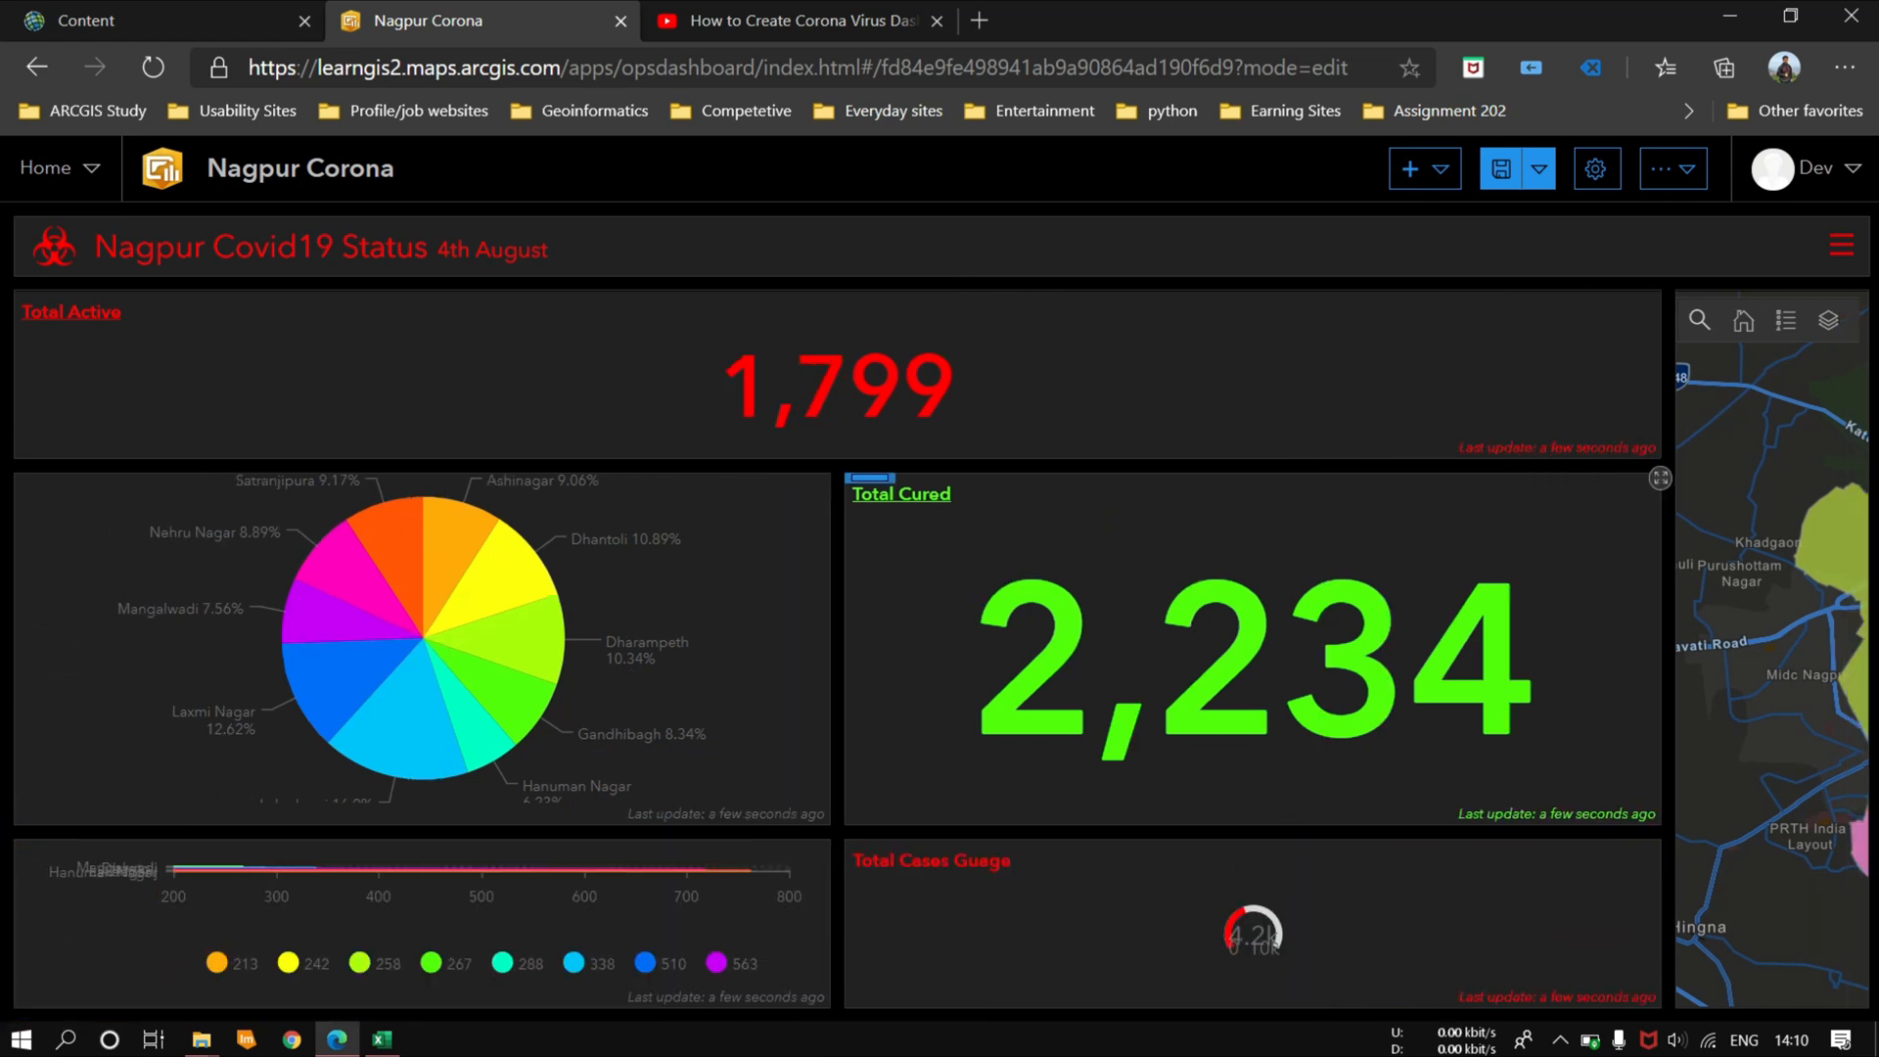
left_click_drag(1698, 320, 1250, 637)
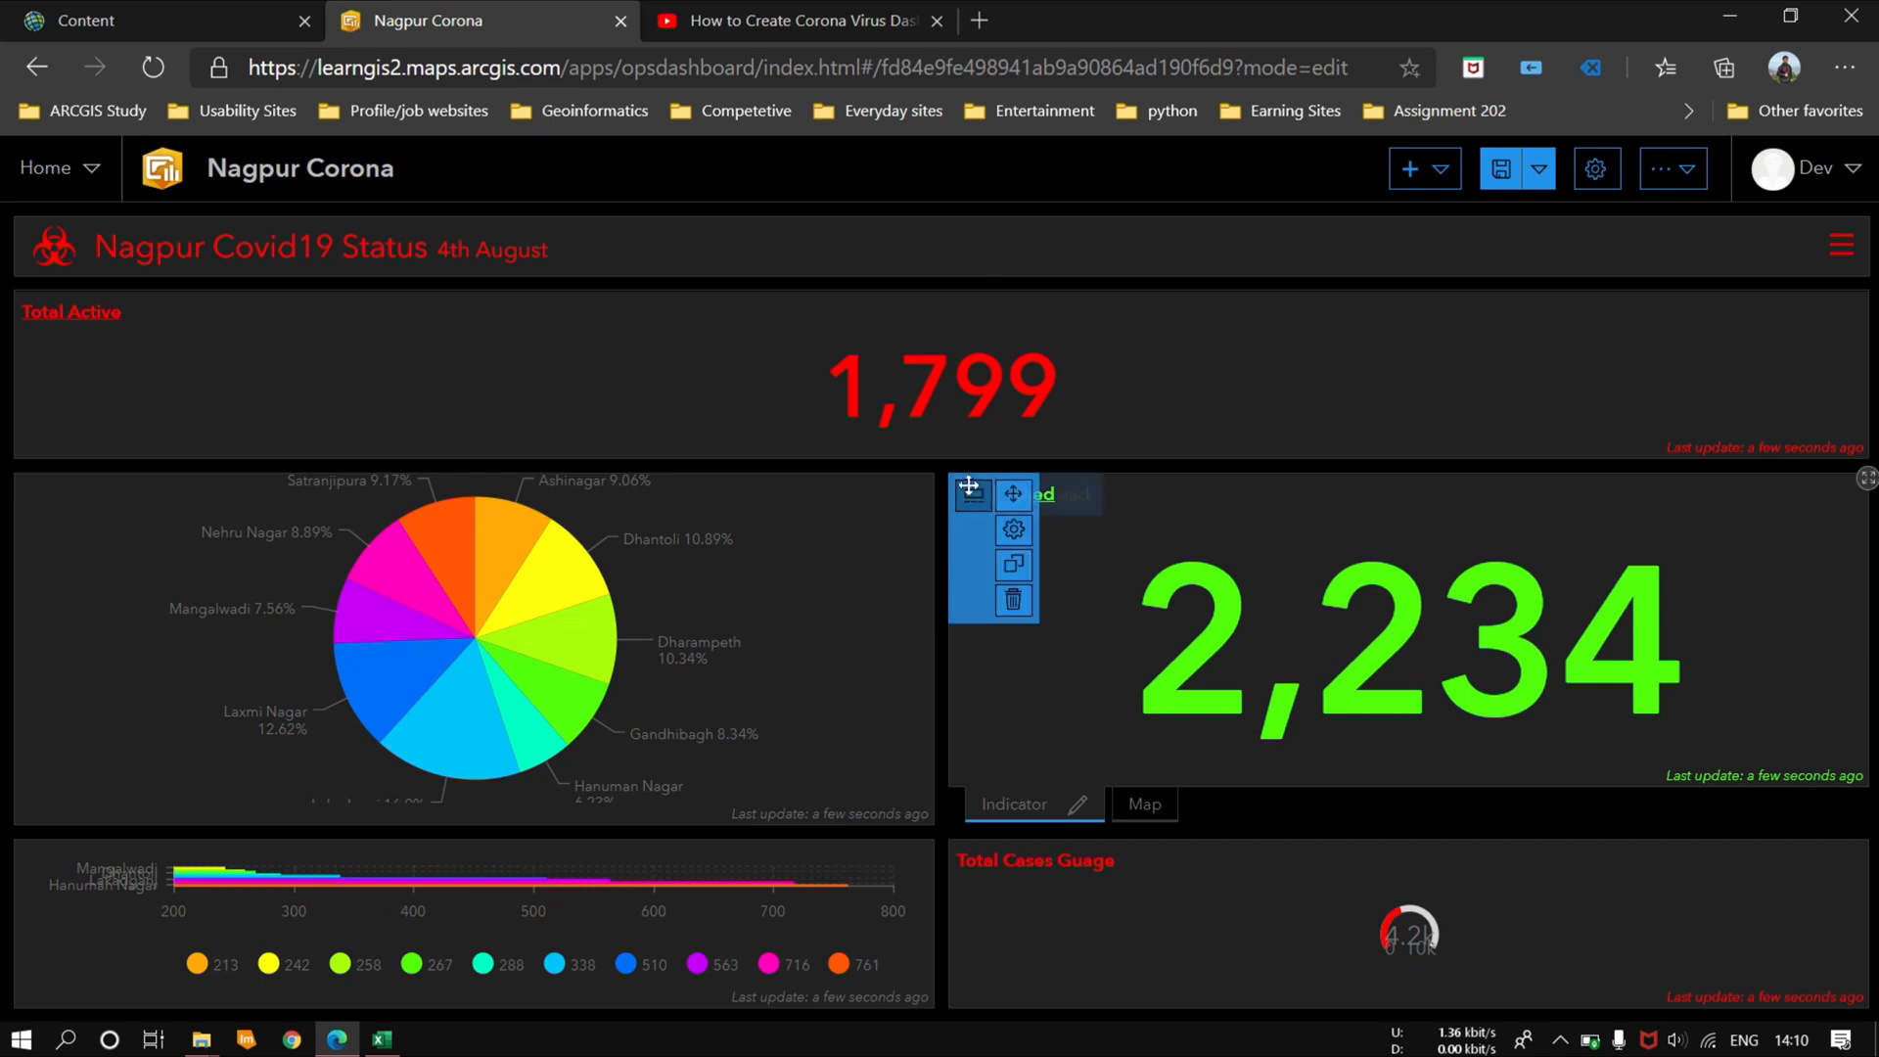
left_click_drag(969, 491, 1842, 379)
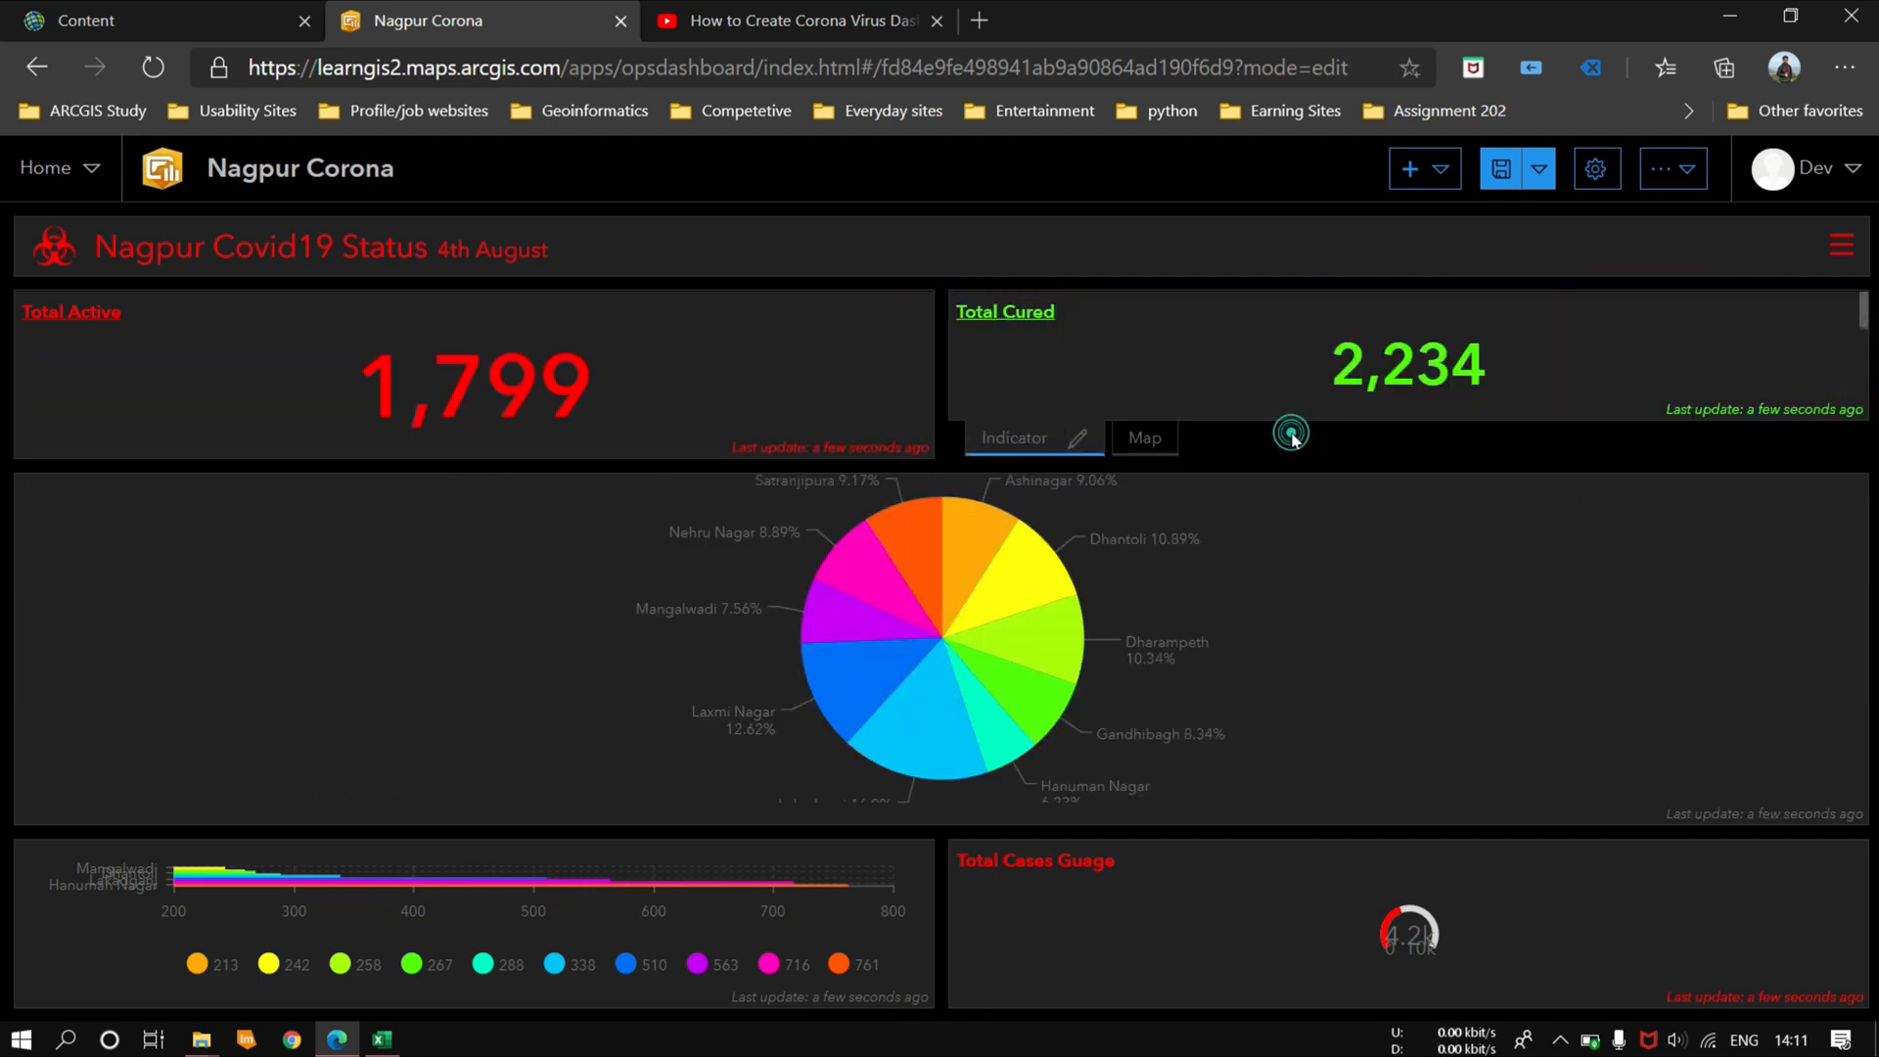
Step: Dock the pie chart to the right of the gauge in the bottom row and make the indicator row taller
left_click_drag(33, 486, 1847, 909)
left_click_drag(37, 480, 1819, 920)
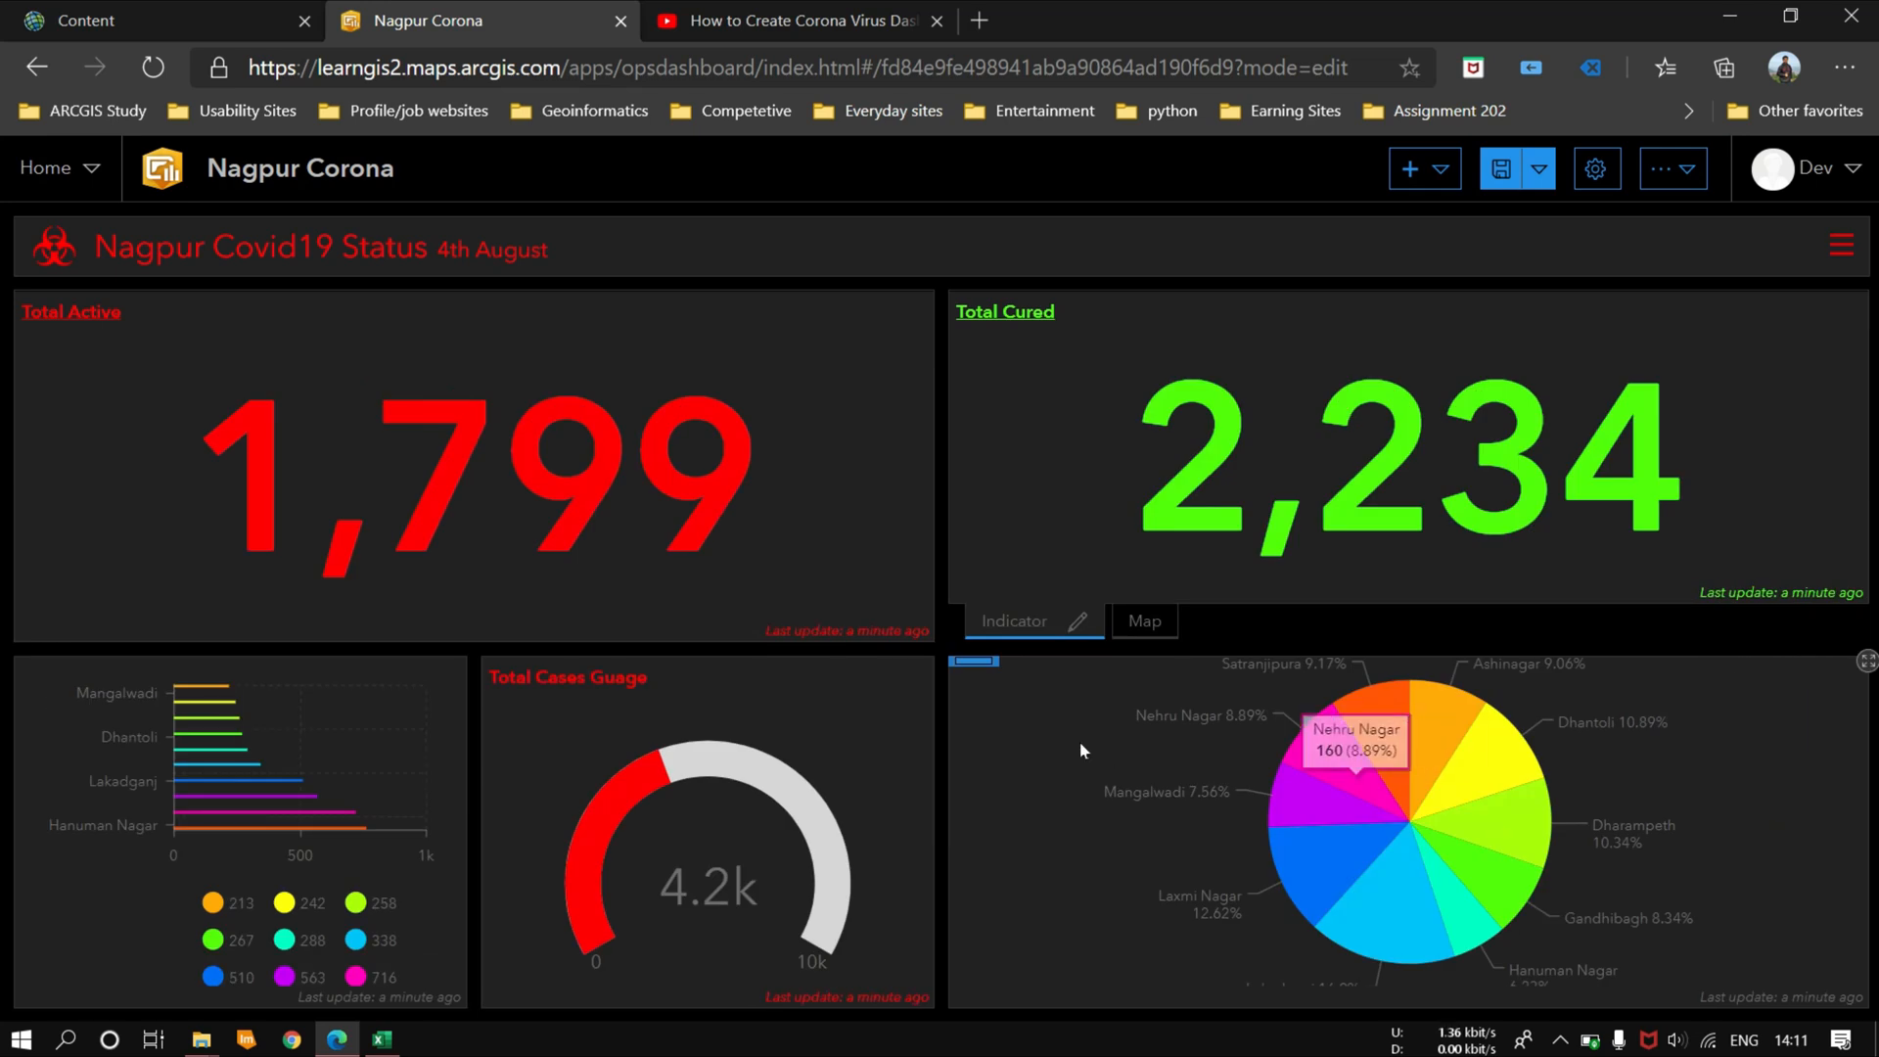
left_click(1354, 634)
left_click_drag(1295, 599, 1345, 722)
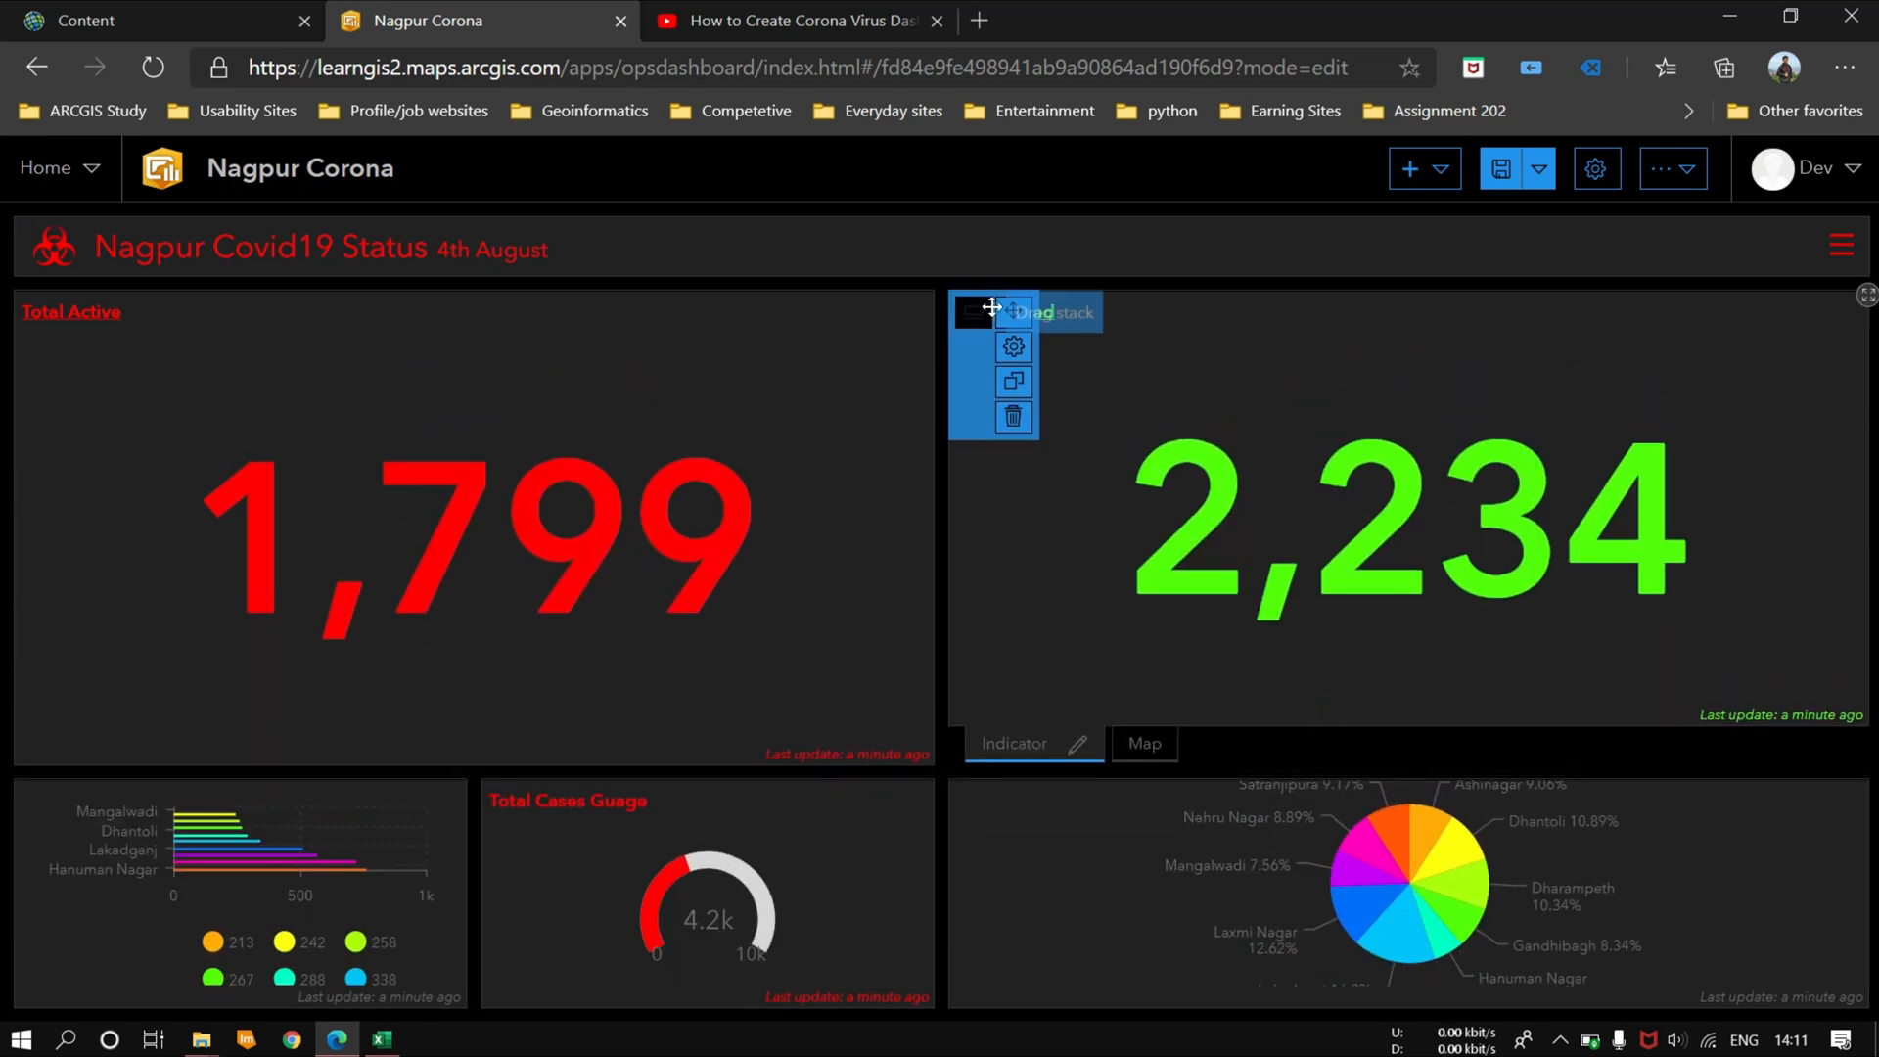
Step: Move the Total Cured and map stack to the left of Total Active and show its map
left_click_drag(979, 306, 54, 528)
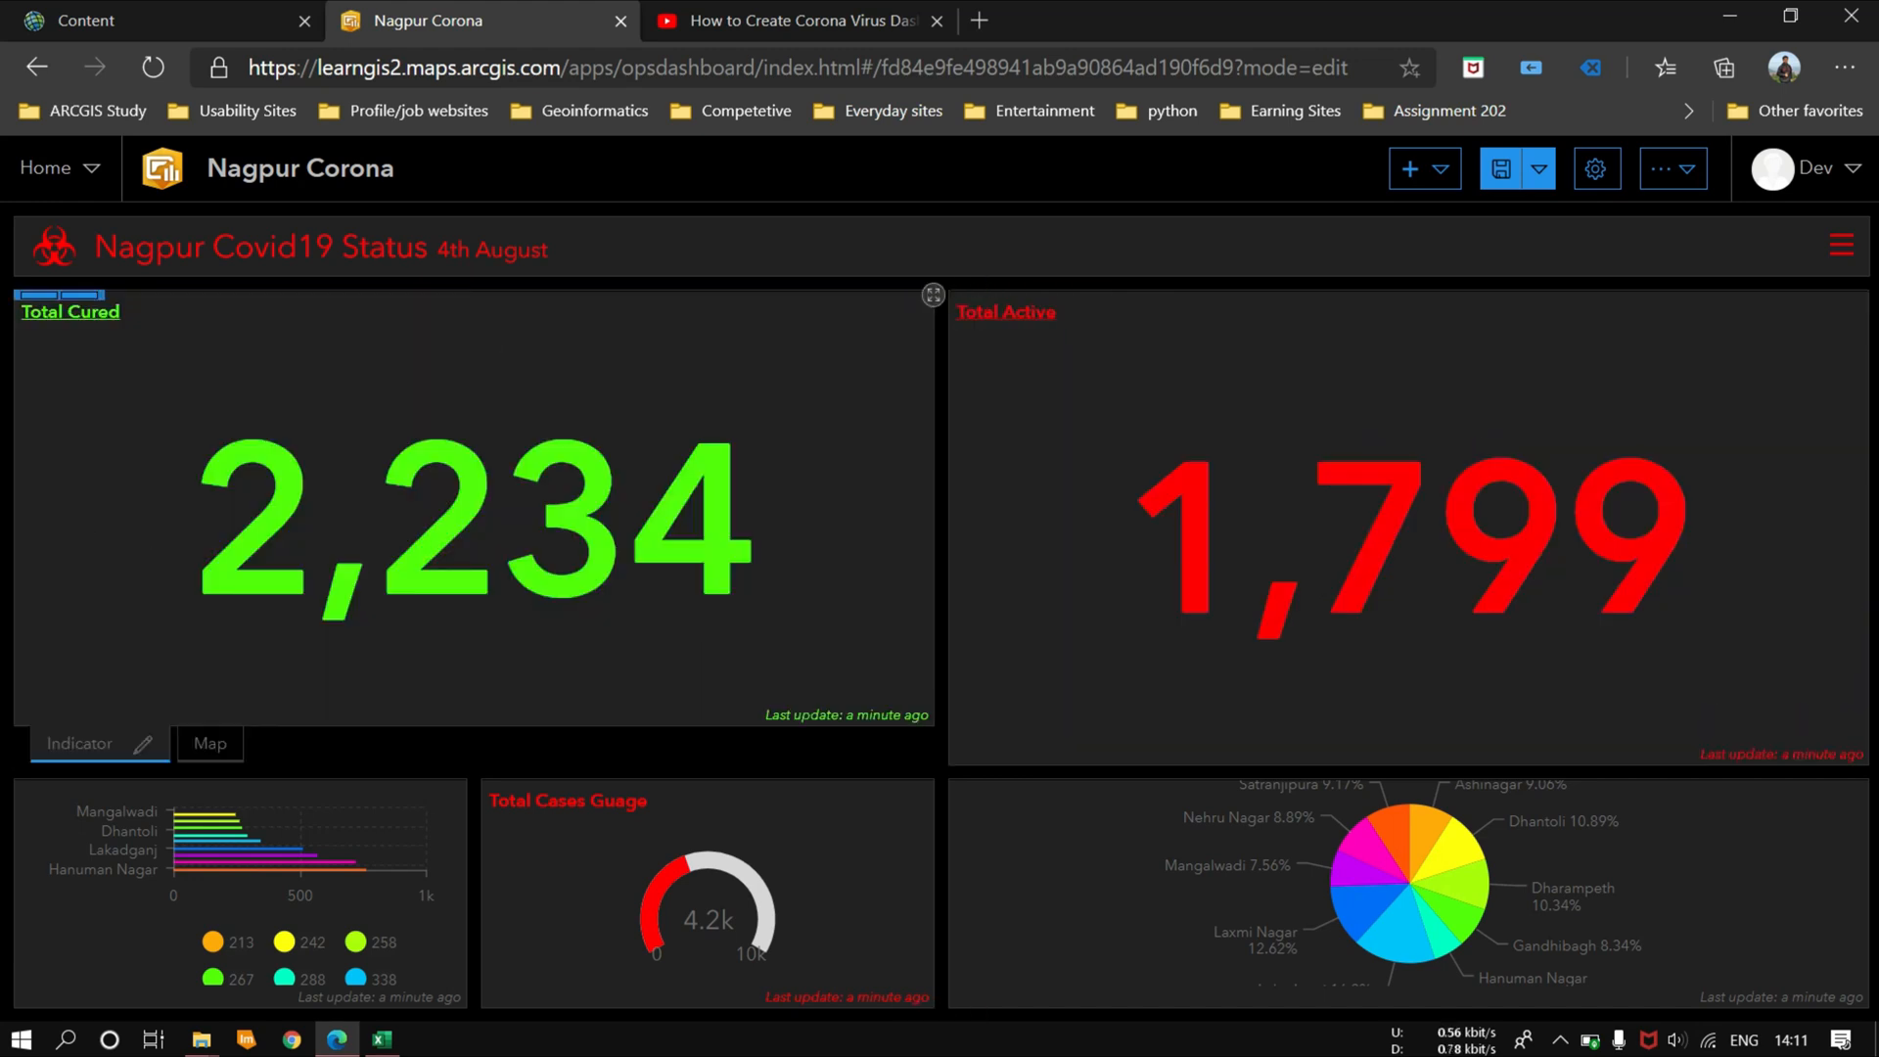
left_click(208, 741)
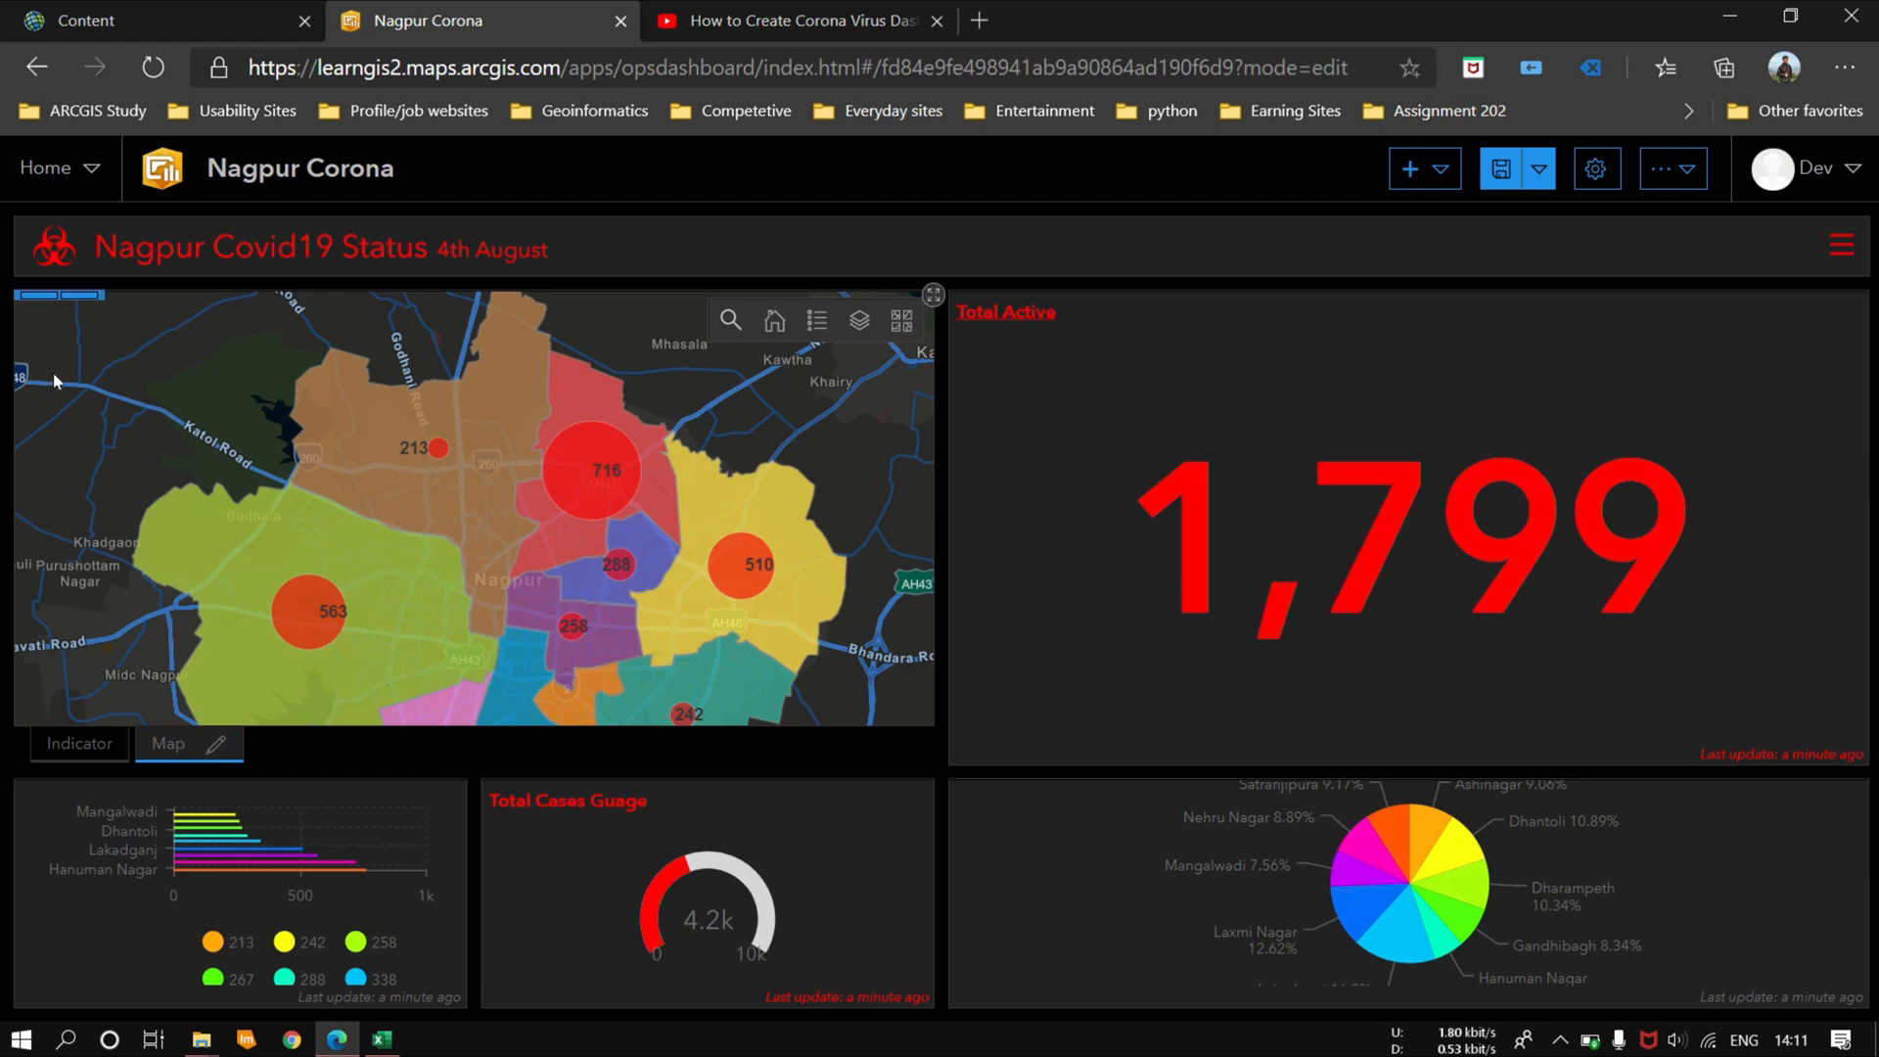
Step: Resize the bottom row so the serial chart spans over half its width, with the gauge and pie chart narrower beside it
mouse_move(39, 311)
left_click_drag(942, 893, 1409, 900)
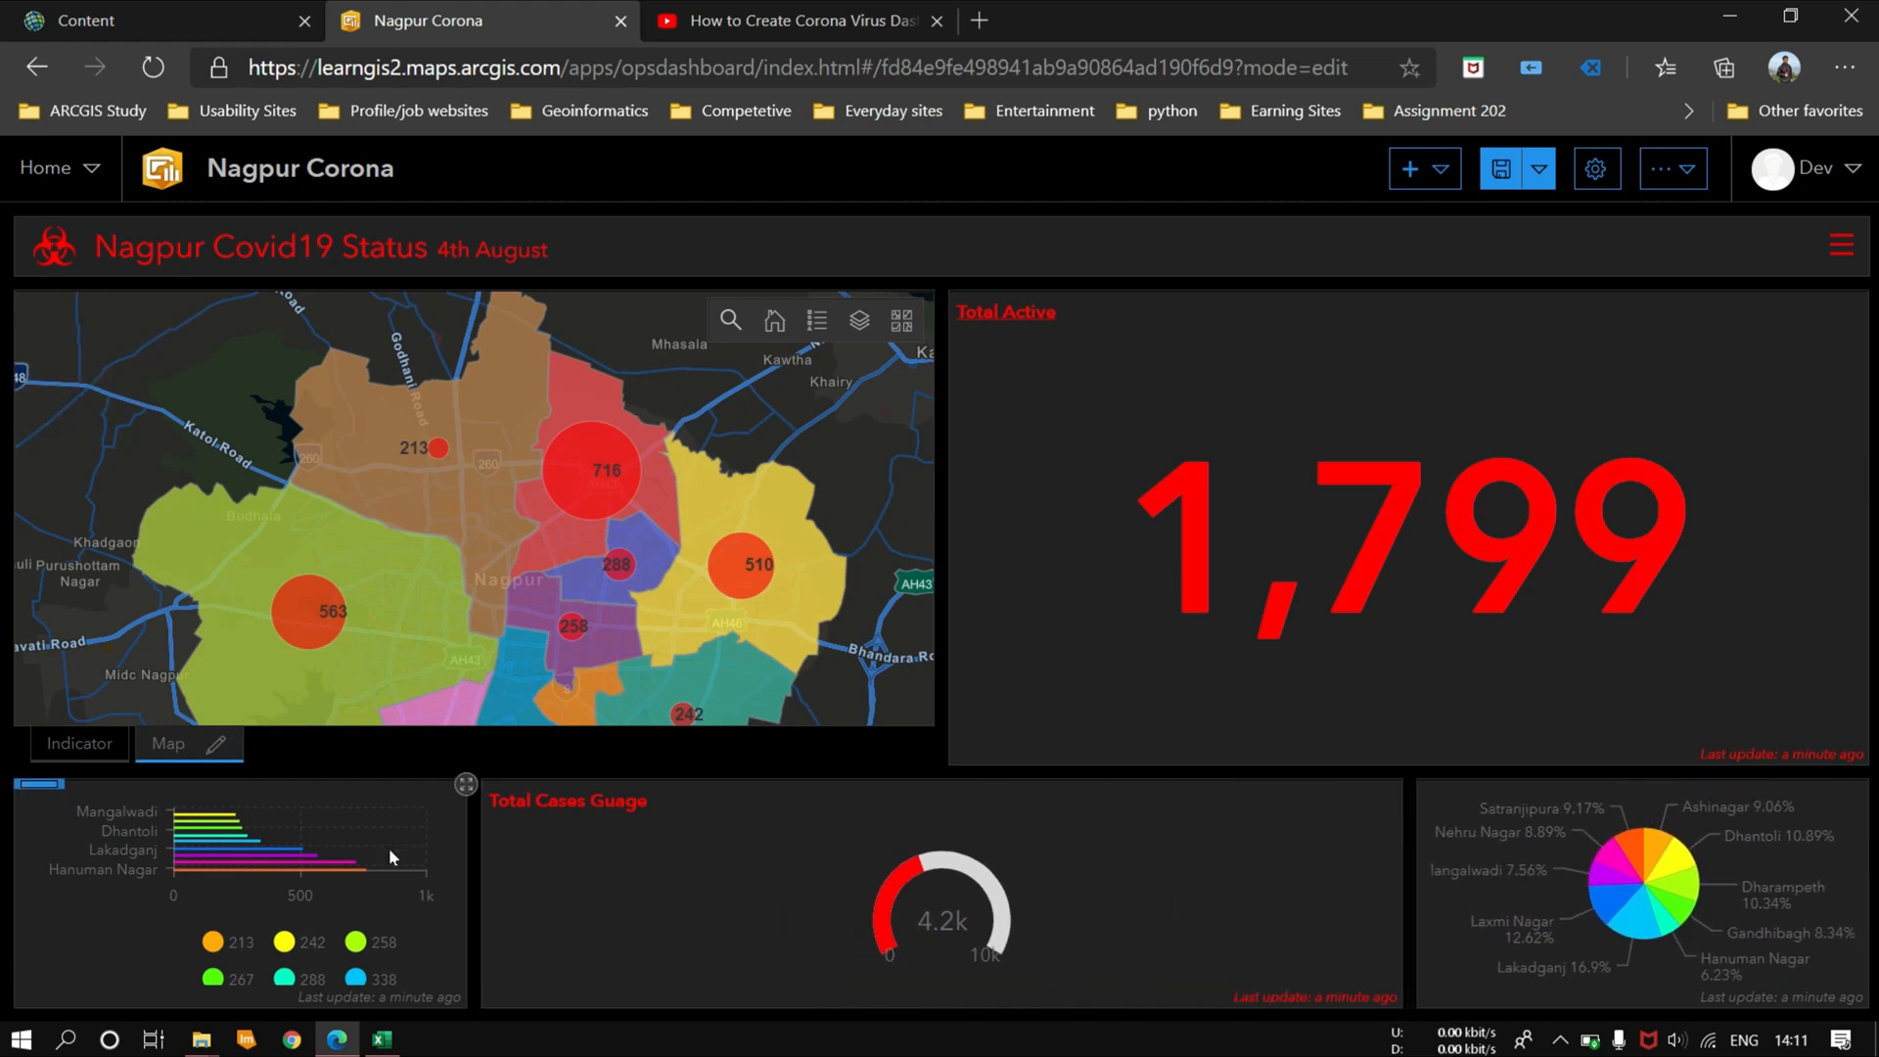
left_click_drag(476, 869, 1072, 885)
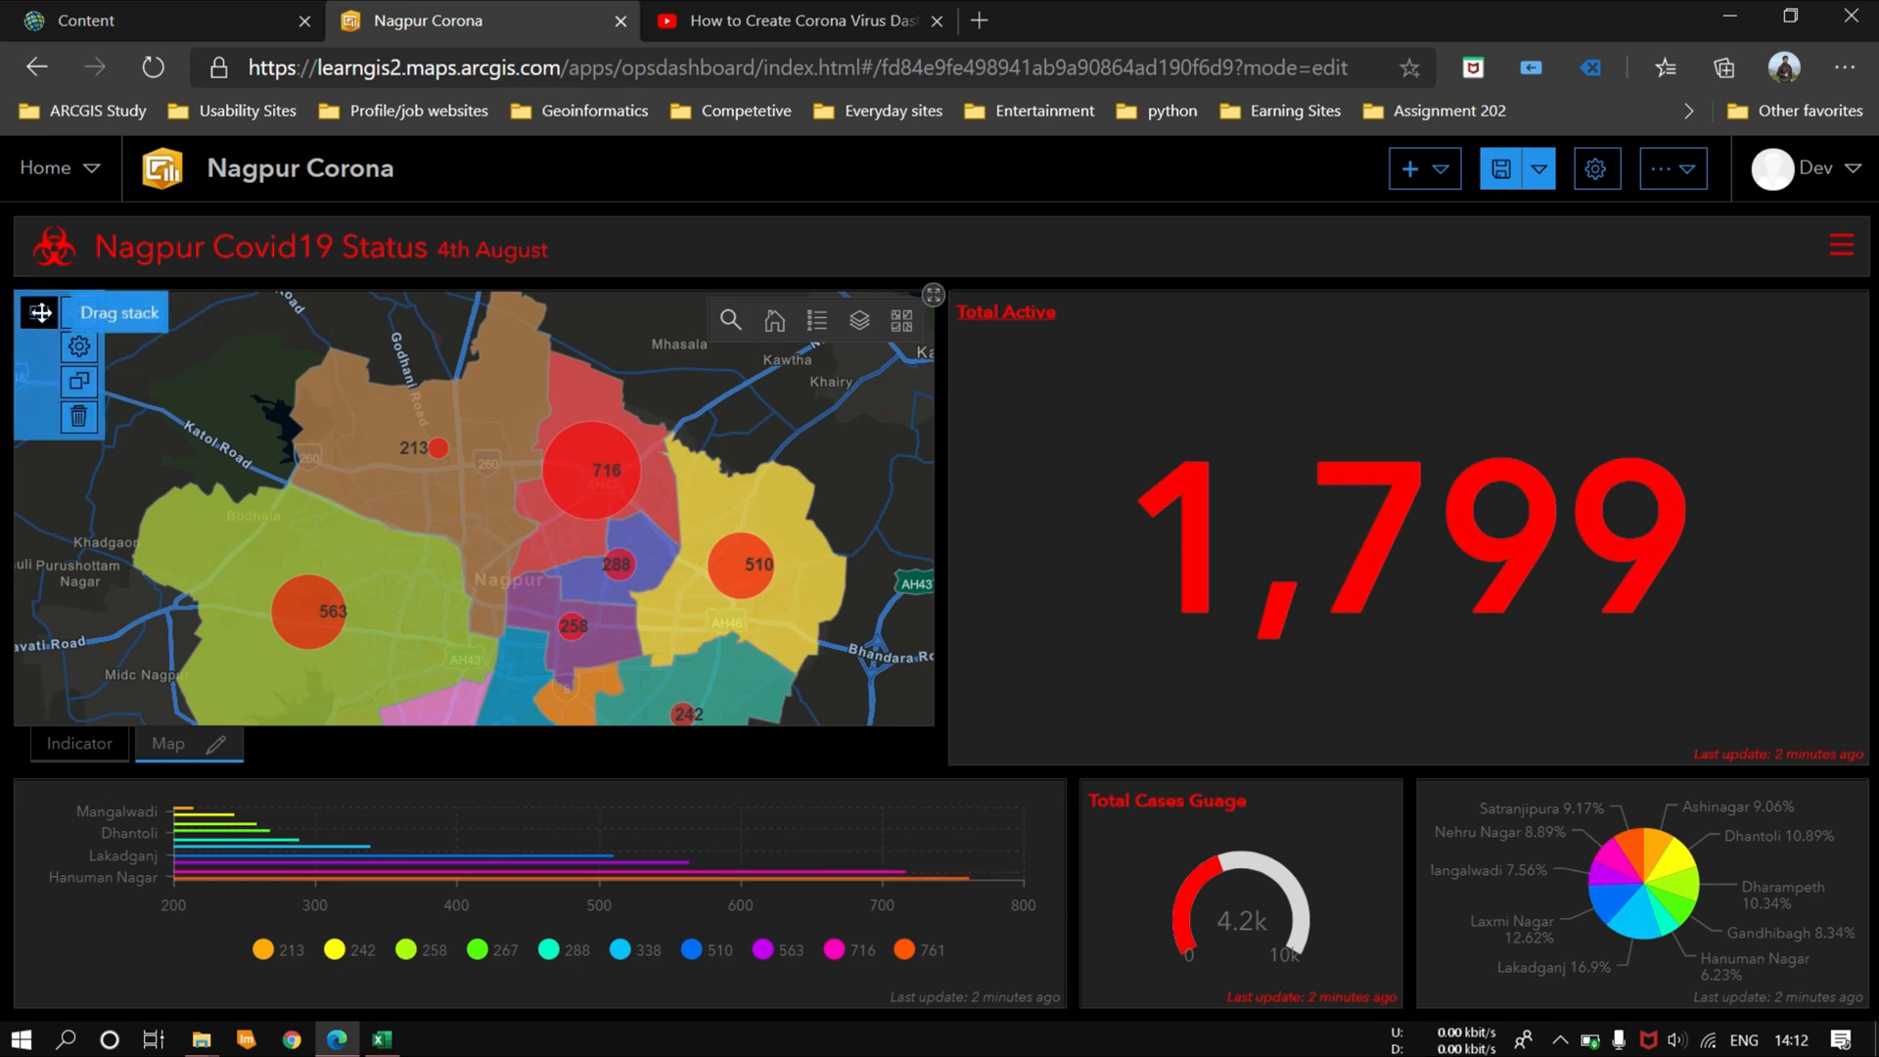
Step: Separate the map from the Total Cured stack, dock it right of Total Active, and frame all Nagpur zones in it
left_click_drag(40, 312, 1735, 512)
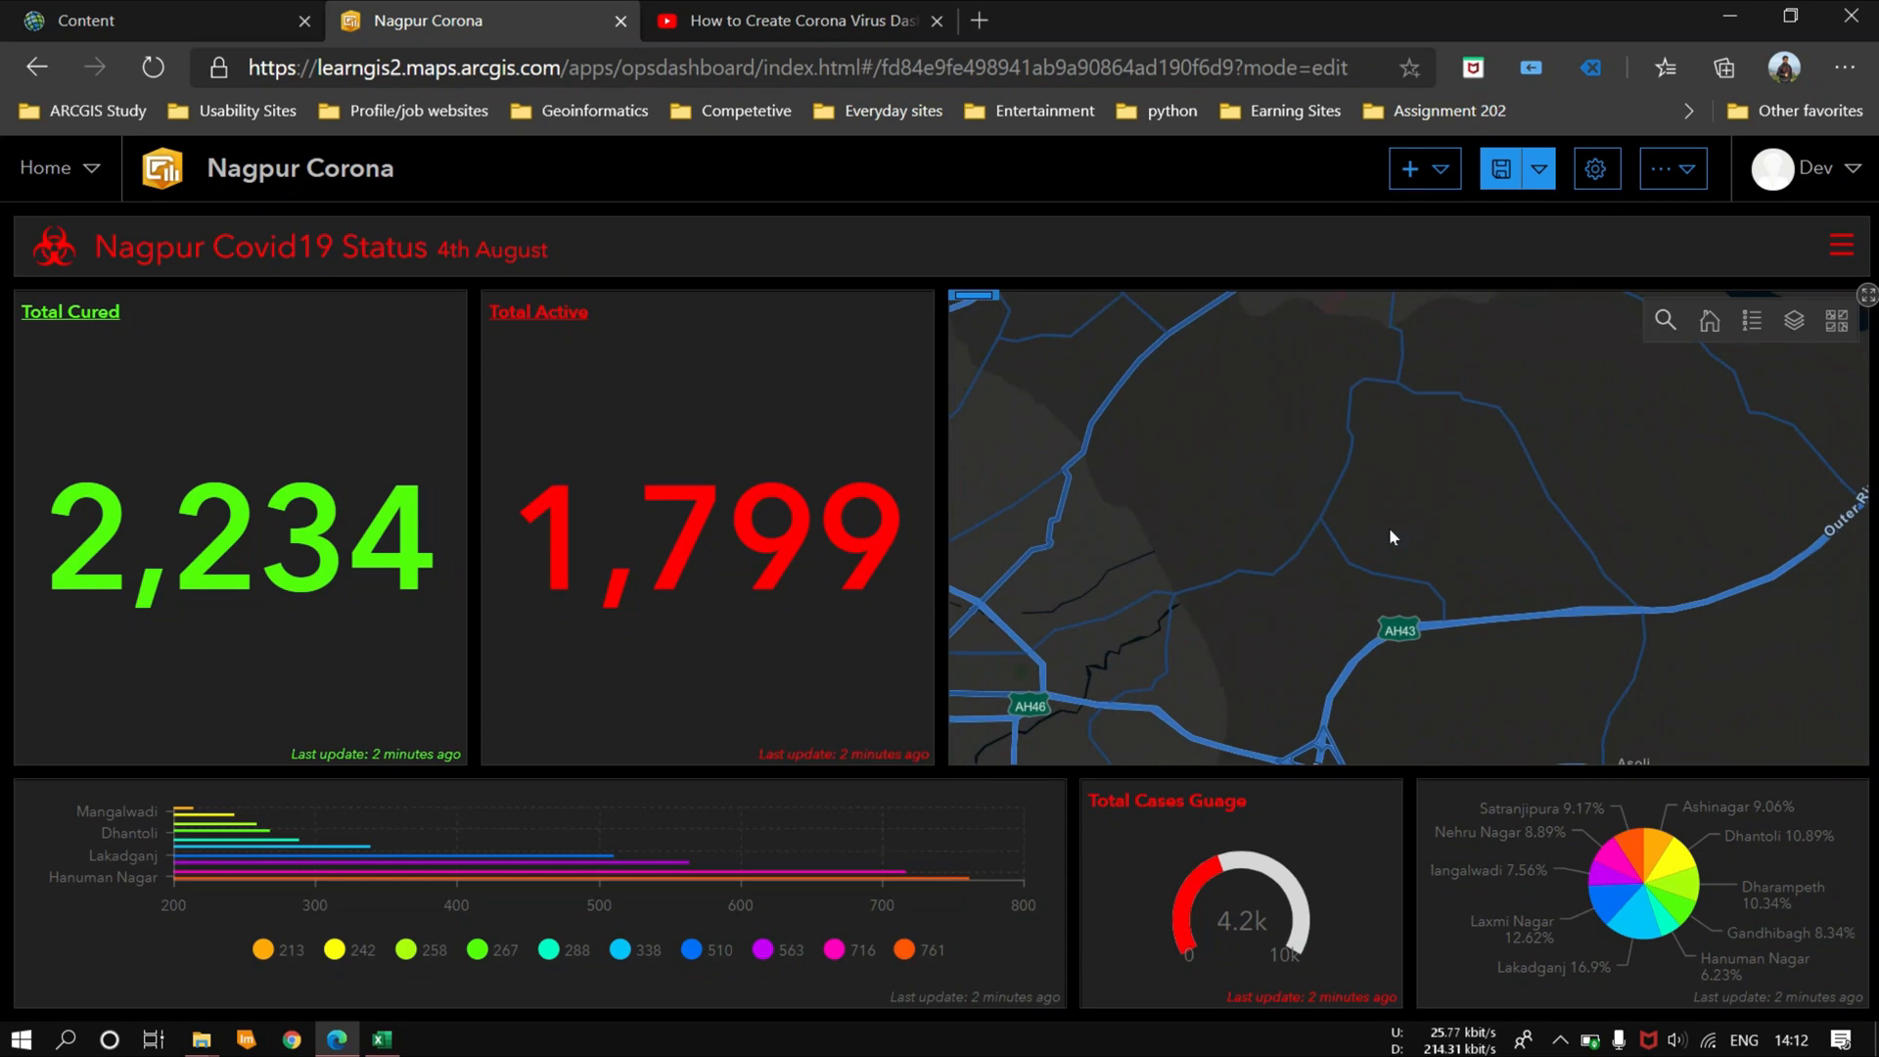
left_click_drag(1478, 603, 1434, 454)
scroll(1435, 453, "down", 1)
left_click_drag(1066, 489, 1065, 567)
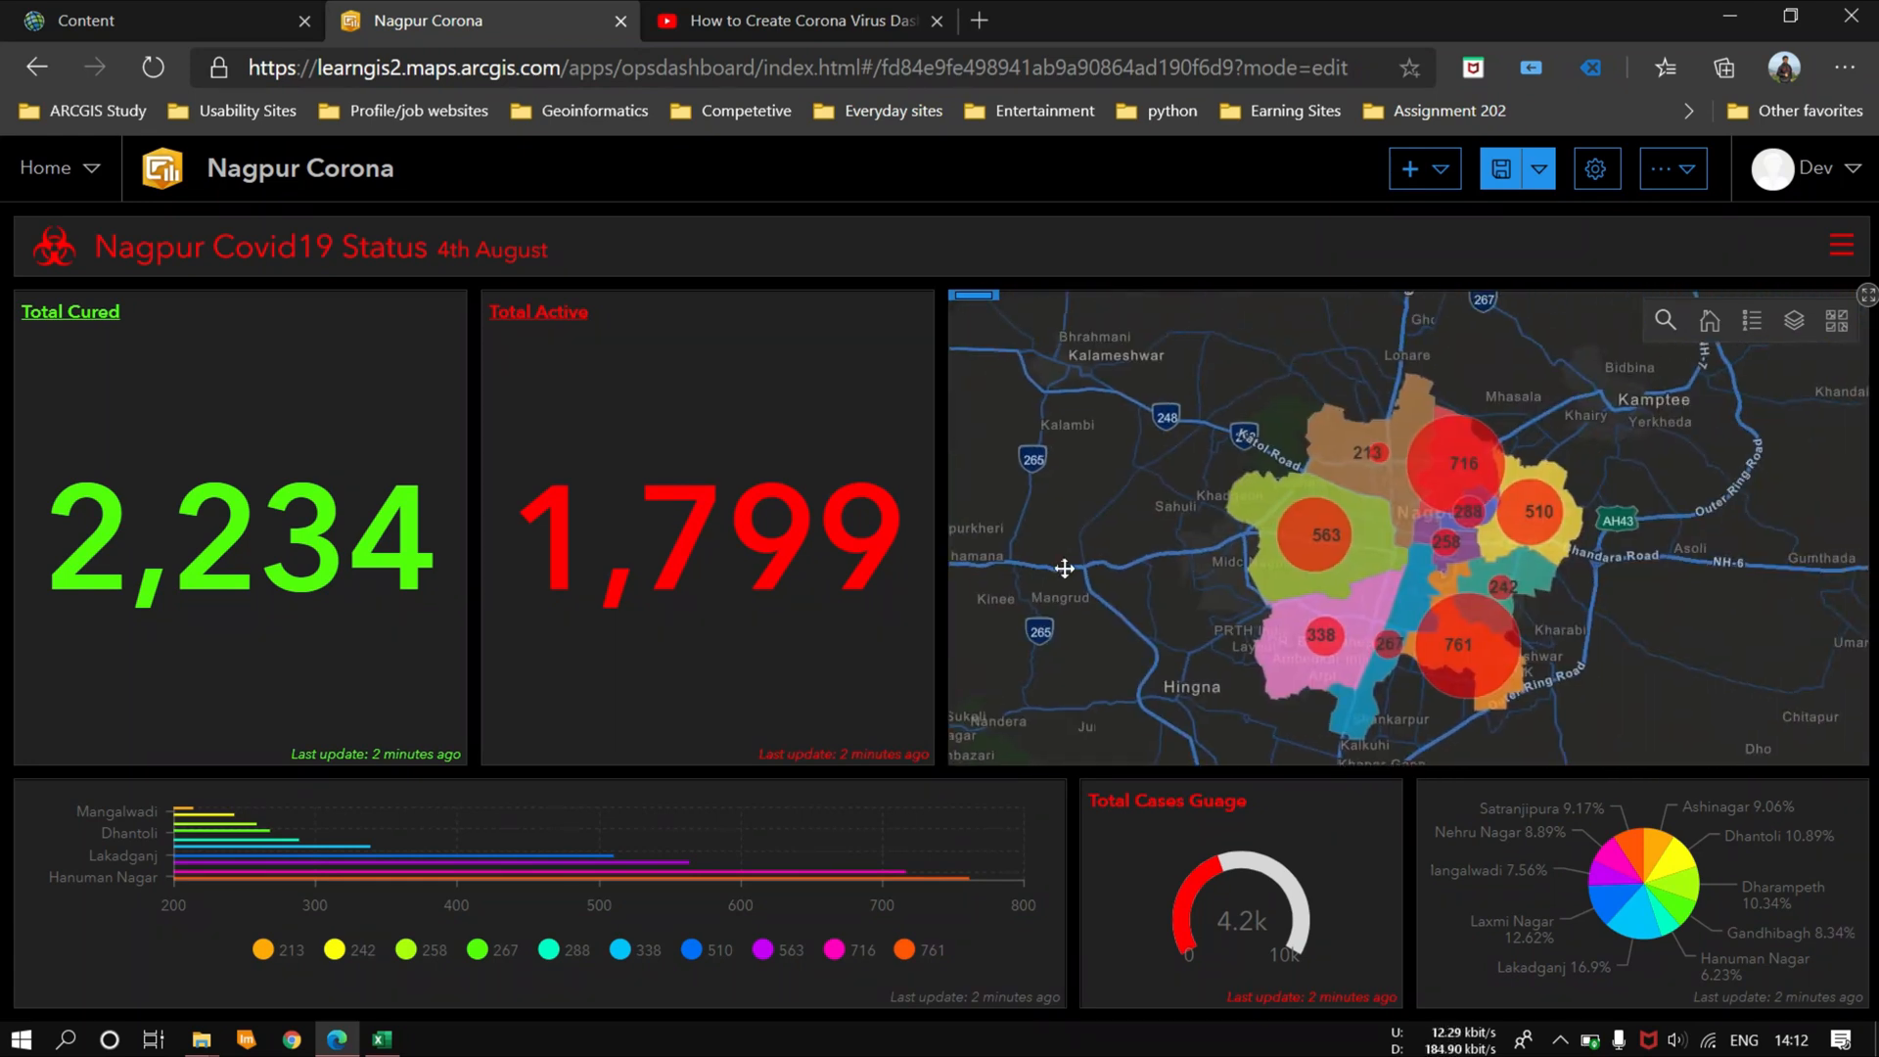
Step: Hide the All Cases layer on the map and display the Active layer together with ExportNagpurZone
left_click(1794, 320)
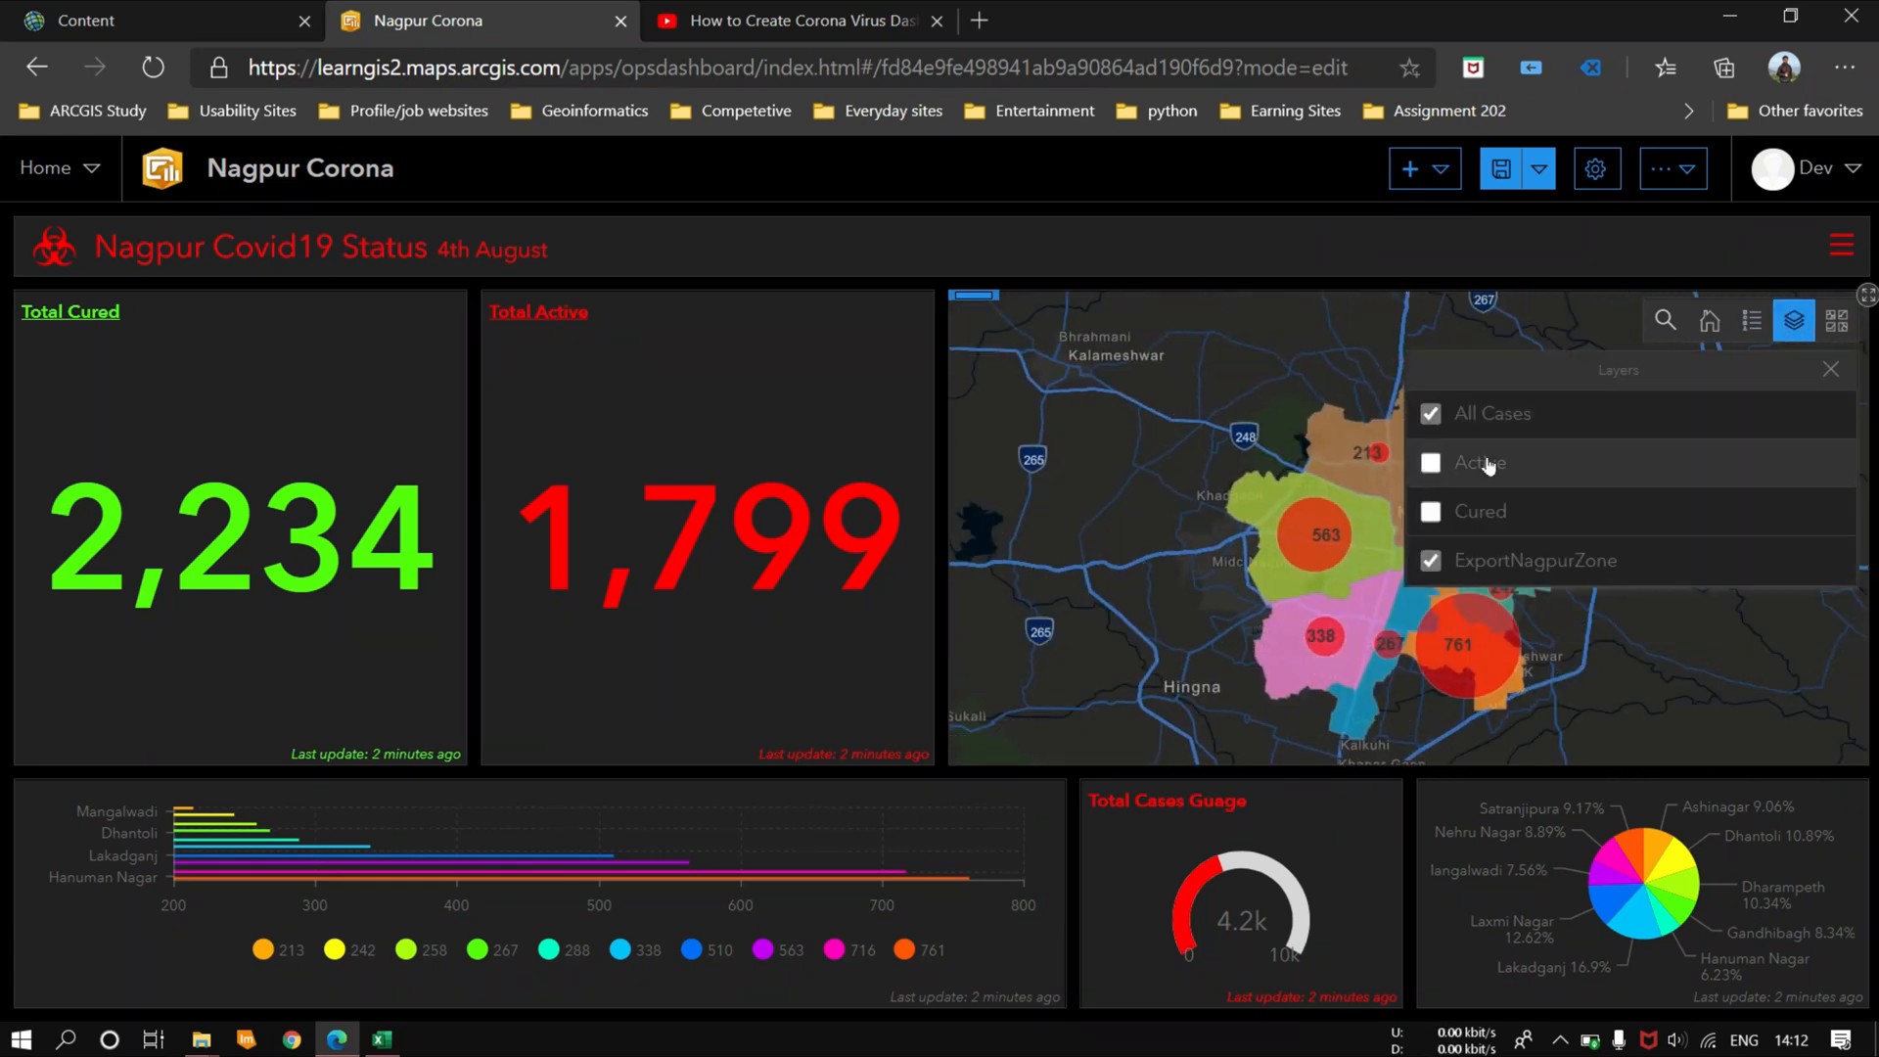
left_click(1430, 414)
left_click(1430, 421)
left_click(1796, 323)
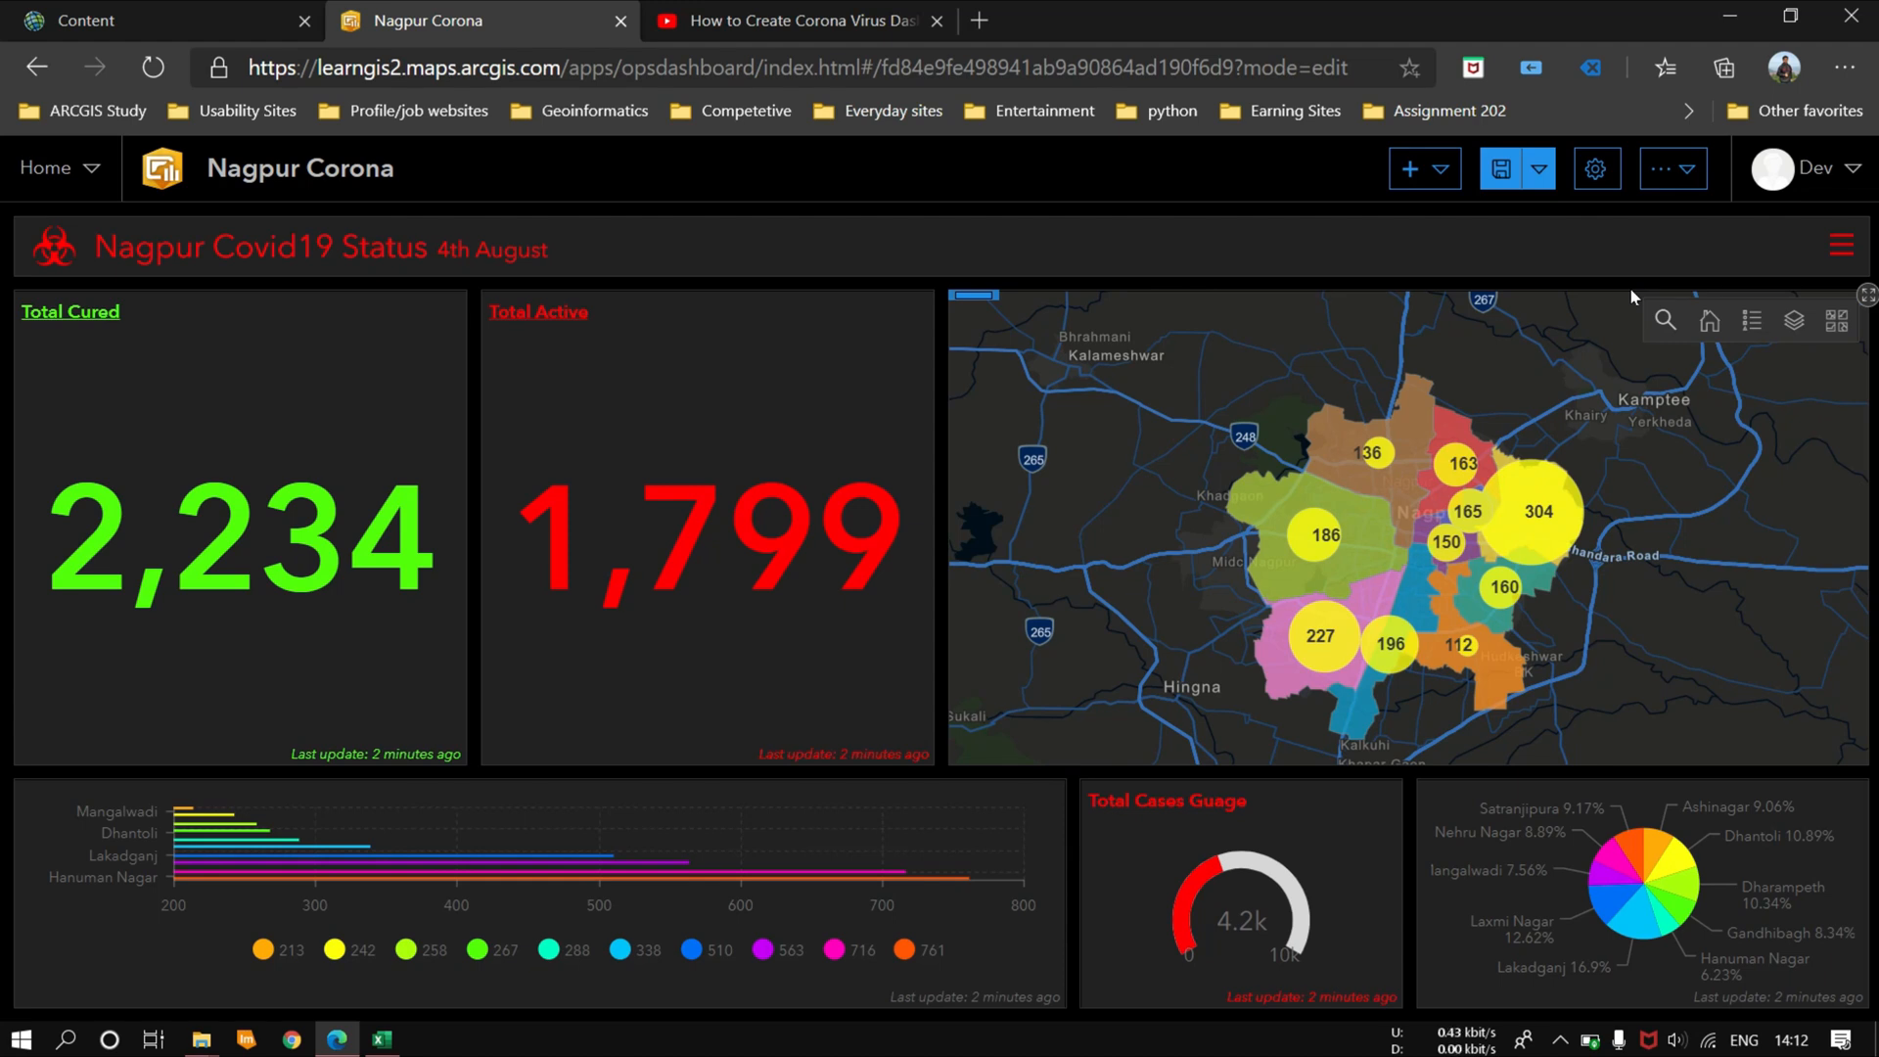
left_click(1560, 1040)
right_click(1570, 997)
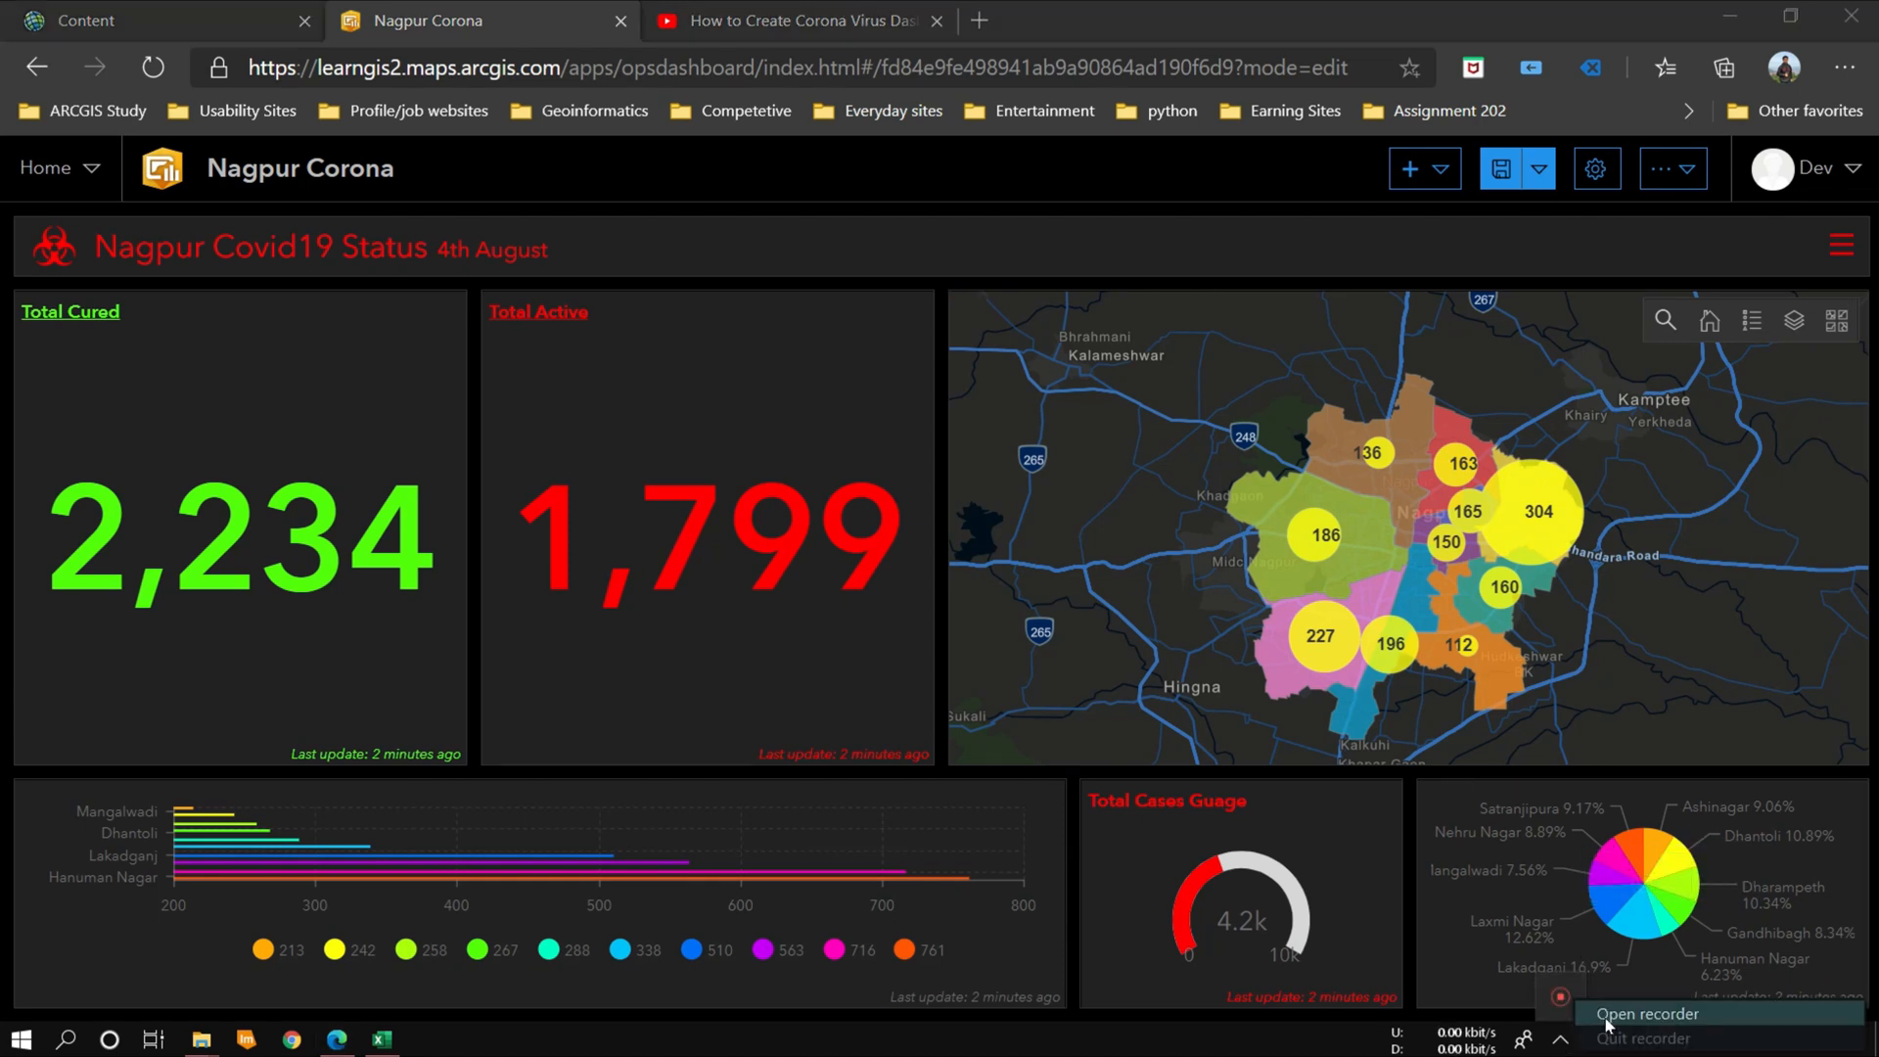
left_click(1601, 1012)
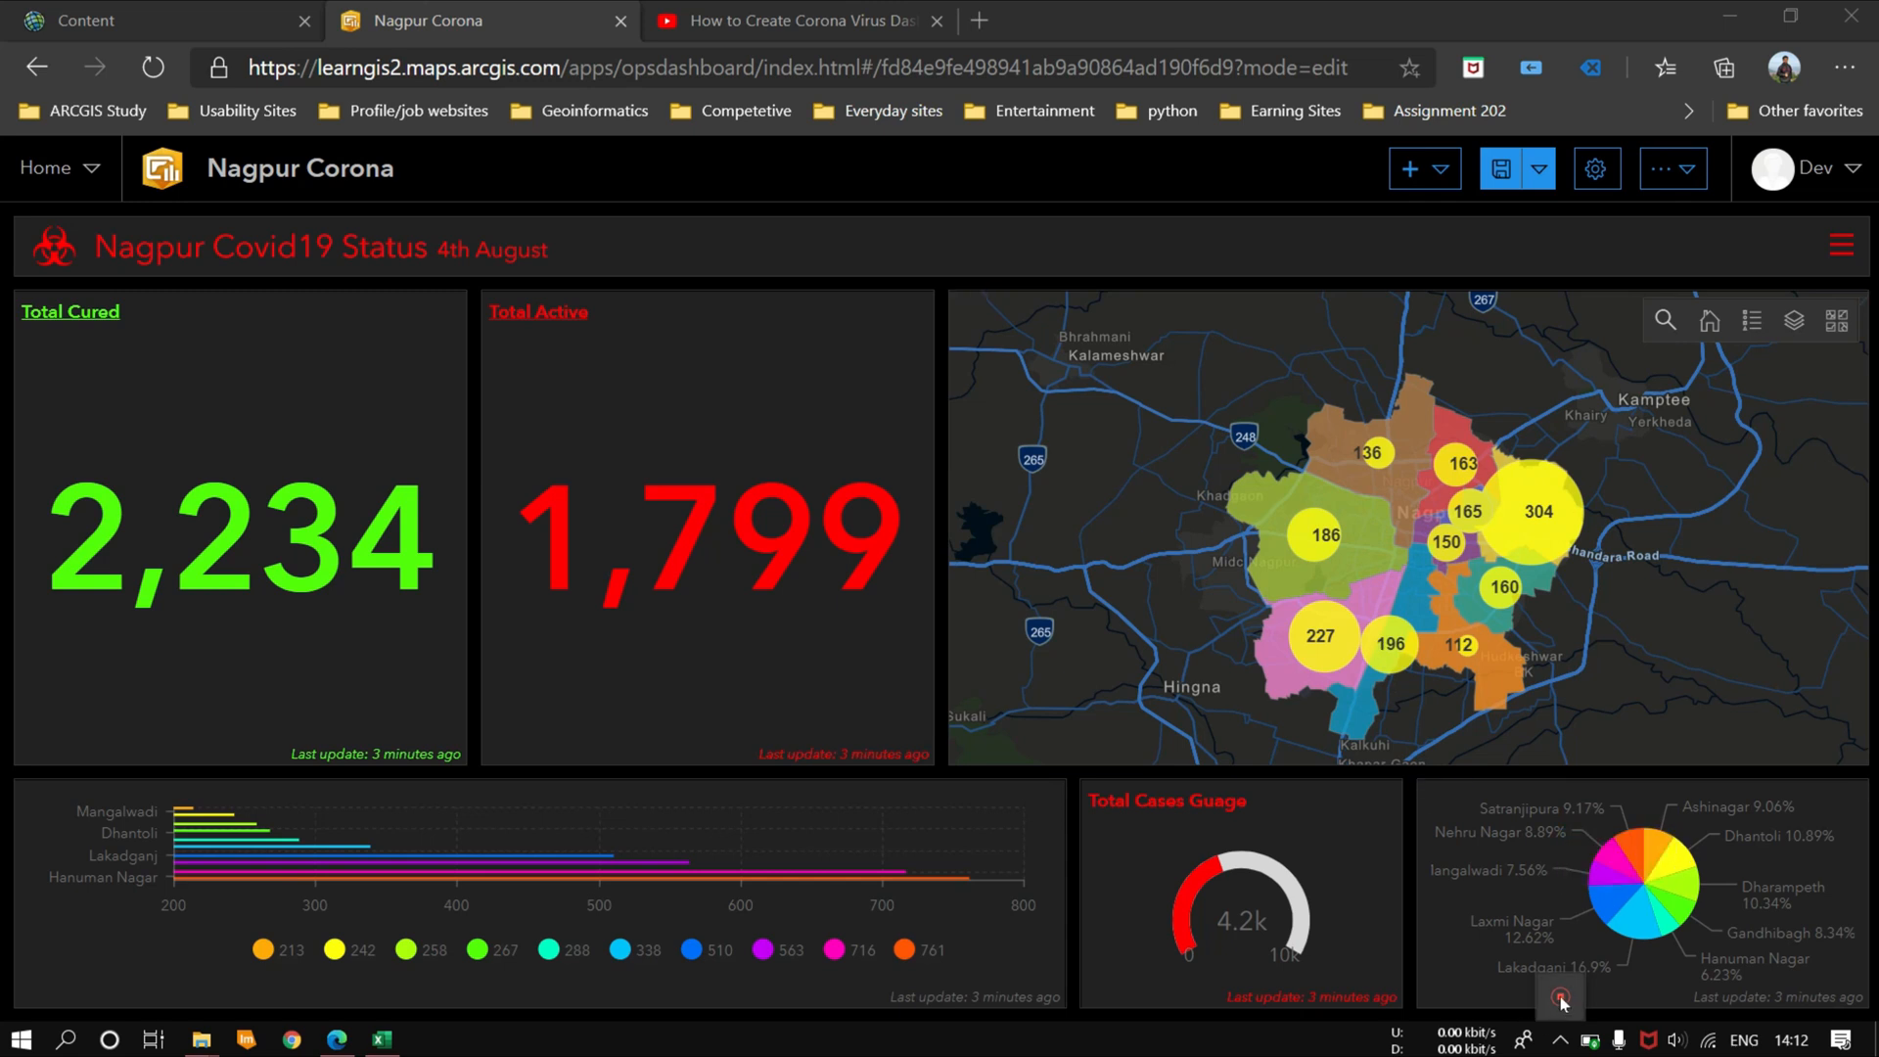
left_click(1561, 1041)
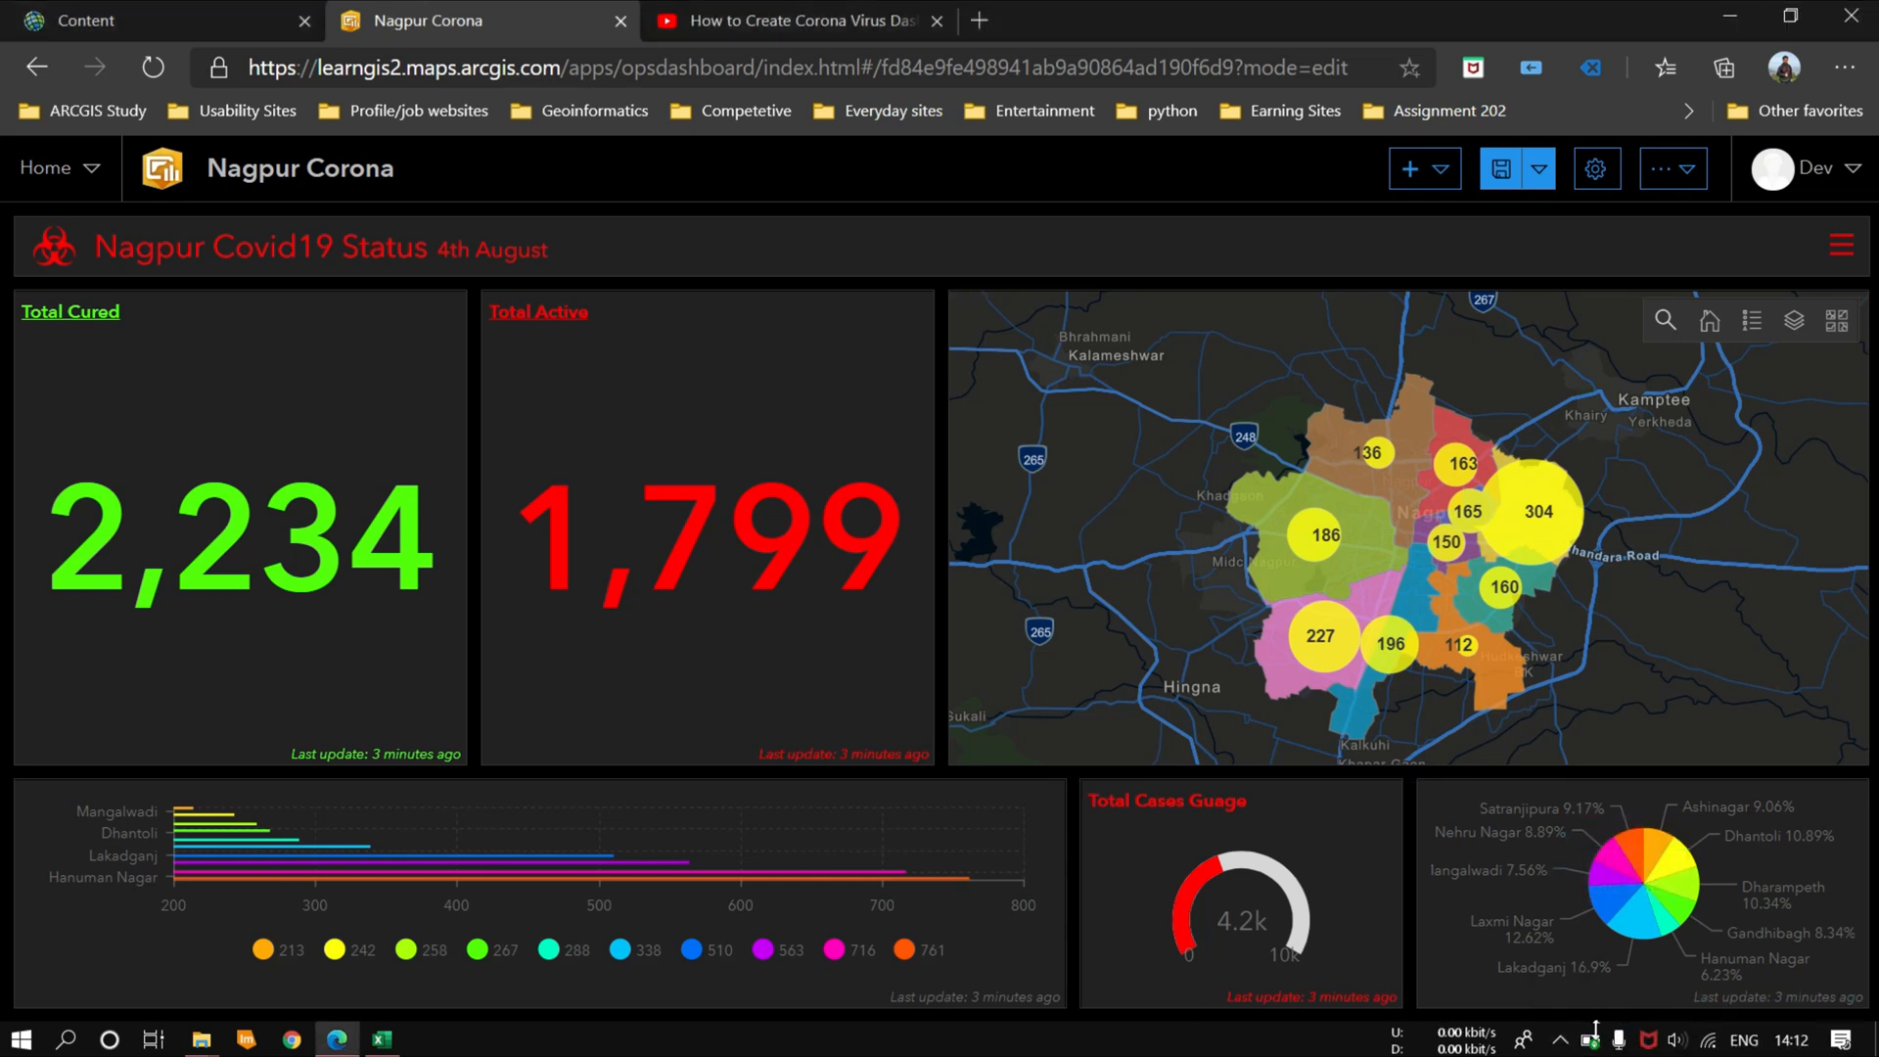
left_click(1561, 1043)
right_click(1563, 1000)
left_click(1601, 1018)
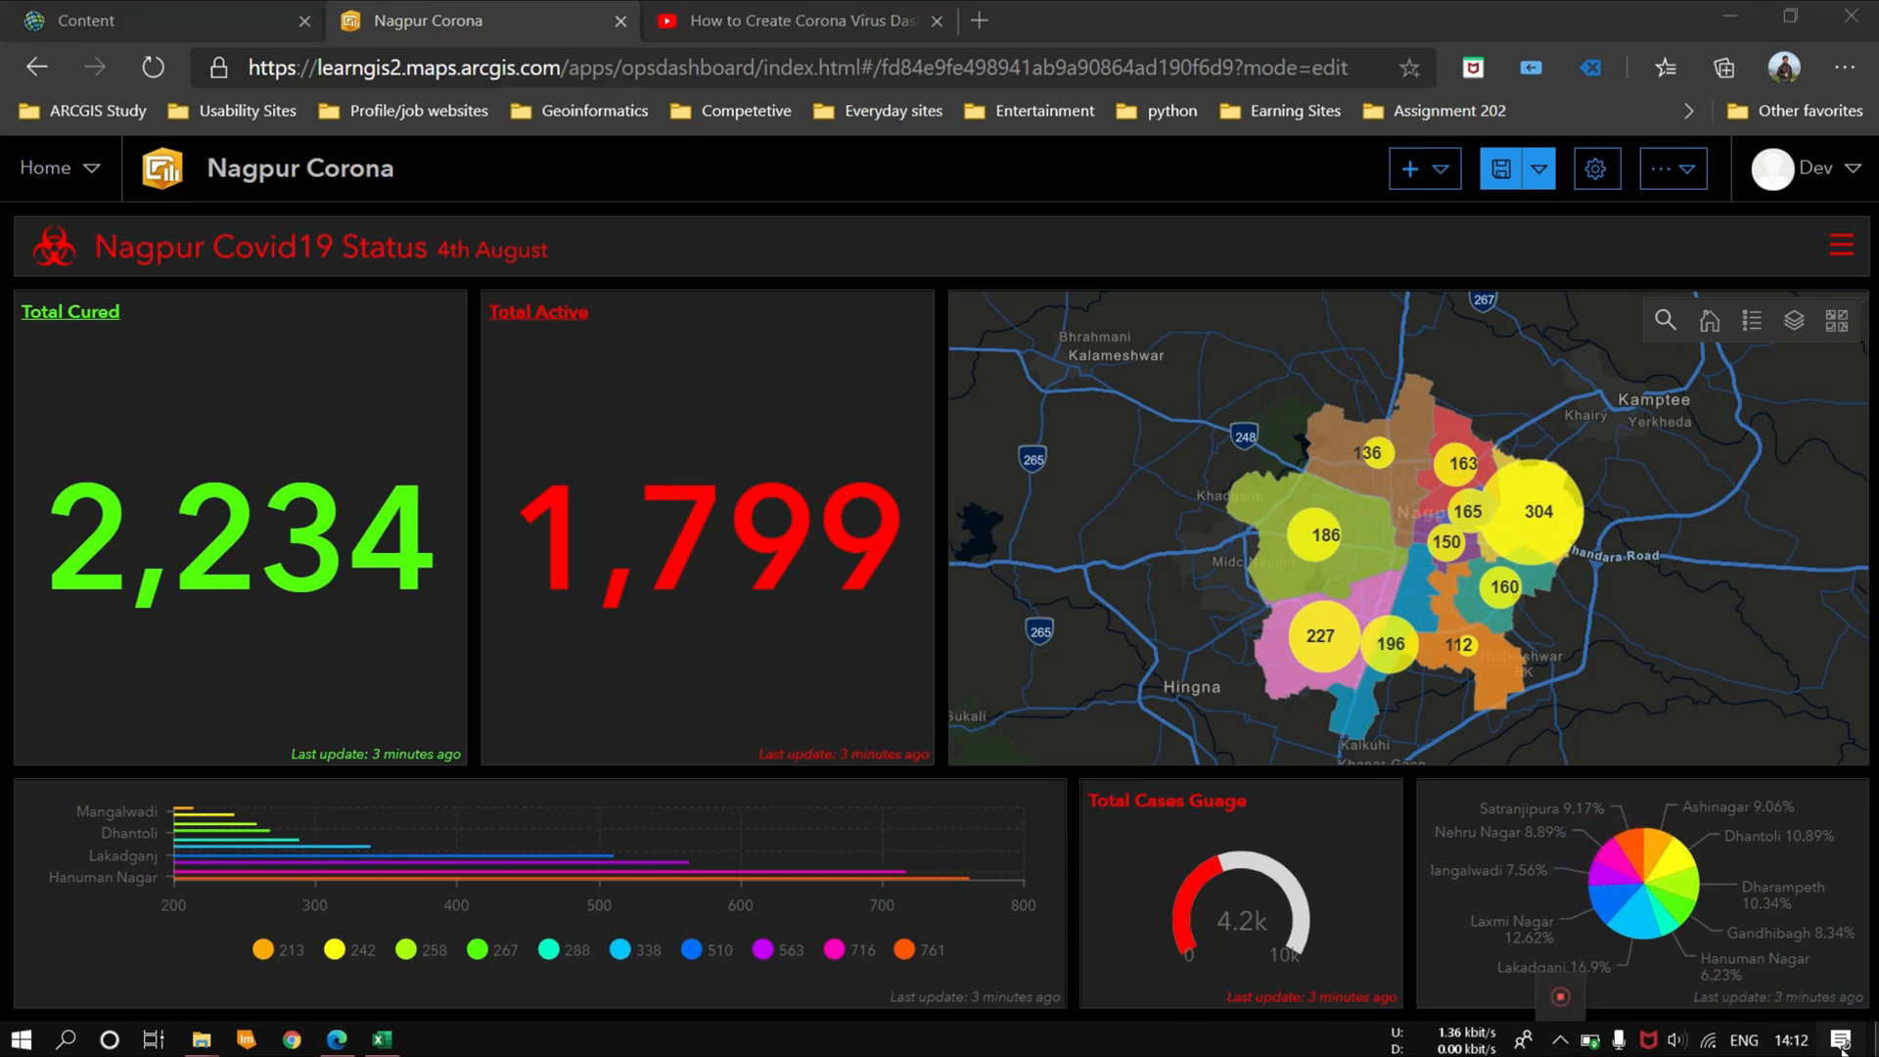